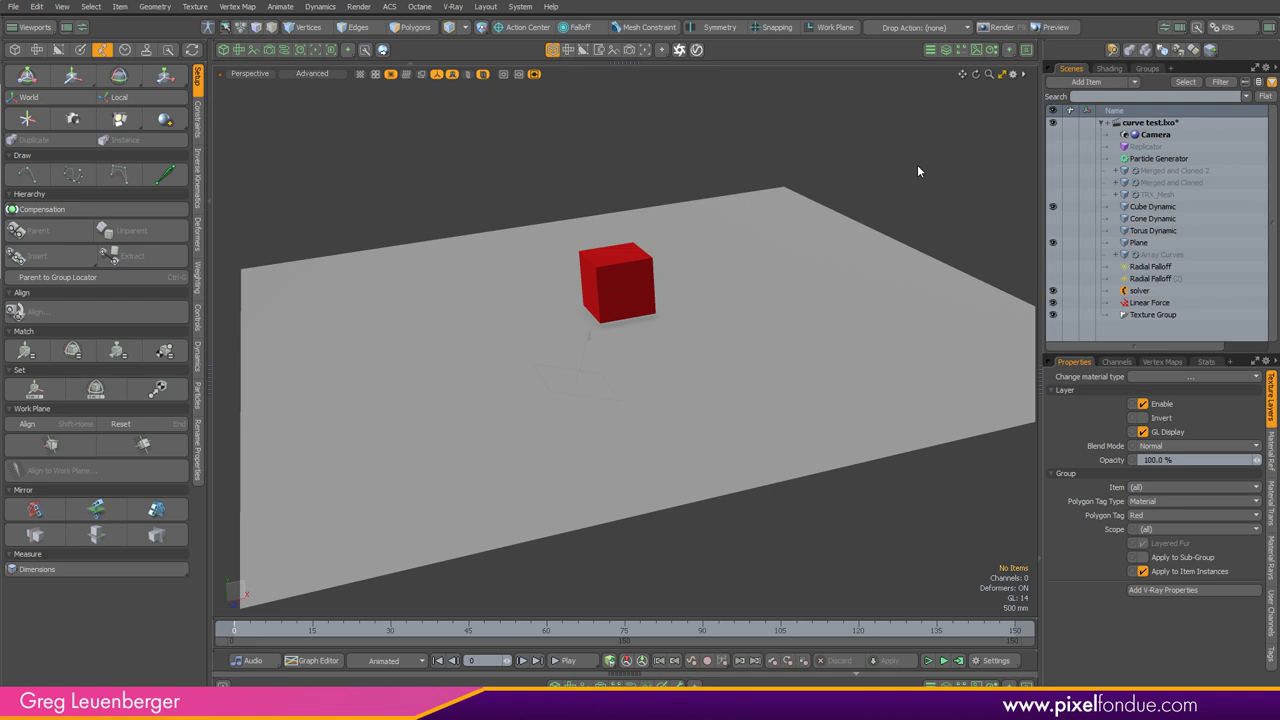
Step: Select the Linear Force item and examine its position and direction beneath the plane
{"action": "left_click_drag", "start_coordinate": [712, 438], "coordinate": [595, 412], "text": "alt"}
{"action": "left_click", "coordinate": [620, 406]}
{"action": "left_click_drag", "start_coordinate": [595, 412], "coordinate": [571, 424], "text": "alt"}
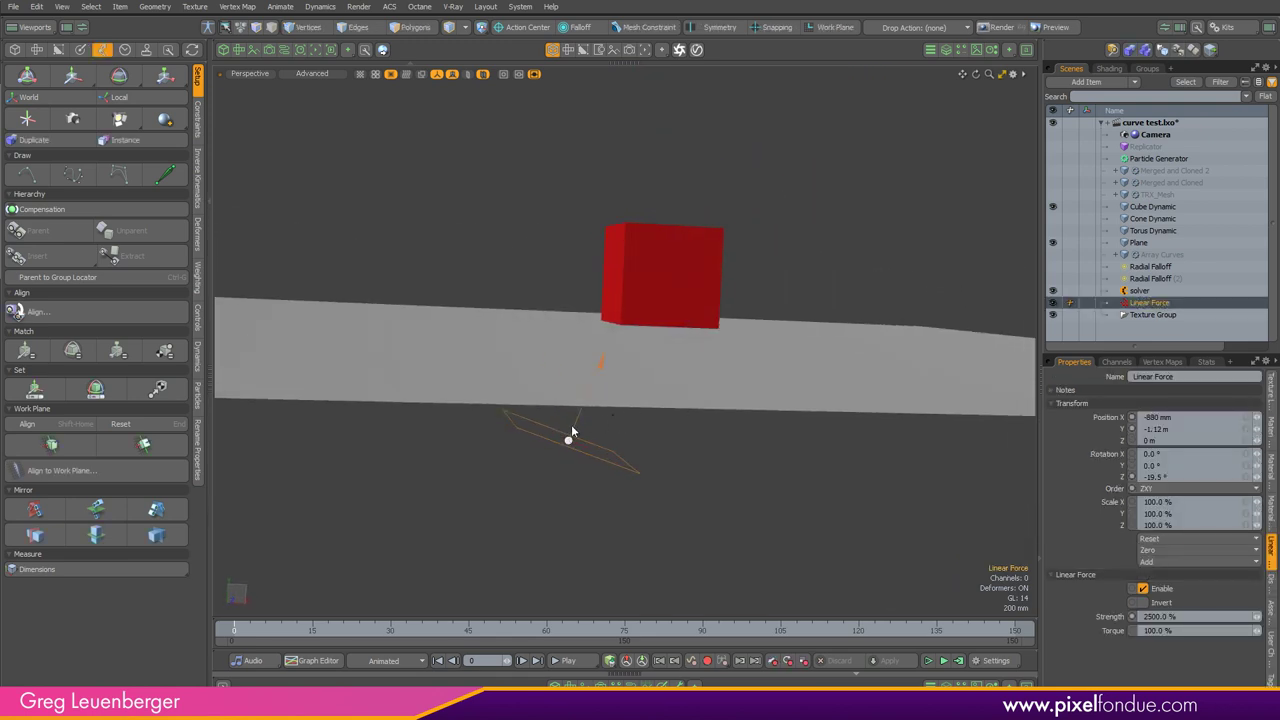
{"action": "left_click_drag", "start_coordinate": [745, 183], "coordinate": [606, 370], "text": "alt"}
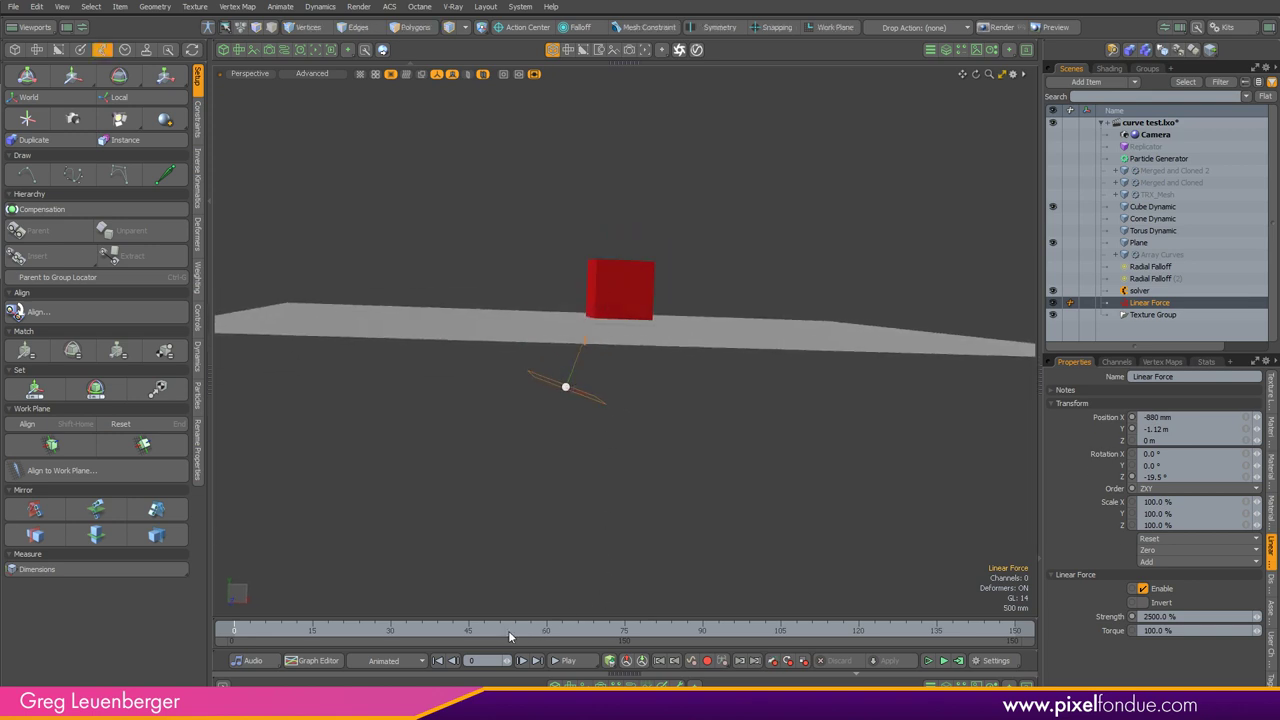
Step: Play the cube simulation, stop it, and return the timeline to frame 0
{"action": "left_click", "coordinate": [567, 660]}
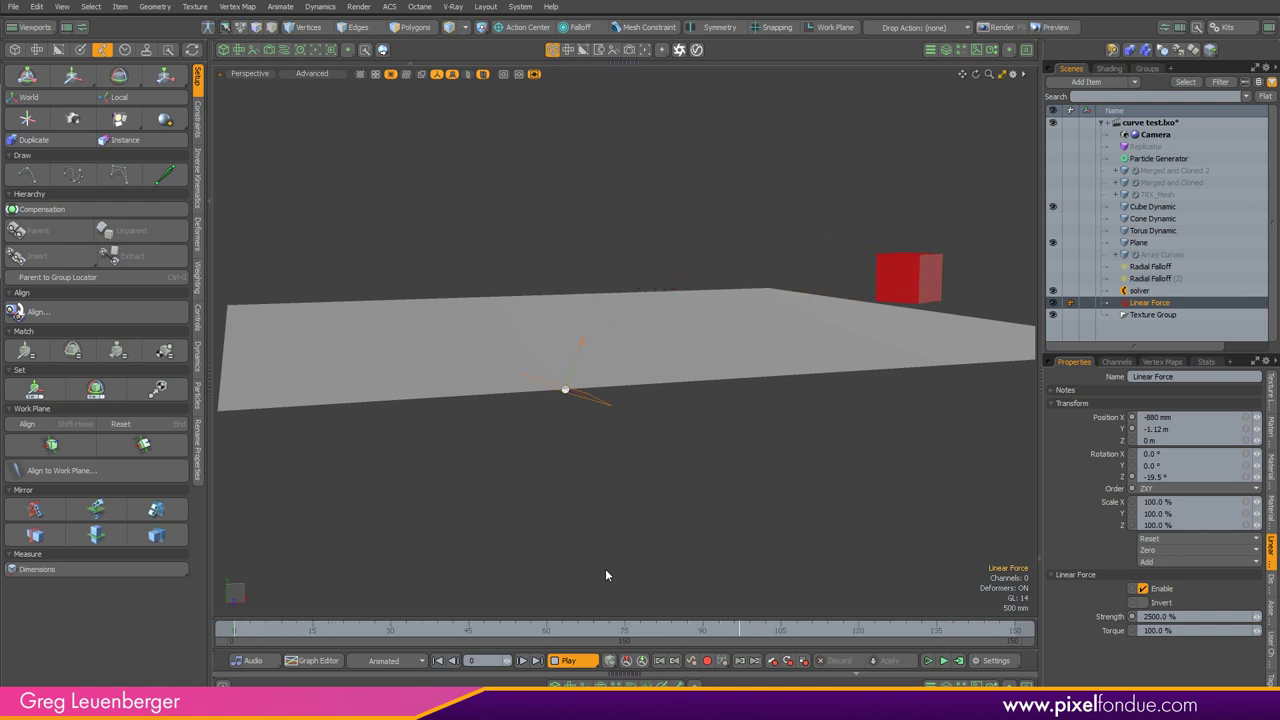
{"action": "left_click", "coordinate": [568, 660]}
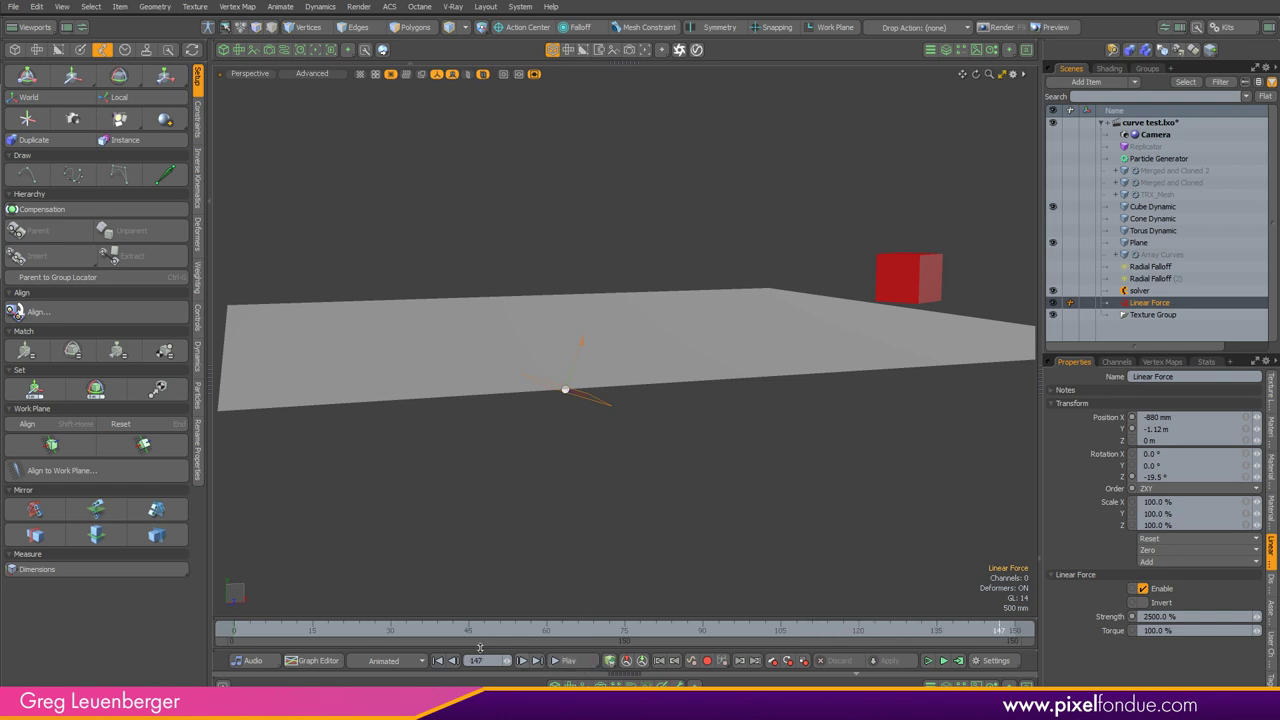
{"action": "left_click_drag", "start_coordinate": [999, 630], "coordinate": [234, 630]}
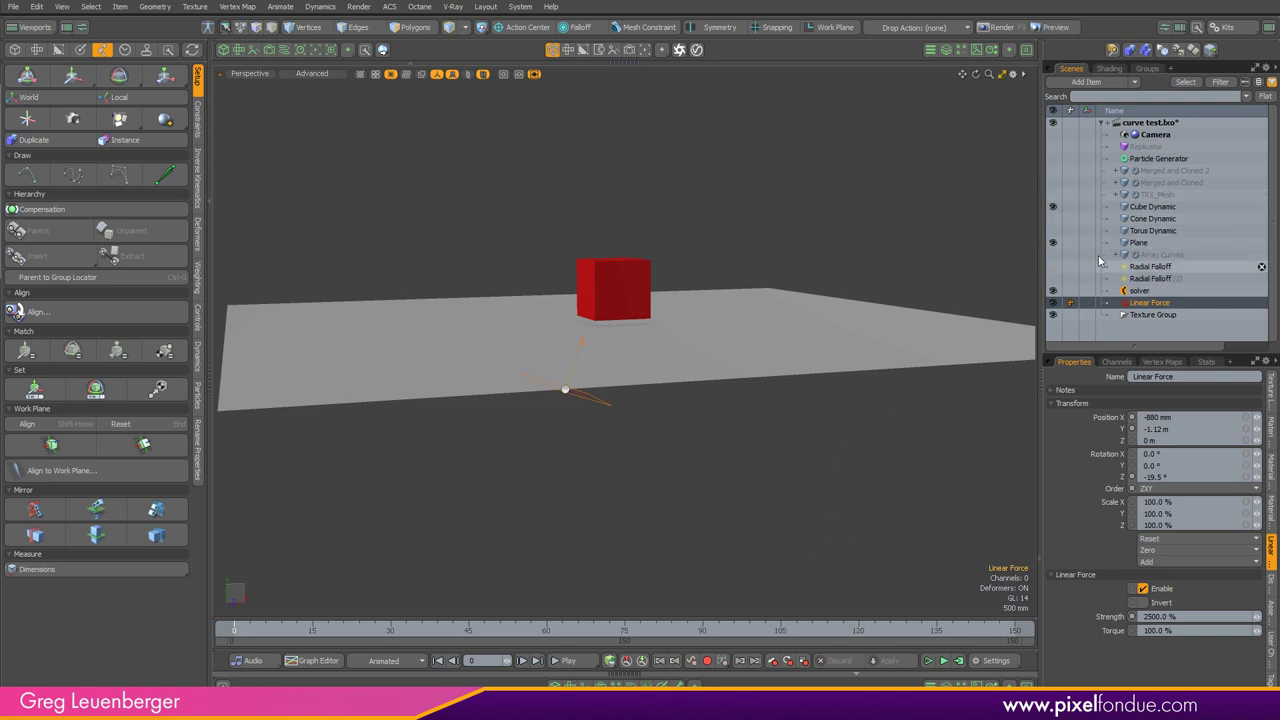
Step: Make the Array Curves item visible and scrub the simulation to frame 10 for a closer view of the cube
{"action": "left_click", "coordinate": [1053, 254]}
{"action": "left_click_drag", "start_coordinate": [704, 427], "coordinate": [508, 221], "text": "alt"}
{"action": "left_click_drag", "start_coordinate": [722, 310], "coordinate": [585, 309], "text": "alt"}
{"action": "left_click_drag", "start_coordinate": [235, 630], "coordinate": [281, 630]}
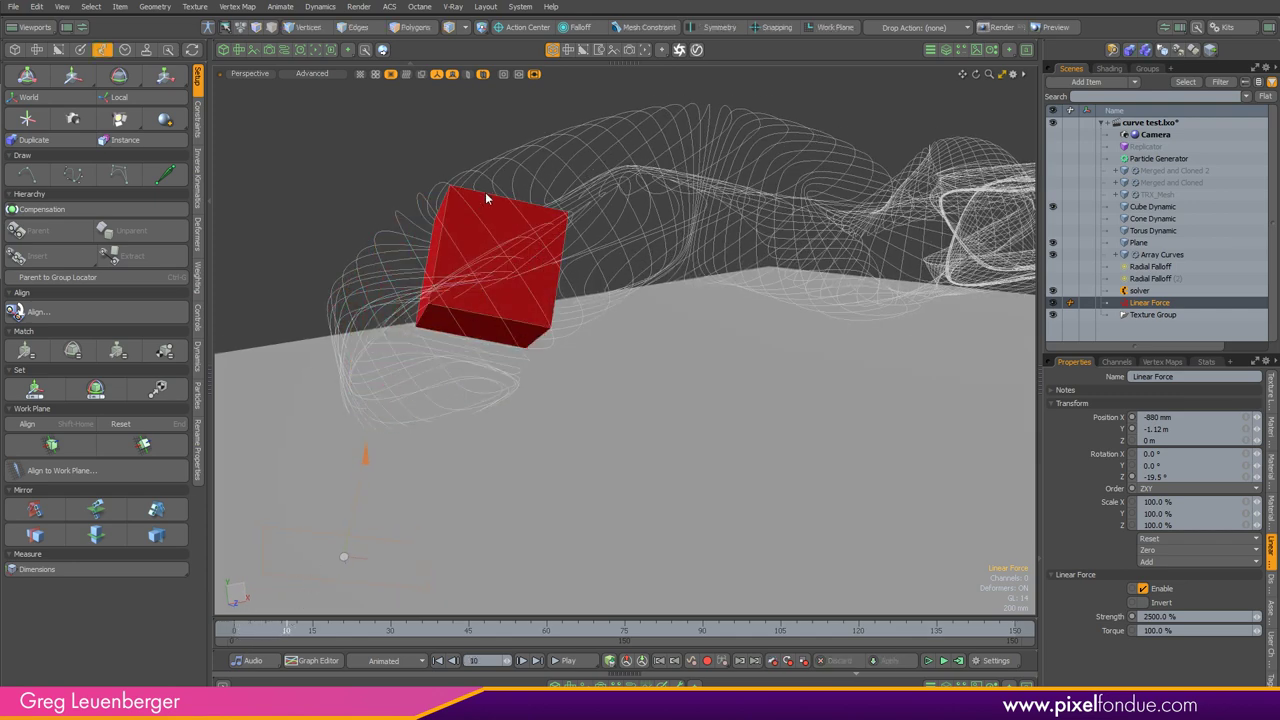
Step: In vertex mode, select the array curve vertices surrounding the red cube
{"action": "key", "text": "1"}
{"action": "right_click_drag", "start_coordinate": [330, 145], "coordinate": [645, 424]}
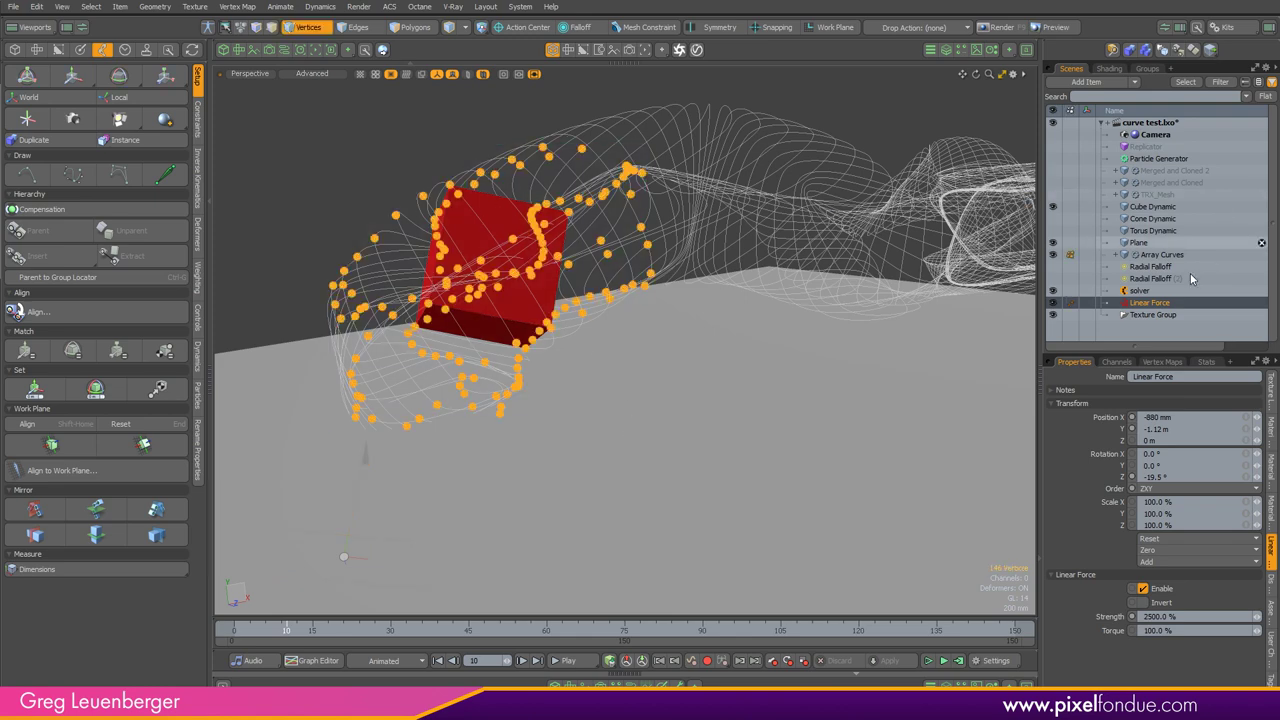
{"action": "left_click", "coordinate": [1158, 255]}
Step: Select Cube Dynamic and scrub the timeline forward to examine how the tumbling cube travels along the array curves
{"action": "left_click", "coordinate": [1152, 206]}
{"action": "right_click_drag", "start_coordinate": [346, 144], "coordinate": [516, 276]}
{"action": "left_click_drag", "start_coordinate": [516, 276], "coordinate": [590, 420], "text": "alt"}
{"action": "left_click_drag", "start_coordinate": [440, 230], "coordinate": [521, 221], "text": "ctrl+alt"}
{"action": "scroll", "coordinate": [520, 221], "scroll_direction": "down", "scroll_amount": 5}
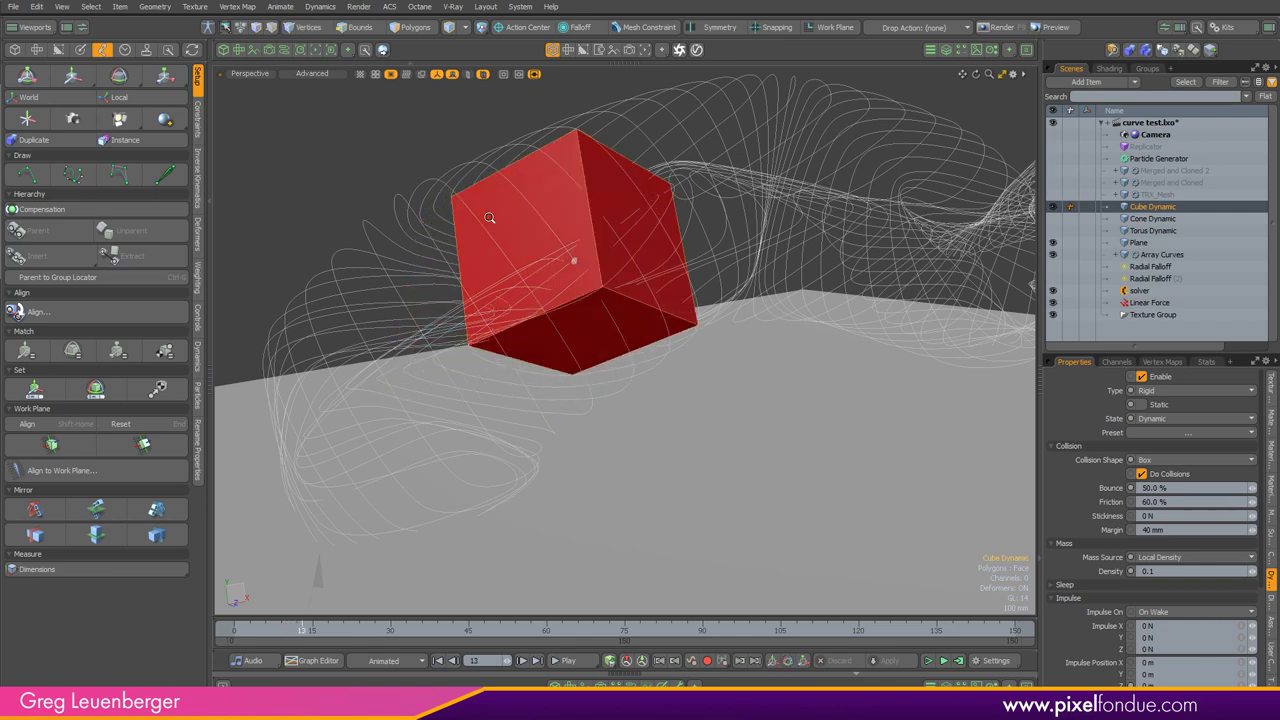
{"action": "left_click_drag", "start_coordinate": [790, 134], "coordinate": [678, 320], "text": "alt"}
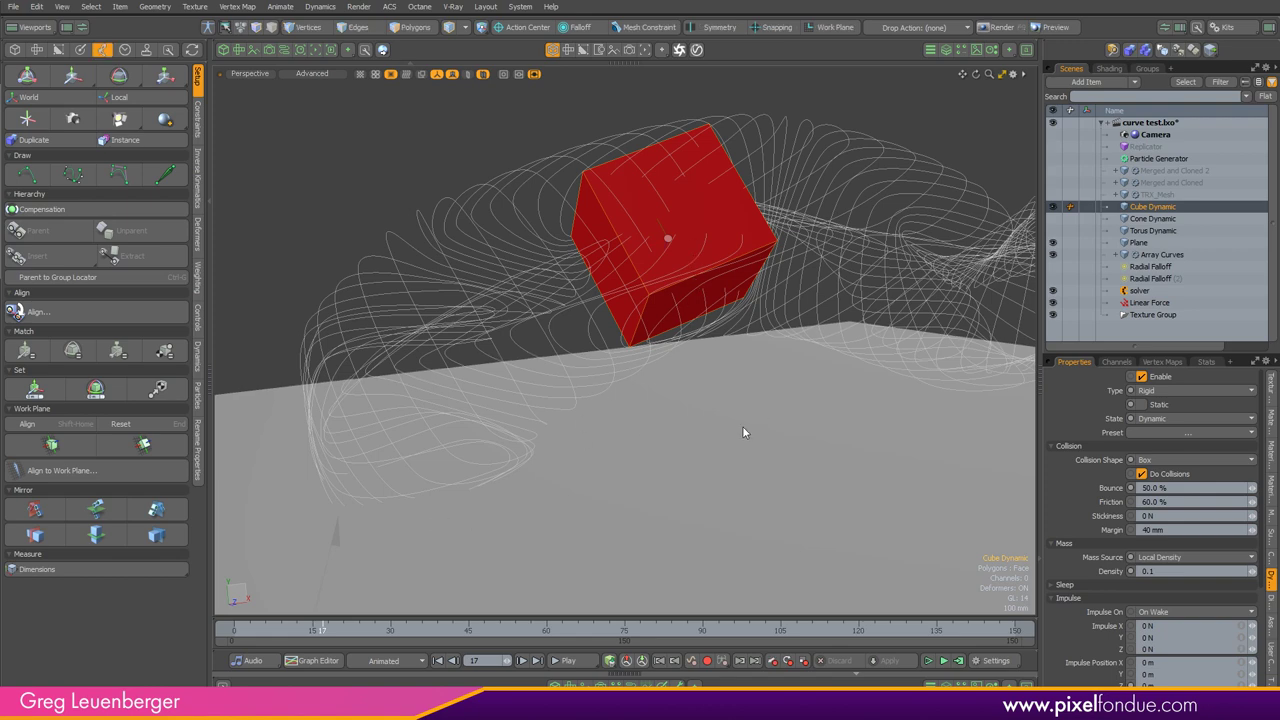
{"action": "left_click_drag", "start_coordinate": [744, 402], "coordinate": [695, 380], "text": "alt"}
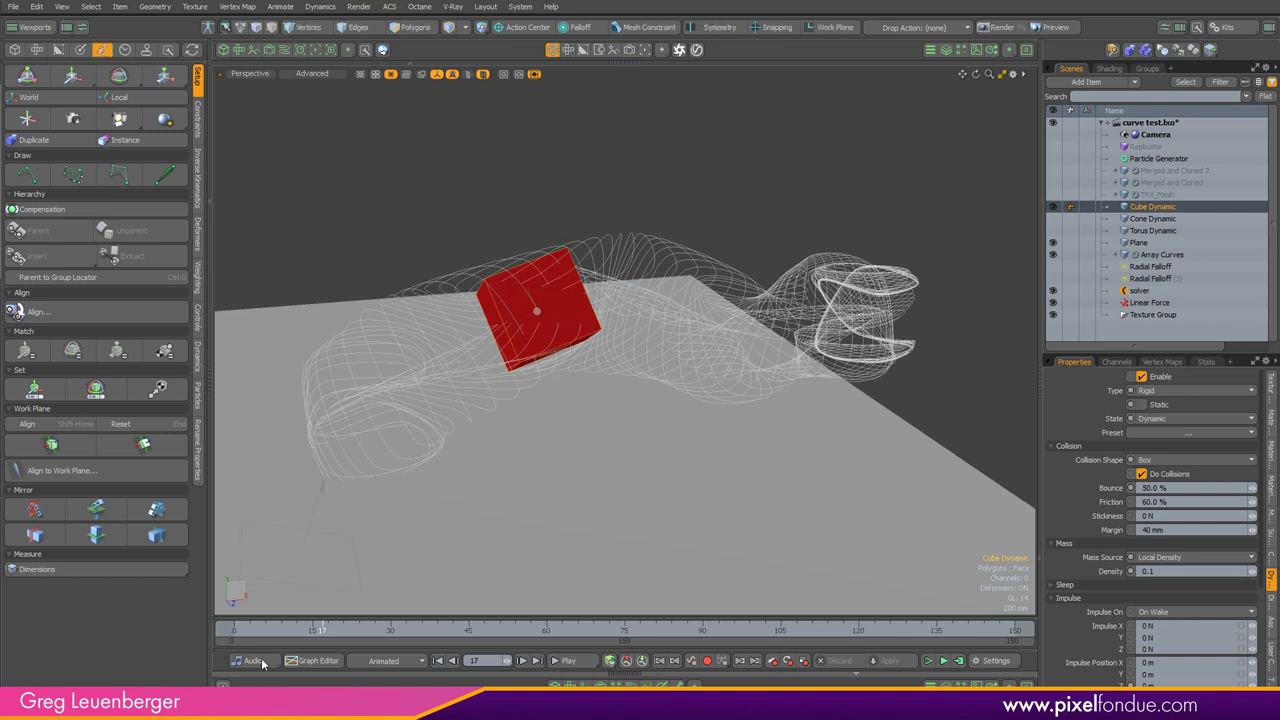
{"action": "left_click_drag", "start_coordinate": [322, 630], "coordinate": [622, 617]}
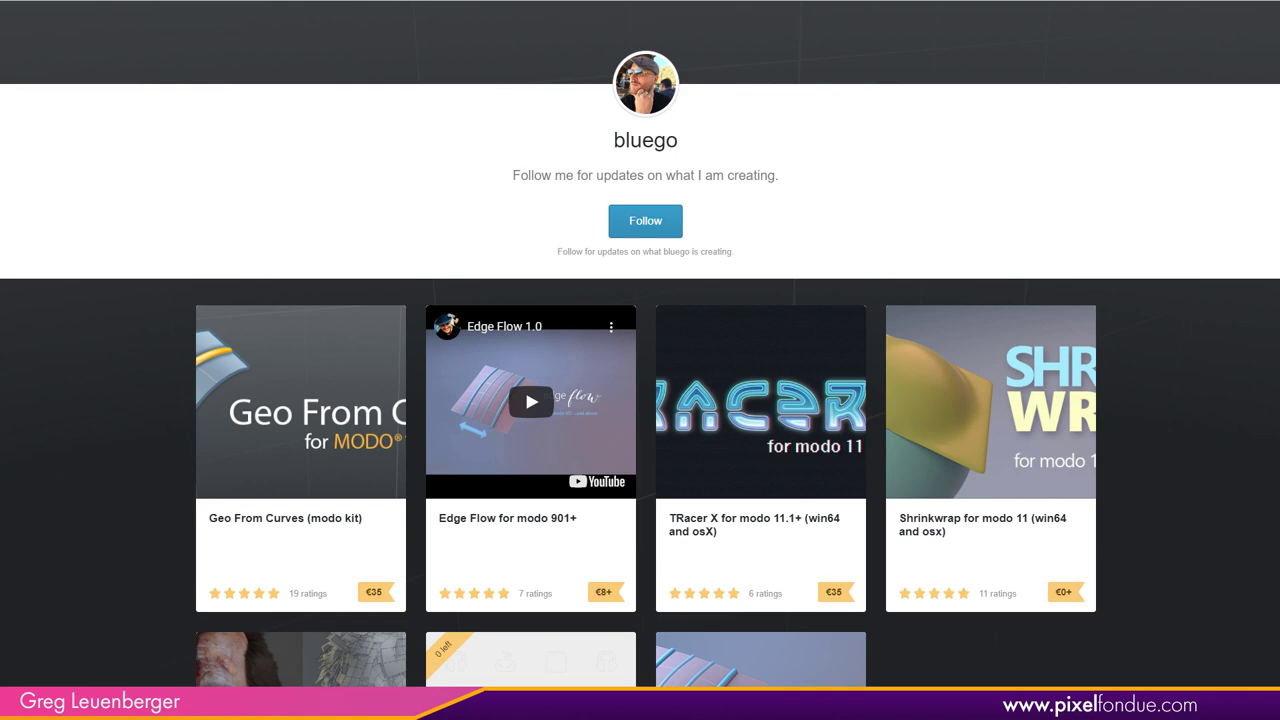
Step: In the web browser, open the TRacer X for modo 11.1+ product from the bluego store
{"action": "left_click", "coordinate": [840, 400]}
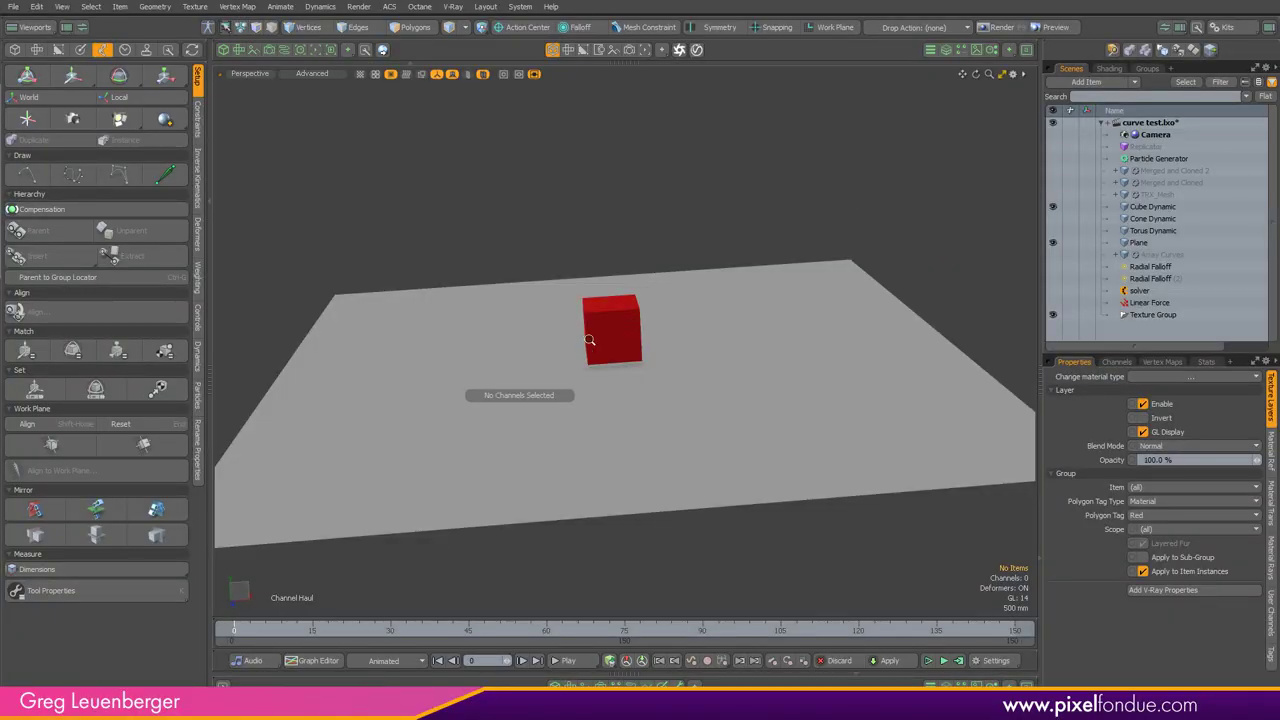
Step: Back in the Modo scene, drop the Channel Haul tool and select the red cube
{"action": "left_click_drag", "start_coordinate": [589, 340], "coordinate": [670, 297], "text": "ctrl+alt"}
{"action": "key", "text": "space"}
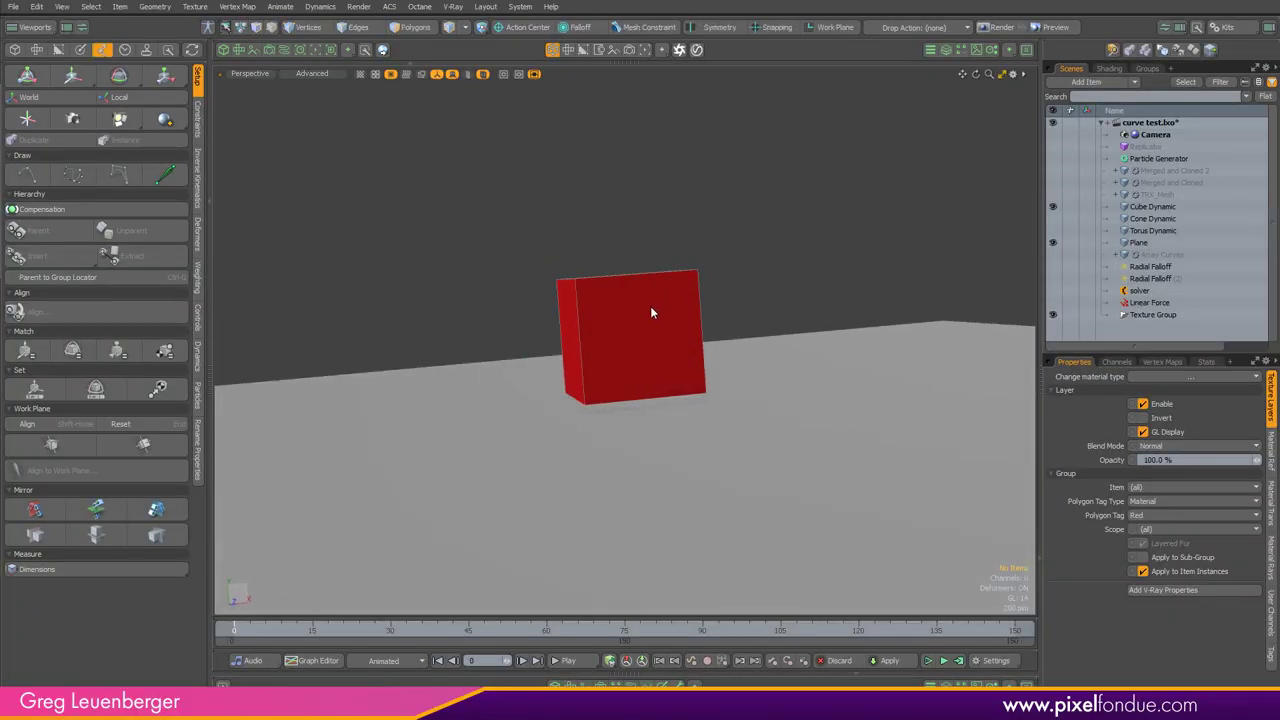
{"action": "left_click", "coordinate": [650, 306]}
{"action": "left_click_drag", "start_coordinate": [734, 260], "coordinate": [706, 256], "text": "alt+shift"}
{"action": "left_click_drag", "start_coordinate": [706, 256], "coordinate": [642, 267], "text": "ctrl+alt"}
{"action": "left_click_drag", "start_coordinate": [642, 267], "coordinate": [763, 226], "text": "alt"}
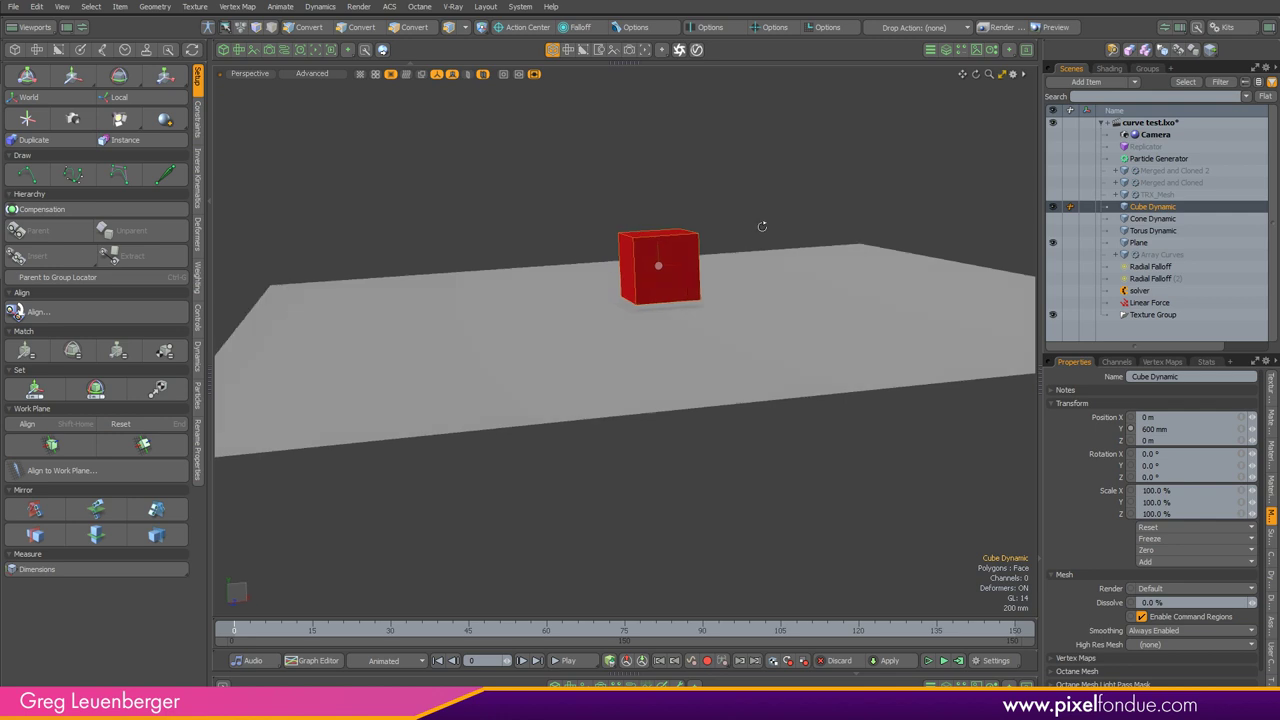
Step: Hide the Plane, select and show TRX_Mesh, and scrub the timeline to frame 31
{"action": "left_click", "coordinate": [1053, 243]}
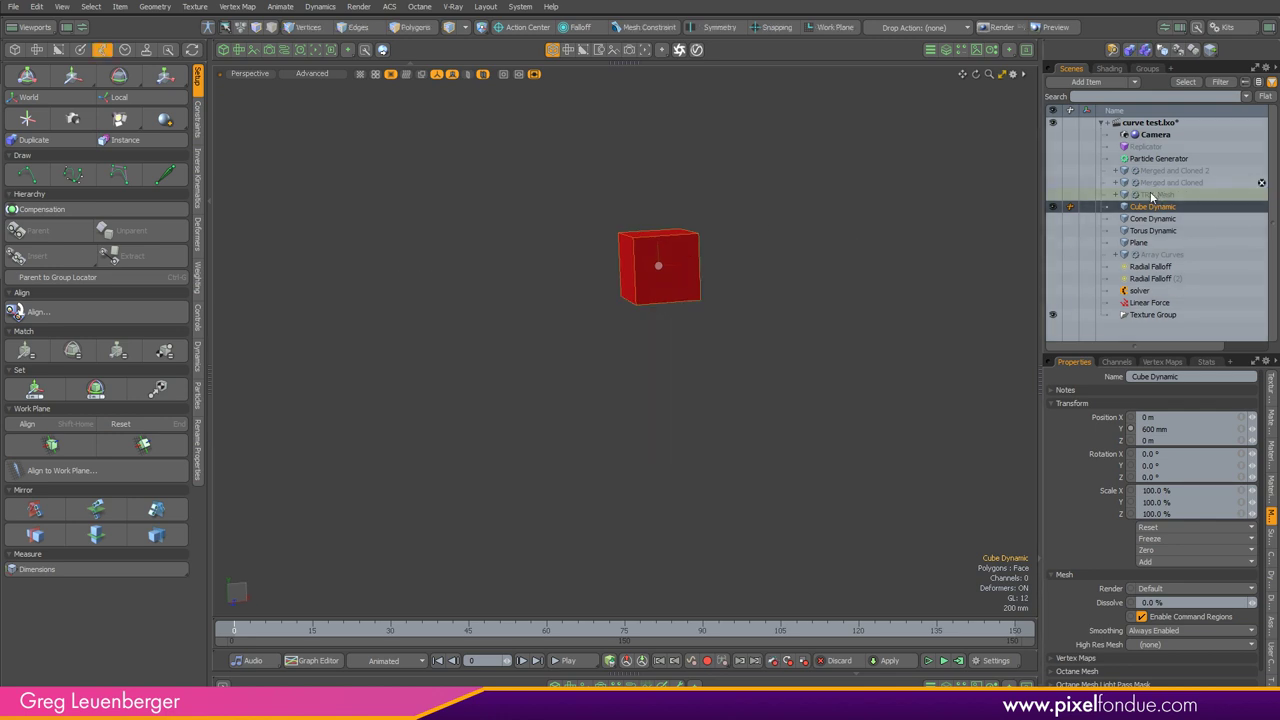
{"action": "left_click", "coordinate": [1157, 194]}
{"action": "left_click", "coordinate": [1052, 194]}
{"action": "left_click_drag", "start_coordinate": [785, 267], "coordinate": [734, 299], "text": "alt+shift"}
{"action": "left_click_drag", "start_coordinate": [238, 628], "coordinate": [338, 628]}
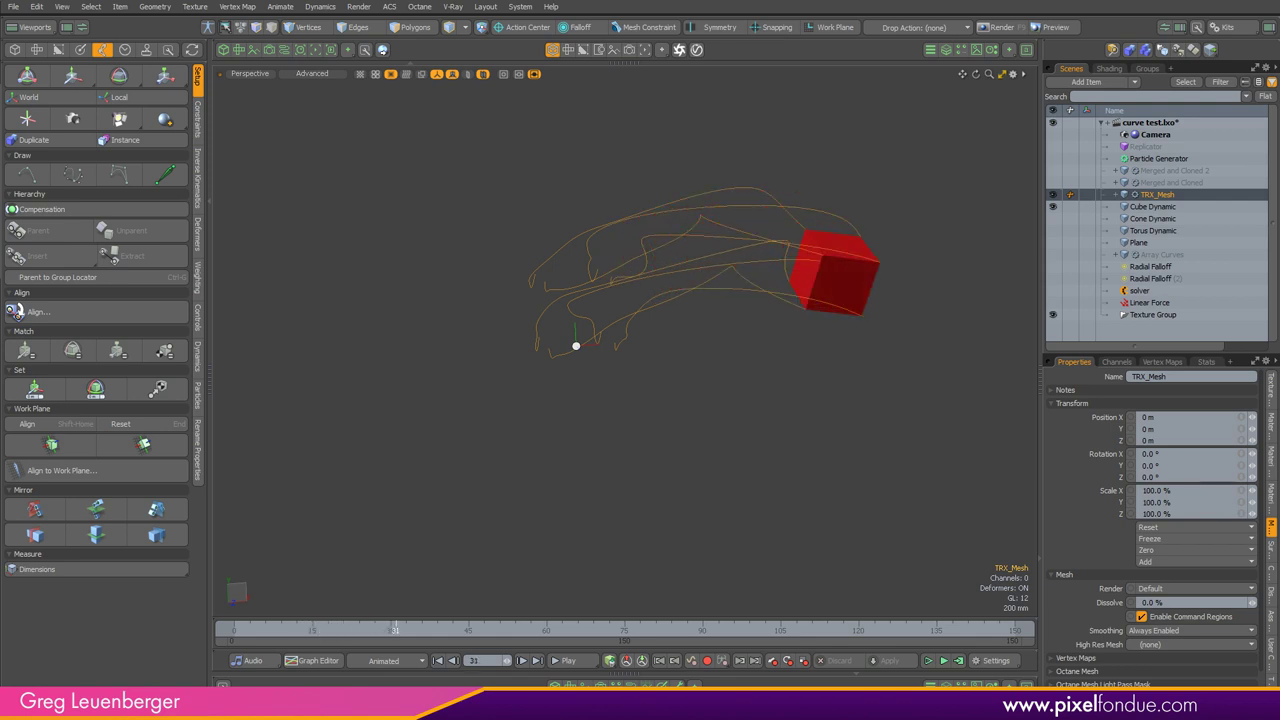
Step: Temporarily show the Array Curves to compare them with the TRX_Mesh traces, and hide them again
{"action": "left_click_drag", "start_coordinate": [785, 412], "coordinate": [686, 430], "text": "alt+shift"}
{"action": "scroll", "coordinate": [686, 430], "scroll_direction": "up", "scroll_amount": 1}
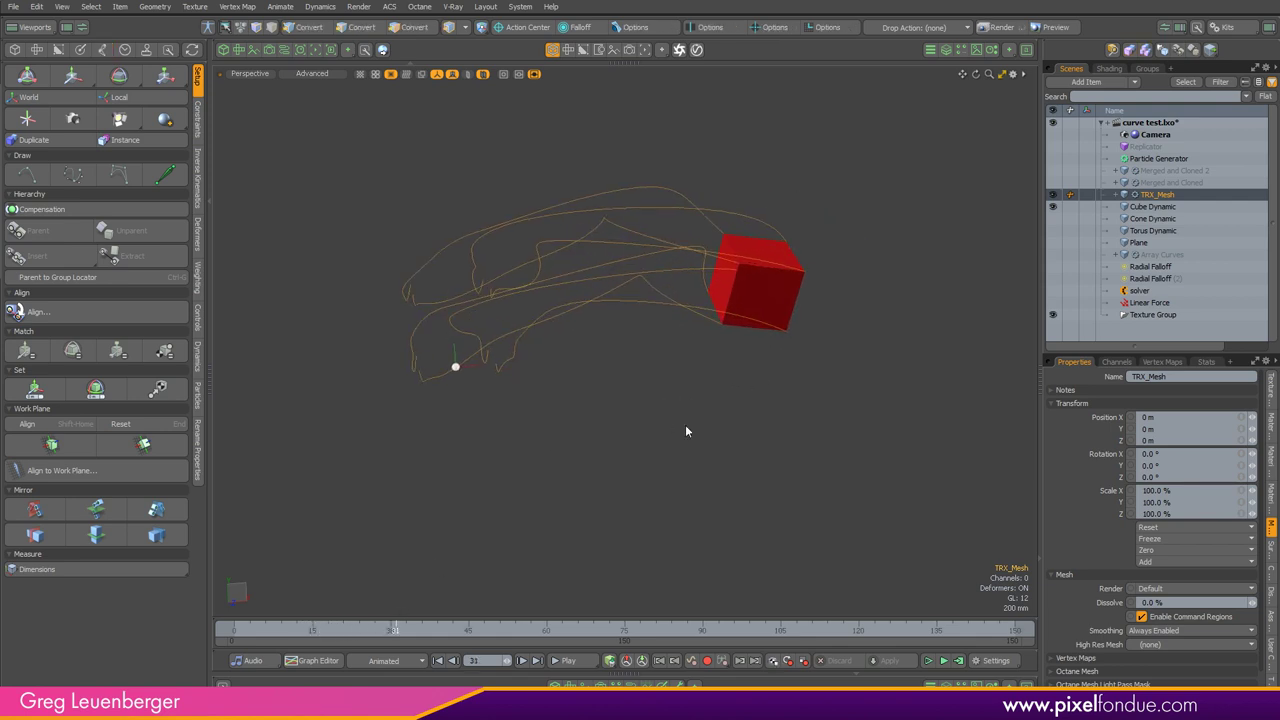
{"action": "left_click_drag", "start_coordinate": [665, 352], "coordinate": [612, 426], "text": "alt"}
{"action": "left_click_drag", "start_coordinate": [600, 342], "coordinate": [619, 341], "text": "ctrl+alt"}
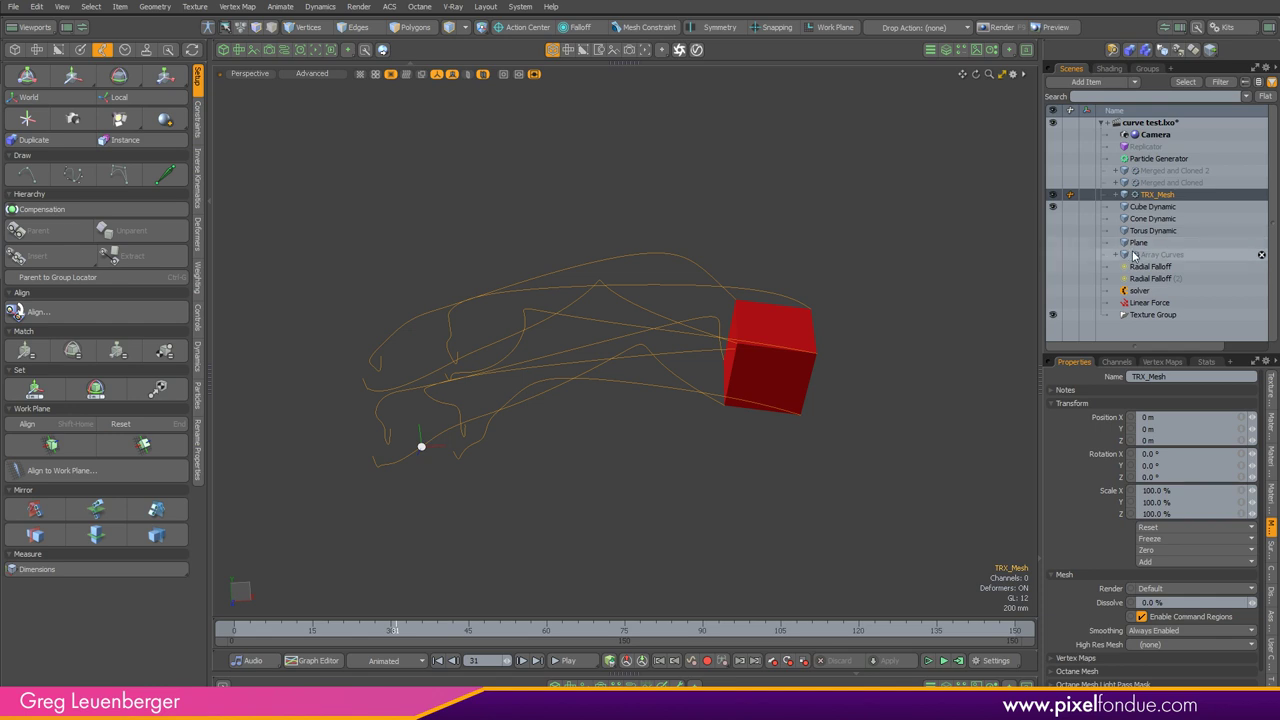
{"action": "left_click", "coordinate": [1052, 255]}
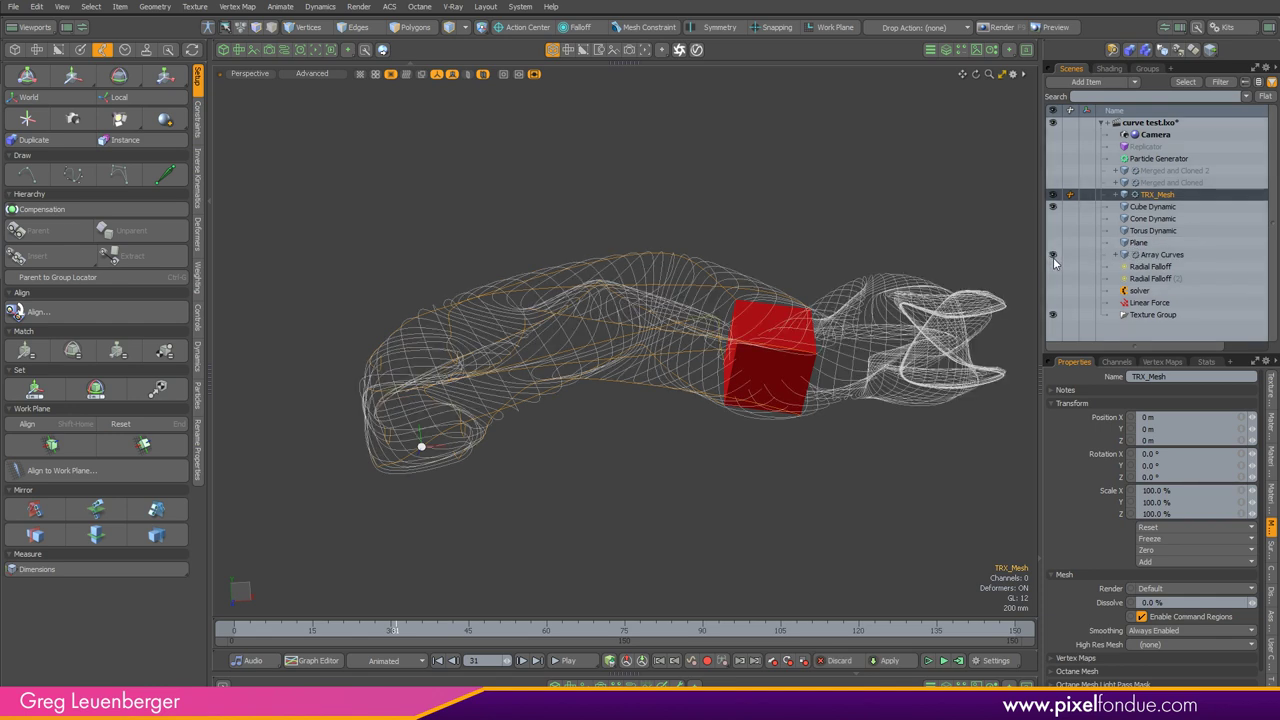
{"action": "left_click", "coordinate": [1052, 257]}
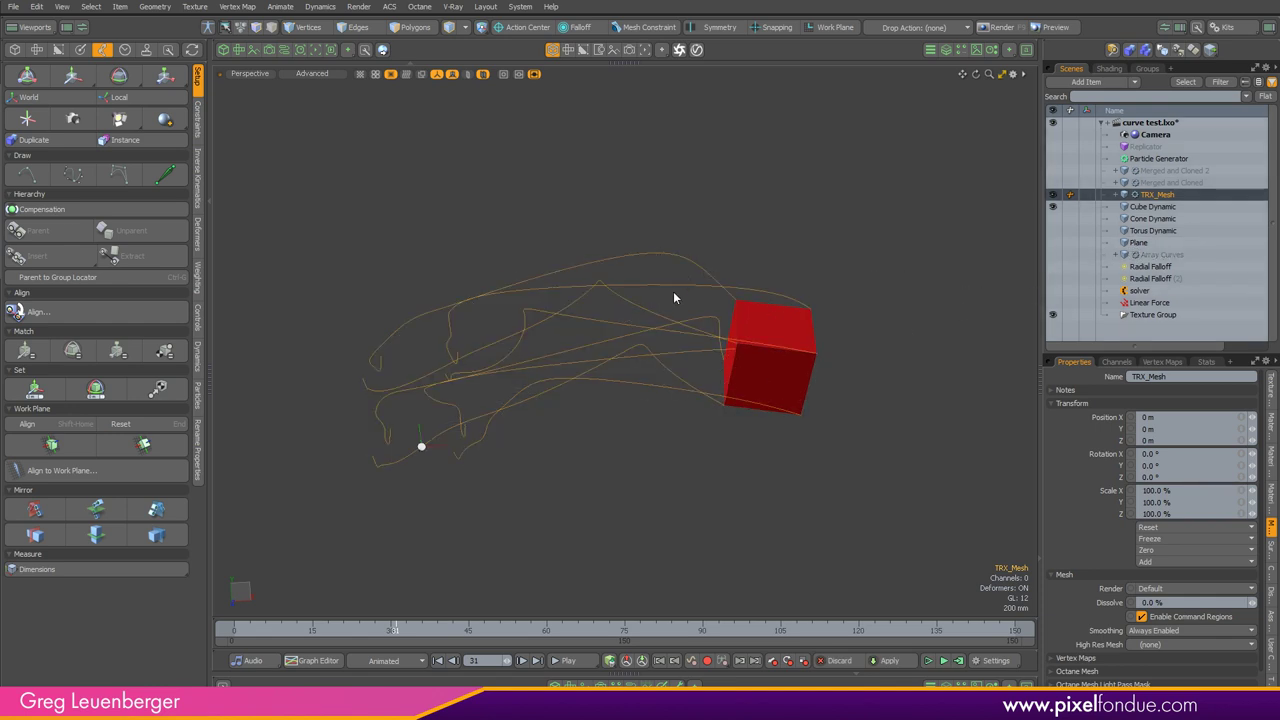
Step: Scrub to frame 71 and select the Geo Tracer X operator in TRX_Mesh's mesh operations stack
{"action": "left_click_drag", "start_coordinate": [392, 632], "coordinate": [598, 622]}
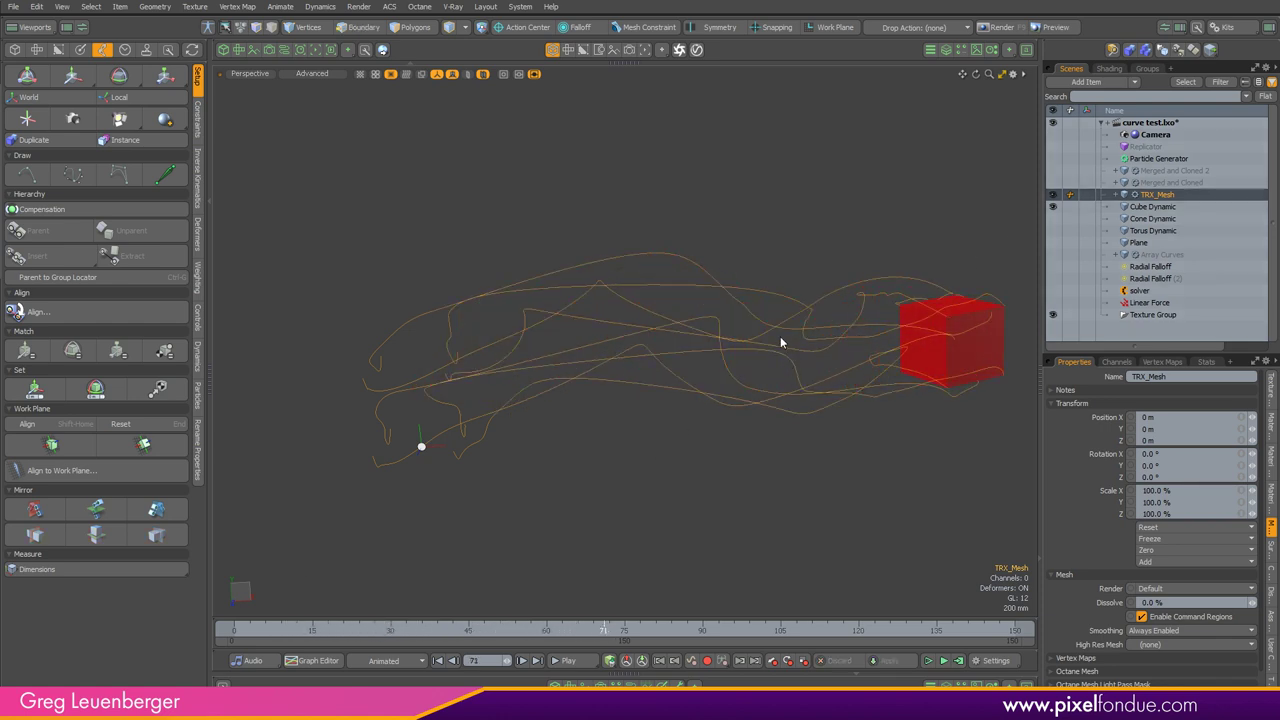
{"action": "left_click_drag", "start_coordinate": [921, 483], "coordinate": [1000, 483], "text": "ctrl+alt"}
{"action": "left_click_drag", "start_coordinate": [1000, 483], "coordinate": [946, 483], "text": "alt+shift"}
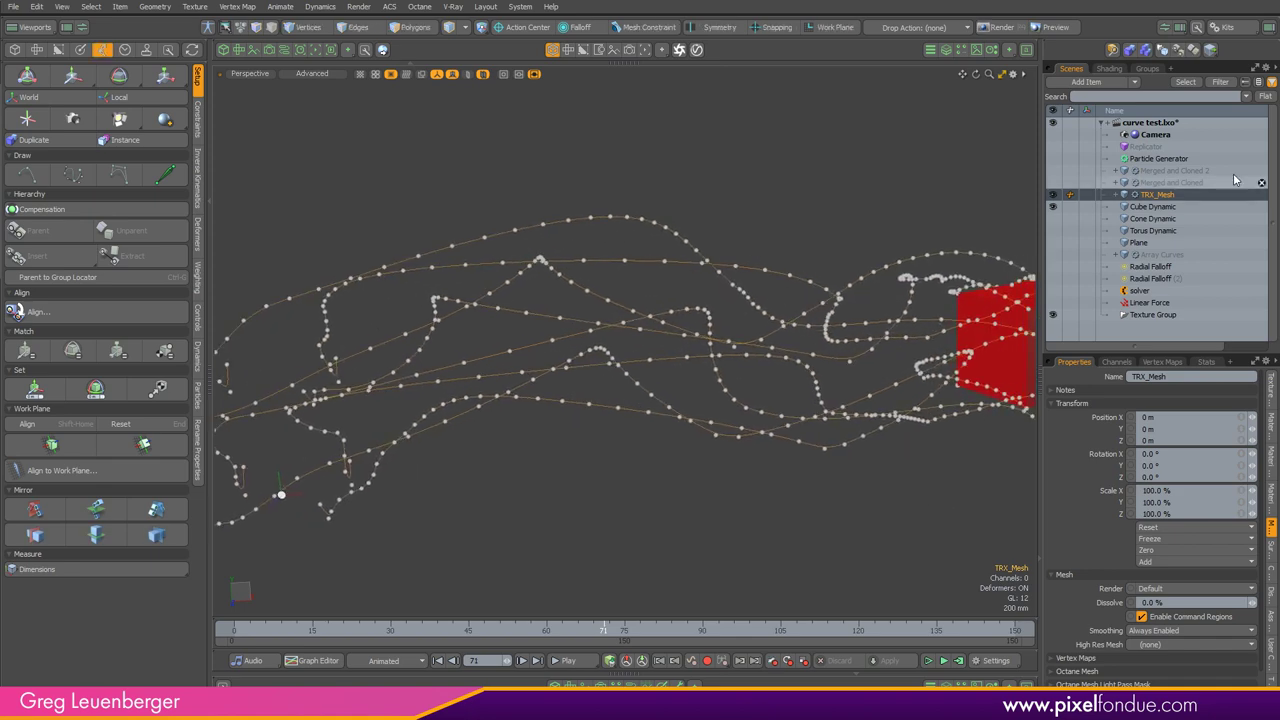
{"action": "left_click", "coordinate": [945, 50]}
{"action": "left_click", "coordinate": [912, 113]}
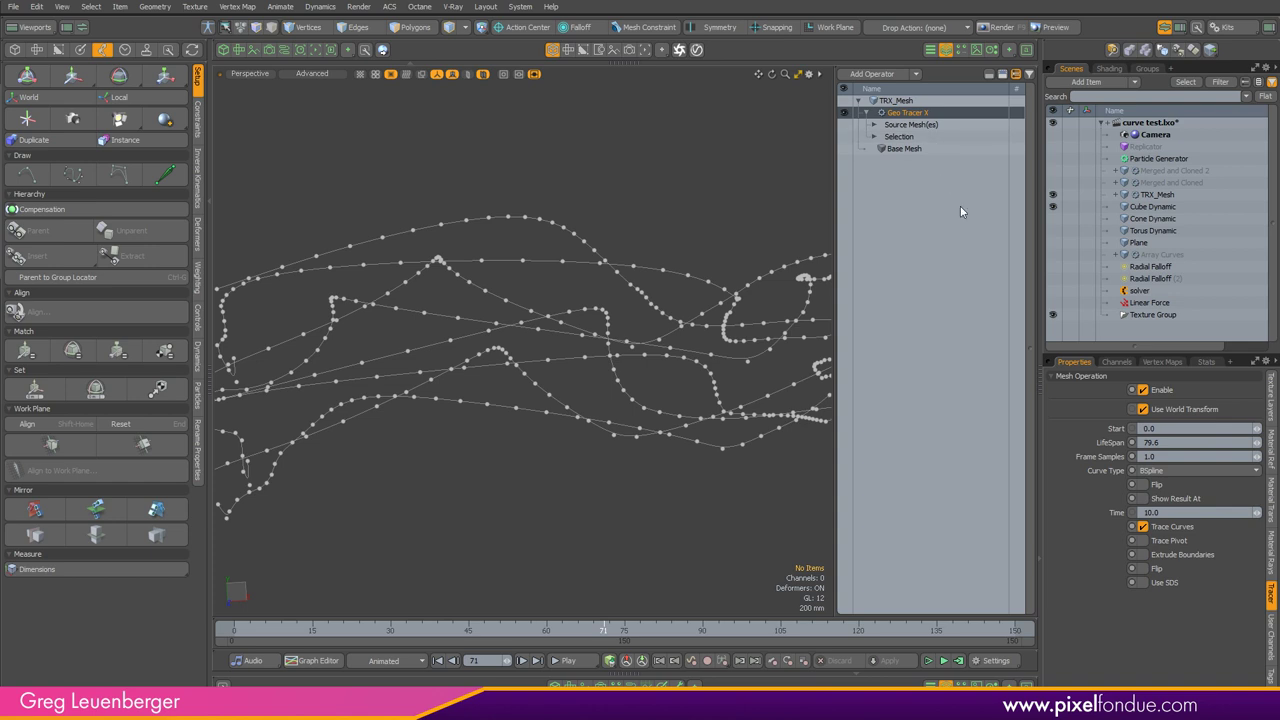
Step: Set Geo Tracer X's Frame Samples to 0.2
{"action": "left_click_drag", "start_coordinate": [760, 450], "coordinate": [680, 450], "text": "ctrl+alt"}
{"action": "left_click", "coordinate": [1184, 456]}
{"action": "double_click", "coordinate": [1192, 455]}
{"action": "type", "text": "0.2"}
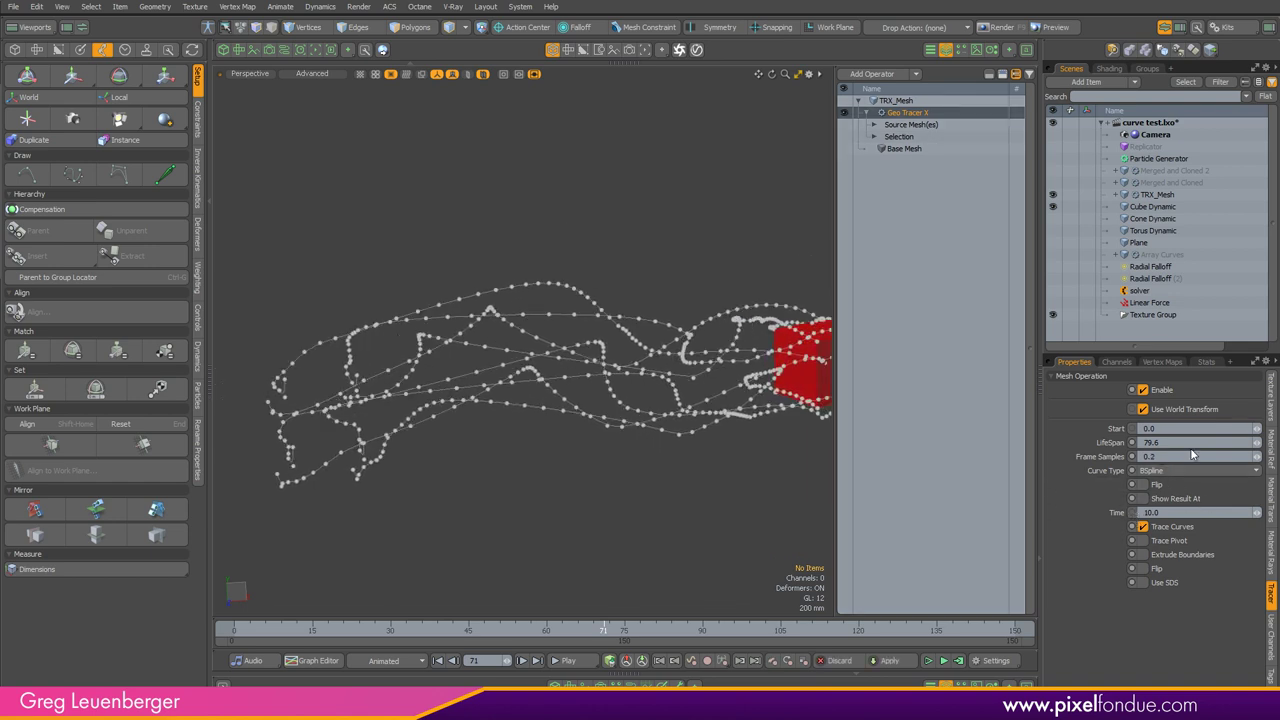
{"action": "key", "text": "Return"}
Step: Try a Frame Samples value of 10 on Geo Tracer X, and set it back to 1
{"action": "type", "text": "1"}
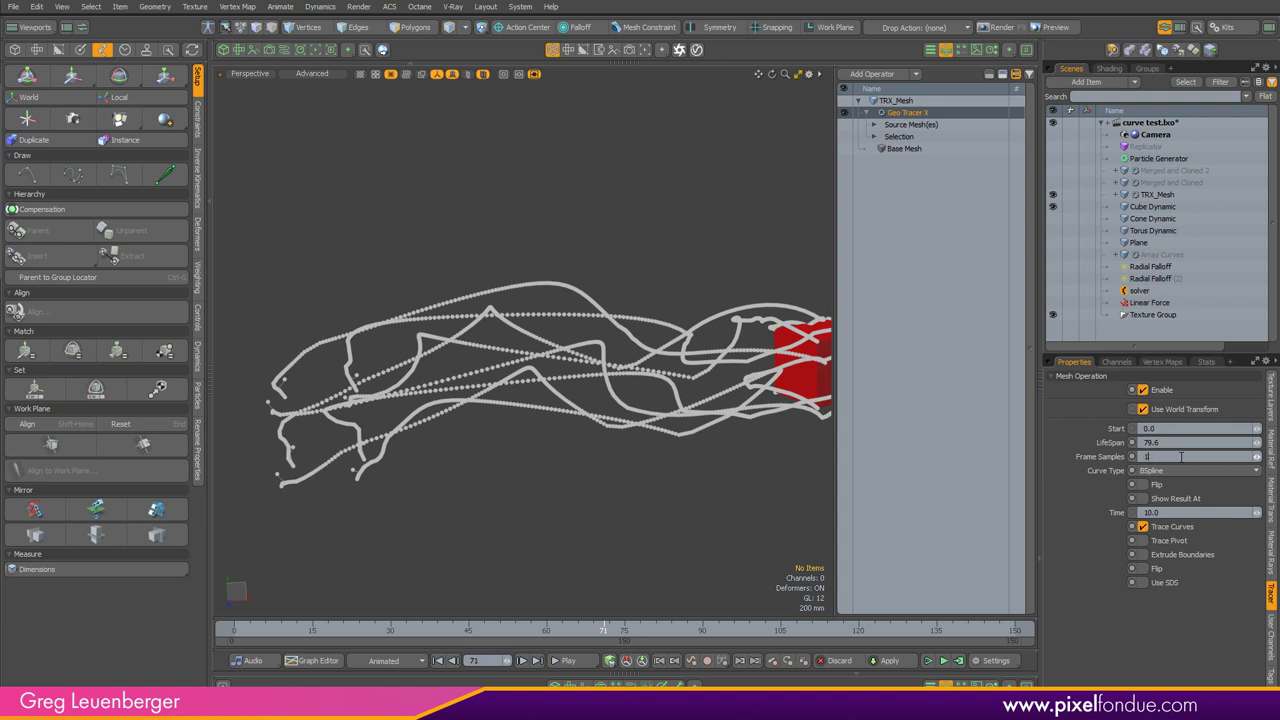
{"action": "type", "text": "0"}
{"action": "key", "text": "Return"}
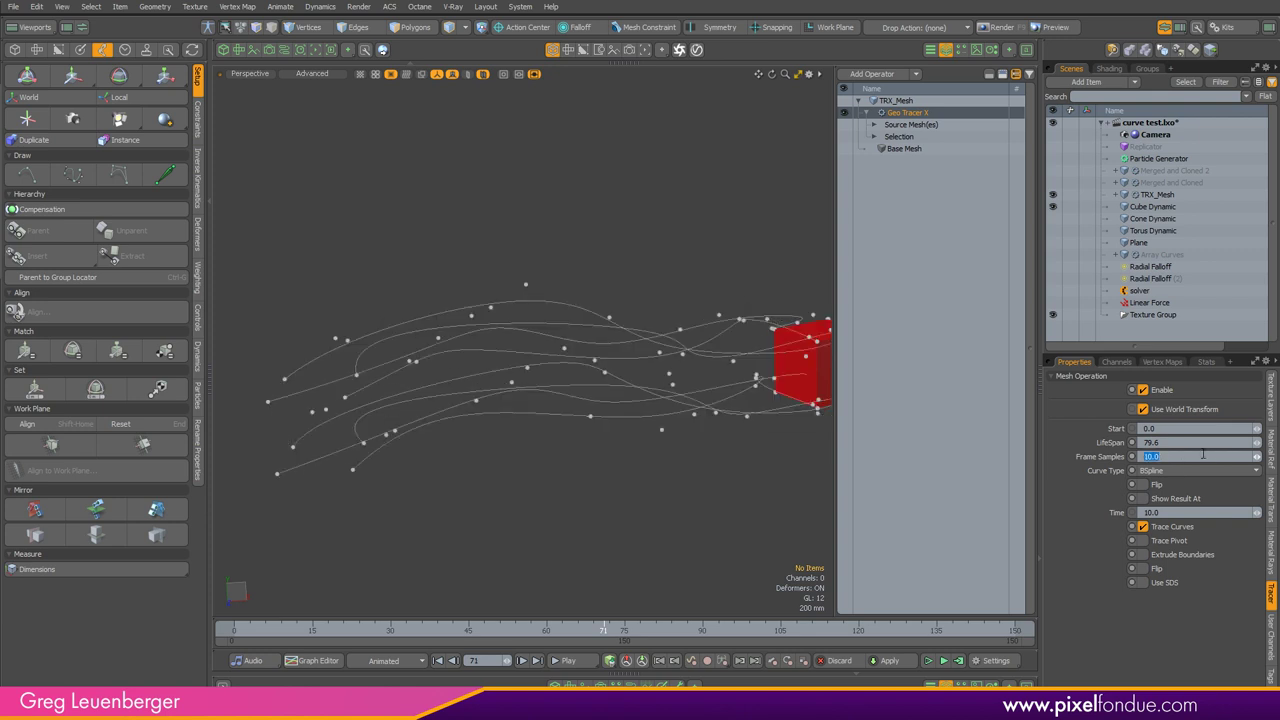
{"action": "type", "text": "1"}
{"action": "key", "text": "Return"}
Step: Try the PolyLine curve type for Geo Tracer X and settle on Curve
{"action": "left_click", "coordinate": [1155, 472]}
{"action": "left_click", "coordinate": [1155, 480]}
{"action": "left_click", "coordinate": [1155, 473]}
{"action": "left_click", "coordinate": [1156, 486]}
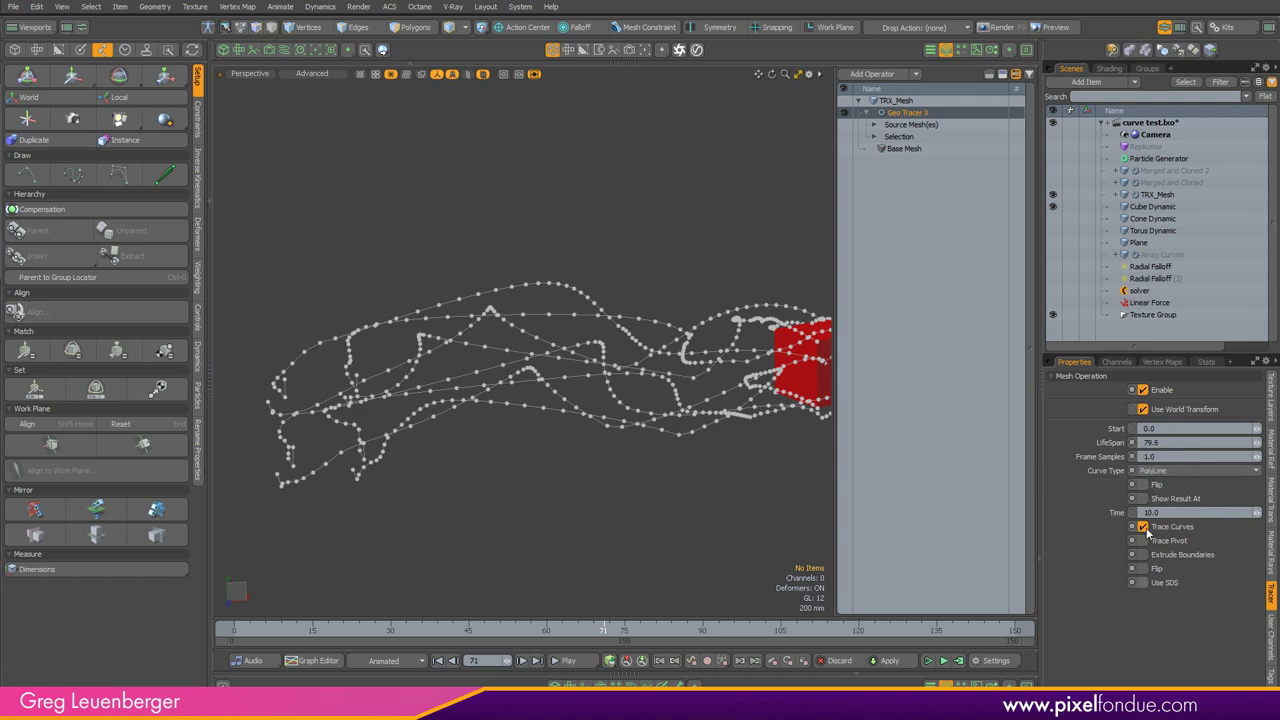
{"action": "left_click", "coordinate": [1160, 474]}
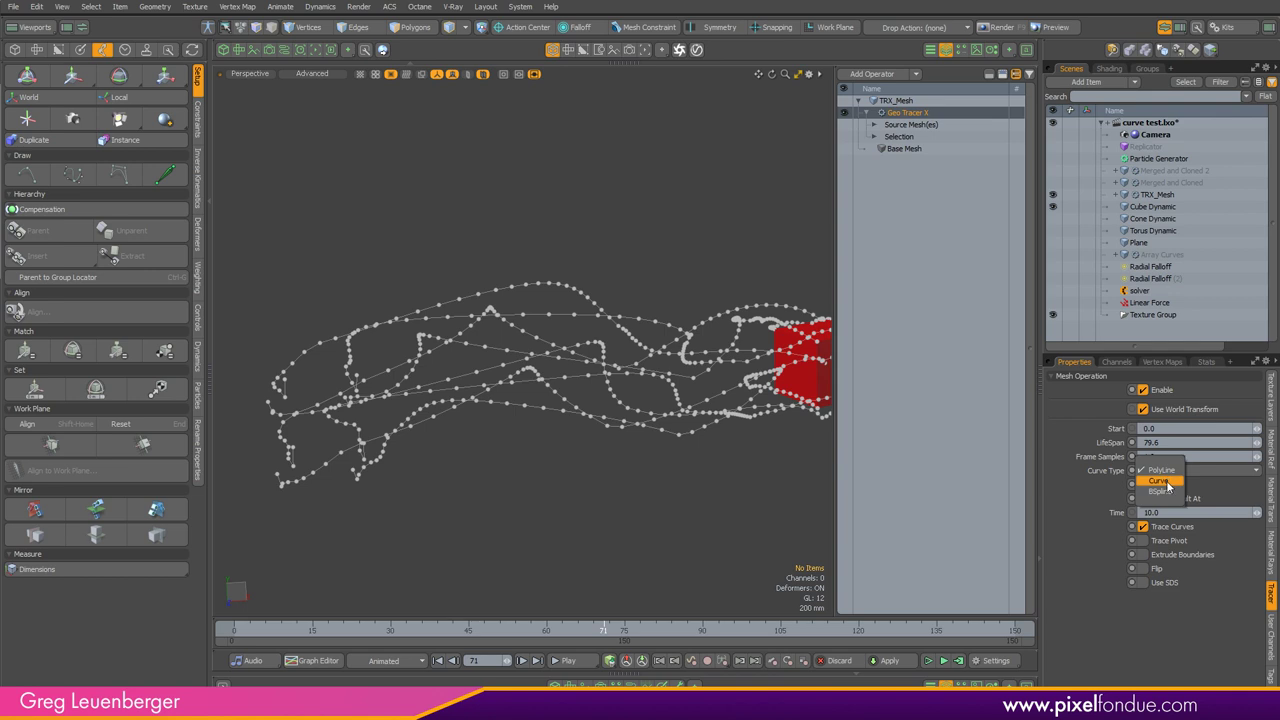
{"action": "left_click", "coordinate": [1162, 482]}
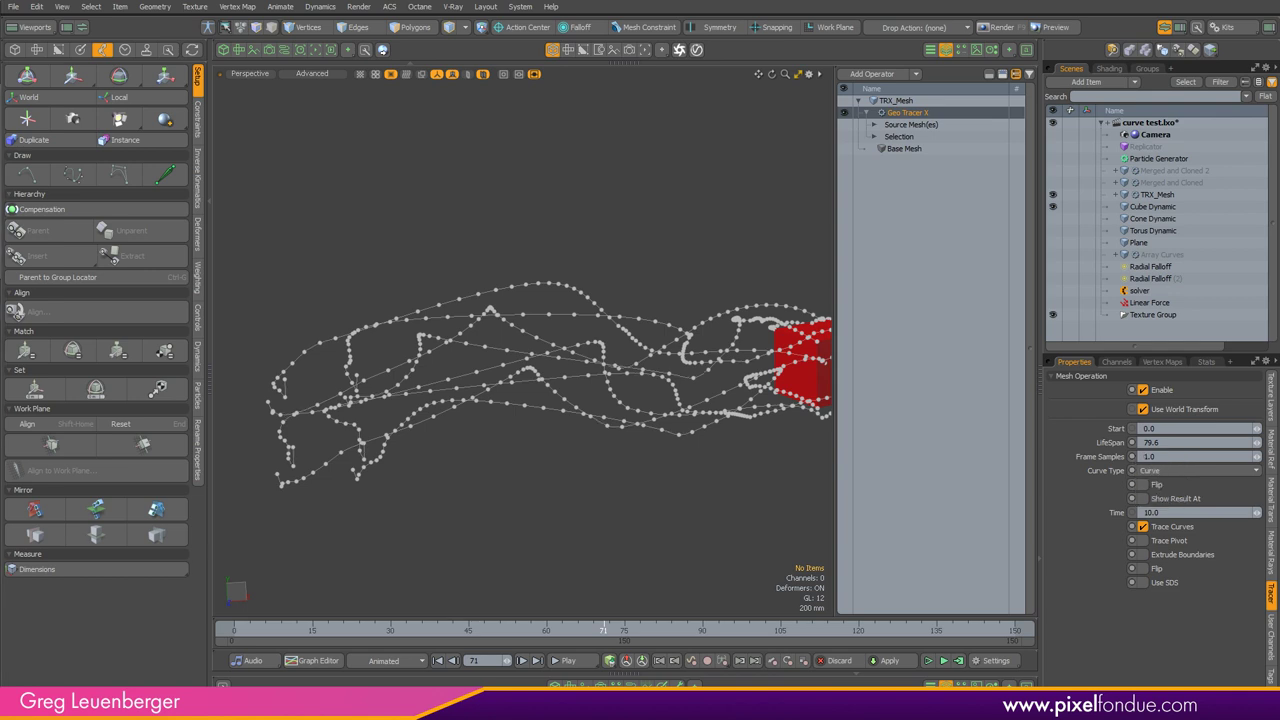
Step: Interactively adjust Geo Tracer X's LifeSpan channel with Channel Haul to about 70.6
{"action": "left_click", "coordinate": [1108, 443]}
{"action": "left_click_drag", "start_coordinate": [695, 435], "coordinate": [606, 380], "text": "alt+shift"}
{"action": "key", "text": "c"}
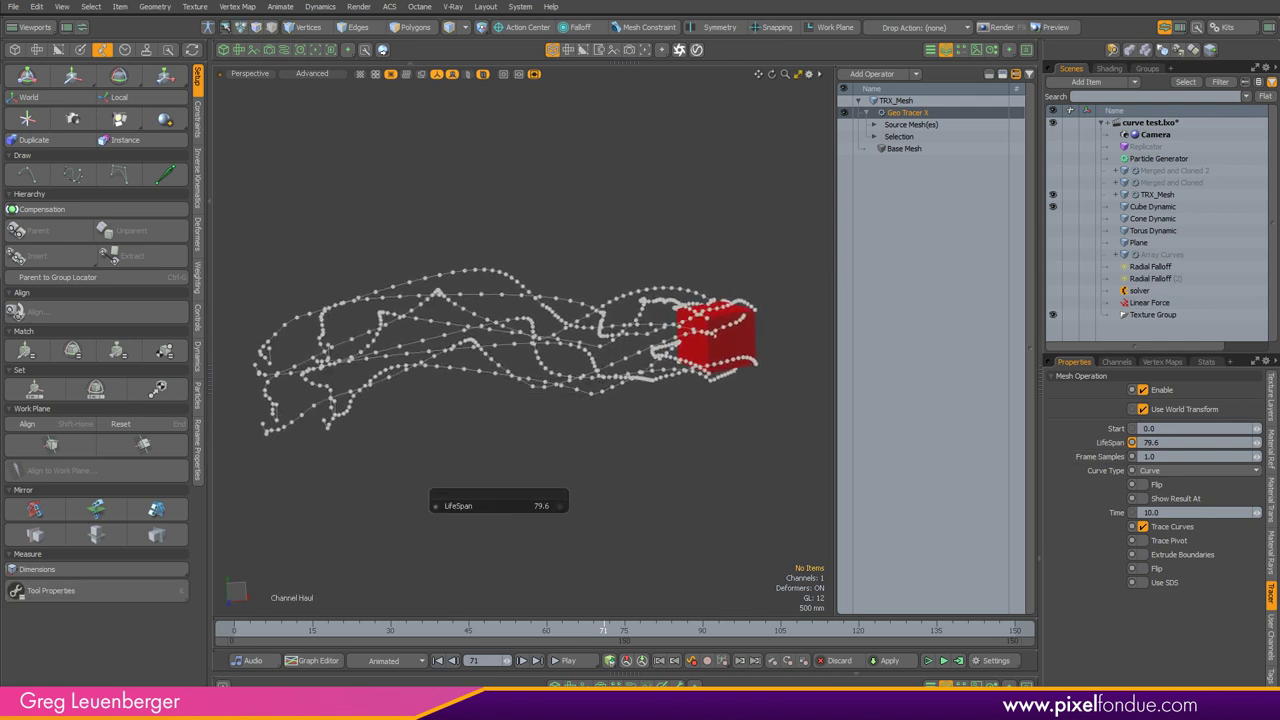
{"action": "mouse_move", "coordinate": [499, 490]}
{"action": "left_mouse_down"}
{"action": "mouse_move", "coordinate": [424, 490]}
{"action": "mouse_move", "coordinate": [470, 490]}
{"action": "mouse_move", "coordinate": [442, 490]}
{"action": "mouse_move", "coordinate": [420, 510]}
{"action": "mouse_move", "coordinate": [452, 510]}
{"action": "mouse_move", "coordinate": [386, 510]}
{"action": "mouse_move", "coordinate": [458, 510]}
{"action": "left_mouse_up"}
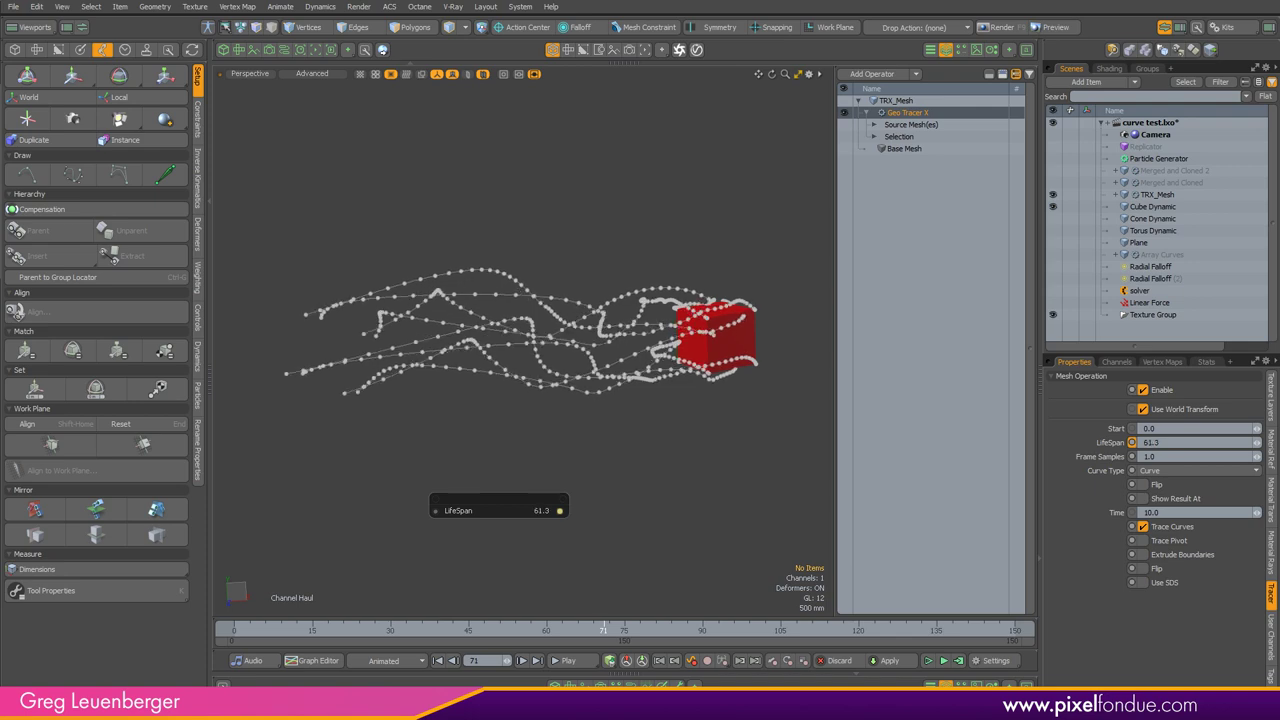
{"action": "left_click_drag", "start_coordinate": [524, 450], "coordinate": [632, 494]}
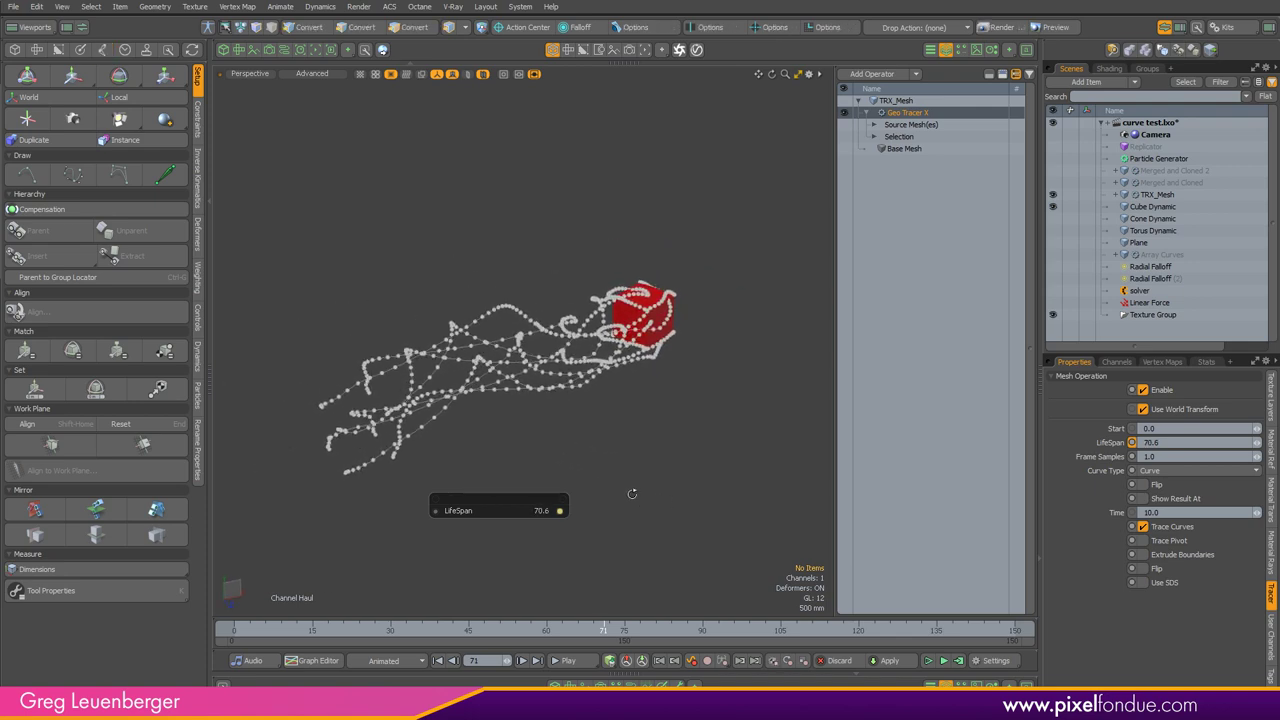
Step: Scrub the simulation between frames 24 and 74 to review how the traced curves trail the moving cube
{"action": "mouse_move", "coordinate": [303, 633]}
{"action": "left_mouse_down"}
{"action": "mouse_move", "coordinate": [286, 632]}
{"action": "mouse_move", "coordinate": [1015, 632]}
{"action": "mouse_move", "coordinate": [358, 632]}
{"action": "left_mouse_up"}
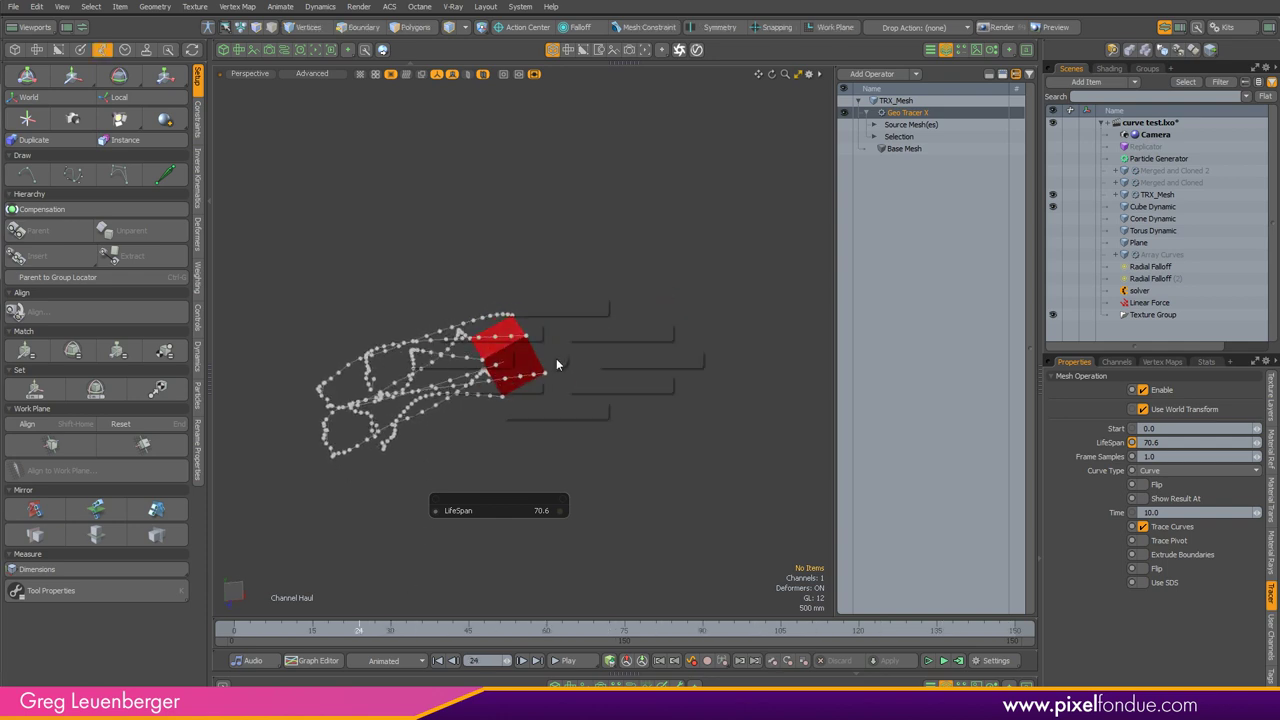
{"action": "left_click_drag", "start_coordinate": [604, 406], "coordinate": [636, 371], "text": "alt+shift"}
{"action": "left_click_drag", "start_coordinate": [398, 633], "coordinate": [613, 632]}
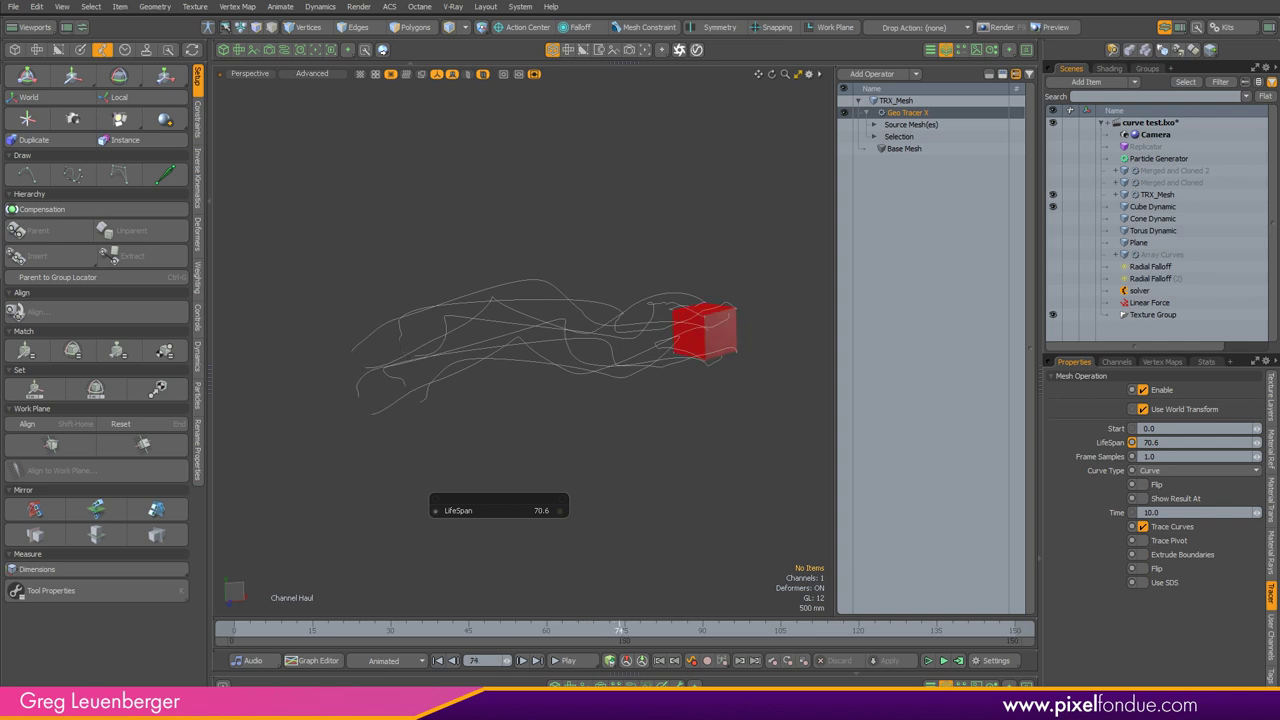
{"action": "left_click_drag", "start_coordinate": [634, 526], "coordinate": [597, 474], "text": "alt"}
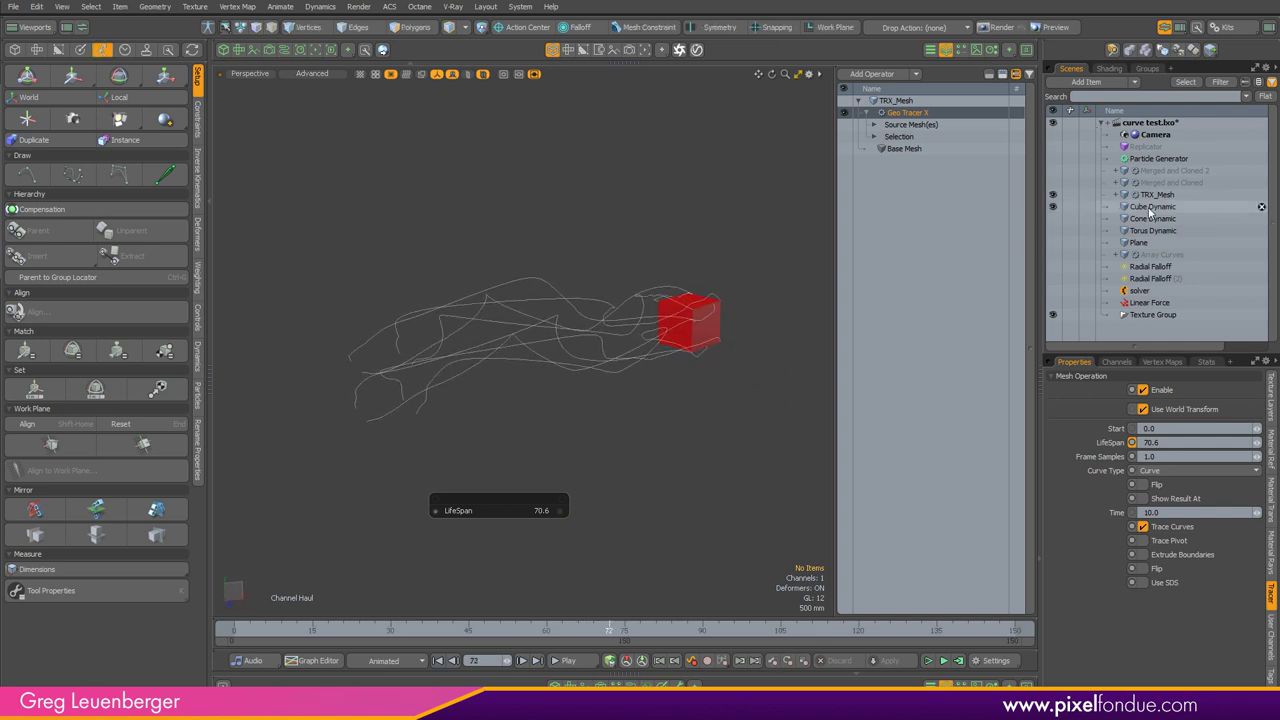
Step: Hide the Cube Dynamic and TRX_Mesh items and show the Merged and Cloned mesh with its Merge Meshes operator enabled
{"action": "left_click", "coordinate": [1053, 206]}
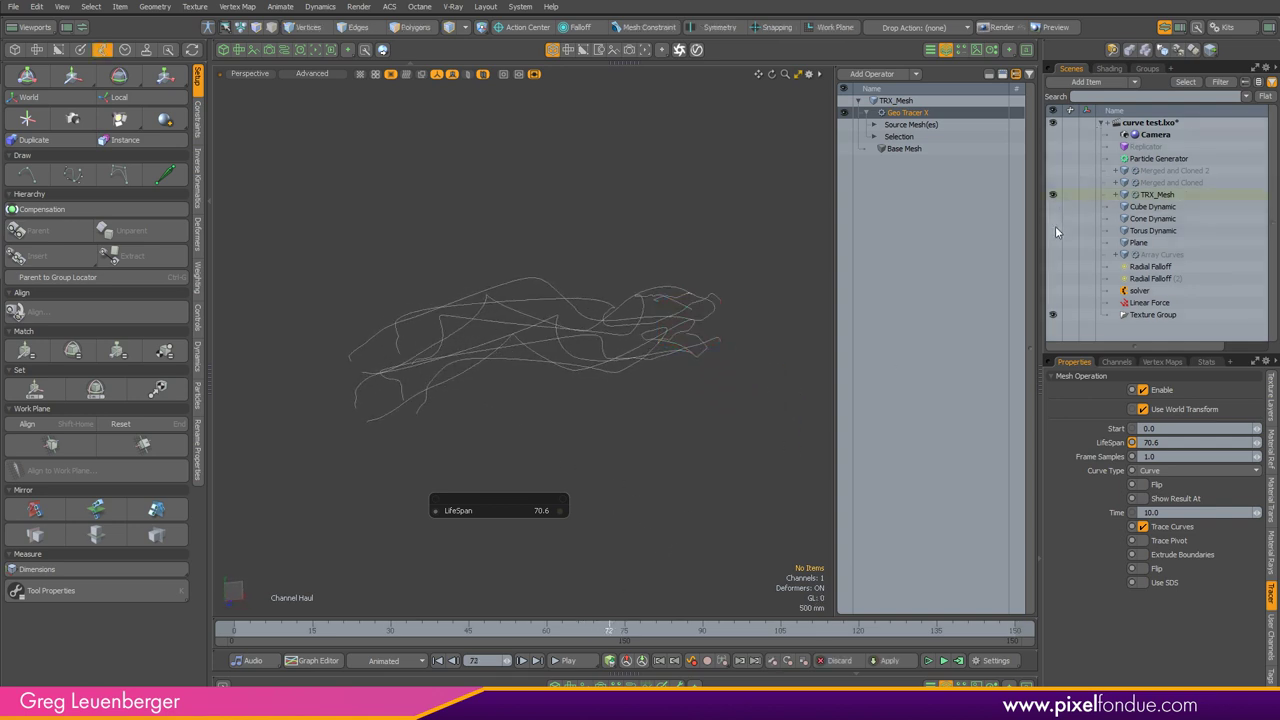
{"action": "left_click", "coordinate": [1202, 182]}
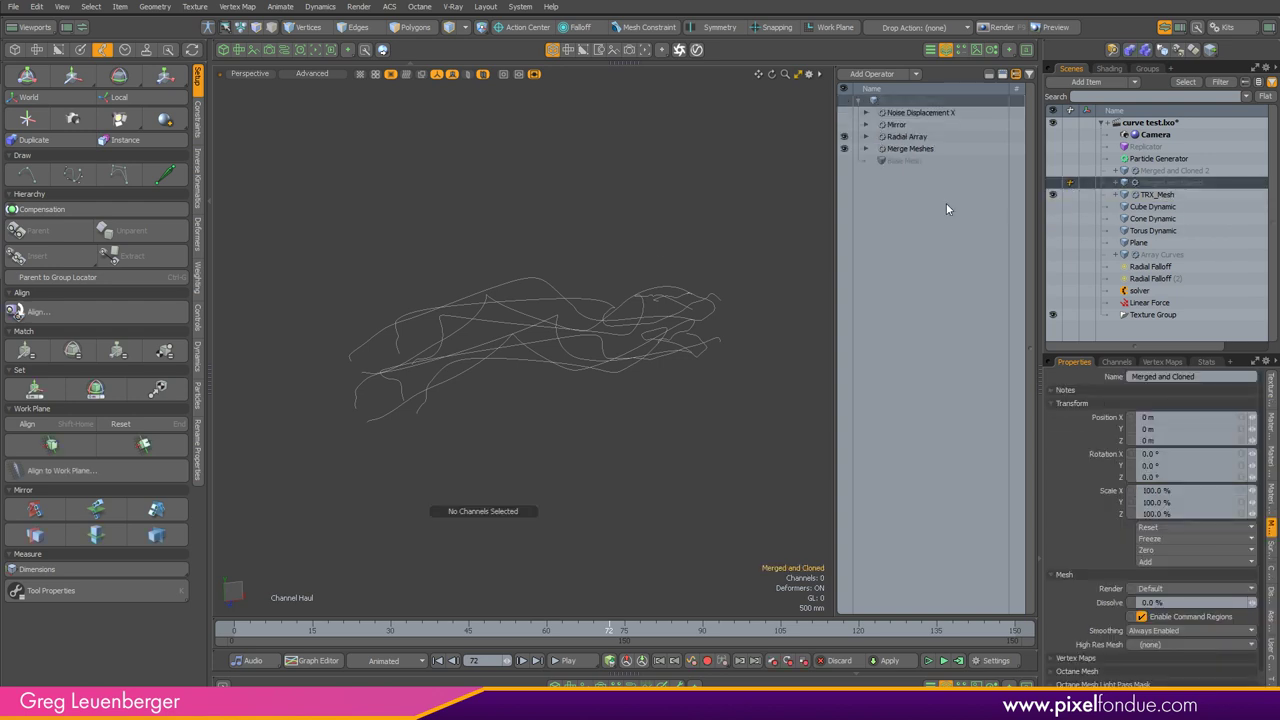
{"action": "left_click", "coordinate": [1053, 183]}
{"action": "left_click", "coordinate": [1053, 195]}
{"action": "left_click", "coordinate": [843, 148]}
{"action": "left_click_drag", "start_coordinate": [606, 278], "coordinate": [540, 293], "text": "alt"}
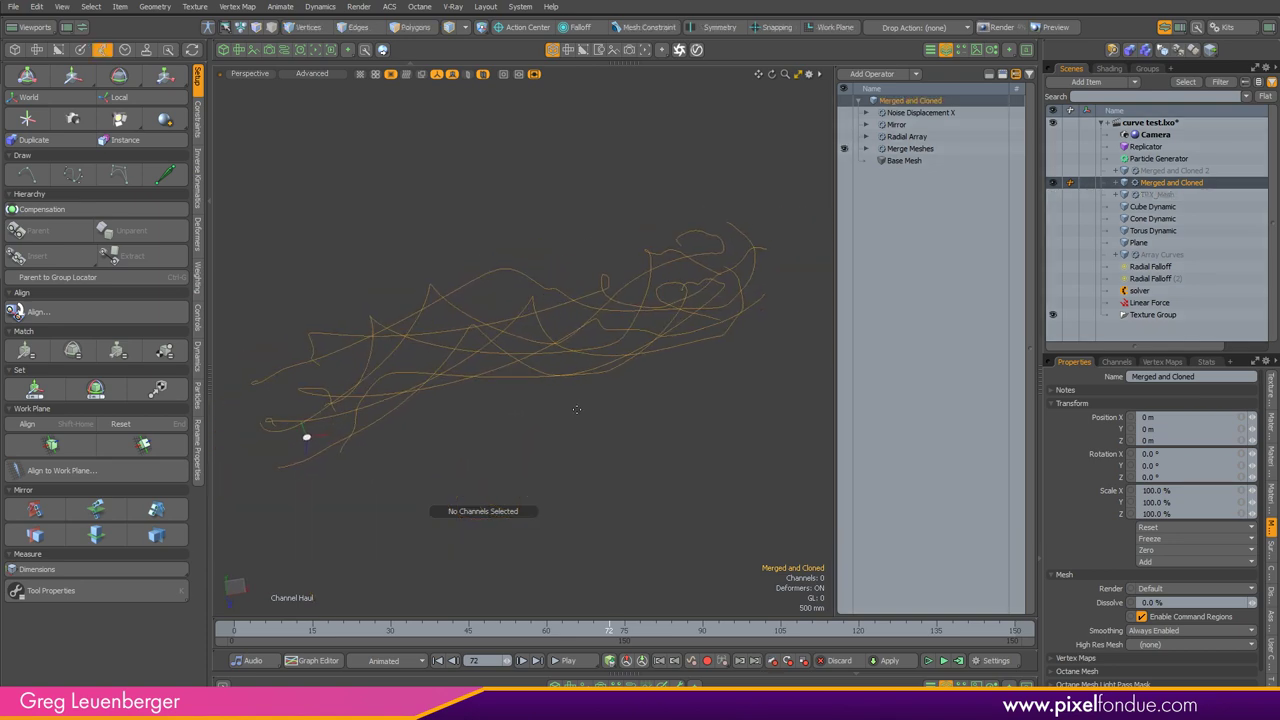
Step: Enable the Radial Array operator on Merged and Cloned and view the arrayed curves from above
{"action": "left_click", "coordinate": [848, 137]}
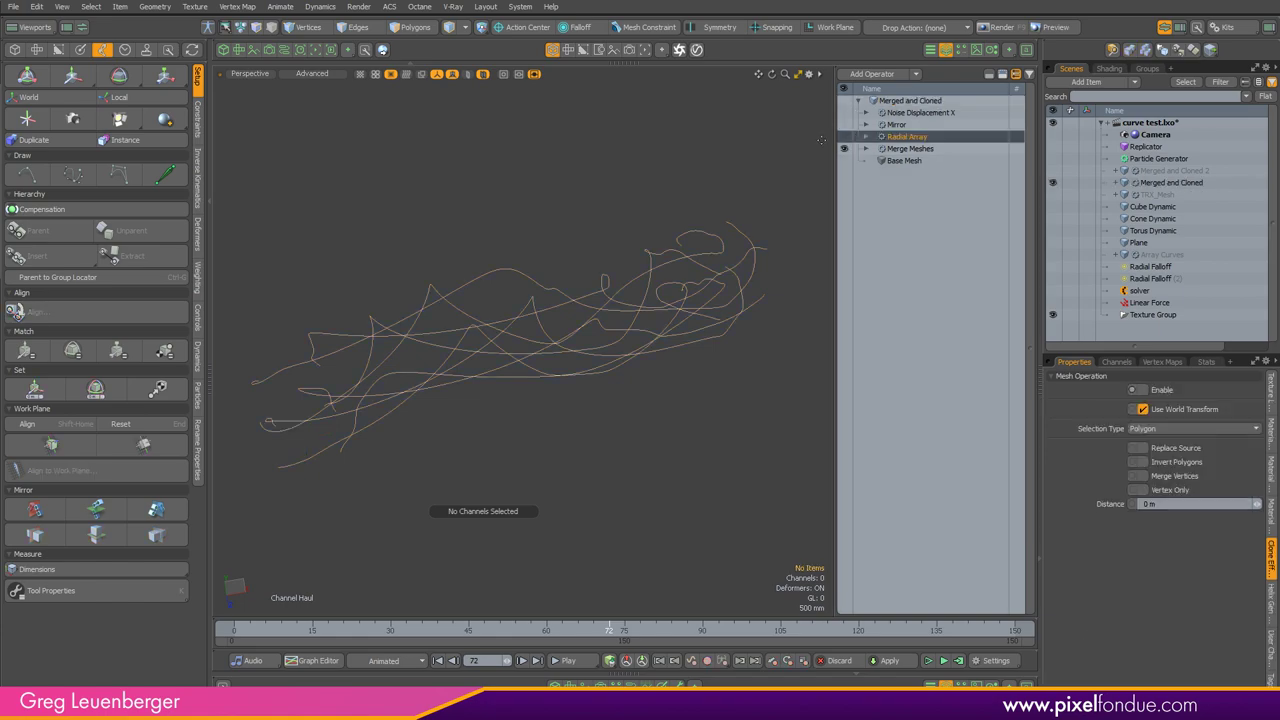
{"action": "left_click", "coordinate": [843, 137]}
{"action": "left_click_drag", "start_coordinate": [684, 223], "coordinate": [610, 430], "text": "ctrl+alt"}
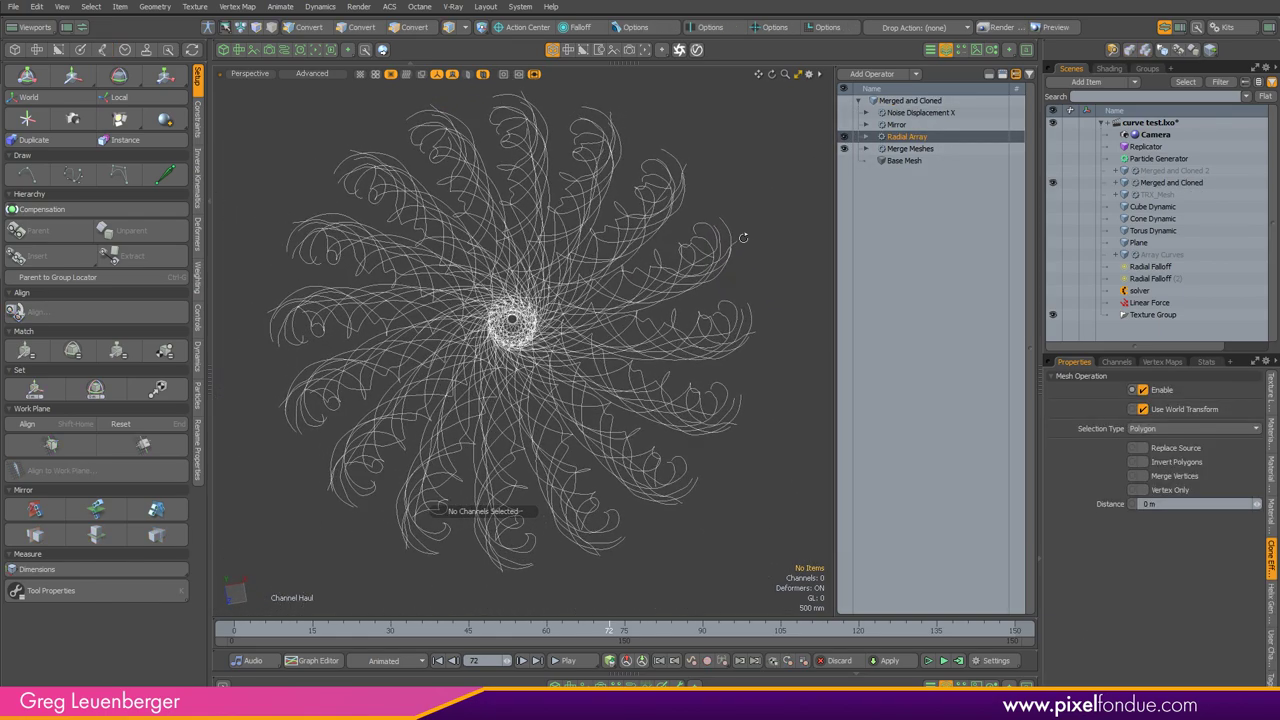
Step: Try Count values of 4 and 24 on the Radial Array's Helix Generator, and set it back to 16
{"action": "left_click", "coordinate": [866, 137]}
{"action": "left_click", "coordinate": [872, 149]}
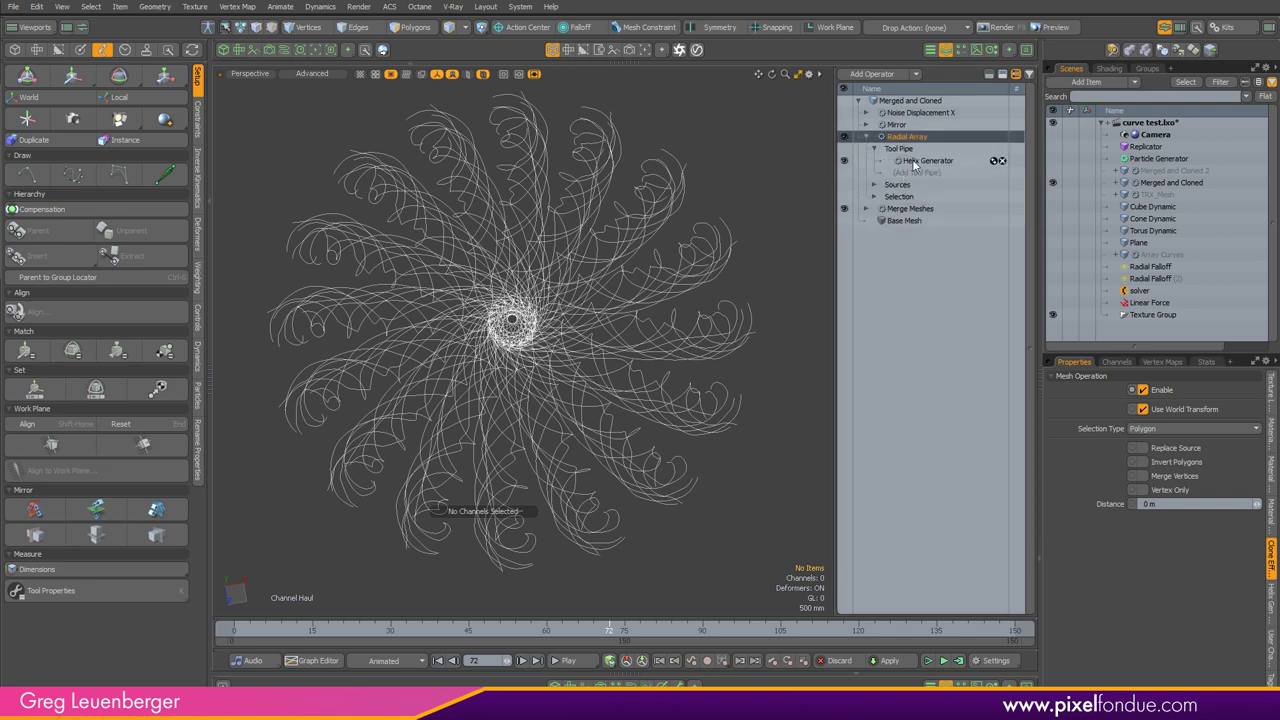
{"action": "left_click", "coordinate": [926, 160]}
{"action": "left_click", "coordinate": [1271, 442]}
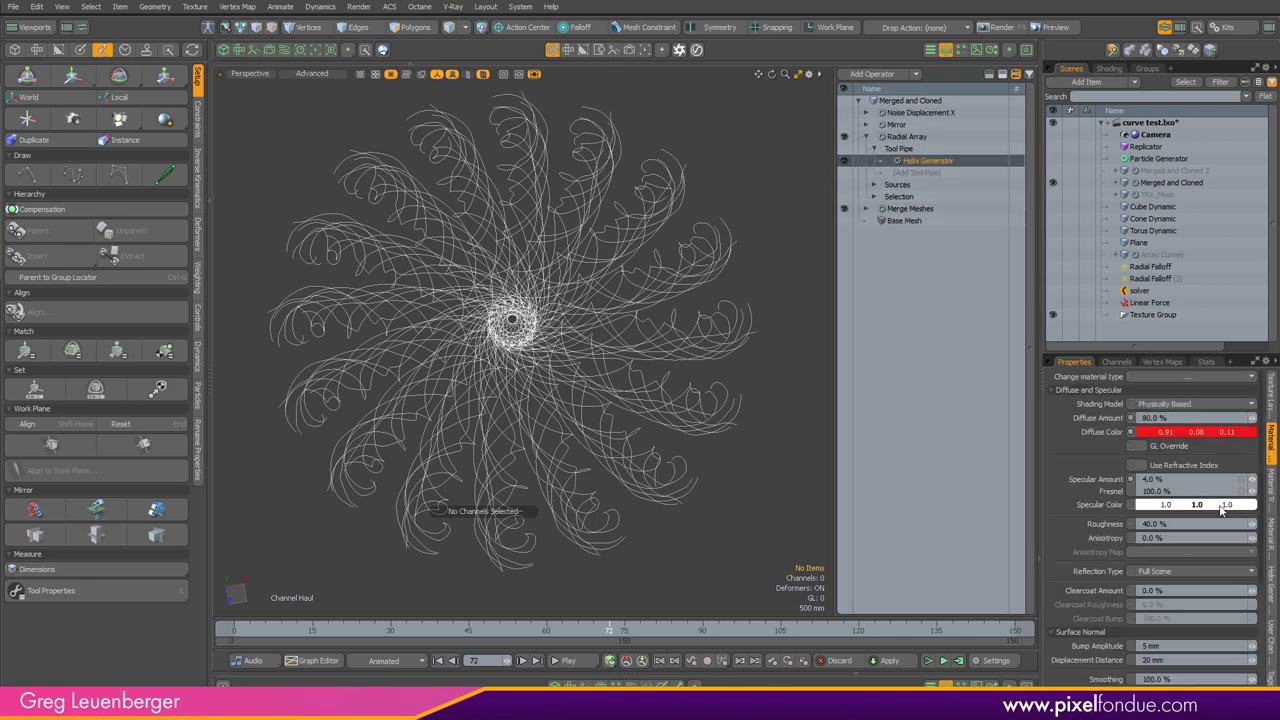
{"action": "left_click", "coordinate": [917, 161]}
{"action": "left_click", "coordinate": [919, 162]}
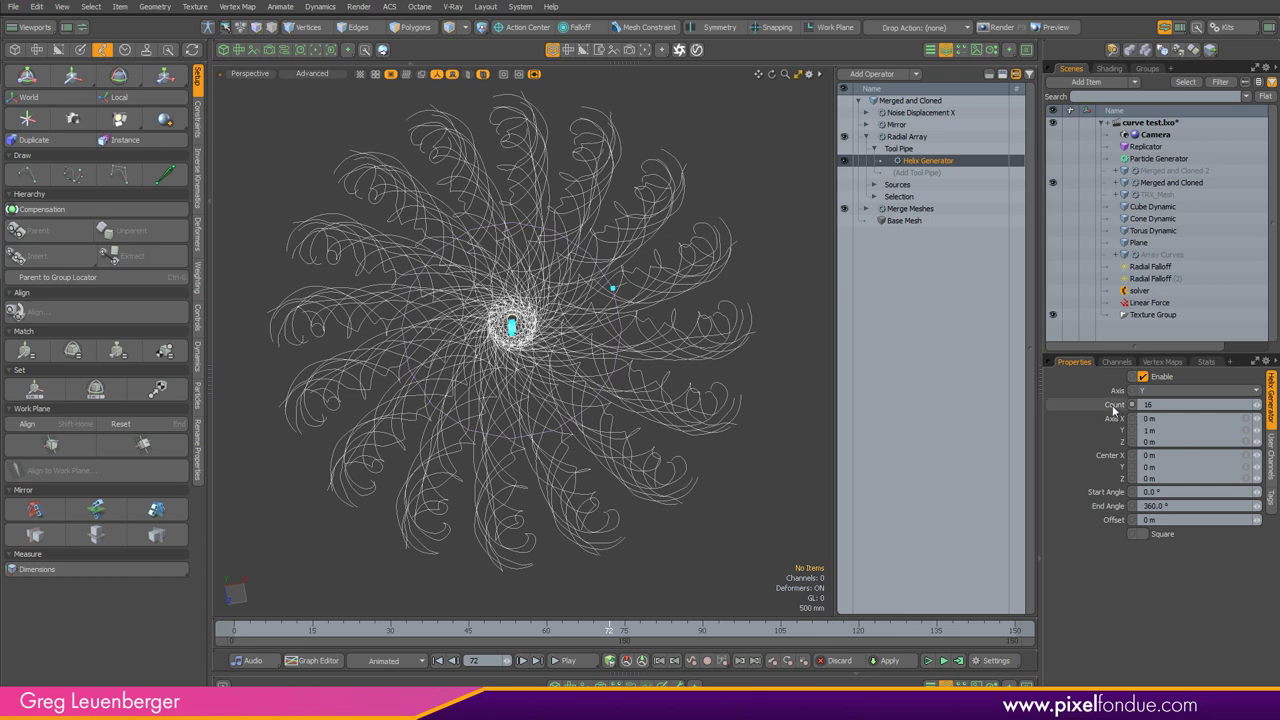
{"action": "left_click", "coordinate": [1172, 405]}
{"action": "key", "text": "Return"}
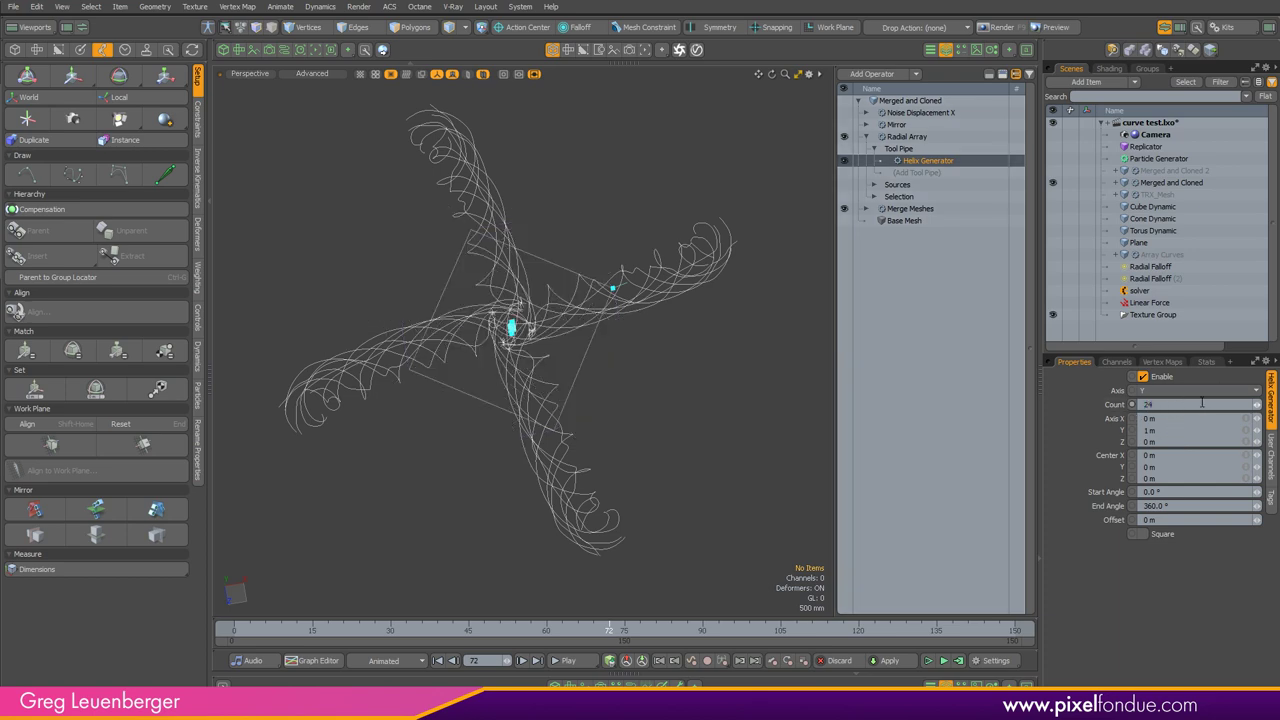
{"action": "key", "text": "Return"}
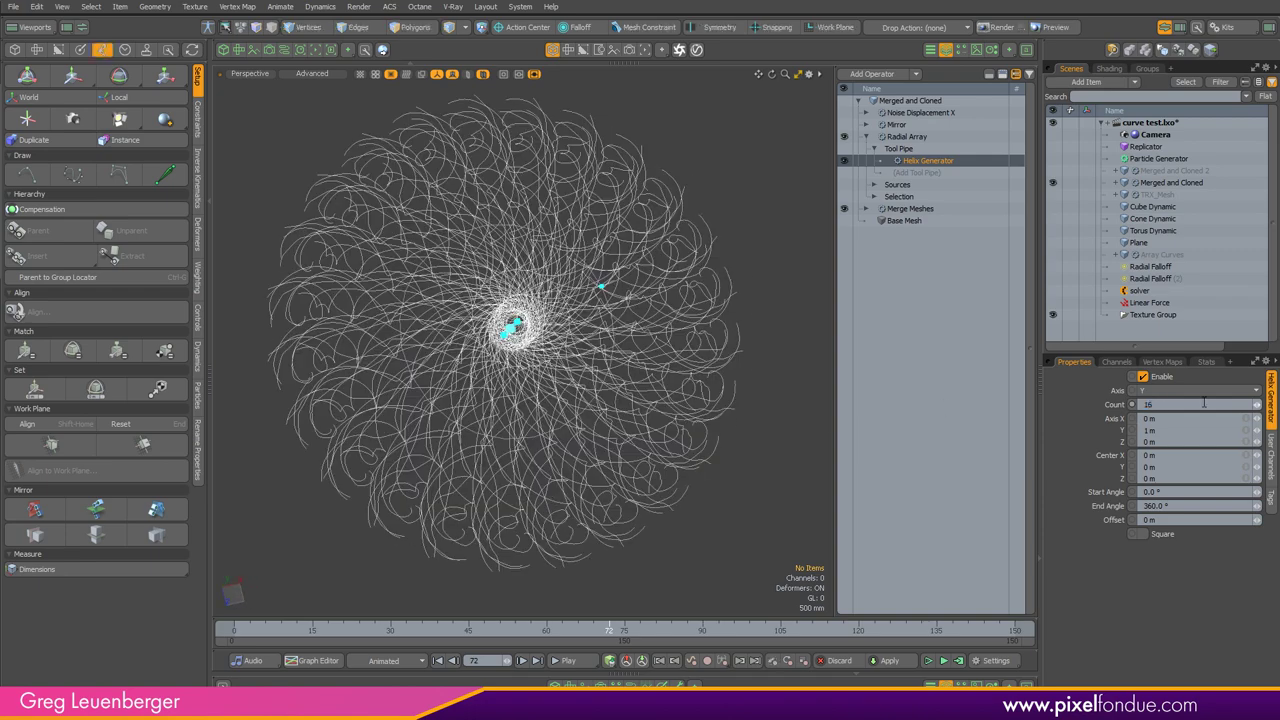
{"action": "left_click", "coordinate": [883, 138]}
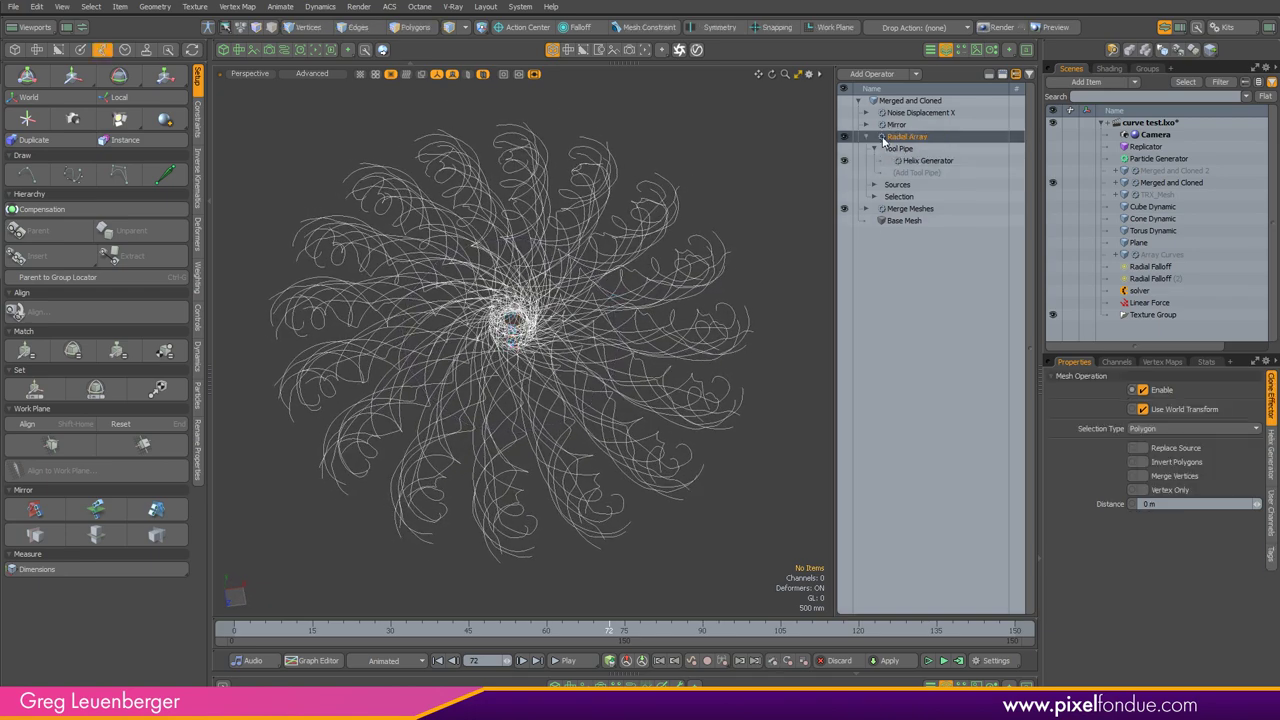
{"action": "left_click", "coordinate": [866, 138]}
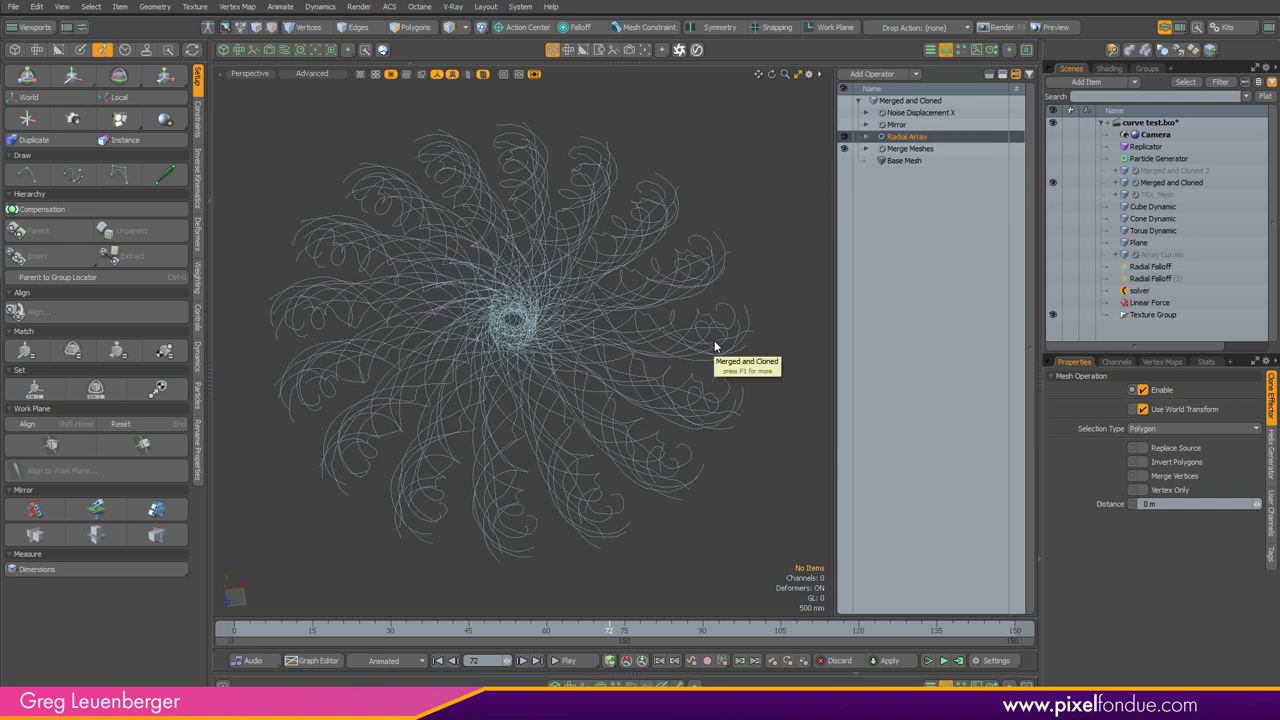
Step: Enable the Mirror operator on Merged and Cloned and inspect the mirrored curves from several angles
{"action": "left_click_drag", "start_coordinate": [470, 500], "coordinate": [647, 238], "text": "alt"}
{"action": "left_click", "coordinate": [894, 125]}
{"action": "left_click", "coordinate": [843, 125]}
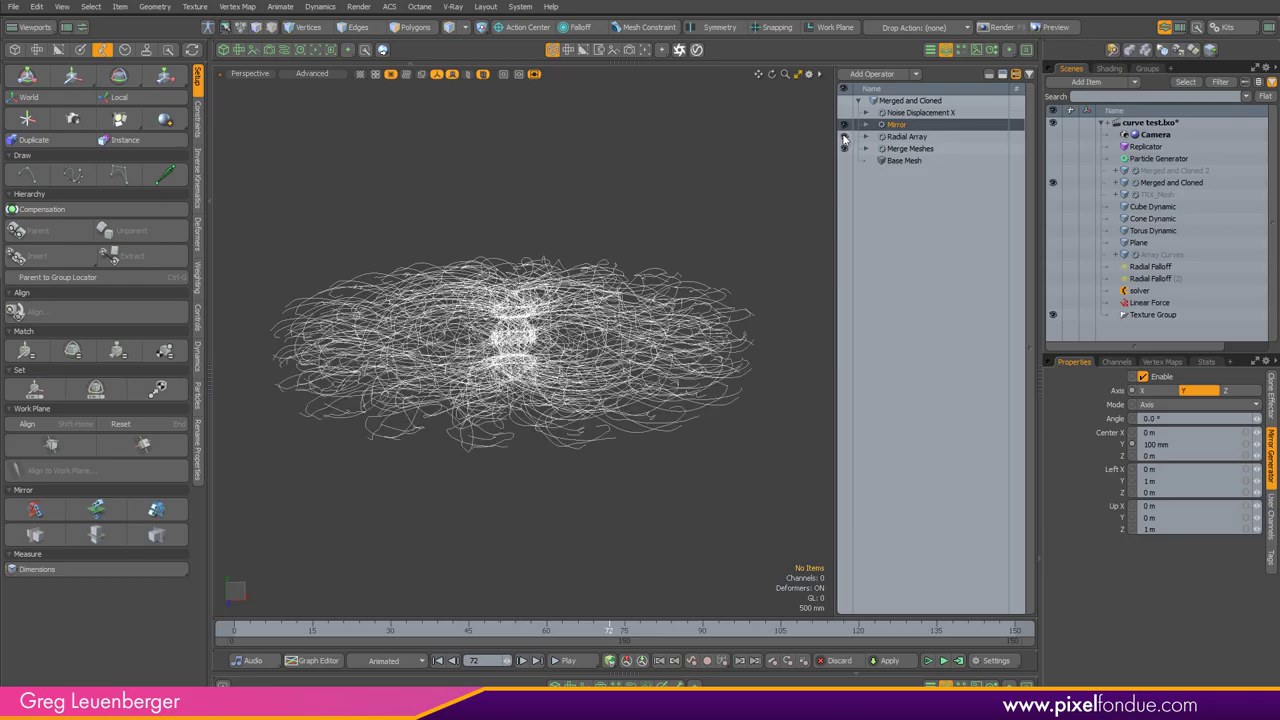
{"action": "left_click_drag", "start_coordinate": [644, 467], "coordinate": [594, 272], "text": "alt"}
{"action": "scroll", "coordinate": [499, 328], "scroll_direction": "up", "scroll_amount": 4}
{"action": "scroll", "coordinate": [499, 328], "scroll_direction": "down", "scroll_amount": 4}
{"action": "left_click_drag", "start_coordinate": [590, 430], "coordinate": [555, 340], "text": "alt"}
Step: Enable the Noise Displacement X operator on Merged and Cloned
{"action": "left_click", "coordinate": [905, 113]}
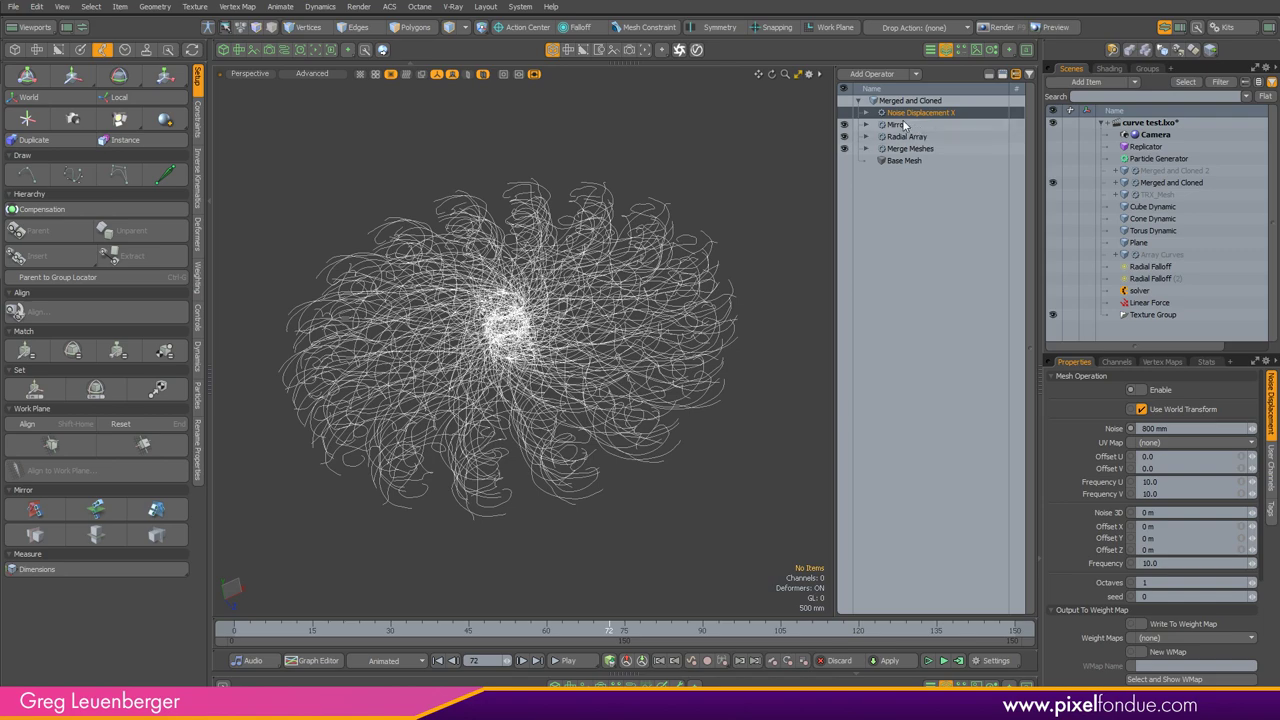
{"action": "left_click", "coordinate": [843, 113]}
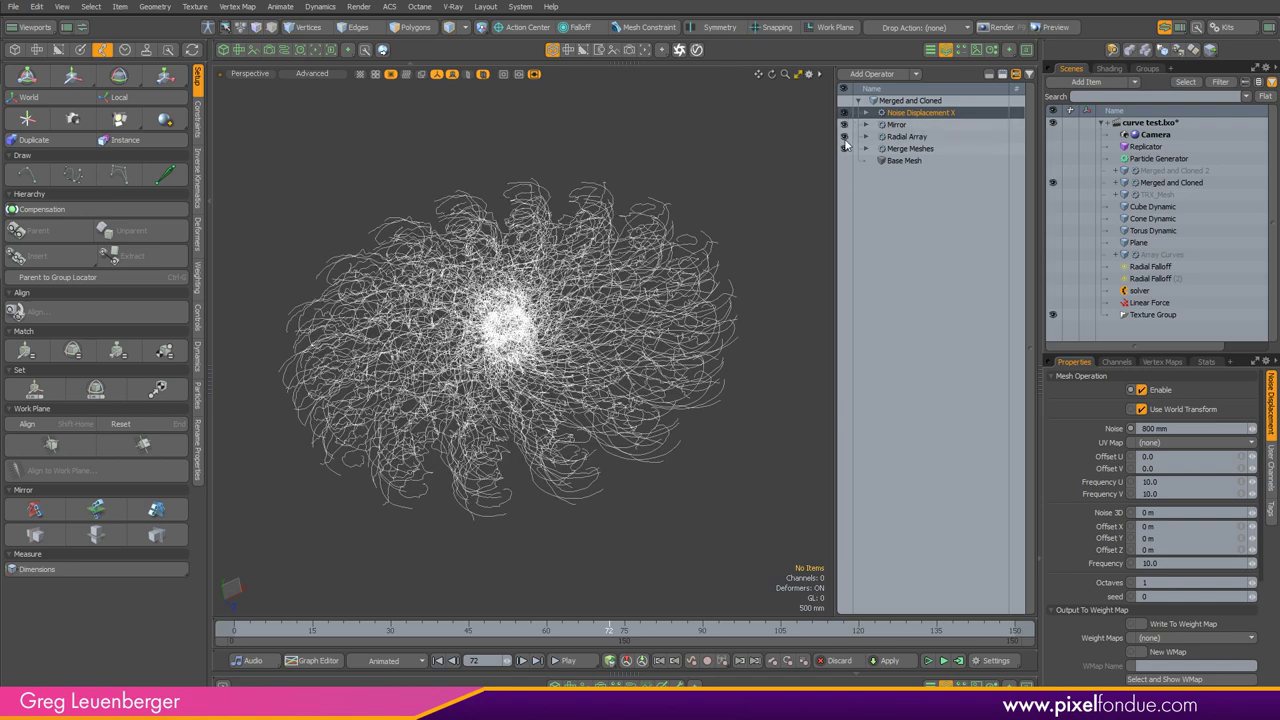
{"action": "left_click_drag", "start_coordinate": [690, 290], "coordinate": [700, 320], "text": "alt"}
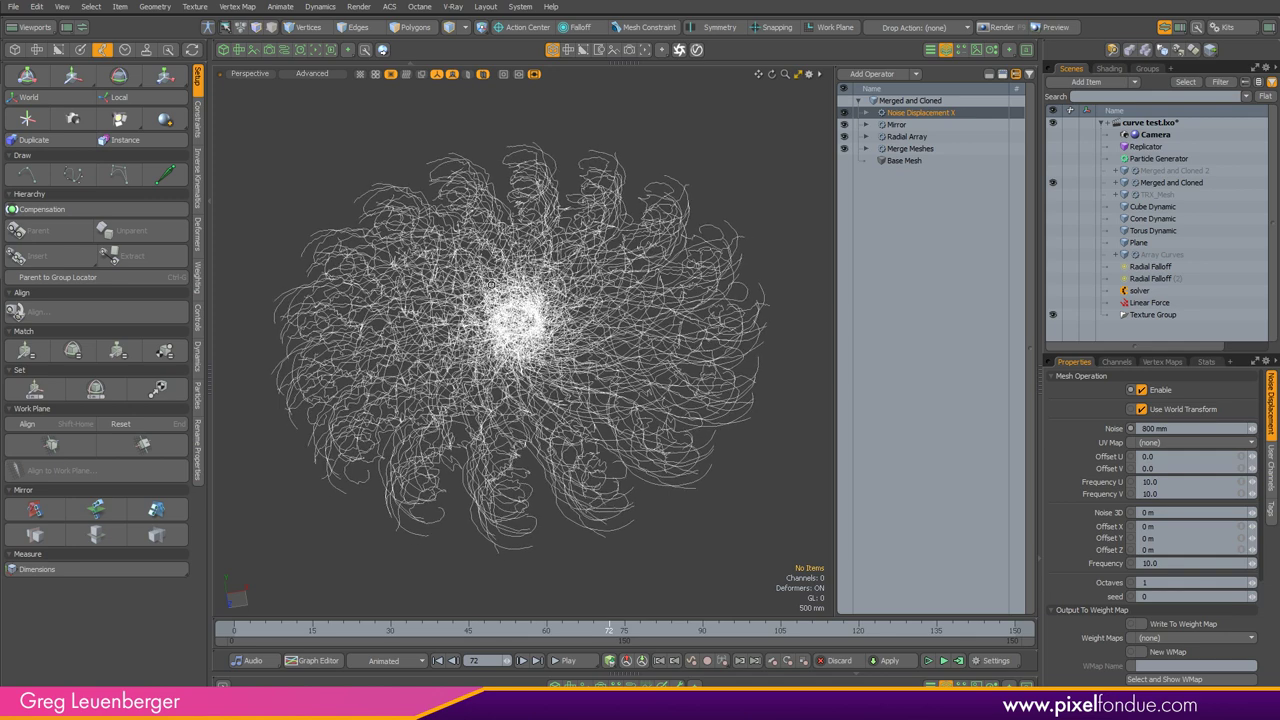
Step: Expand the falloffs of Noise Displacement X and show the Radial Falloff (2) item it uses, framed in the viewport
{"action": "left_click", "coordinate": [866, 113]}
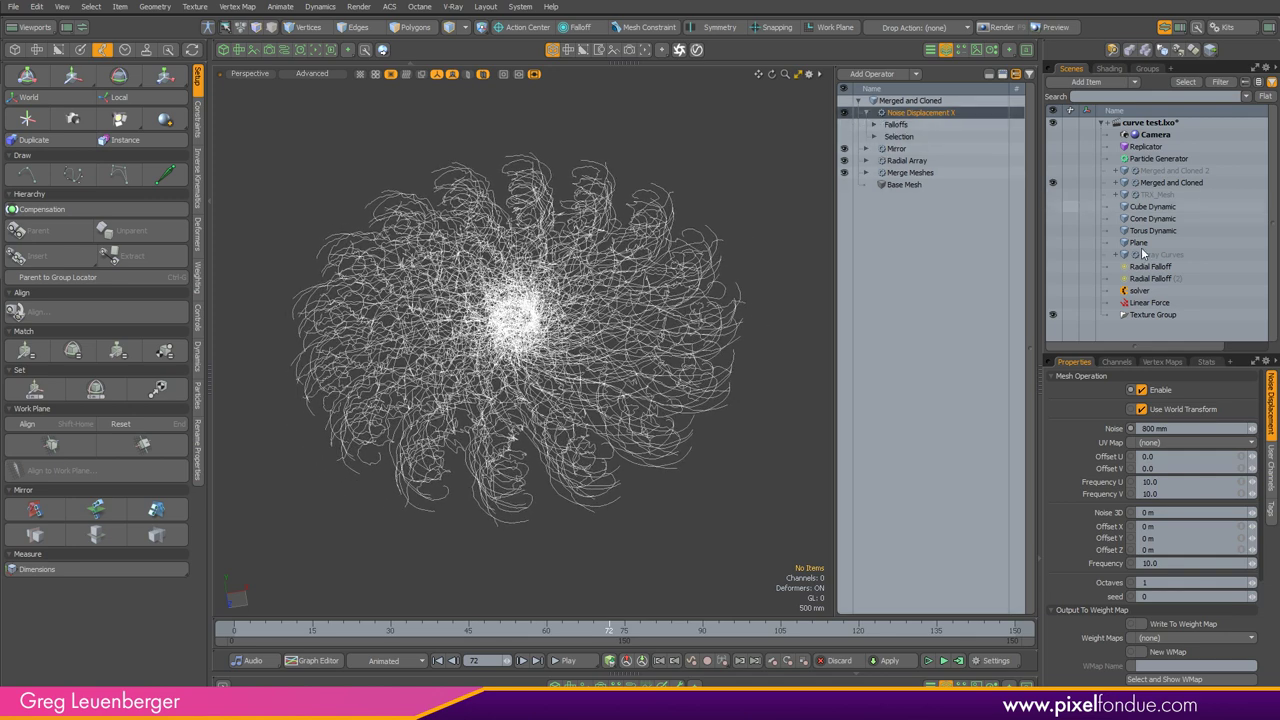
{"action": "left_click", "coordinate": [1061, 266]}
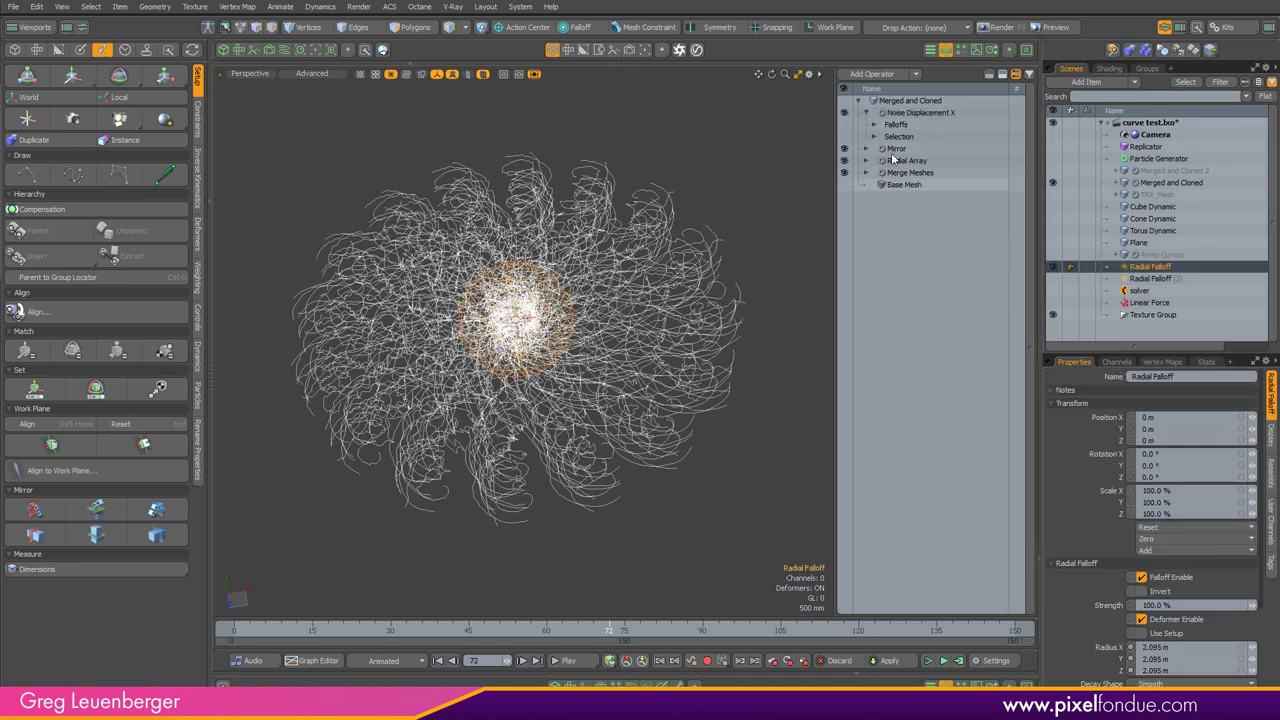
{"action": "left_click", "coordinate": [874, 126]}
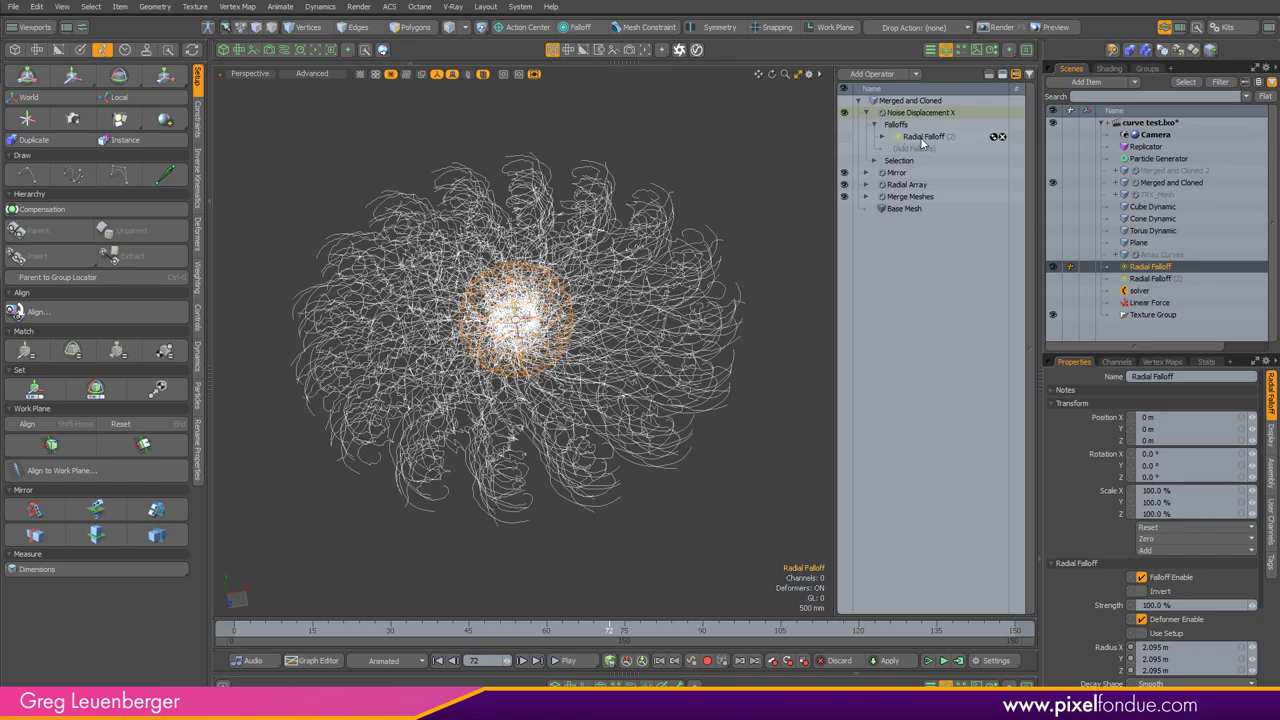
{"action": "left_click", "coordinate": [1053, 278]}
{"action": "left_click_drag", "start_coordinate": [550, 345], "coordinate": [486, 397], "text": "alt"}
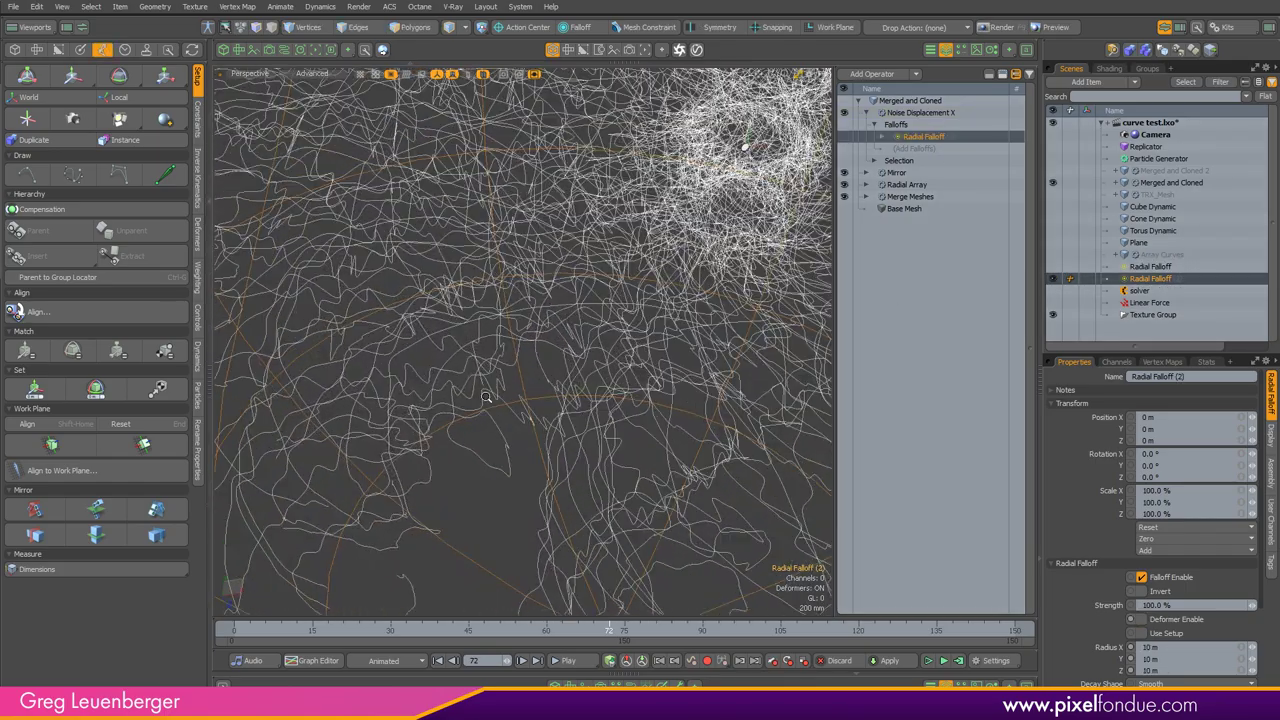
{"action": "key", "text": "a"}
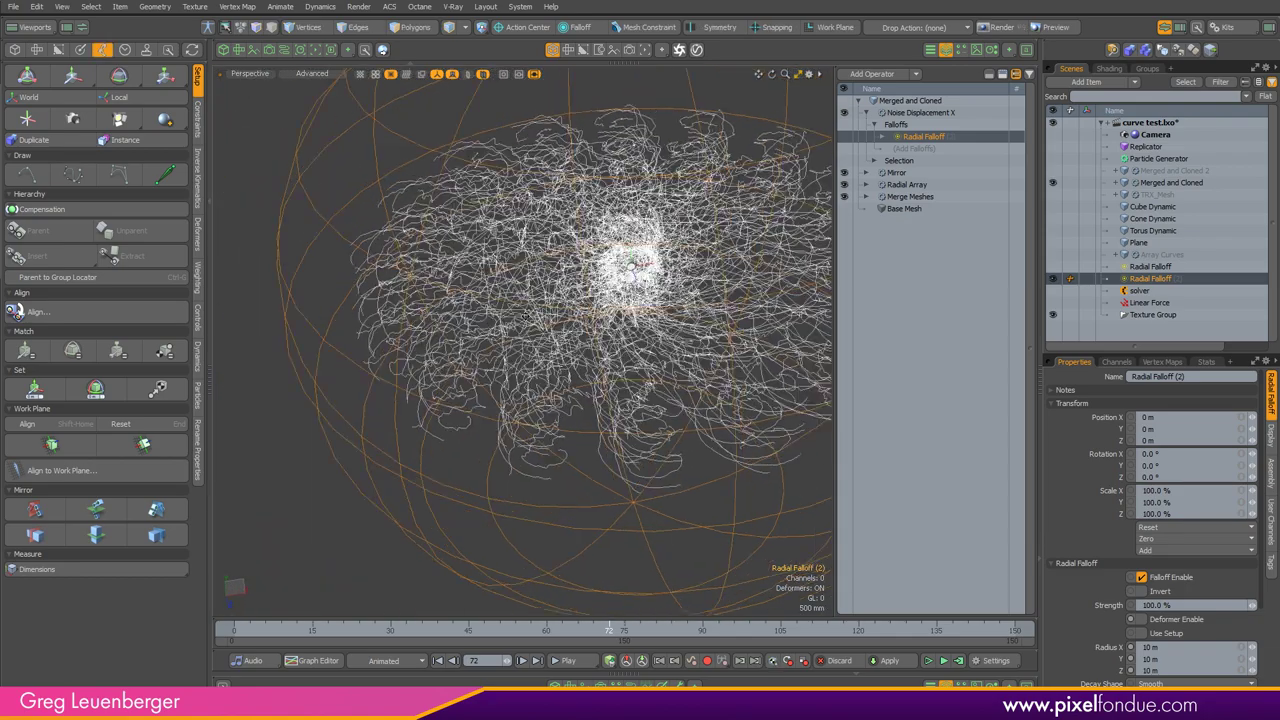
Step: Interactively adjust Radial Falloff (2)'s X, Y and Z radii to 5.75 m with Channel Haul, cancel the autosave and deselect the falloff
{"action": "left_click_drag", "start_coordinate": [1108, 649], "coordinate": [1109, 671]}
{"action": "key", "text": "c"}
{"action": "left_click_drag", "start_coordinate": [586, 511], "coordinate": [370, 511]}
{"action": "left_click_drag", "start_coordinate": [436, 396], "coordinate": [657, 305], "text": "alt"}
{"action": "left_click_drag", "start_coordinate": [496, 324], "coordinate": [340, 346], "text": "ctrl+alt"}
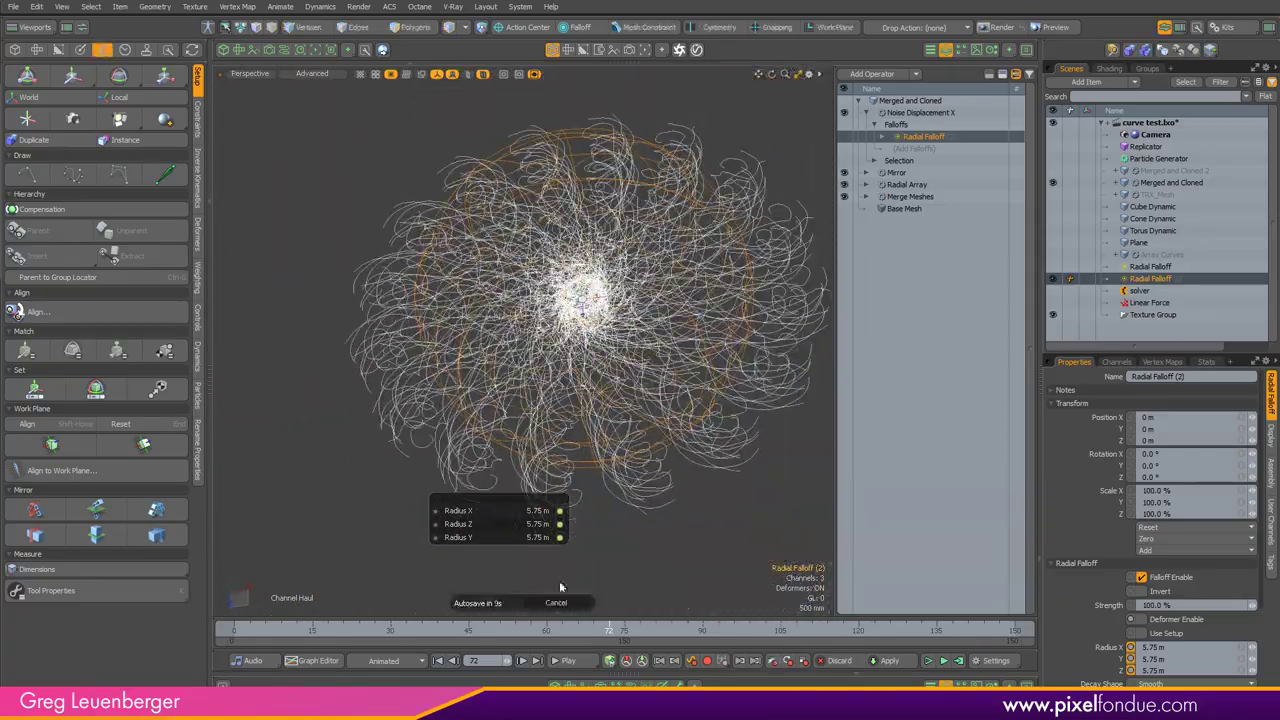
{"action": "left_click", "coordinate": [557, 603]}
{"action": "left_click_drag", "start_coordinate": [681, 423], "coordinate": [603, 449], "text": "alt+shift"}
{"action": "left_click", "coordinate": [705, 396]}
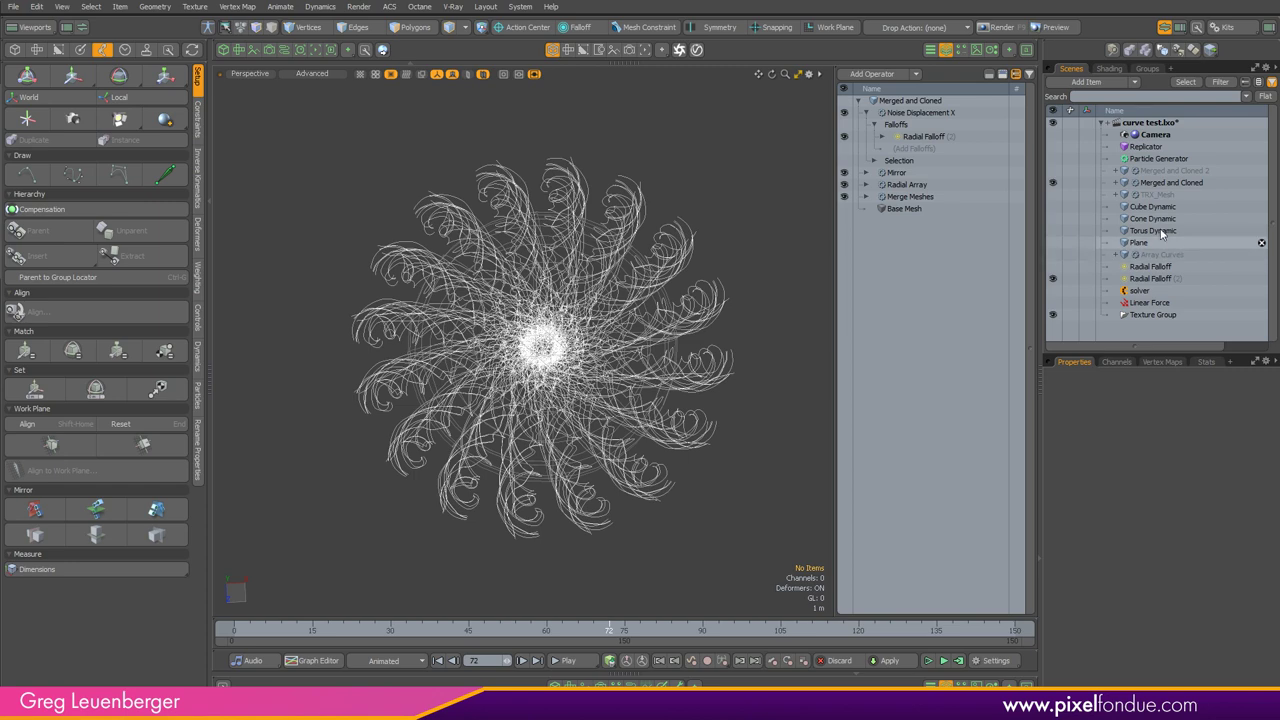
Step: Select Merged and Cloned, scrub the animation from frame 72 to about frame 94, and hide the falloff guides in the viewport
{"action": "left_click", "coordinate": [1116, 194]}
{"action": "left_click", "coordinate": [1148, 207]}
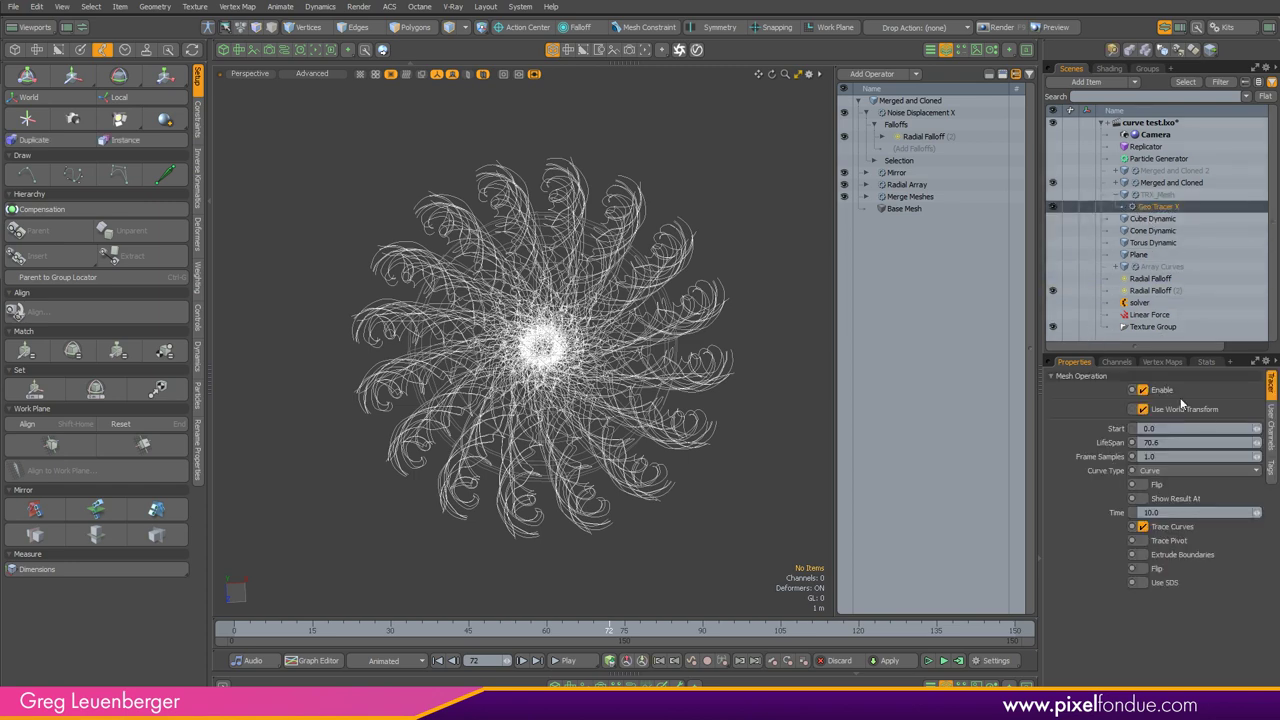
{"action": "left_click", "coordinate": [1168, 184]}
{"action": "left_click_drag", "start_coordinate": [609, 633], "coordinate": [719, 633]}
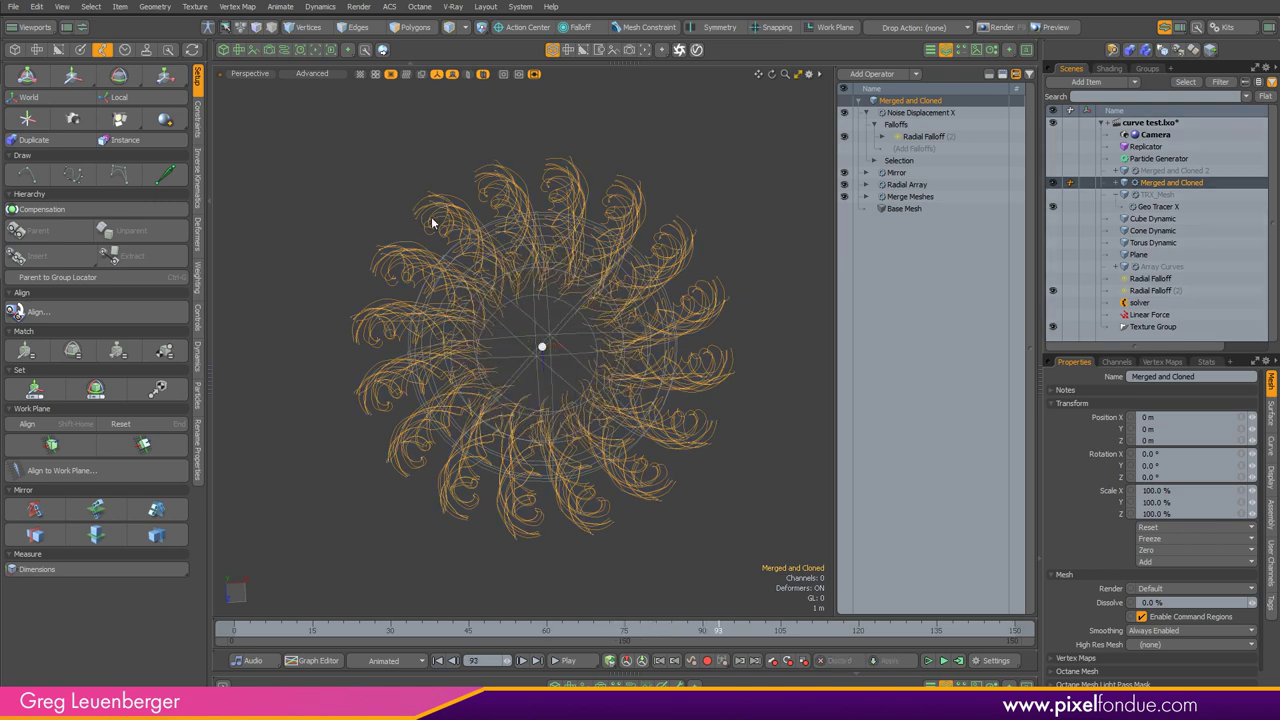
{"action": "mouse_move", "coordinate": [718, 633]}
{"action": "left_mouse_down"}
{"action": "mouse_move", "coordinate": [749, 633]}
{"action": "mouse_move", "coordinate": [723, 633]}
{"action": "left_mouse_up"}
{"action": "key", "text": "ctrl+6"}
{"action": "left_click", "coordinate": [725, 418]}
{"action": "left_click_drag", "start_coordinate": [606, 385], "coordinate": [542, 396], "text": "alt+shift"}
Step: Step forward and backward through the frames to review how the arrayed curves evolve, stopping at frame 81
{"action": "key", "text": "Right"}
{"action": "key", "text": "Right"}
{"action": "key", "text": "Right"}
{"action": "key", "text": "Right"}
{"action": "key", "text": "Right"}
{"action": "key", "text": "Right"}
{"action": "key", "text": "Right"}
{"action": "key", "text": "Right"}
{"action": "key", "text": "Right"}
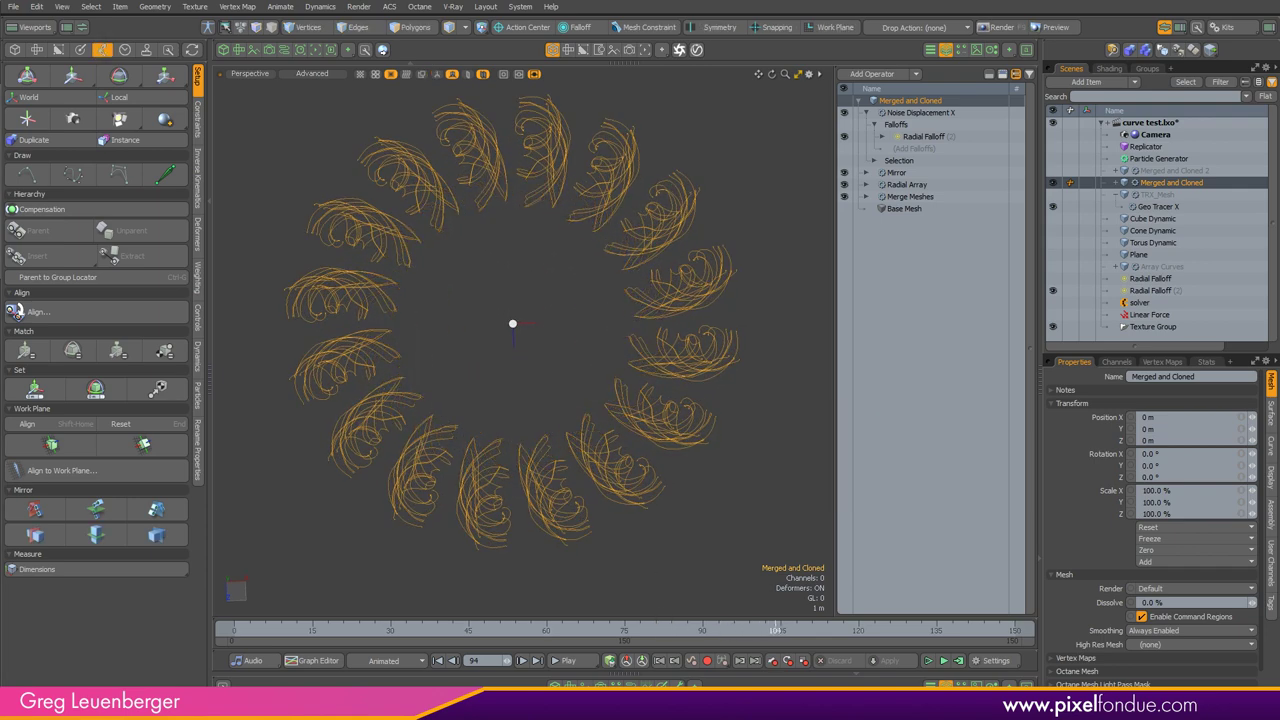
{"action": "key", "text": "Left"}
{"action": "key", "text": "Left"}
{"action": "key", "text": "Left"}
{"action": "key", "text": "Left"}
{"action": "key", "text": "Left"}
{"action": "key", "text": "Left"}
{"action": "key", "text": "Left"}
{"action": "key", "text": "Left"}
{"action": "key", "text": "Left"}
{"action": "key", "text": "Left"}
{"action": "key", "text": "Left"}
{"action": "key", "text": "Left"}
{"action": "key", "text": "Left"}
{"action": "key", "text": "Left"}
{"action": "key", "text": "Left"}
{"action": "key", "text": "Left"}
{"action": "key", "text": "Left"}
{"action": "key", "text": "Left"}
{"action": "key", "text": "Left"}
{"action": "key", "text": "Left"}
{"action": "mouse_move", "coordinate": [575, 494]}
{"action": "left_mouse_down", "text": "alt"}
{"action": "mouse_move", "coordinate": [596, 462]}
{"action": "mouse_move", "coordinate": [592, 484]}
{"action": "left_mouse_up", "text": "alt"}
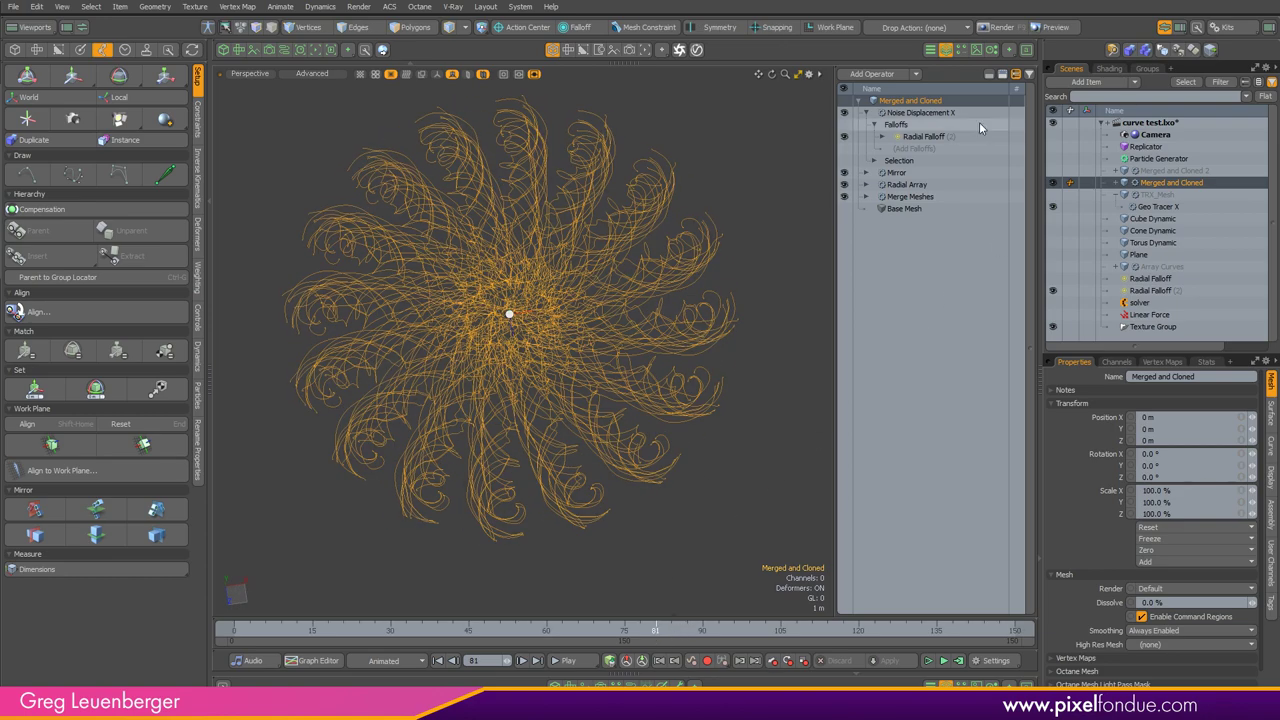
Step: Select the Particle Generator with more room for its properties, show the Replicator and hide the Merged and Cloned mesh
{"action": "left_click", "coordinate": [857, 101]}
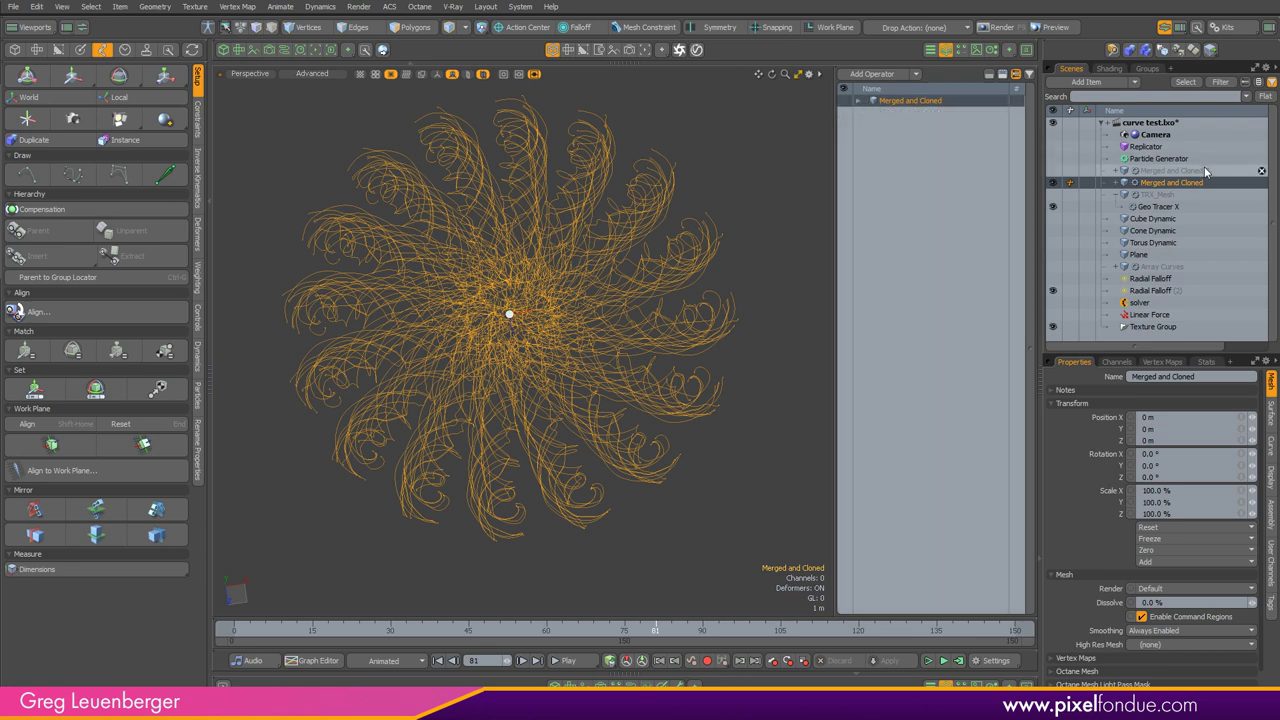
{"action": "left_click", "coordinate": [1163, 159]}
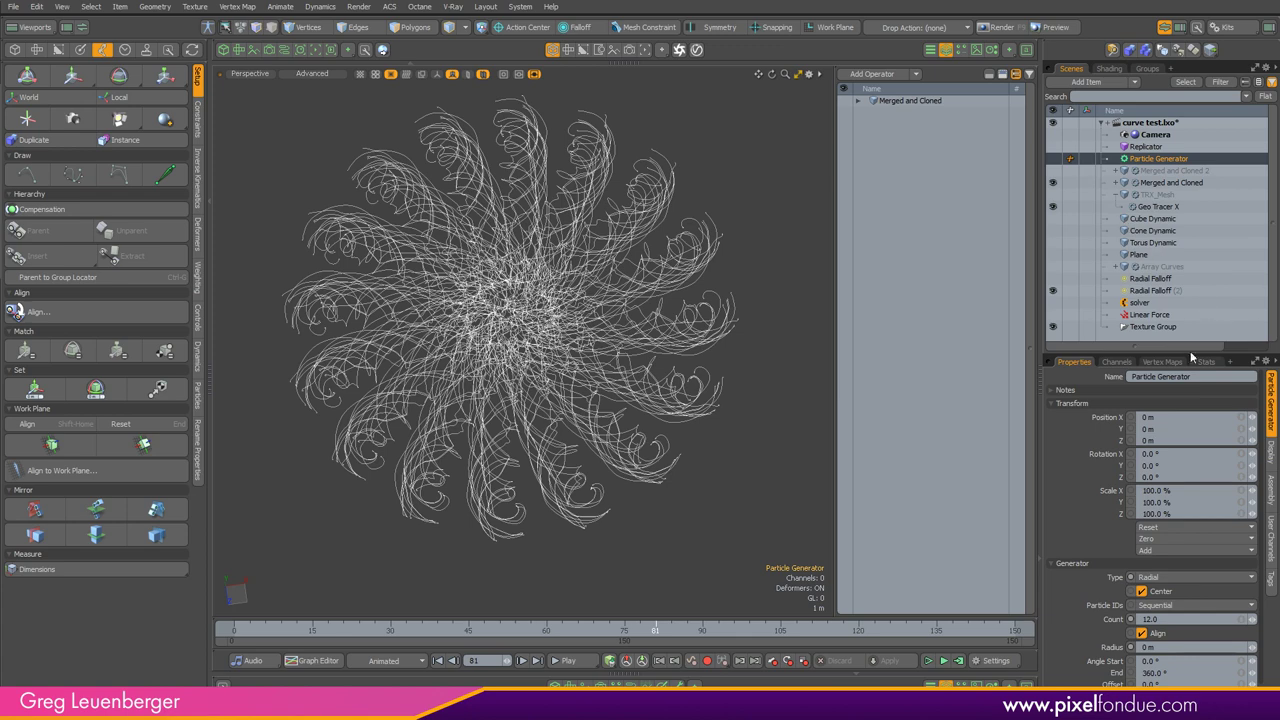
{"action": "left_click_drag", "start_coordinate": [1184, 354], "coordinate": [1158, 336]}
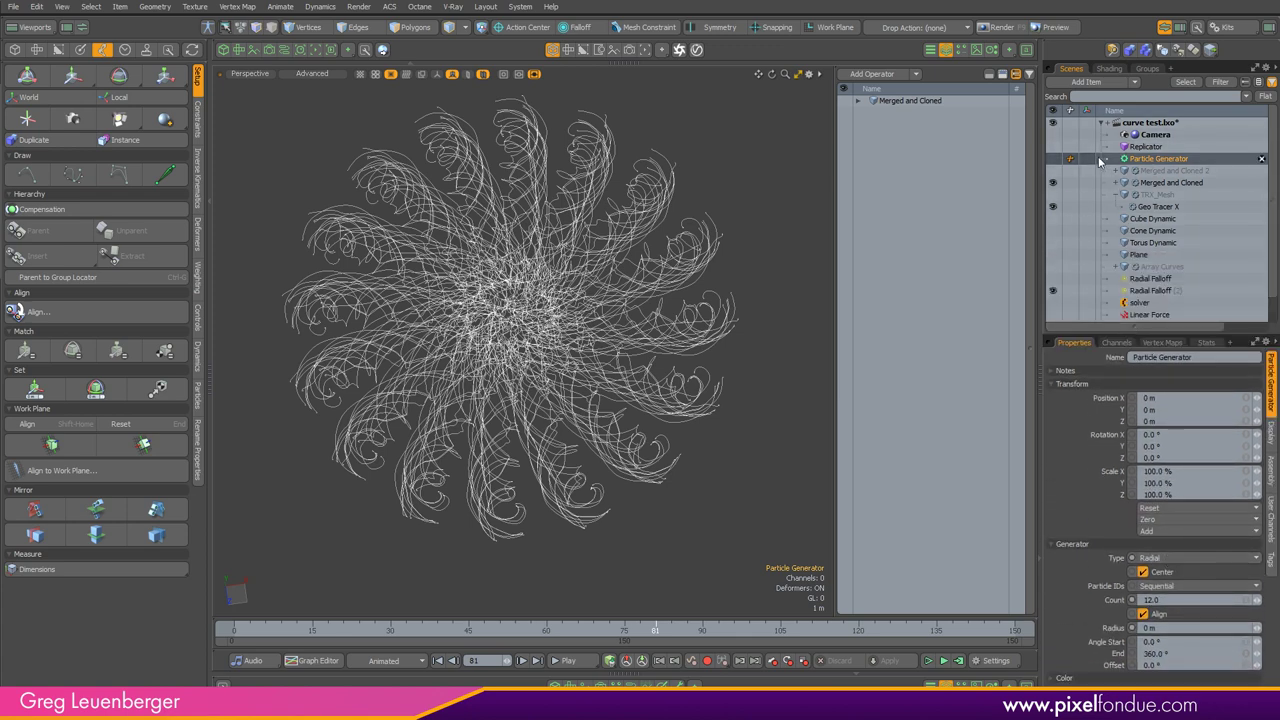
{"action": "left_click", "coordinate": [1053, 147]}
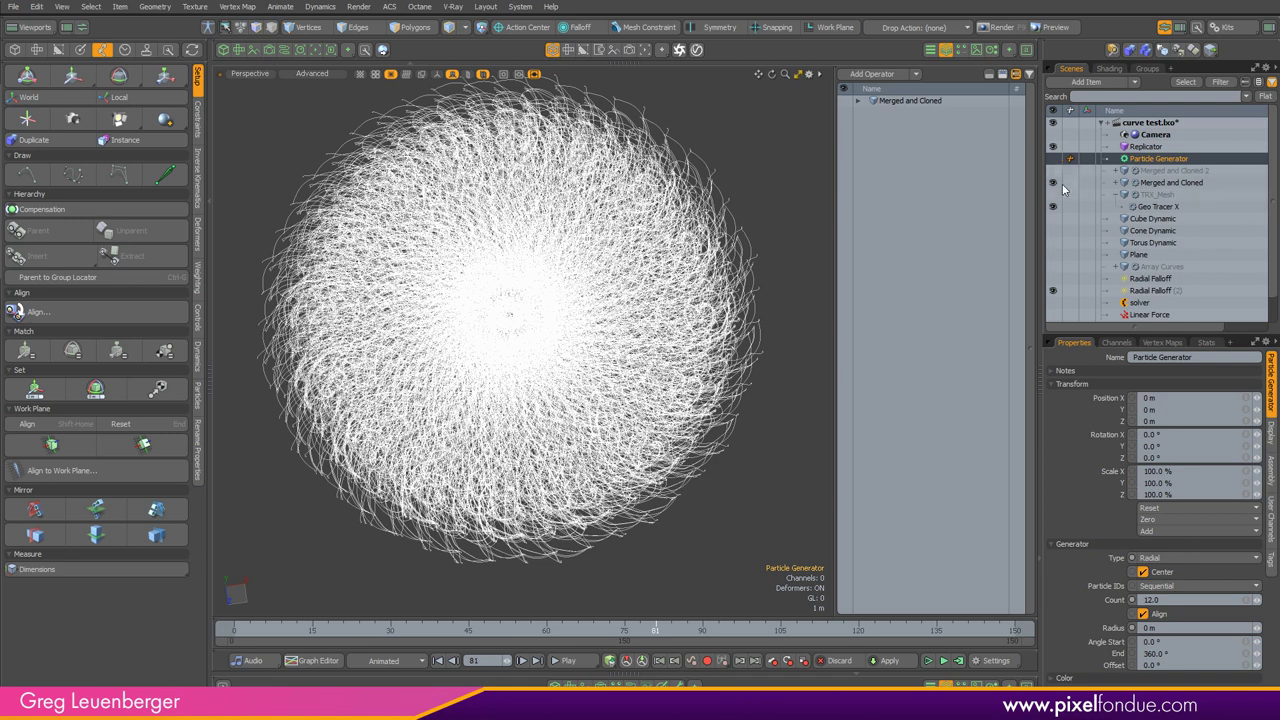
{"action": "left_click", "coordinate": [1052, 183]}
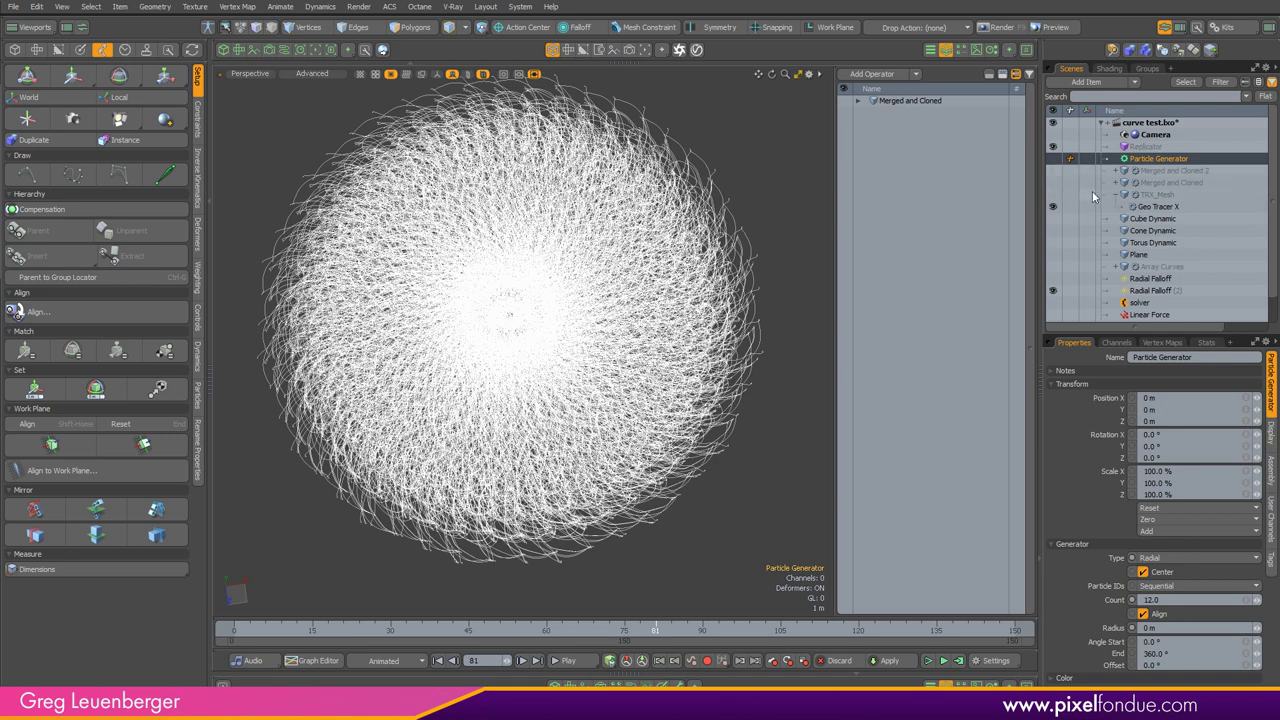
Step: Examine the density of the replicated curves up close and from a distance, ending with the Particle Generator selected
{"action": "left_click", "coordinate": [1170, 183]}
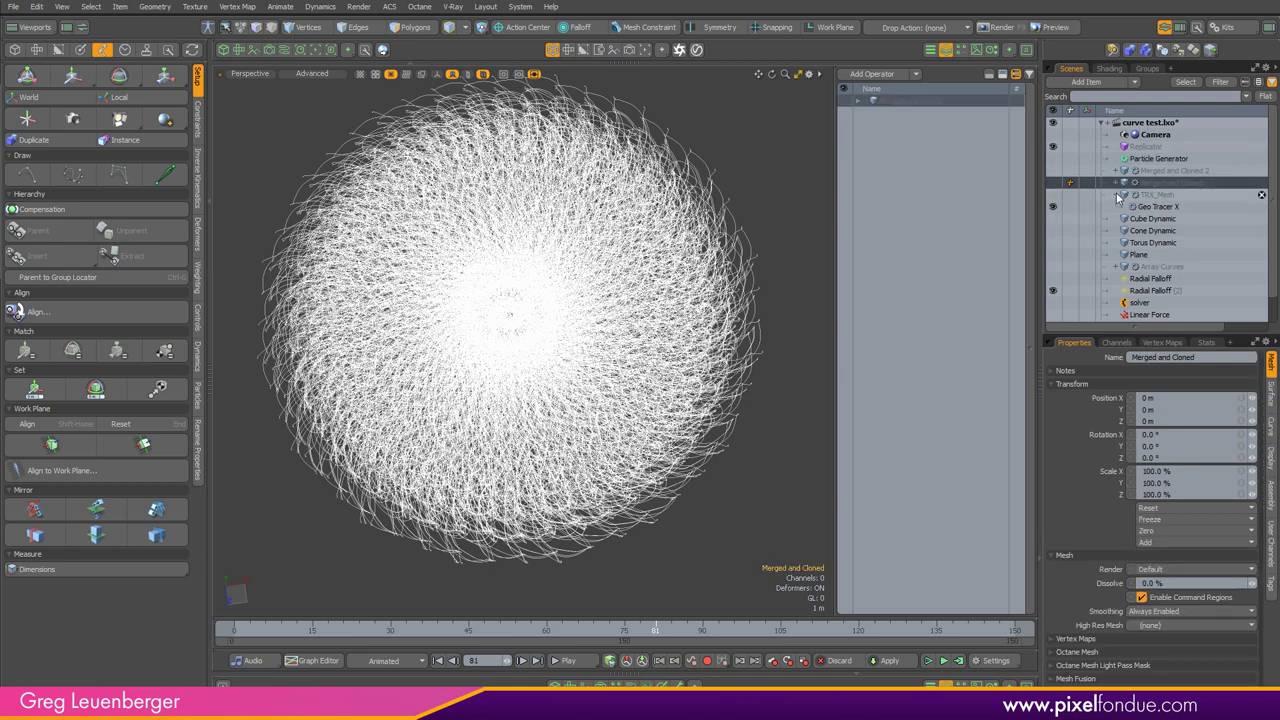
{"action": "left_click", "coordinate": [1117, 195]}
{"action": "scroll", "coordinate": [612, 300], "scroll_direction": "down", "scroll_amount": 3}
{"action": "left_click_drag", "start_coordinate": [560, 340], "coordinate": [552, 323], "text": "alt"}
{"action": "scroll", "coordinate": [578, 328], "scroll_direction": "up", "scroll_amount": 5}
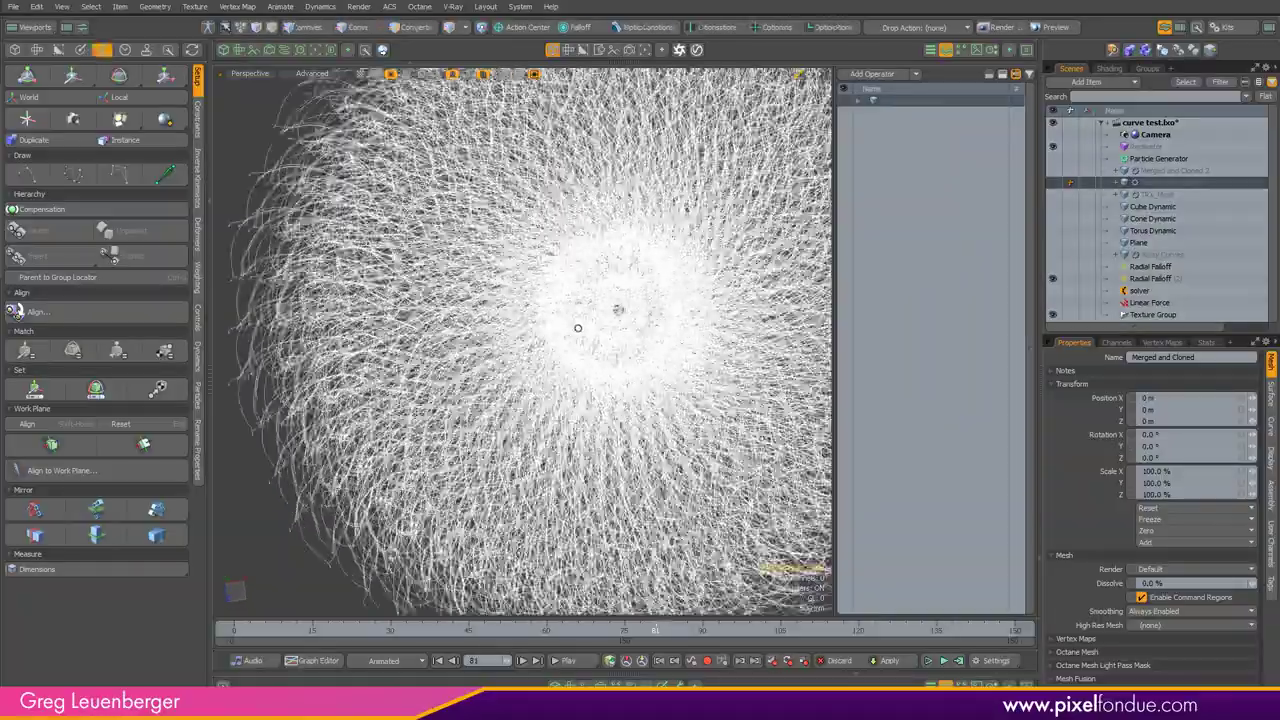
{"action": "scroll", "coordinate": [577, 328], "scroll_direction": "up", "scroll_amount": 3}
{"action": "scroll", "coordinate": [620, 265], "scroll_direction": "down", "scroll_amount": 6}
{"action": "left_click_drag", "start_coordinate": [635, 285], "coordinate": [640, 274], "text": "alt"}
{"action": "left_click_drag", "start_coordinate": [625, 281], "coordinate": [560, 322], "text": "alt+shift"}
{"action": "left_click", "coordinate": [1156, 159]}
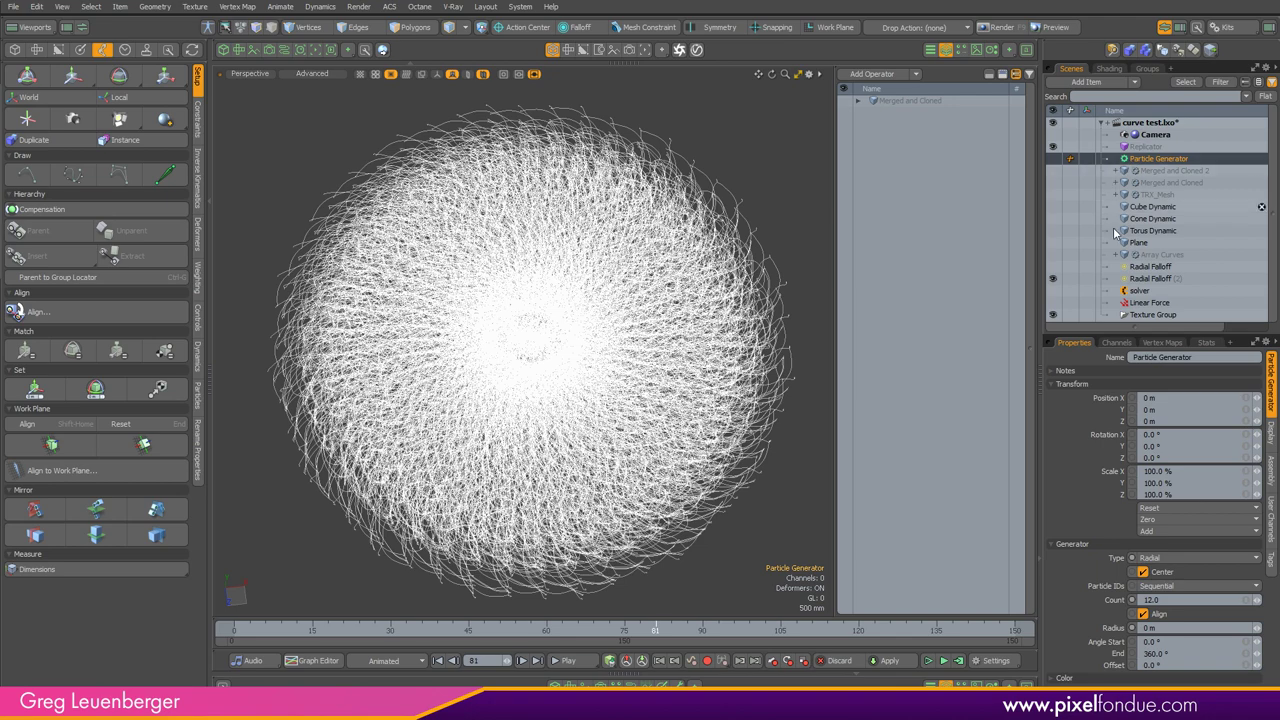
Step: Try counts of 4 and 1 for the Particle Generator, and restore the count to 12
{"action": "left_click", "coordinate": [1187, 600]}
{"action": "type", "text": "4"}
{"action": "key", "text": "Return"}
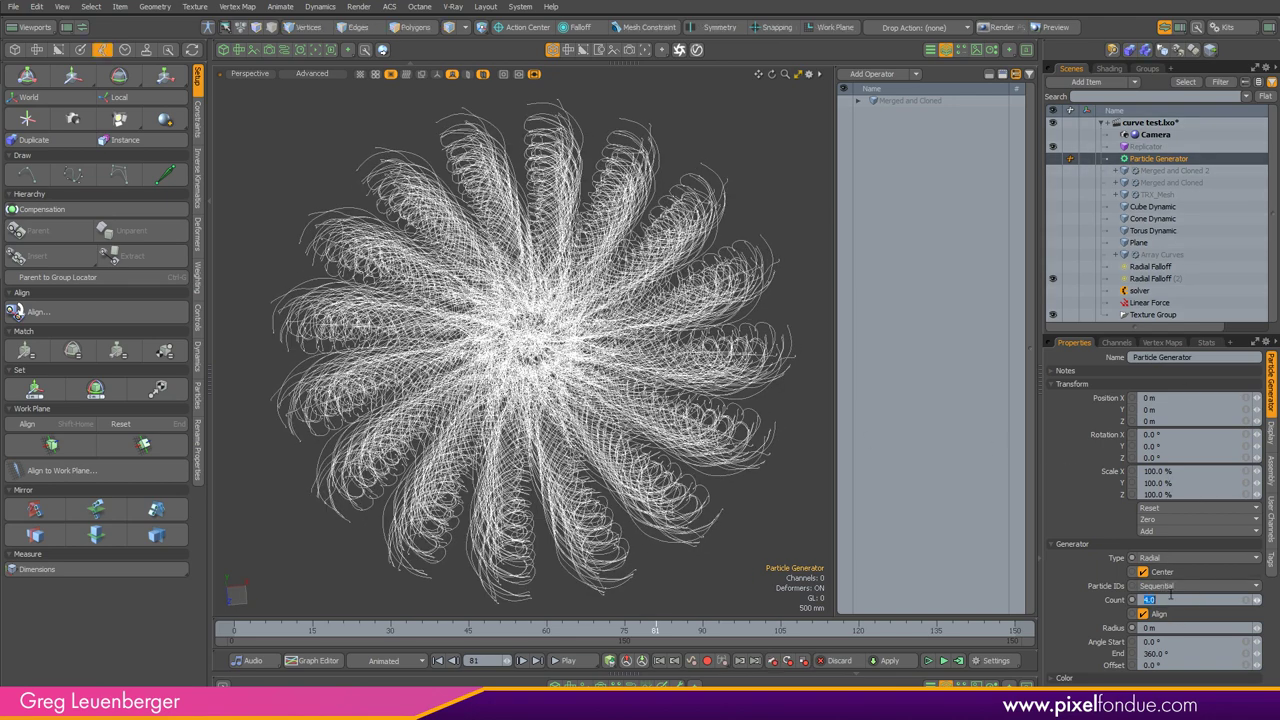
{"action": "type", "text": "1"}
{"action": "key", "text": "Return"}
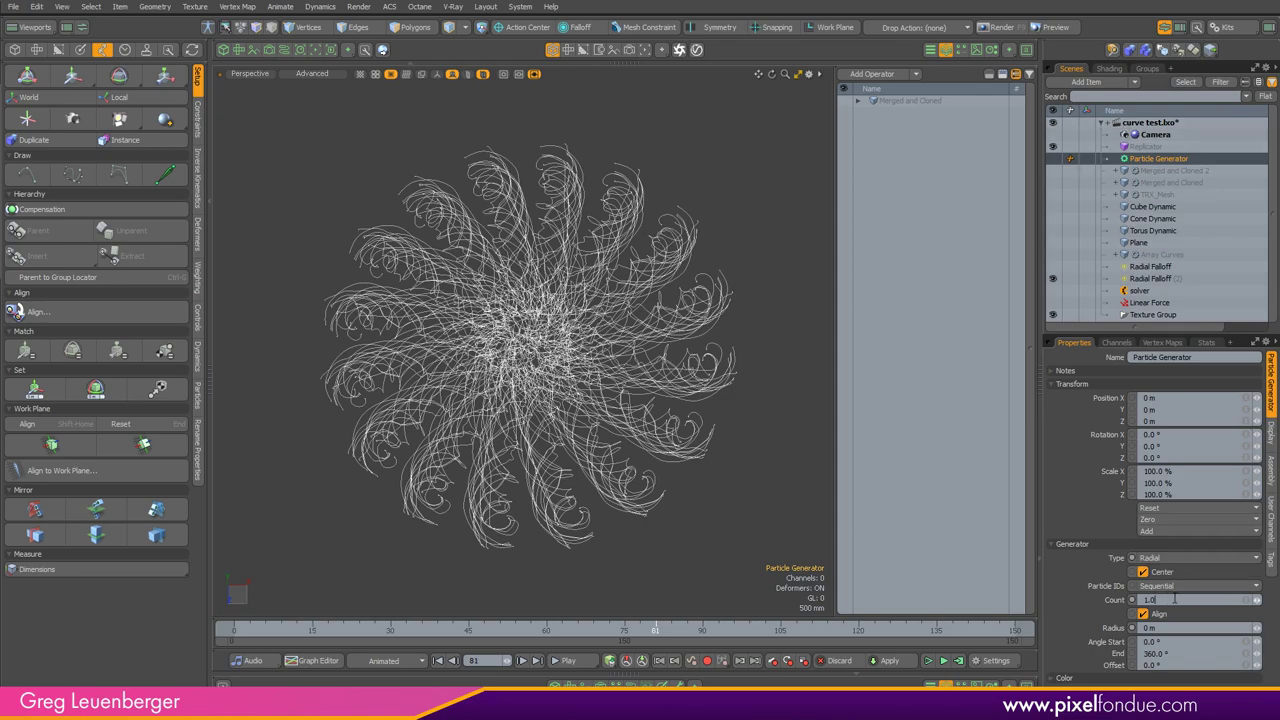
{"action": "type", "text": "2"}
{"action": "key", "text": "Return"}
Step: Enlarge the Particle Generator's radius interactively to about 12.24 m so the copies form a ring, and clear the selection
{"action": "left_click_drag", "start_coordinate": [583, 322], "coordinate": [574, 346], "text": "alt"}
{"action": "scroll", "coordinate": [574, 346], "scroll_direction": "down", "scroll_amount": 2}
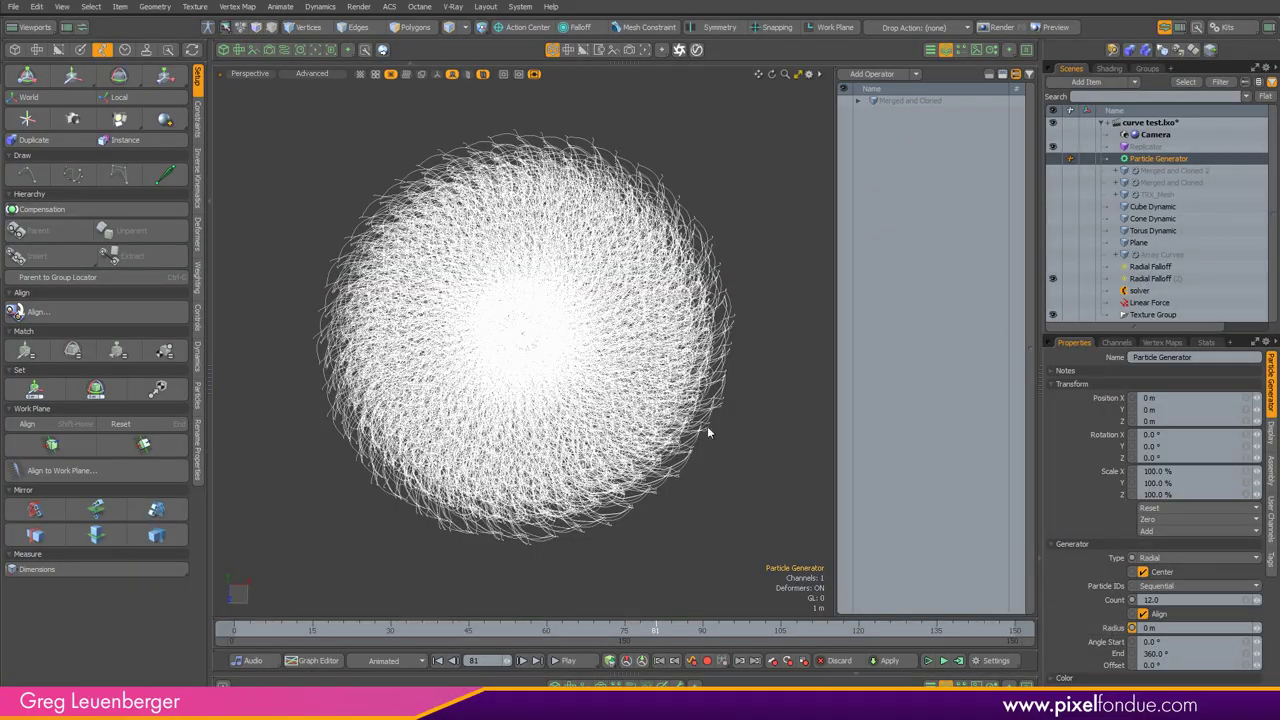
{"action": "key", "text": "c"}
{"action": "left_click_drag", "start_coordinate": [523, 344], "coordinate": [638, 336]}
{"action": "scroll", "coordinate": [746, 351], "scroll_direction": "down", "scroll_amount": 4}
{"action": "left_click_drag", "start_coordinate": [638, 336], "coordinate": [535, 353], "text": "ctrl+alt"}
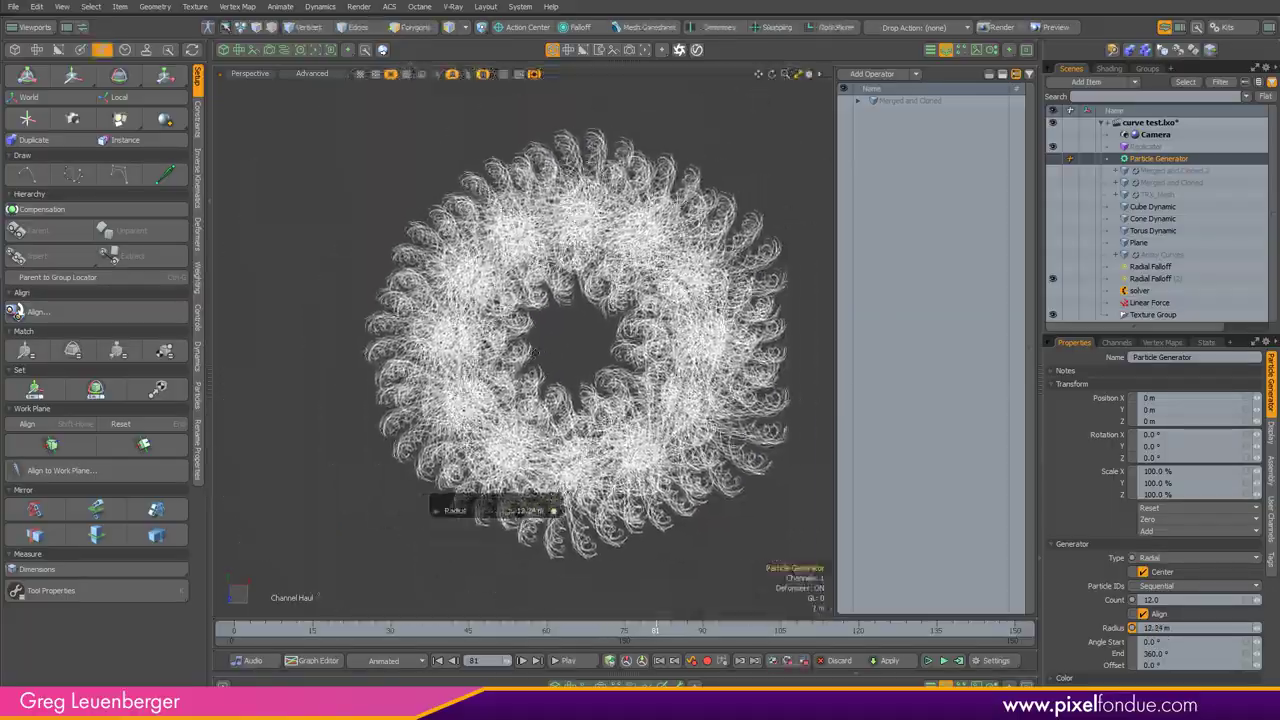
{"action": "left_click", "coordinate": [765, 198]}
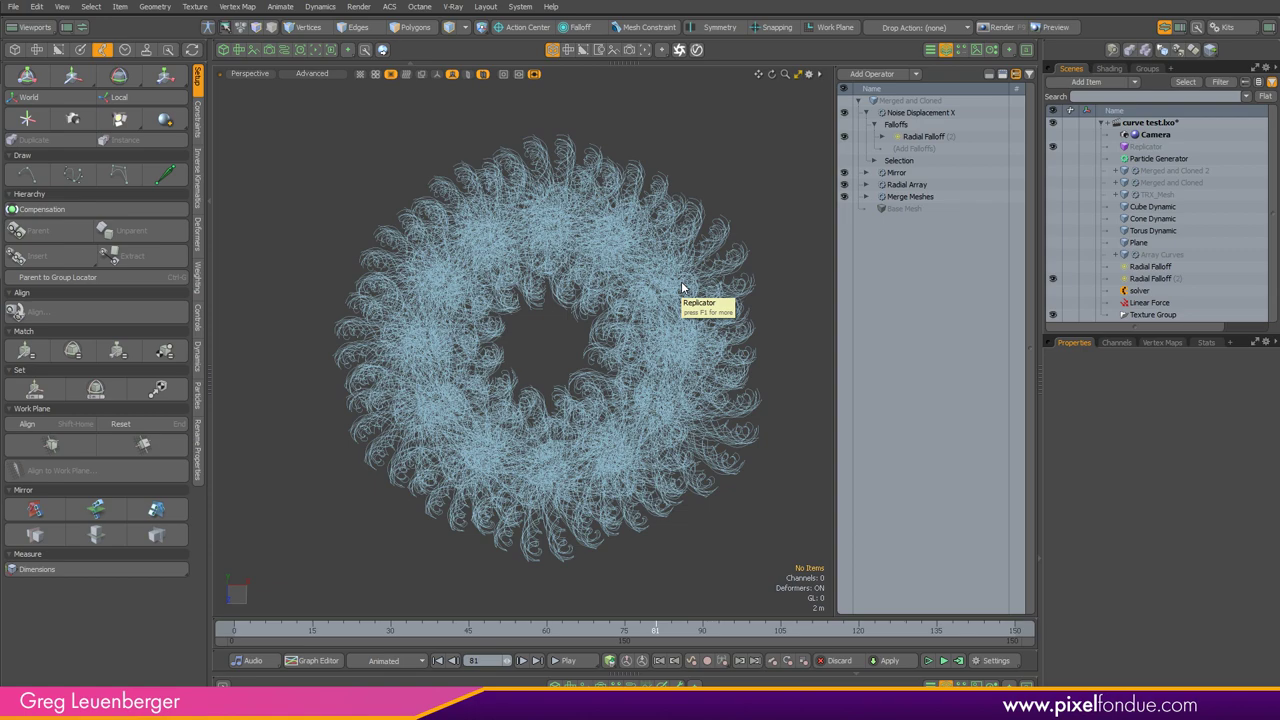
Step: Look through the render camera and move it closer to the replicated ring
{"action": "key", "text": "ctrl+space"}
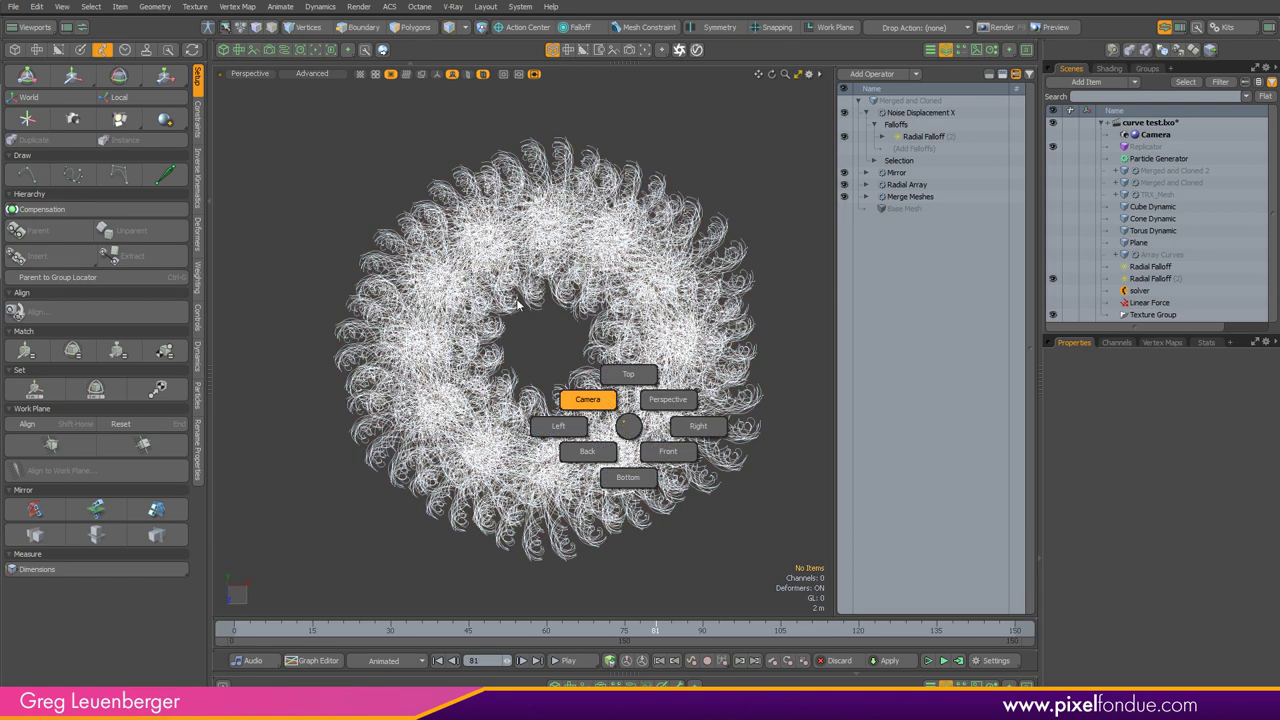
{"action": "left_click", "coordinate": [586, 399]}
{"action": "left_click_drag", "start_coordinate": [573, 330], "coordinate": [479, 448], "text": "ctrl+alt"}
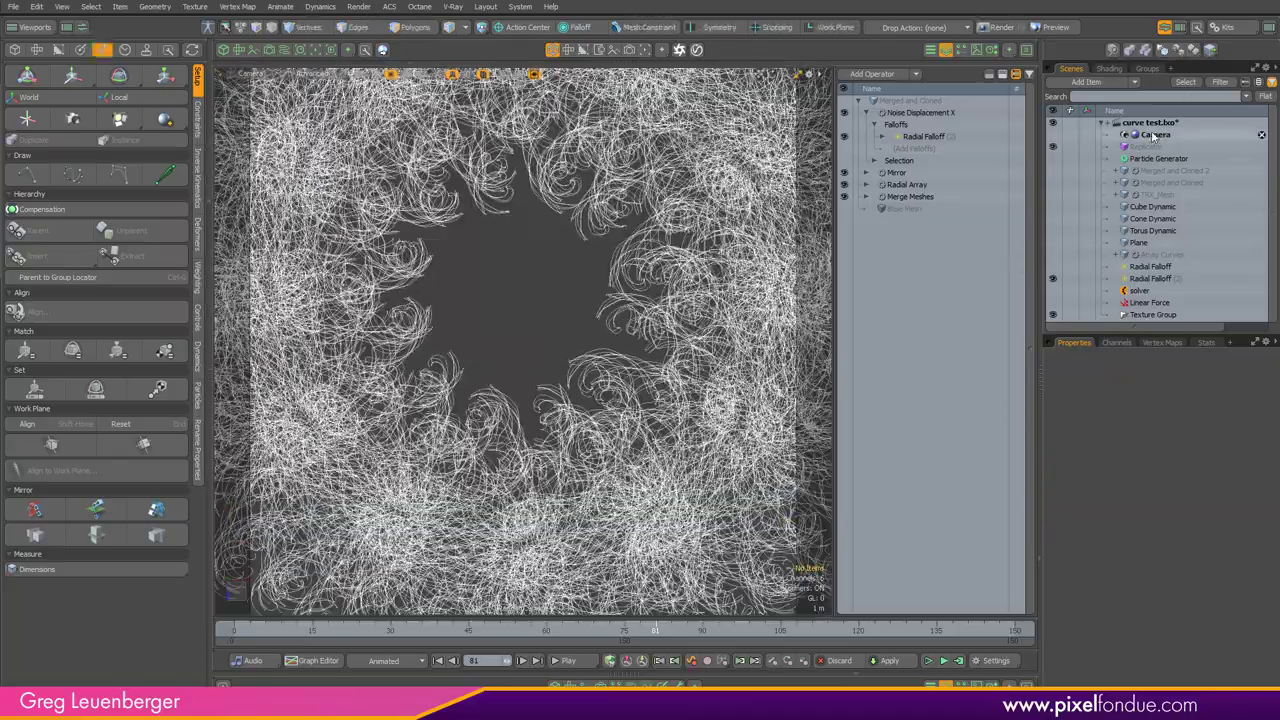
Step: Center the camera at X 0 and Z 0 with rotation -90°, 0°, 0°, at a height of about 51.4 m
{"action": "left_click", "coordinate": [1155, 134]}
{"action": "left_click", "coordinate": [1194, 398]}
{"action": "type", "text": "0"}
{"action": "key", "text": "Tab"}
{"action": "key", "text": "Tab"}
{"action": "type", "text": "0"}
{"action": "key", "text": "Tab"}
{"action": "type", "text": "-90"}
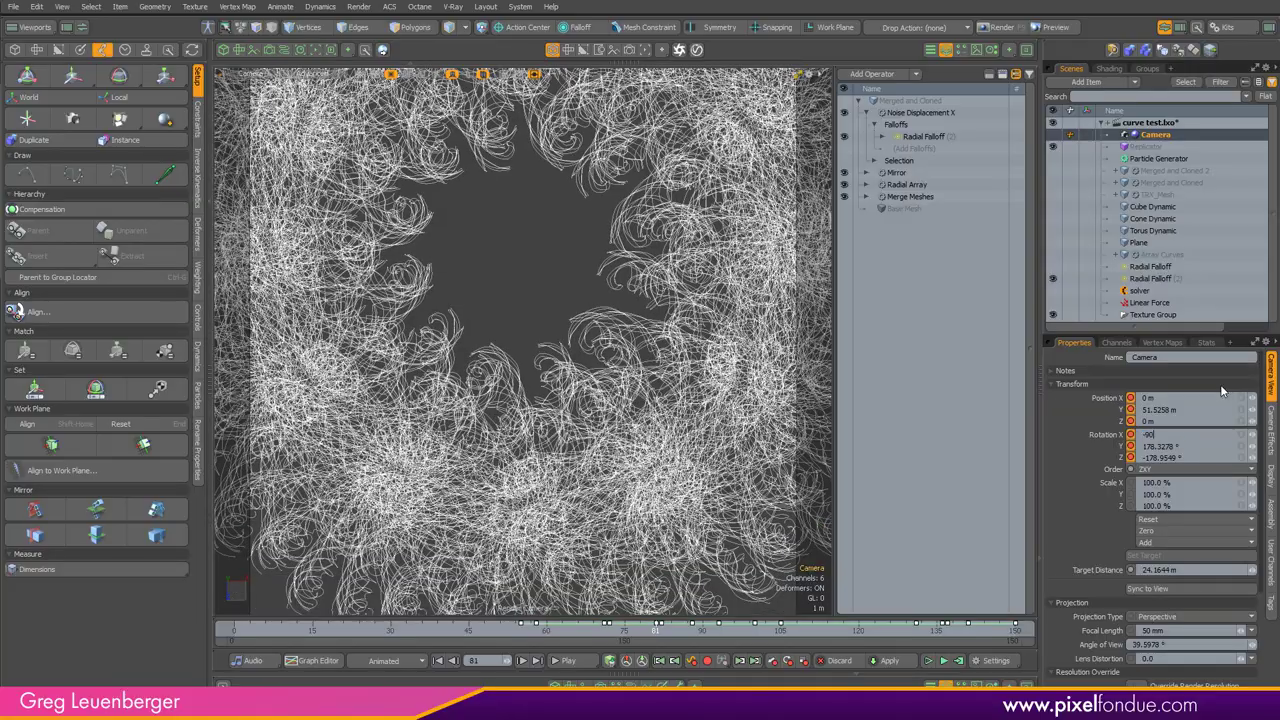
{"action": "key", "text": "Tab"}
{"action": "type", "text": "0"}
{"action": "key", "text": "Tab"}
{"action": "type", "text": "0"}
{"action": "key", "text": "Return"}
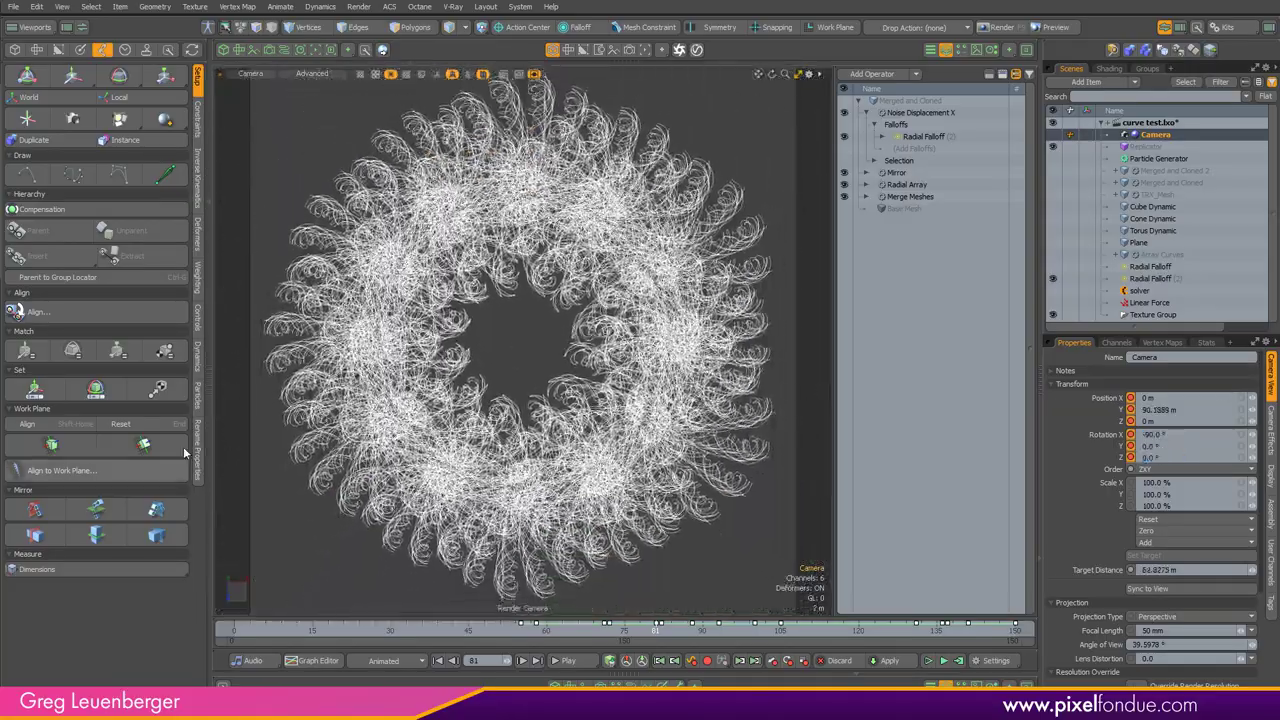
{"action": "scroll", "coordinate": [681, 415], "scroll_direction": "up", "scroll_amount": 5}
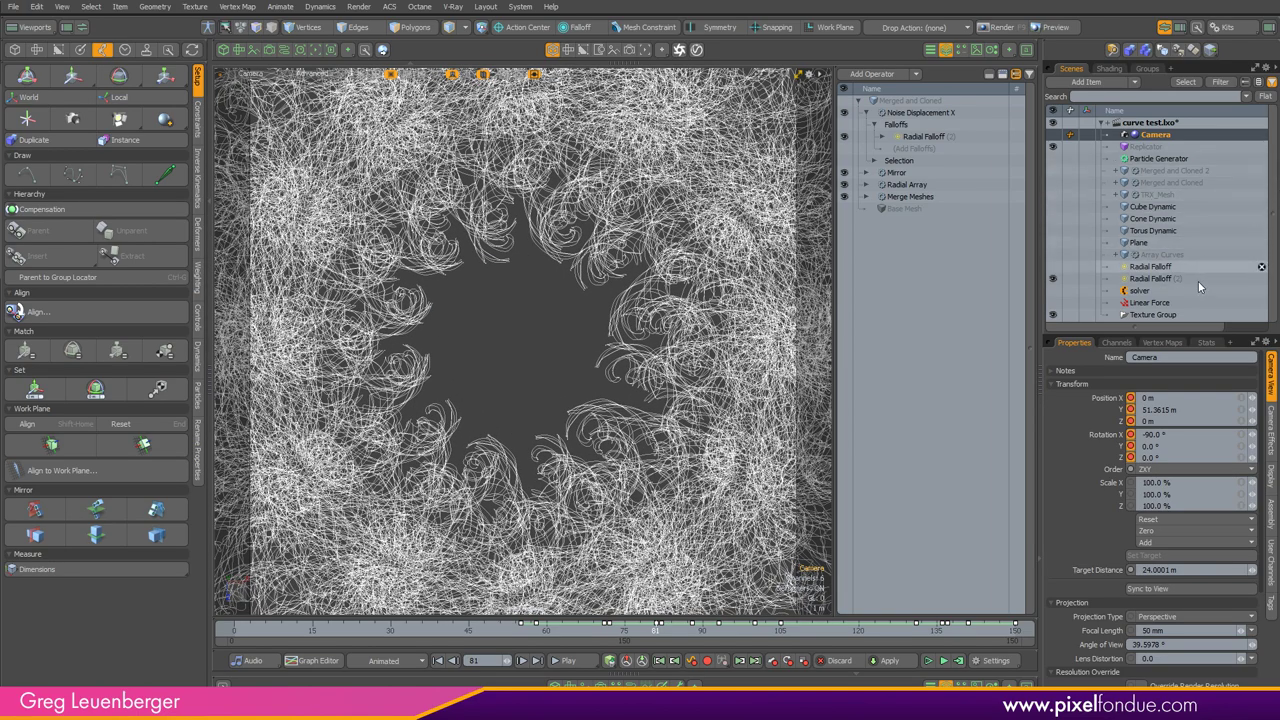
Step: Display the curve settings of Merged and Cloned, and start an interactive V-Ray render in an enlarged frame buffer beside the camera view
{"action": "left_click", "coordinate": [1170, 183]}
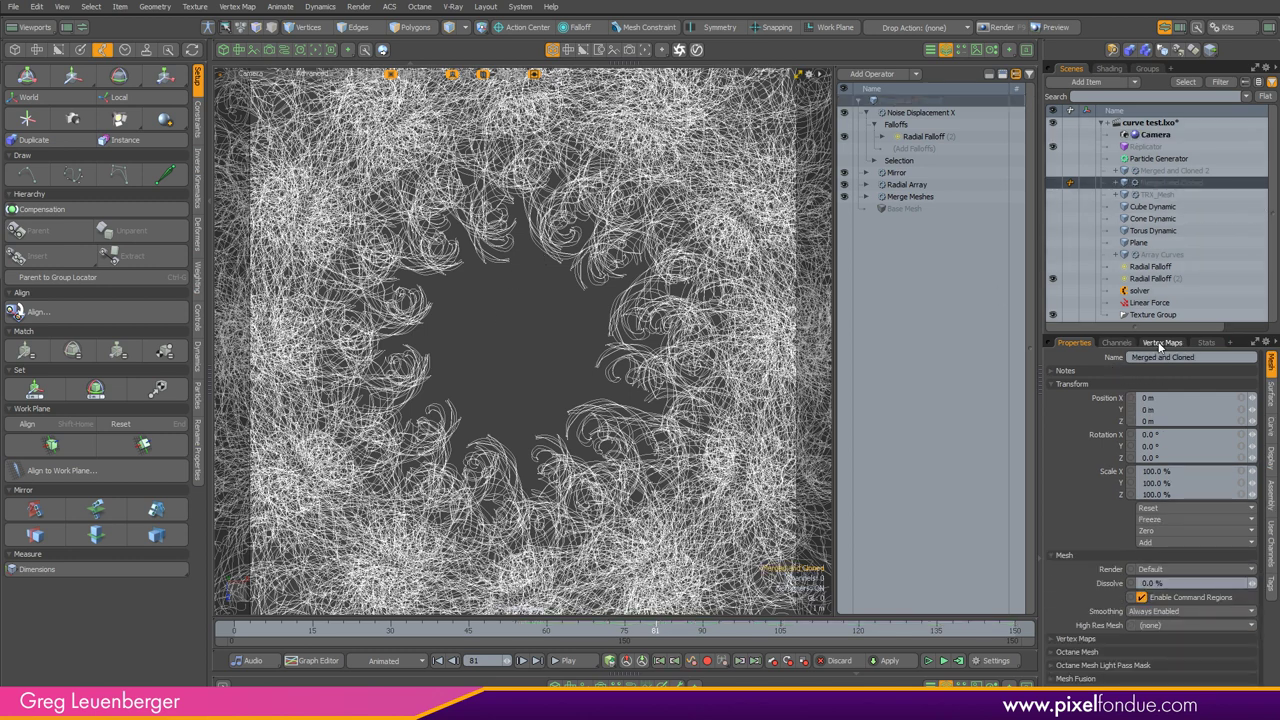
{"action": "left_click", "coordinate": [1271, 428]}
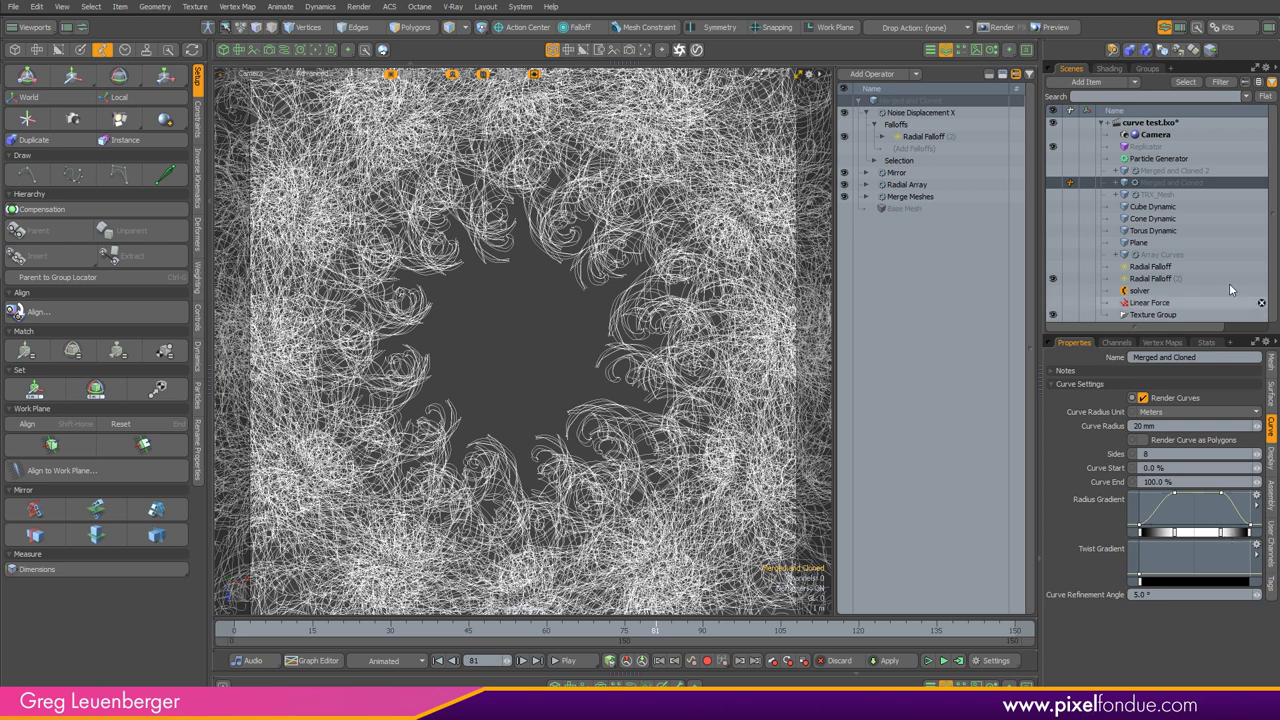
{"action": "left_click", "coordinate": [224, 50]}
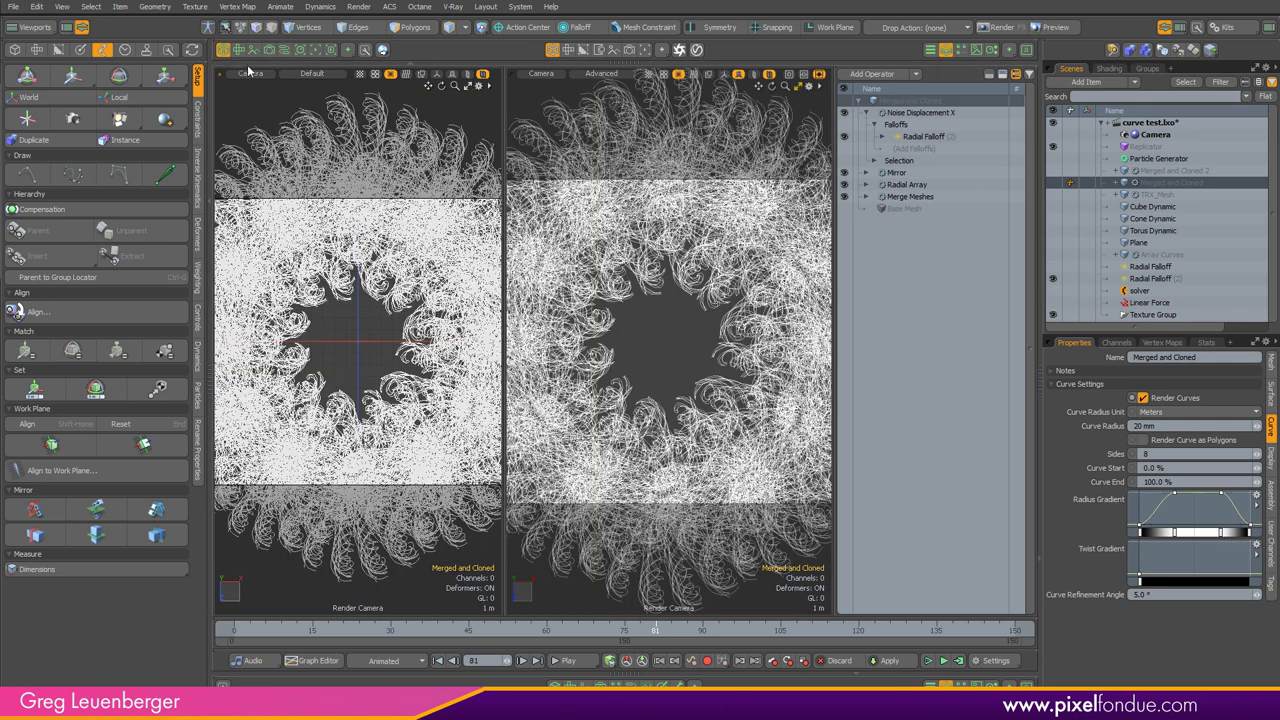
{"action": "left_click", "coordinate": [697, 49]}
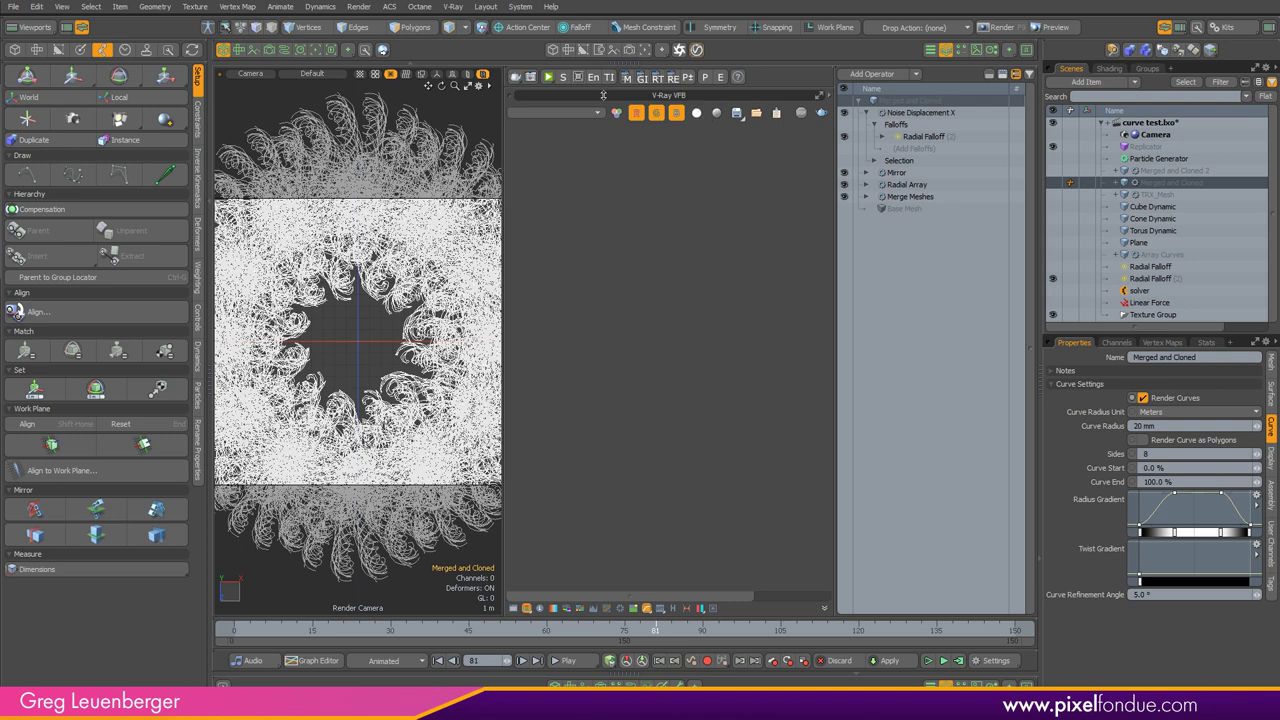
{"action": "left_click", "coordinate": [565, 79]}
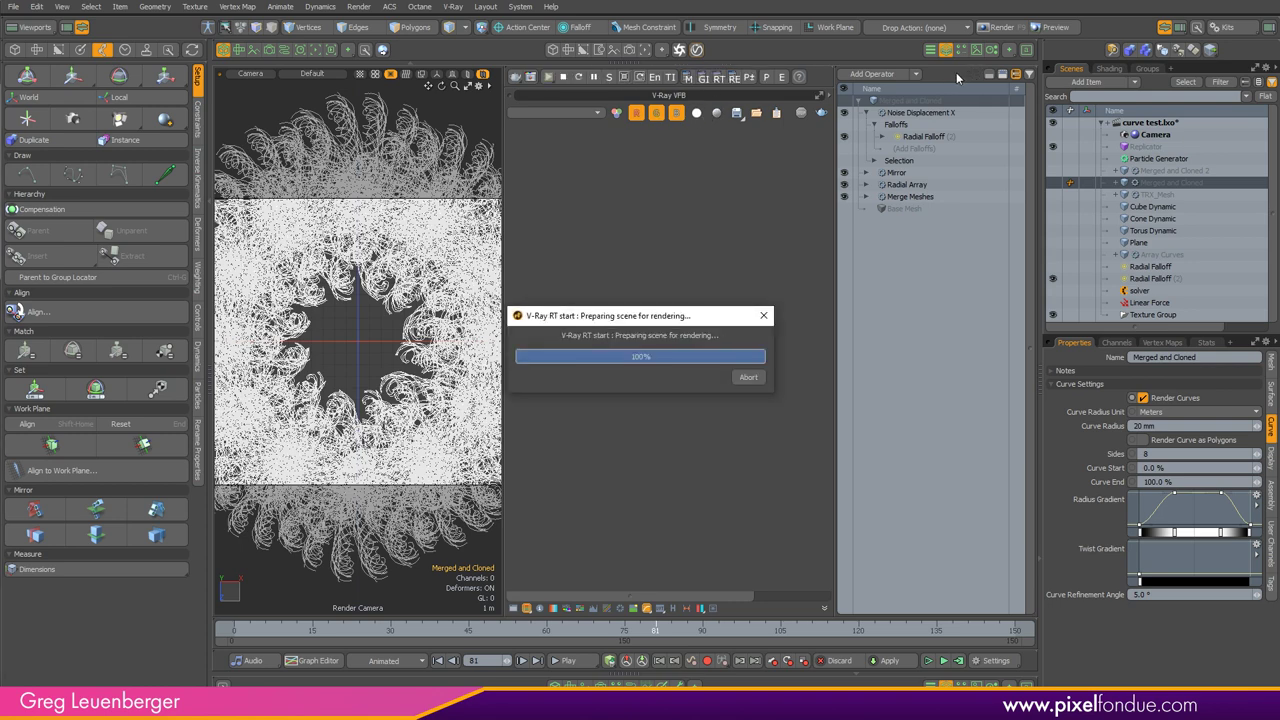
{"action": "left_click", "coordinate": [946, 53]}
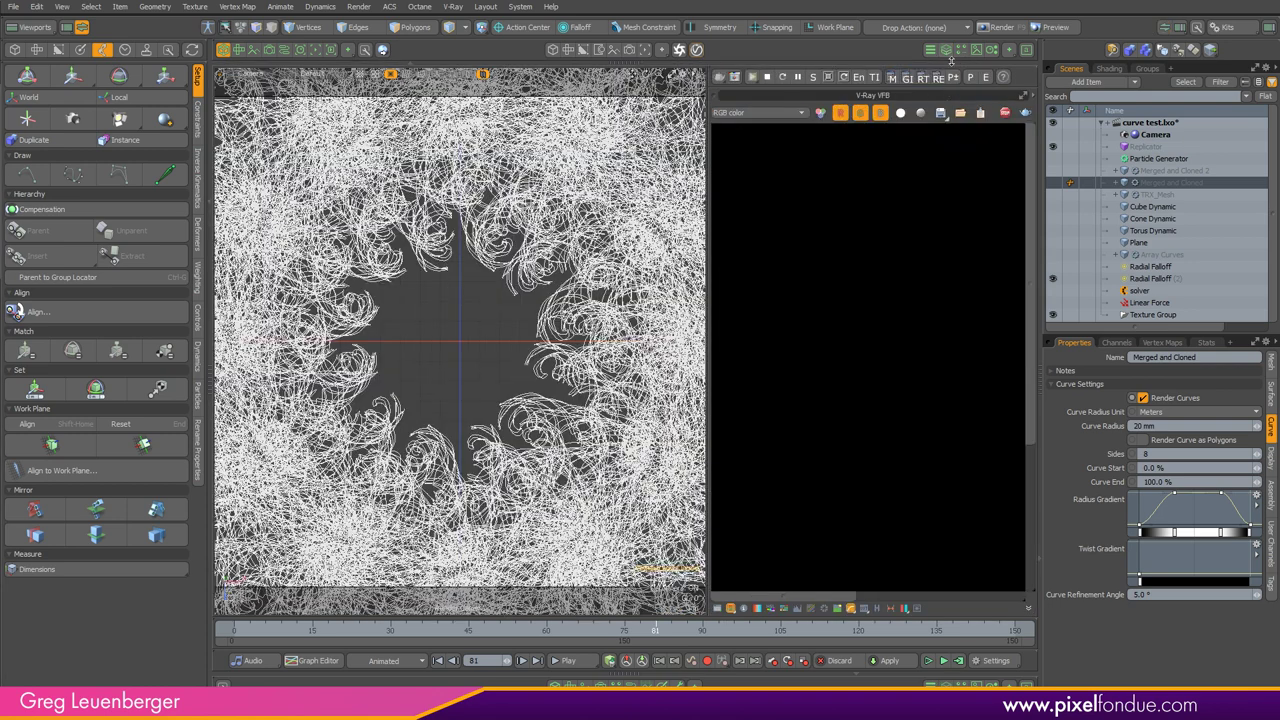
{"action": "left_click_drag", "start_coordinate": [708, 309], "coordinate": [481, 365]}
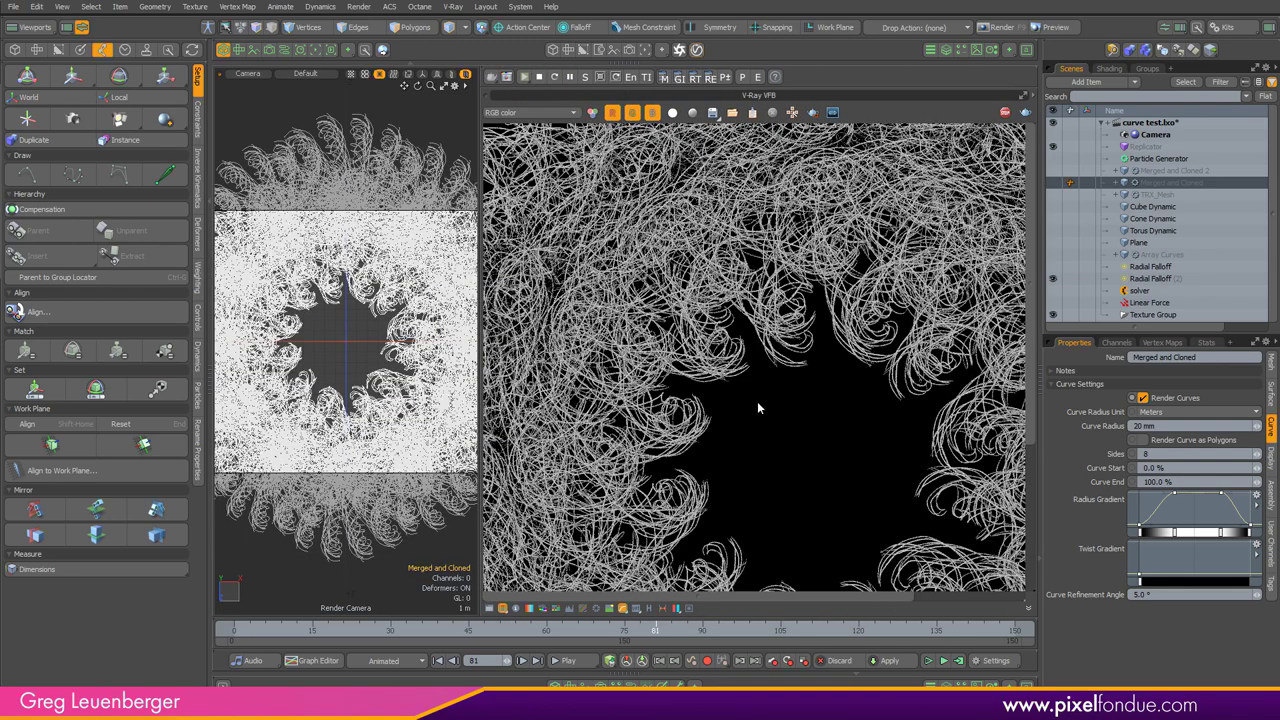
Step: Examine the V-Ray render of the curves around the ring's open center, both close up and as a whole
{"action": "scroll", "coordinate": [758, 402], "scroll_direction": "down", "scroll_amount": 1}
{"action": "scroll", "coordinate": [759, 415], "scroll_direction": "up", "scroll_amount": 3}
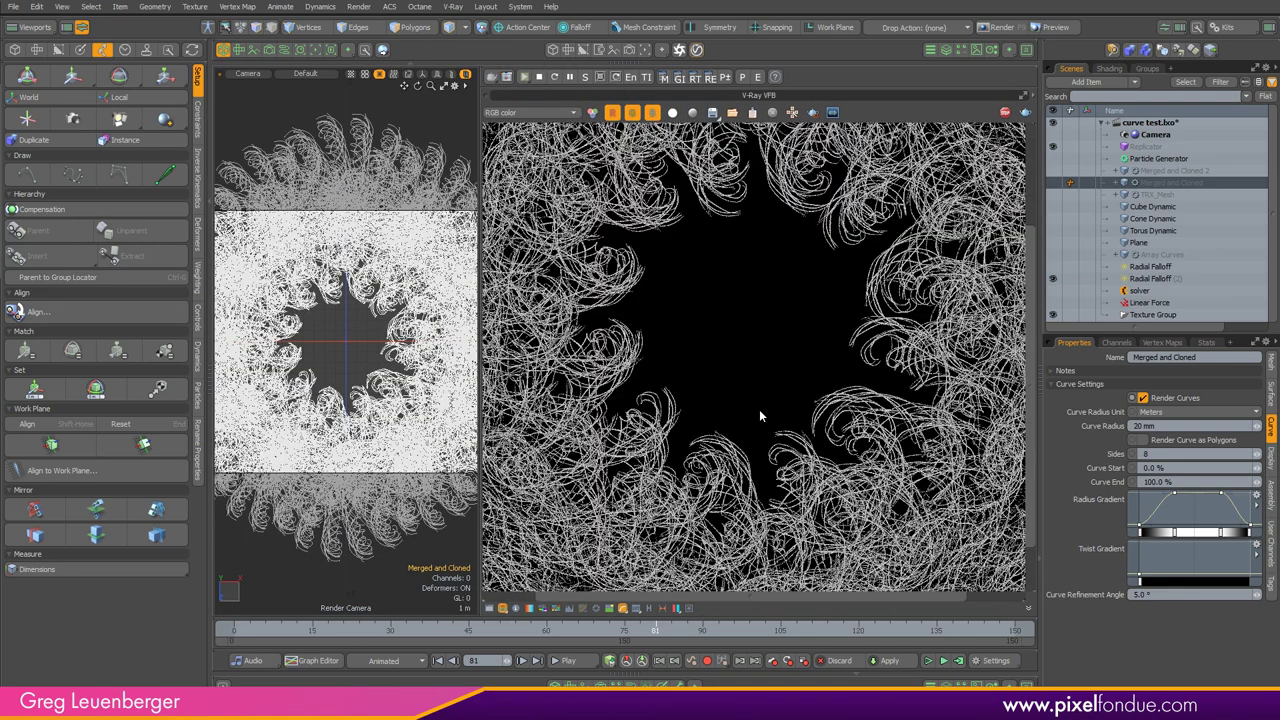
{"action": "middle_click_drag", "start_coordinate": [836, 361], "coordinate": [837, 415]}
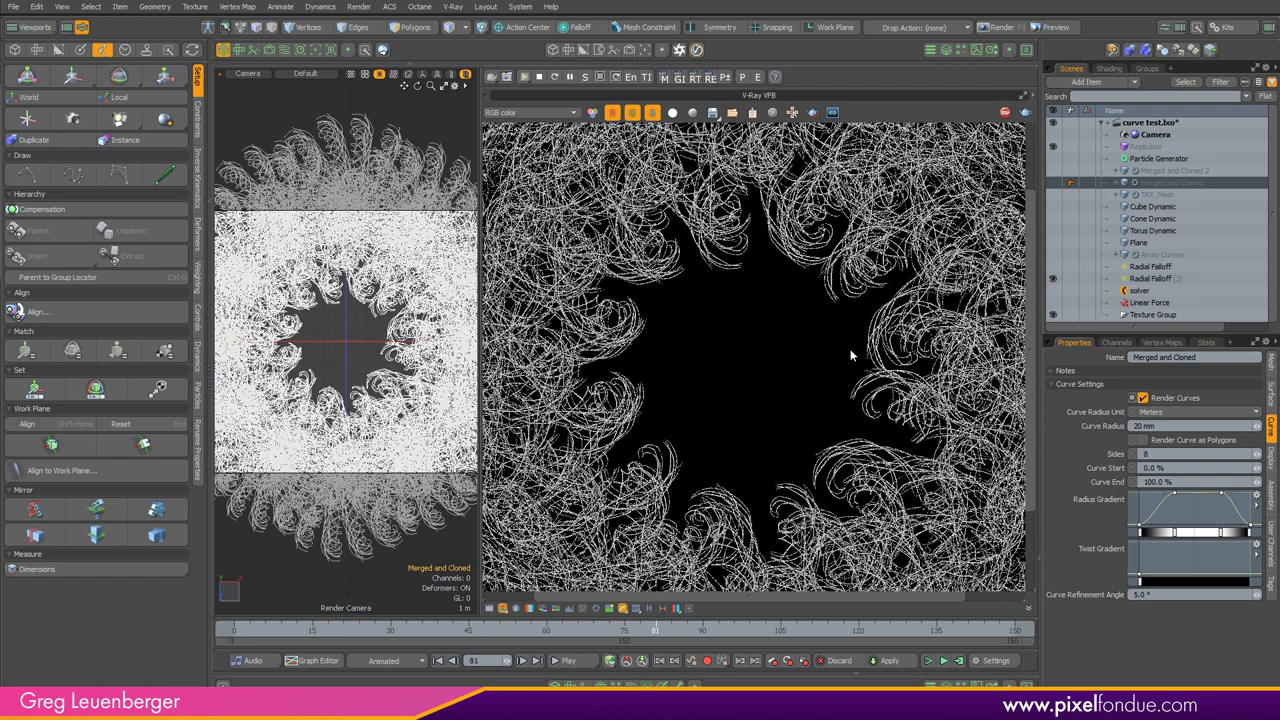
{"action": "scroll", "coordinate": [829, 326], "scroll_direction": "down", "scroll_amount": 3}
{"action": "scroll", "coordinate": [822, 328], "scroll_direction": "up", "scroll_amount": 2}
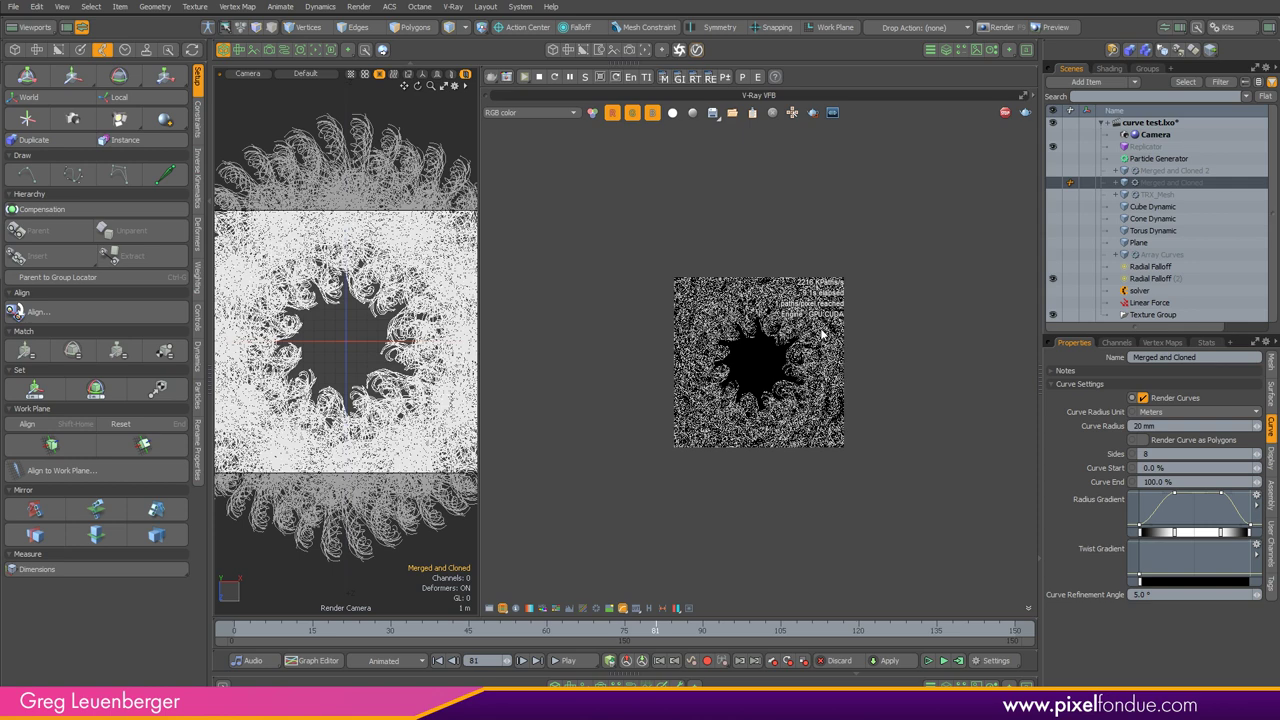
{"action": "scroll", "coordinate": [818, 334], "scroll_direction": "up", "scroll_amount": 1}
{"action": "scroll", "coordinate": [818, 334], "scroll_direction": "down", "scroll_amount": 1}
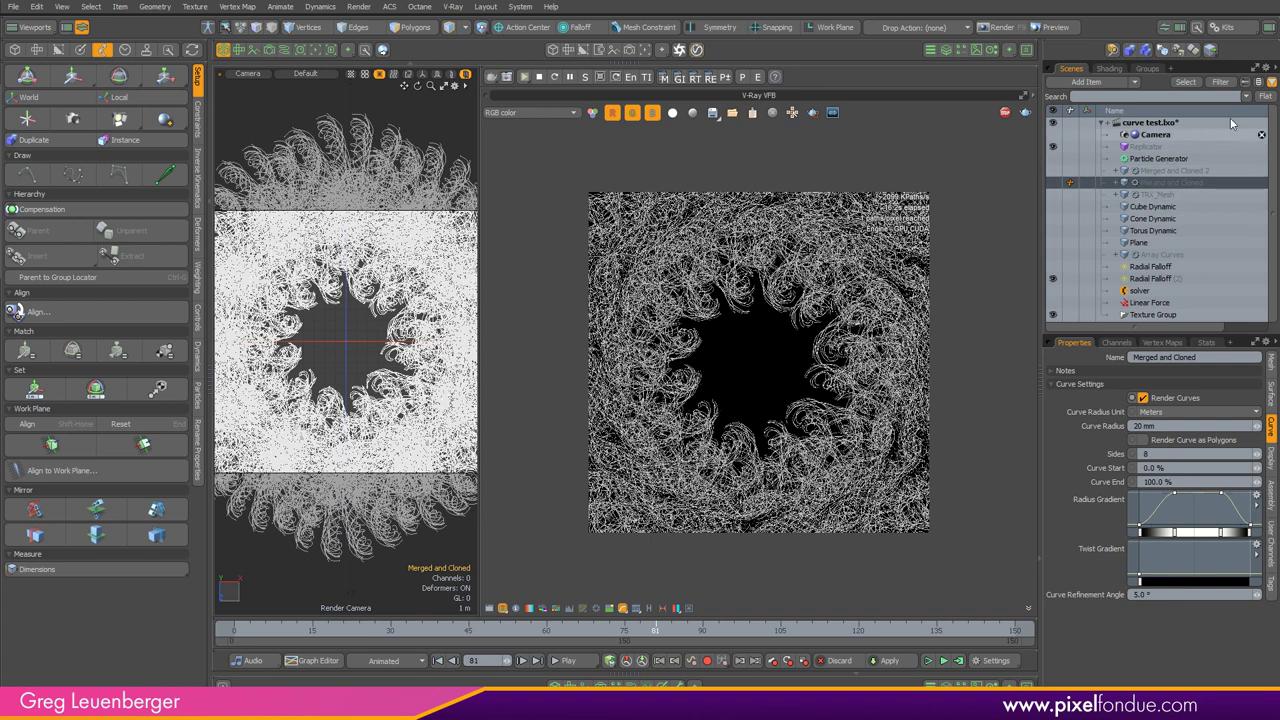
Step: Show the whole ring in a widened perspective viewport with the Particle Generator selected, and stop the V-Ray render
{"action": "left_click", "coordinate": [1163, 159]}
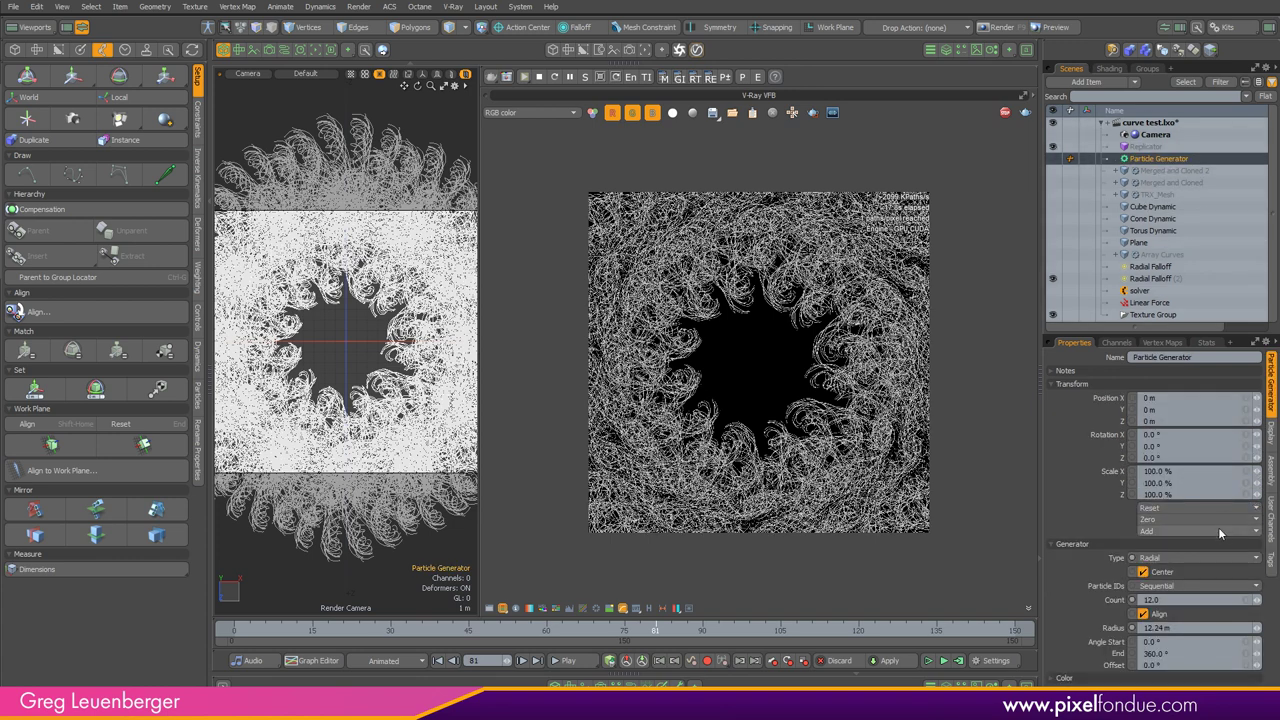
{"action": "key", "text": "ctrl+space"}
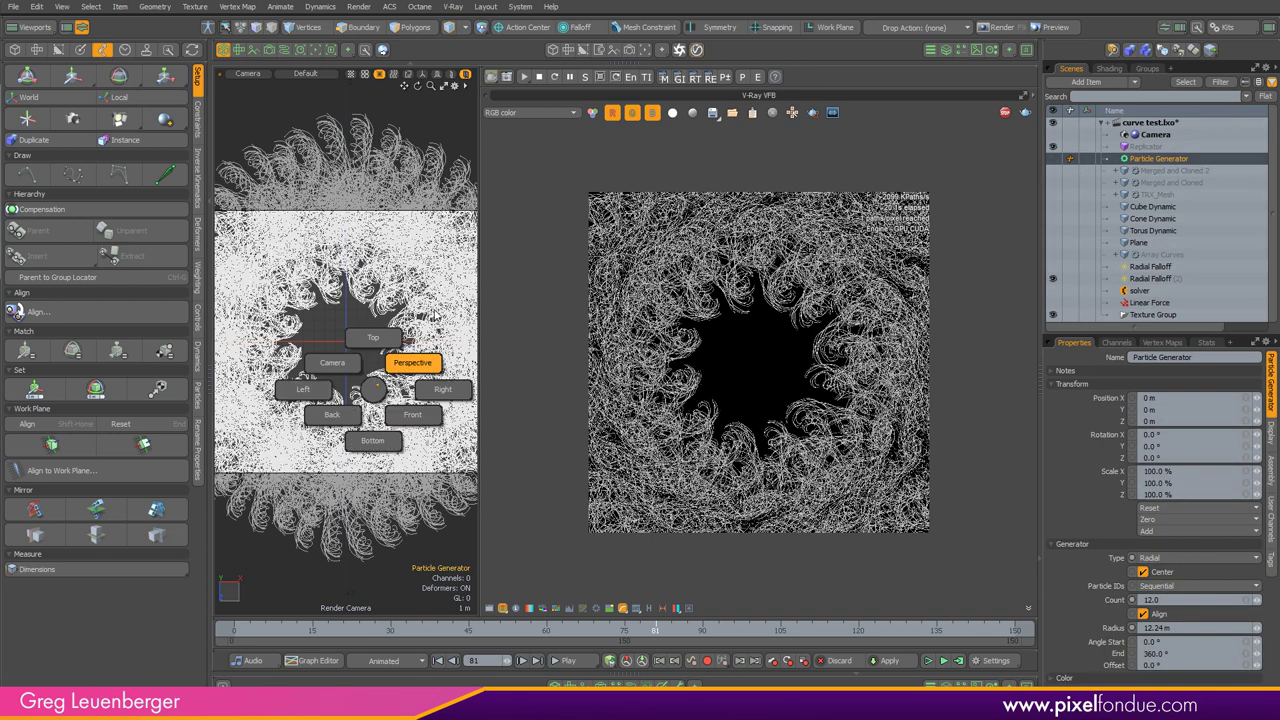
{"action": "left_click", "coordinate": [414, 363]}
{"action": "left_click_drag", "start_coordinate": [400, 358], "coordinate": [366, 375], "text": "alt"}
{"action": "scroll", "coordinate": [368, 393], "scroll_direction": "down", "scroll_amount": 3}
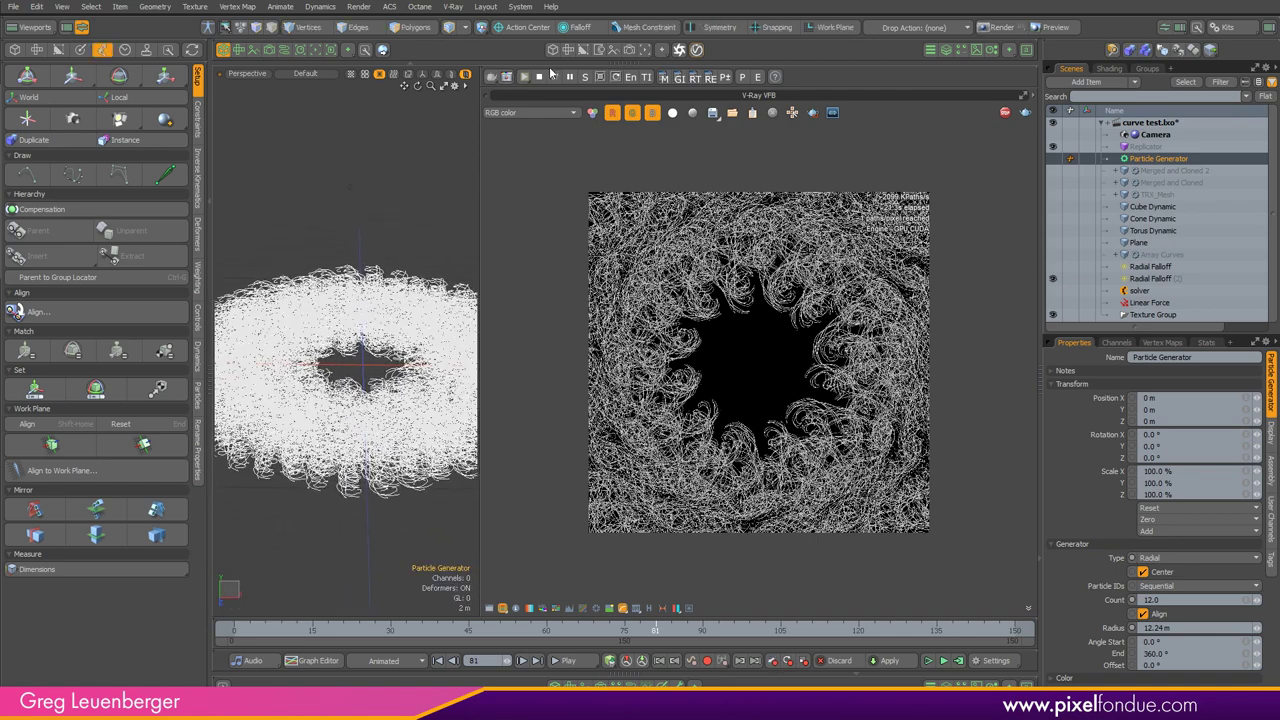
{"action": "left_click_drag", "start_coordinate": [481, 190], "coordinate": [646, 226]}
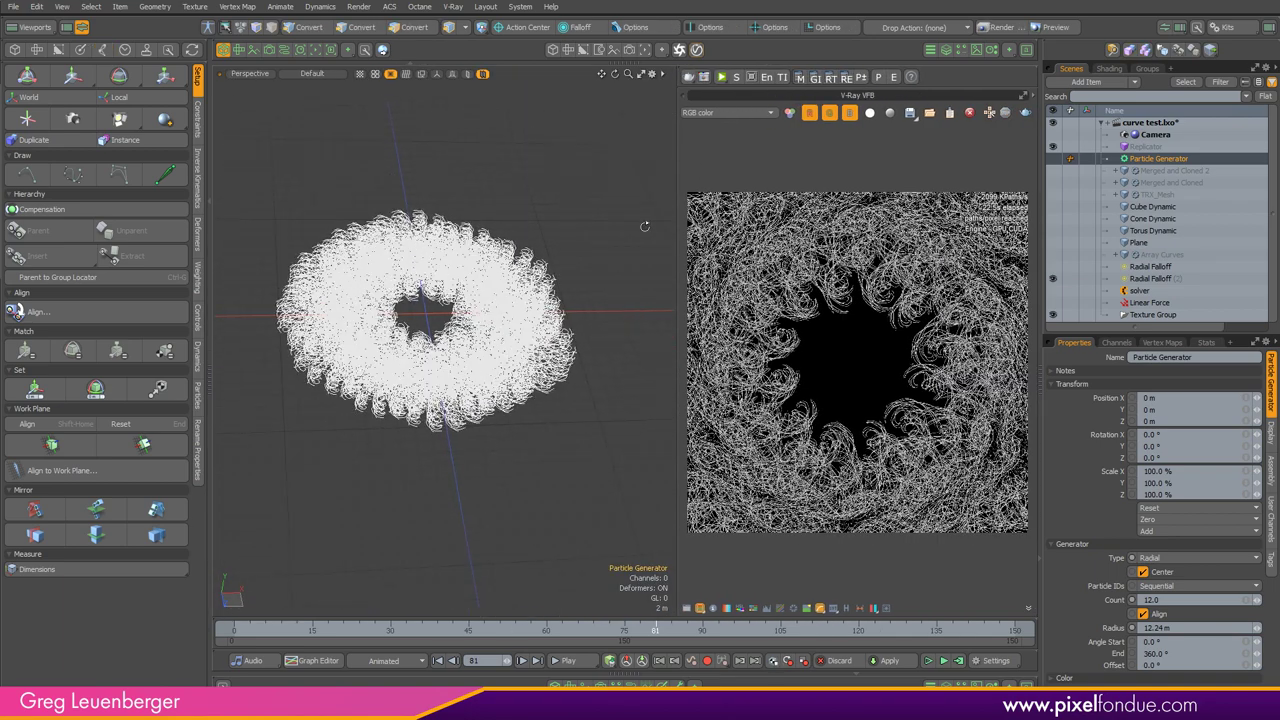
Step: Hide the Replicator and show the Merged and Cloned mesh up close from above
{"action": "left_click", "coordinate": [1053, 147]}
{"action": "left_click", "coordinate": [1140, 184]}
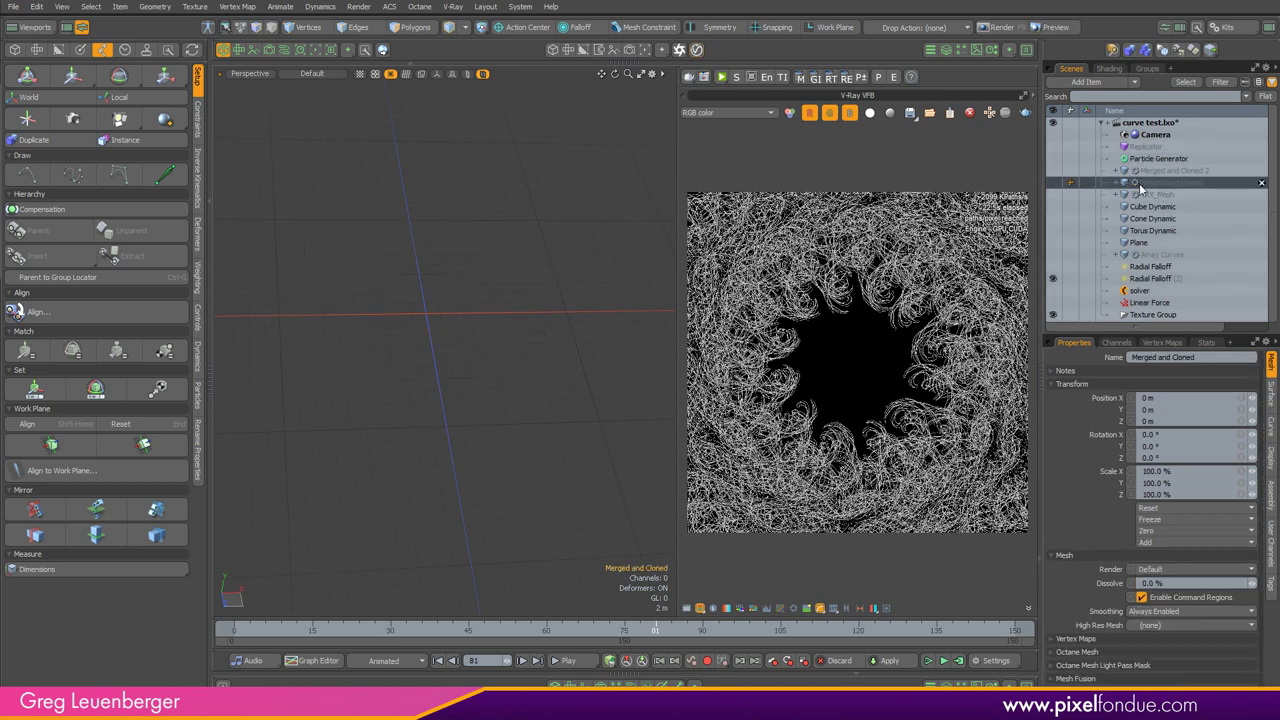
{"action": "left_click", "coordinate": [1052, 183]}
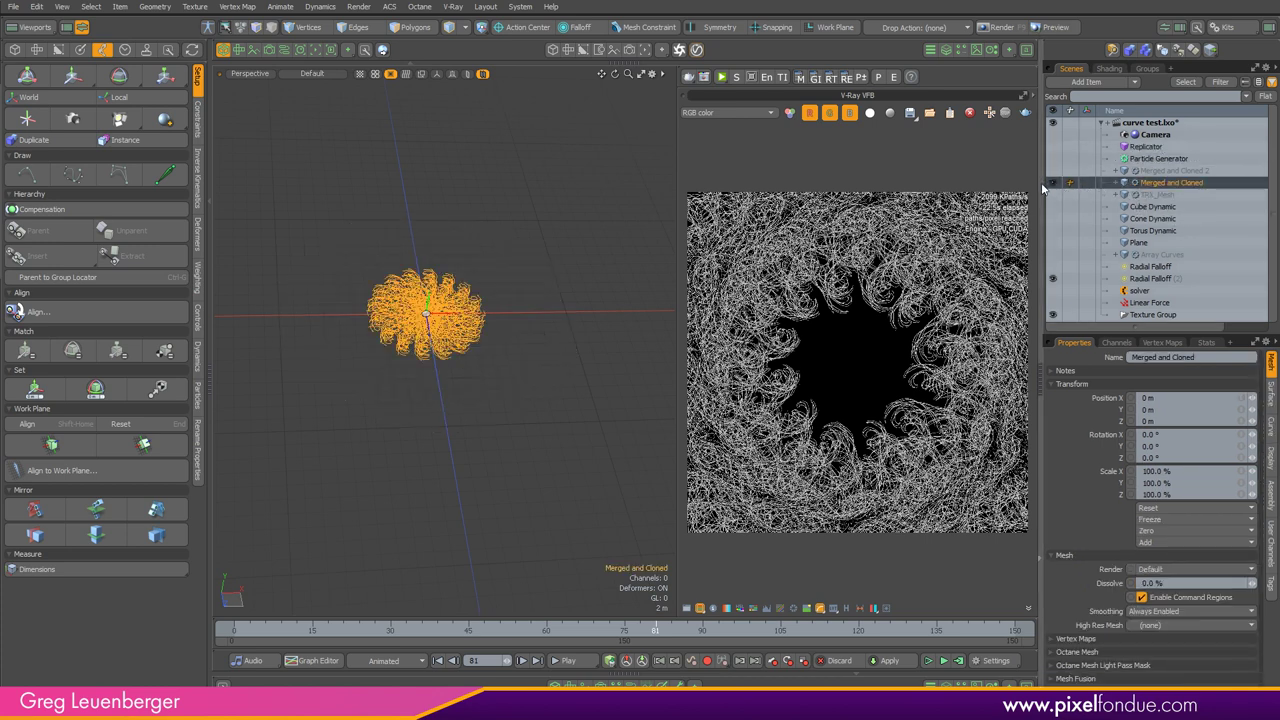
{"action": "left_click_drag", "start_coordinate": [426, 389], "coordinate": [430, 396], "text": "alt"}
{"action": "left_click_drag", "start_coordinate": [430, 396], "coordinate": [597, 306], "text": "ctrl+alt"}
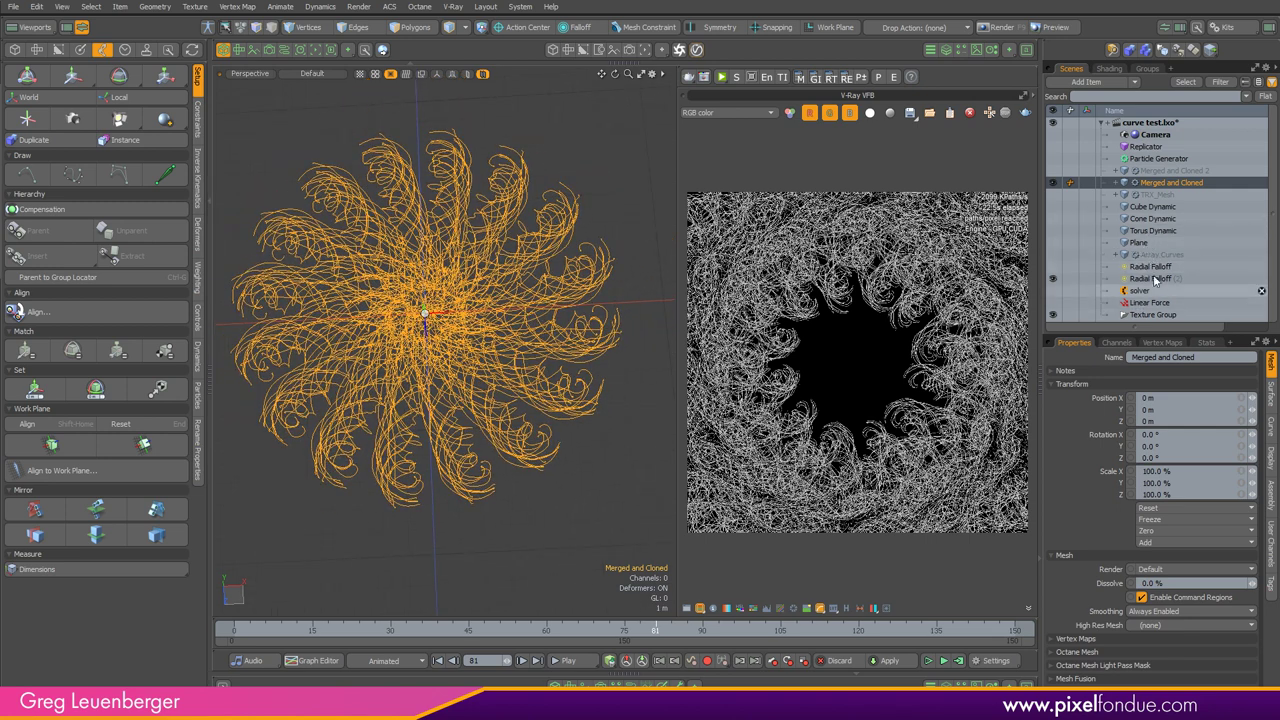
Step: Show Cube Dynamic and TRX_Mesh in place of Merged and Cloned, and play the animation from near the start
{"action": "left_click", "coordinate": [1152, 207]}
{"action": "left_click", "coordinate": [1052, 207]}
{"action": "left_click", "coordinate": [1052, 183]}
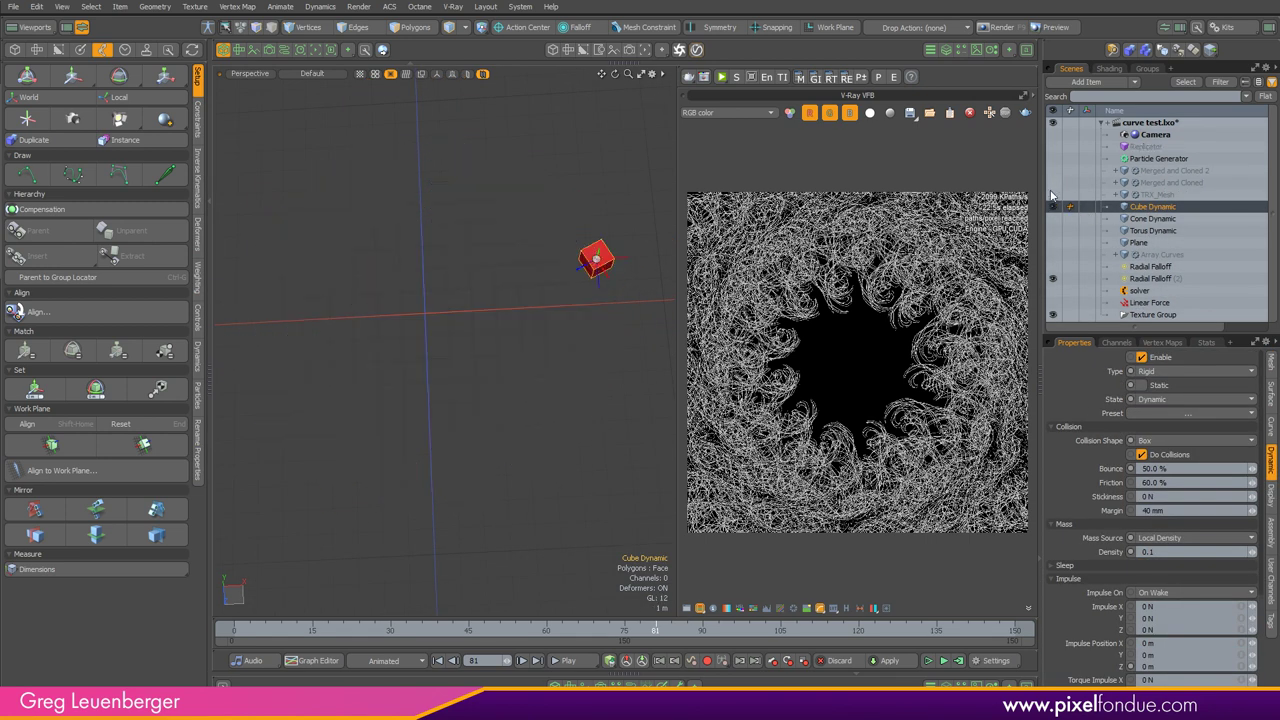
{"action": "left_click", "coordinate": [1158, 195]}
{"action": "left_click", "coordinate": [1052, 195]}
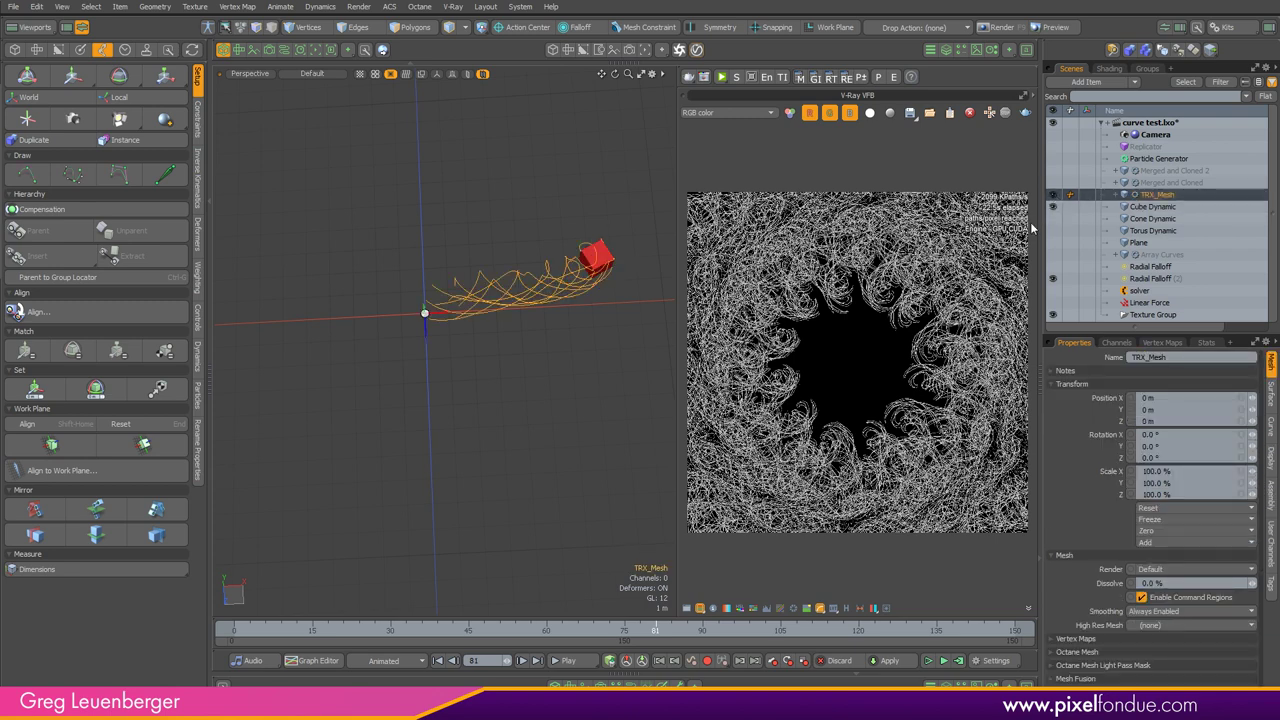
{"action": "left_click", "coordinate": [247, 634]}
{"action": "key", "text": "Up"}
Step: Show the Cone Dynamic mesh and hide Cube Dynamic
{"action": "left_click", "coordinate": [1100, 218]}
{"action": "left_click", "coordinate": [1052, 219]}
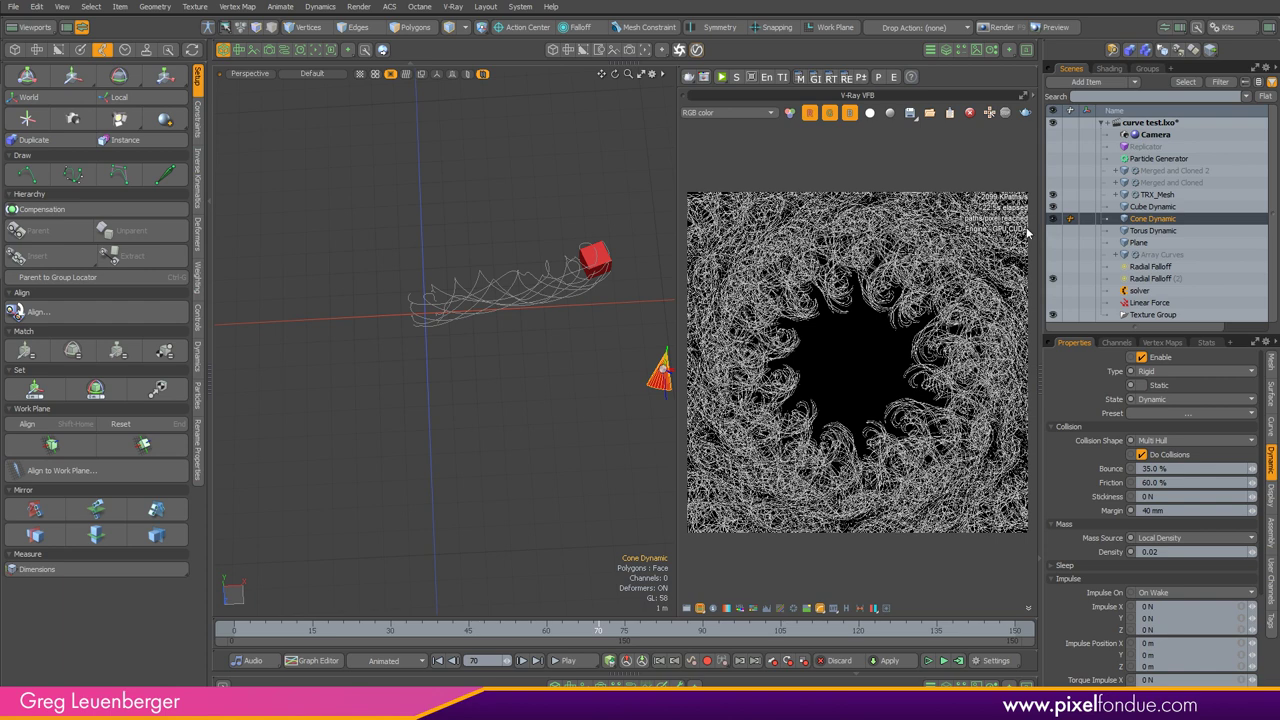
{"action": "left_click", "coordinate": [1053, 208]}
Step: Play and scrub the animation from several angles to review the cone's motion beside the traced curves, stopping at frame 54
{"action": "left_click_drag", "start_coordinate": [562, 508], "coordinate": [444, 512], "text": "alt+shift"}
{"action": "left_click", "coordinate": [236, 631]}
{"action": "key", "text": "Up"}
{"action": "left_click_drag", "start_coordinate": [261, 631], "coordinate": [457, 631]}
{"action": "left_click_drag", "start_coordinate": [437, 443], "coordinate": [528, 202], "text": "alt"}
{"action": "left_click_drag", "start_coordinate": [239, 631], "coordinate": [515, 631]}
{"action": "left_click_drag", "start_coordinate": [517, 294], "coordinate": [534, 352], "text": "alt"}
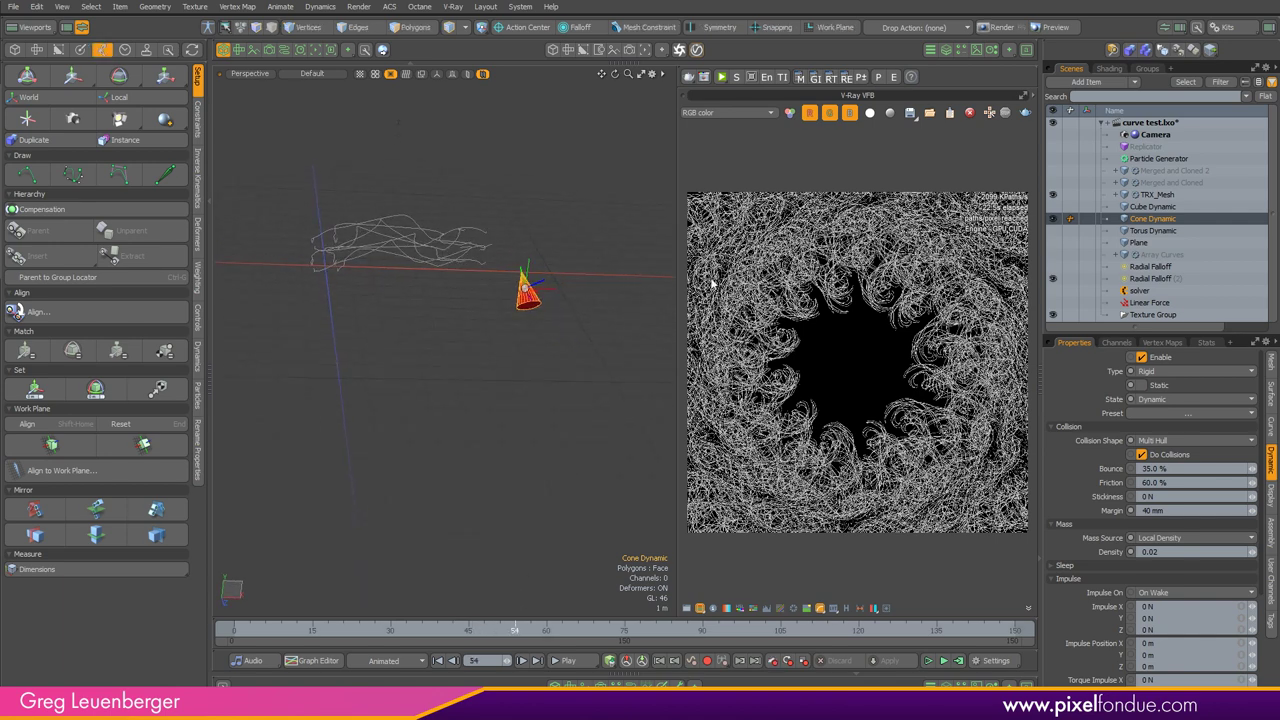
Step: Replace Cube Dynamic with Cone Dynamic as the source mesh of TRX_Mesh's Geo Tracer X operation
{"action": "left_click", "coordinate": [1155, 194]}
{"action": "left_click", "coordinate": [1116, 194]}
{"action": "left_click", "coordinate": [1135, 207]}
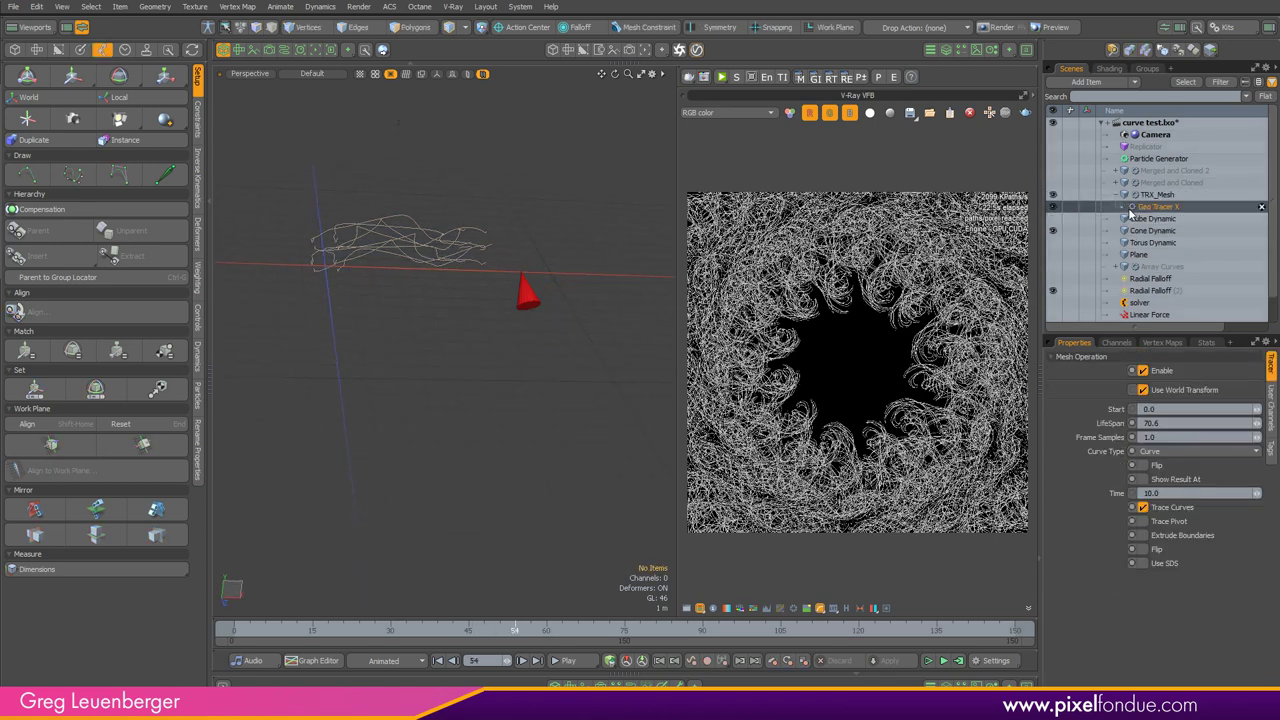
{"action": "left_click", "coordinate": [946, 50]}
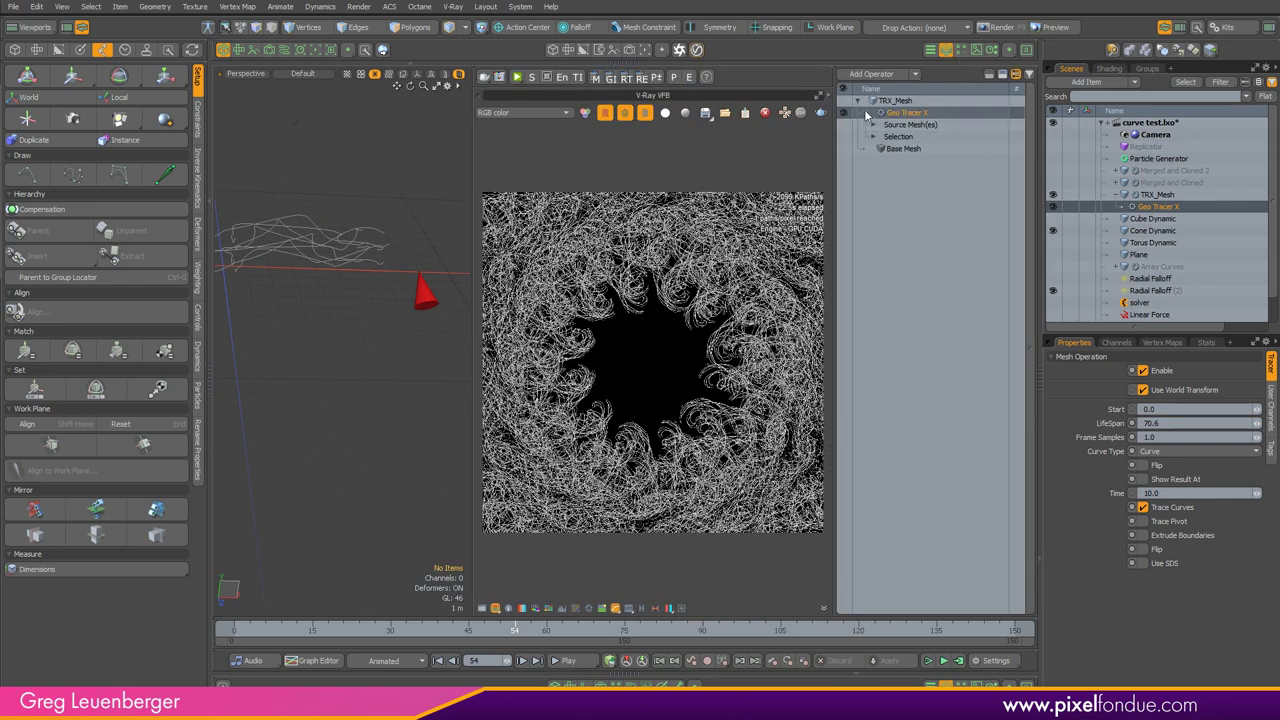
{"action": "left_click", "coordinate": [873, 124]}
{"action": "left_click", "coordinate": [930, 136]}
{"action": "left_click", "coordinate": [920, 137]}
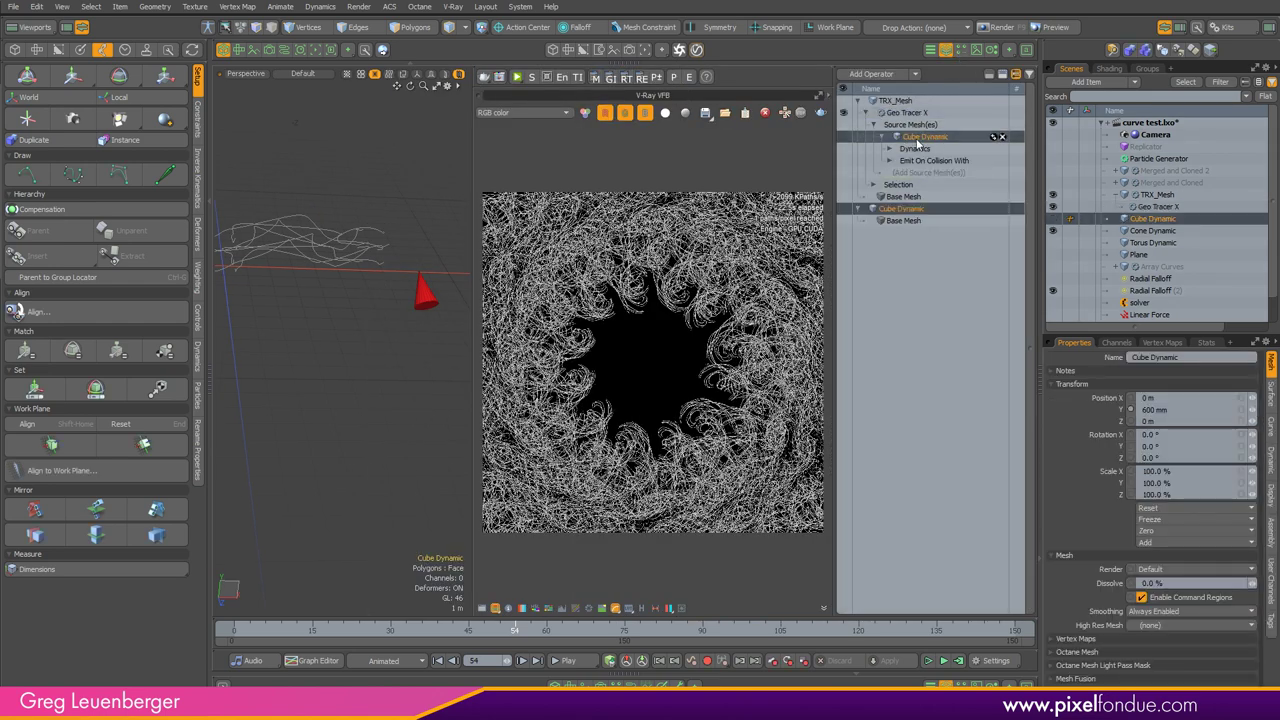
{"action": "left_click", "coordinate": [1004, 140]}
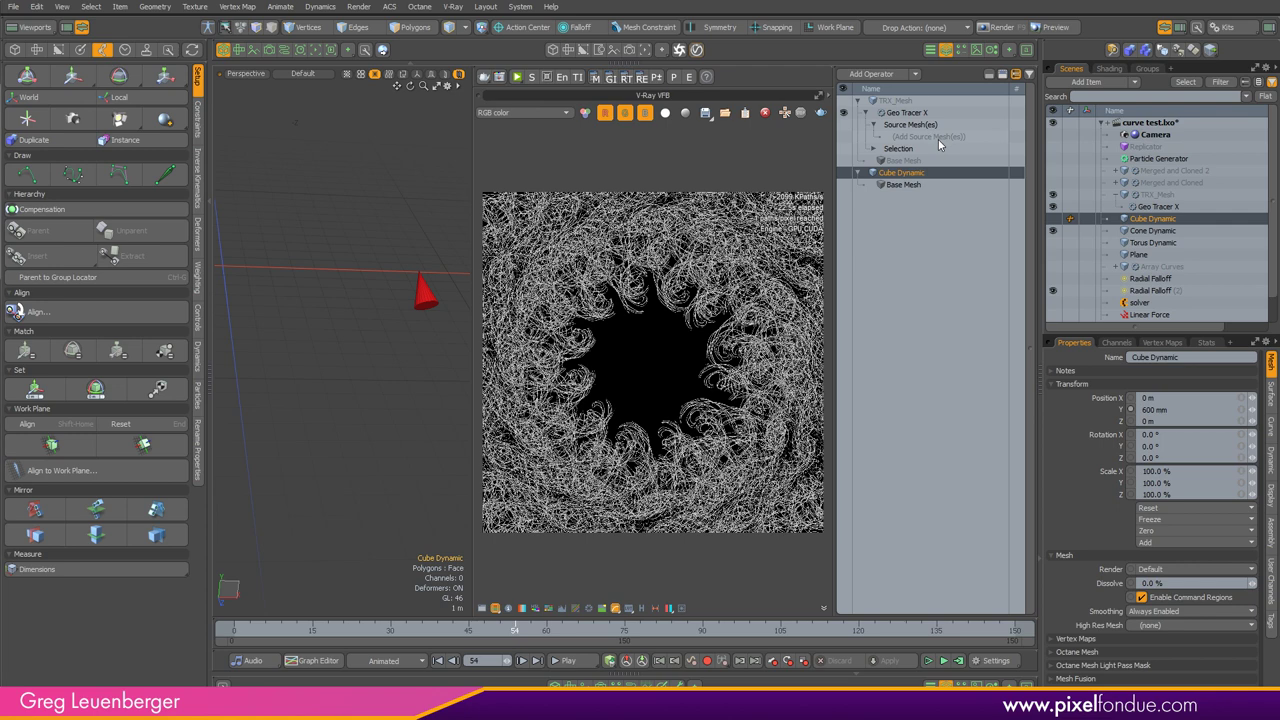
{"action": "left_click", "coordinate": [940, 137]}
{"action": "left_click", "coordinate": [753, 21]}
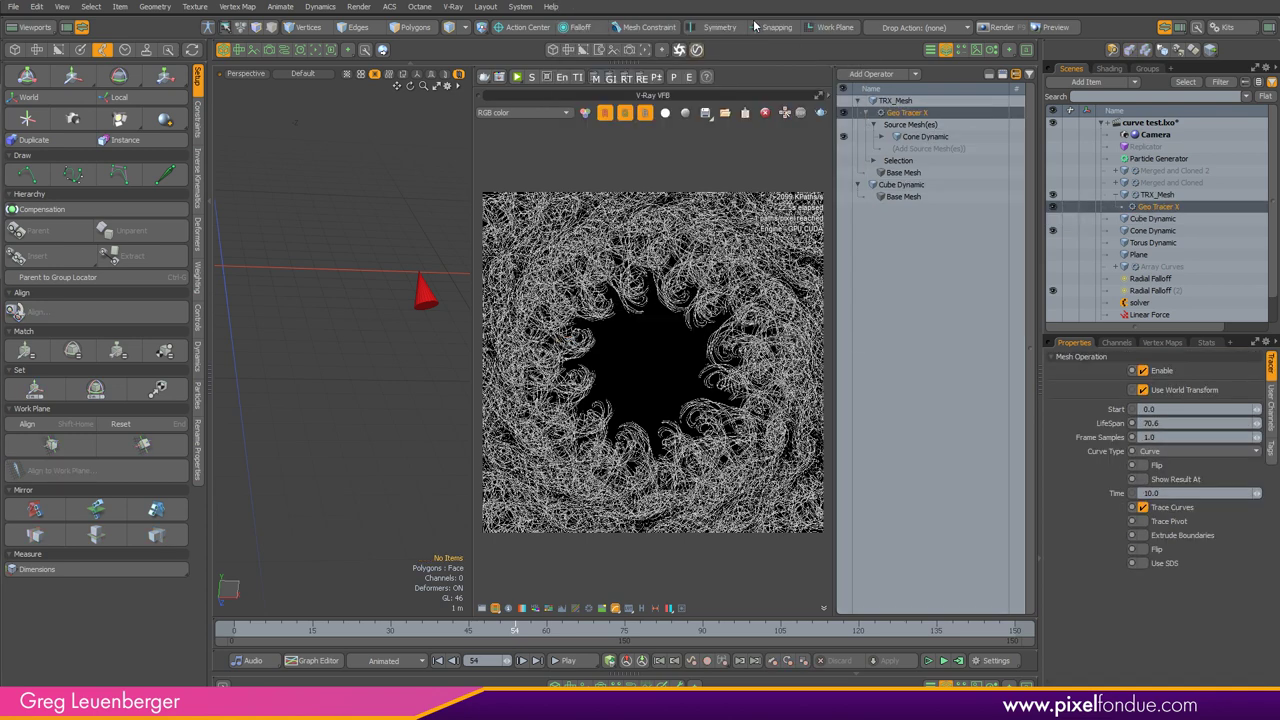
Step: Examine the curves traced from the cone, from above and up close around its tip and base
{"action": "left_click_drag", "start_coordinate": [330, 373], "coordinate": [431, 434], "text": "alt"}
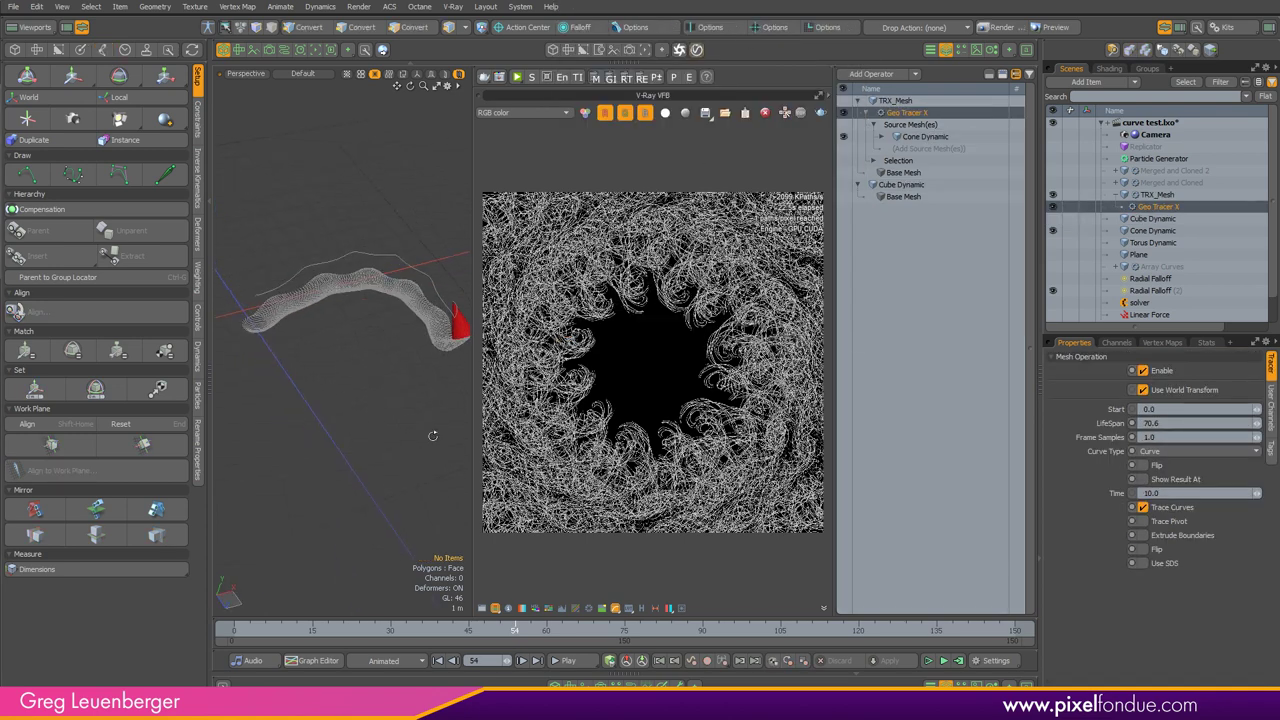
{"action": "mouse_move", "coordinate": [363, 238]}
{"action": "left_mouse_down", "text": "ctrl+alt"}
{"action": "mouse_move", "coordinate": [466, 241]}
{"action": "mouse_move", "coordinate": [392, 259]}
{"action": "left_mouse_up", "text": "ctrl+alt"}
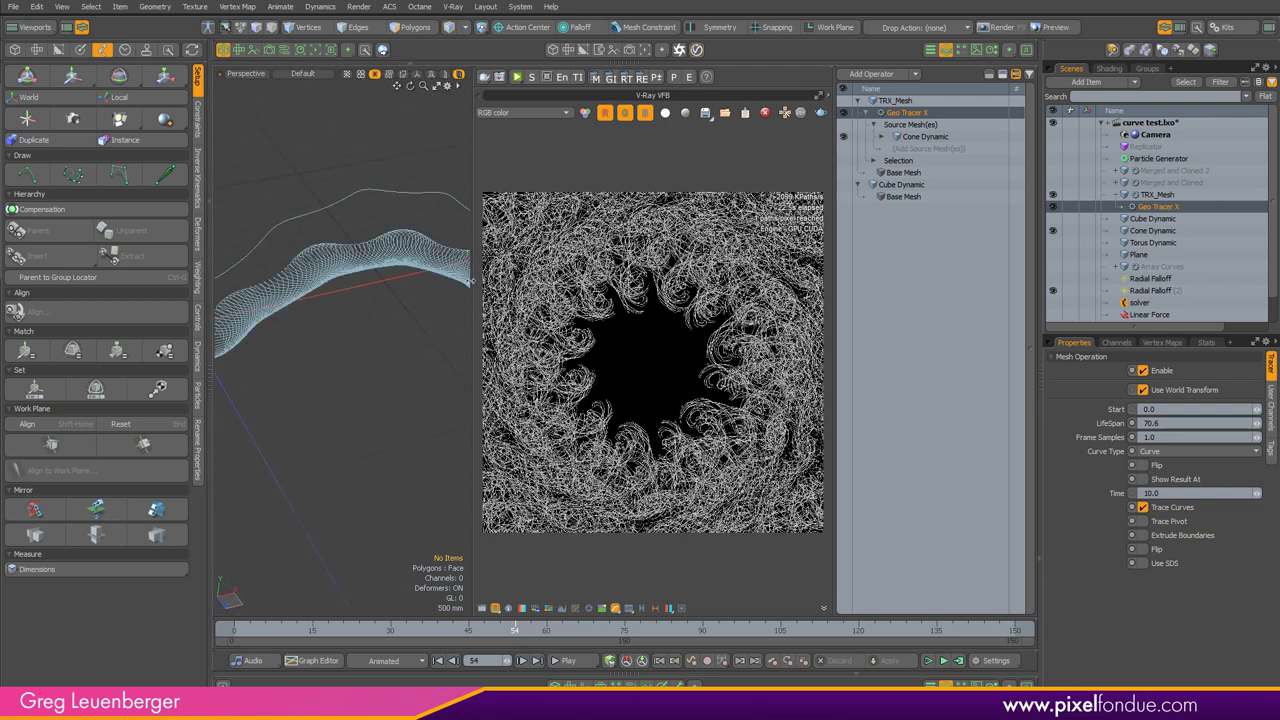
{"action": "mouse_move", "coordinate": [473, 290]}
{"action": "left_mouse_down"}
{"action": "mouse_move", "coordinate": [625, 293]}
{"action": "mouse_move", "coordinate": [512, 282]}
{"action": "mouse_move", "coordinate": [400, 320]}
{"action": "mouse_move", "coordinate": [516, 237]}
{"action": "left_mouse_up"}
{"action": "scroll", "coordinate": [525, 250], "scroll_direction": "up", "scroll_amount": 6}
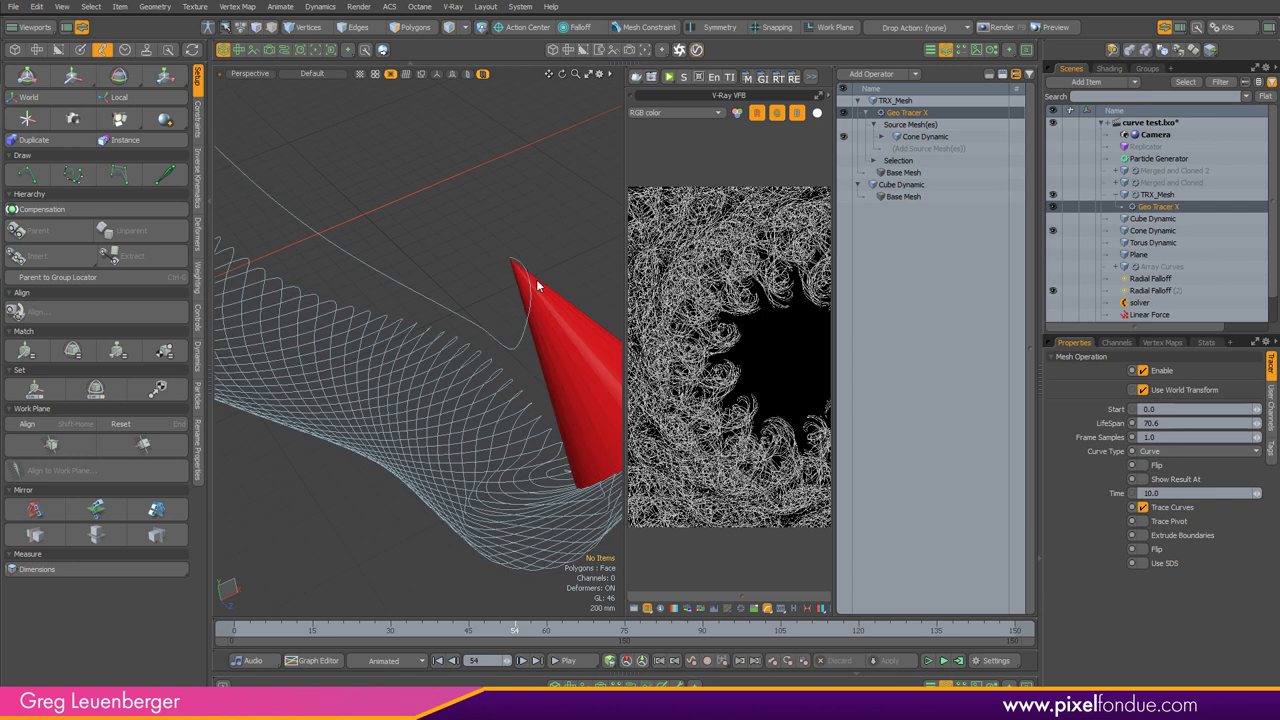
{"action": "left_click_drag", "start_coordinate": [600, 440], "coordinate": [523, 400], "text": "alt+shift"}
{"action": "scroll", "coordinate": [508, 306], "scroll_direction": "down", "scroll_amount": 4}
{"action": "left_click_drag", "start_coordinate": [508, 306], "coordinate": [582, 260], "text": "alt"}
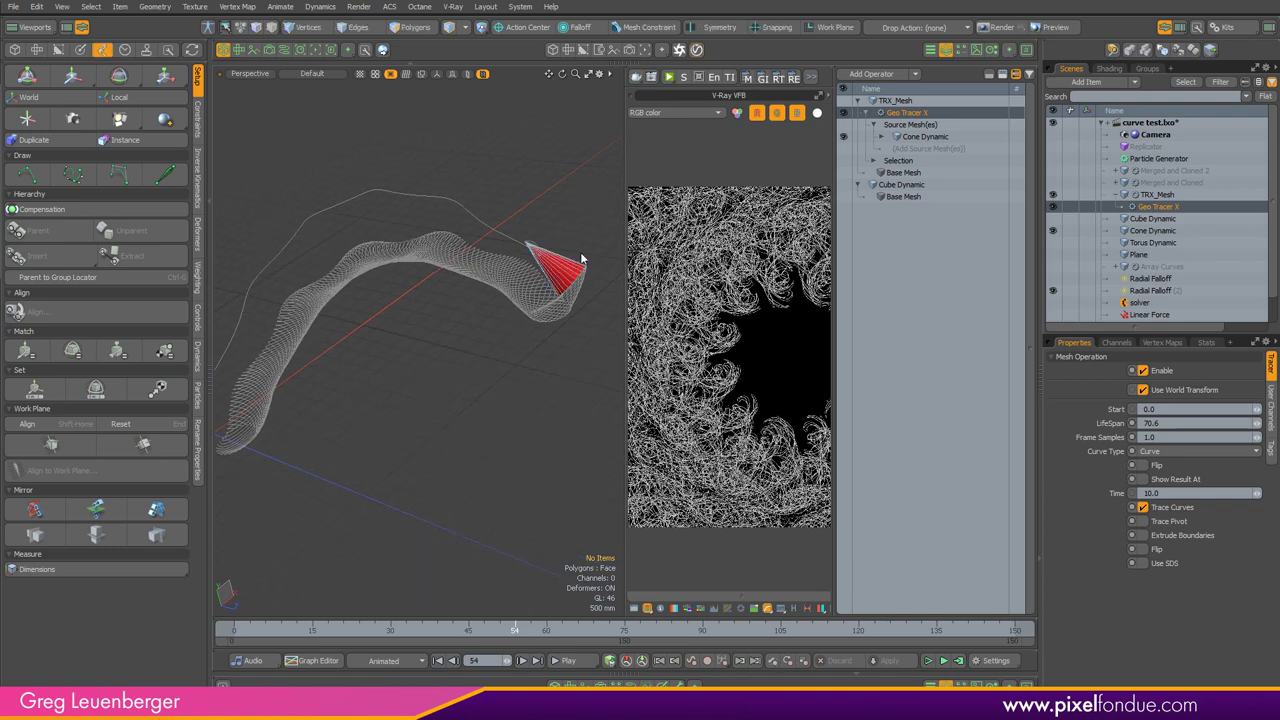
Step: Show Merged and Cloned in place of TRX_Mesh and disable its Mirror operation
{"action": "left_click", "coordinate": [1053, 185]}
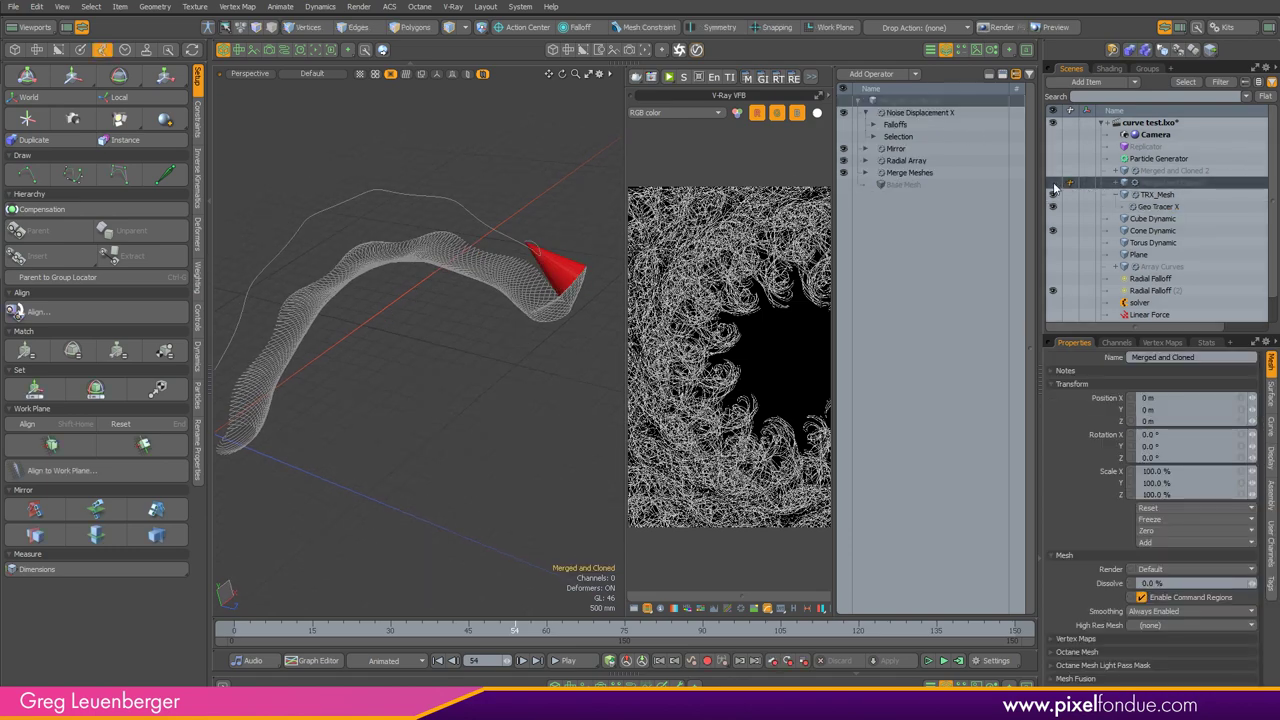
{"action": "left_click", "coordinate": [1053, 184]}
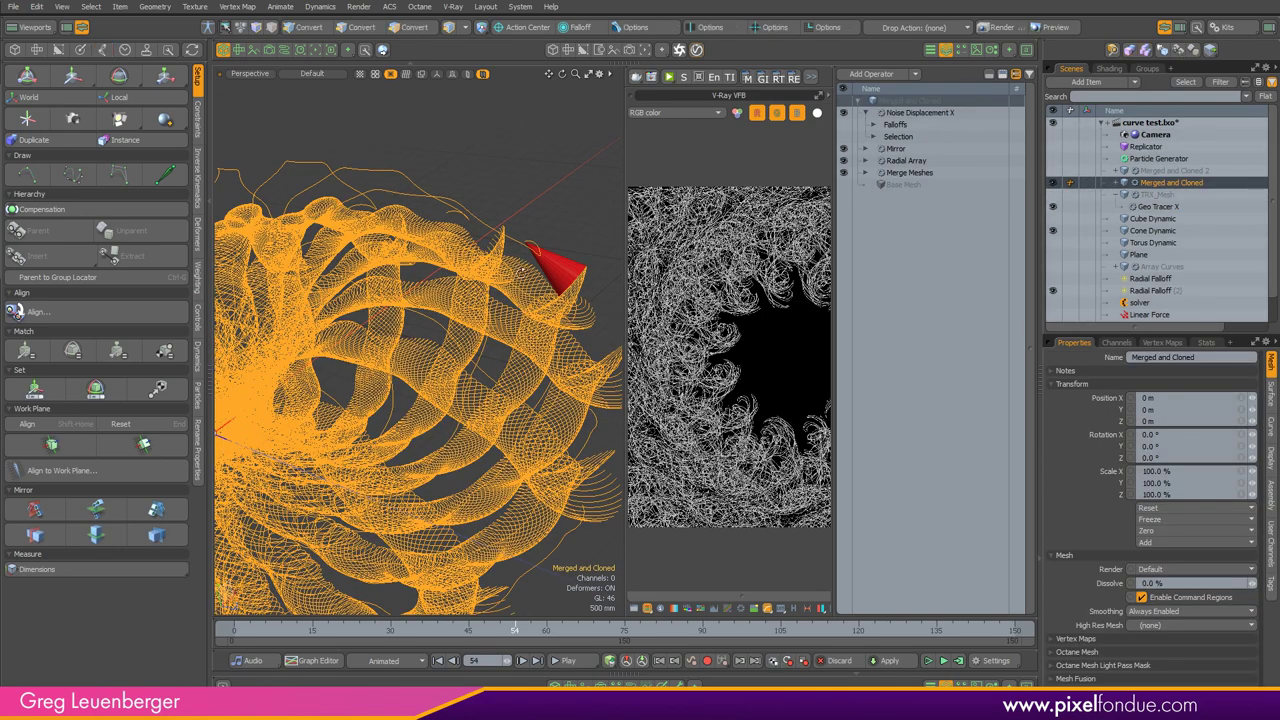
{"action": "scroll", "coordinate": [522, 271], "scroll_direction": "down", "scroll_amount": 5}
{"action": "mouse_move", "coordinate": [500, 275]}
{"action": "left_mouse_down", "text": "alt"}
{"action": "mouse_move", "coordinate": [455, 310]}
{"action": "mouse_move", "coordinate": [415, 300]}
{"action": "mouse_move", "coordinate": [388, 327]}
{"action": "mouse_move", "coordinate": [468, 165]}
{"action": "left_mouse_up", "text": "alt"}
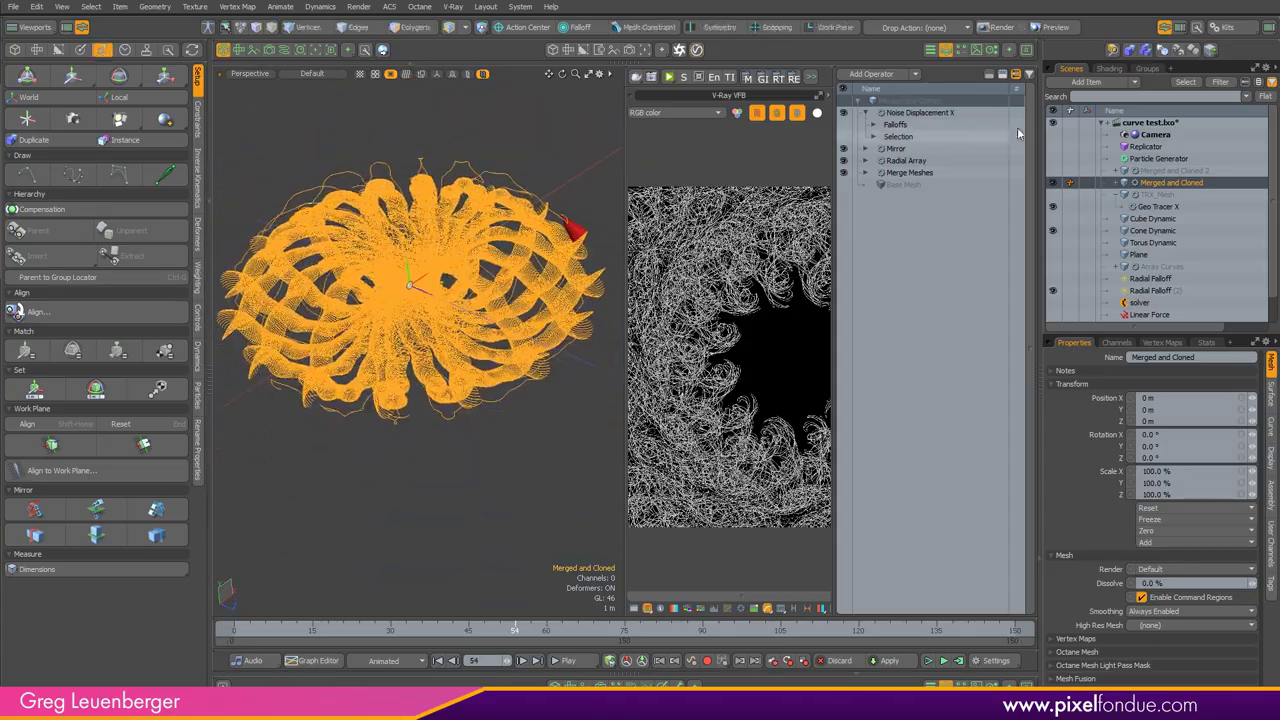
{"action": "left_click", "coordinate": [843, 149]}
{"action": "left_click_drag", "start_coordinate": [417, 349], "coordinate": [408, 400], "text": "alt"}
Step: Show the Replicator in place of Merged and Cloned and move the timeline to frame 88
{"action": "left_click", "coordinate": [1148, 147]}
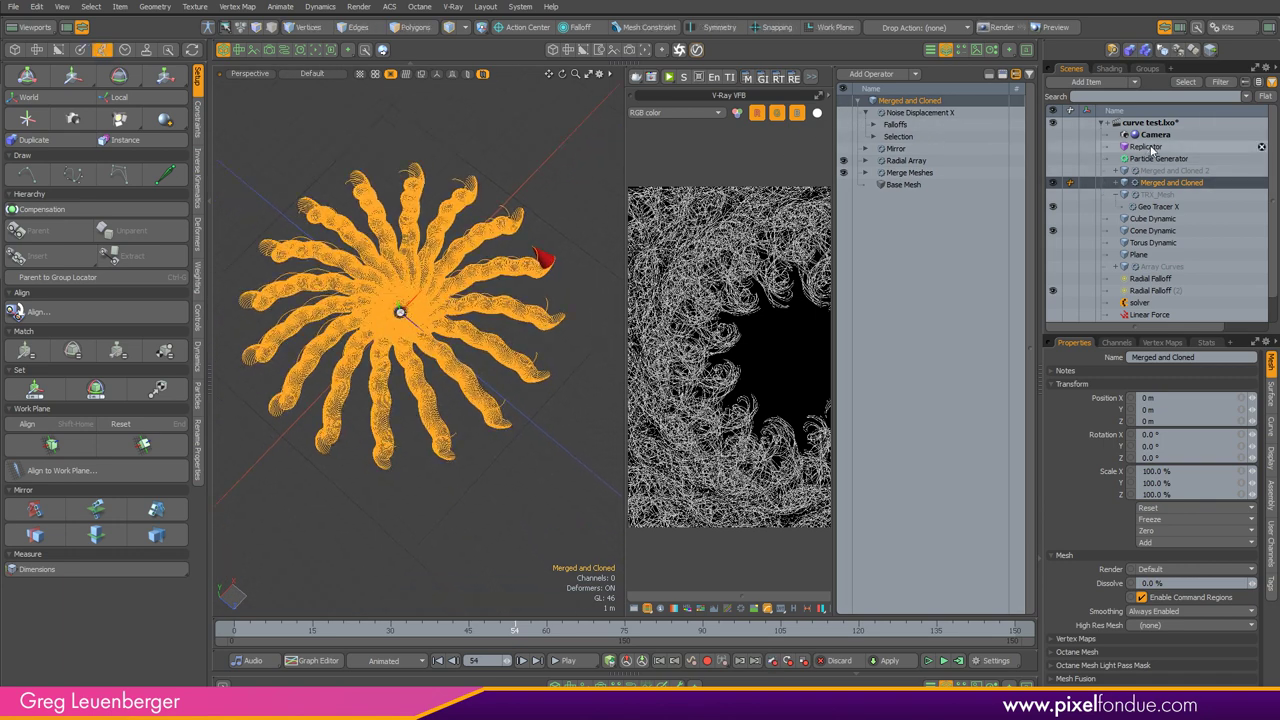
{"action": "left_click", "coordinate": [1052, 147]}
{"action": "left_click", "coordinate": [1052, 183]}
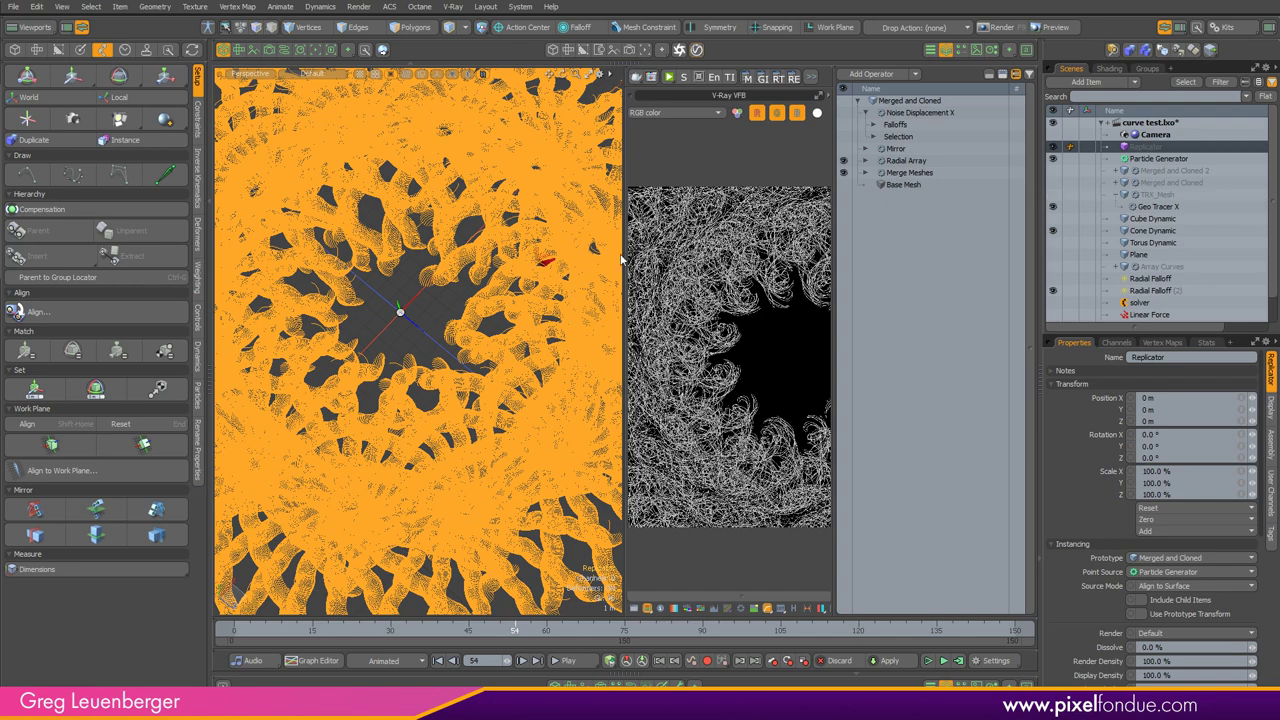
{"action": "scroll", "coordinate": [455, 364], "scroll_direction": "down", "scroll_amount": 4}
{"action": "left_click_drag", "start_coordinate": [455, 364], "coordinate": [447, 370], "text": "alt+shift"}
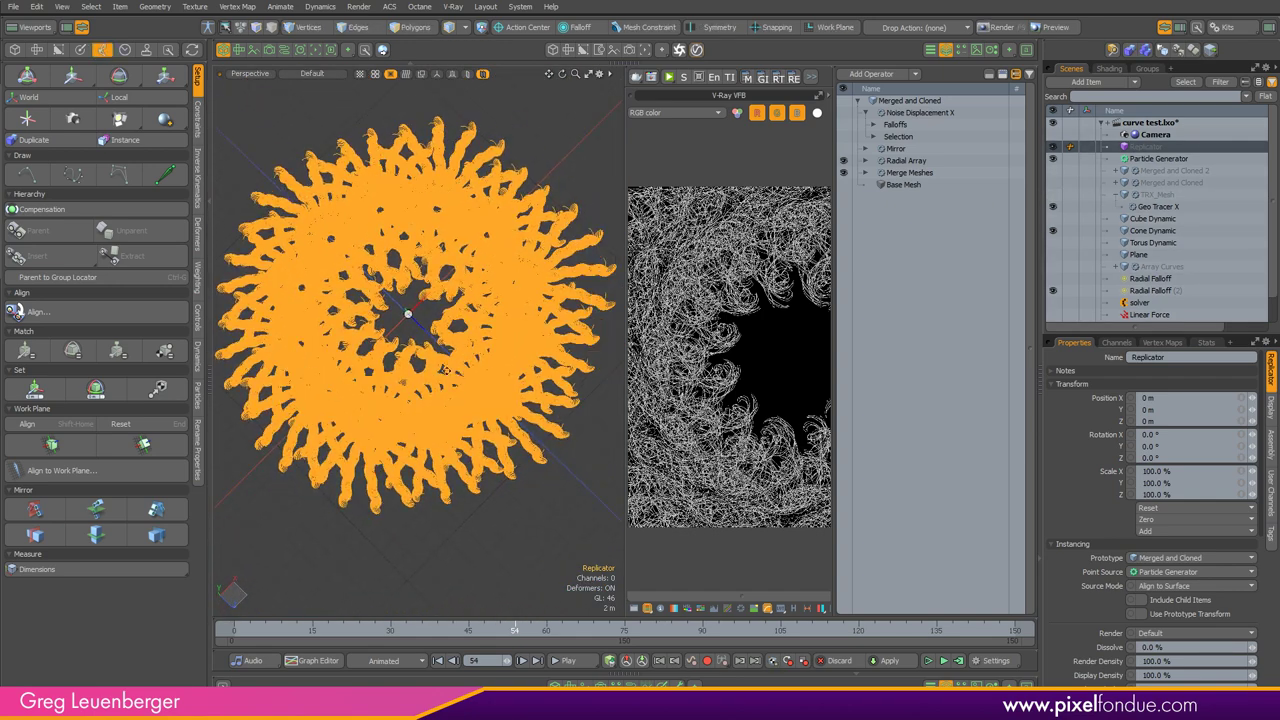
{"action": "left_click_drag", "start_coordinate": [515, 630], "coordinate": [671, 631]}
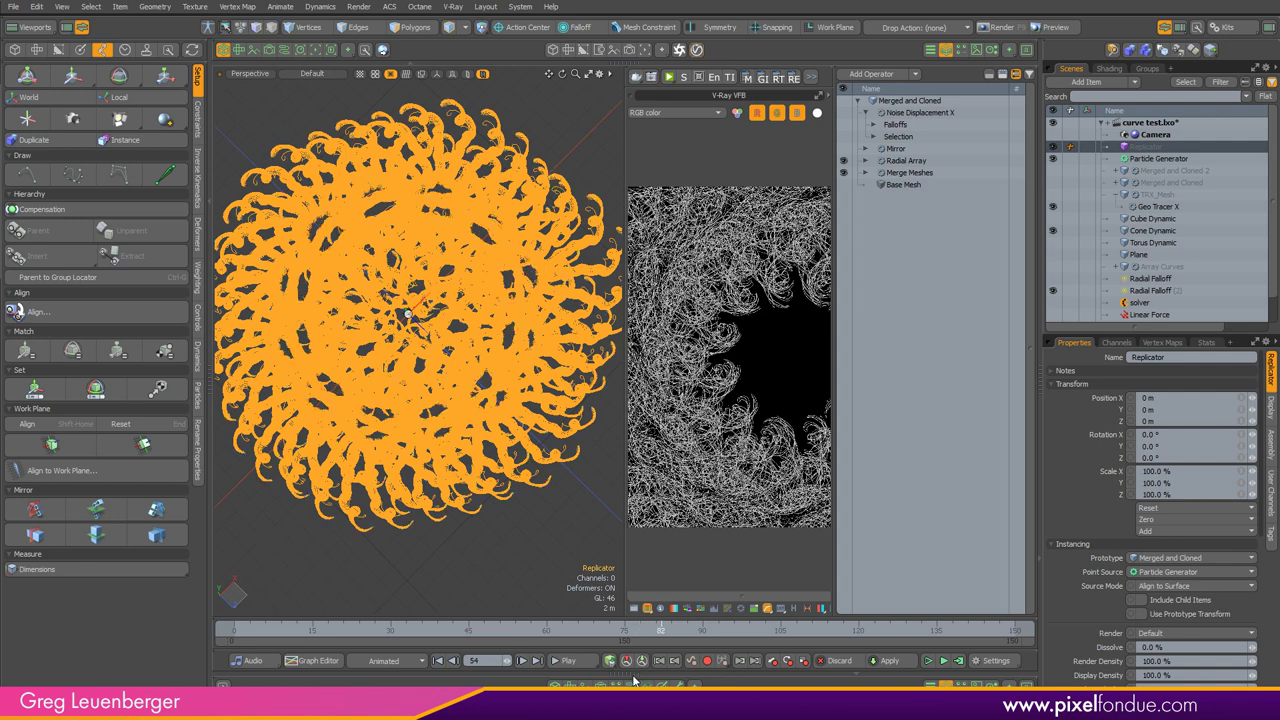
Step: Switch the viewport to the render camera and frame the curling ends of the replicated curves at an angle
{"action": "left_click_drag", "start_coordinate": [428, 532], "coordinate": [463, 458], "text": "alt"}
{"action": "key", "text": "KP_Divide"}
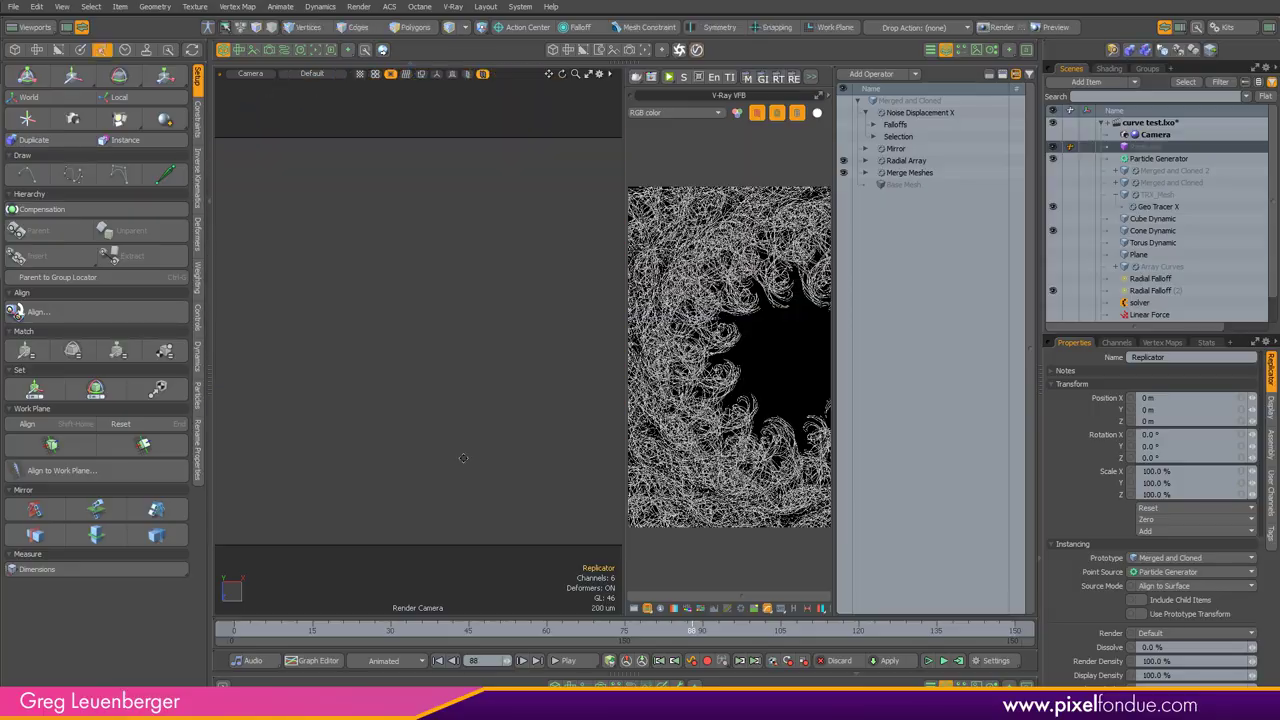
{"action": "scroll", "coordinate": [463, 458], "scroll_direction": "down", "scroll_amount": 2}
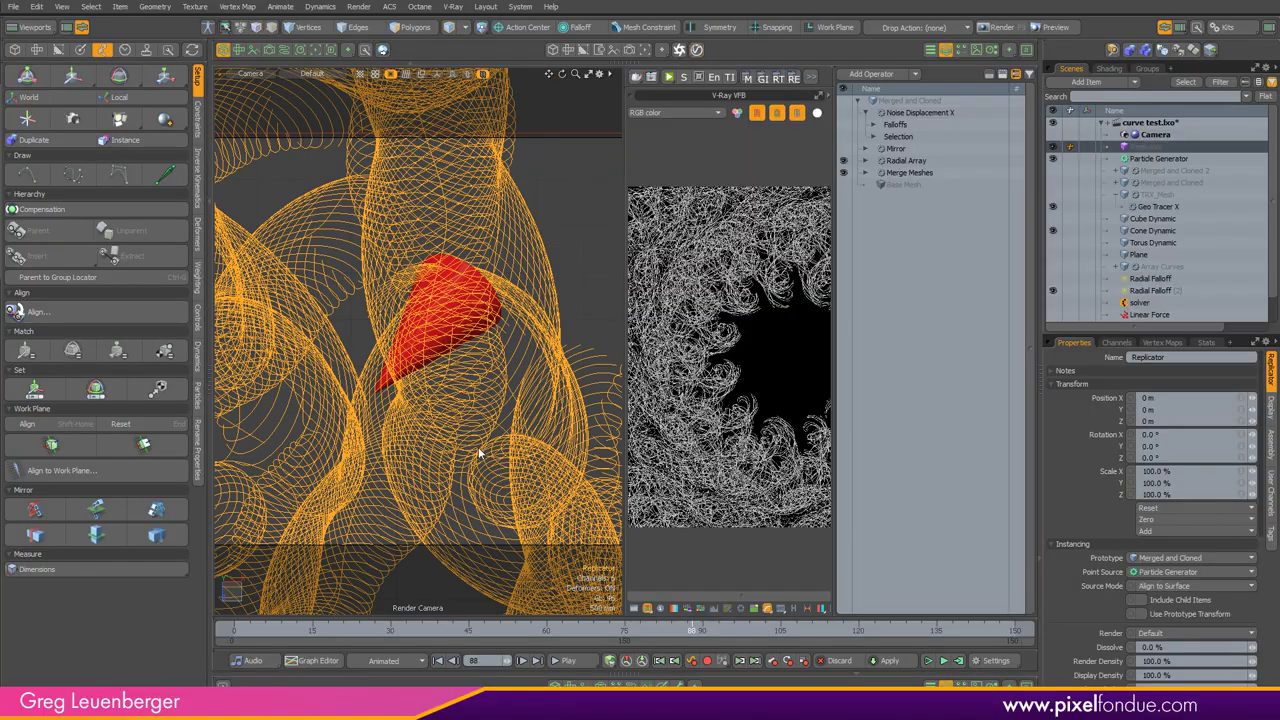
{"action": "scroll", "coordinate": [463, 458], "scroll_direction": "down", "scroll_amount": 5}
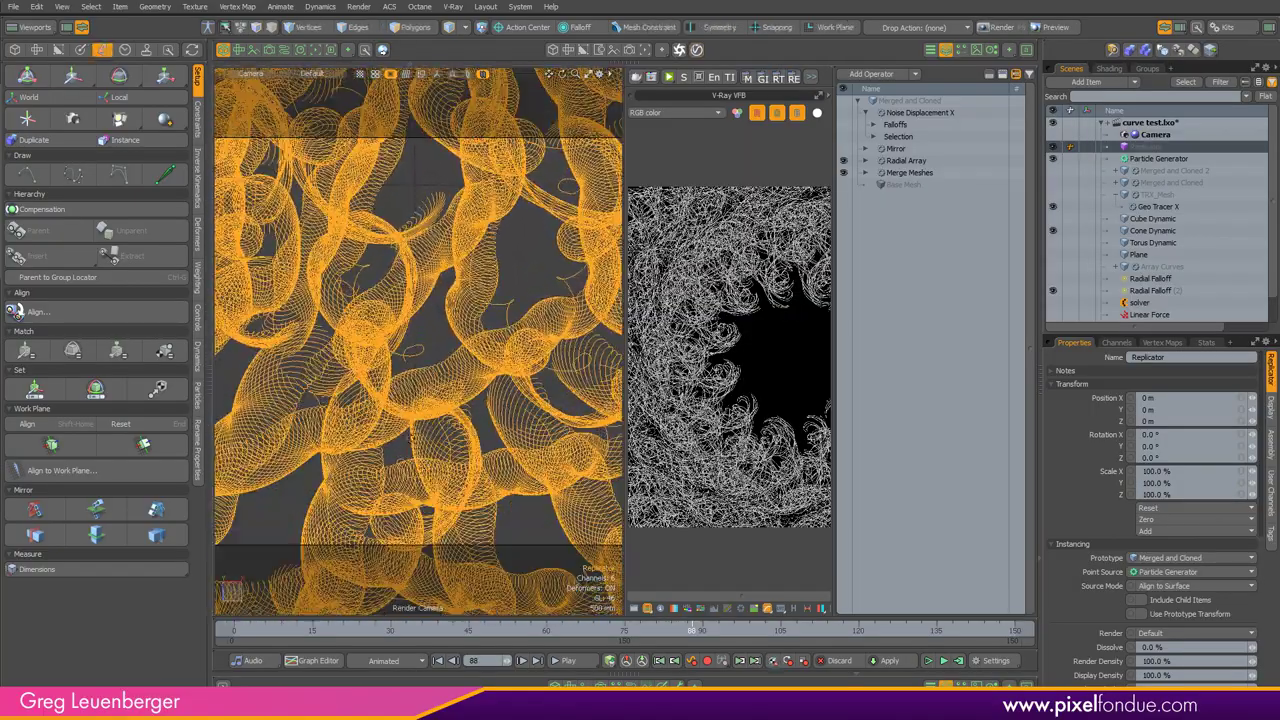
{"action": "left_click_drag", "start_coordinate": [412, 293], "coordinate": [513, 372], "text": "alt"}
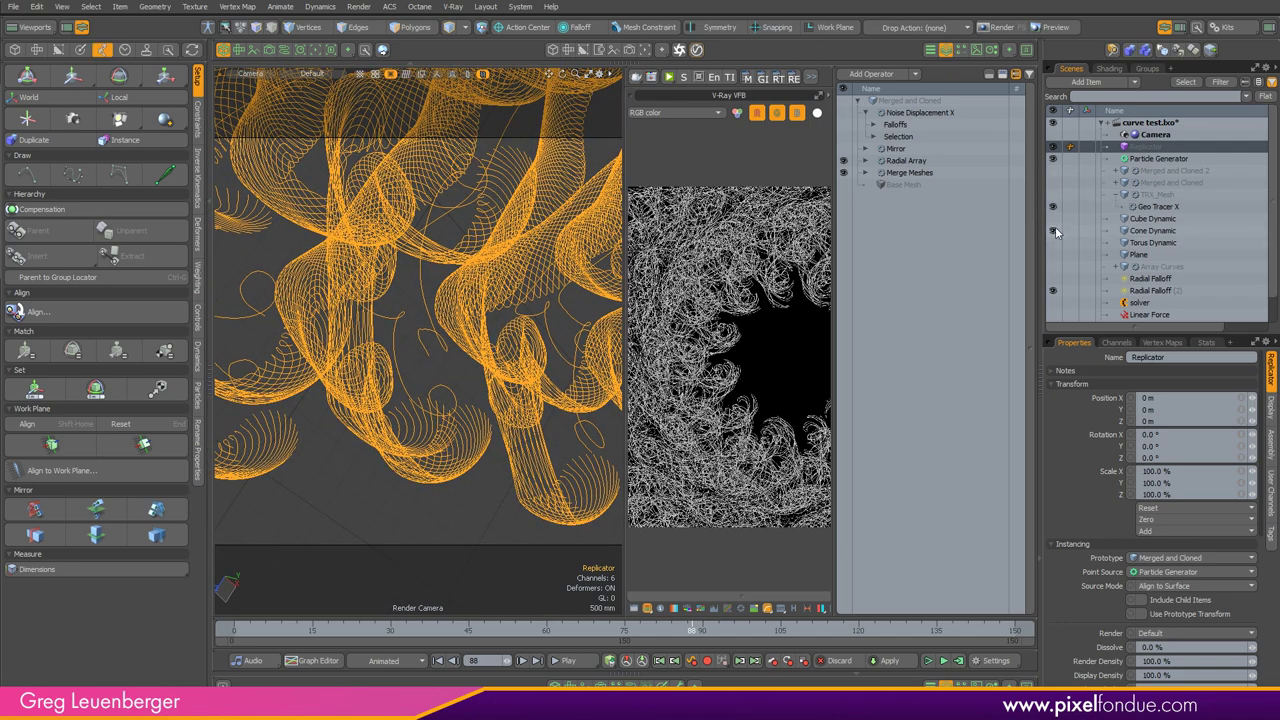
Step: Hide the Cone Dynamic mesh and start the V-Ray render in a widened frame buffer
{"action": "left_click", "coordinate": [962, 51]}
{"action": "left_click", "coordinate": [960, 51]}
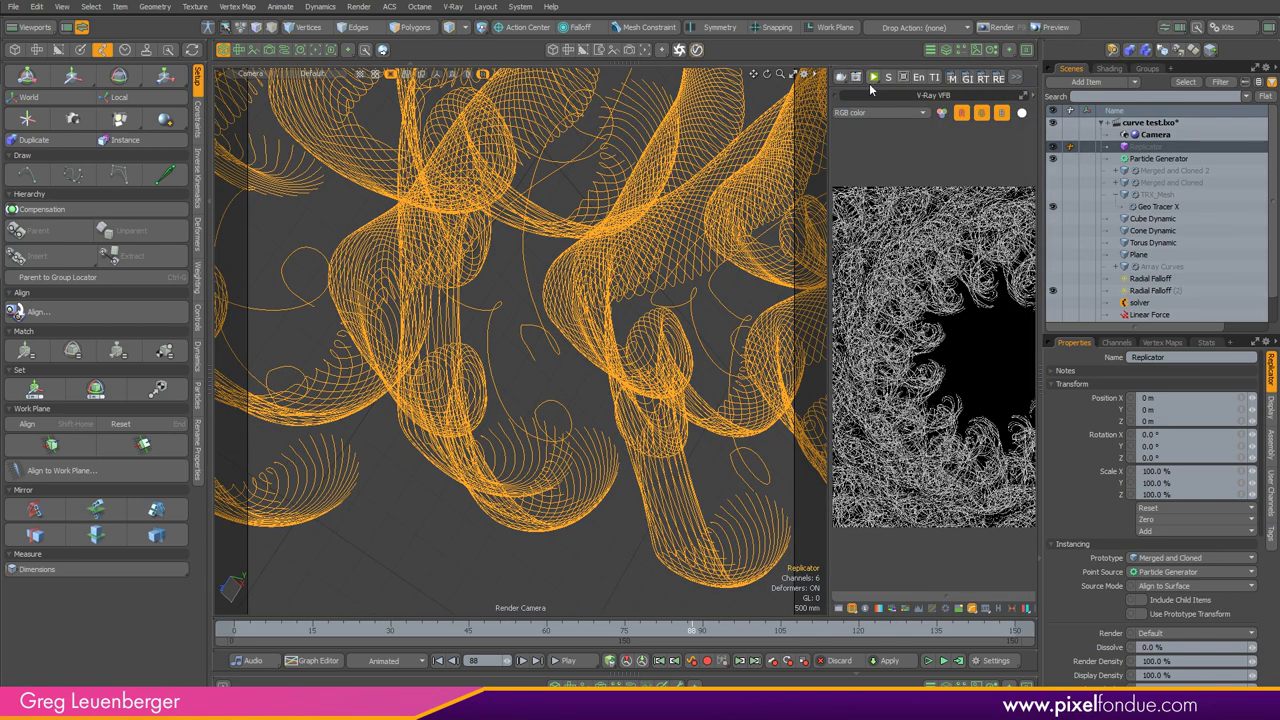
{"action": "left_click_drag", "start_coordinate": [827, 107], "coordinate": [457, 107]}
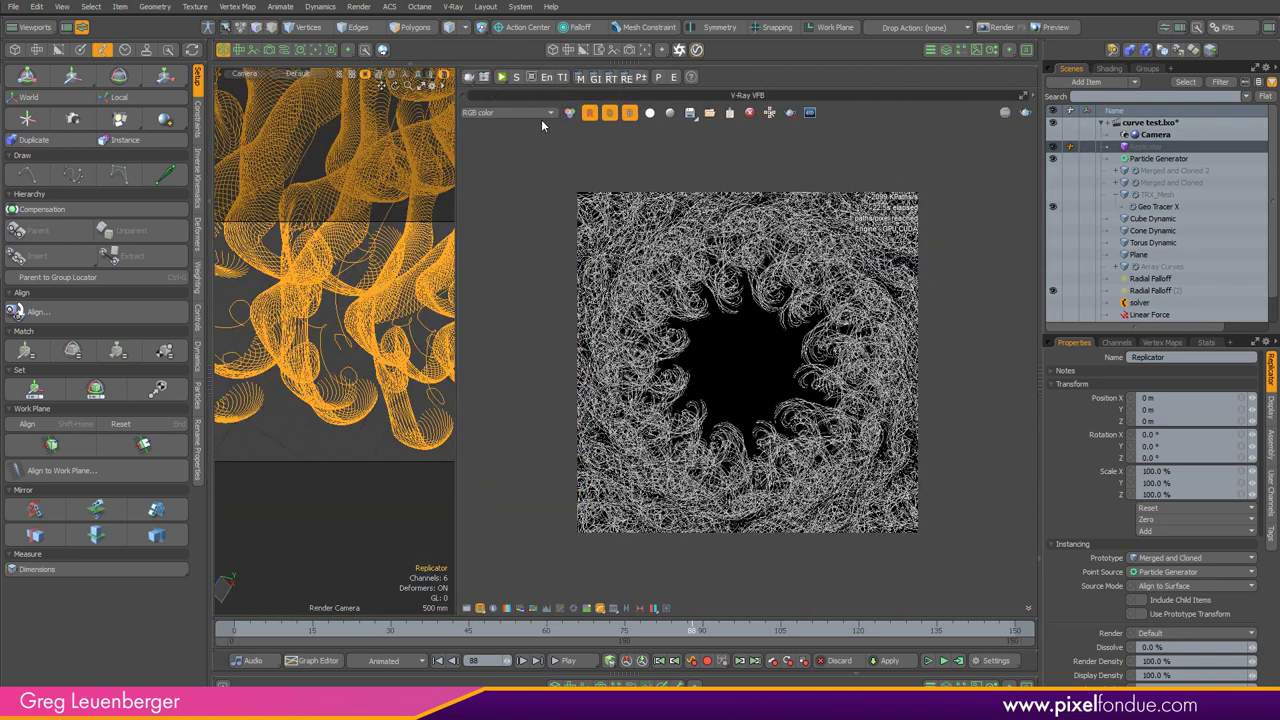
{"action": "left_click", "coordinate": [501, 77]}
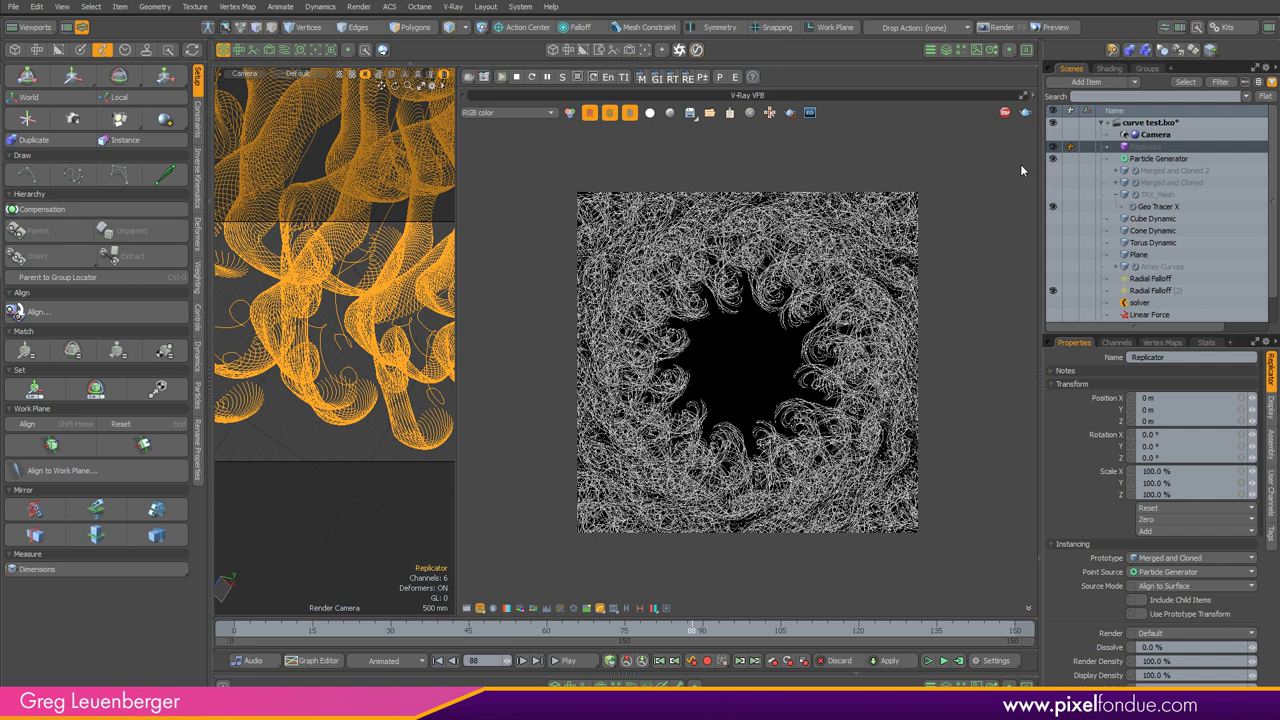
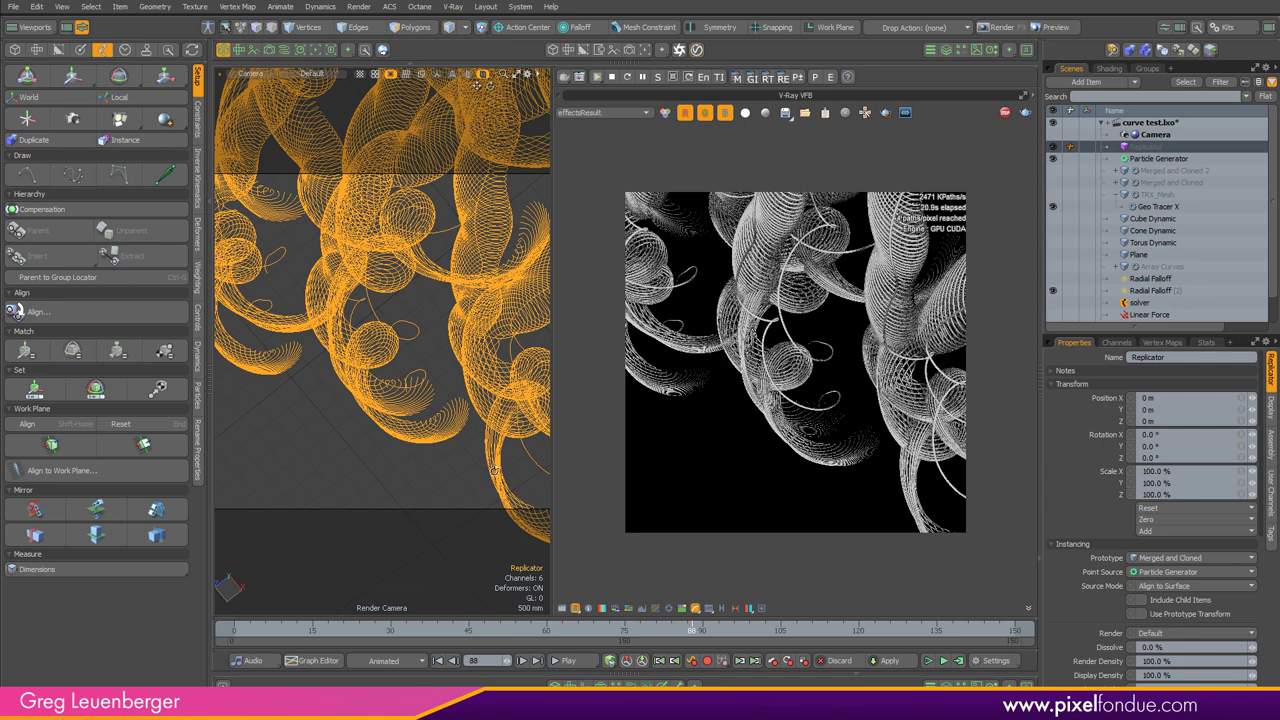
Step: Pull the camera back to frame the whole replicated rosette and set the Particle Generator's type to Array
{"action": "left_click_drag", "start_coordinate": [462, 296], "coordinate": [395, 343], "text": "ctrl+alt"}
{"action": "scroll", "coordinate": [477, 168], "scroll_direction": "down", "scroll_amount": 8}
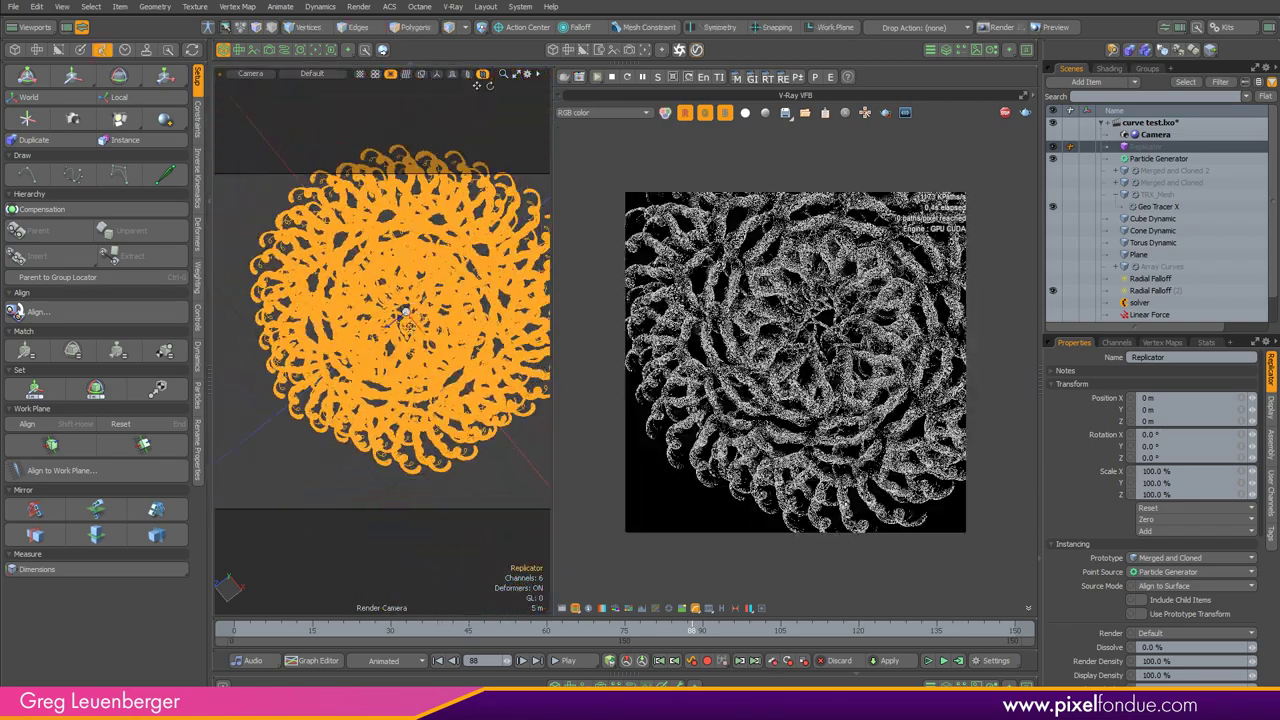
{"action": "left_click", "coordinate": [1158, 159]}
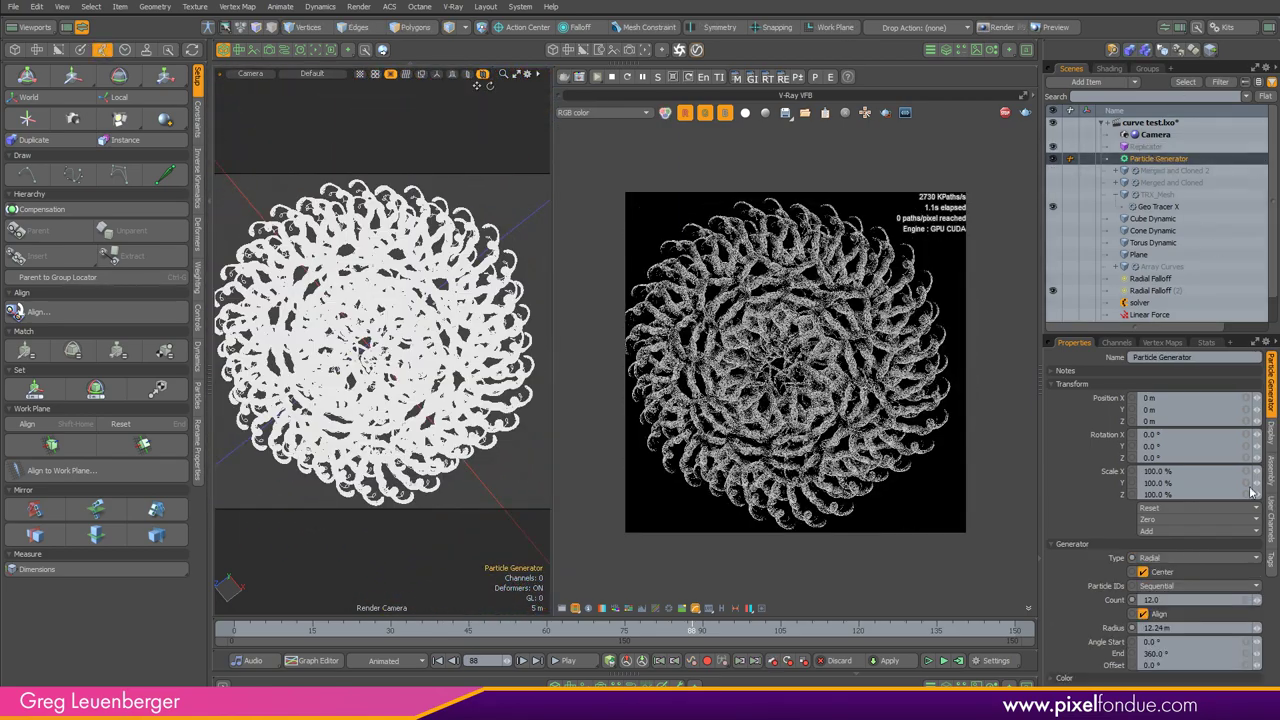
{"action": "left_click", "coordinate": [1165, 557]}
{"action": "left_click", "coordinate": [1160, 543]}
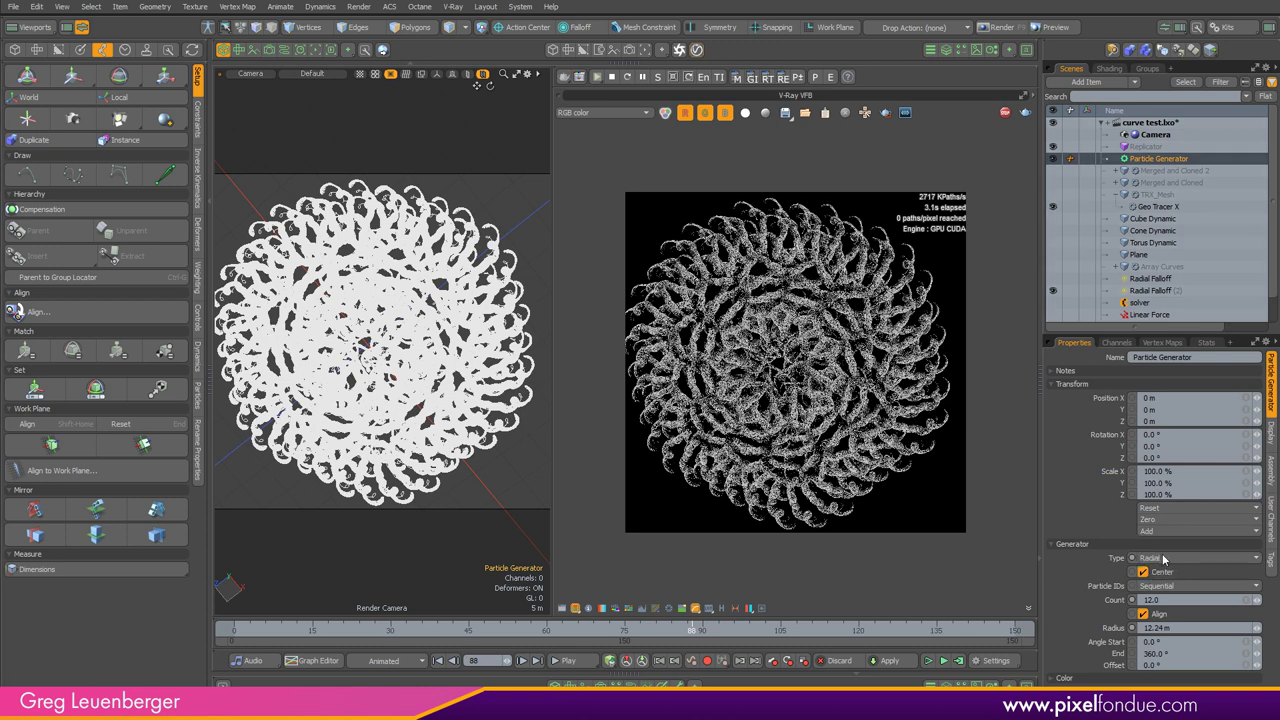
{"action": "left_click_drag", "start_coordinate": [436, 301], "coordinate": [416, 336], "text": "alt"}
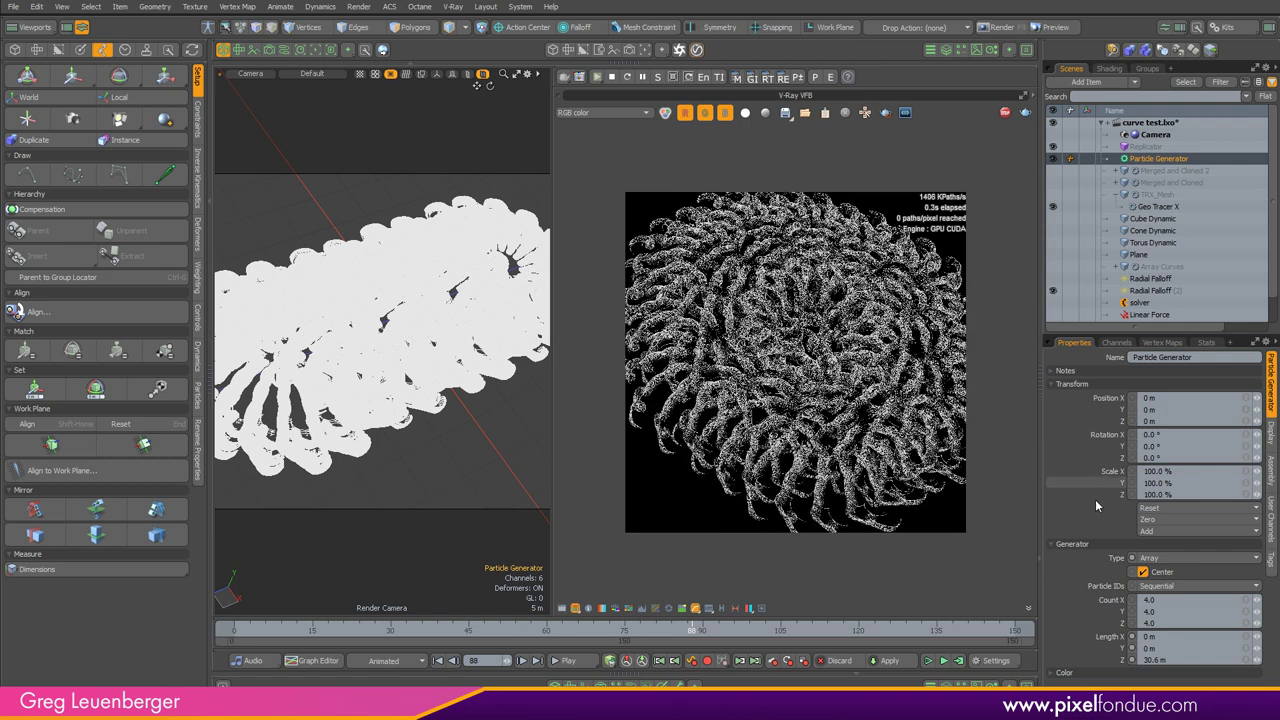
Step: Set the particle array's Y length to 38.8 m with Channel Haul and restart the V-Ray render
{"action": "left_click", "coordinate": [1112, 638]}
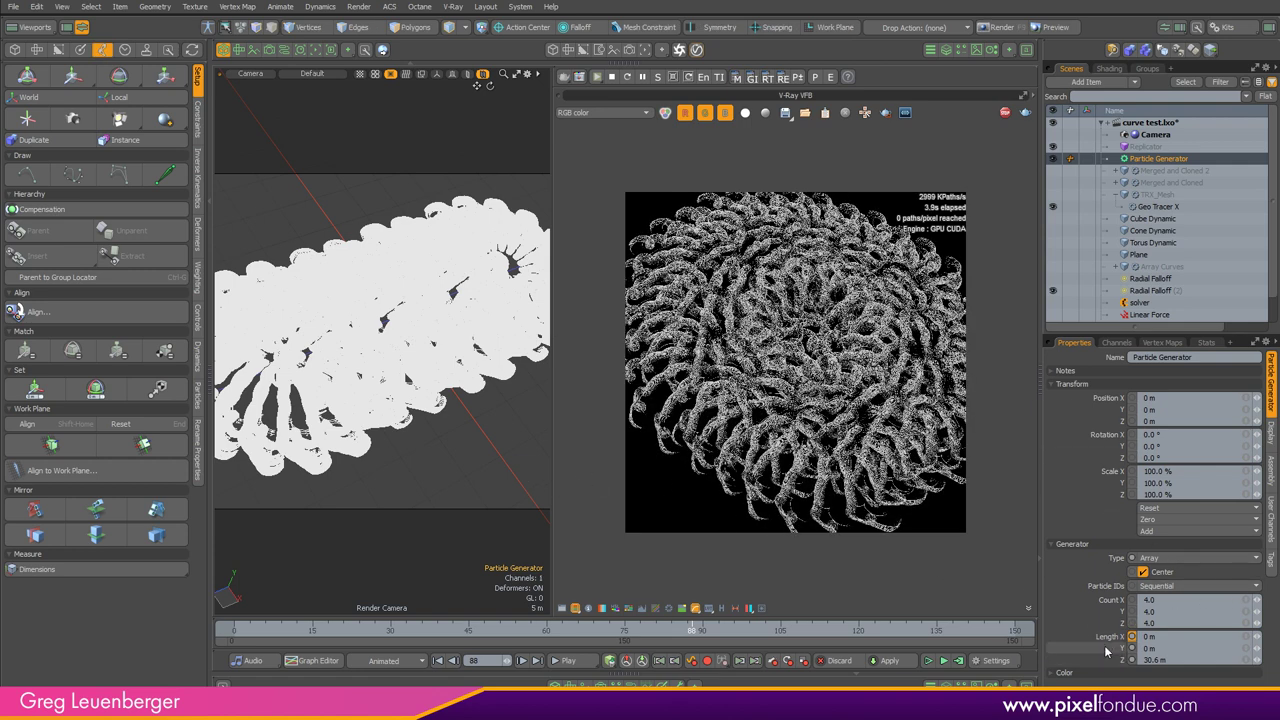
{"action": "key", "text": "c"}
{"action": "left_click_drag", "start_coordinate": [368, 396], "coordinate": [446, 467]}
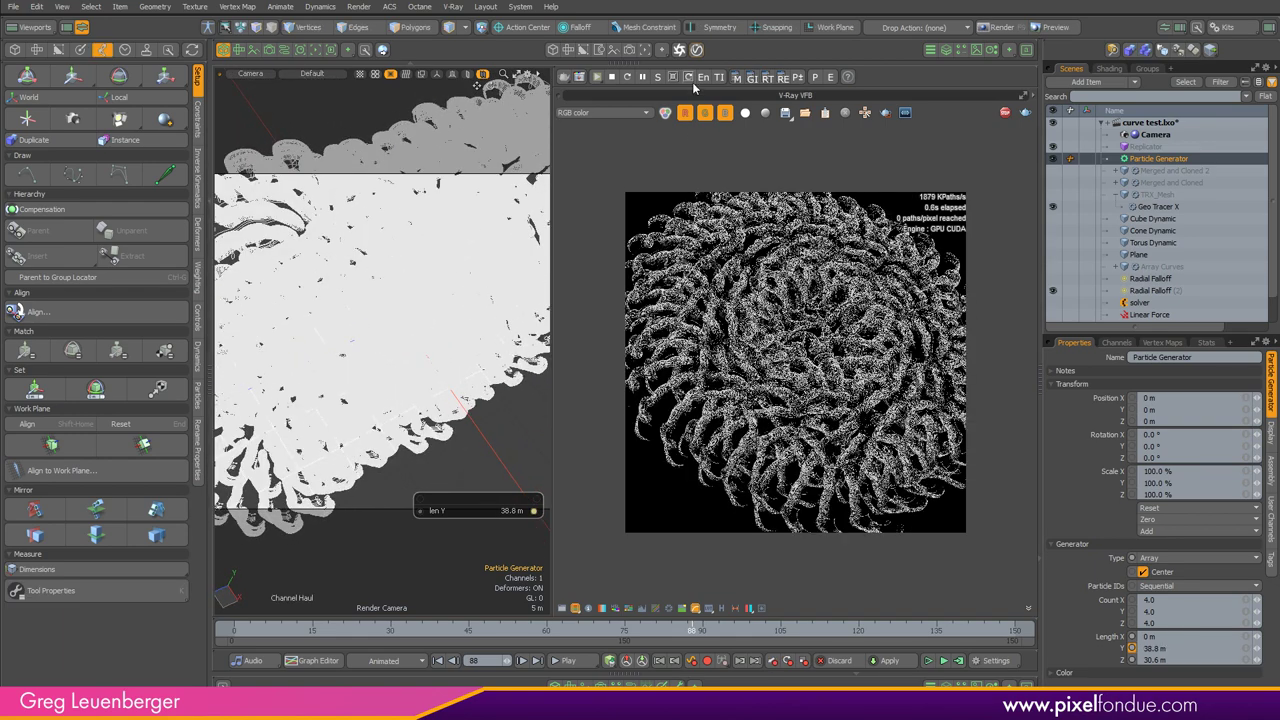
{"action": "left_click", "coordinate": [628, 78]}
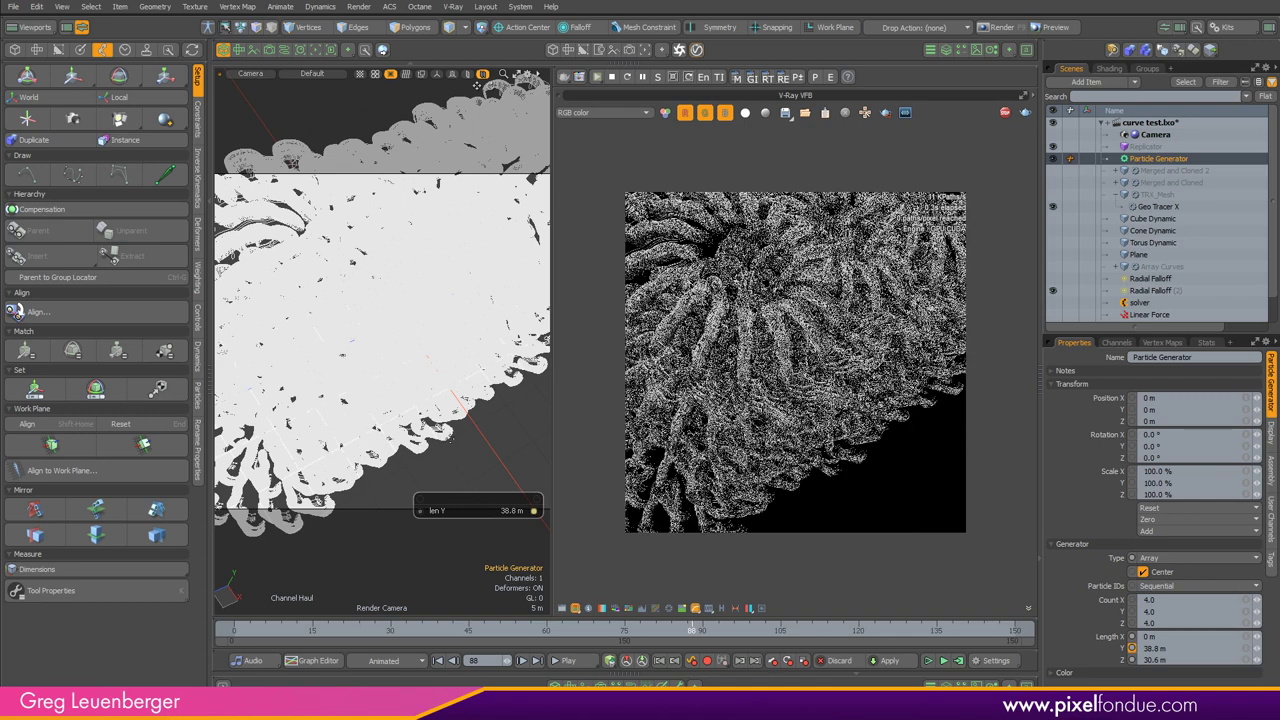
Step: Orbit the camera to the edge of the array and examine the rendered curls up close in a widened frame buffer
{"action": "left_click_drag", "start_coordinate": [438, 471], "coordinate": [482, 358], "text": "alt"}
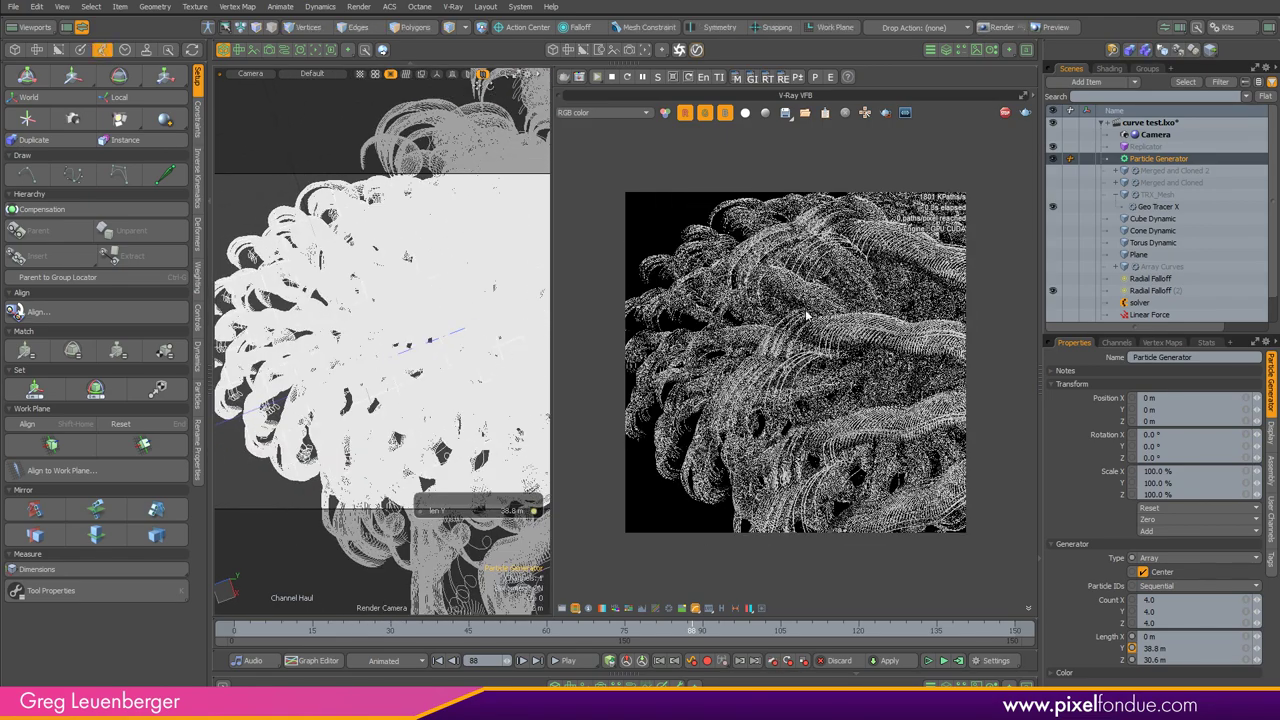
{"action": "left_click_drag", "start_coordinate": [551, 452], "coordinate": [403, 455]}
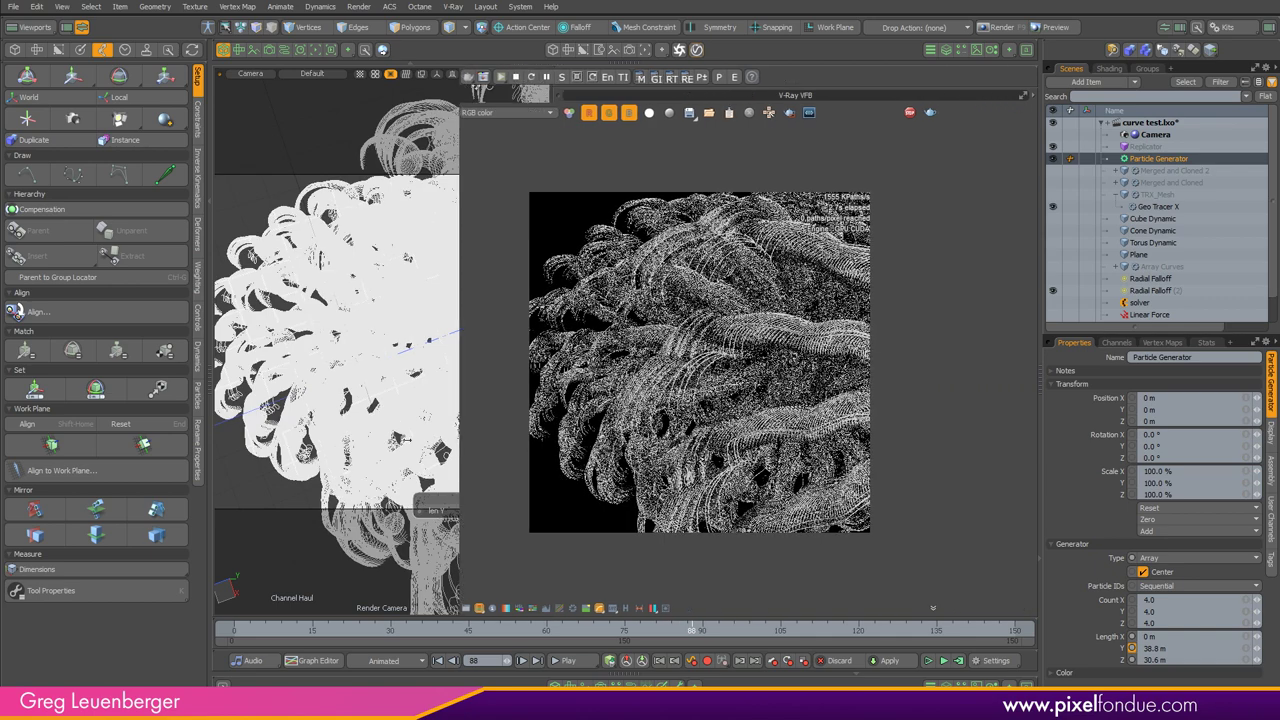
{"action": "scroll", "coordinate": [747, 435], "scroll_direction": "up", "scroll_amount": 4}
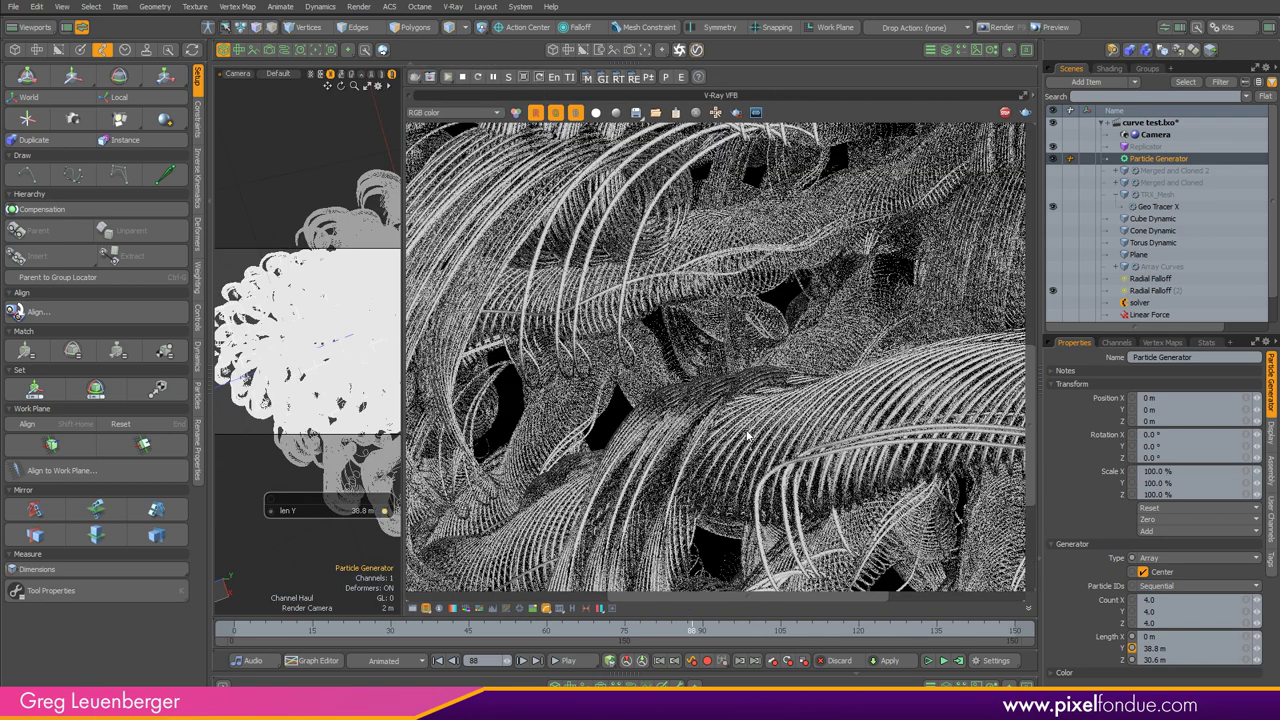
{"action": "scroll", "coordinate": [747, 435], "scroll_direction": "down", "scroll_amount": 4}
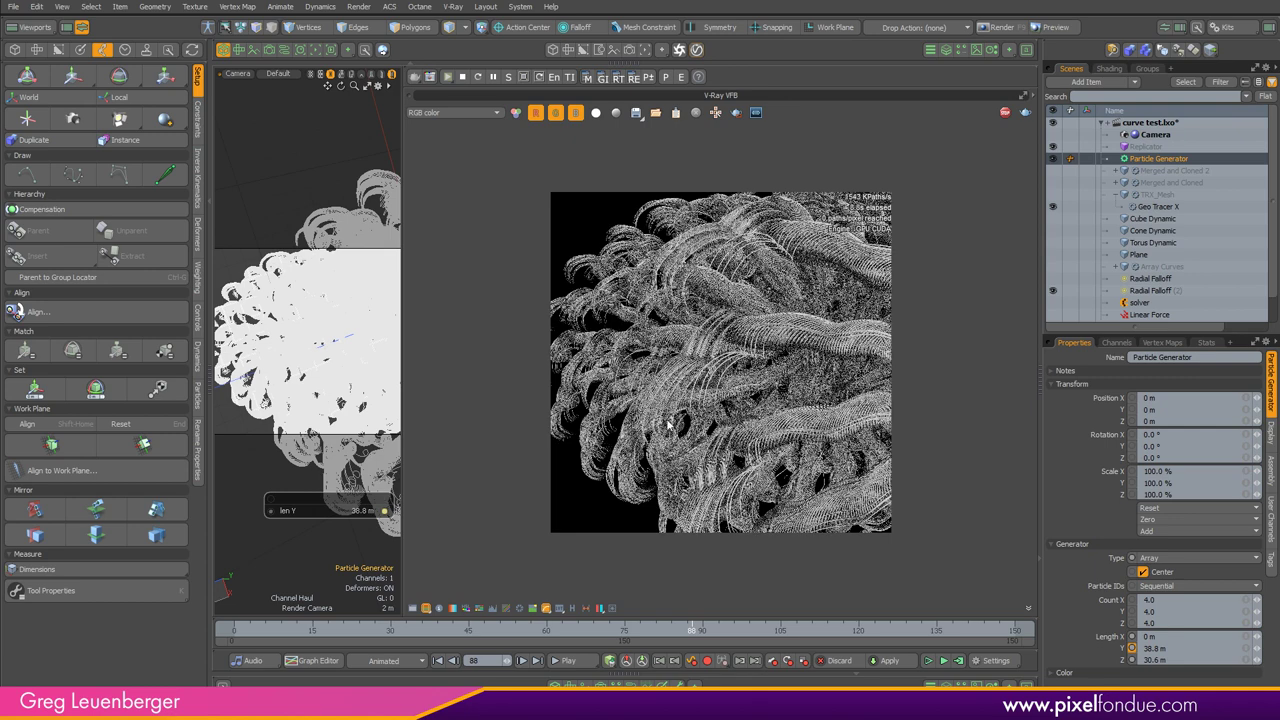
Step: Drop Channel Haul, close the V-Ray frame buffer area and view the whole replicated array in a full-width Perspective viewport
{"action": "key", "text": "space"}
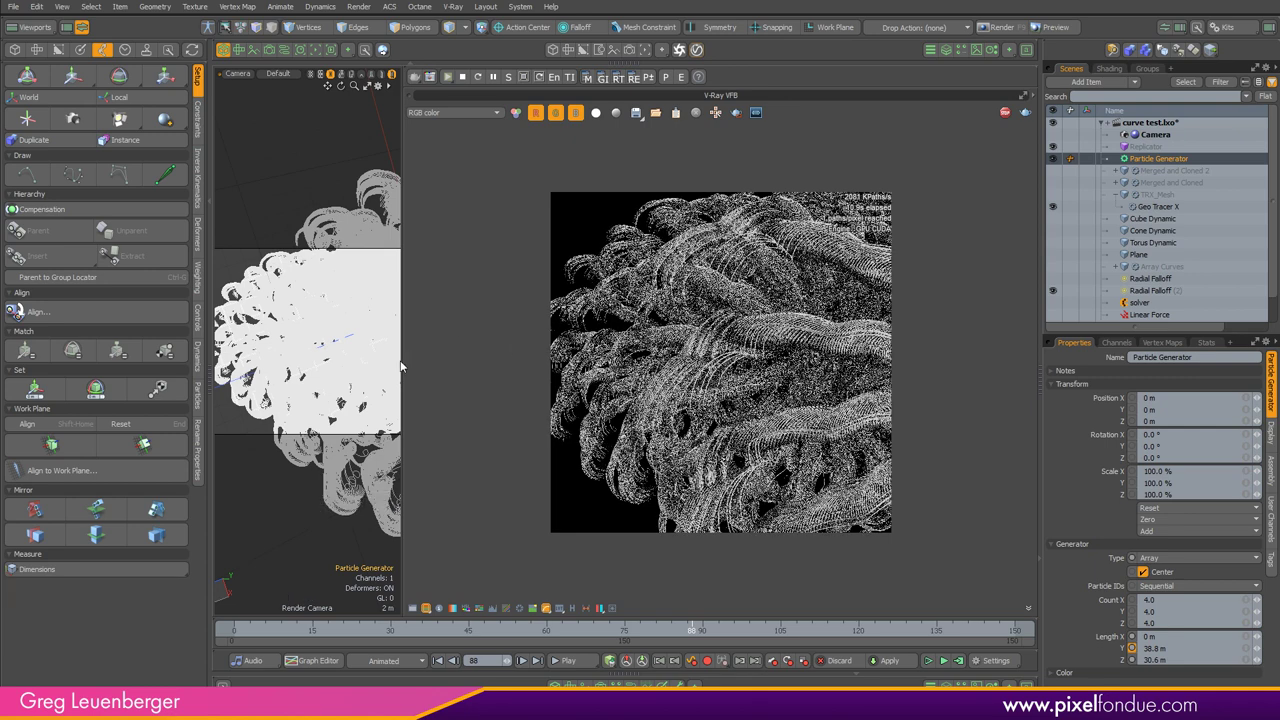
{"action": "left_click", "coordinate": [399, 370]}
{"action": "left_click_drag", "start_coordinate": [403, 374], "coordinate": [623, 372]}
{"action": "left_click", "coordinate": [283, 120]}
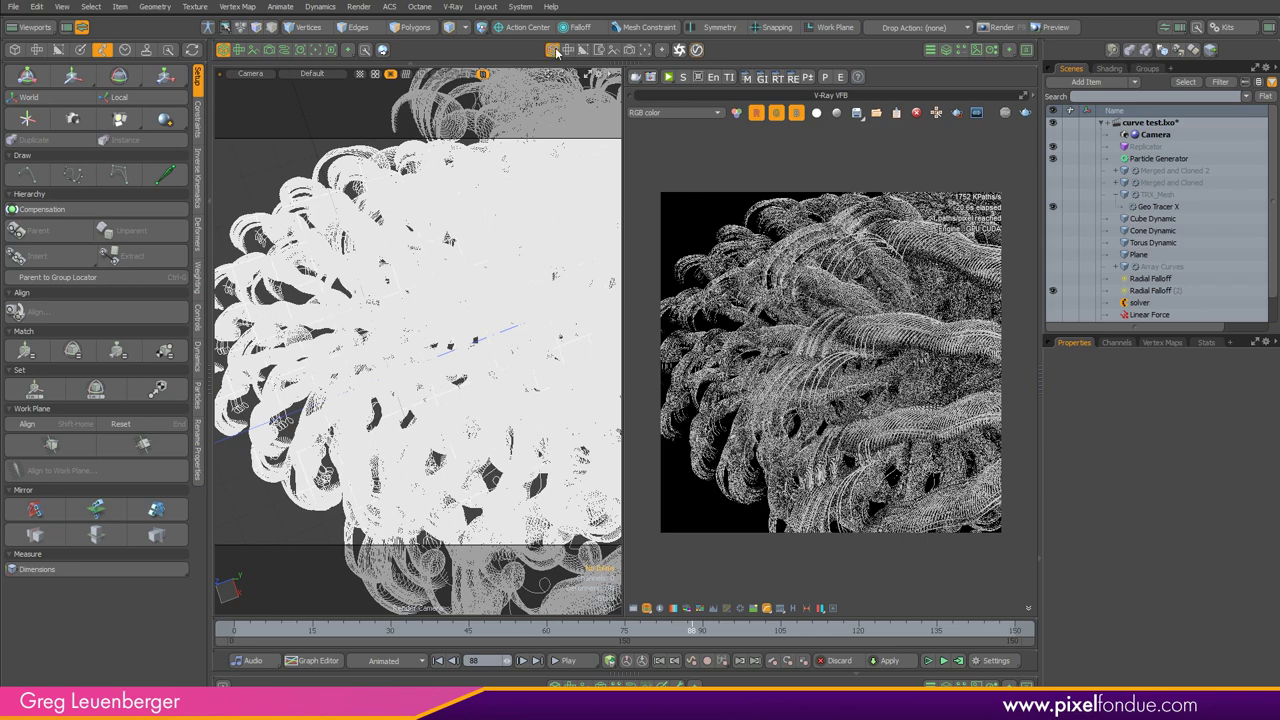
{"action": "left_click", "coordinate": [223, 50]}
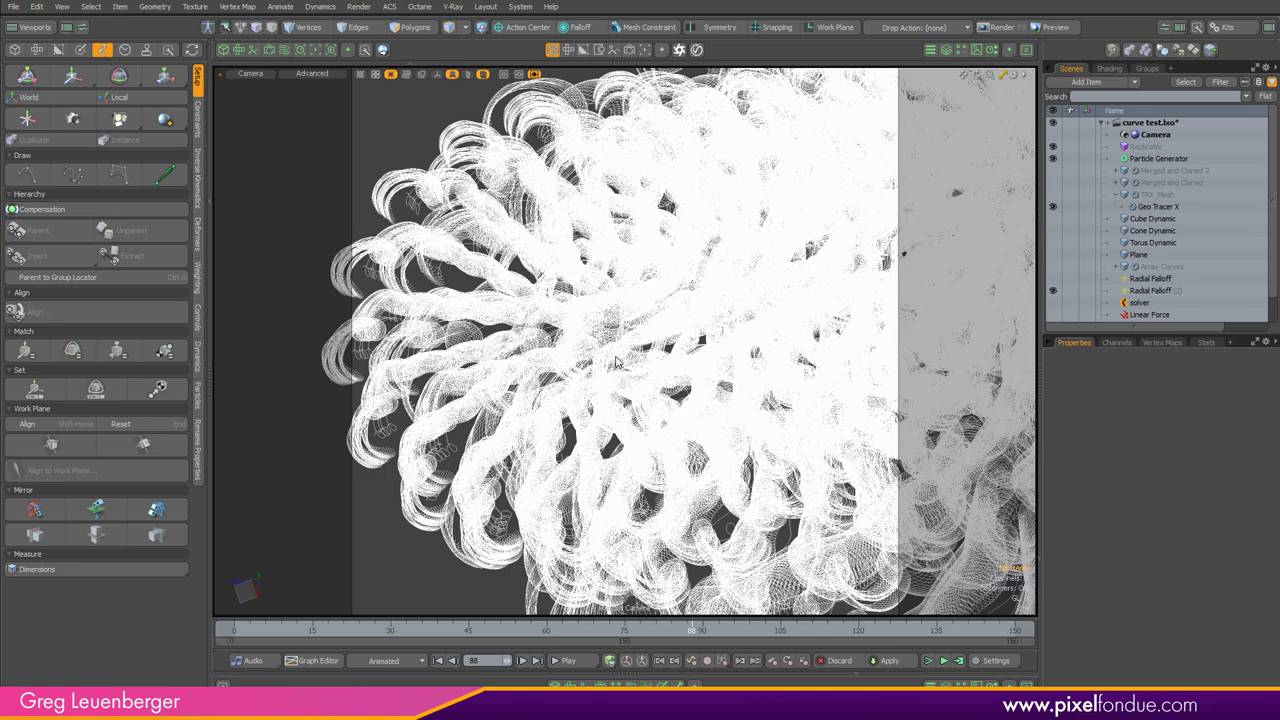
{"action": "left_click", "coordinate": [668, 291]}
{"action": "scroll", "coordinate": [686, 237], "scroll_direction": "down", "scroll_amount": 3}
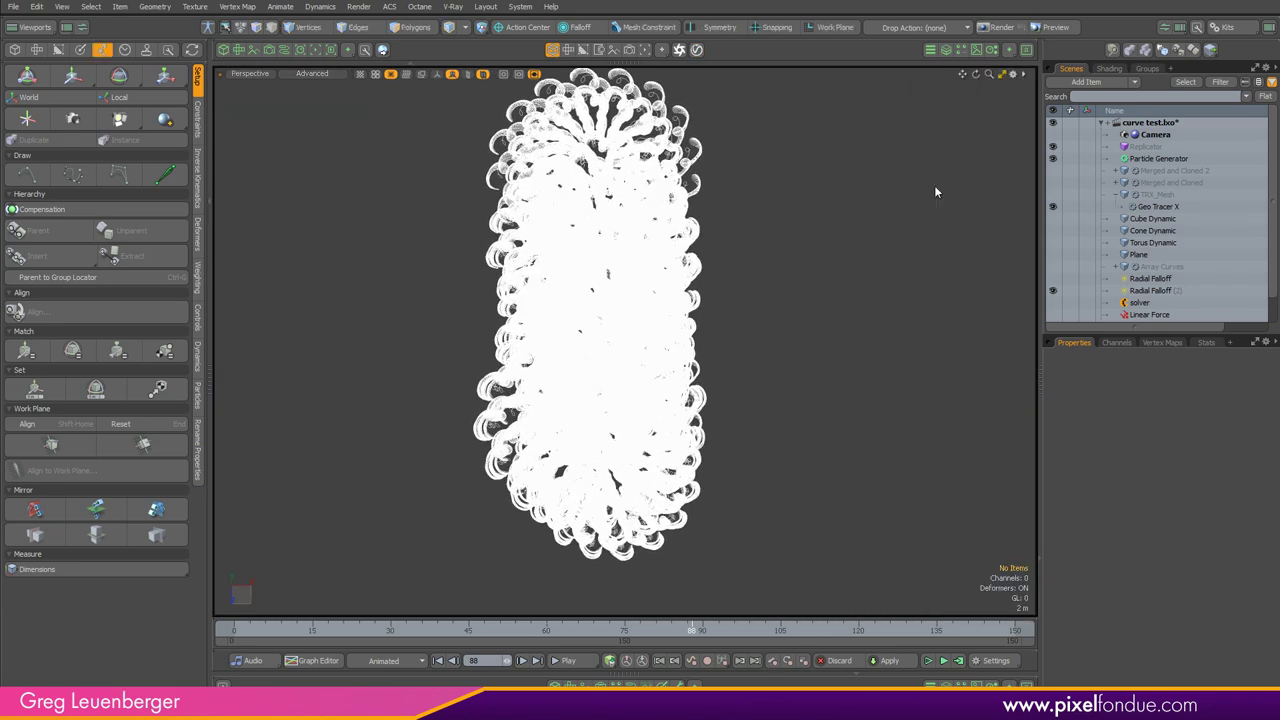
Step: Hide the Replicator and Particle Generator, collapse TRX_Mesh, then show the Array Curves mesh and frame it
{"action": "left_click", "coordinate": [1053, 159]}
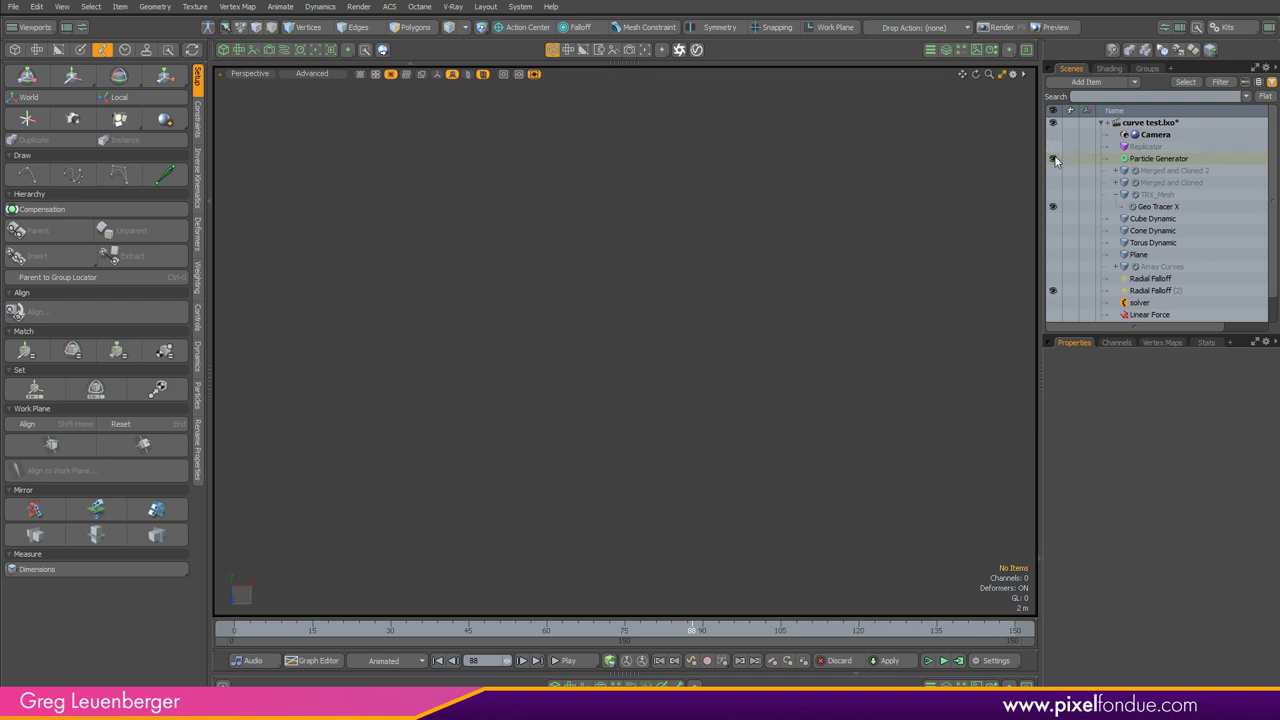
{"action": "left_click", "coordinate": [1158, 196]}
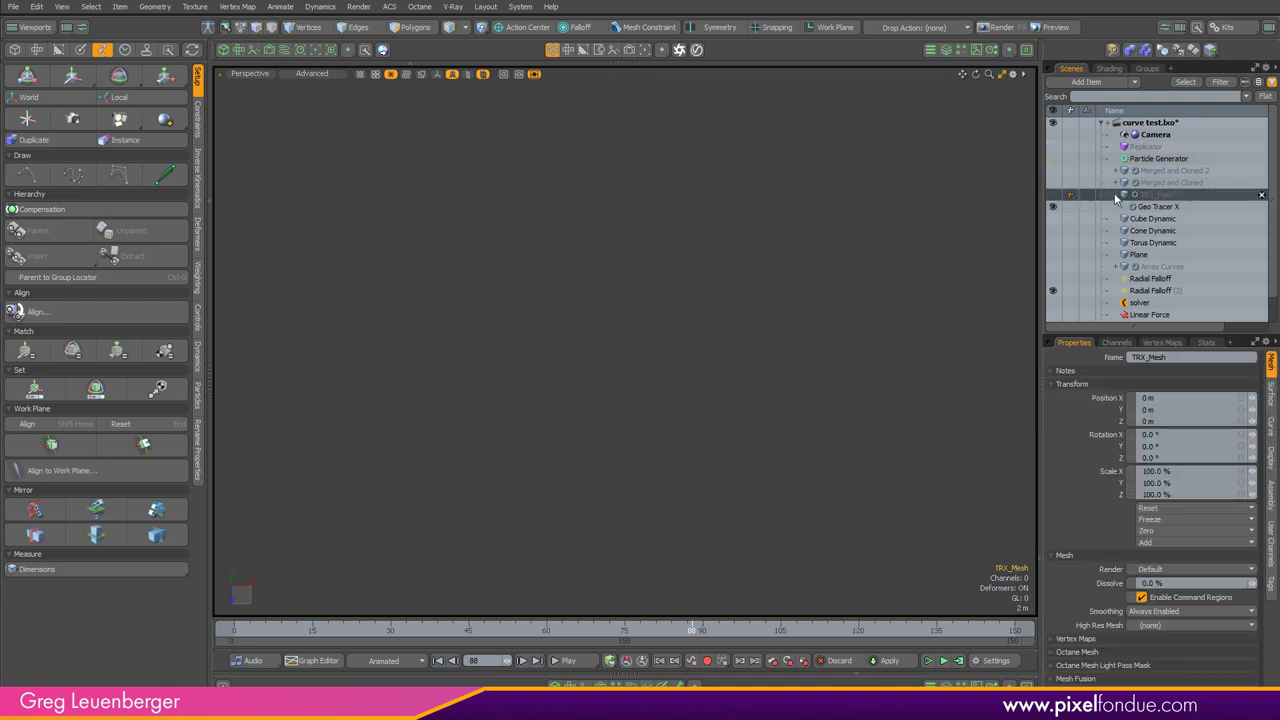
{"action": "left_click", "coordinate": [1117, 195]}
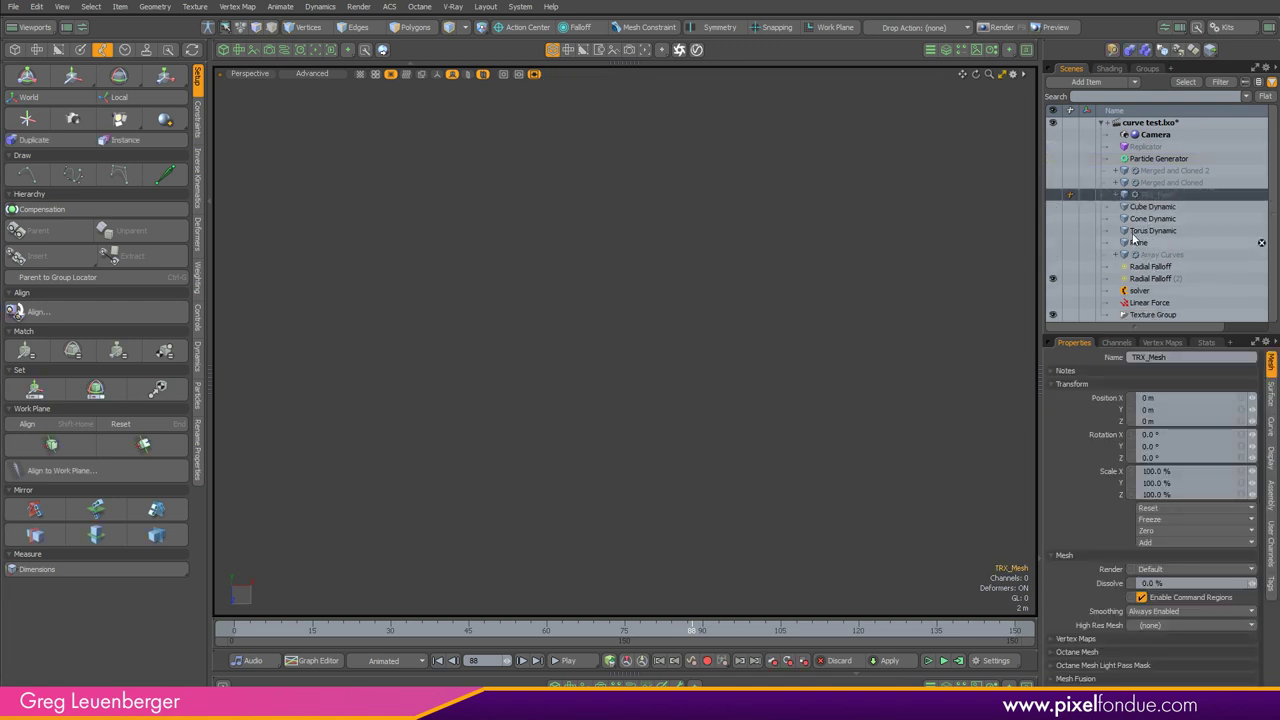
{"action": "left_click", "coordinate": [1156, 256]}
{"action": "left_click", "coordinate": [1052, 255]}
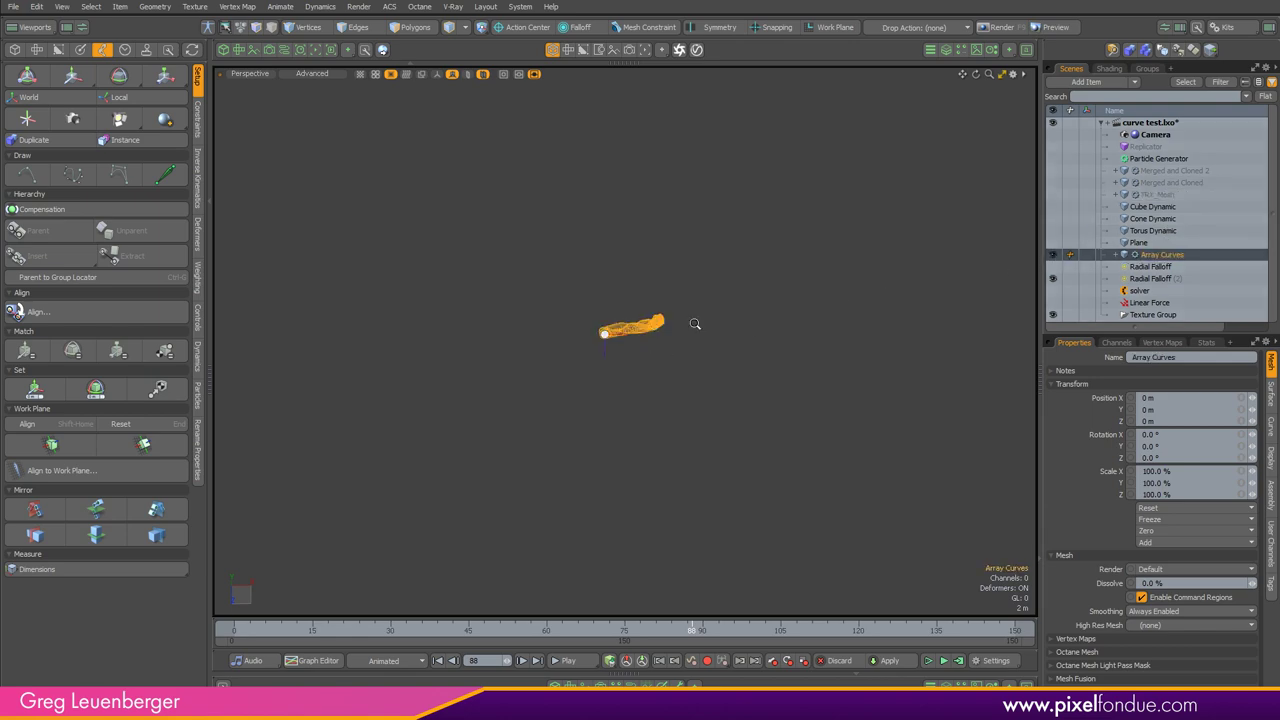
{"action": "key", "text": "a"}
Step: Make the Merged and Cloned mesh visible with its mesh operations expanded, and fit it in the viewport
{"action": "left_click", "coordinate": [1161, 196]}
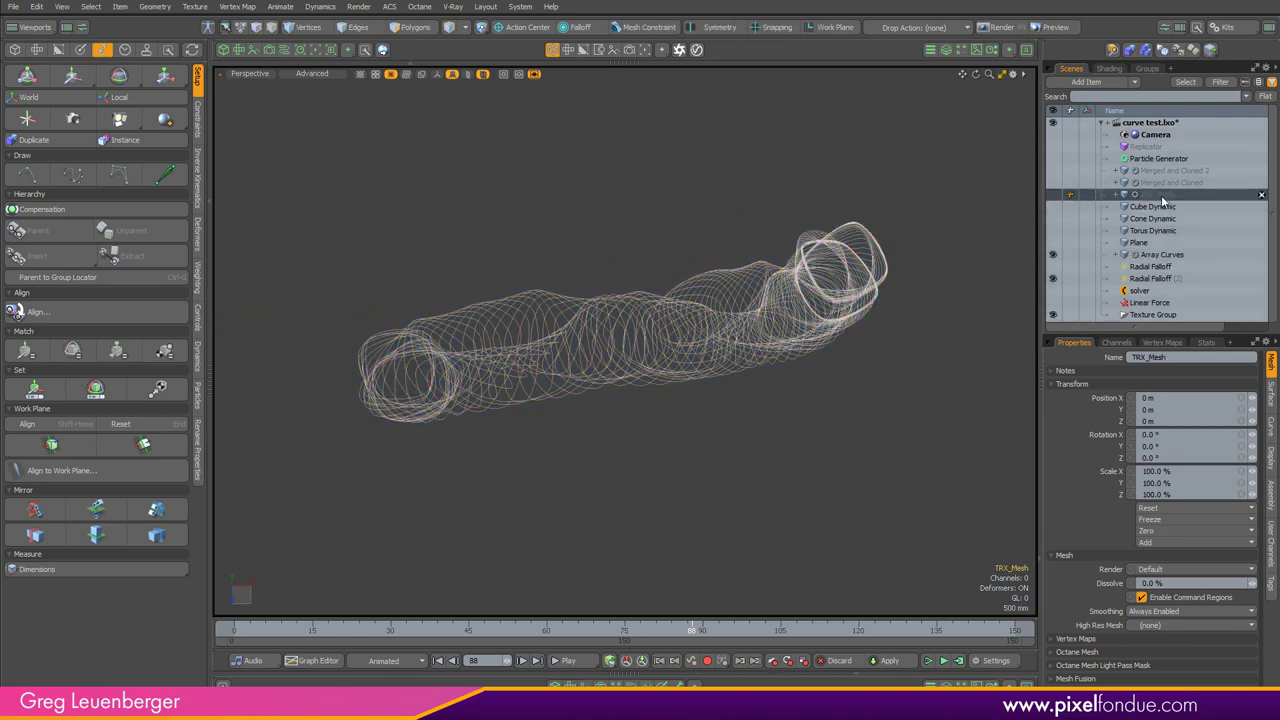
{"action": "left_click", "coordinate": [1168, 184]}
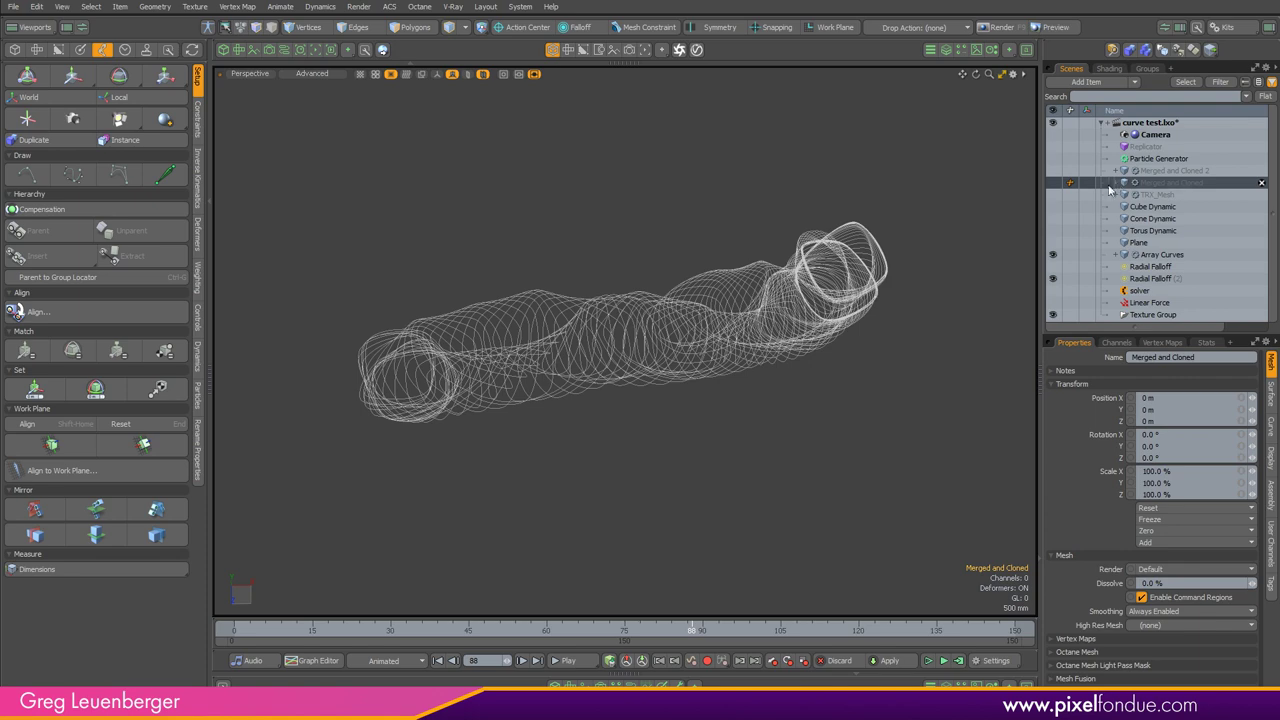
{"action": "left_click", "coordinate": [1115, 185]}
{"action": "left_click", "coordinate": [1053, 184]}
{"action": "key", "text": "a"}
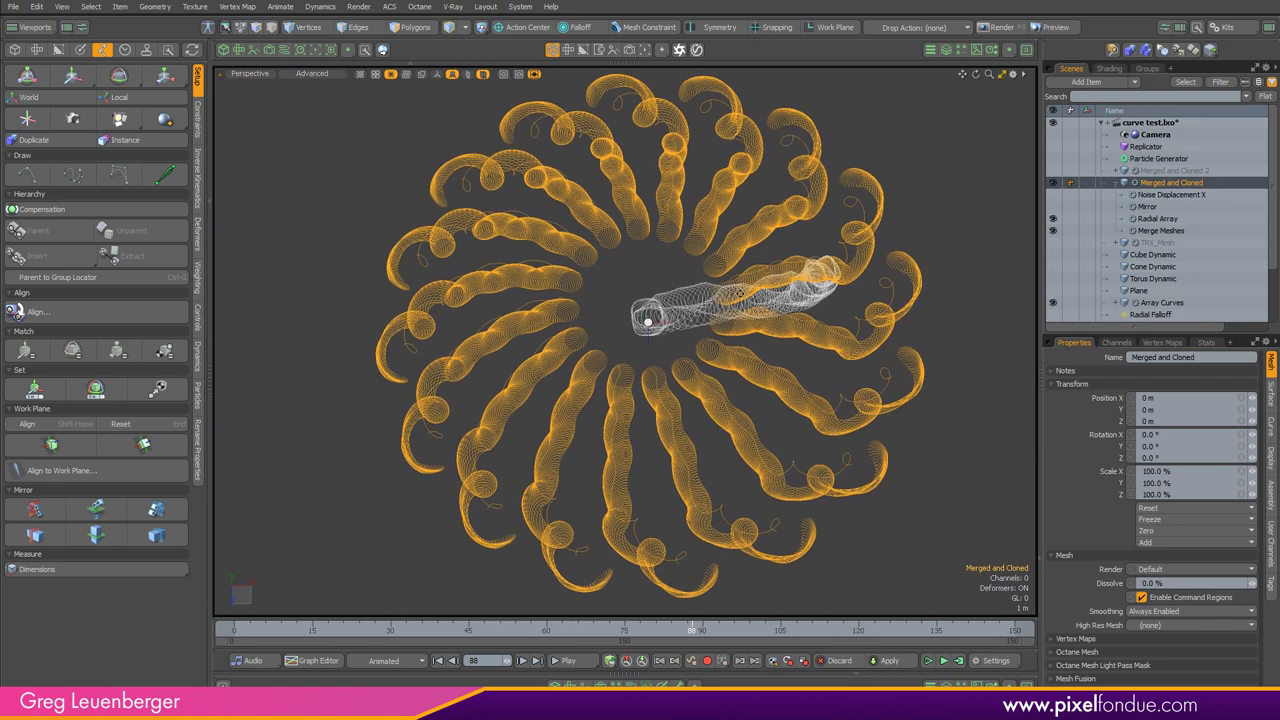
Step: Replace TRX_Mesh with Array Curves as the source of the Merge Meshes operation on Merged and Cloned
{"action": "left_click", "coordinate": [1156, 233]}
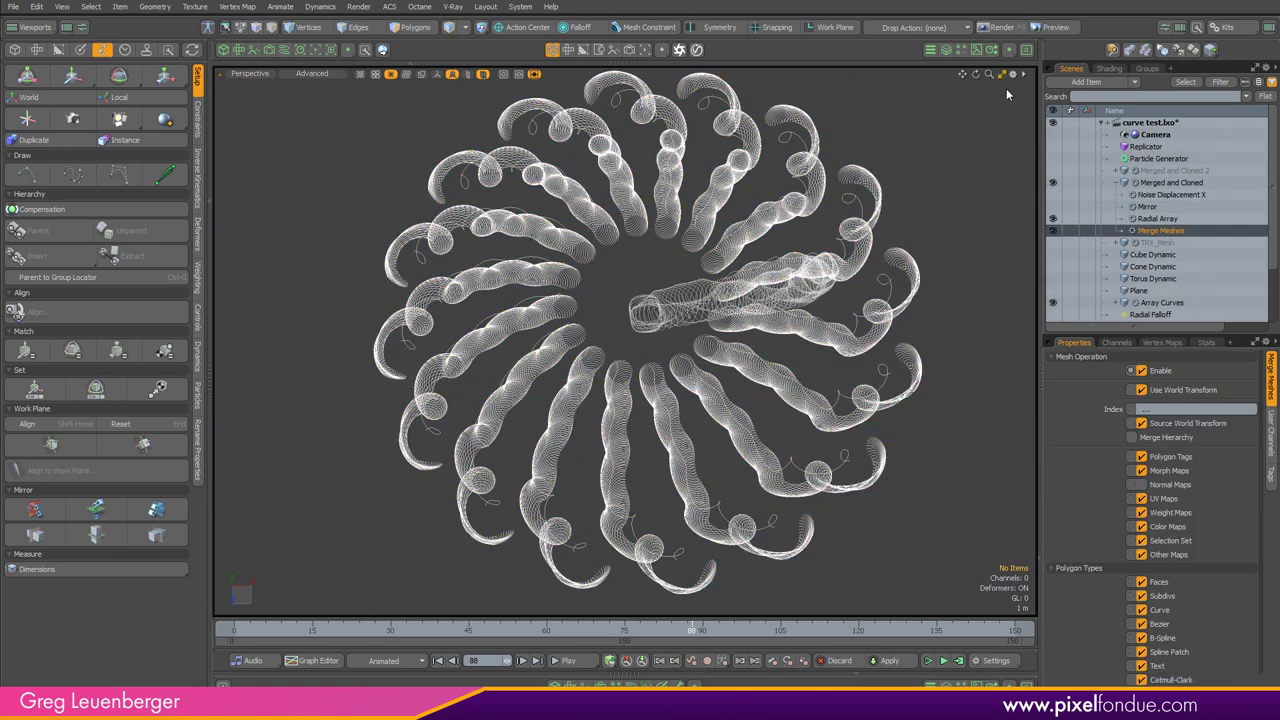
{"action": "left_click", "coordinate": [946, 50]}
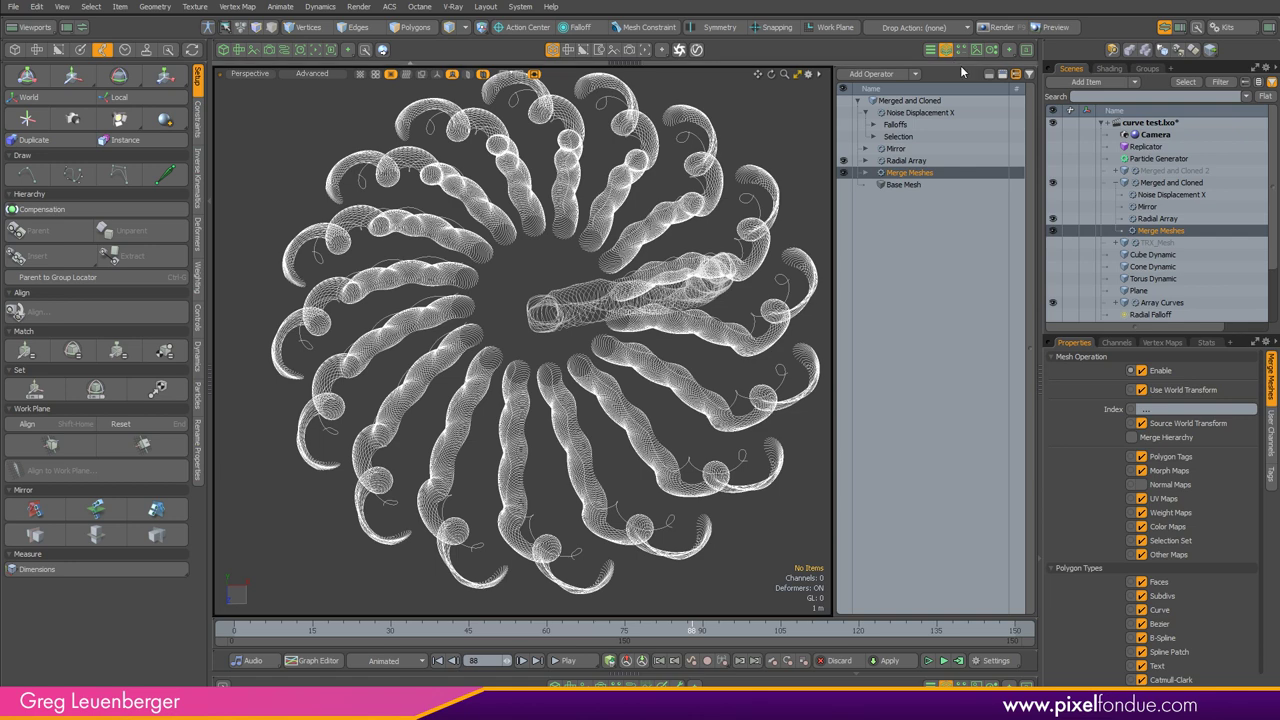
{"action": "left_click", "coordinate": [866, 174]}
{"action": "left_click", "coordinate": [921, 196]}
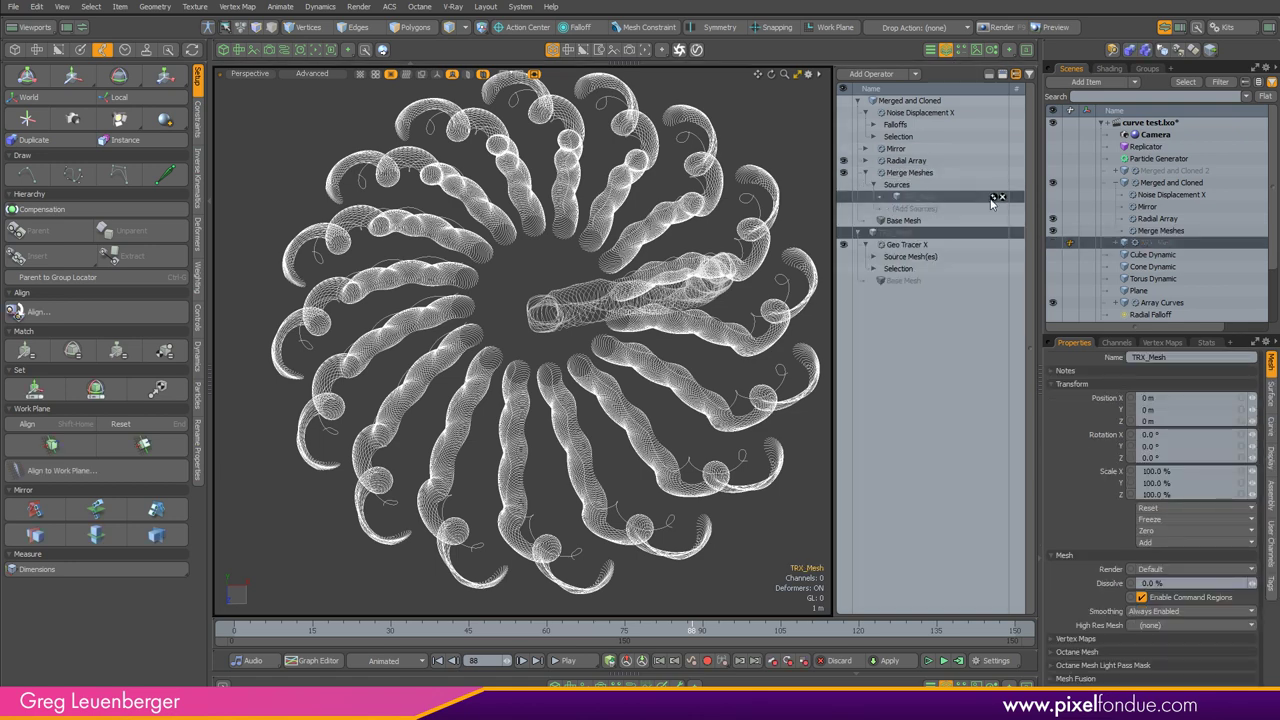
{"action": "left_click", "coordinate": [1003, 197]}
{"action": "left_click", "coordinate": [928, 197]}
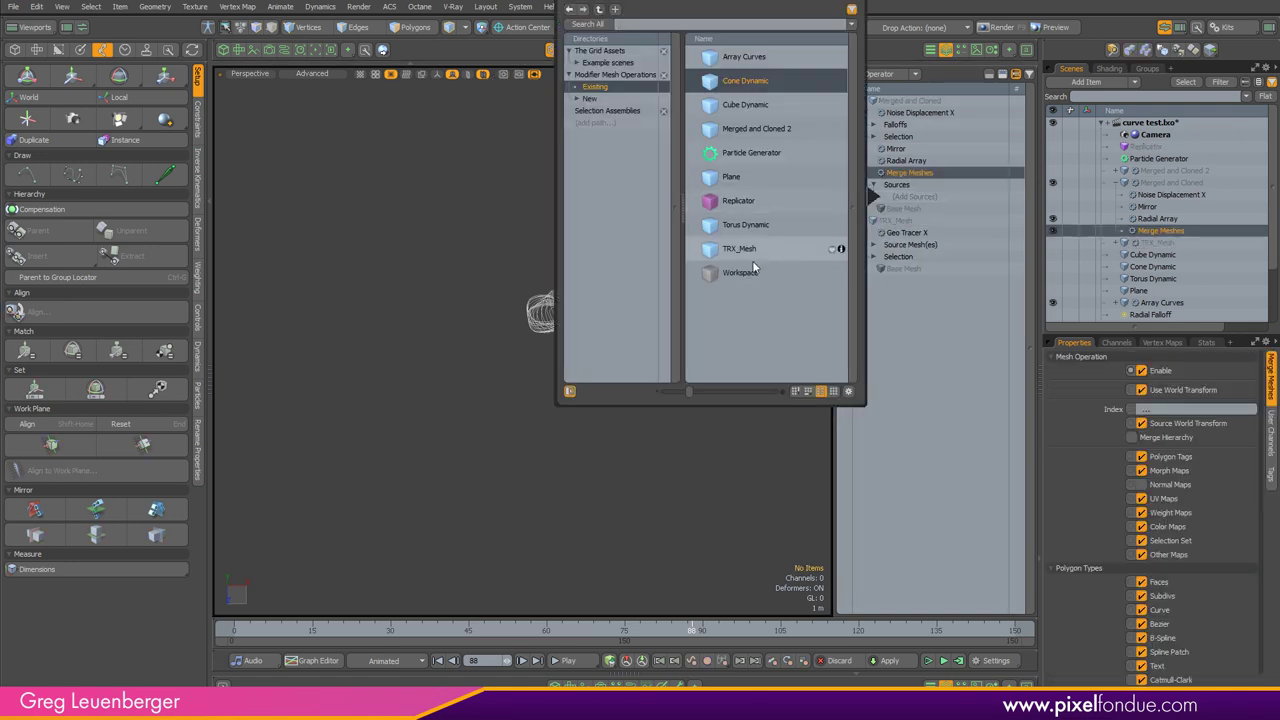
{"action": "left_click", "coordinate": [748, 57]}
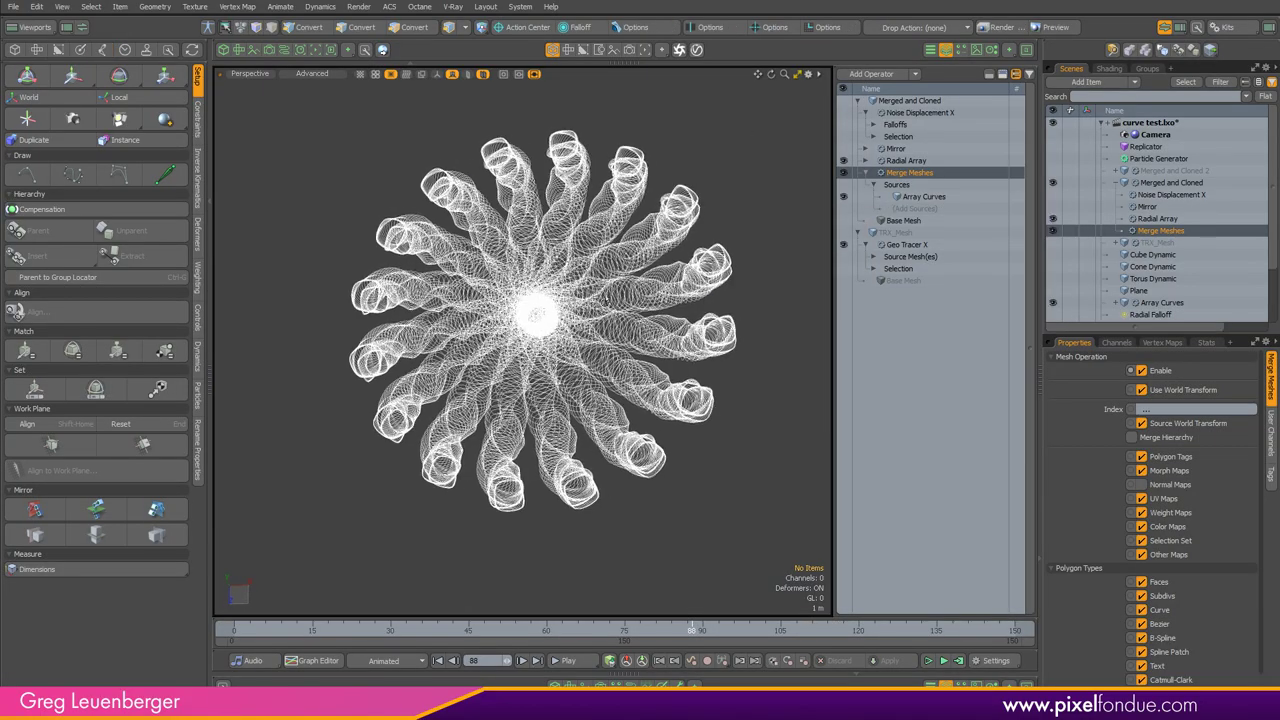
Step: Examine the radial arrangement of the Array Curves tubes from several angles, including the dense center up close
{"action": "scroll", "coordinate": [554, 310], "scroll_direction": "up", "scroll_amount": 5}
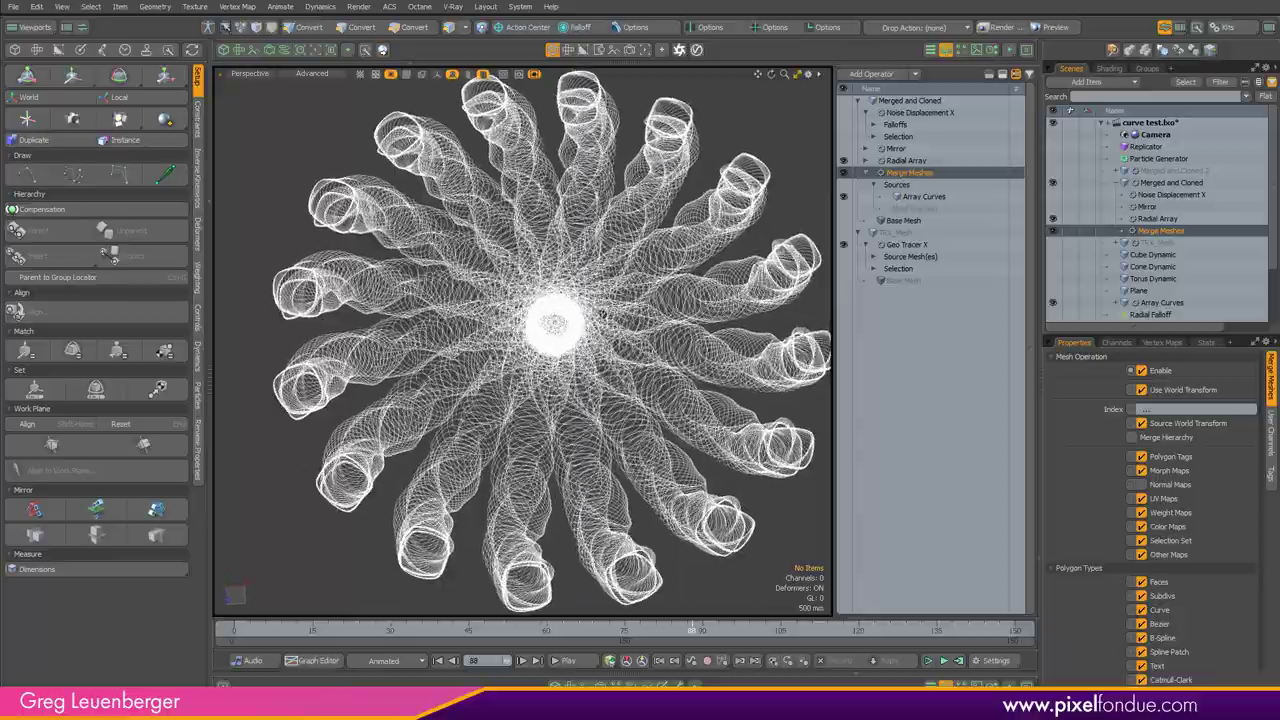
{"action": "scroll", "coordinate": [470, 358], "scroll_direction": "up", "scroll_amount": 6}
{"action": "left_click_drag", "start_coordinate": [470, 360], "coordinate": [575, 400], "text": "alt"}
{"action": "scroll", "coordinate": [437, 451], "scroll_direction": "down", "scroll_amount": 5}
{"action": "scroll", "coordinate": [460, 430], "scroll_direction": "up", "scroll_amount": 3}
{"action": "left_click_drag", "start_coordinate": [590, 262], "coordinate": [280, 375], "text": "alt"}
{"action": "scroll", "coordinate": [442, 304], "scroll_direction": "down", "scroll_amount": 4}
{"action": "scroll", "coordinate": [442, 304], "scroll_direction": "up", "scroll_amount": 4}
{"action": "scroll", "coordinate": [442, 304], "scroll_direction": "down", "scroll_amount": 5}
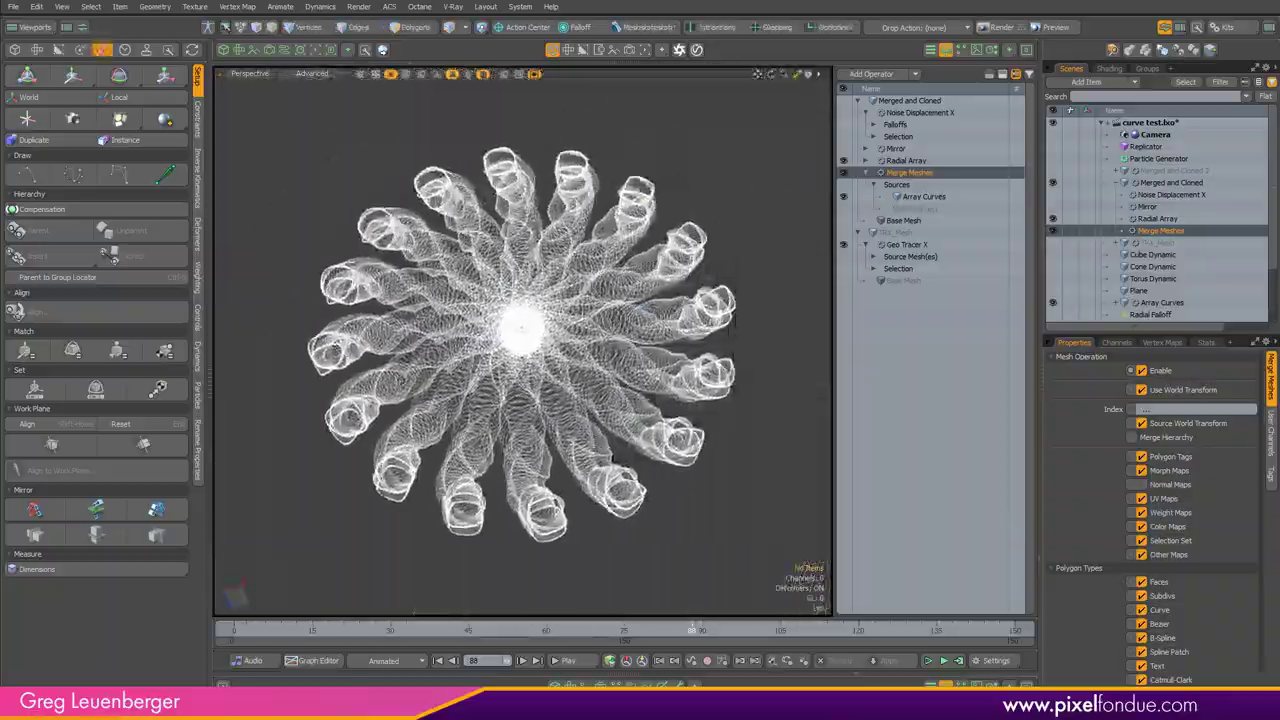
{"action": "mouse_move", "coordinate": [430, 400]}
{"action": "left_mouse_down", "text": "alt"}
{"action": "mouse_move", "coordinate": [445, 300]}
{"action": "mouse_move", "coordinate": [447, 408]}
{"action": "left_mouse_up", "text": "alt"}
{"action": "scroll", "coordinate": [447, 408], "scroll_direction": "up", "scroll_amount": 5}
{"action": "scroll", "coordinate": [447, 408], "scroll_direction": "down", "scroll_amount": 5}
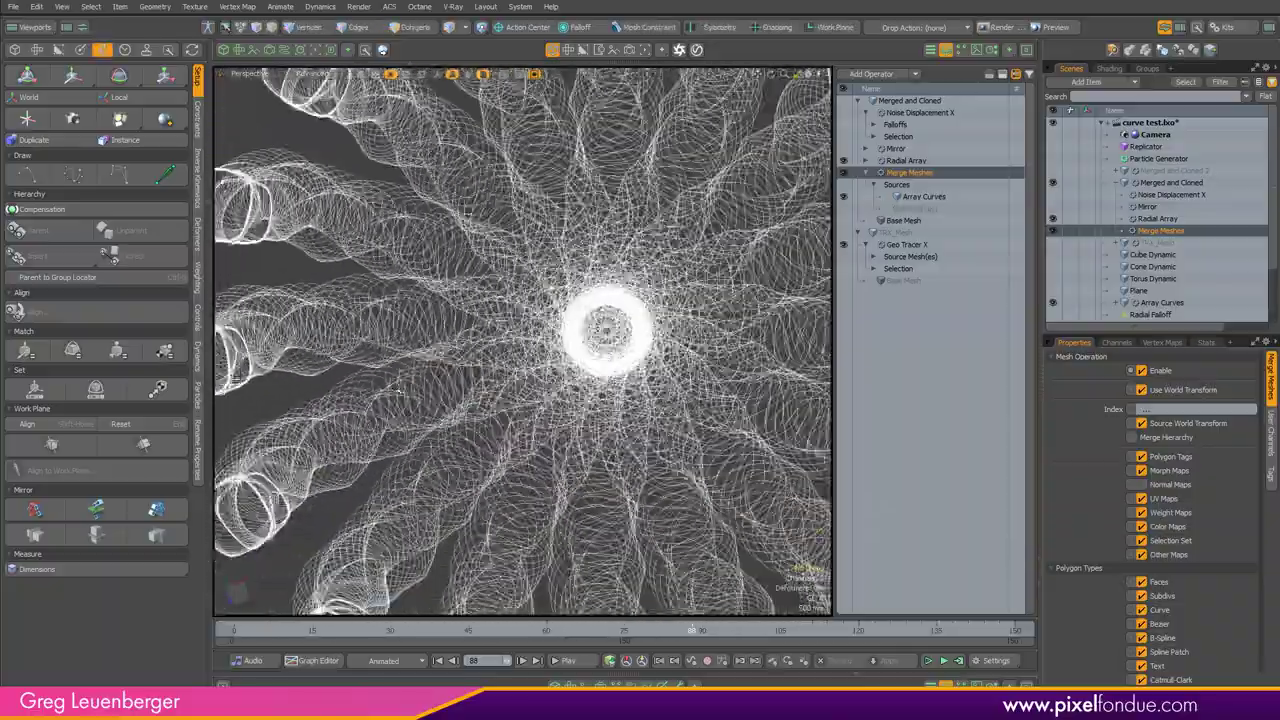
{"action": "left_click_drag", "start_coordinate": [470, 200], "coordinate": [480, 121], "text": "alt"}
Step: Collapse Merged and Cloned, show the Replicator and its Particle Generator, and hide the Merged and Cloned mesh
{"action": "left_click", "coordinate": [1160, 183]}
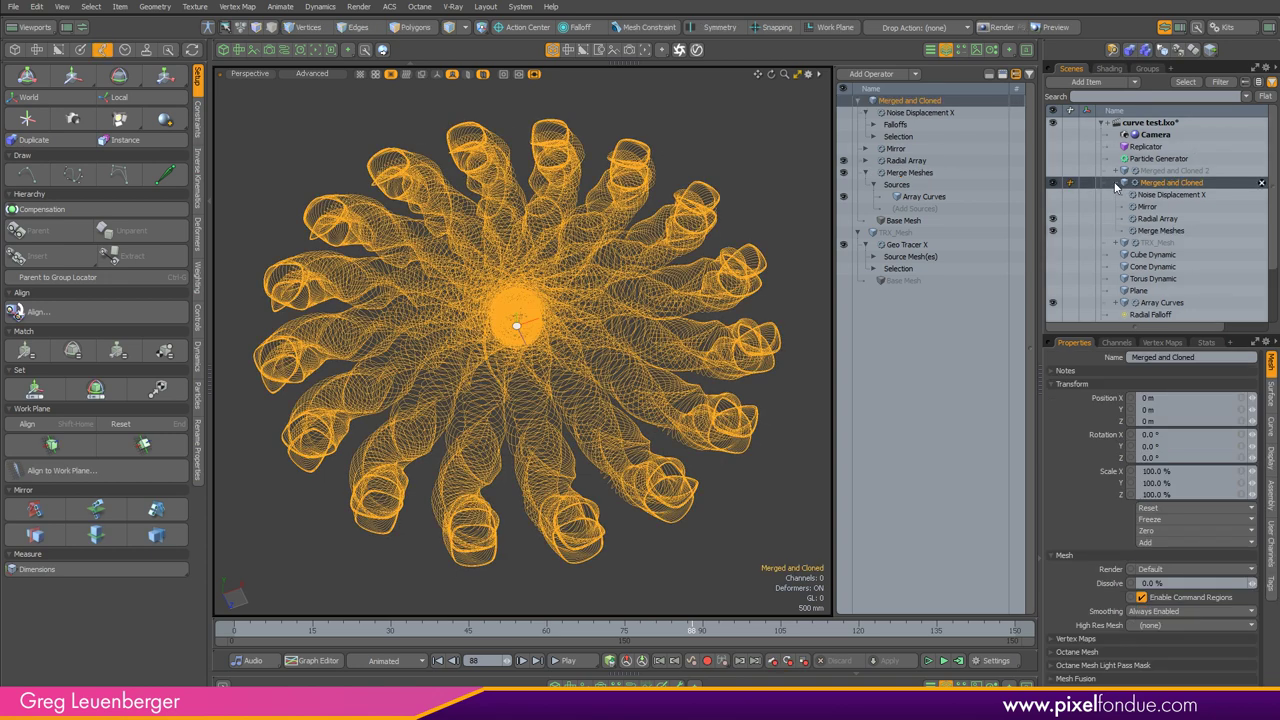
{"action": "left_click", "coordinate": [1116, 184]}
{"action": "left_click", "coordinate": [1136, 243]}
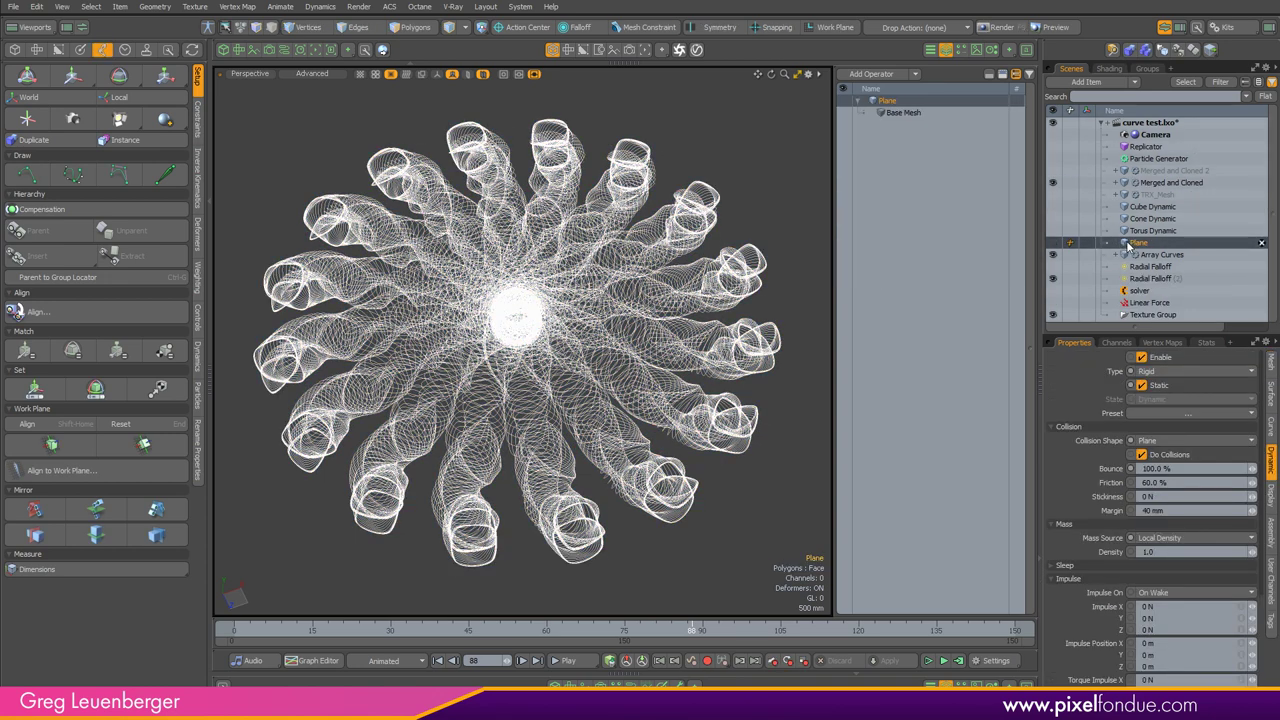
{"action": "left_click", "coordinate": [1152, 184]}
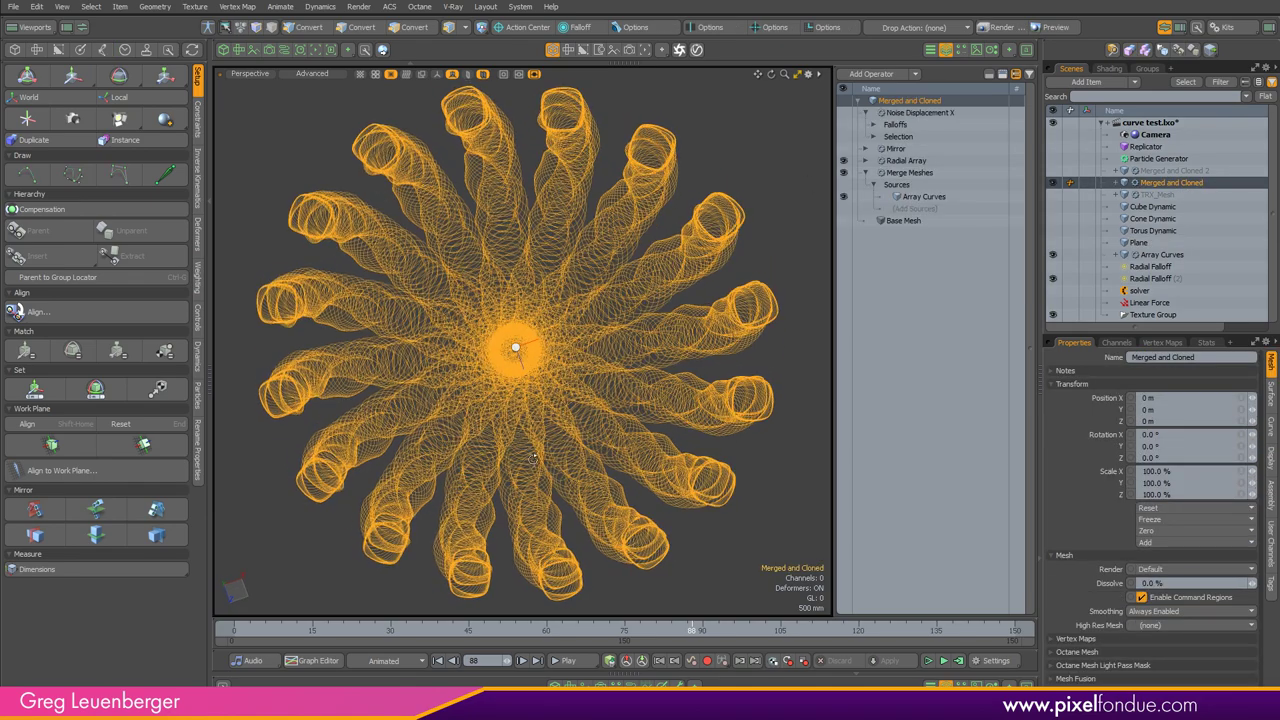
{"action": "left_click", "coordinate": [1147, 147]}
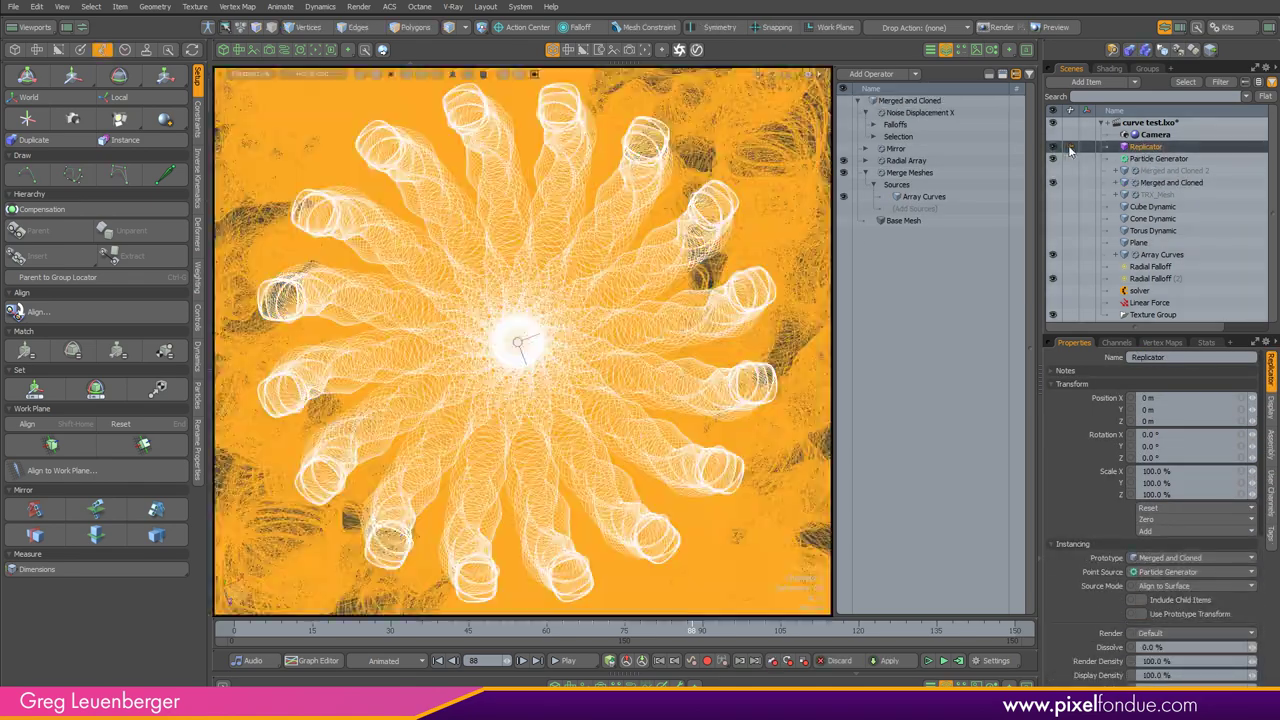
{"action": "left_click", "coordinate": [1052, 184]}
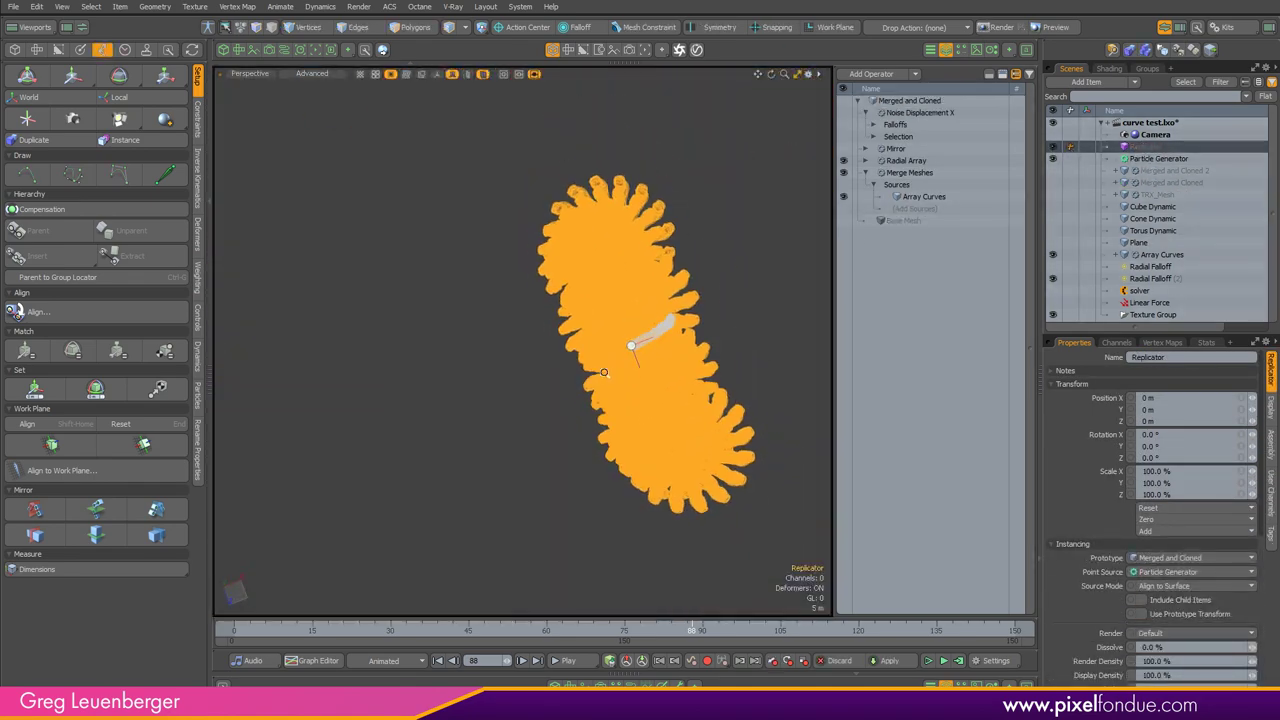
Step: Set the Particle Generator's type to Radial and hide the Array Curves mesh
{"action": "left_click", "coordinate": [1158, 158]}
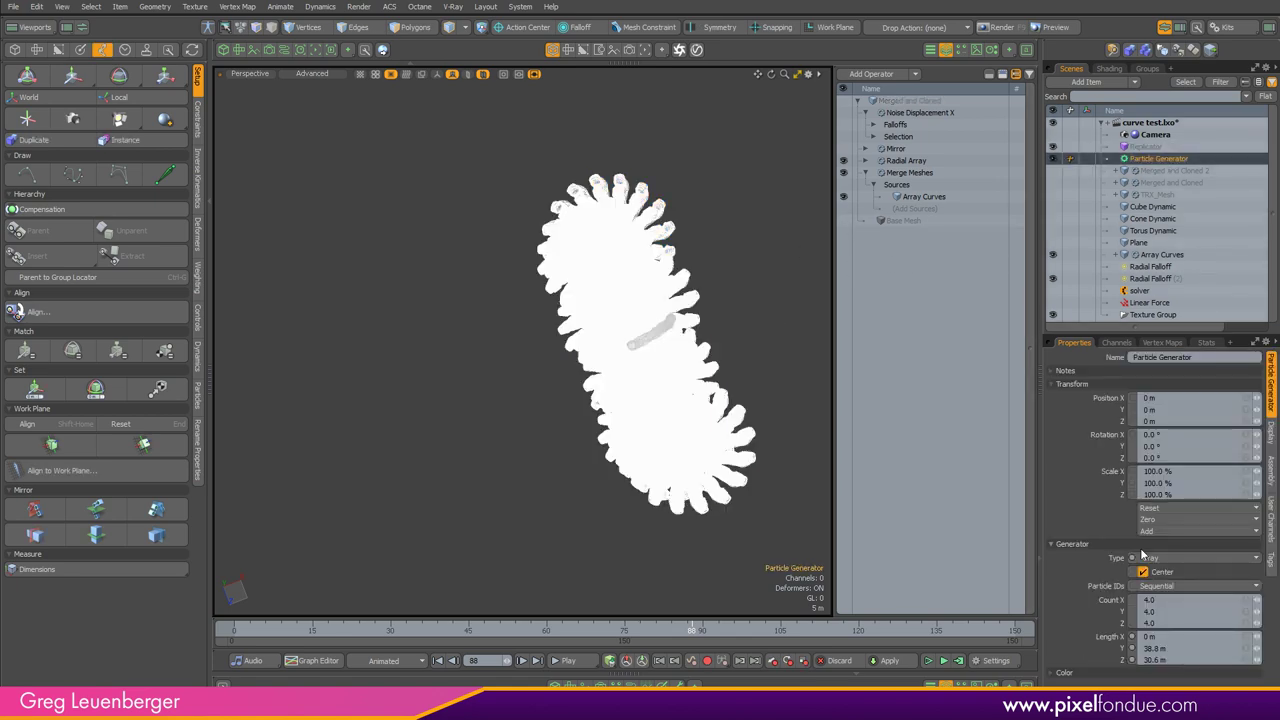
{"action": "left_click", "coordinate": [1143, 557]}
{"action": "left_click", "coordinate": [1160, 575]}
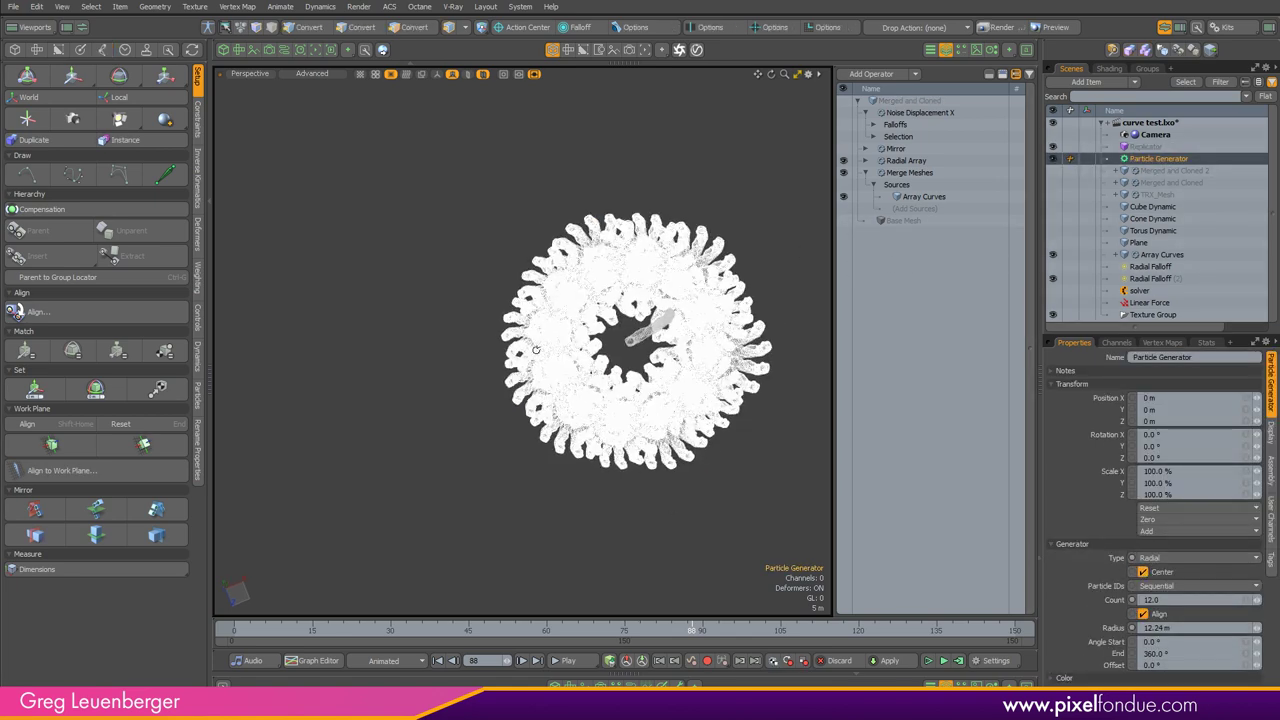
{"action": "scroll", "coordinate": [535, 349], "scroll_direction": "up", "scroll_amount": 5}
{"action": "left_click", "coordinate": [1052, 254]}
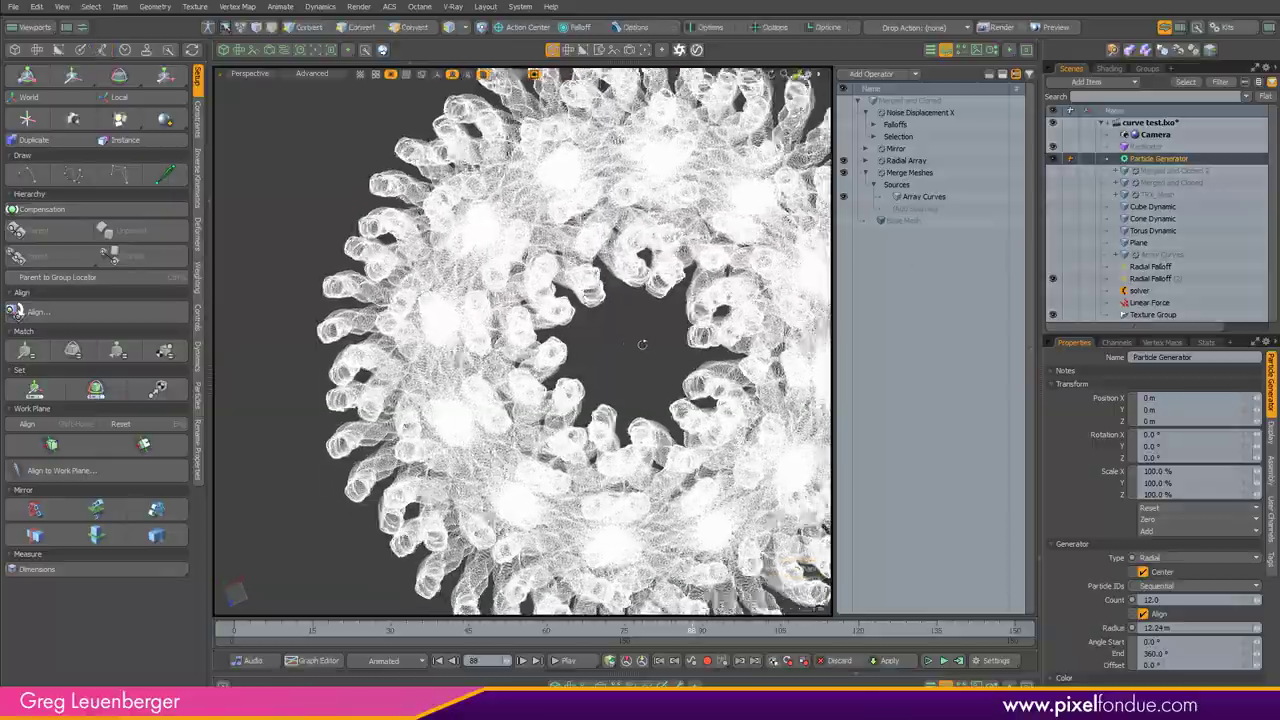
Step: Examine the radially replicated tube curves up close at the inner and outer edges of the ring
{"action": "scroll", "coordinate": [642, 344], "scroll_direction": "up", "scroll_amount": 3}
{"action": "left_click_drag", "start_coordinate": [642, 344], "coordinate": [685, 348], "text": "alt"}
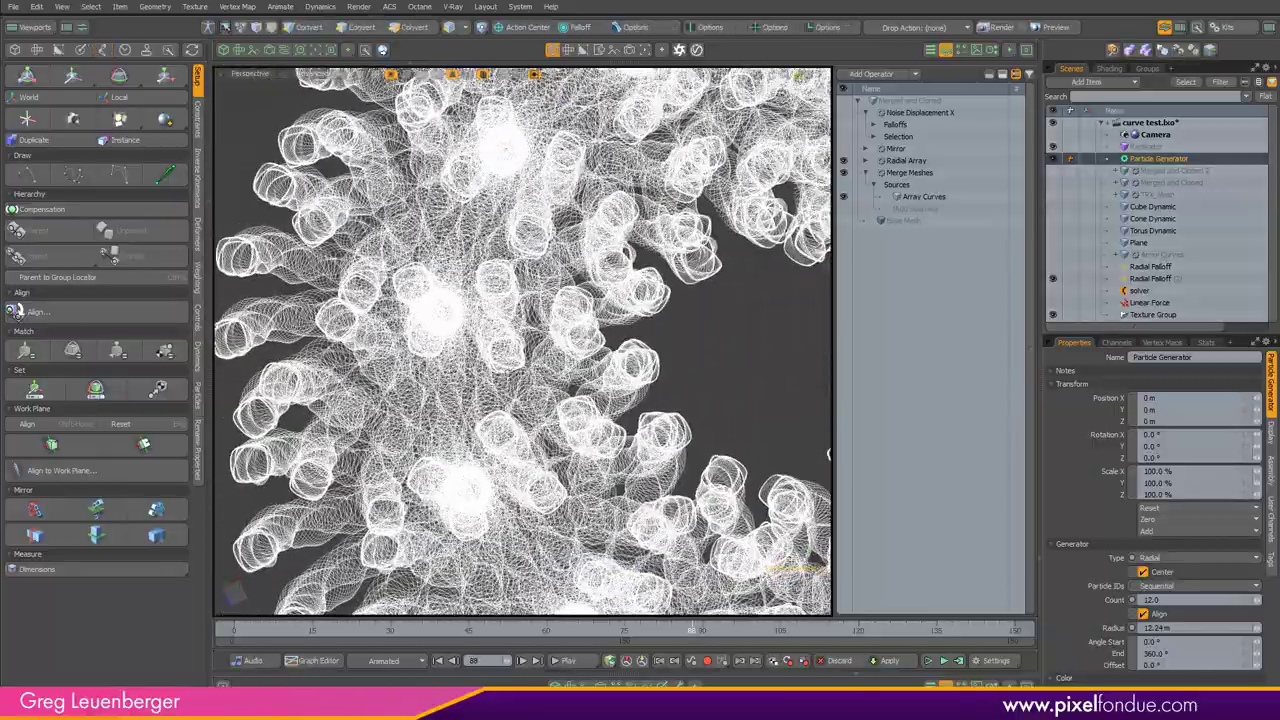
{"action": "mouse_move", "coordinate": [600, 350]}
{"action": "left_mouse_down", "text": "alt"}
{"action": "mouse_move", "coordinate": [401, 401]}
{"action": "mouse_move", "coordinate": [480, 375]}
{"action": "mouse_move", "coordinate": [500, 350]}
{"action": "mouse_move", "coordinate": [585, 387]}
{"action": "mouse_move", "coordinate": [500, 352]}
{"action": "mouse_move", "coordinate": [435, 360]}
{"action": "mouse_move", "coordinate": [421, 434]}
{"action": "mouse_move", "coordinate": [604, 270]}
{"action": "mouse_move", "coordinate": [626, 297]}
{"action": "mouse_move", "coordinate": [600, 335]}
{"action": "mouse_move", "coordinate": [615, 343]}
{"action": "left_mouse_up", "text": "alt"}
{"action": "scroll", "coordinate": [401, 401], "scroll_direction": "up", "scroll_amount": 2}
{"action": "key", "text": "ctrl+space"}
{"action": "left_click", "coordinate": [543, 361]}
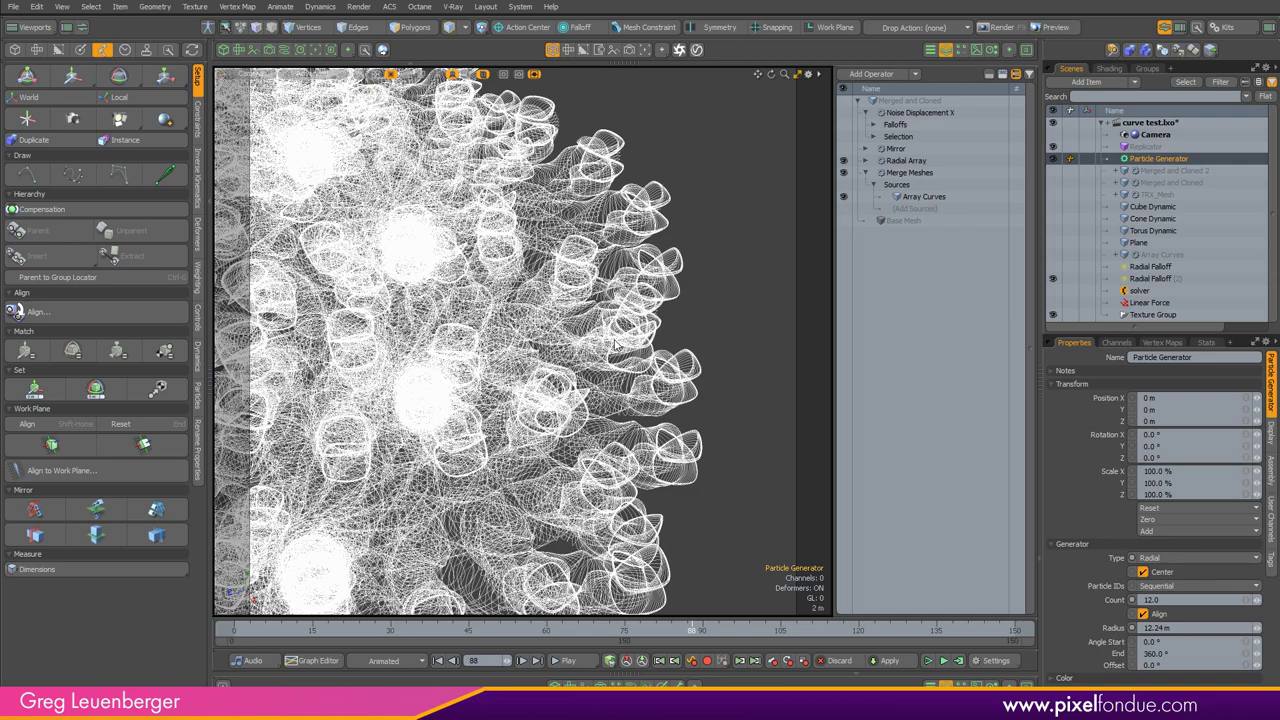
{"action": "left_click_drag", "start_coordinate": [577, 355], "coordinate": [592, 445], "text": "alt"}
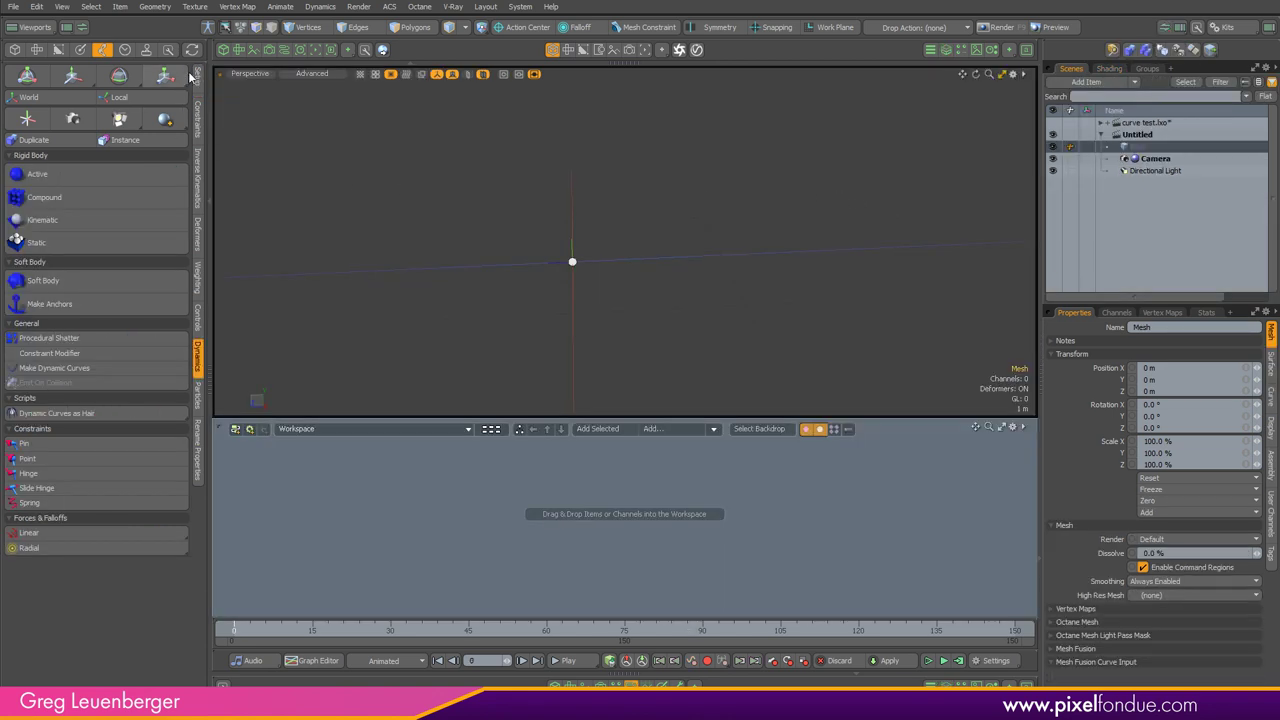
Step: Create a unit cube in the new scene's mesh and assign it a material named Red with color 0.91, 0.08, 0.11
{"action": "left_click", "coordinate": [197, 78]}
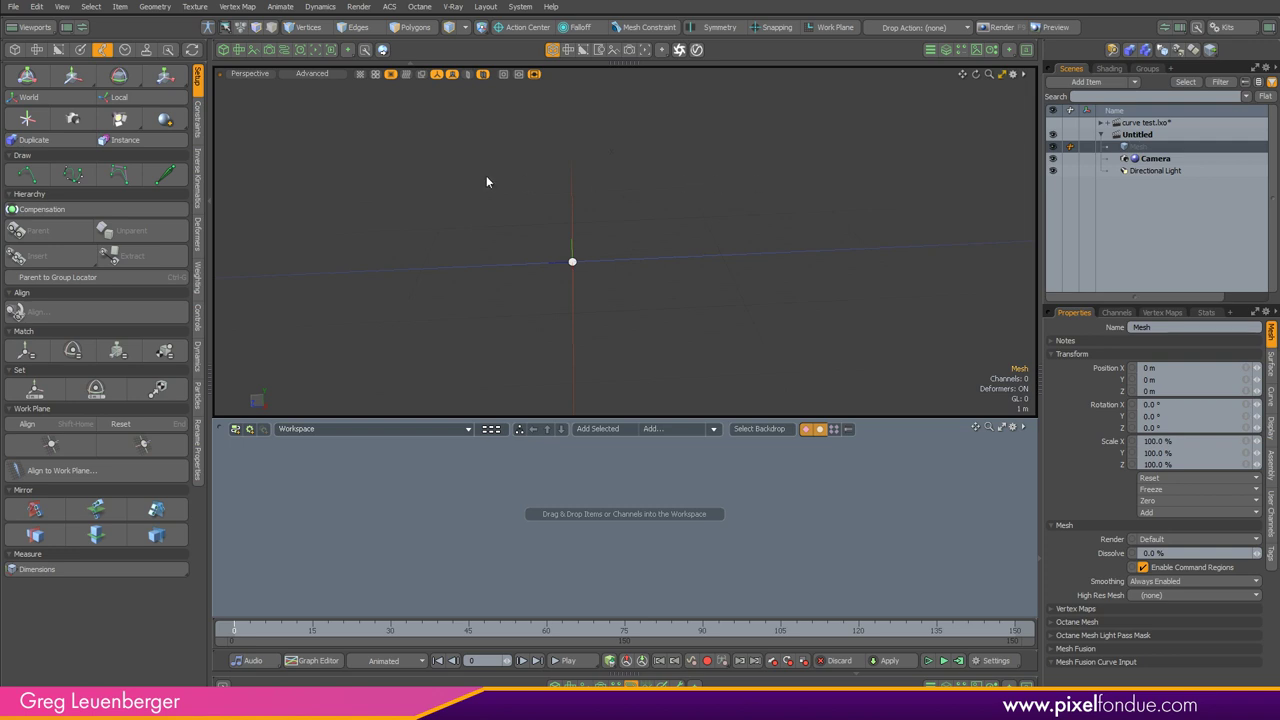
{"action": "left_click", "coordinate": [16, 51]}
{"action": "left_click", "coordinate": [27, 133], "text": "shift"}
{"action": "left_click_drag", "start_coordinate": [605, 309], "coordinate": [735, 268], "text": "ctrl+alt"}
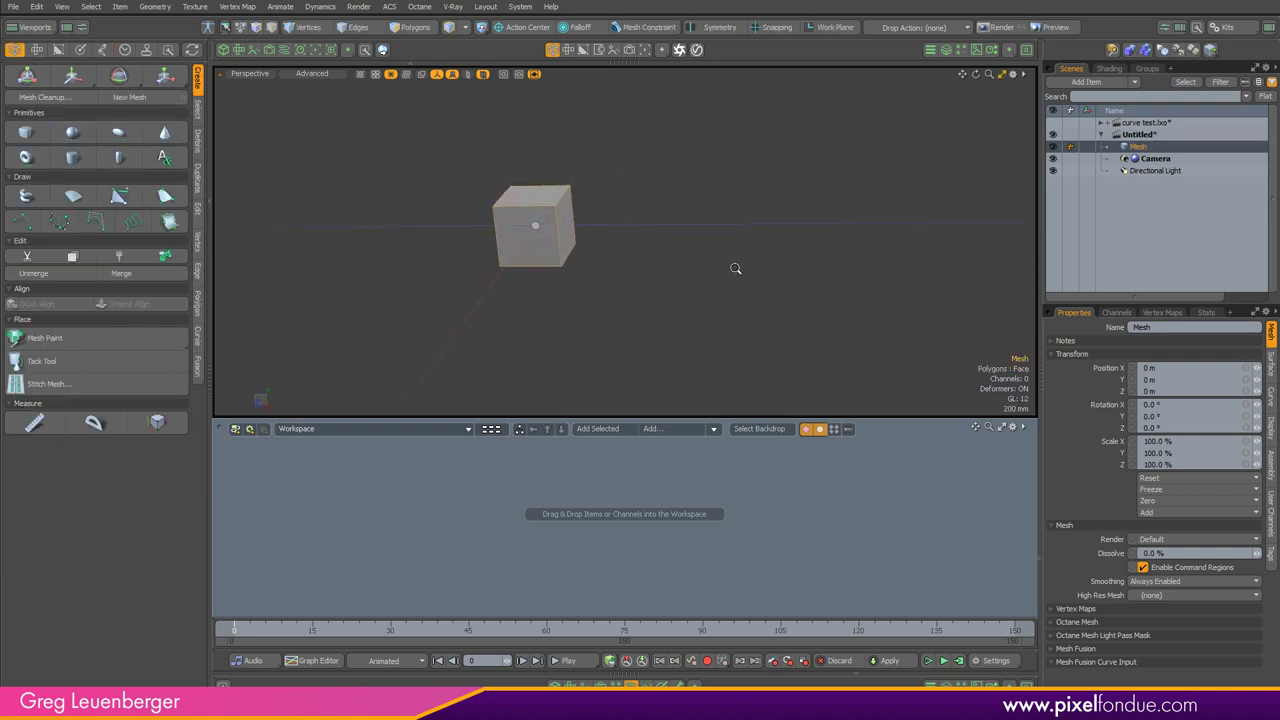
{"action": "key", "text": "m"}
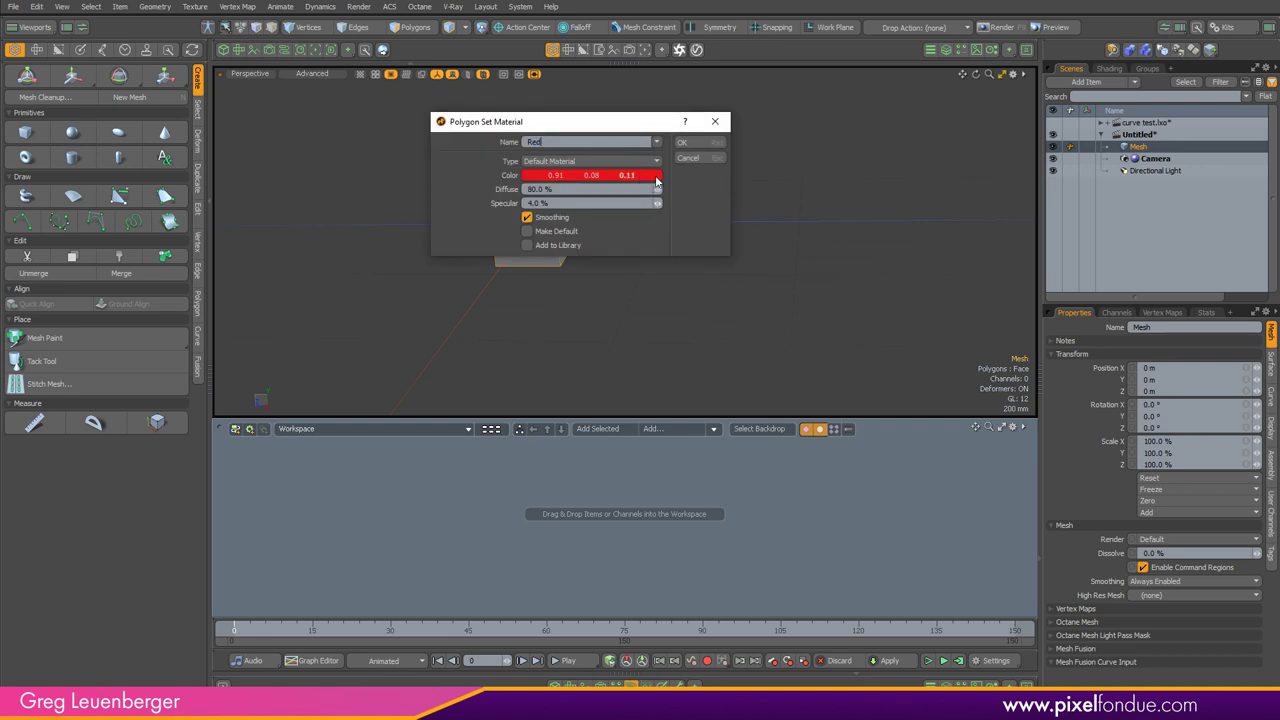
{"action": "left_click", "coordinate": [722, 143]}
Step: Select the cube's top and one adjacent side polygon and pull both outward into points with Spike
{"action": "left_click_drag", "start_coordinate": [537, 229], "coordinate": [624, 240], "text": "alt"}
{"action": "key", "text": "3"}
{"action": "left_click", "coordinate": [592, 248]}
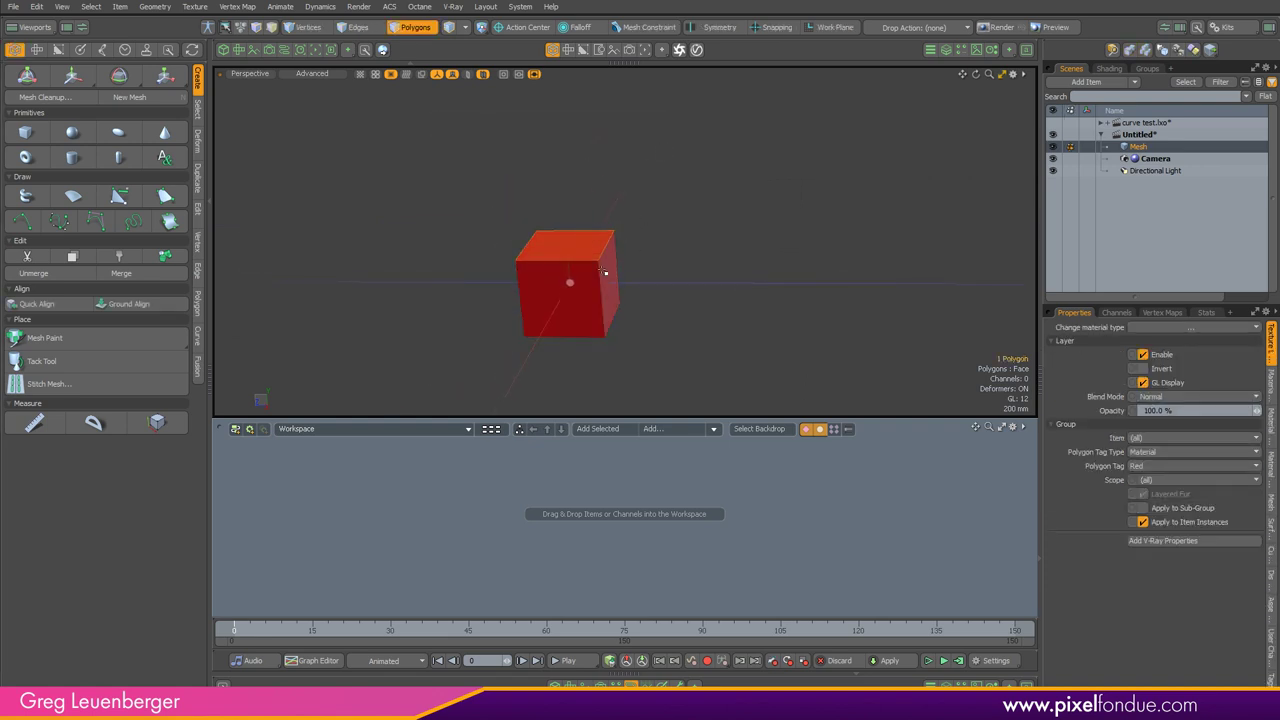
{"action": "left_click", "coordinate": [610, 300], "text": "shift"}
{"action": "left_click_drag", "start_coordinate": [611, 302], "coordinate": [386, 272], "text": "alt"}
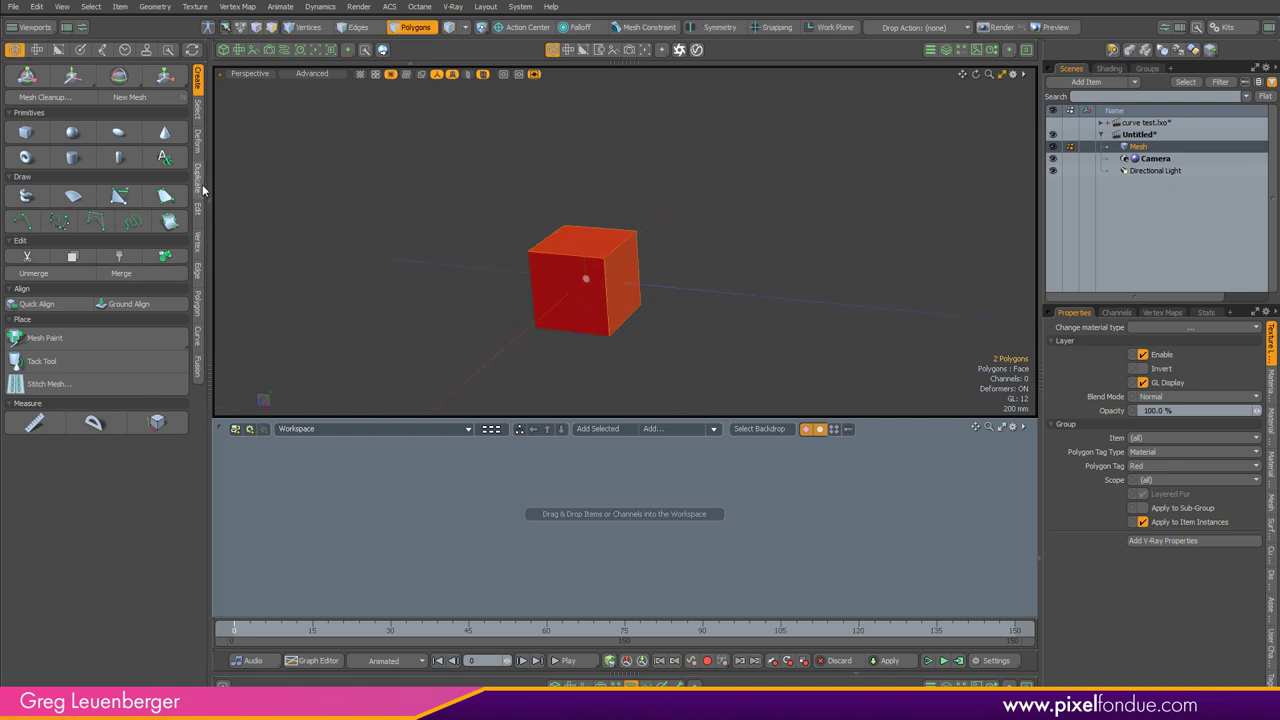
{"action": "left_click", "coordinate": [196, 311]}
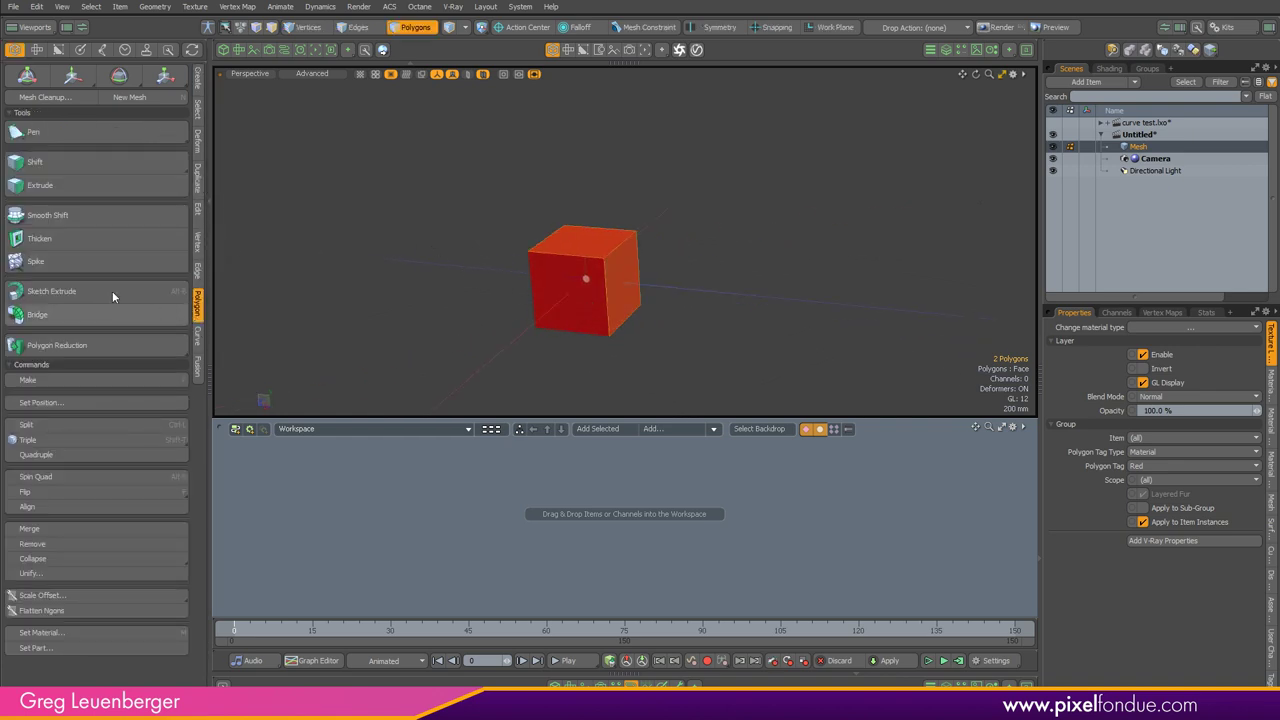
{"action": "left_click", "coordinate": [76, 262]}
{"action": "left_click_drag", "start_coordinate": [660, 200], "coordinate": [744, 199]}
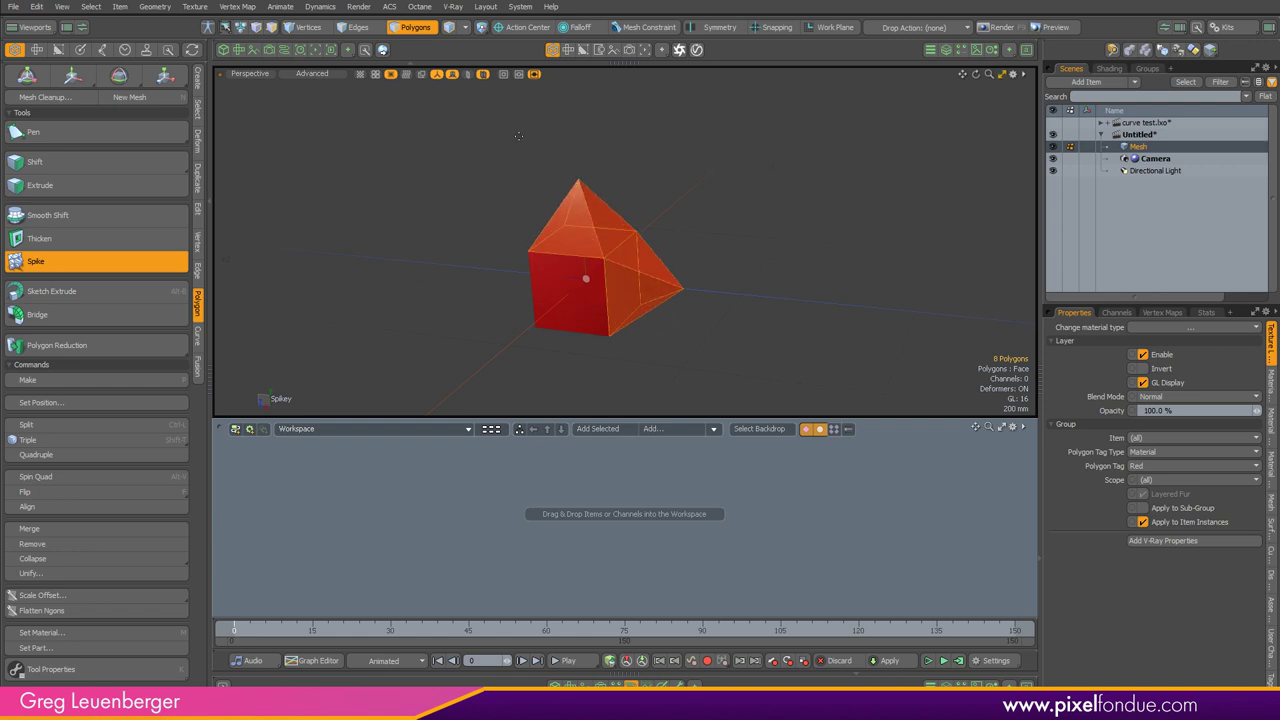
{"action": "left_click_drag", "start_coordinate": [744, 199], "coordinate": [445, 242]}
{"action": "left_click_drag", "start_coordinate": [758, 239], "coordinate": [602, 275]}
{"action": "key", "text": "space"}
{"action": "left_click", "coordinate": [768, 234]}
{"action": "scroll", "coordinate": [726, 229], "scroll_direction": "down", "scroll_amount": 3}
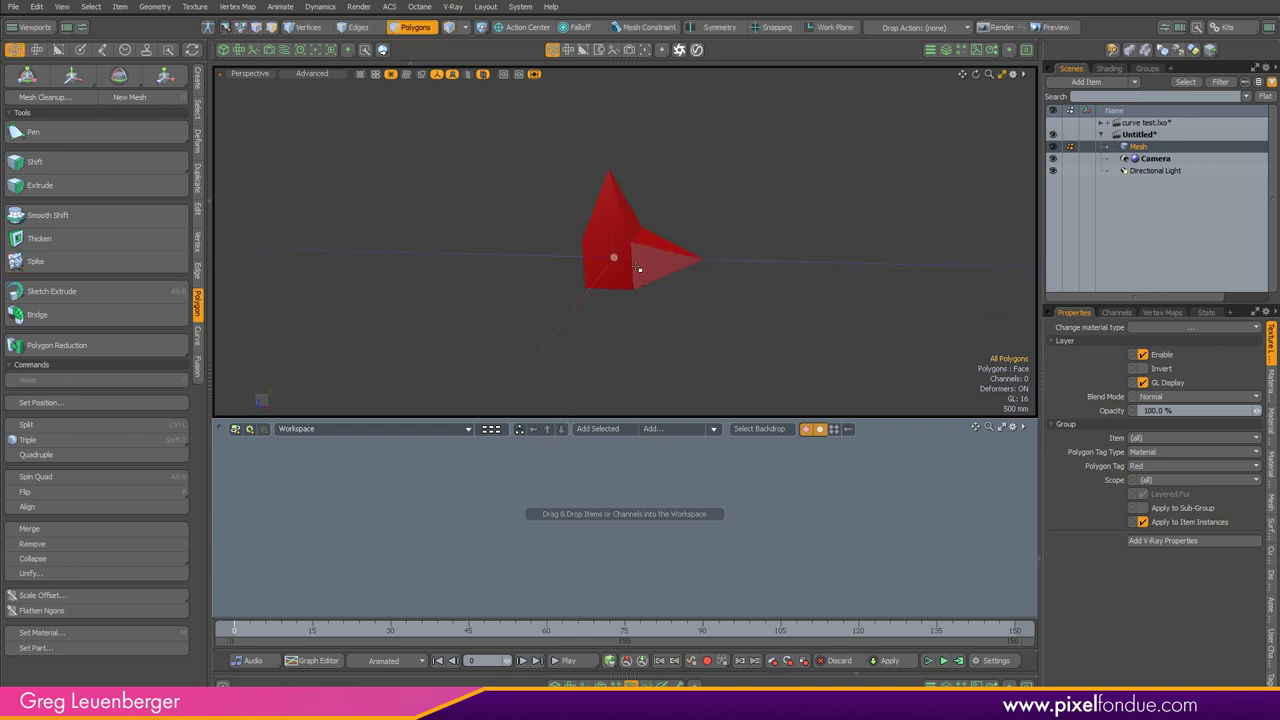
Step: Add a unit plane to the scene as its own mesh item
{"action": "key", "text": "5"}
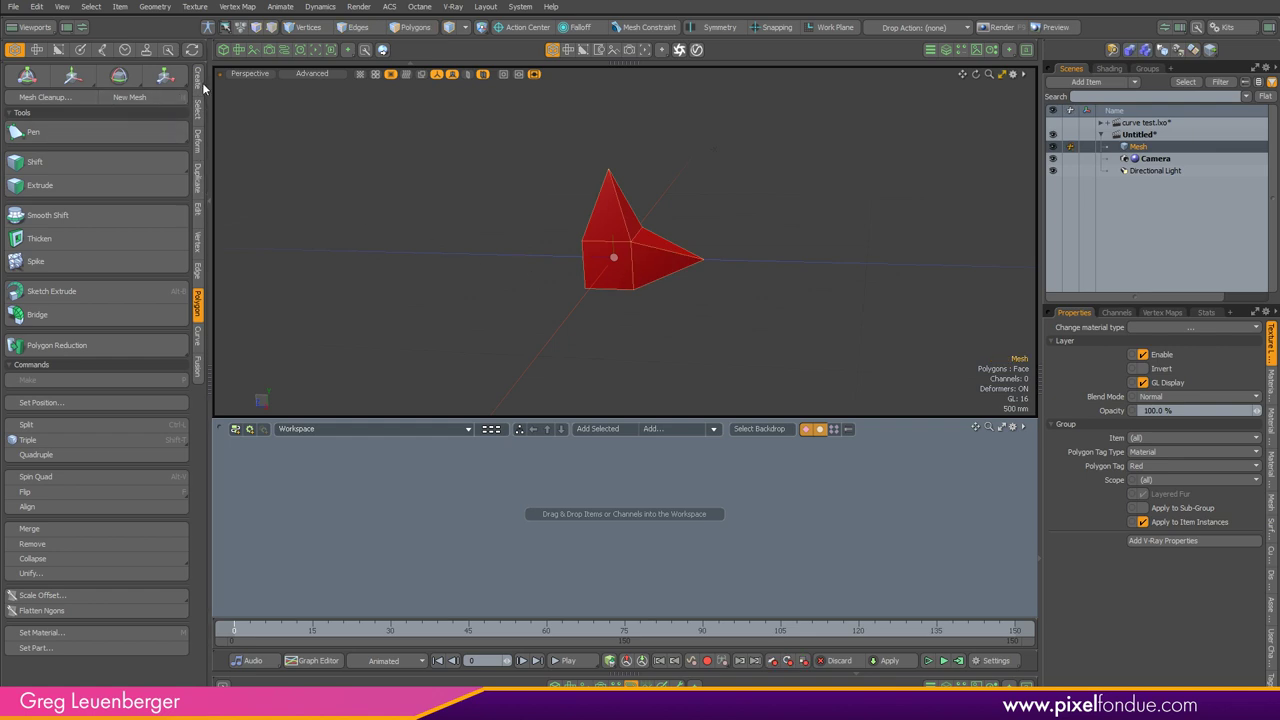
{"action": "left_click", "coordinate": [197, 82]}
{"action": "left_click", "coordinate": [165, 160], "text": "ctrl"}
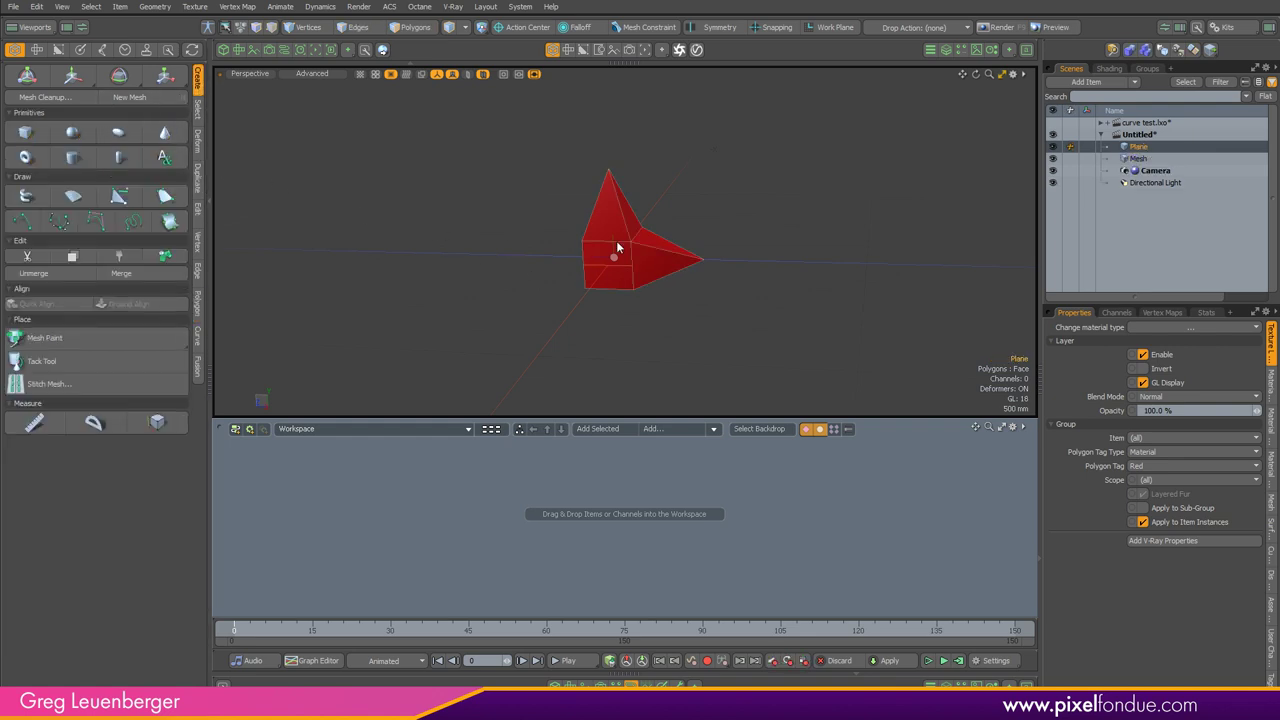
Step: Scale the plane's polygons up into a broad ground surface extending well beyond the spiked mesh
{"action": "scroll", "coordinate": [690, 259], "scroll_direction": "down", "scroll_amount": 2}
{"action": "left_click", "coordinate": [420, 31]}
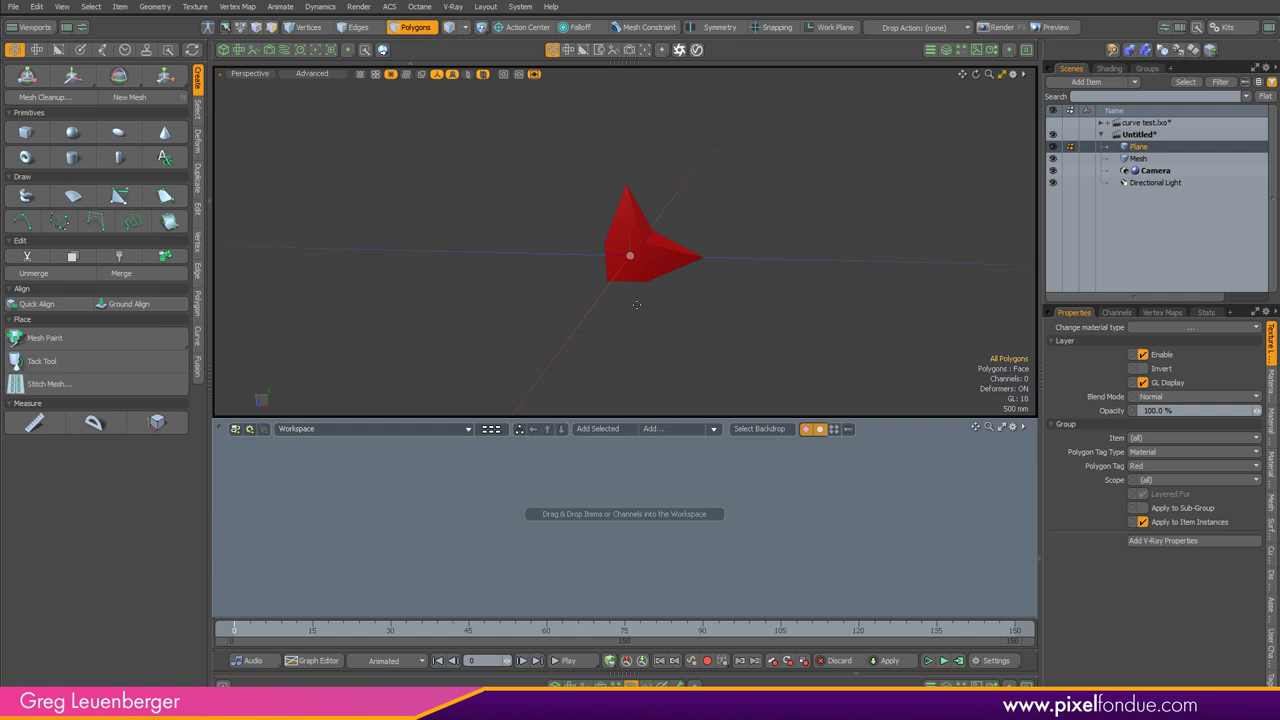
{"action": "key", "text": "r"}
{"action": "left_click_drag", "start_coordinate": [631, 256], "coordinate": [770, 256]}
{"action": "left_click_drag", "start_coordinate": [568, 270], "coordinate": [685, 270]}
{"action": "key", "text": "space"}
{"action": "left_click_drag", "start_coordinate": [685, 270], "coordinate": [600, 240], "text": "ctrl+alt"}
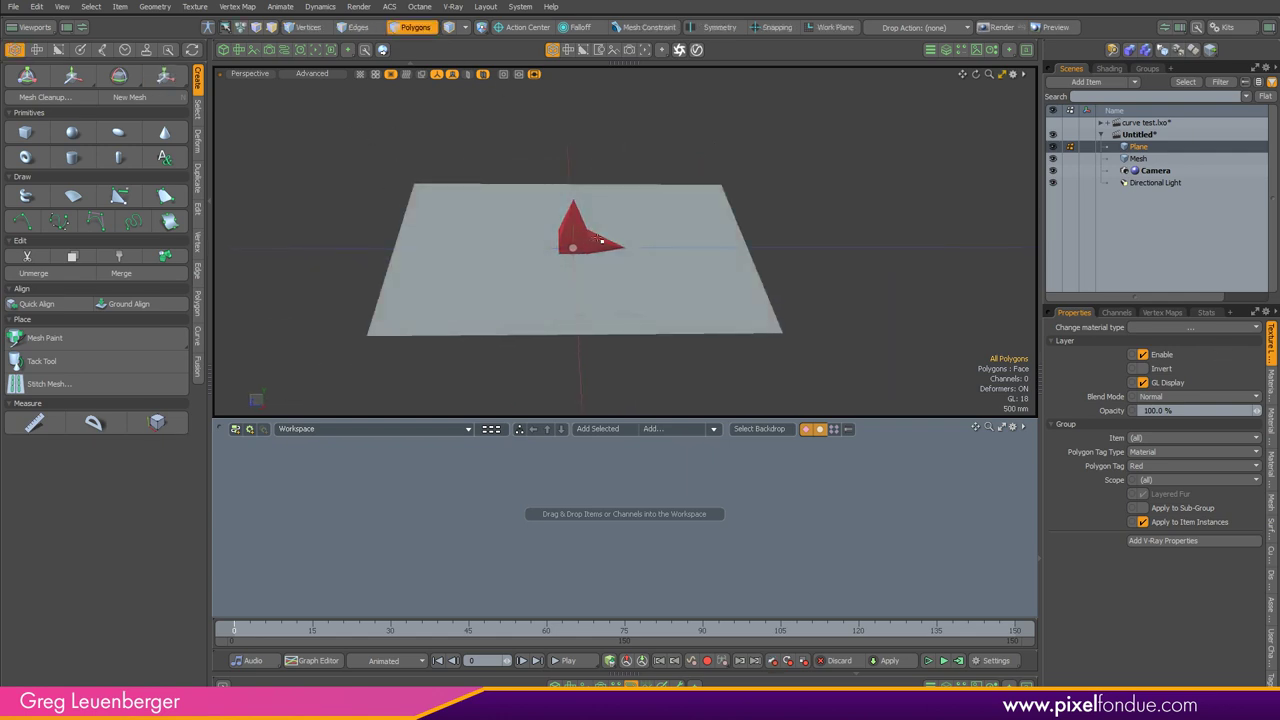
Step: Make the spiked mesh an active rigid body and the ground plane a static rigid body
{"action": "key", "text": "5"}
{"action": "left_click", "coordinate": [574, 240]}
{"action": "left_click_drag", "start_coordinate": [566, 284], "coordinate": [523, 271], "text": "alt"}
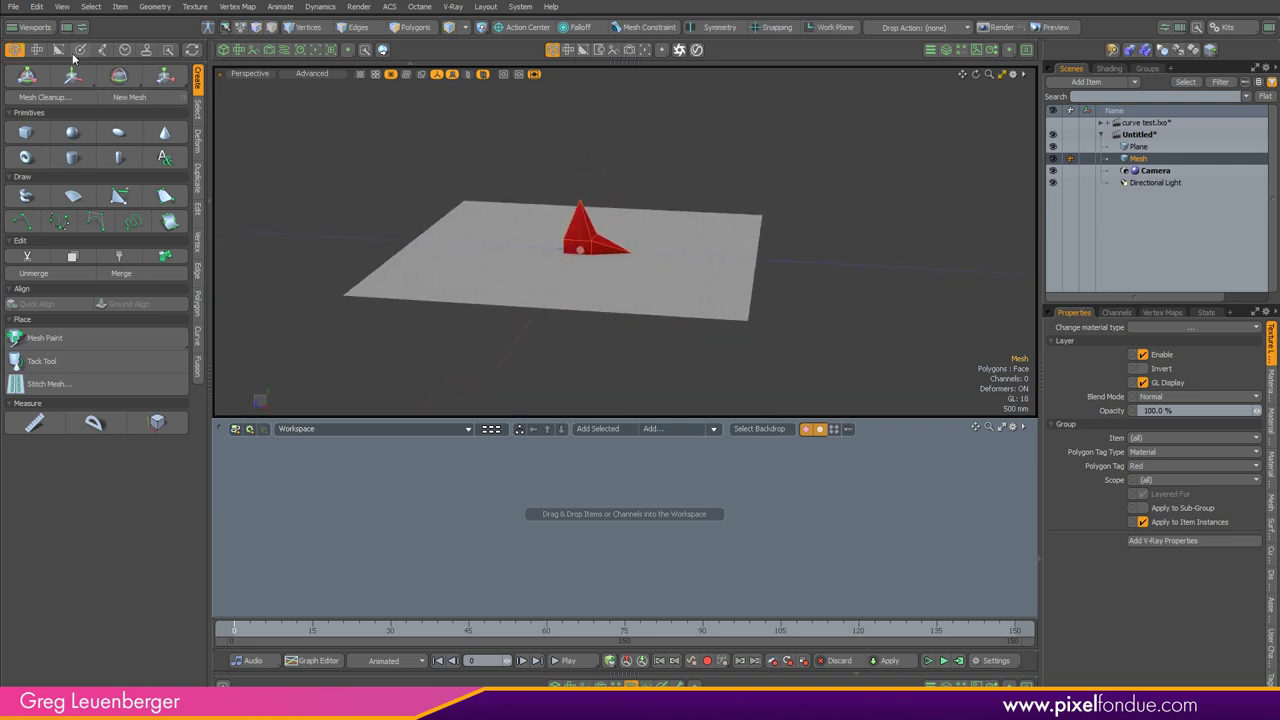
{"action": "left_click", "coordinate": [103, 50]}
{"action": "left_click", "coordinate": [197, 355]}
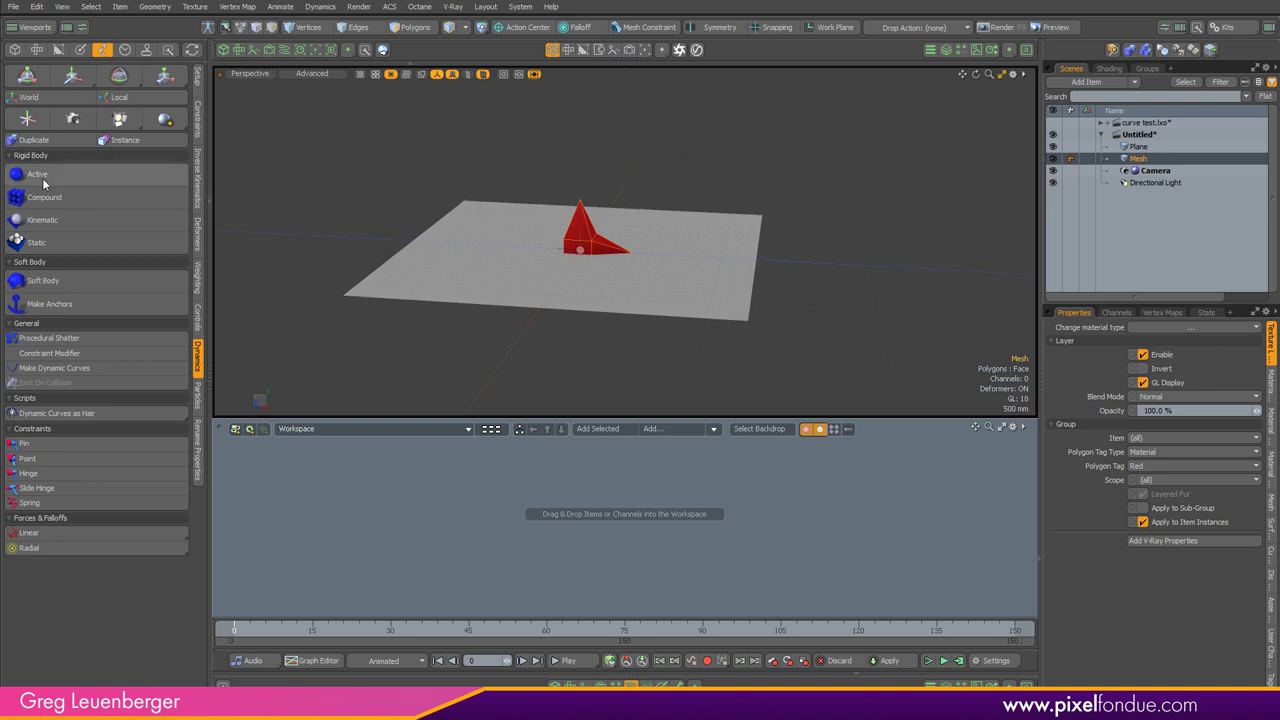
{"action": "left_click", "coordinate": [89, 181]}
{"action": "left_click", "coordinate": [437, 262]}
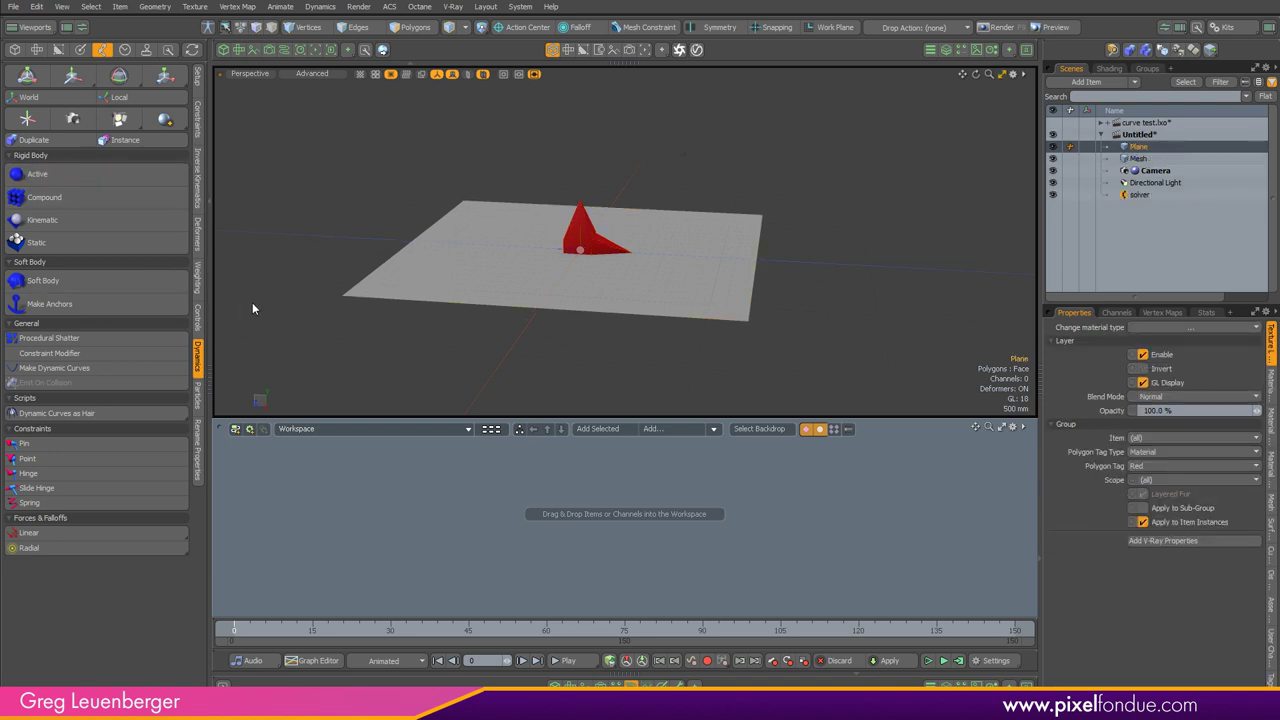
{"action": "left_click", "coordinate": [90, 250]}
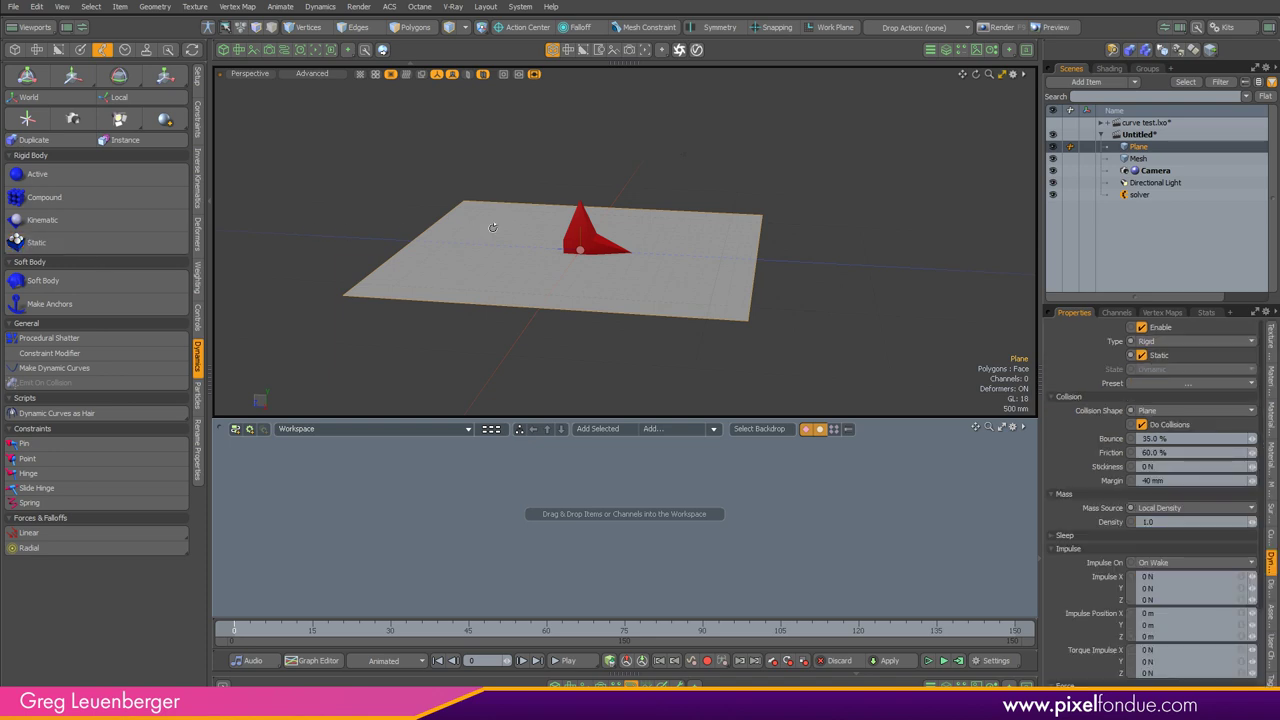
Step: Set the spiked mesh's dynamics collision shape to Mesh
{"action": "left_click_drag", "start_coordinate": [491, 229], "coordinate": [532, 248], "text": "alt"}
{"action": "left_click", "coordinate": [533, 253]}
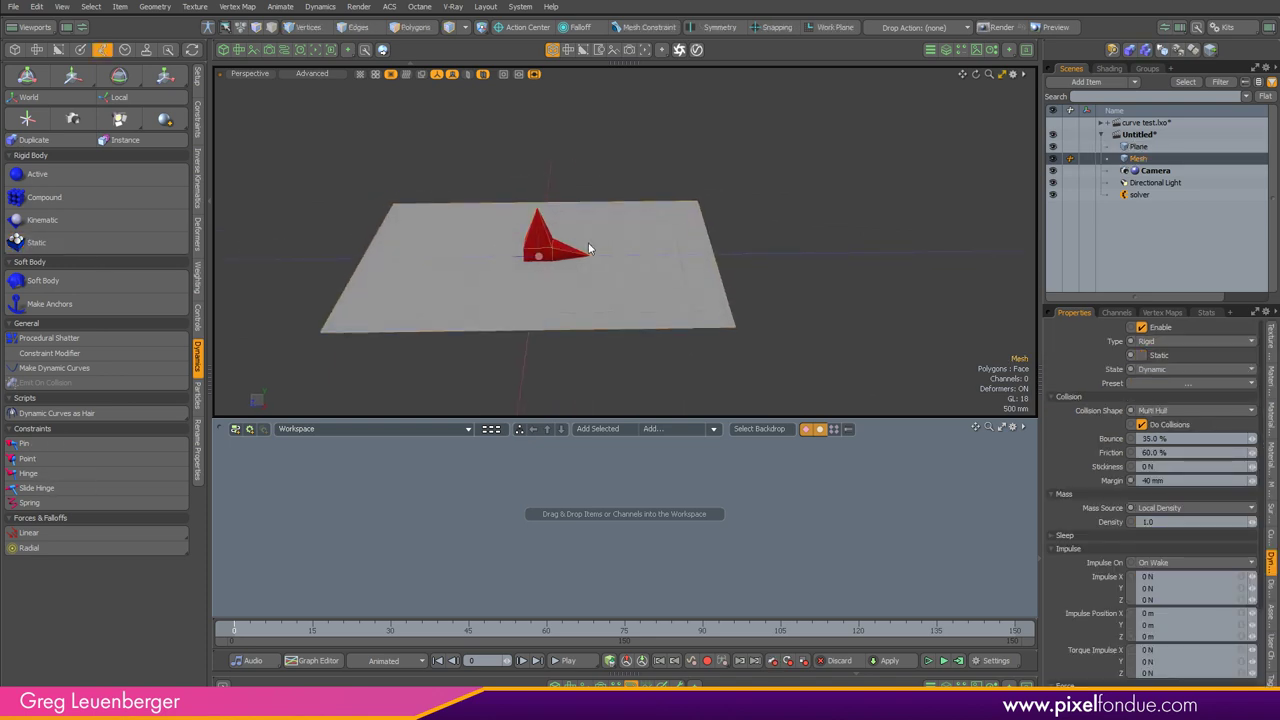
{"action": "left_click", "coordinate": [1161, 411]}
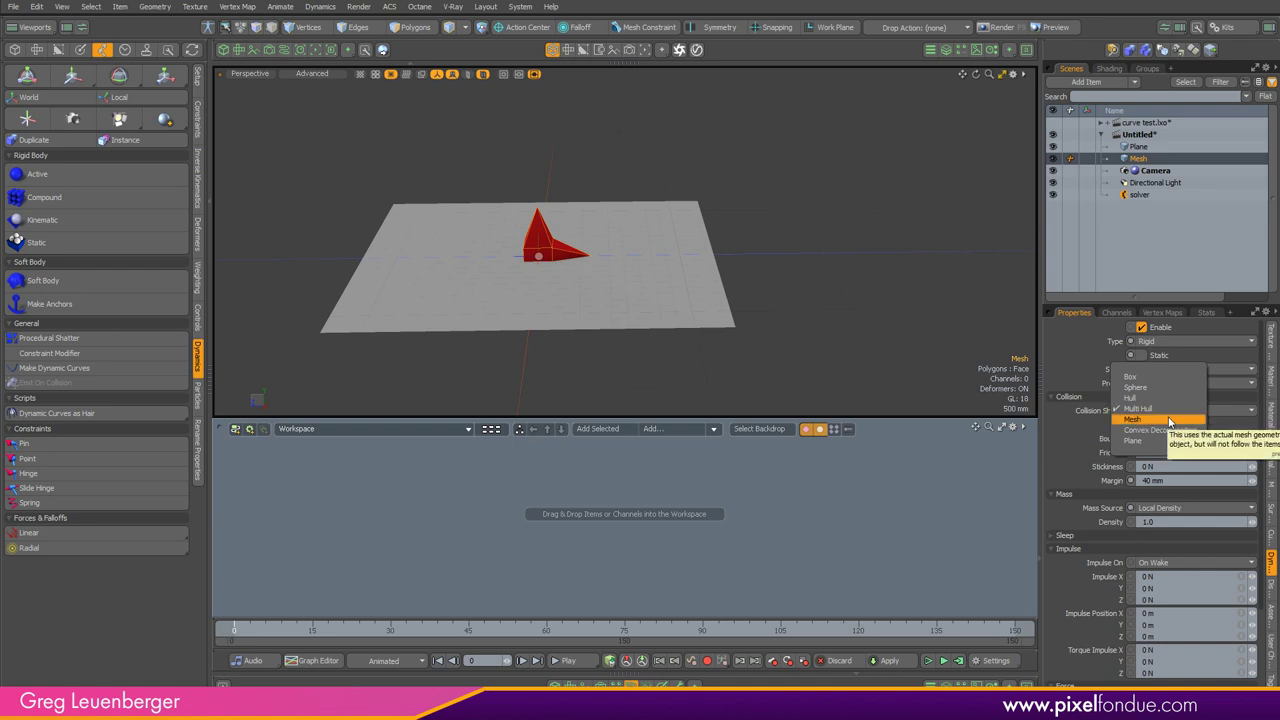
{"action": "left_click", "coordinate": [1170, 421]}
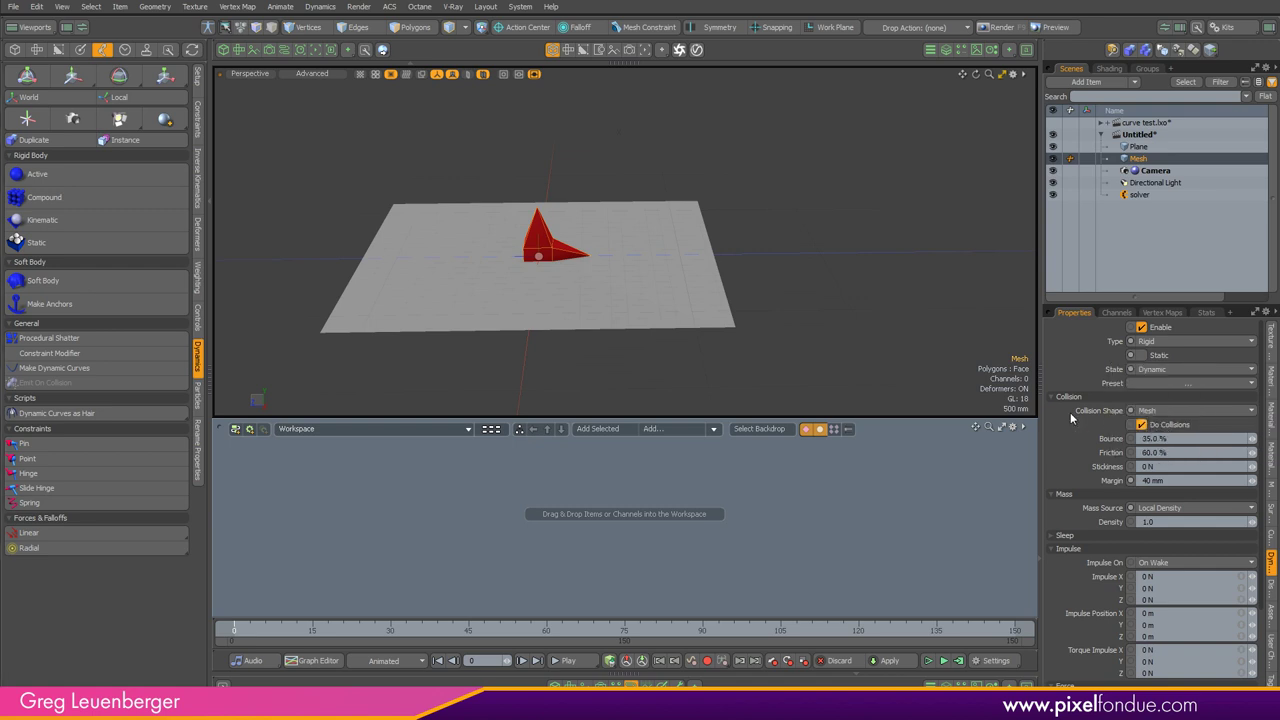
Step: Triple the spiked mesh's polygons so its square faces are split into triangles
{"action": "left_click_drag", "start_coordinate": [574, 246], "coordinate": [536, 211], "text": "alt"}
{"action": "key", "text": "3"}
{"action": "left_click", "coordinate": [544, 239]}
{"action": "double_click", "coordinate": [546, 240]}
{"action": "left_click", "coordinate": [628, 178]}
Step: Raise the spiked mesh item above the ground plane to a Y position of about 920 mm
{"action": "key", "text": "5"}
{"action": "key", "text": "w"}
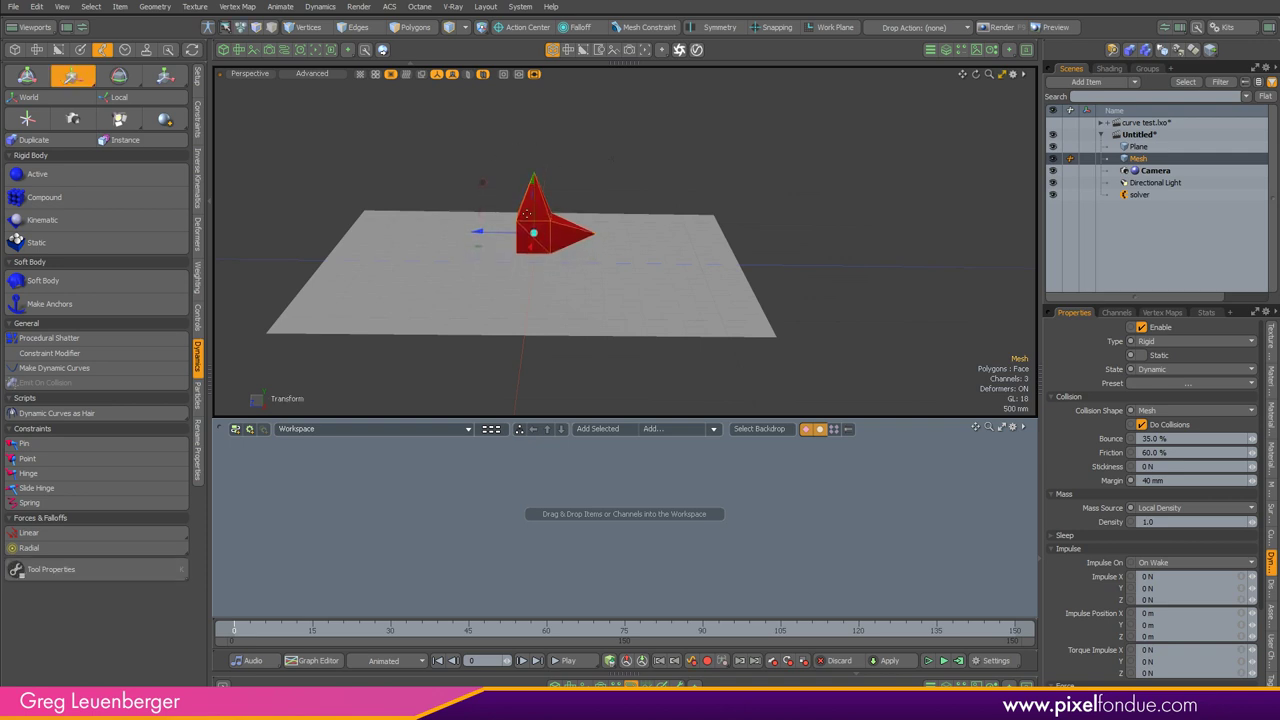
{"action": "left_click_drag", "start_coordinate": [598, 293], "coordinate": [656, 277], "text": "alt"}
{"action": "left_click", "coordinate": [1266, 350]}
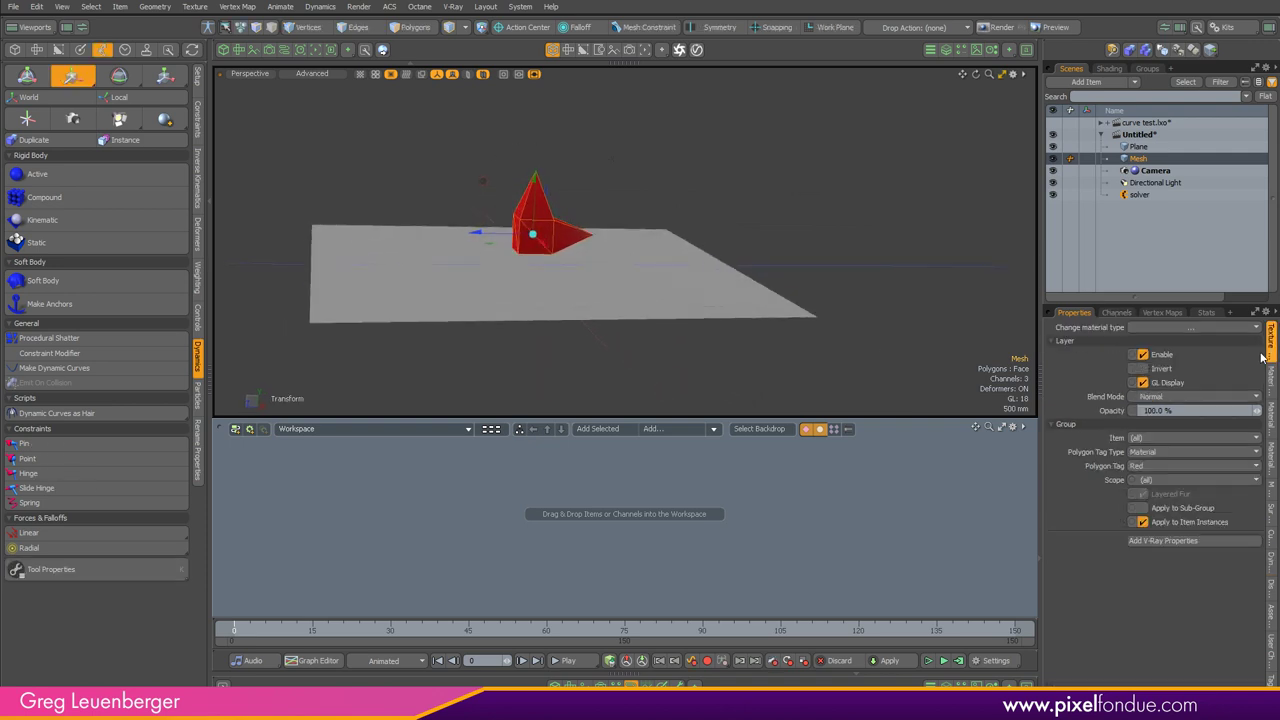
{"action": "key", "text": "space"}
{"action": "left_click", "coordinate": [544, 192]}
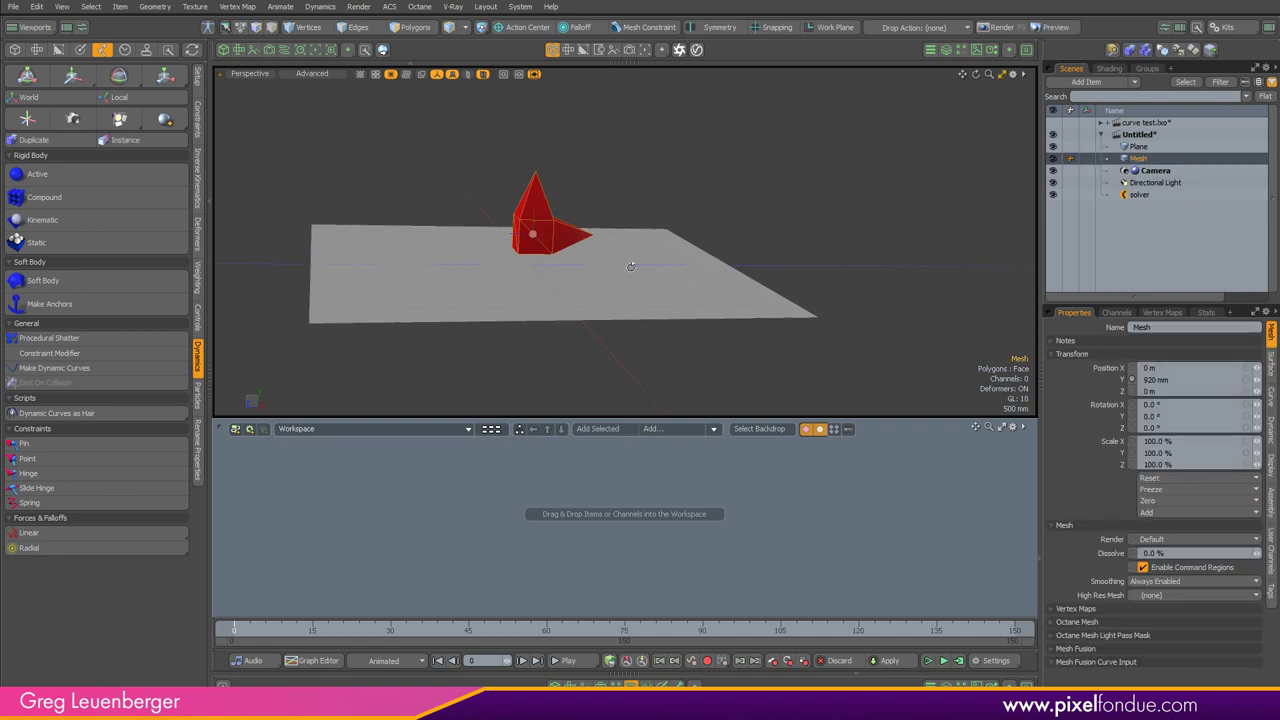
{"action": "left_click_drag", "start_coordinate": [631, 268], "coordinate": [666, 274], "text": "alt"}
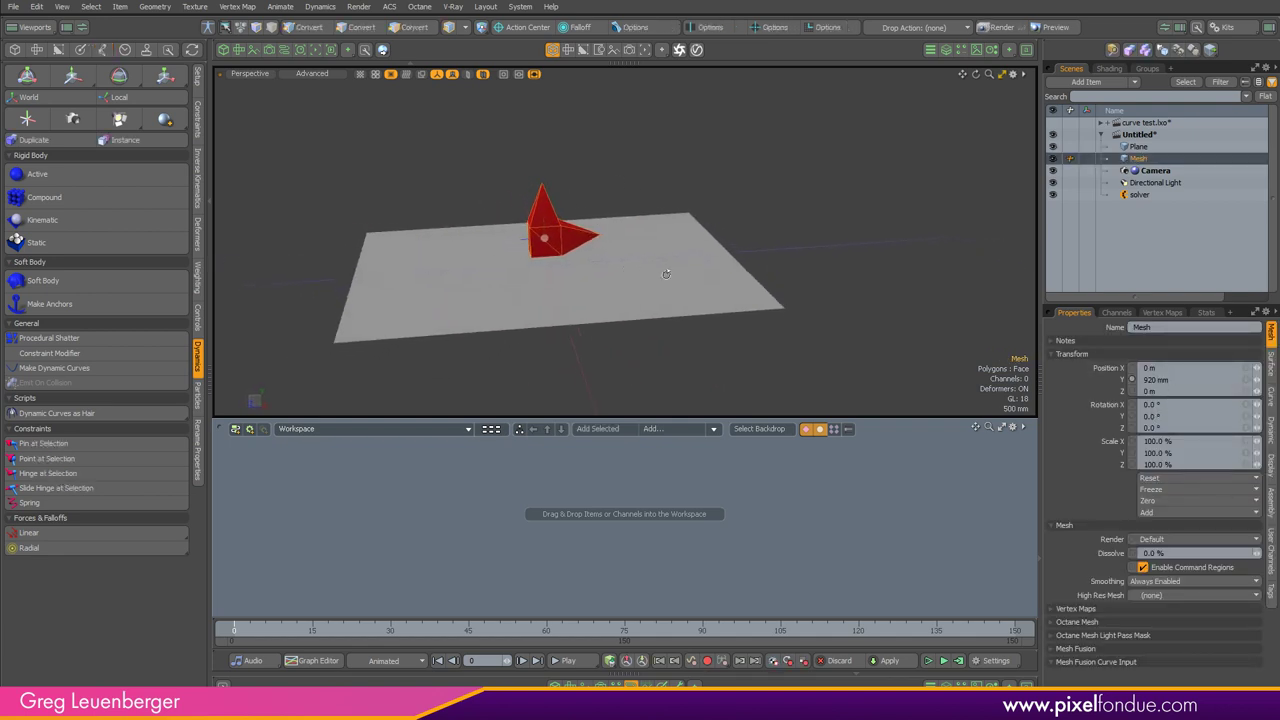
{"action": "left_click_drag", "start_coordinate": [583, 370], "coordinate": [571, 321], "text": "alt"}
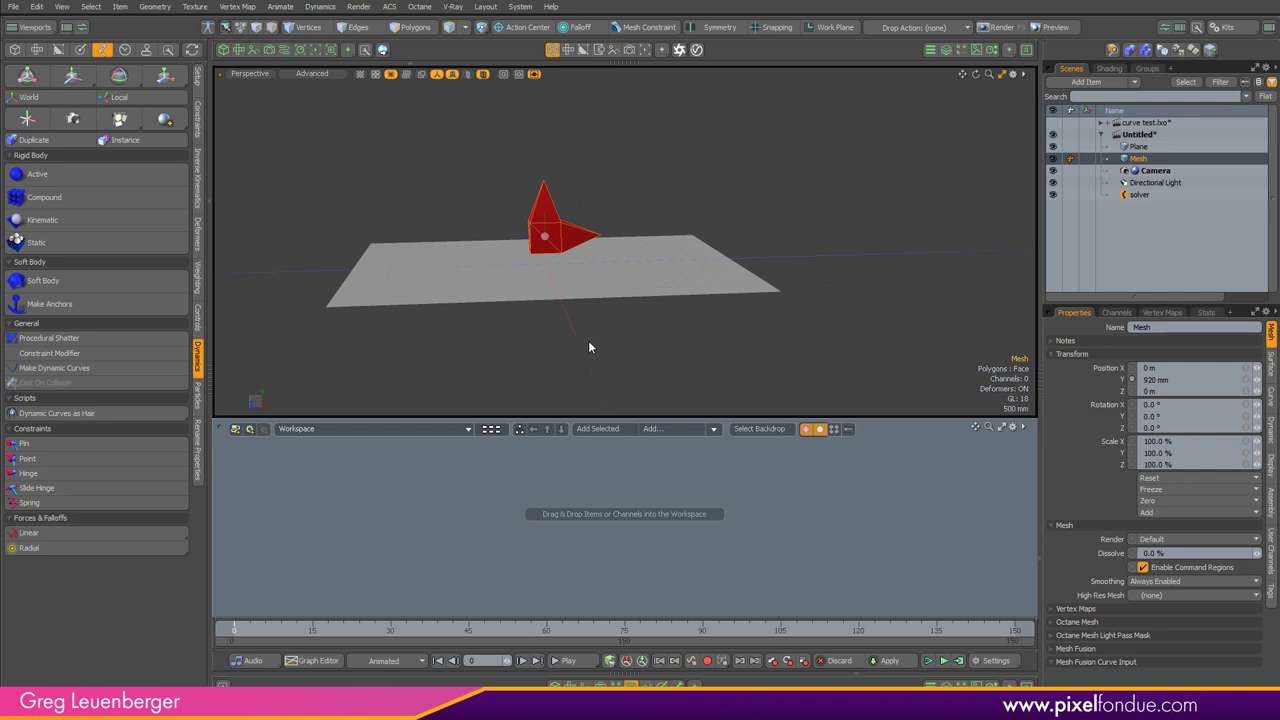
Step: Add a Linear Force to the scene and toggle the viewport's locator display
{"action": "left_click", "coordinate": [56, 537]}
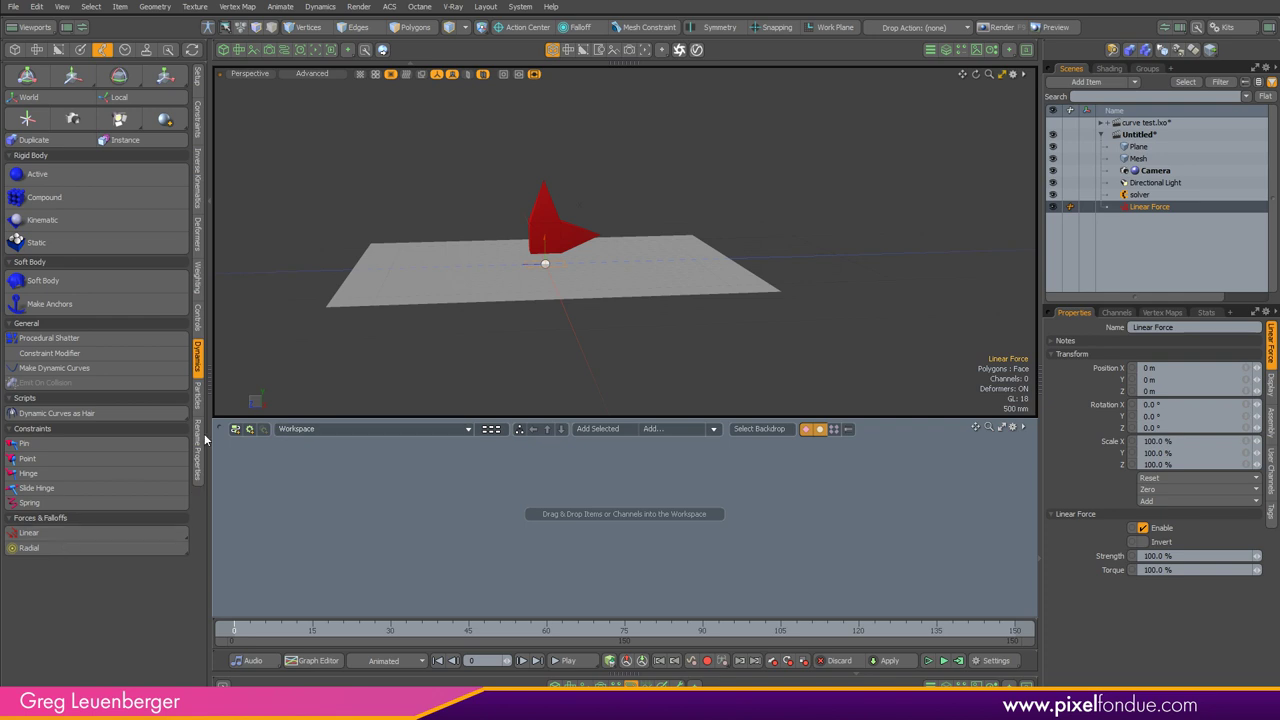
{"action": "left_click_drag", "start_coordinate": [600, 300], "coordinate": [605, 266], "text": "alt"}
{"action": "scroll", "coordinate": [606, 266], "scroll_direction": "up", "scroll_amount": 4}
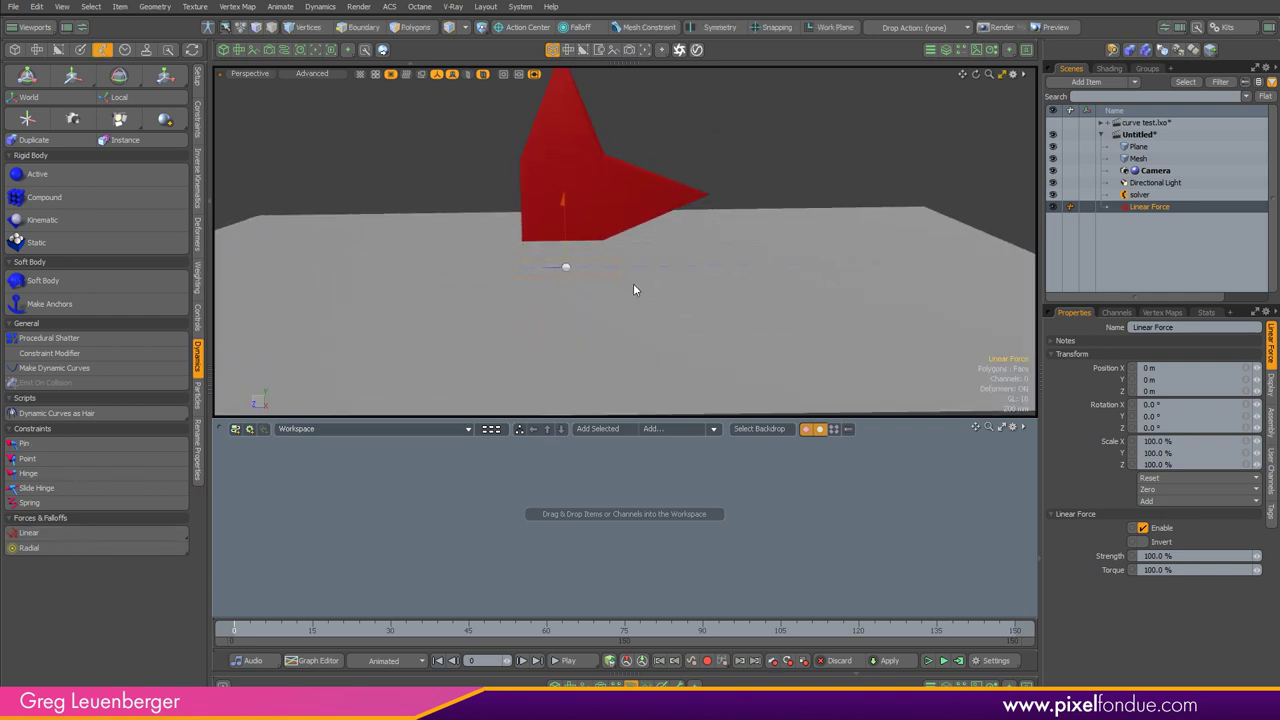
{"action": "key", "text": "ctrl+space"}
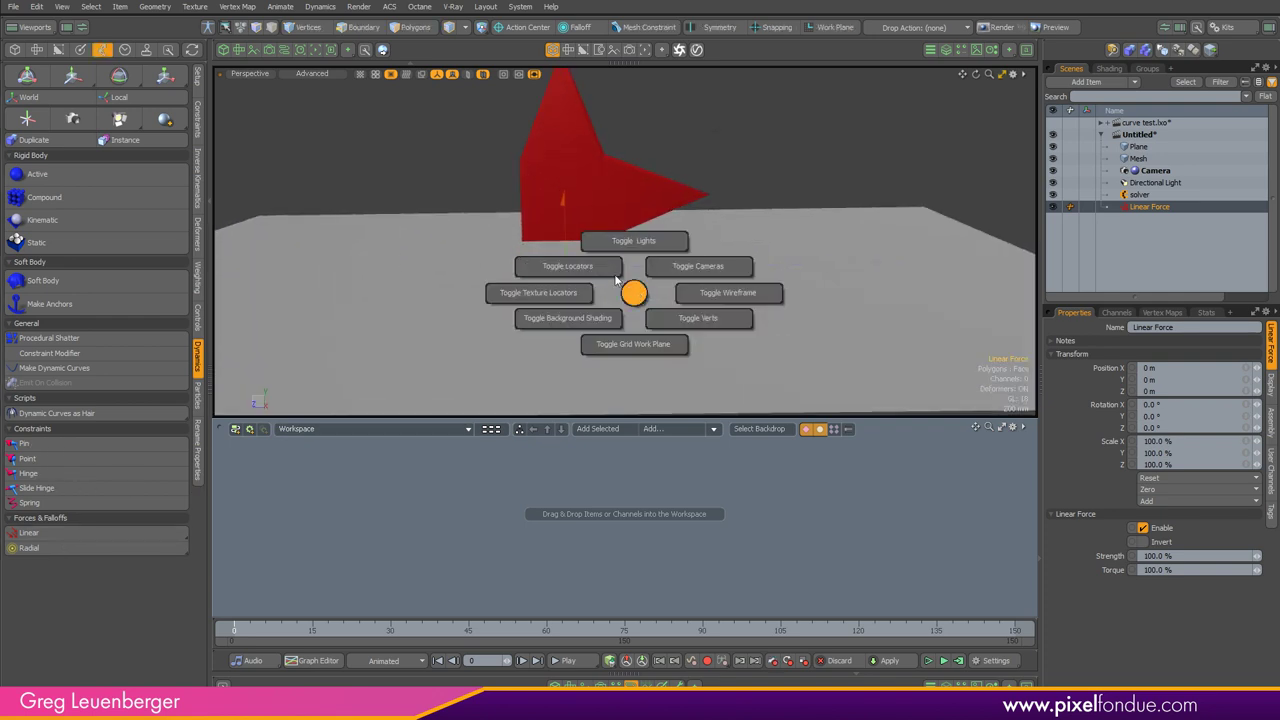
{"action": "left_click", "coordinate": [572, 266]}
Step: In the Right view, tilt the linear force to about -31.7° in X and place it near Y -1.58 m, Z 1.52 m, aimed at the mesh
{"action": "left_click_drag", "start_coordinate": [583, 336], "coordinate": [652, 287], "text": "alt"}
{"action": "key", "text": "ctrl+2"}
{"action": "left_click", "coordinate": [519, 194]}
{"action": "left_click_drag", "start_coordinate": [554, 258], "coordinate": [430, 353], "text": "alt"}
{"action": "key", "text": "ctrl+1"}
{"action": "left_click", "coordinate": [665, 270]}
{"action": "scroll", "coordinate": [634, 264], "scroll_direction": "down", "scroll_amount": 3}
{"action": "key", "text": "w"}
{"action": "key", "text": "e"}
{"action": "mouse_move", "coordinate": [499, 312]}
{"action": "left_mouse_down"}
{"action": "mouse_move", "coordinate": [527, 376]}
{"action": "mouse_move", "coordinate": [508, 329]}
{"action": "left_mouse_up"}
{"action": "key", "text": "w"}
{"action": "left_click_drag", "start_coordinate": [430, 353], "coordinate": [493, 364]}
{"action": "key", "text": "space"}
{"action": "left_click_drag", "start_coordinate": [625, 310], "coordinate": [627, 301], "text": "alt"}
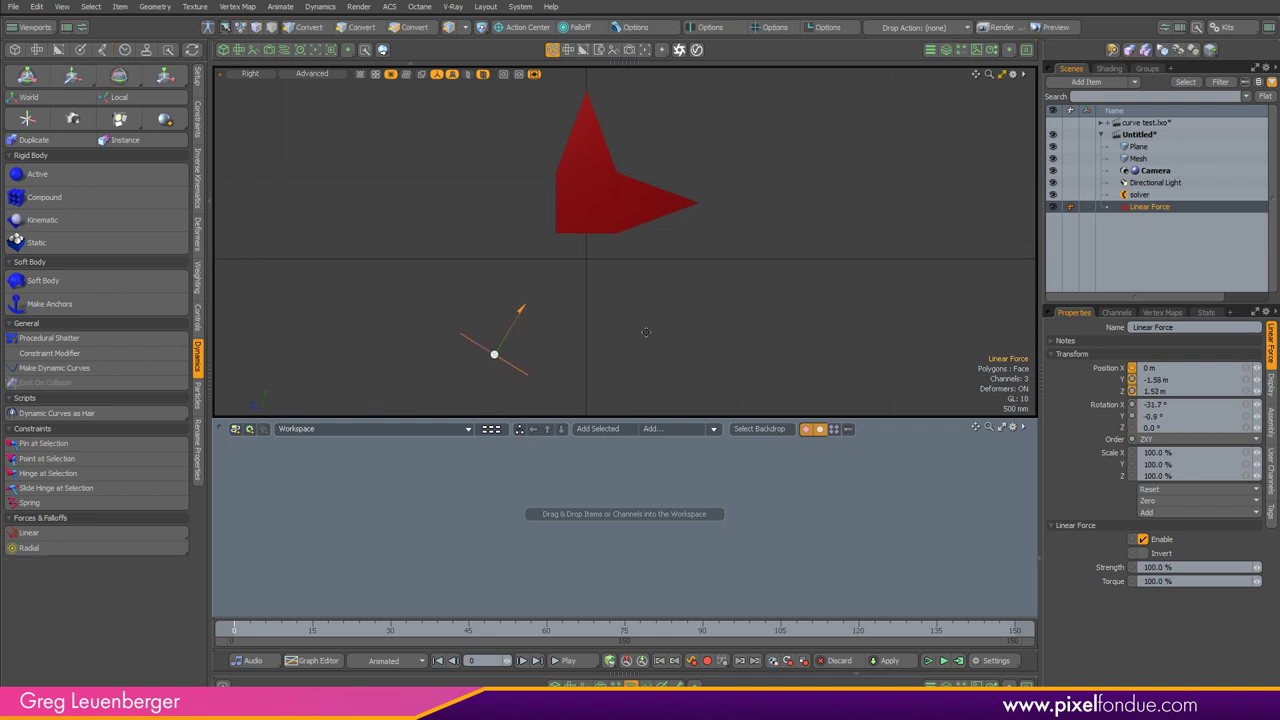
{"action": "scroll", "coordinate": [680, 313], "scroll_direction": "down", "scroll_amount": 1}
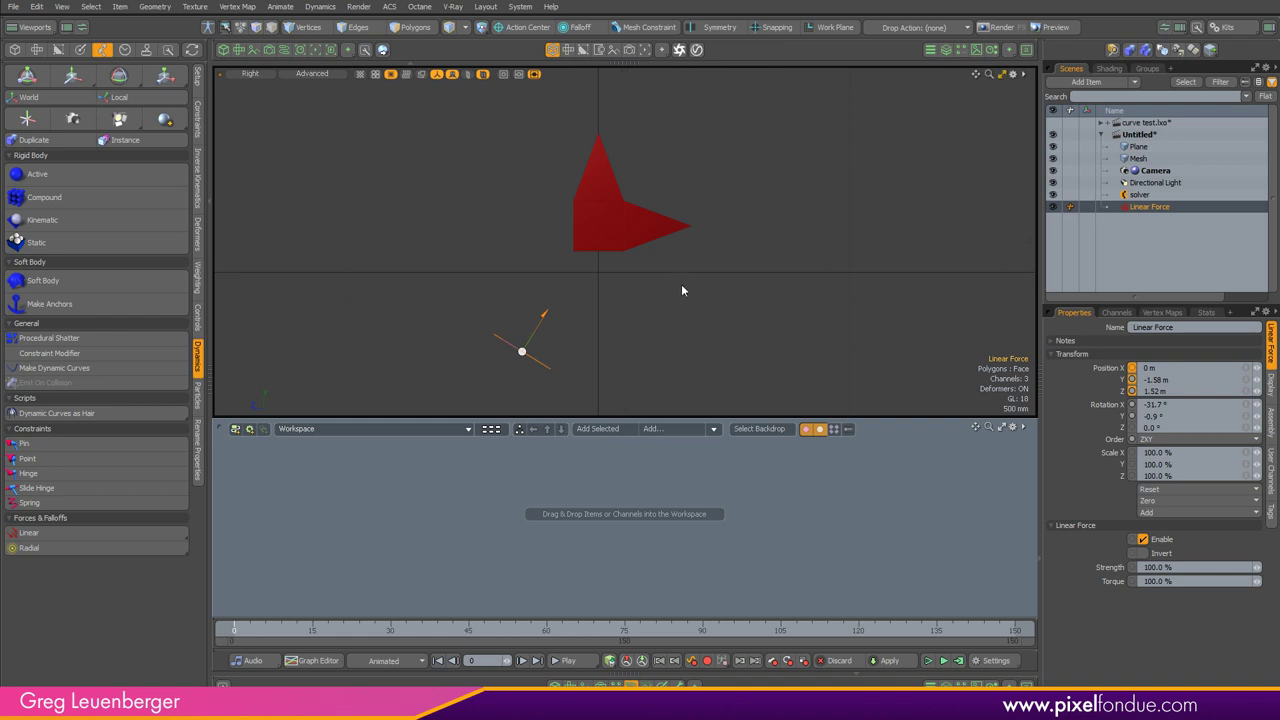
Step: Set the spiked mesh's dynamics density to 0.1
{"action": "left_click", "coordinate": [612, 241]}
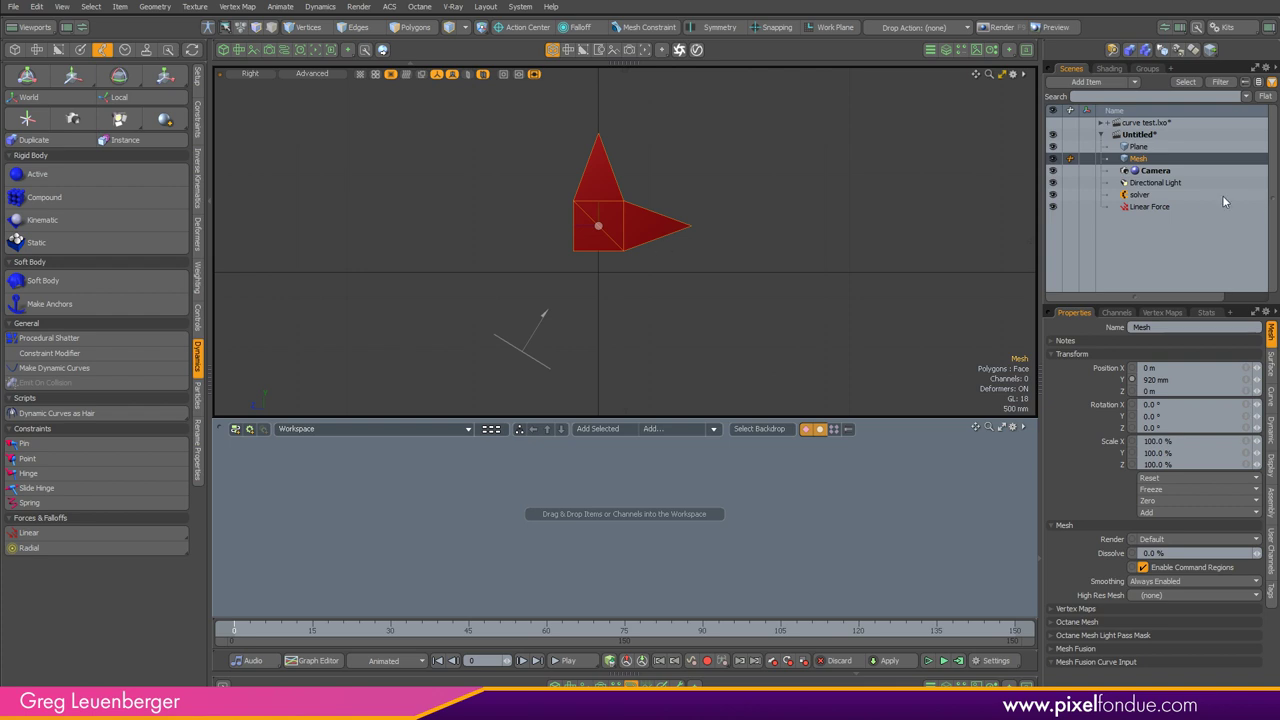
{"action": "left_click", "coordinate": [1271, 434]}
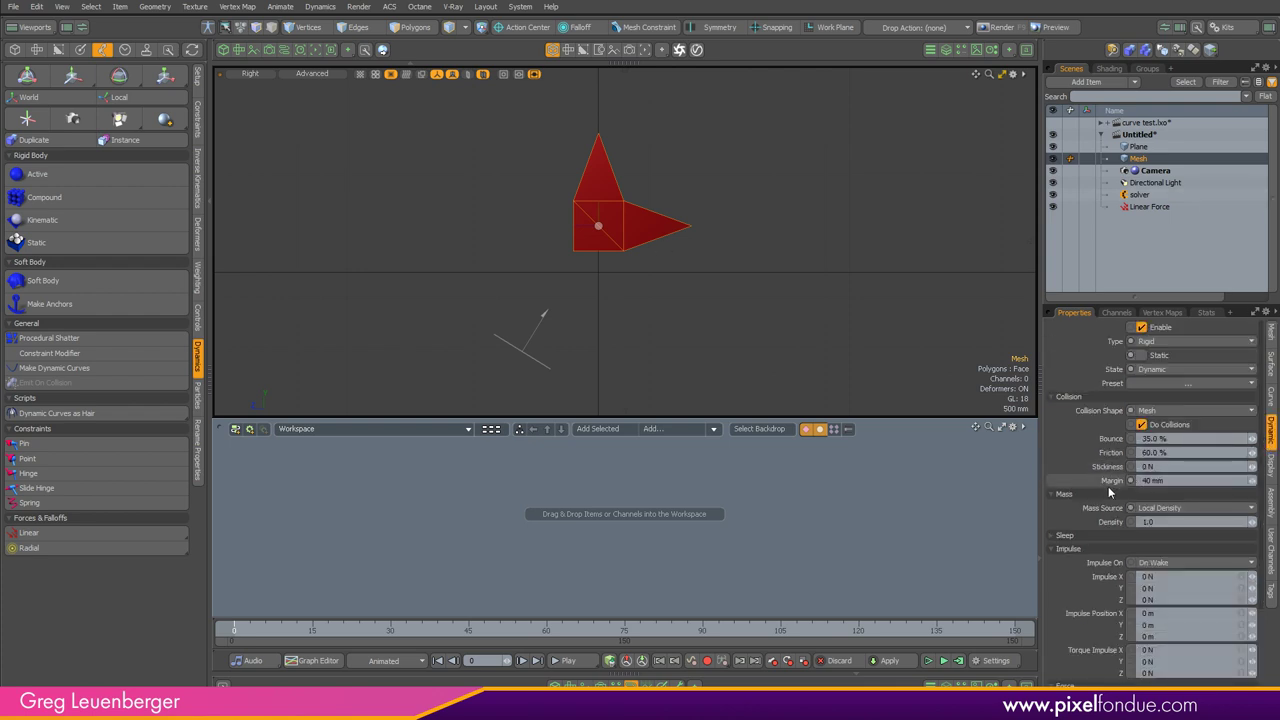
{"action": "type", "text": "0.1"}
{"action": "key", "text": "Return"}
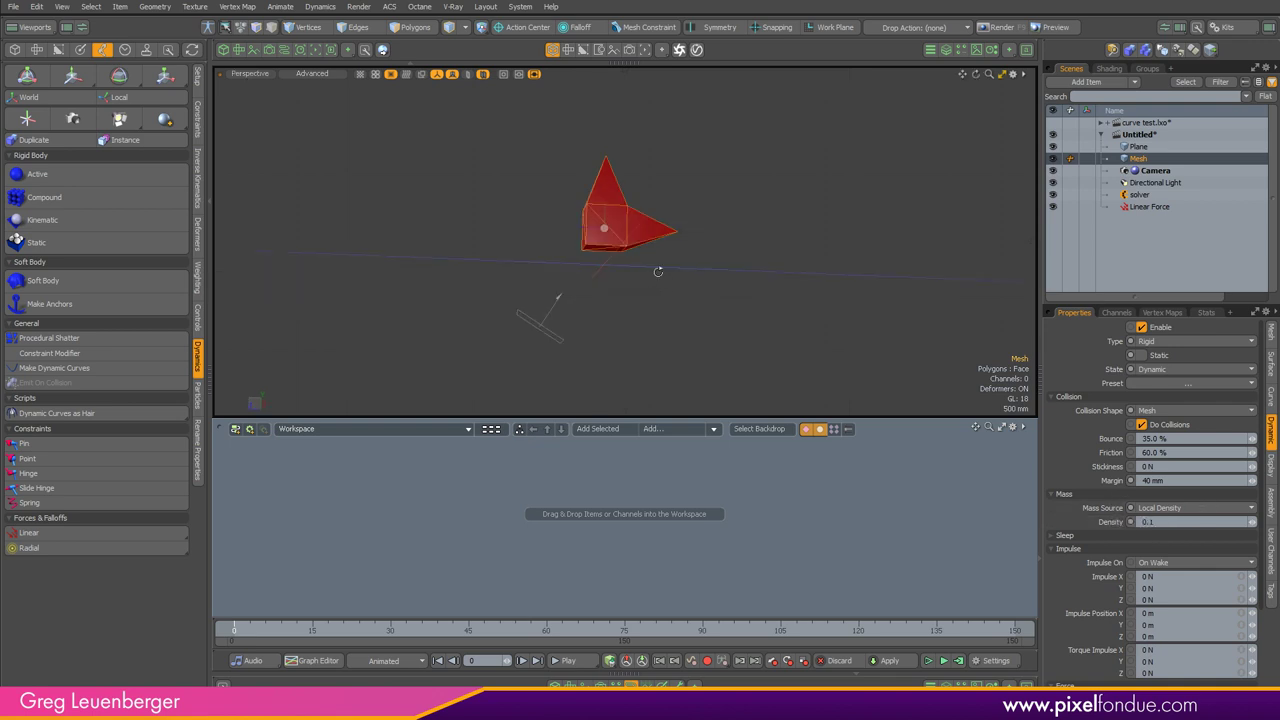
Step: Increase the linear force's strength to more than double, then deselect the force
{"action": "left_click_drag", "start_coordinate": [658, 272], "coordinate": [618, 342], "text": "alt"}
{"action": "left_click", "coordinate": [571, 346]}
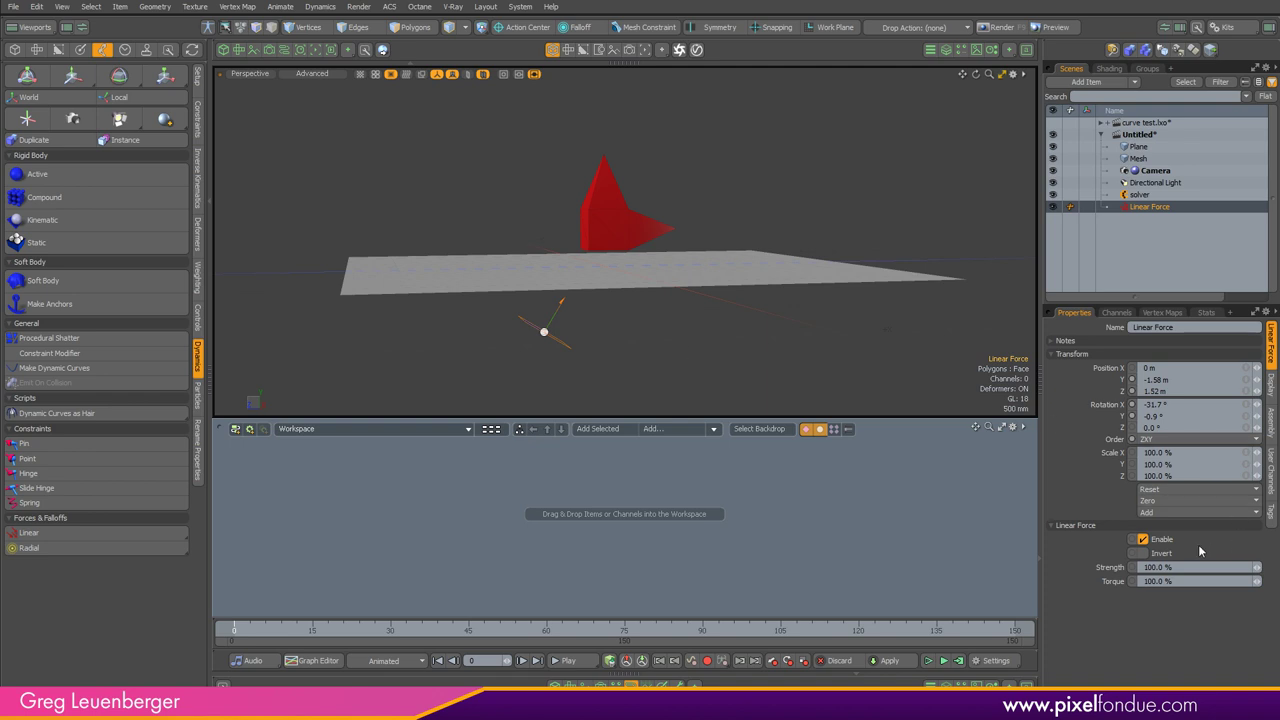
{"action": "key", "text": "c"}
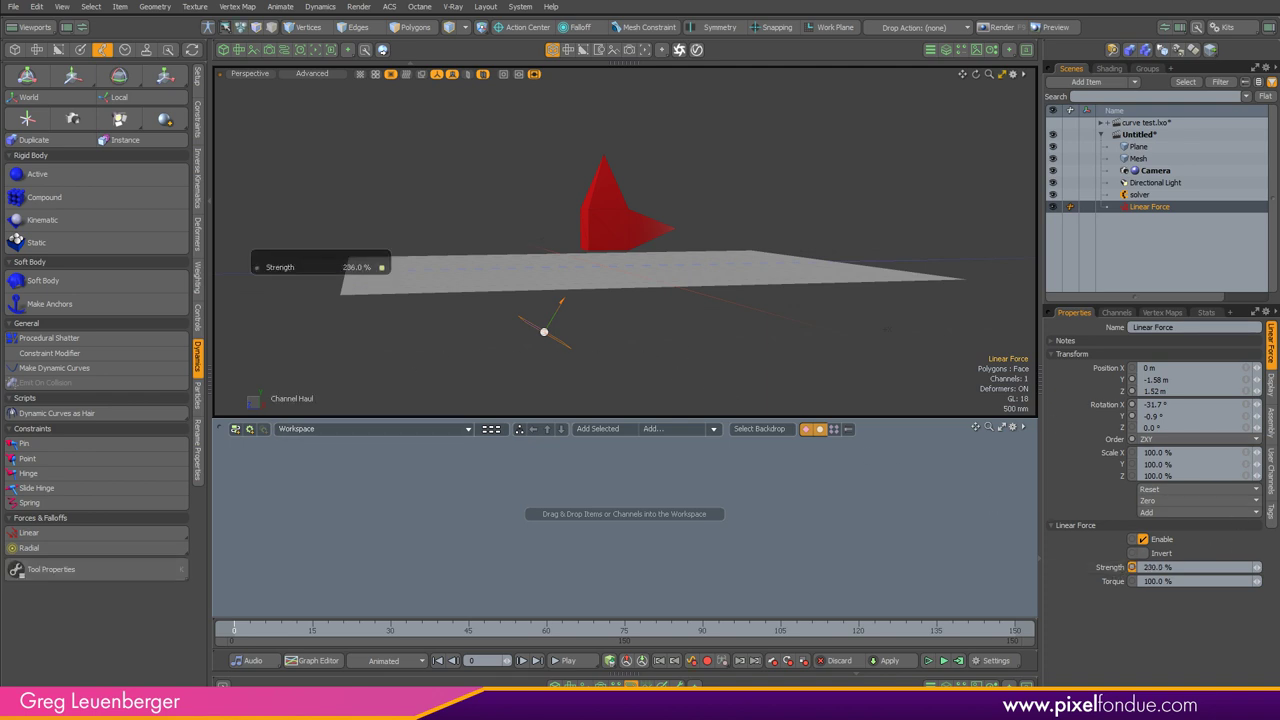
{"action": "left_click", "coordinate": [1110, 581]}
{"action": "key", "text": "q"}
{"action": "left_click", "coordinate": [512, 335]}
{"action": "mouse_move", "coordinate": [511, 329]}
{"action": "left_mouse_down", "text": "alt"}
{"action": "mouse_move", "coordinate": [491, 320]}
{"action": "mouse_move", "coordinate": [506, 318]}
{"action": "left_mouse_up", "text": "alt"}
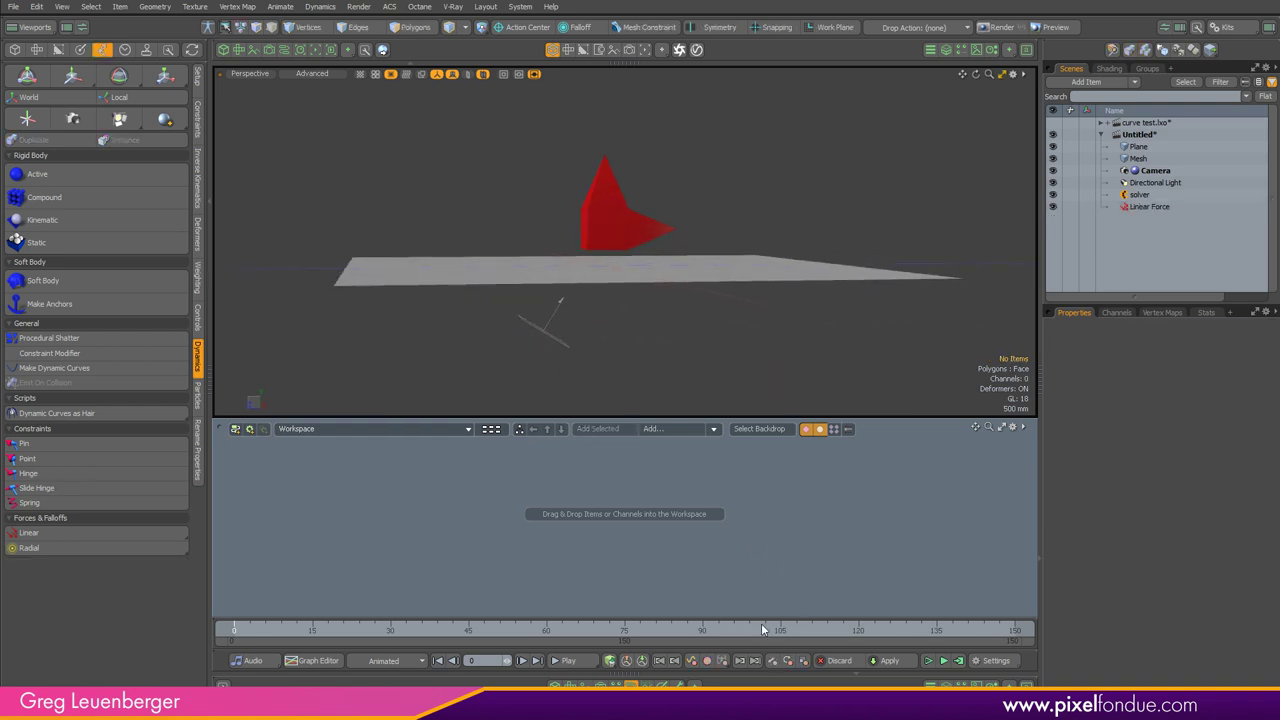
Step: Run the live dynamics simulation repeatedly to check how the force moves the spiked mesh, stopping it each time
{"action": "left_click", "coordinate": [933, 661]}
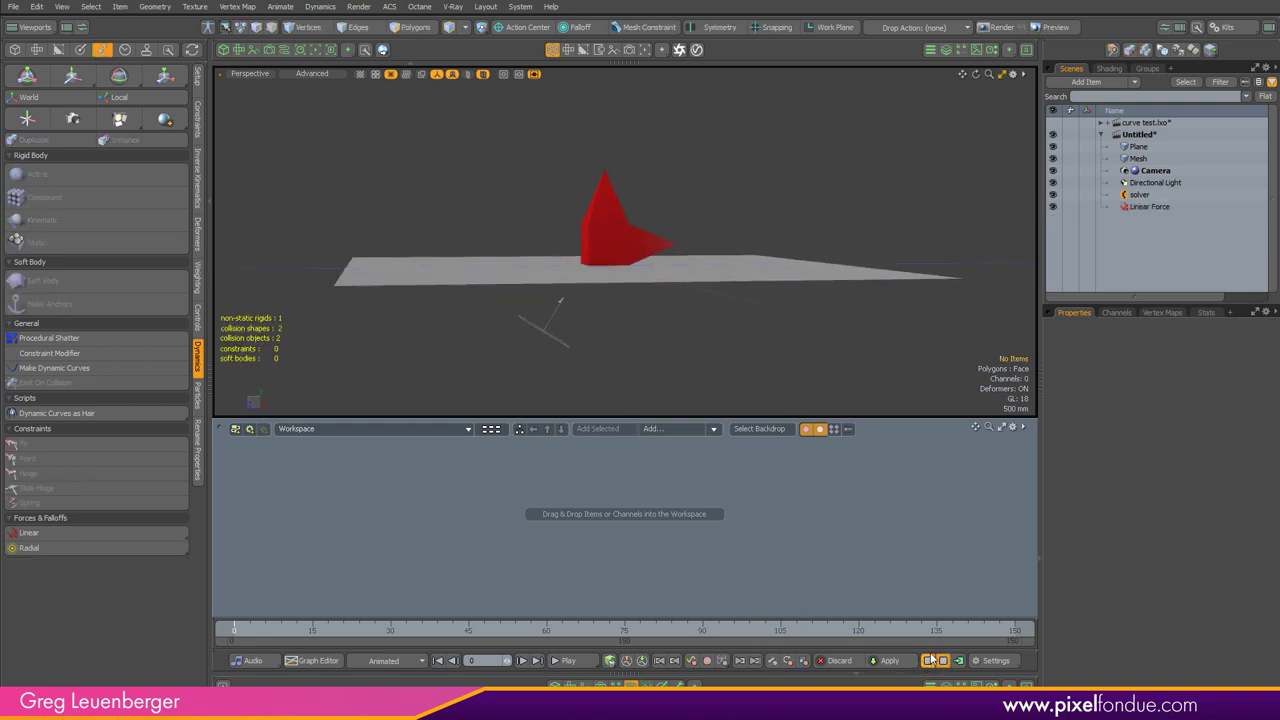
{"action": "left_click", "coordinate": [932, 660]}
{"action": "left_click", "coordinate": [929, 661]}
{"action": "left_click", "coordinate": [928, 661]}
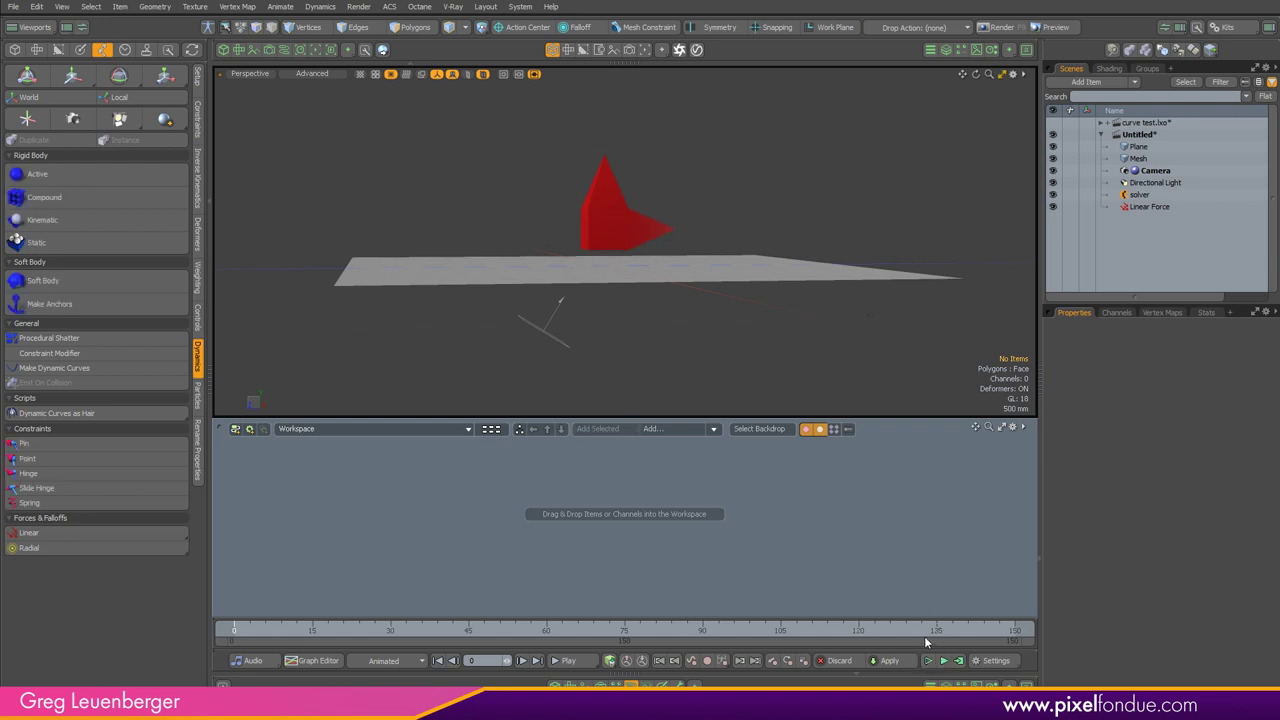
{"action": "left_click", "coordinate": [928, 661]}
{"action": "left_click", "coordinate": [928, 661]}
Step: Set the spiked mesh's dynamics density to 0.01 and test it with a short live simulation
{"action": "left_click", "coordinate": [630, 210]}
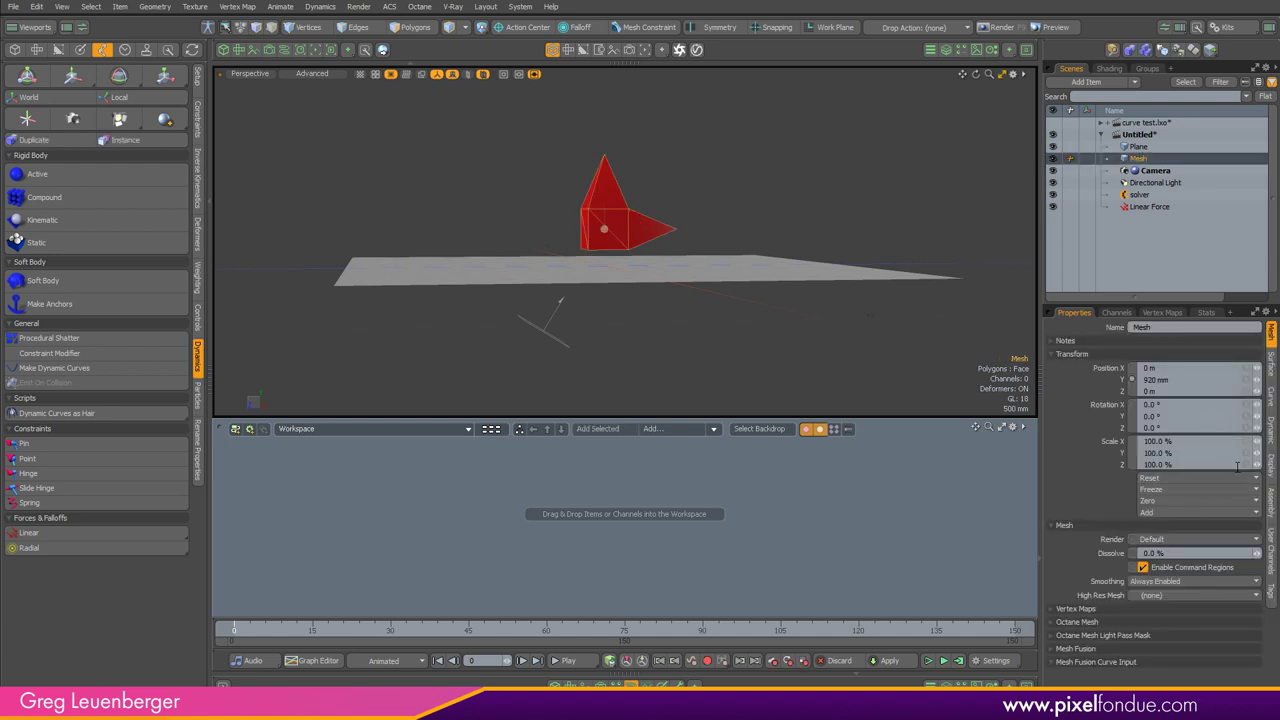
{"action": "left_click", "coordinate": [1271, 434]}
{"action": "double_click", "coordinate": [1166, 521]}
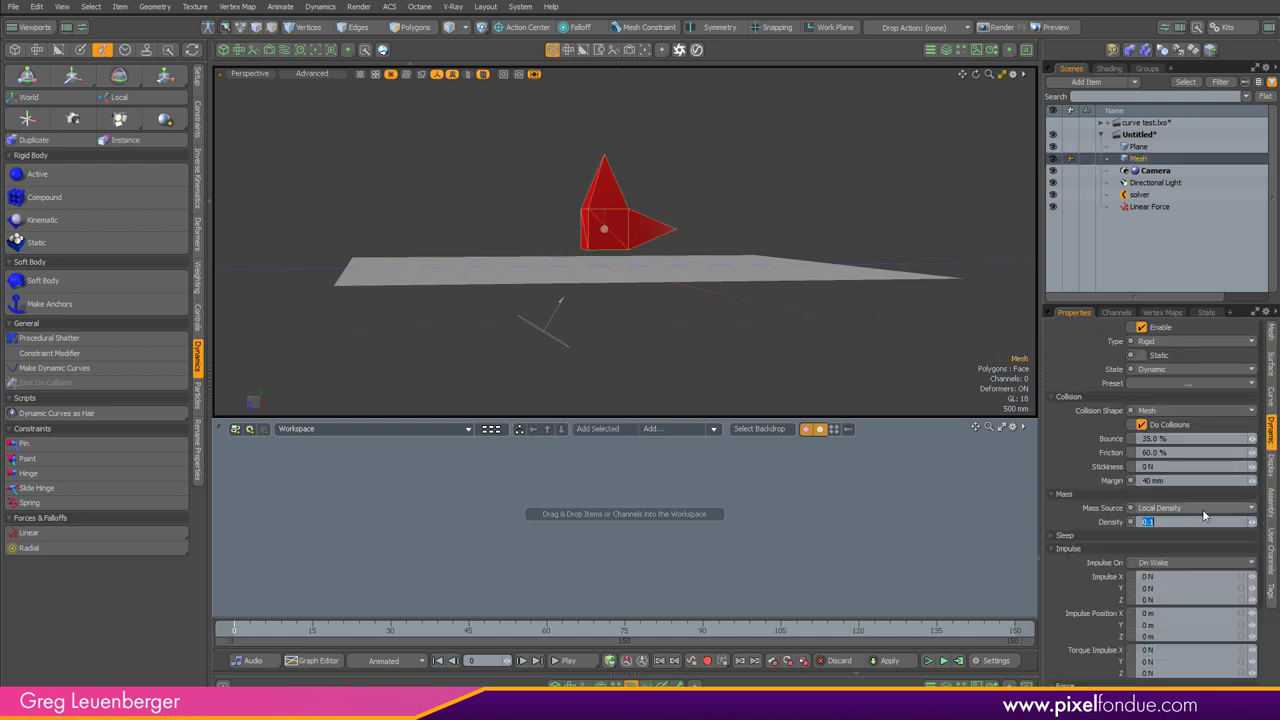
{"action": "type", "text": ".01"}
{"action": "key", "text": "Return"}
{"action": "left_click", "coordinate": [929, 661]}
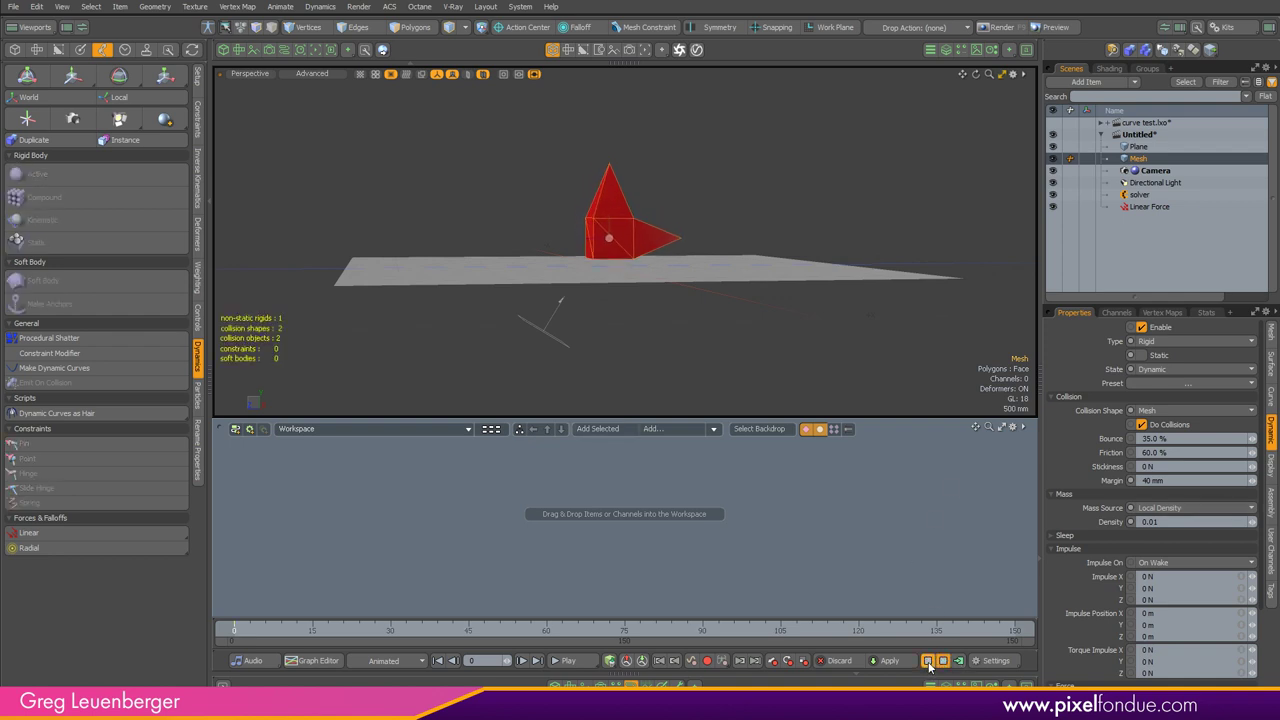
{"action": "left_click", "coordinate": [929, 661]}
Step: In the Right view, raise the linear force's strength to 580% and its torque to 491.5% together
{"action": "left_click_drag", "start_coordinate": [762, 345], "coordinate": [780, 324], "text": "alt"}
{"action": "key", "text": "KP_3"}
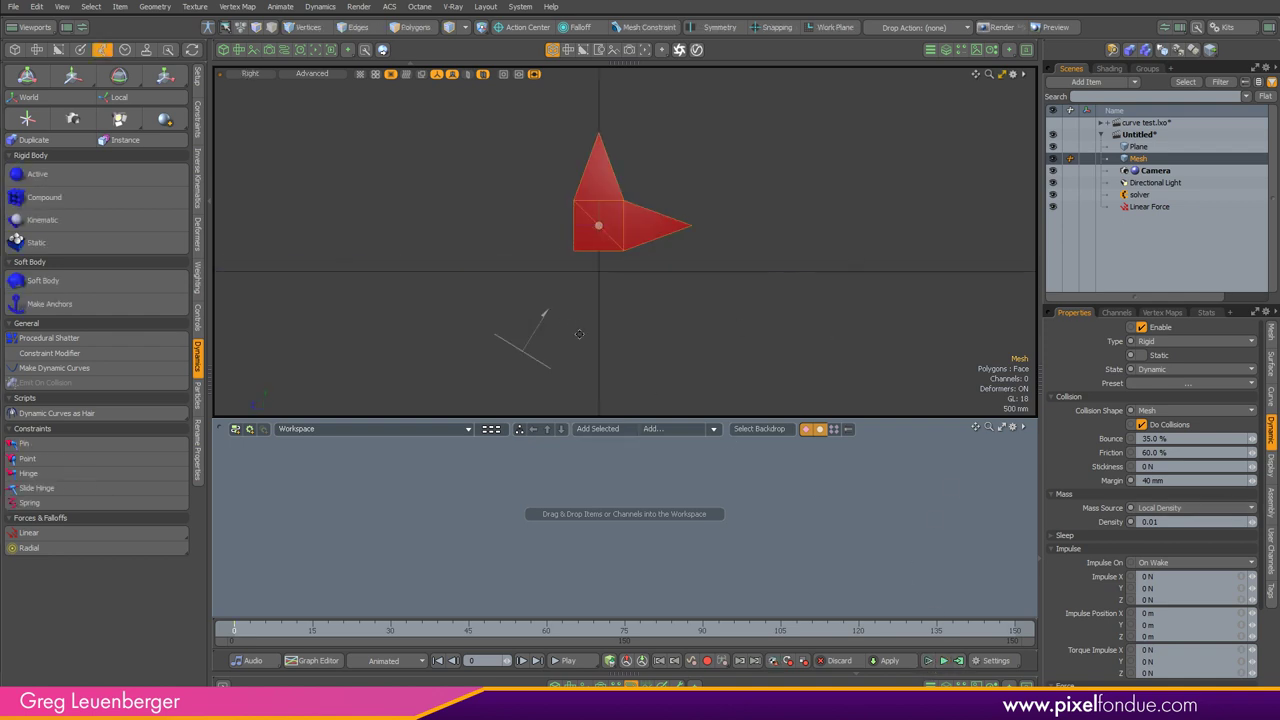
{"action": "left_click_drag", "start_coordinate": [535, 342], "coordinate": [562, 324], "text": "alt+shift"}
{"action": "left_click", "coordinate": [547, 358]}
{"action": "key", "text": "w"}
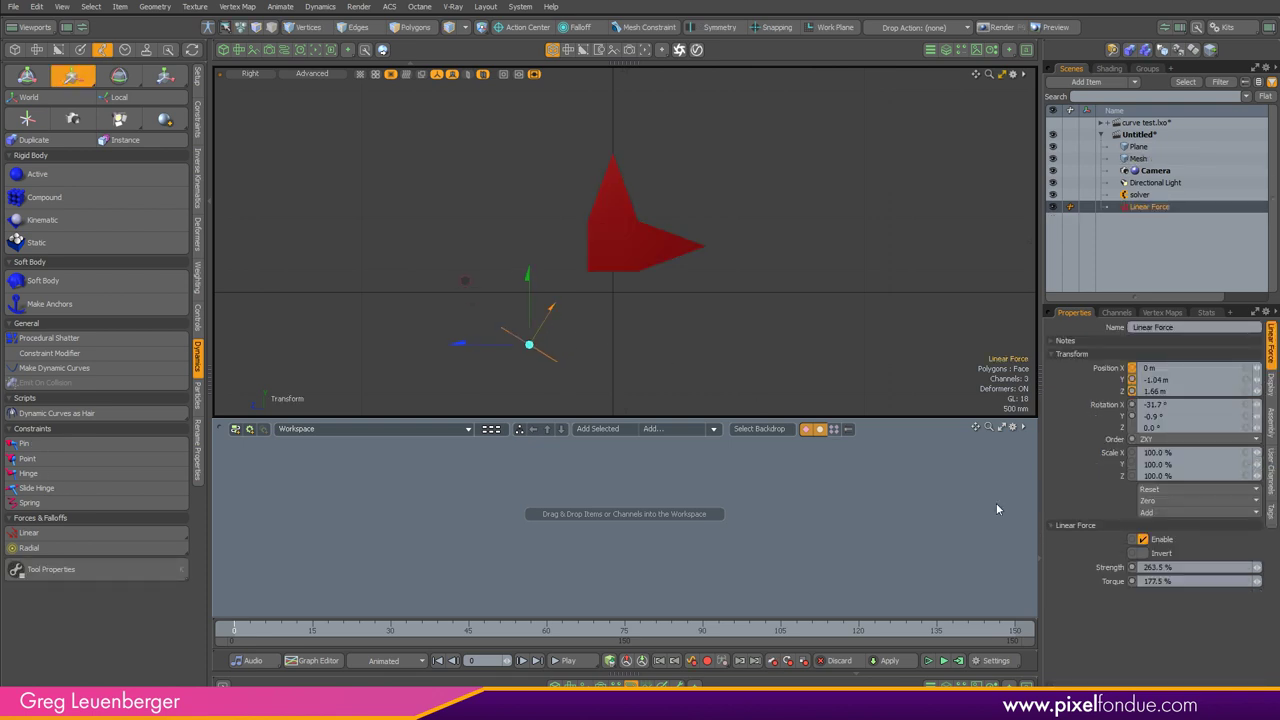
{"action": "left_click", "coordinate": [1107, 568]}
{"action": "left_click", "coordinate": [1107, 581], "text": "shift"}
{"action": "key", "text": "c"}
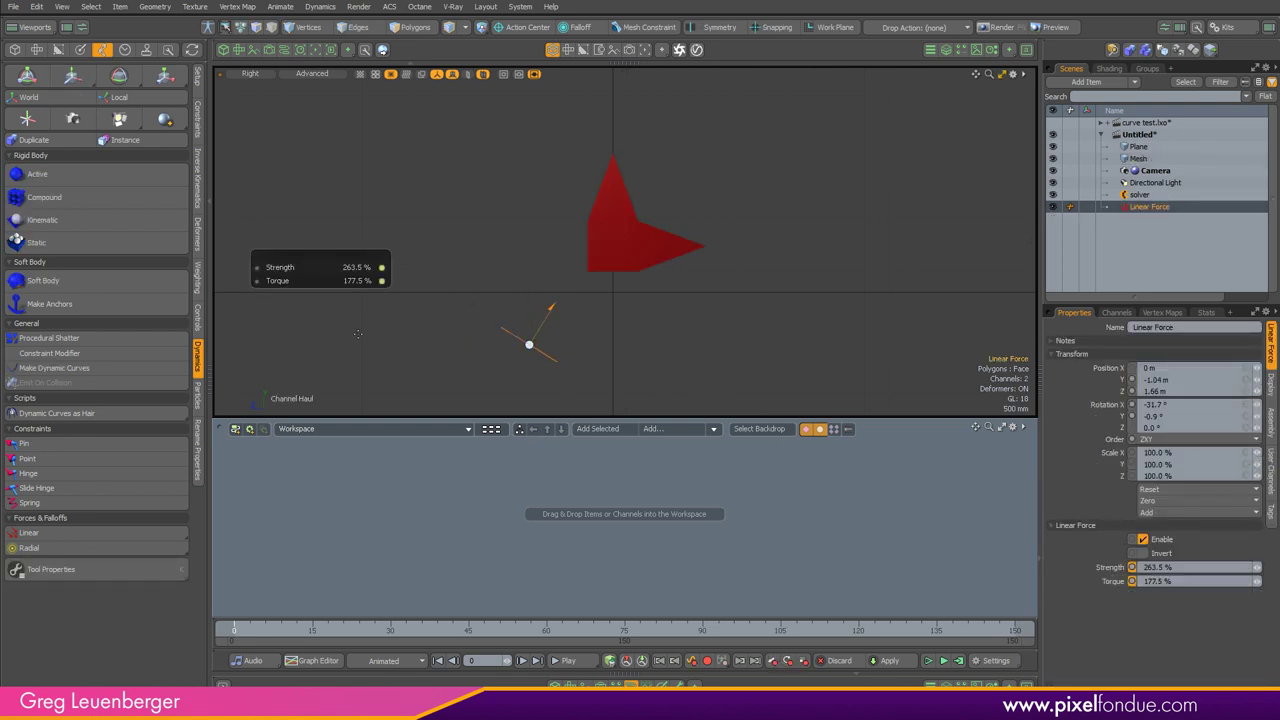
{"action": "left_click_drag", "start_coordinate": [790, 350], "coordinate": [840, 350]}
{"action": "key", "text": "space"}
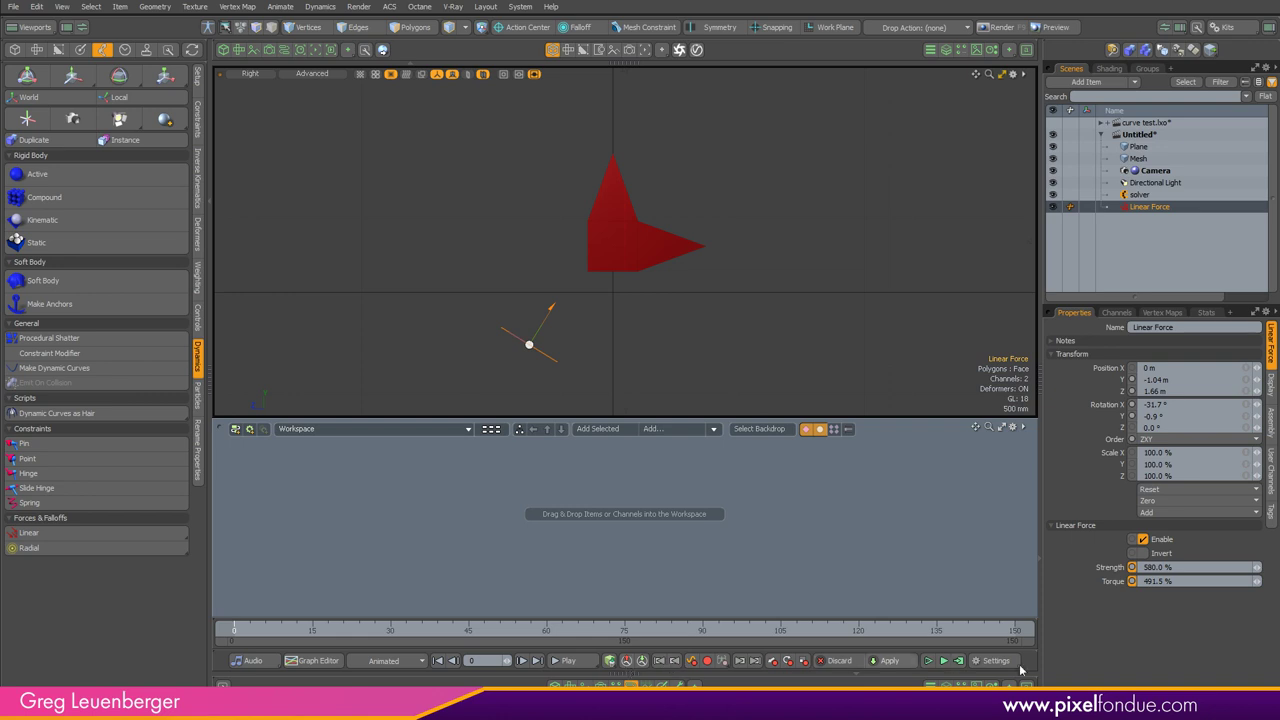
Step: Run the live simulation to check how the stronger force moves the spiked mesh, and stop it
{"action": "left_click", "coordinate": [925, 661]}
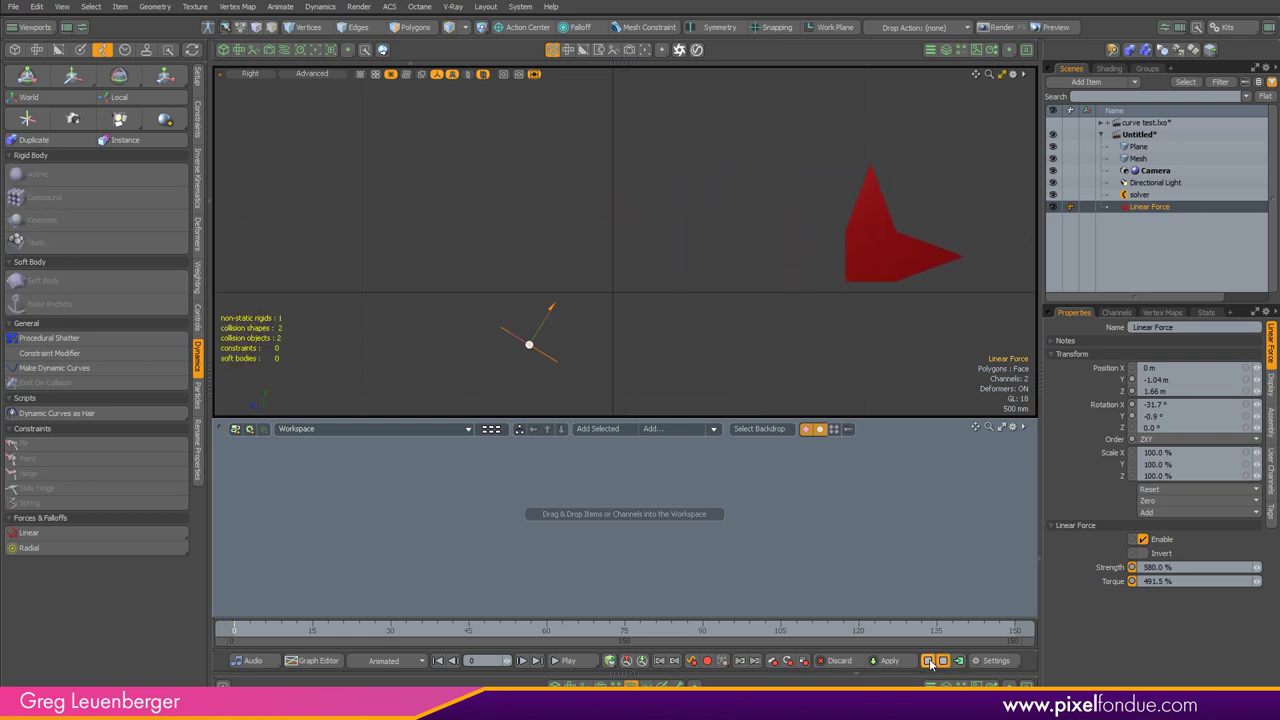
{"action": "left_click", "coordinate": [931, 659]}
{"action": "left_click_drag", "start_coordinate": [719, 318], "coordinate": [727, 340], "text": "ctrl+alt"}
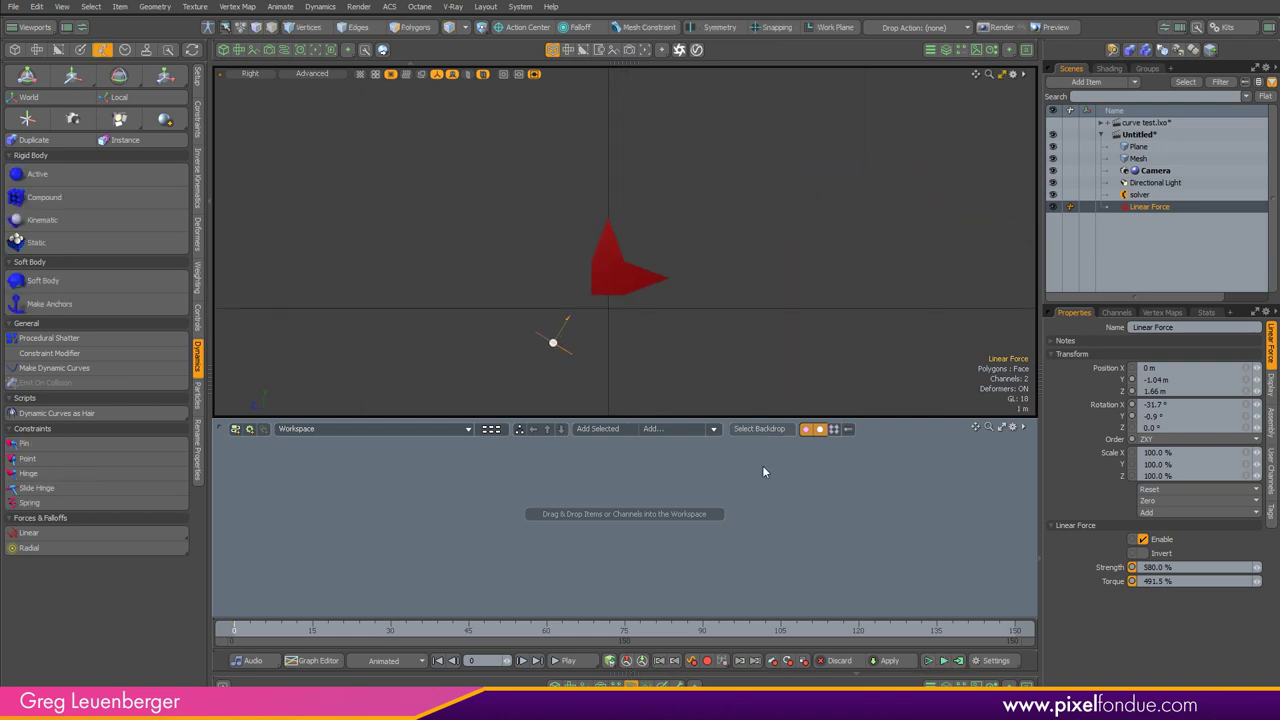
Step: Set the spiked mesh's dynamics density to 0.003 and test the launch with a short live simulation
{"action": "left_click", "coordinate": [648, 268]}
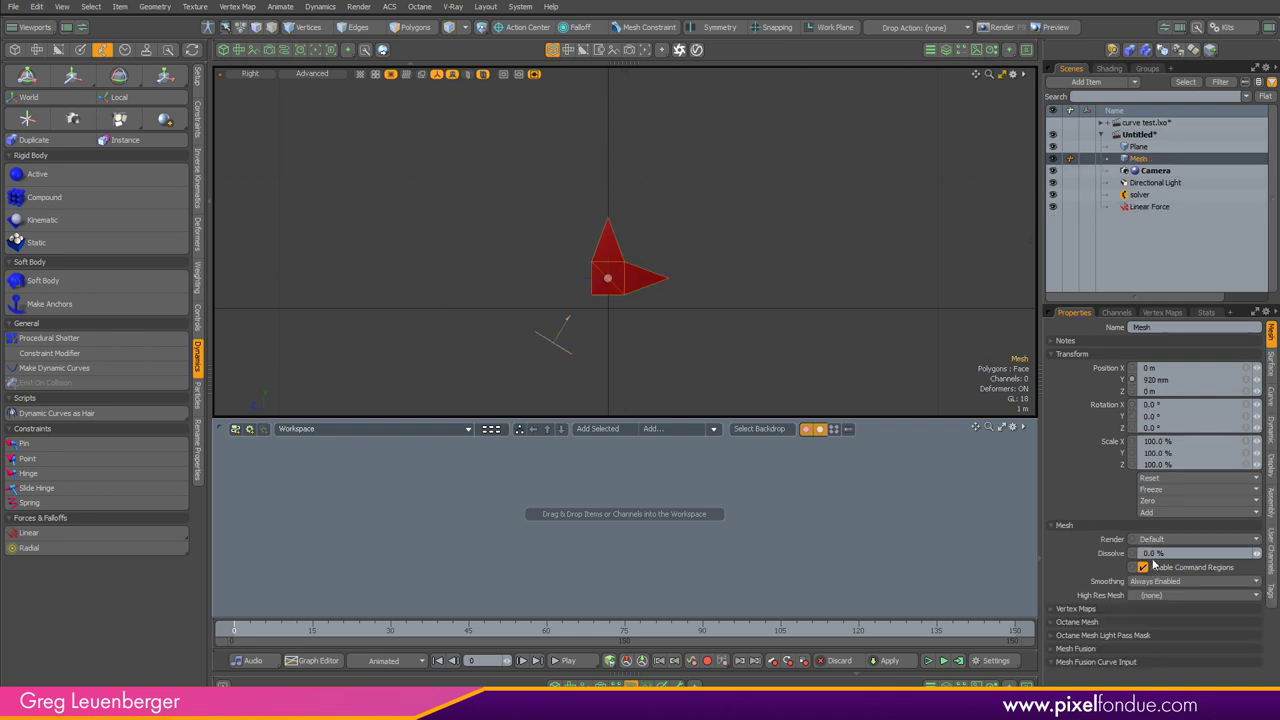
{"action": "left_click", "coordinate": [1269, 432]}
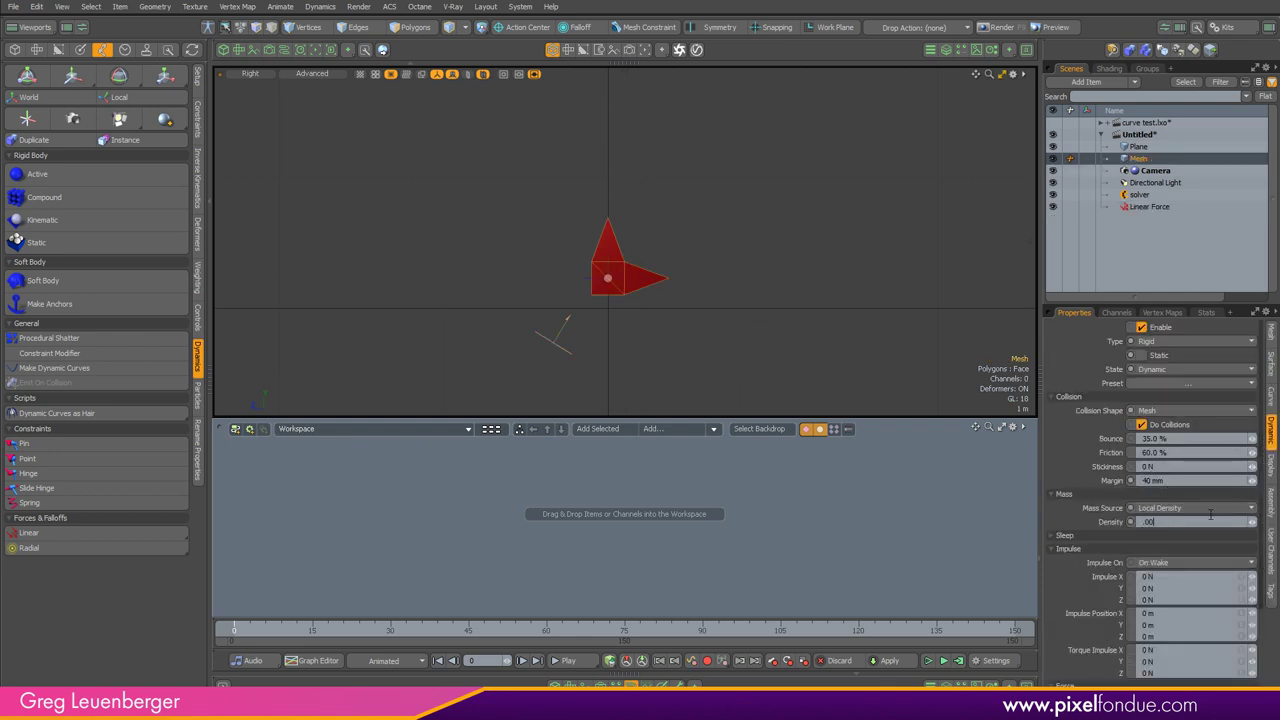
{"action": "left_click", "coordinate": [929, 661]}
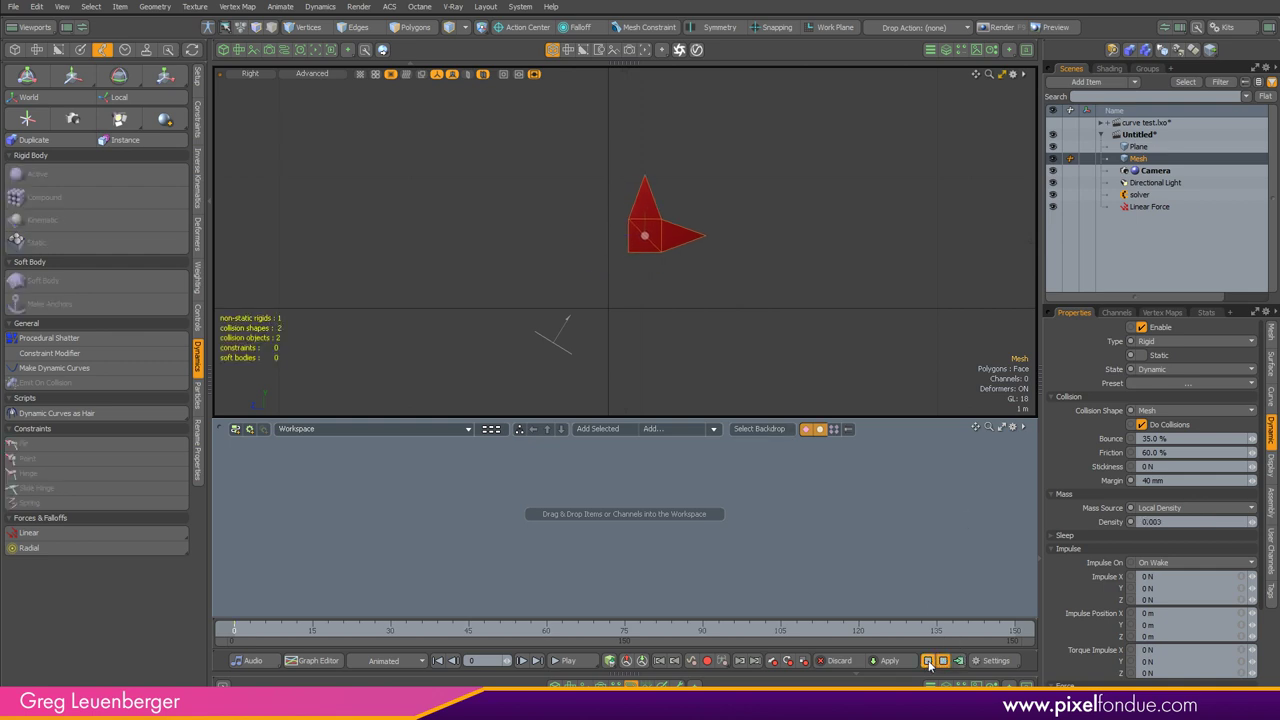
{"action": "left_click", "coordinate": [929, 661]}
Step: Run the live simulation again in a wider Right view to follow the mesh's flight path, and stop it
{"action": "scroll", "coordinate": [796, 314], "scroll_direction": "down", "scroll_amount": 4}
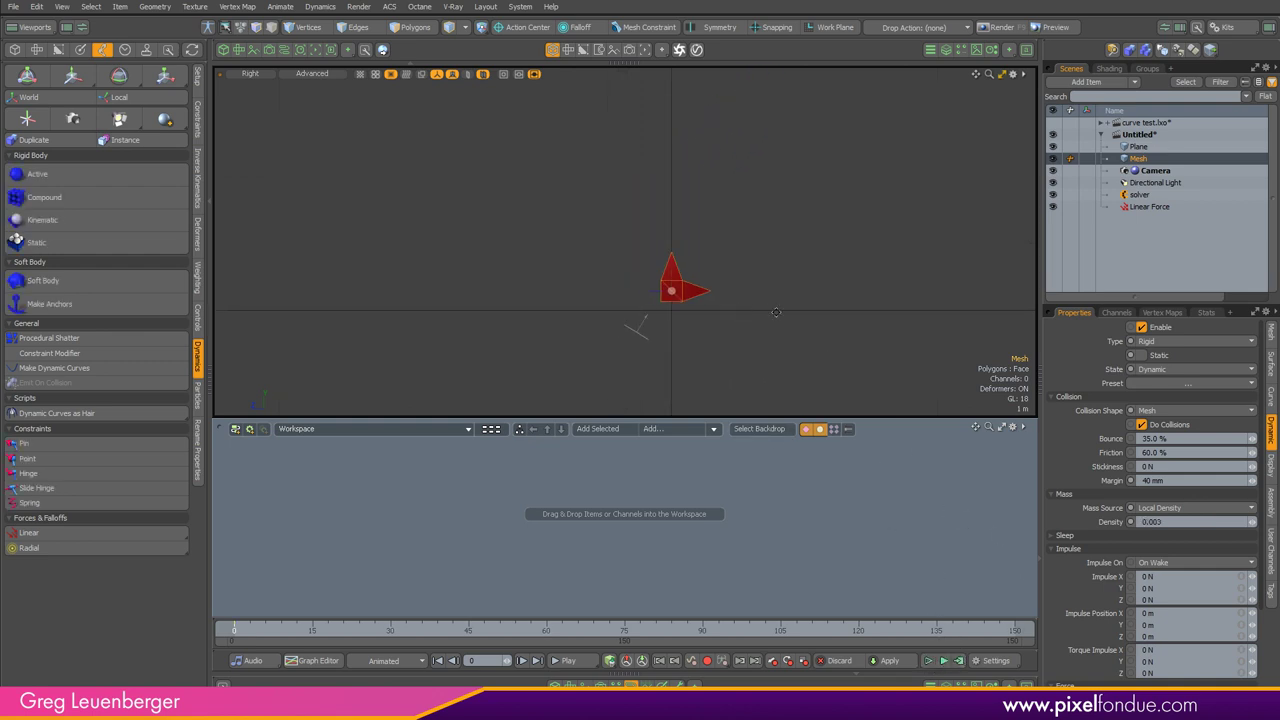
{"action": "left_click_drag", "start_coordinate": [796, 314], "coordinate": [614, 324], "text": "alt+shift"}
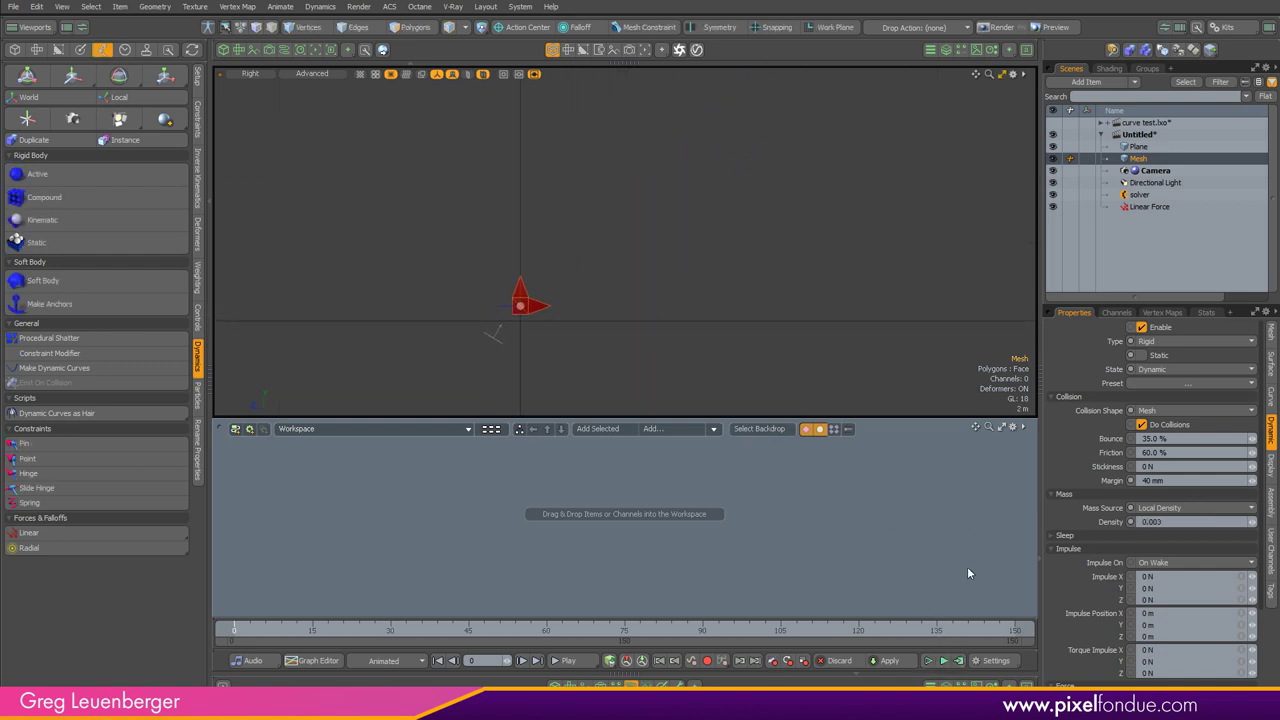
{"action": "left_click", "coordinate": [929, 661]}
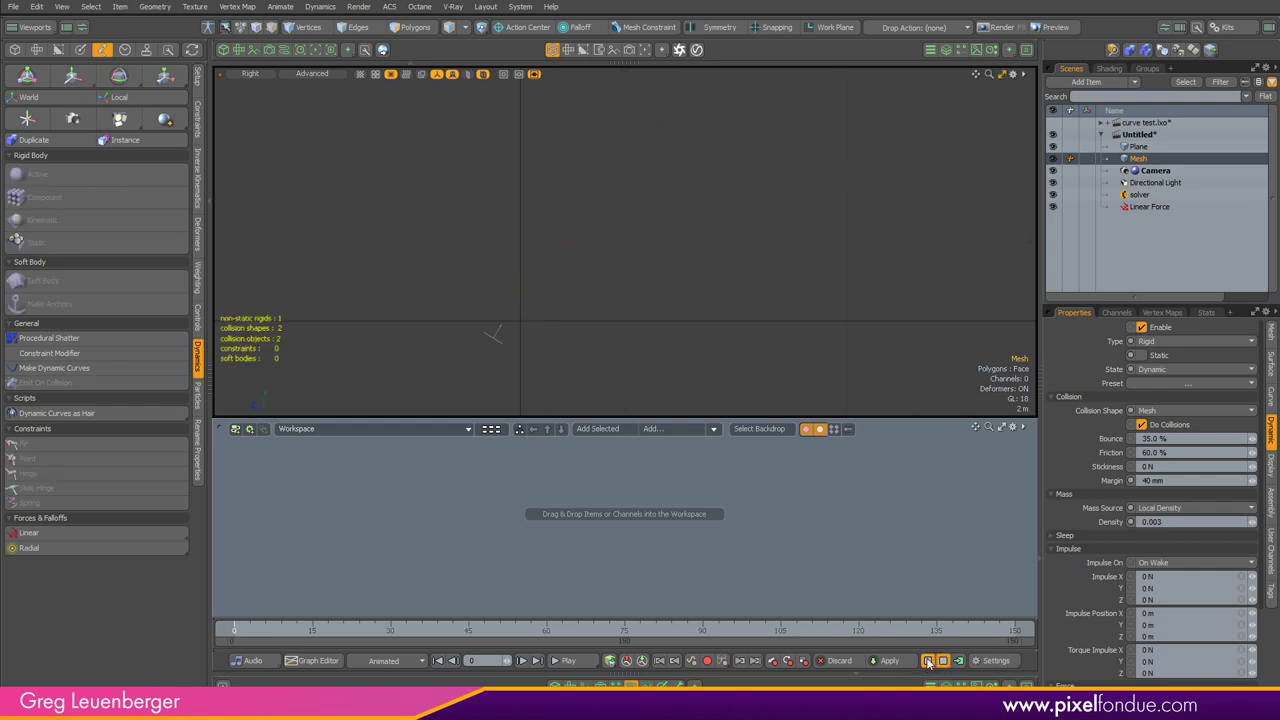
{"action": "left_click", "coordinate": [929, 662]}
Step: Add a radial falloff to the dynamics scene at the world origin
{"action": "left_click_drag", "start_coordinate": [537, 305], "coordinate": [654, 246], "text": "alt+shift"}
{"action": "scroll", "coordinate": [655, 245], "scroll_direction": "up", "scroll_amount": 5}
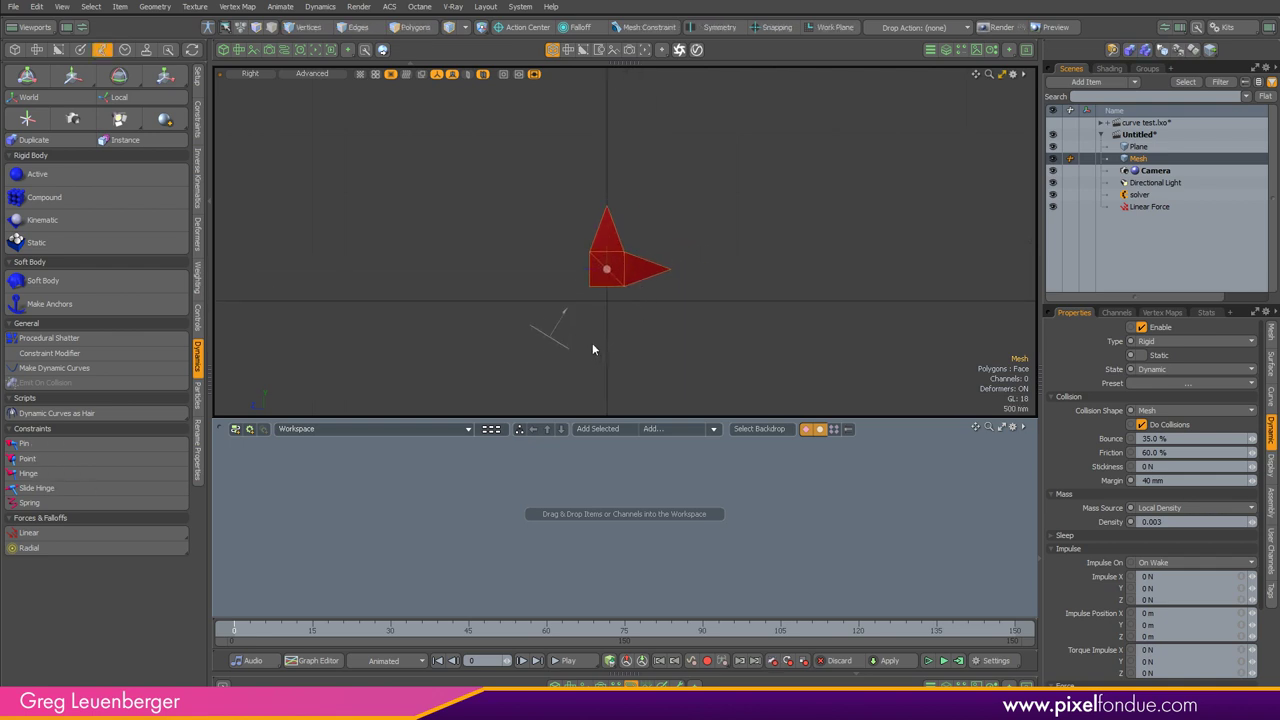
{"action": "left_click", "coordinate": [115, 547]}
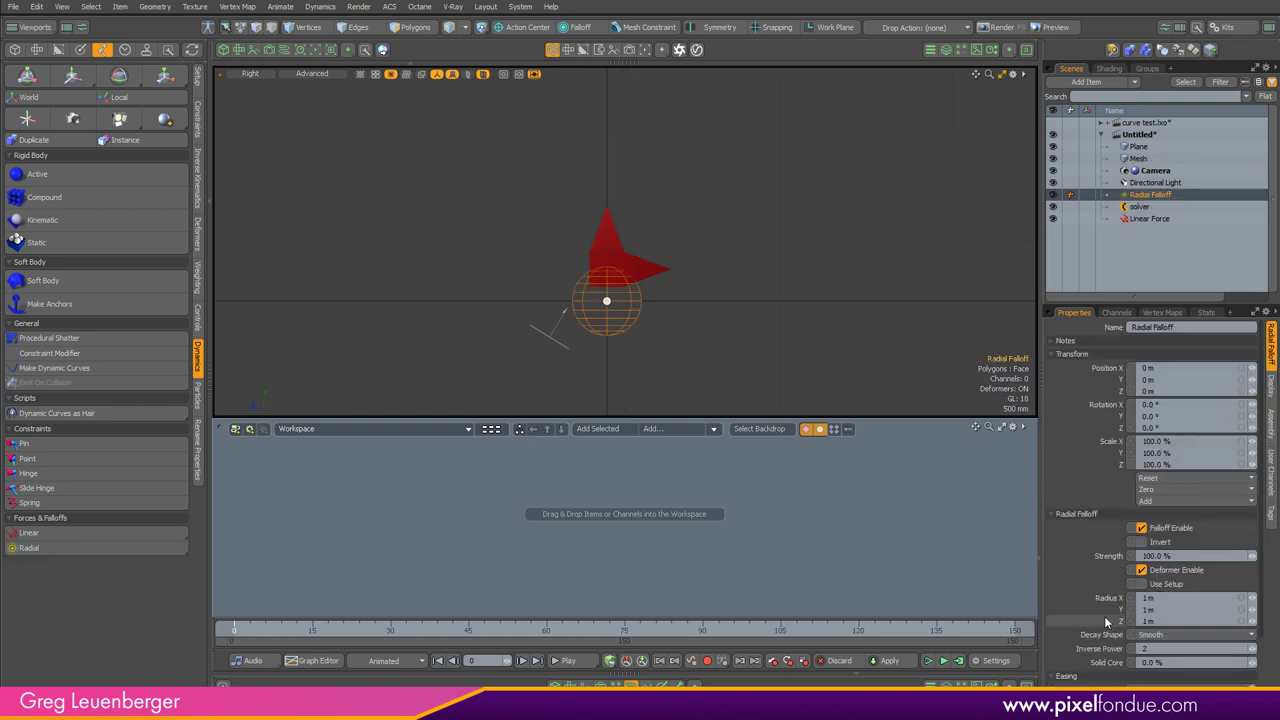
Step: Enlarge the radial falloff's radius to 5 m on all three axes
{"action": "left_click", "coordinate": [1106, 598]}
{"action": "key", "text": "c"}
{"action": "left_click_drag", "start_coordinate": [654, 225], "coordinate": [753, 206]}
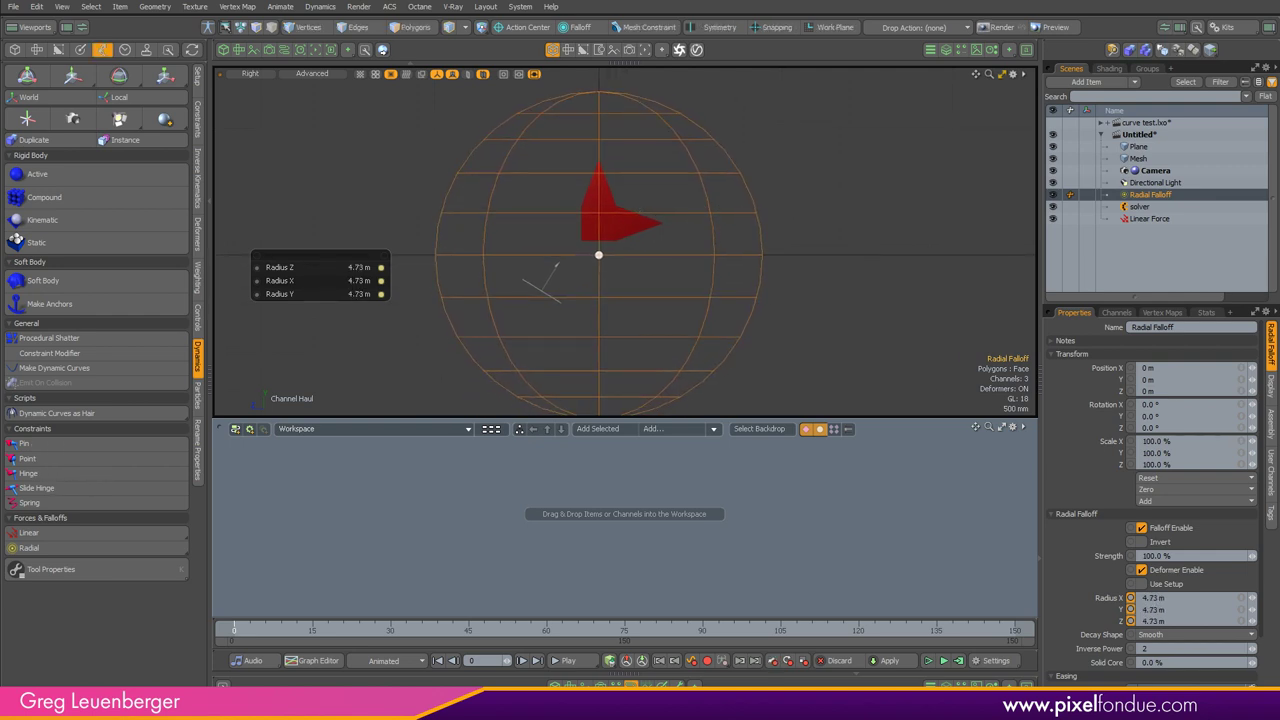
{"action": "left_click_drag", "start_coordinate": [641, 212], "coordinate": [650, 212]}
Step: Set the radial falloff's solid core to 70% and deselect it
{"action": "left_click", "coordinate": [1107, 663]}
{"action": "left_click_drag", "start_coordinate": [768, 268], "coordinate": [838, 268]}
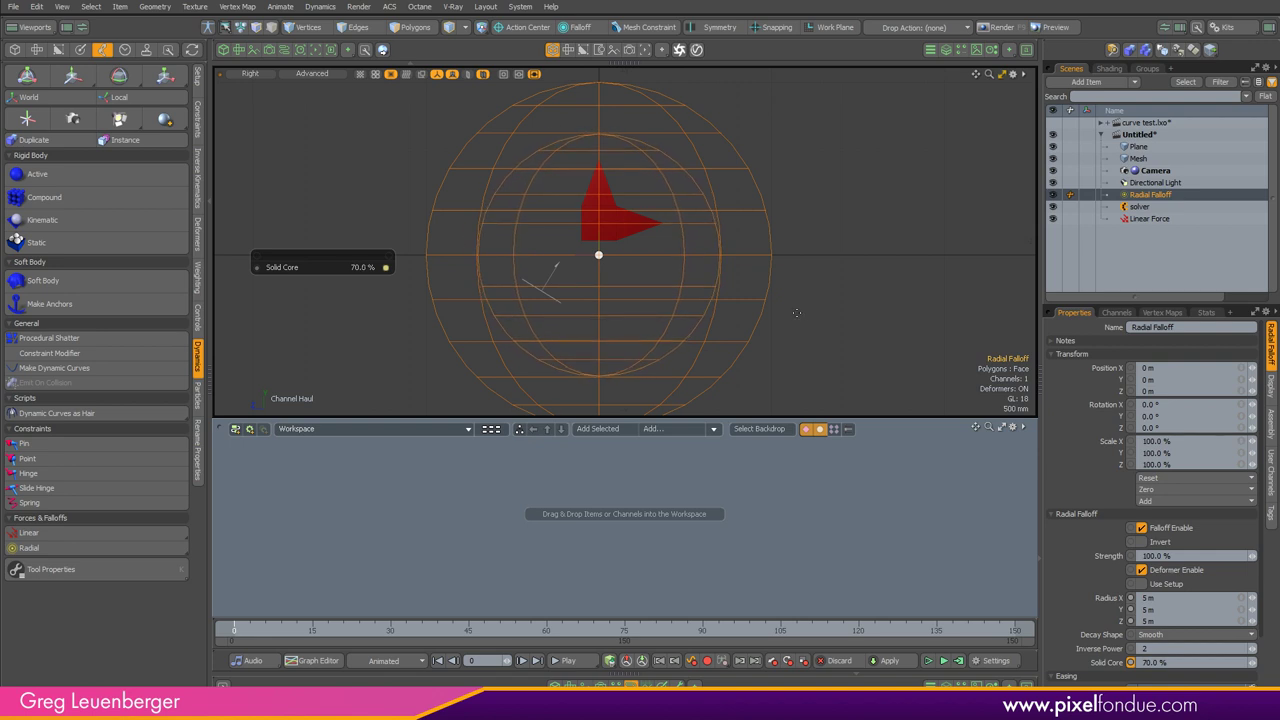
{"action": "key", "text": "space"}
{"action": "left_click", "coordinate": [876, 313]}
{"action": "left_click_drag", "start_coordinate": [814, 312], "coordinate": [754, 279], "text": "ctrl+alt"}
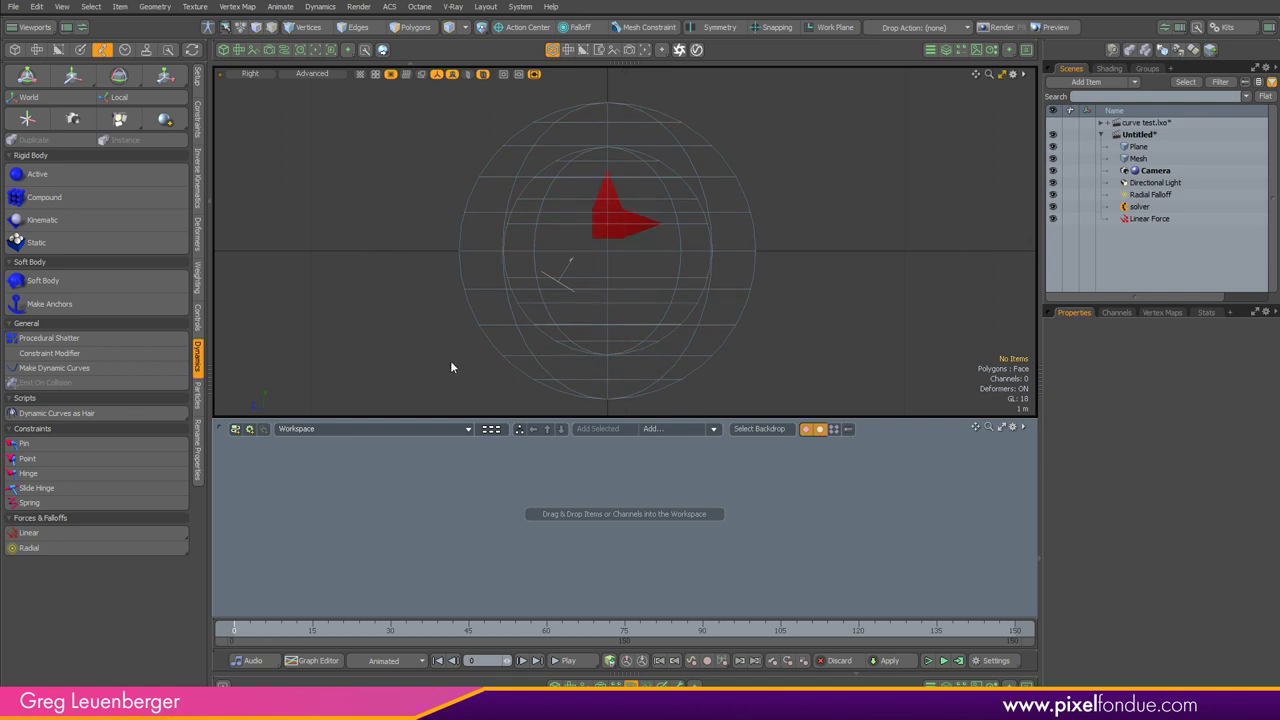
Step: Add the radial falloff and linear force to the schematic and link the falloff to the force's Falloffs input
{"action": "right_click_drag", "start_coordinate": [453, 364], "coordinate": [599, 265]}
{"action": "left_click", "coordinate": [577, 356], "text": "shift"}
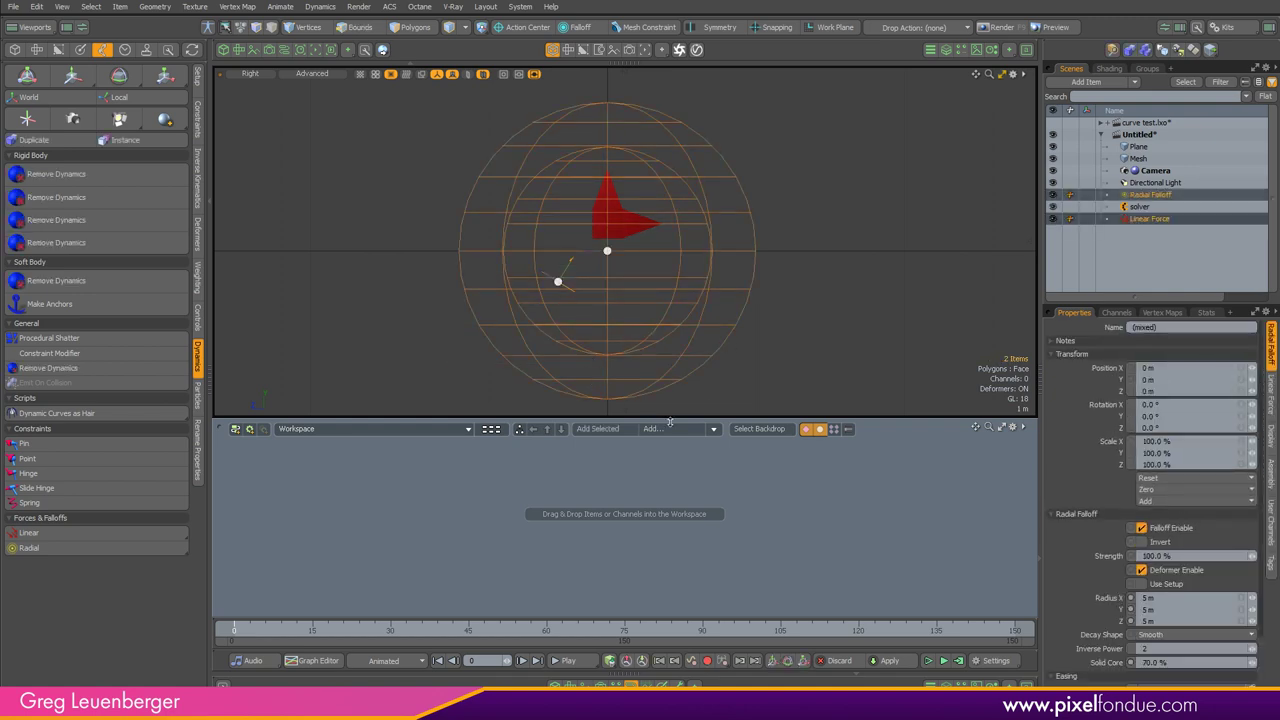
{"action": "left_click", "coordinate": [612, 430]}
{"action": "left_click", "coordinate": [663, 456]}
{"action": "left_click_drag", "start_coordinate": [637, 540], "coordinate": [410, 514]}
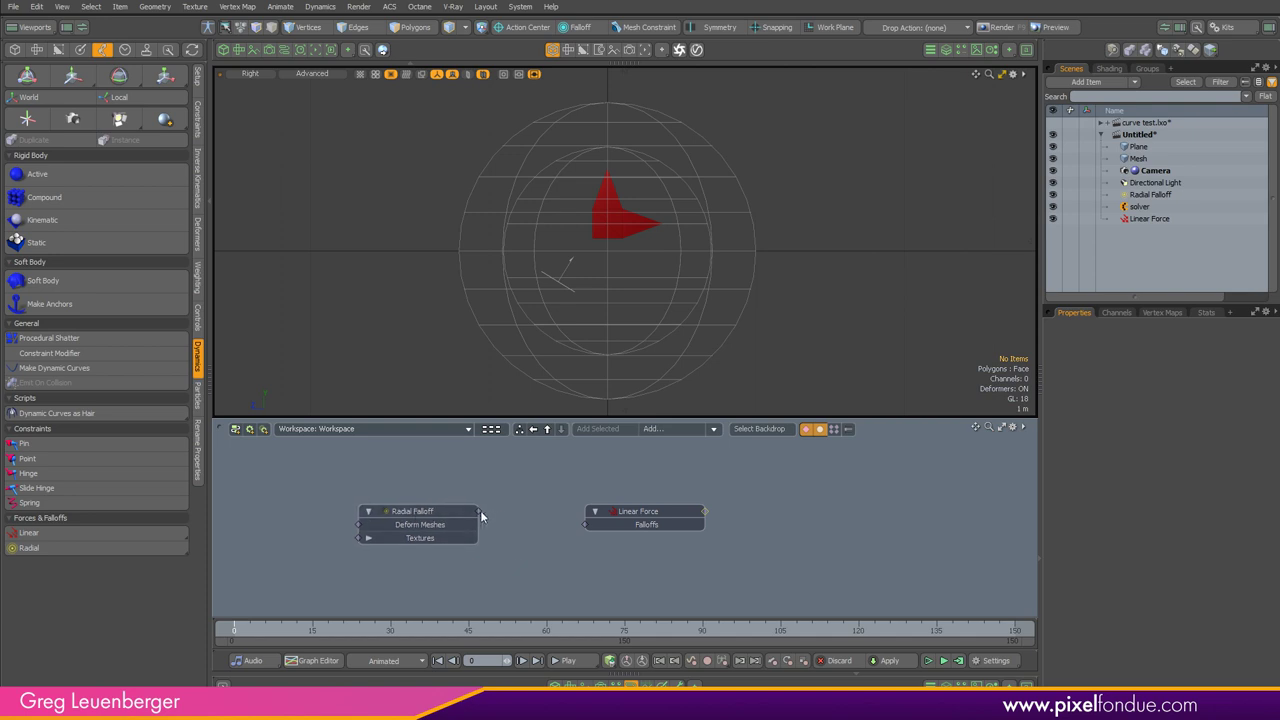
{"action": "left_click", "coordinate": [640, 512]}
{"action": "left_click", "coordinate": [751, 485]}
Step: Run the dynamics simulation to examine how the falloff limits the force on the mesh, and stop it
{"action": "left_click", "coordinate": [929, 661]}
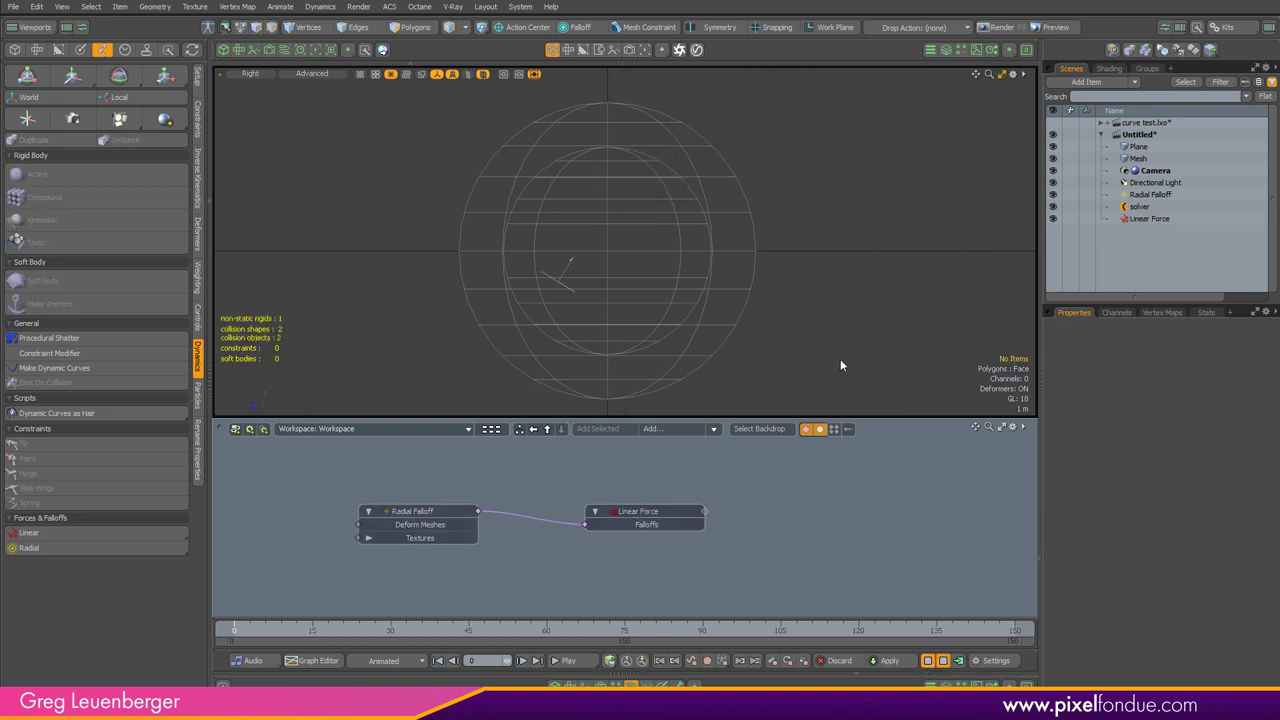
{"action": "scroll", "coordinate": [840, 359], "scroll_direction": "down", "scroll_amount": 2}
{"action": "scroll", "coordinate": [780, 335], "scroll_direction": "down", "scroll_amount": 2}
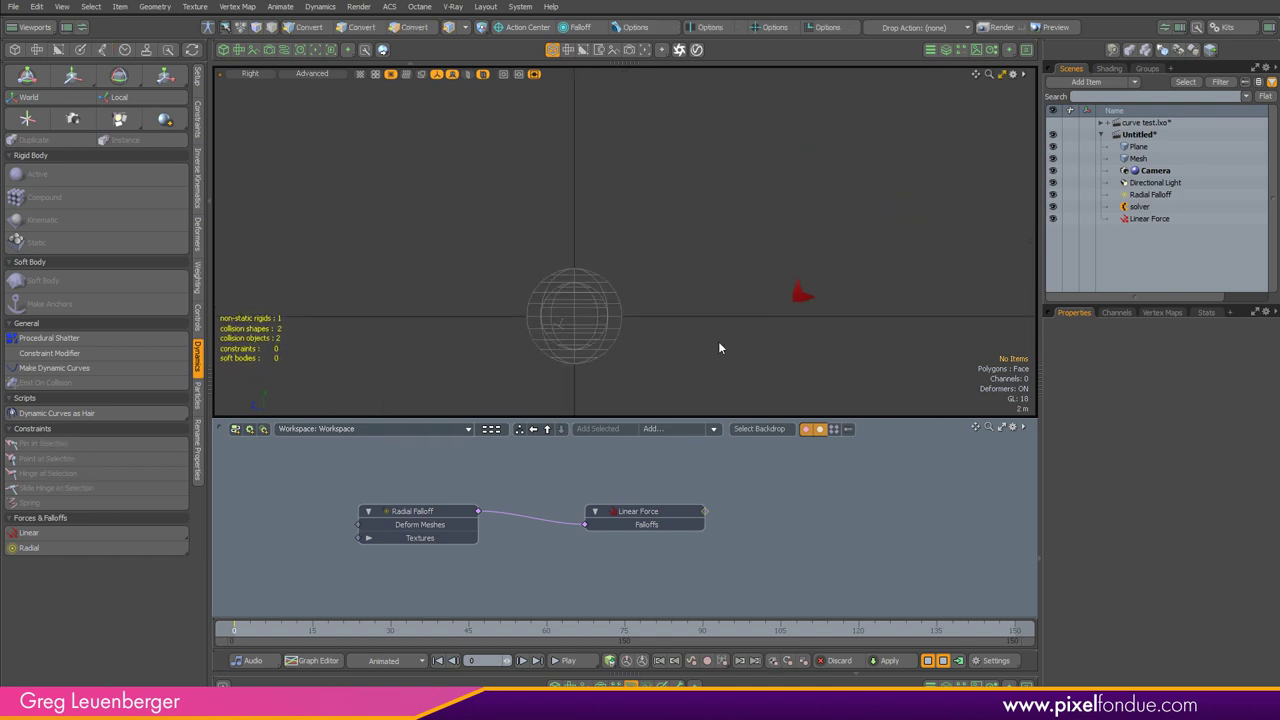
{"action": "left_click", "coordinate": [929, 661]}
Step: Lower the linear force's strength to about 510% and its torque to about 424%
{"action": "scroll", "coordinate": [616, 366], "scroll_direction": "up", "scroll_amount": 3}
{"action": "left_click", "coordinate": [556, 311]}
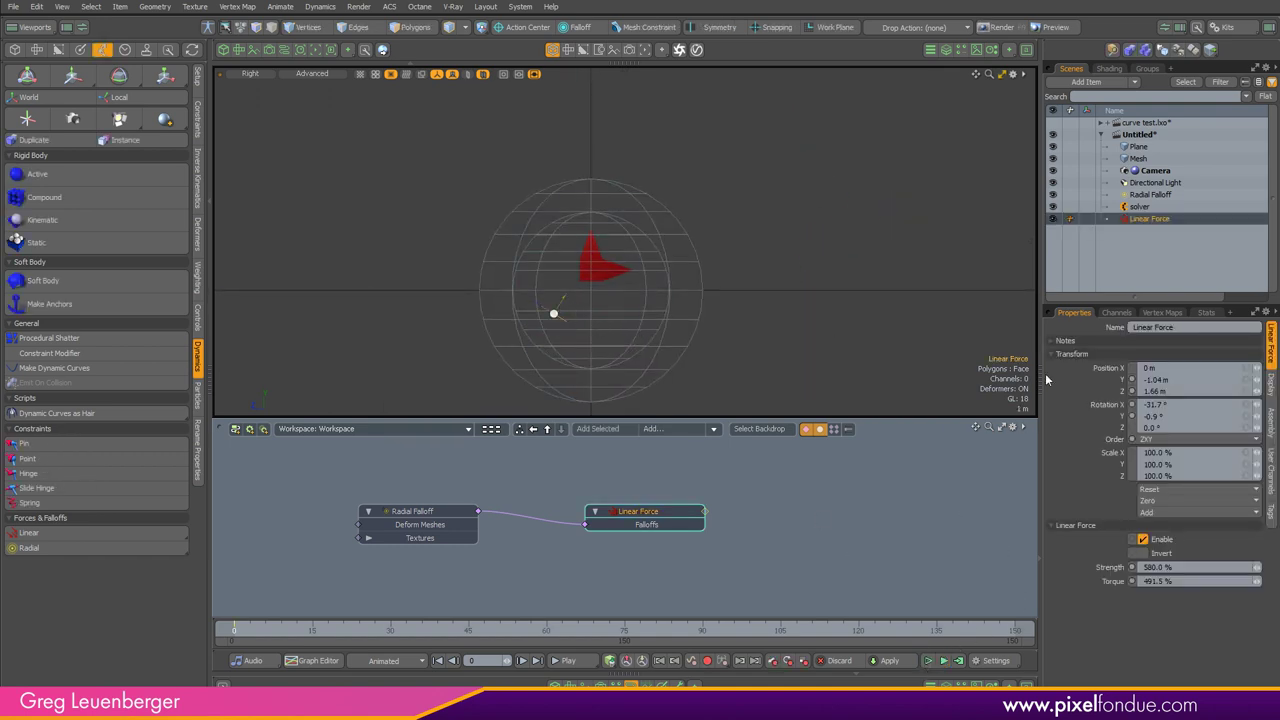
{"action": "left_click", "coordinate": [1110, 567]}
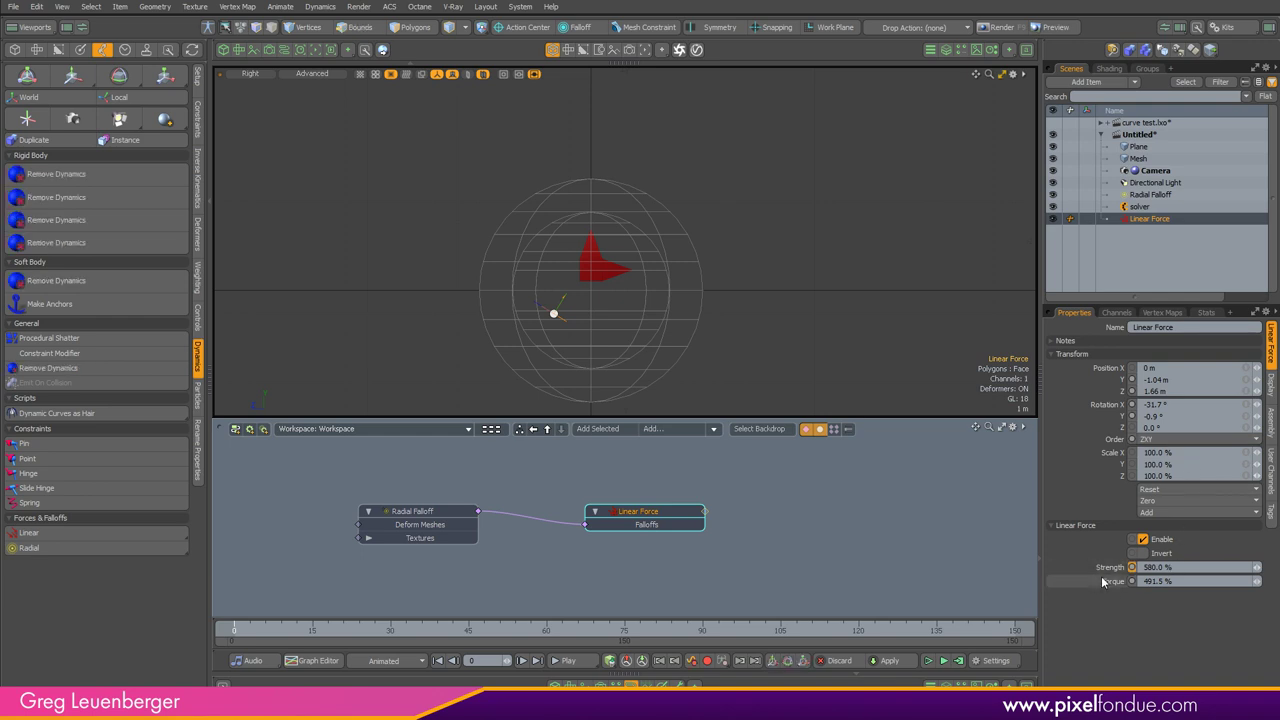
{"action": "left_click", "coordinate": [1112, 581], "text": "shift"}
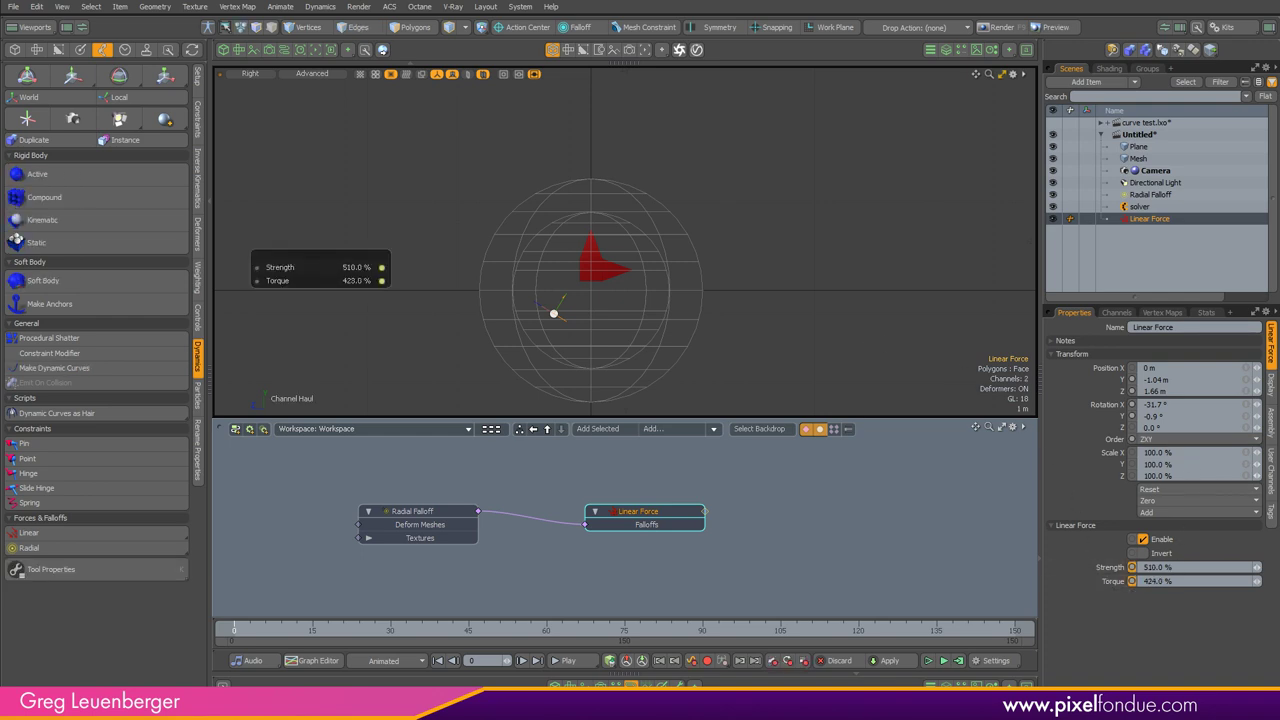
{"action": "left_click", "coordinate": [881, 322]}
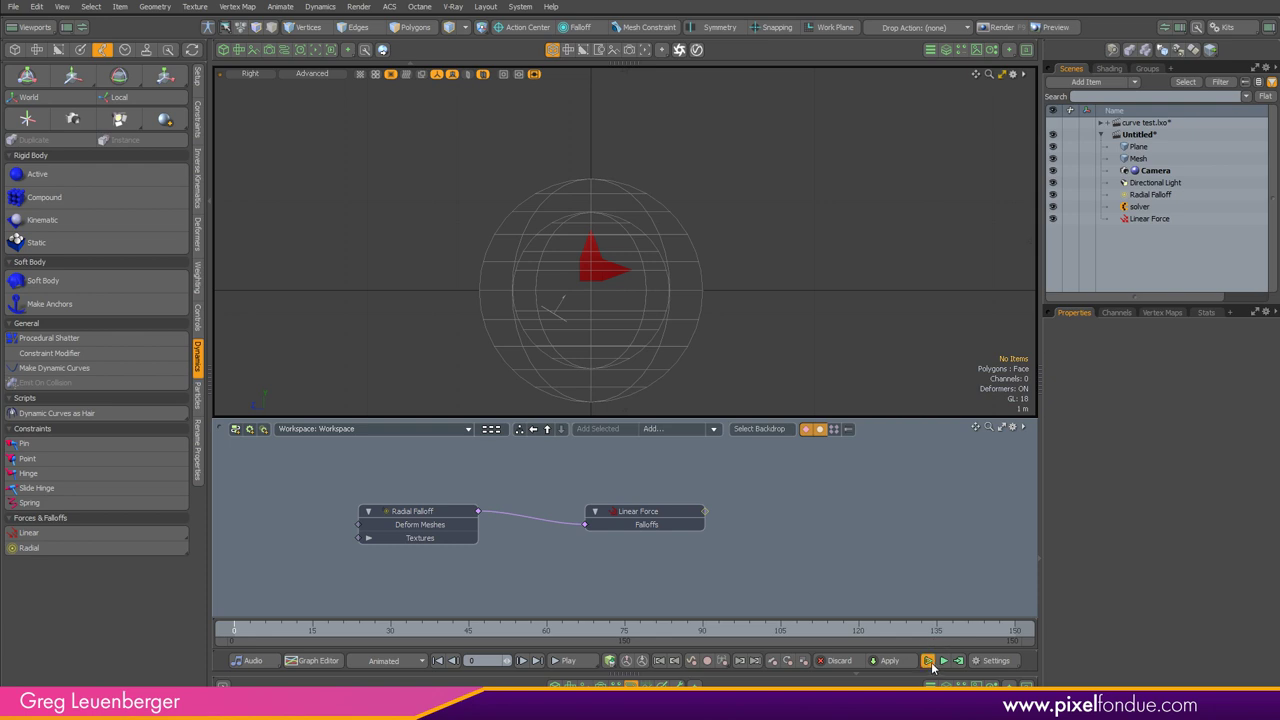
Step: Run the simulation again to check the mesh's motion under the reduced force, and stop it
{"action": "left_click", "coordinate": [928, 660]}
{"action": "scroll", "coordinate": [829, 329], "scroll_direction": "down", "scroll_amount": 3}
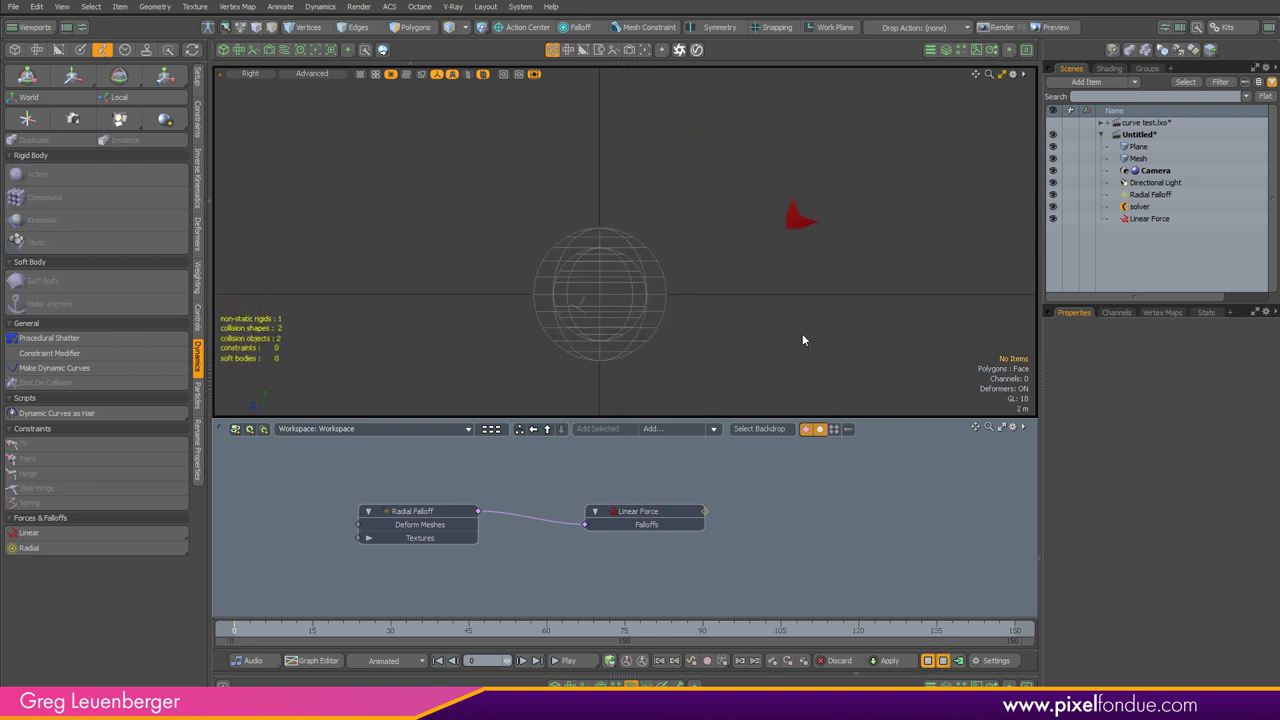
{"action": "left_click", "coordinate": [928, 660]}
Step: Show the red mesh's dynamics properties and run the simulation to check how much the mesh spins
{"action": "scroll", "coordinate": [612, 291], "scroll_direction": "up", "scroll_amount": 5}
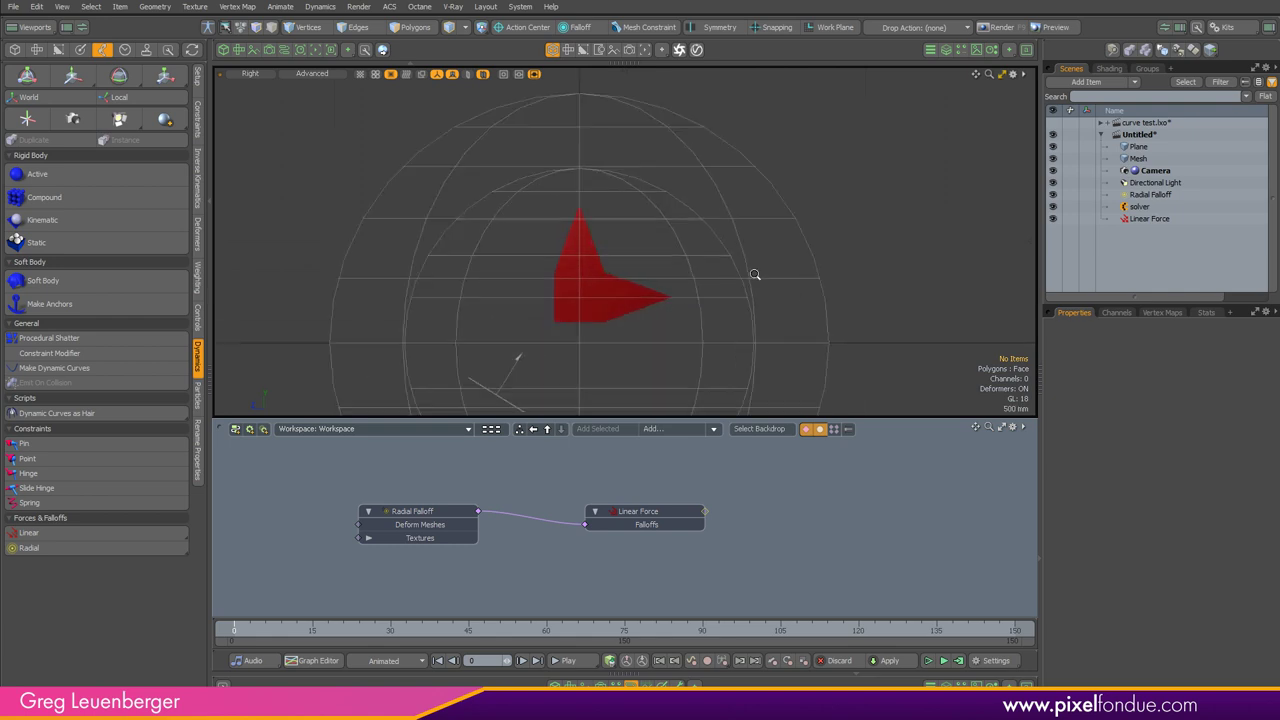
{"action": "left_click", "coordinate": [624, 287]}
{"action": "left_click", "coordinate": [1268, 432]}
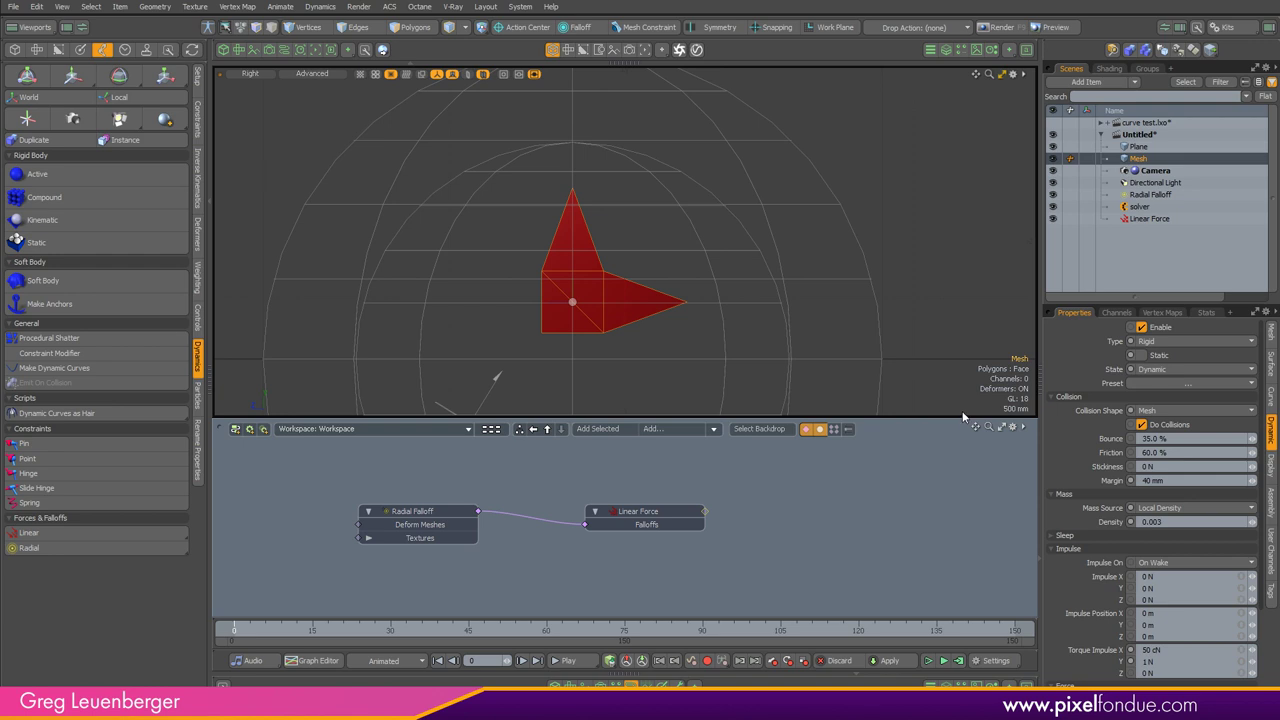
{"action": "left_click_drag", "start_coordinate": [740, 290], "coordinate": [548, 253], "text": "ctrl+alt"}
{"action": "left_click", "coordinate": [928, 662]}
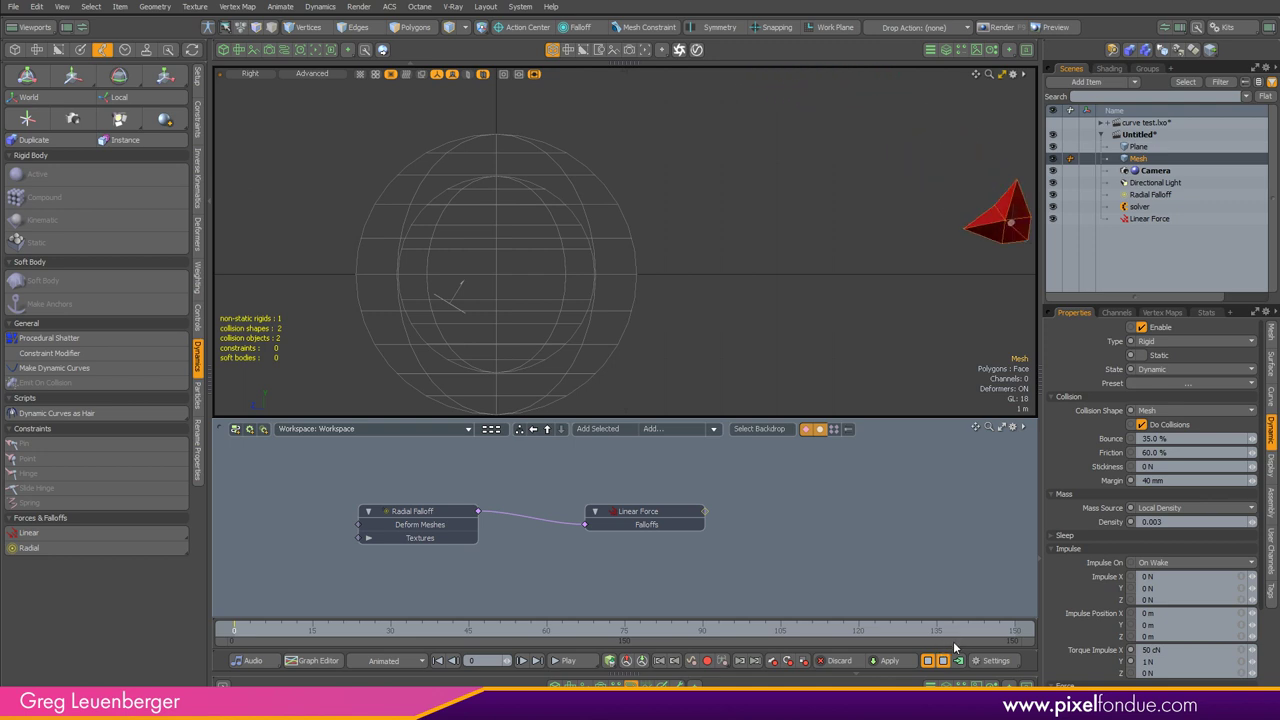
{"action": "left_click", "coordinate": [929, 662]}
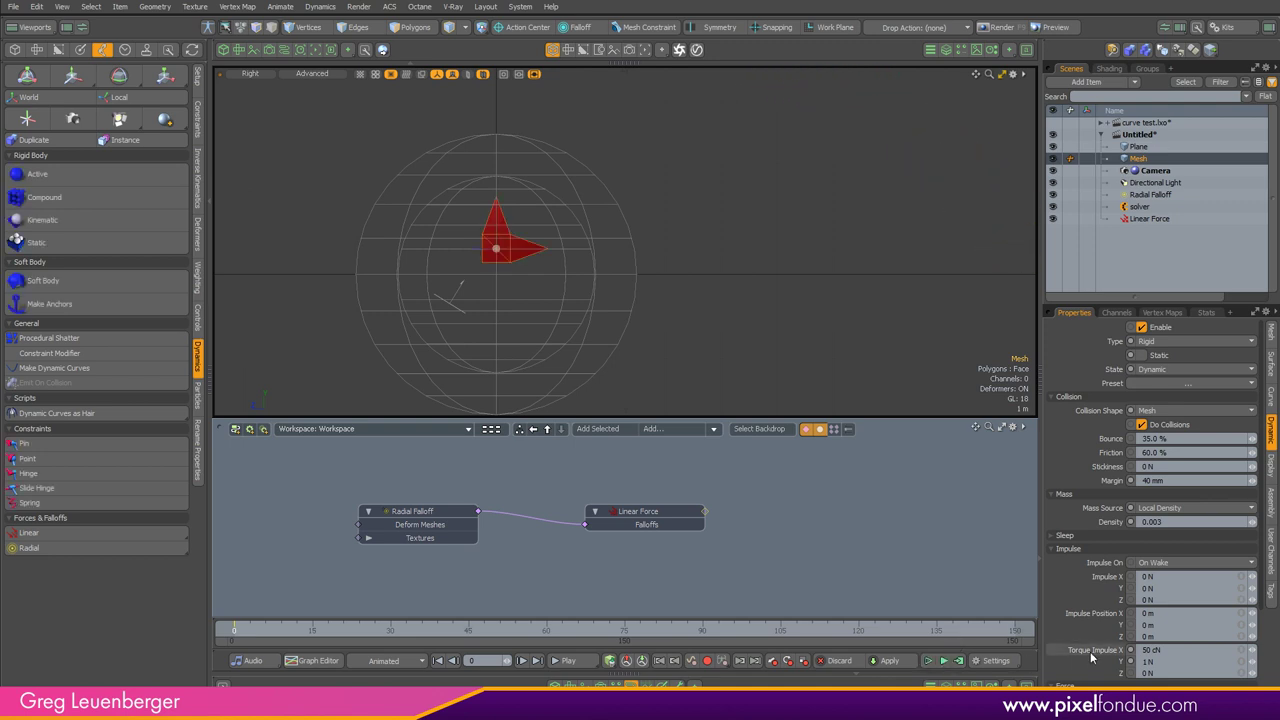
Step: Set the mesh's torque impulse to 1 N on X and 2 N on Y, and test it in the simulation
{"action": "left_click", "coordinate": [1165, 650]}
{"action": "left_click_drag", "start_coordinate": [700, 206], "coordinate": [660, 280], "text": "alt+shift"}
{"action": "scroll", "coordinate": [677, 294], "scroll_direction": "down", "scroll_amount": 3}
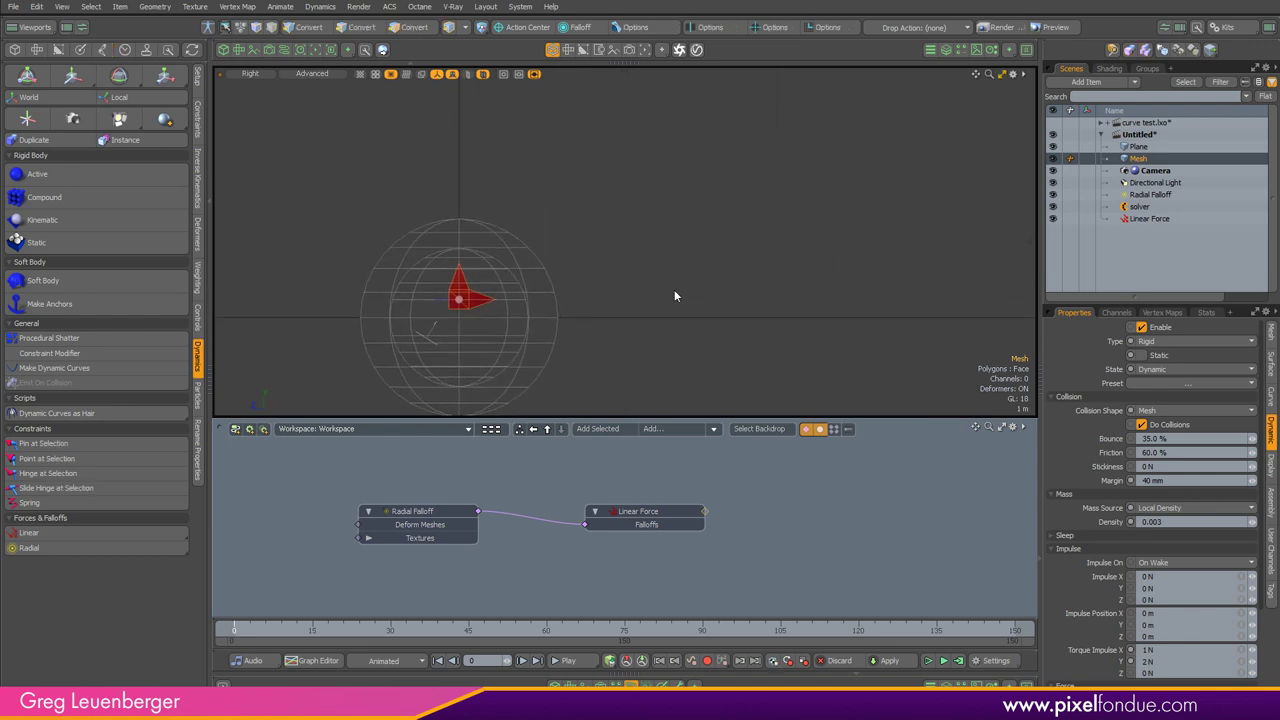
{"action": "left_click", "coordinate": [939, 662]}
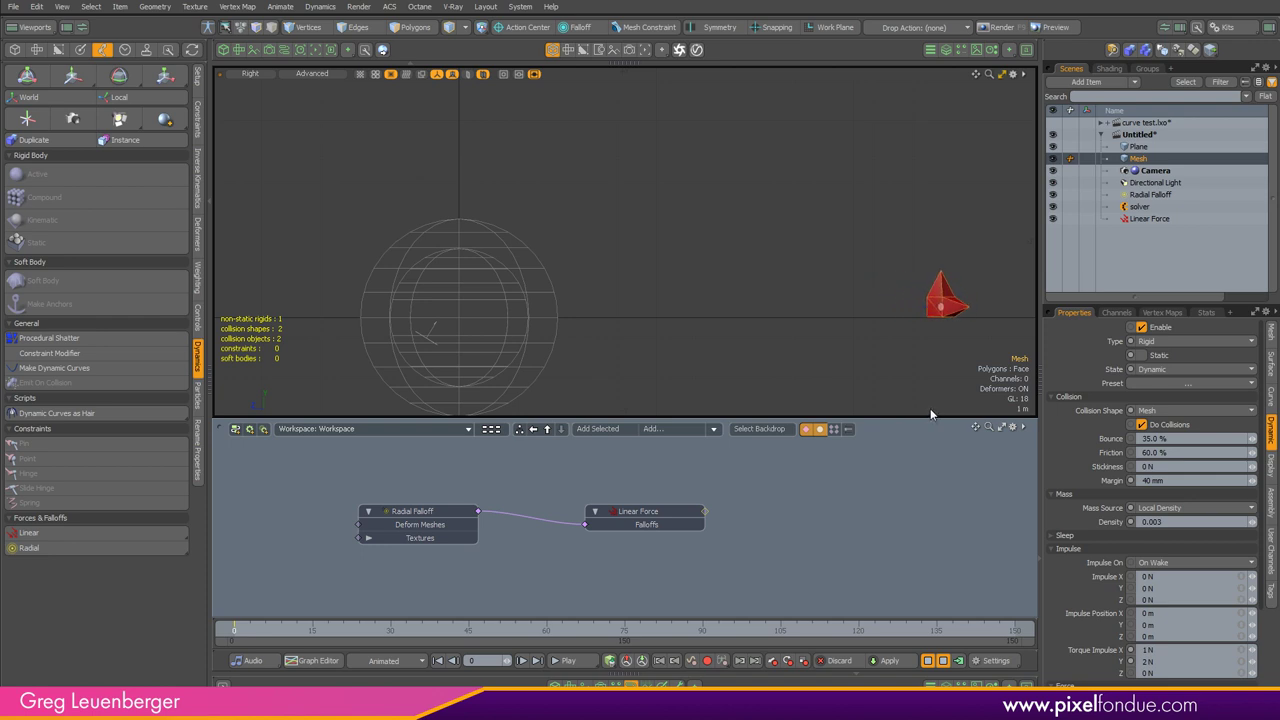
{"action": "left_click", "coordinate": [926, 661]}
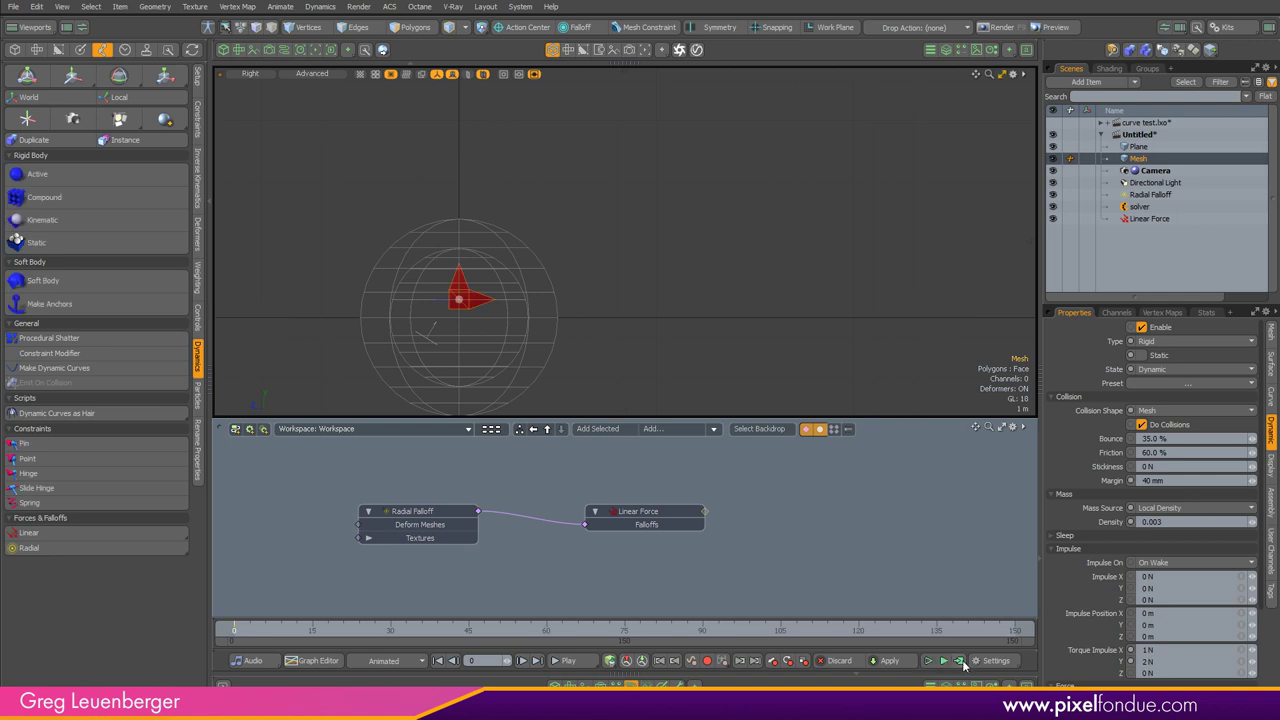
Step: Cache the dynamics simulation and return the timeline to frame 0
{"action": "left_click", "coordinate": [958, 662]}
{"action": "left_click", "coordinate": [700, 183]}
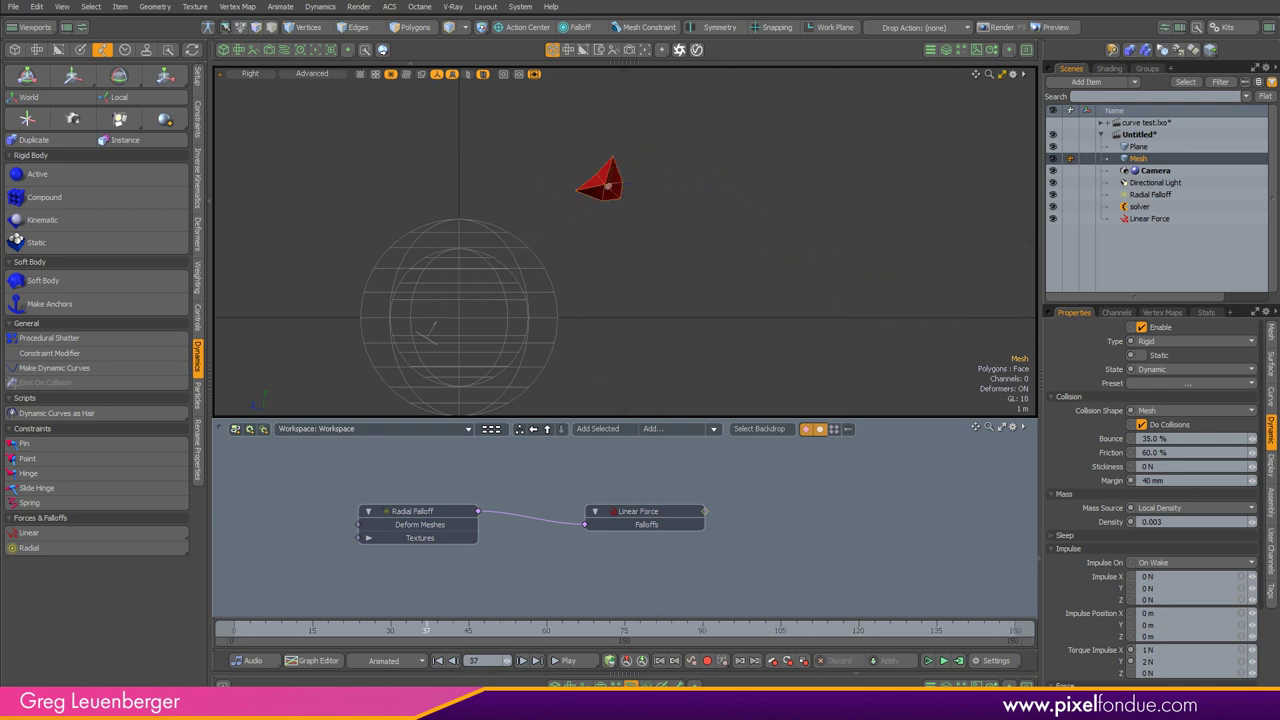
{"action": "left_click_drag", "start_coordinate": [426, 630], "coordinate": [148, 585]}
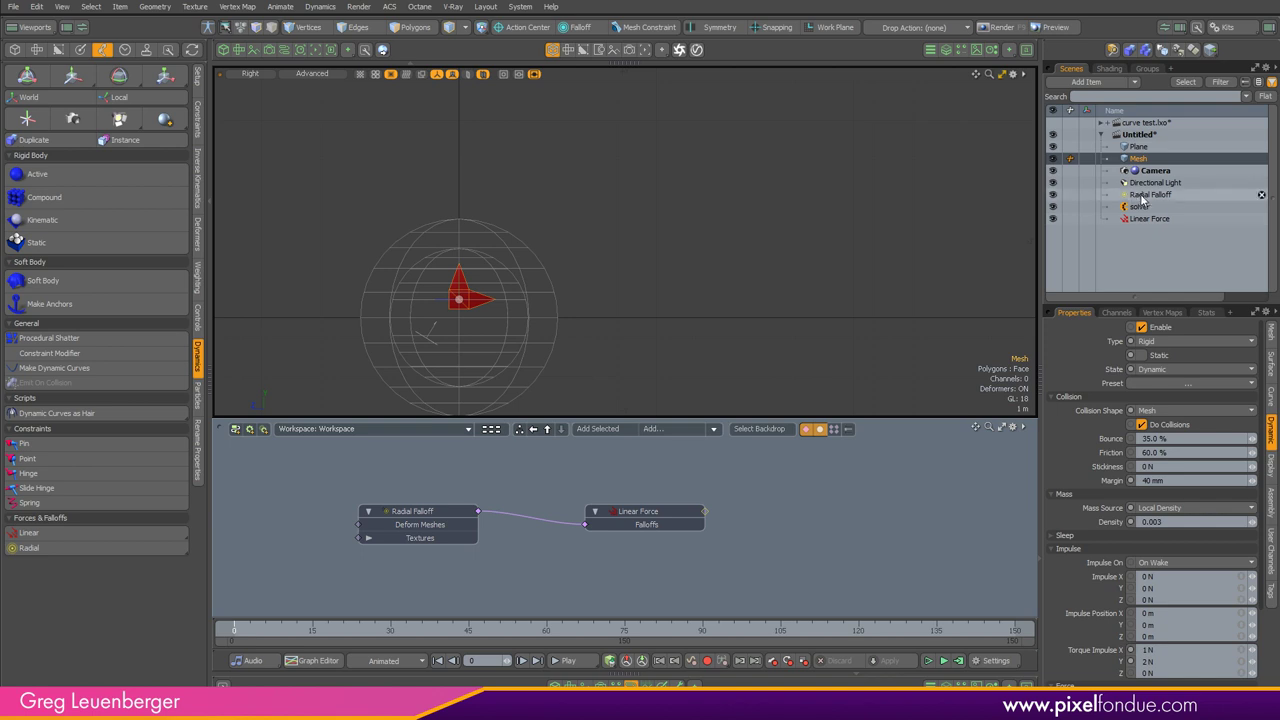
Step: Move the radial falloff below the solver in the item list and hide it along with the linear force
{"action": "left_click_drag", "start_coordinate": [1142, 198], "coordinate": [1062, 210]}
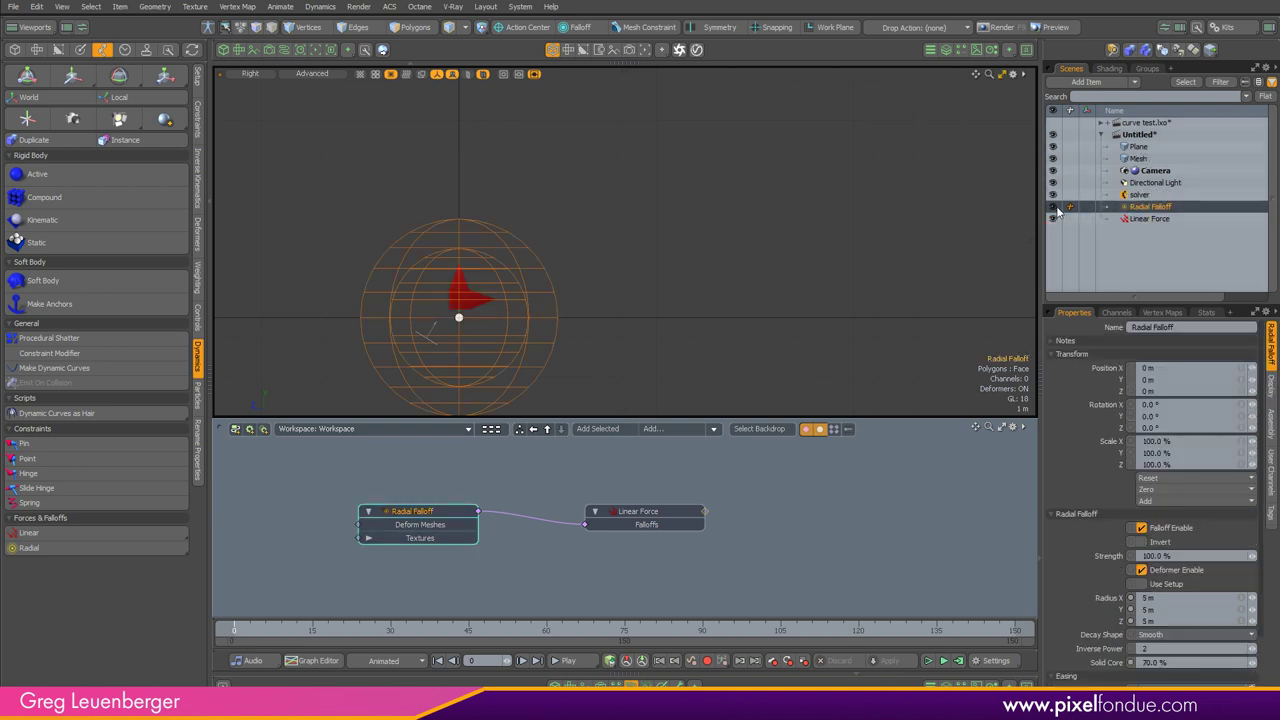
{"action": "left_click", "coordinate": [1053, 207]}
Step: Delete the directional light and move the camera to the head of the scene's item list
{"action": "left_click", "coordinate": [1157, 182]}
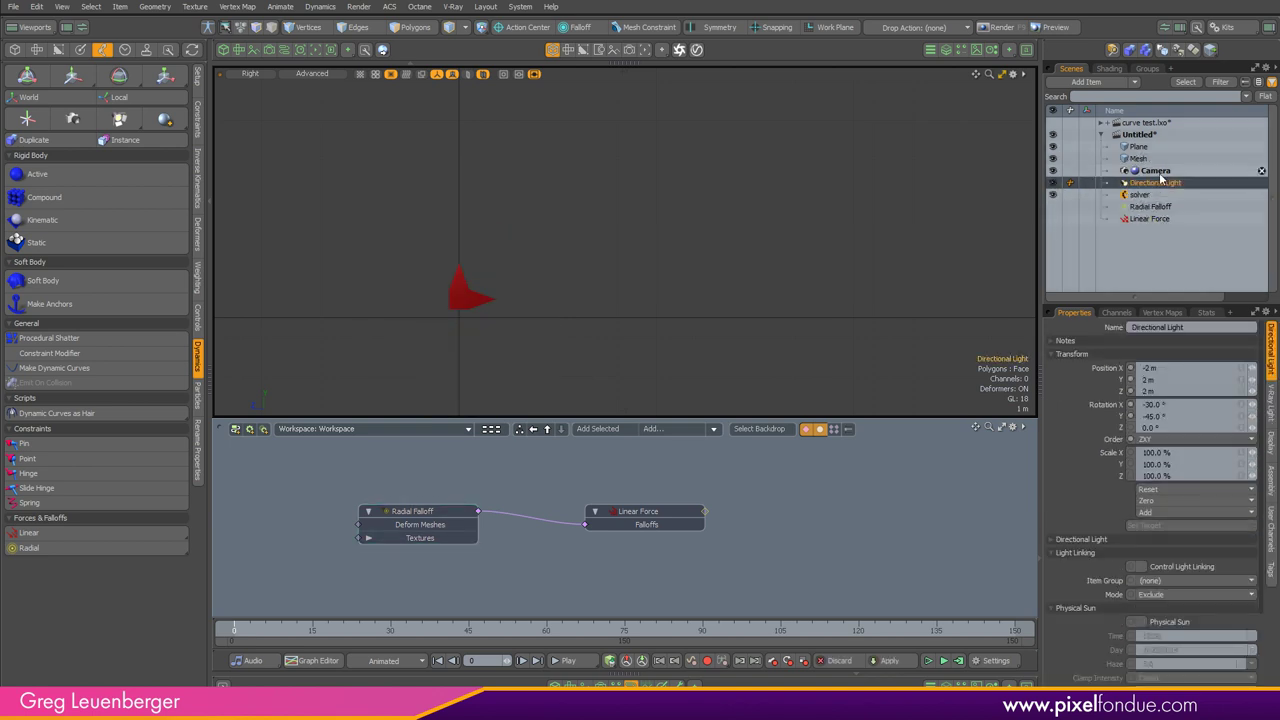
{"action": "key", "text": "Delete"}
{"action": "left_click_drag", "start_coordinate": [1147, 170], "coordinate": [1165, 145]}
Step: Switch the viewport to the Perspective view and hide the ground plane
{"action": "key", "text": "ctrl+space"}
{"action": "left_click", "coordinate": [612, 282]}
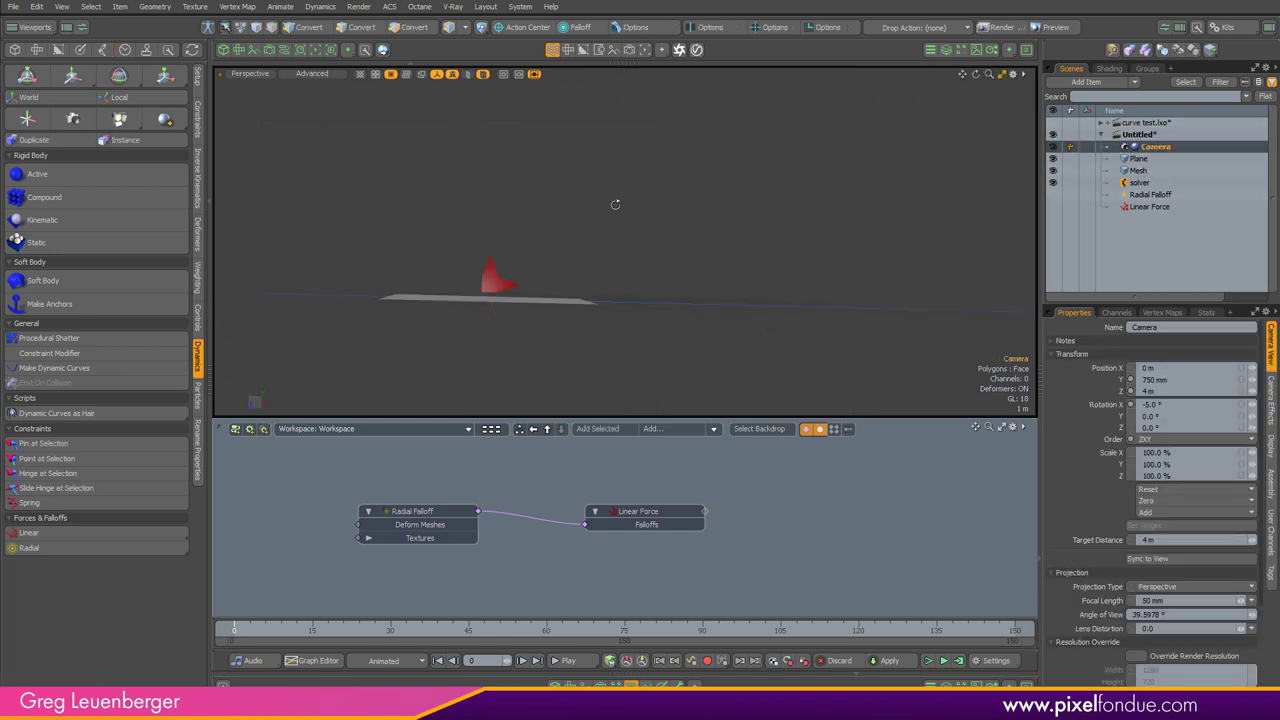
{"action": "left_click", "coordinate": [1053, 159]}
{"action": "left_click", "coordinate": [897, 195]}
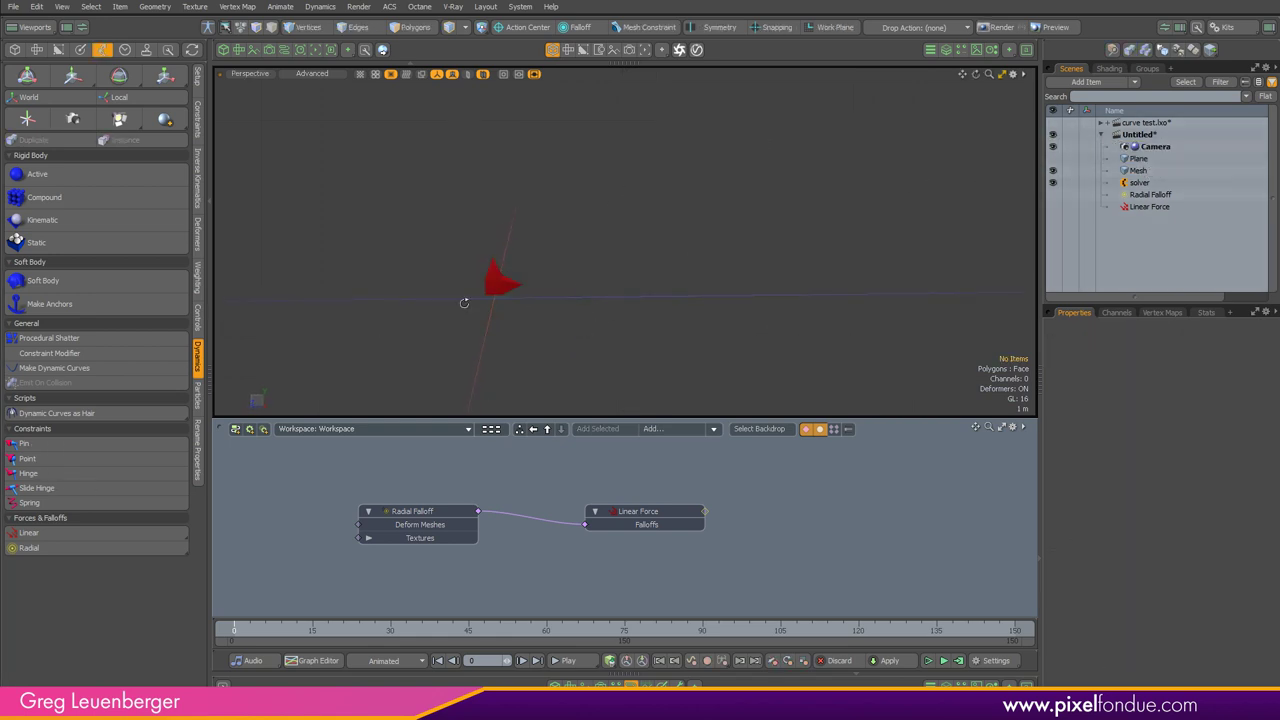
{"action": "left_click_drag", "start_coordinate": [466, 303], "coordinate": [567, 249], "text": "ctrl+alt"}
{"action": "left_click_drag", "start_coordinate": [567, 249], "coordinate": [654, 189], "text": "alt+shift"}
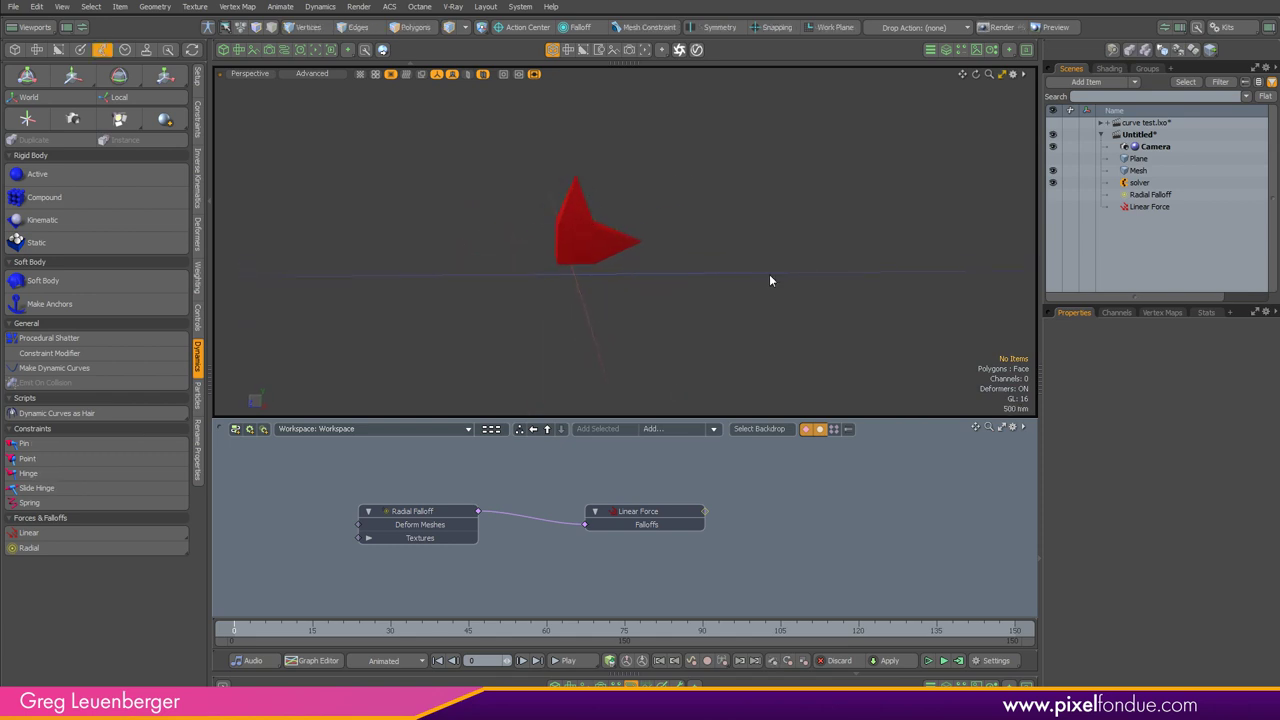
Step: Add the red mesh to the schematic and place its node beyond the Linear Force node
{"action": "left_click", "coordinate": [586, 233]}
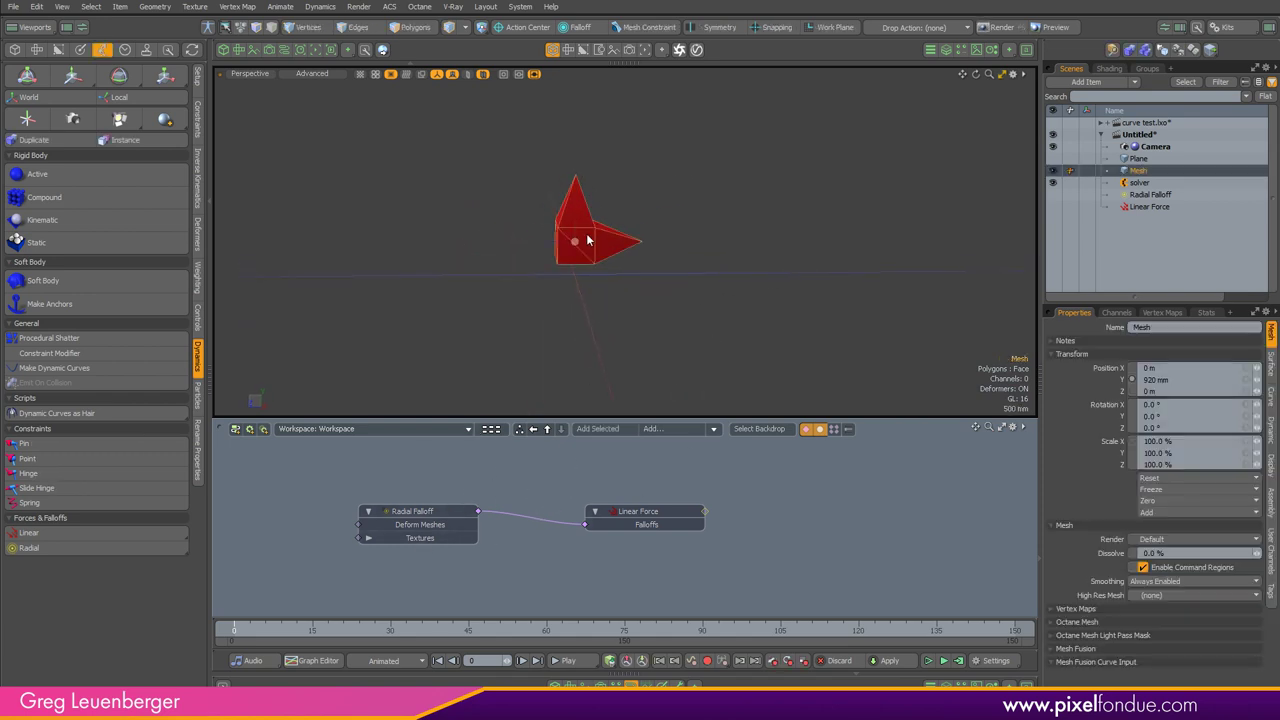
{"action": "left_click", "coordinate": [610, 428]}
{"action": "left_click_drag", "start_coordinate": [757, 545], "coordinate": [897, 509]}
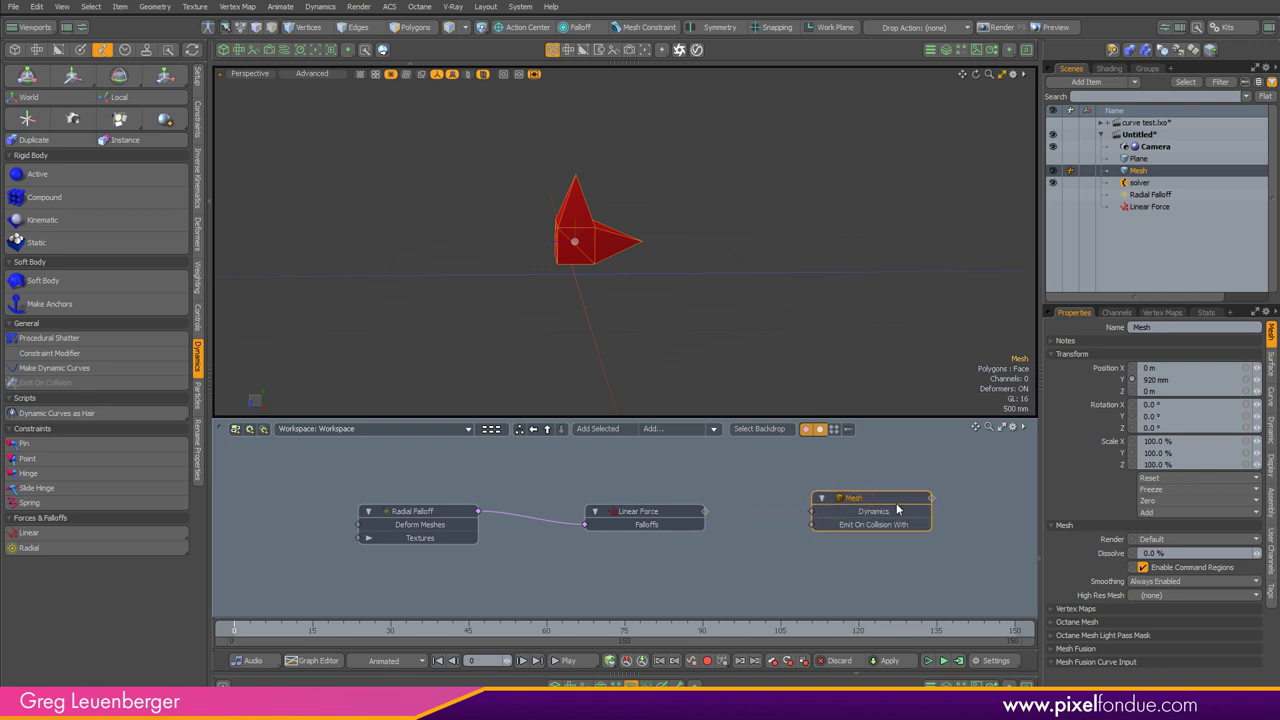
{"action": "middle_click_drag", "start_coordinate": [625, 537], "coordinate": [298, 544]}
{"action": "left_click_drag", "start_coordinate": [589, 509], "coordinate": [670, 496]}
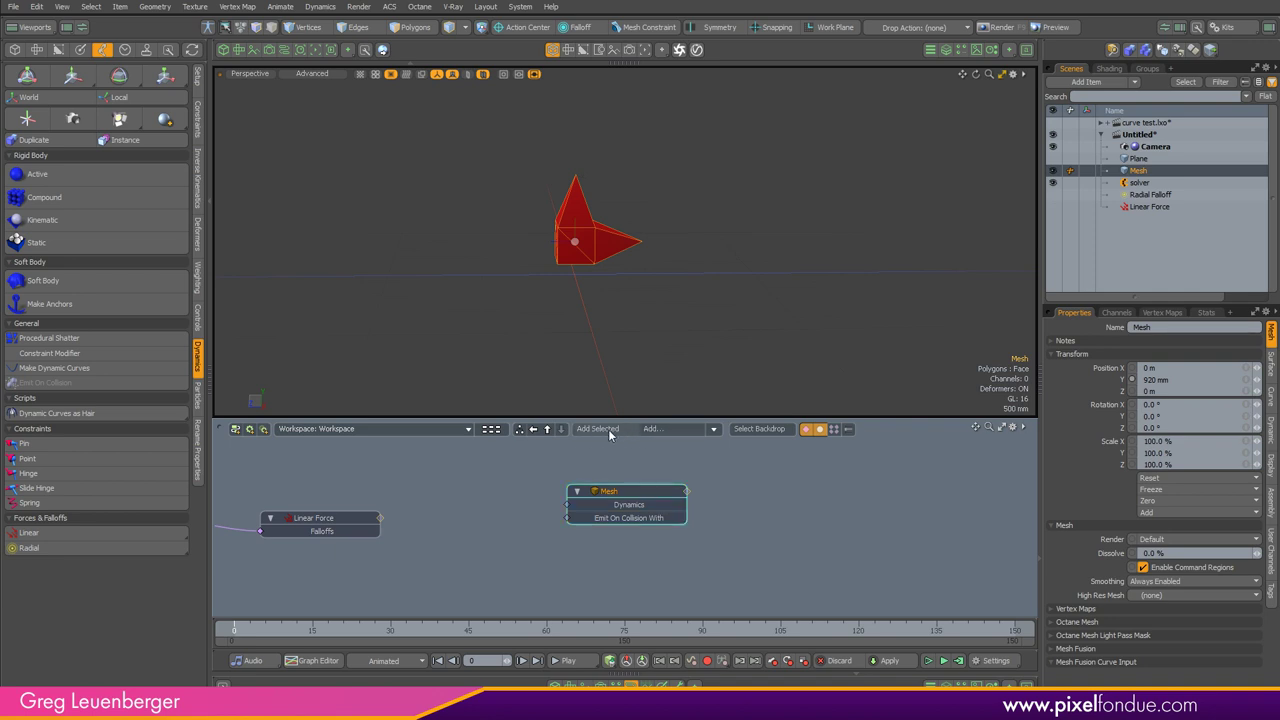
Step: Add a Particles to Array channel modifier to the schematic and place it beside the Mesh node
{"action": "key", "text": "Escape"}
{"action": "left_click", "coordinate": [673, 433]}
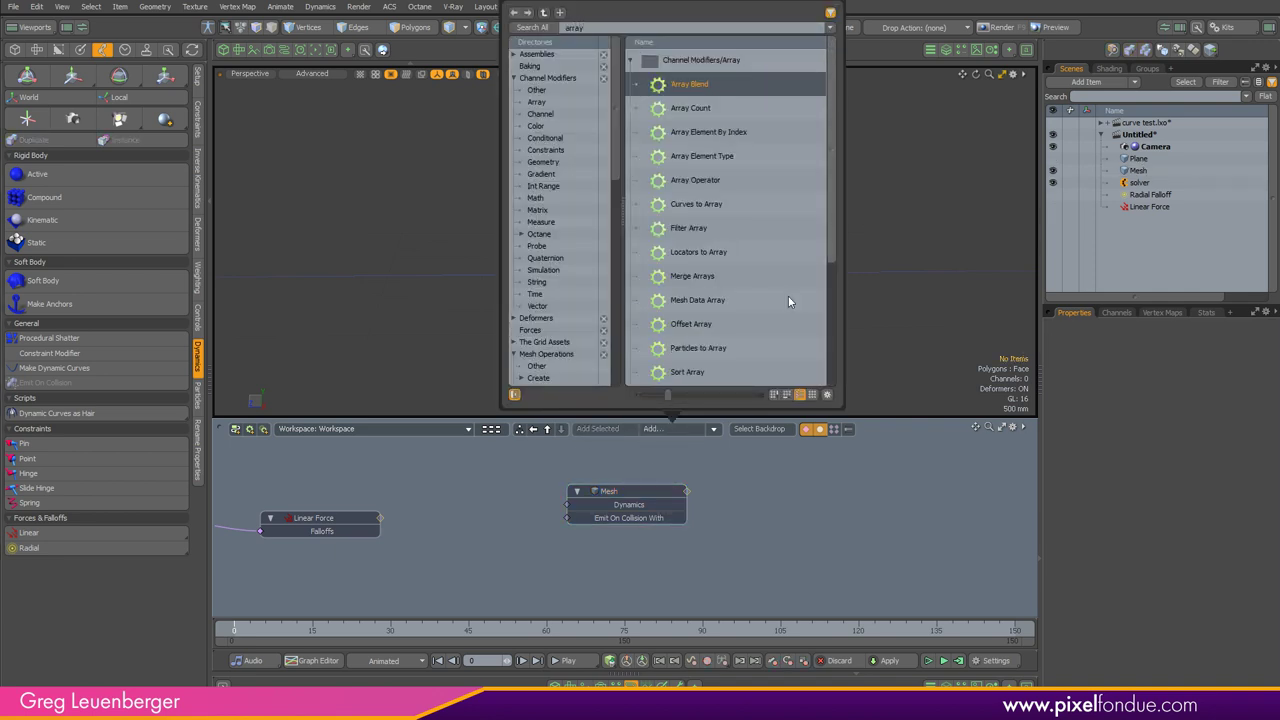
{"action": "left_click", "coordinate": [711, 352]}
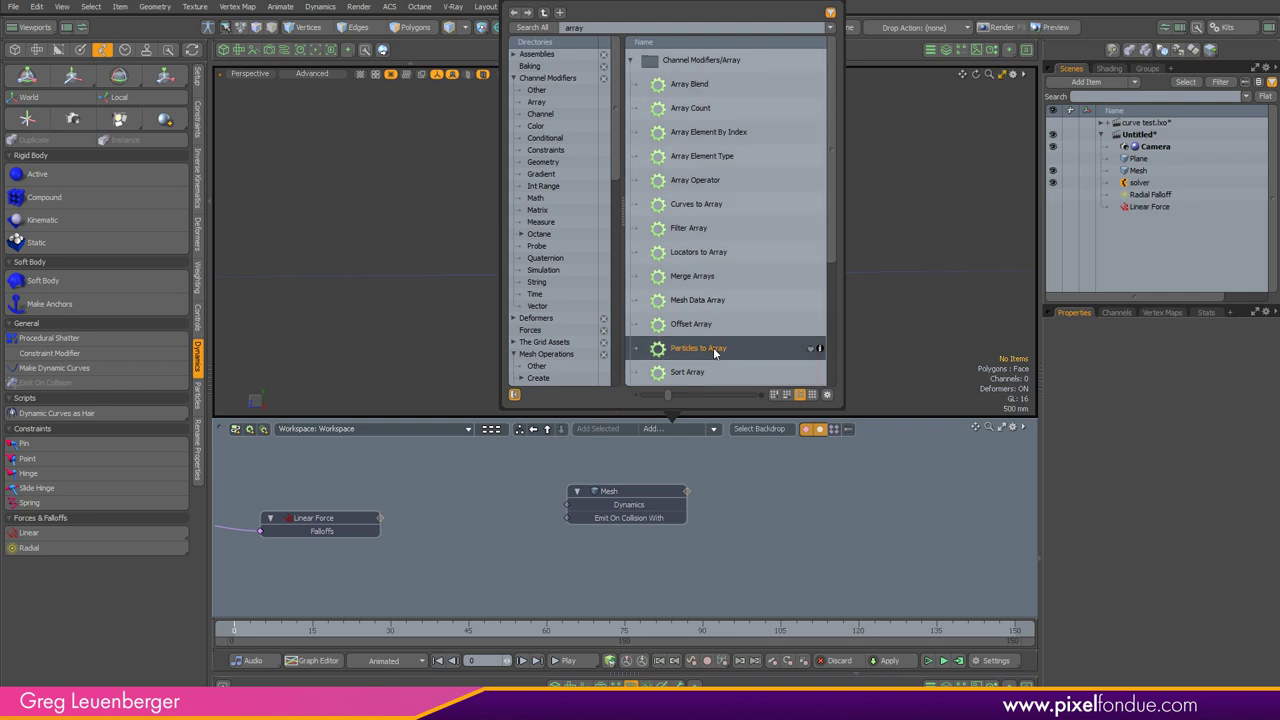
{"action": "double_click", "coordinate": [714, 350]}
{"action": "left_click_drag", "start_coordinate": [670, 544], "coordinate": [805, 492]}
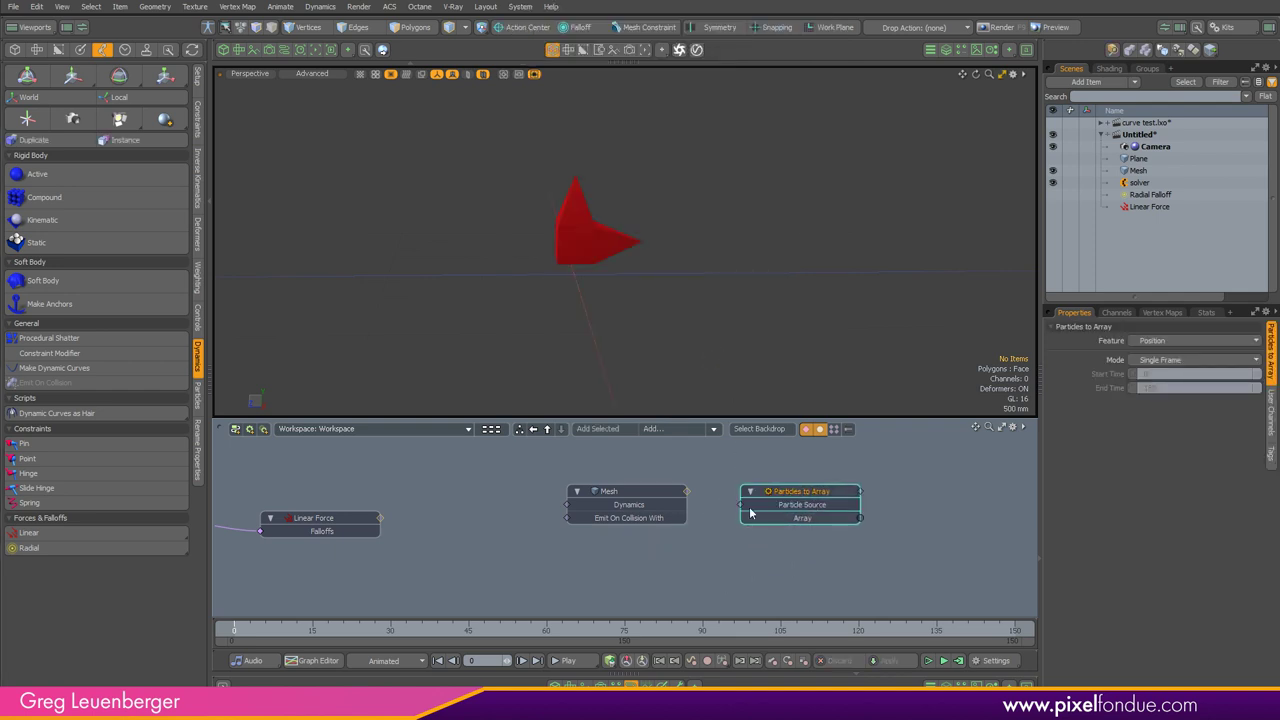
Step: Link the Mesh node to the Particle Source input of Particles to Array and inspect the array's points on the mesh
{"action": "left_click", "coordinate": [638, 493]}
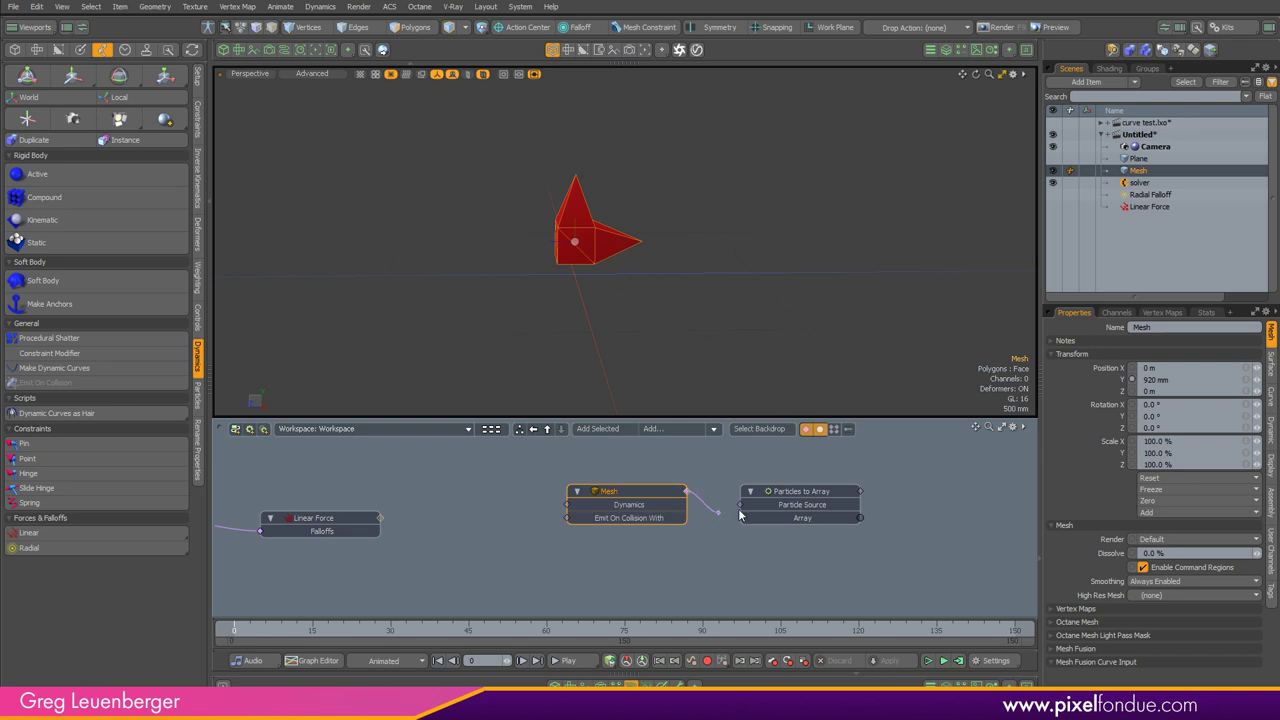
{"action": "left_click_drag", "start_coordinate": [686, 491], "coordinate": [740, 504]}
{"action": "left_click", "coordinate": [815, 492]}
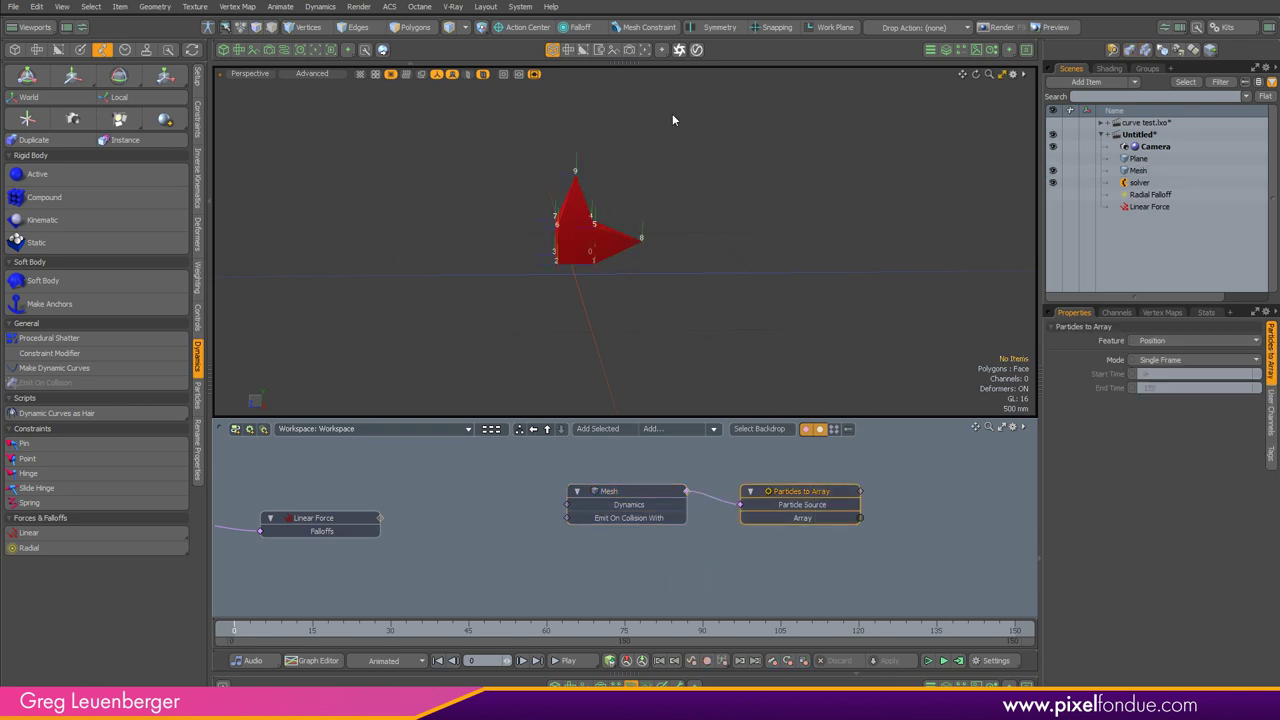
{"action": "scroll", "coordinate": [599, 192], "scroll_direction": "up", "scroll_amount": 5}
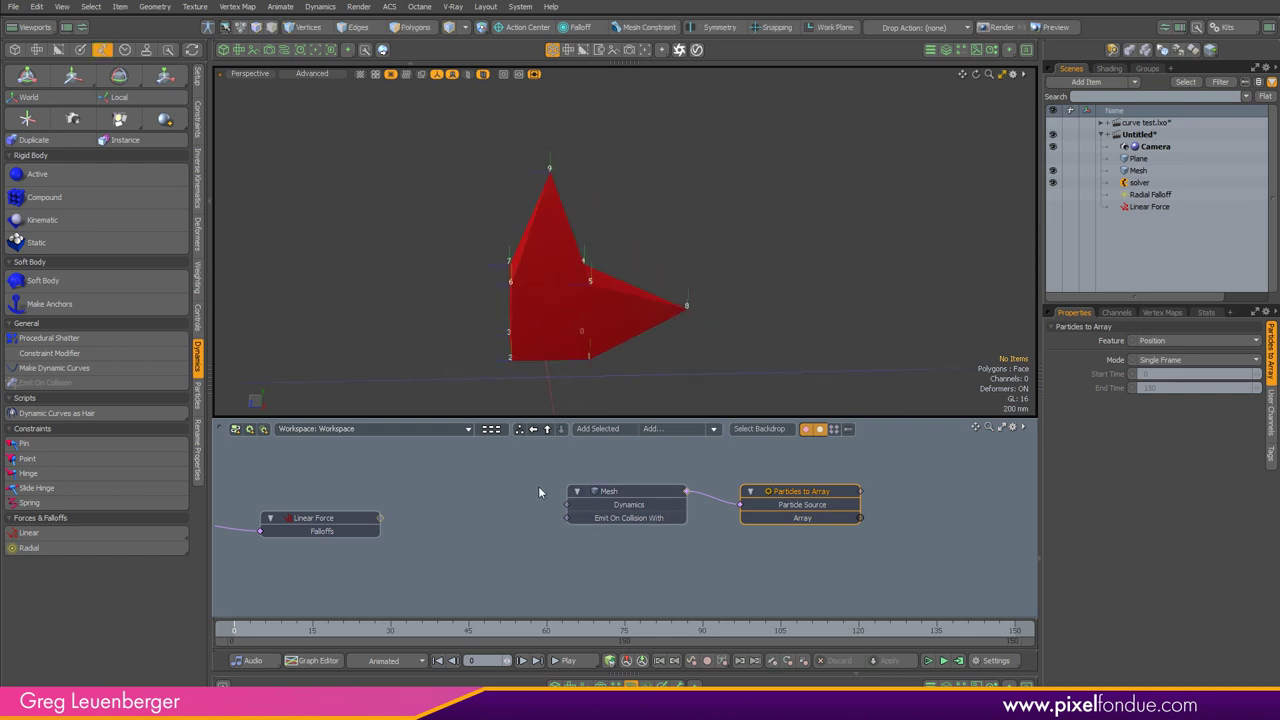
Step: Keep Position as the Particles to Array feature and set its mode to Multiple Frames, inspecting the points along the whole motion path
{"action": "left_click", "coordinate": [1152, 341]}
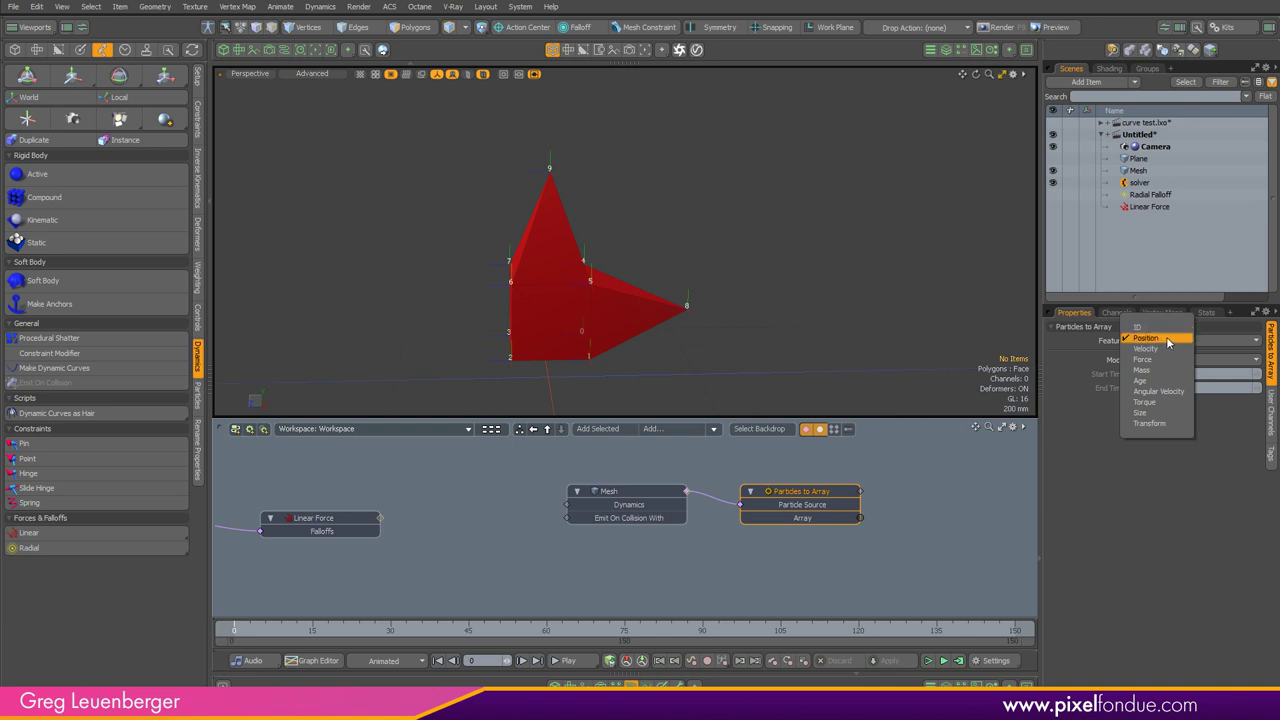
{"action": "left_click", "coordinate": [1174, 341]}
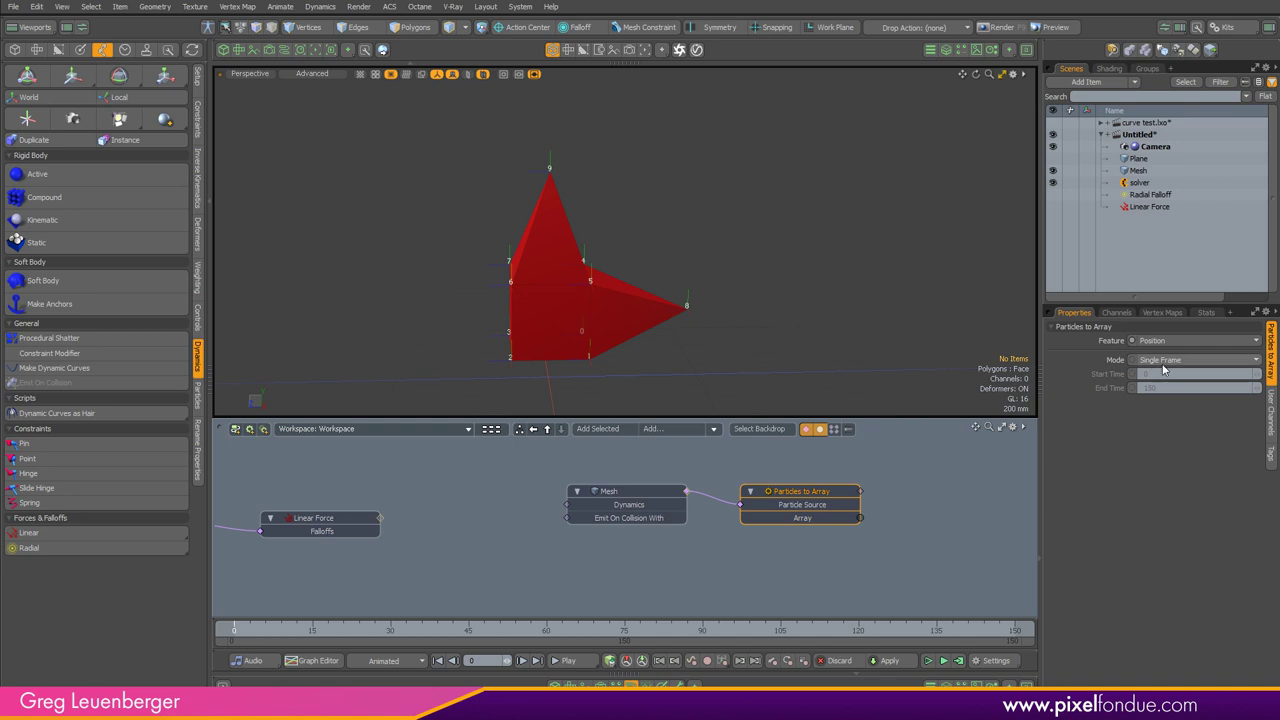
{"action": "left_click", "coordinate": [1163, 362]}
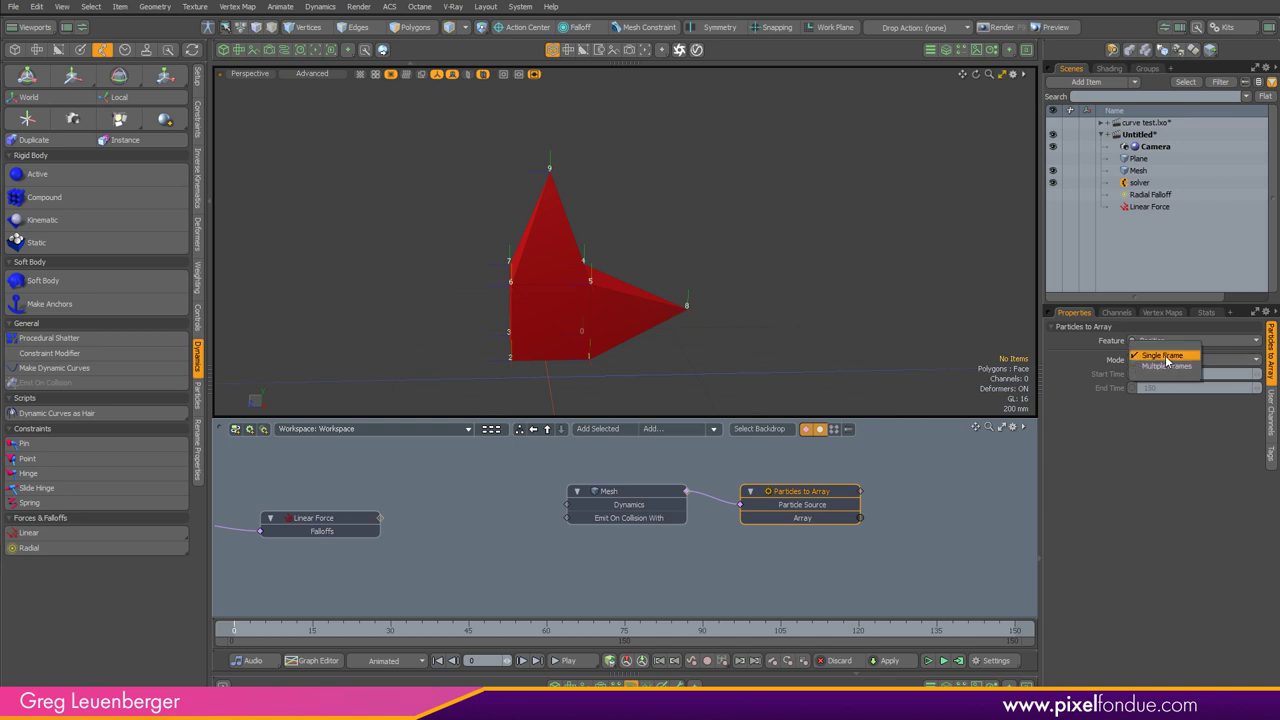
{"action": "left_click", "coordinate": [1160, 375]}
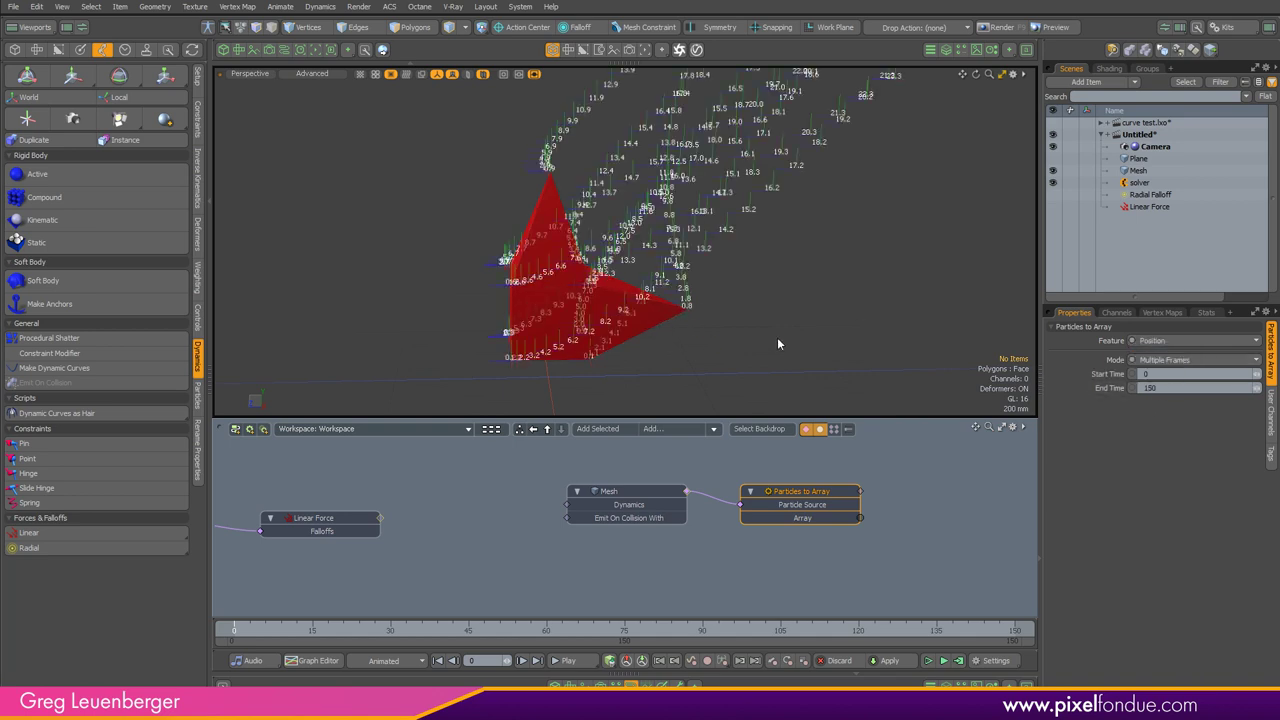
{"action": "left_click_drag", "start_coordinate": [758, 323], "coordinate": [449, 300], "text": "ctrl+alt"}
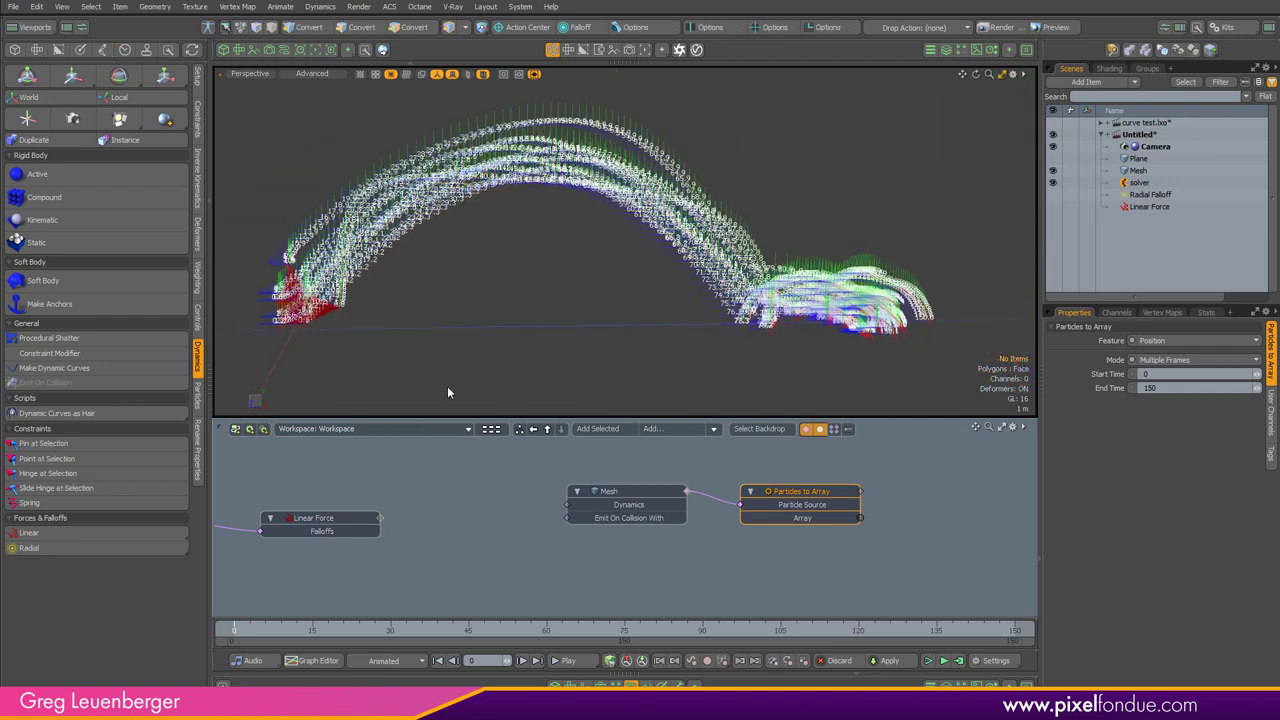
{"action": "mouse_move", "coordinate": [248, 629]}
{"action": "left_mouse_down"}
{"action": "mouse_move", "coordinate": [700, 629]}
{"action": "mouse_move", "coordinate": [235, 629]}
{"action": "left_mouse_up"}
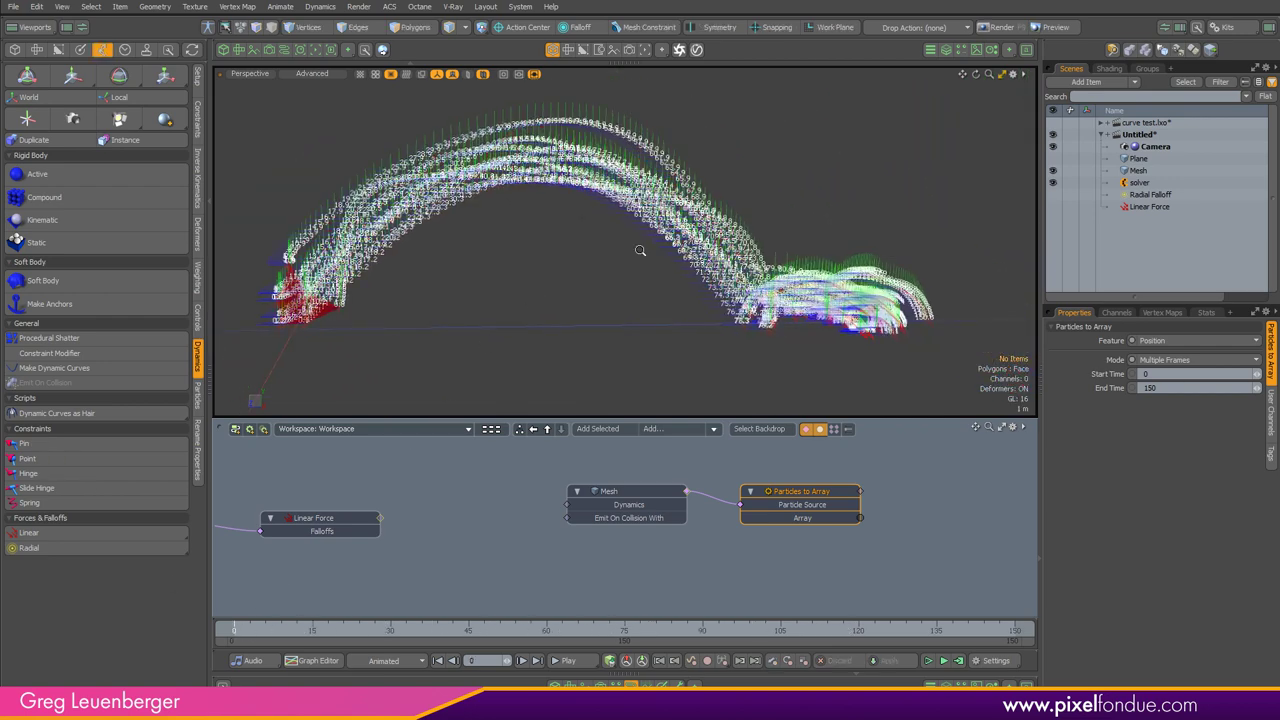
Step: Add a Create Polygons mesh operation to the schematic and place its node beyond Particles to Array
{"action": "scroll", "coordinate": [640, 250], "scroll_direction": "down", "scroll_amount": 2}
{"action": "middle_click_drag", "start_coordinate": [789, 532], "coordinate": [661, 553]}
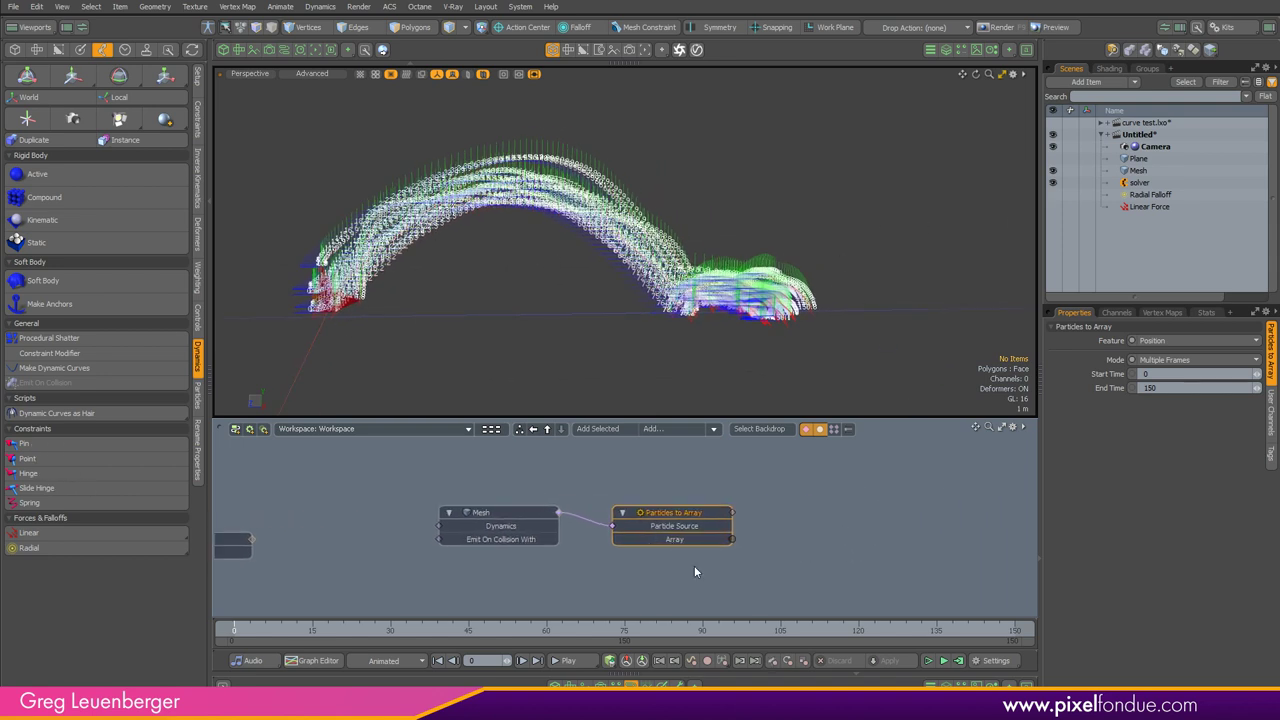
{"action": "left_click", "coordinate": [899, 552]}
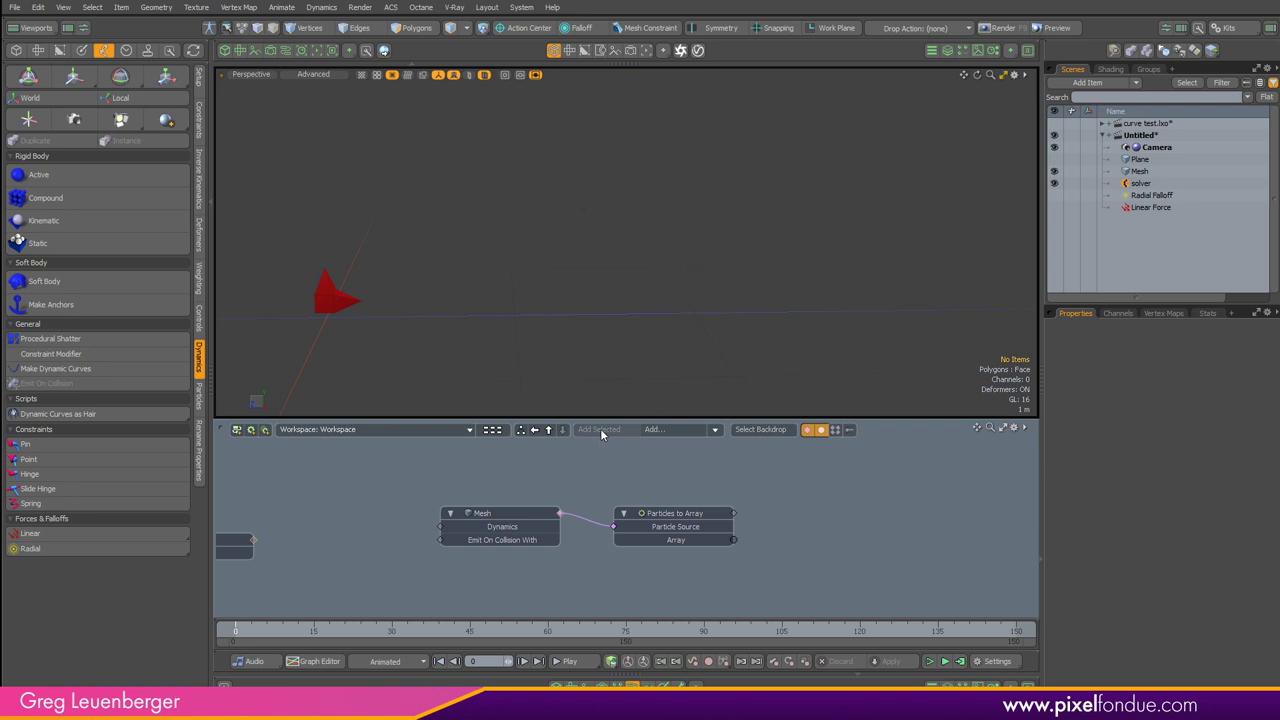
{"action": "left_click", "coordinate": [671, 430]}
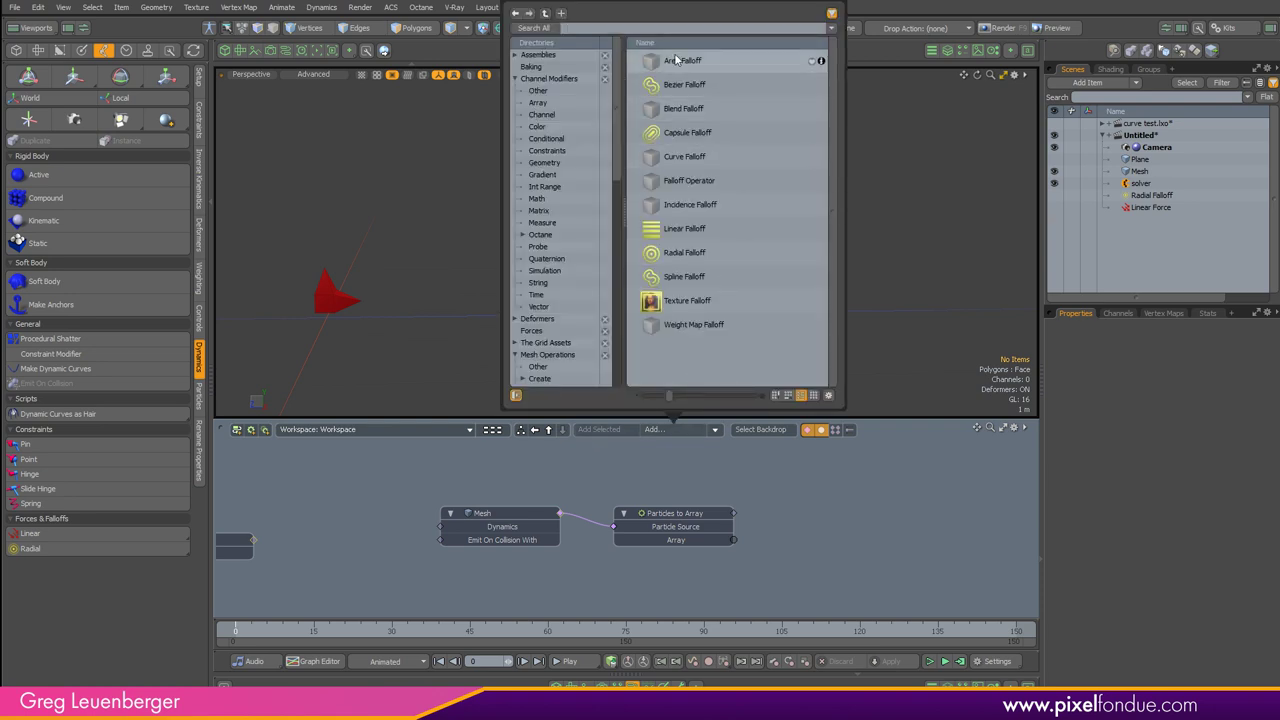
{"action": "left_click", "coordinate": [619, 30]}
{"action": "type", "text": "crea"}
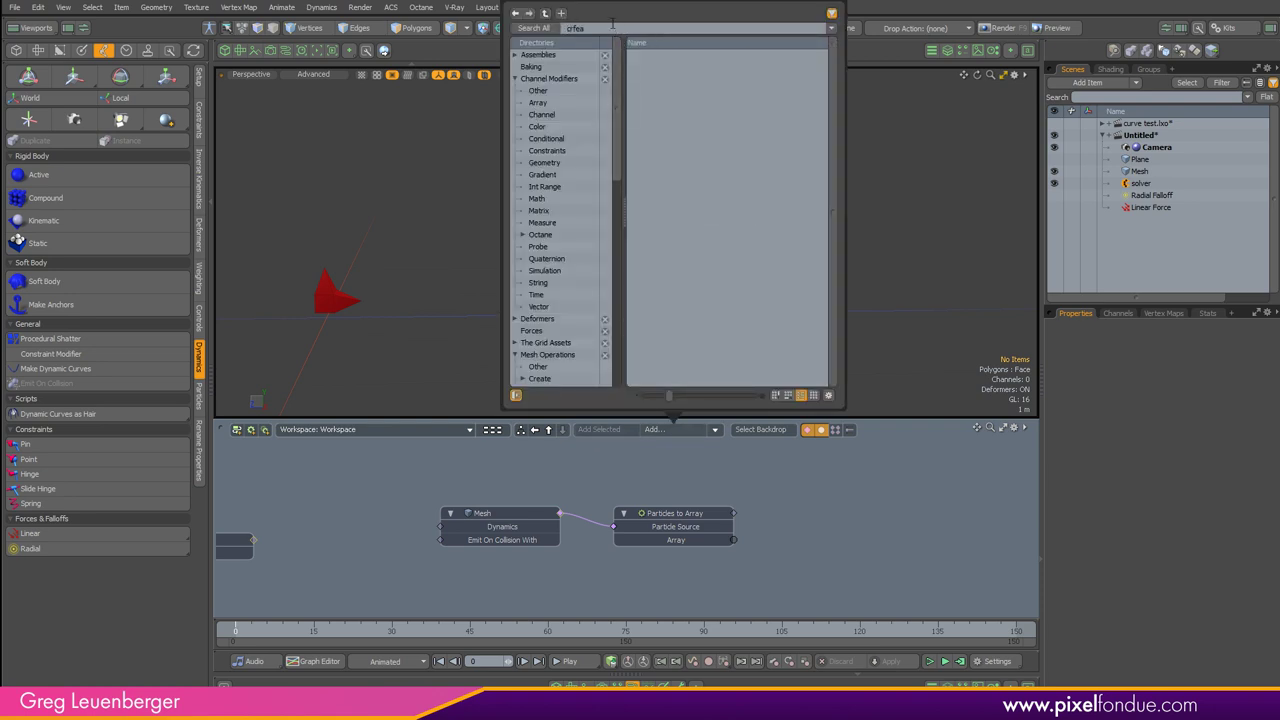
{"action": "type", "text": "te"}
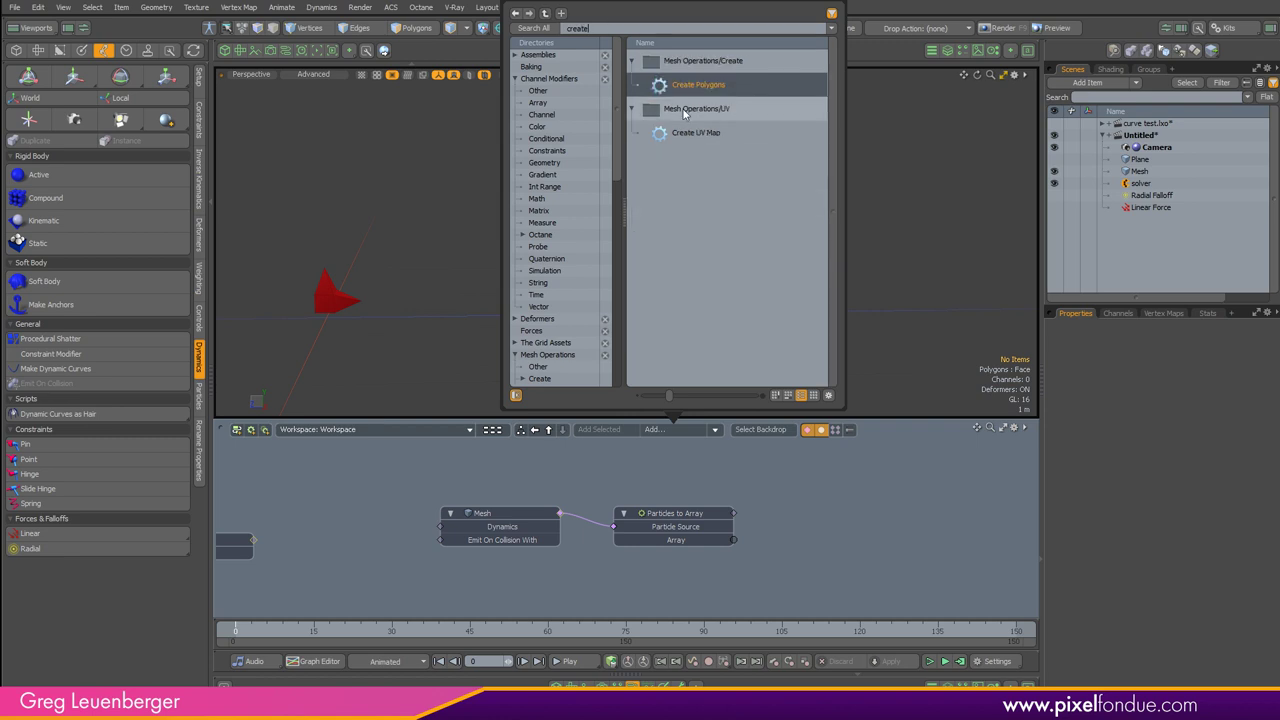
{"action": "double_click", "coordinate": [704, 87]}
{"action": "left_click_drag", "start_coordinate": [720, 471], "coordinate": [604, 496]}
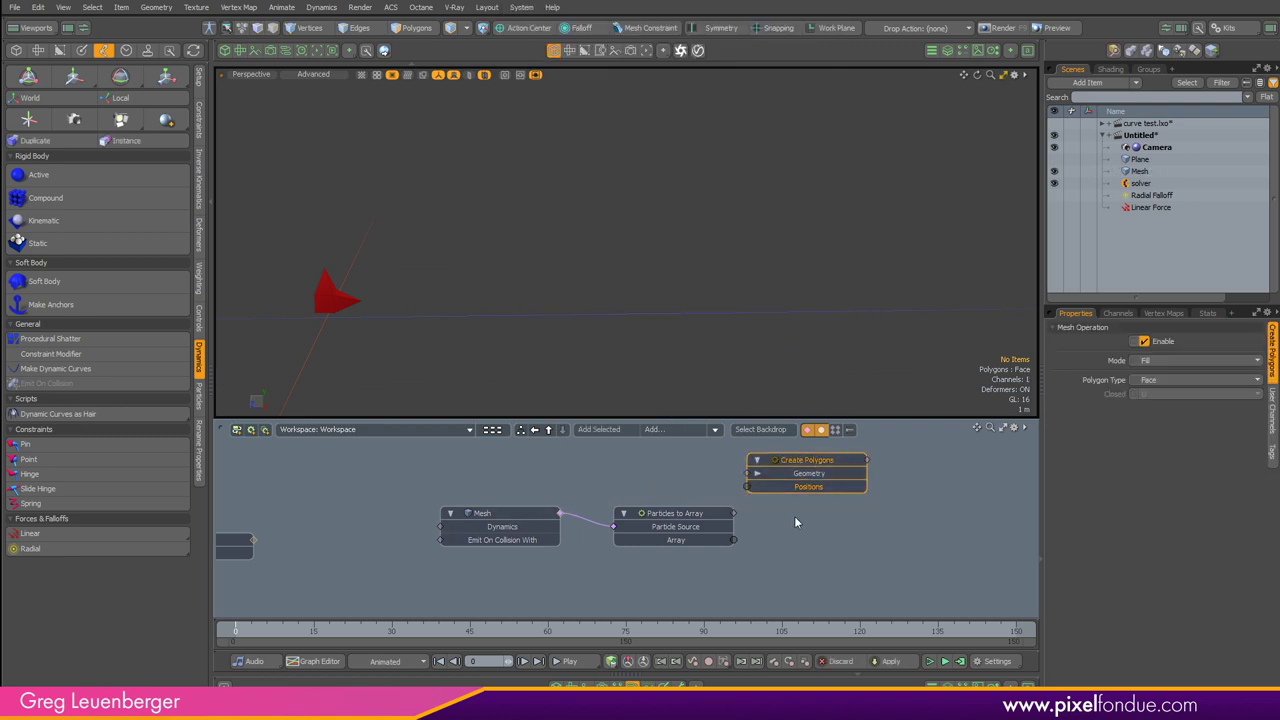
Step: Link the Array output of Particles to Array to the Positions input of Create Polygons
{"action": "left_click", "coordinate": [688, 513]}
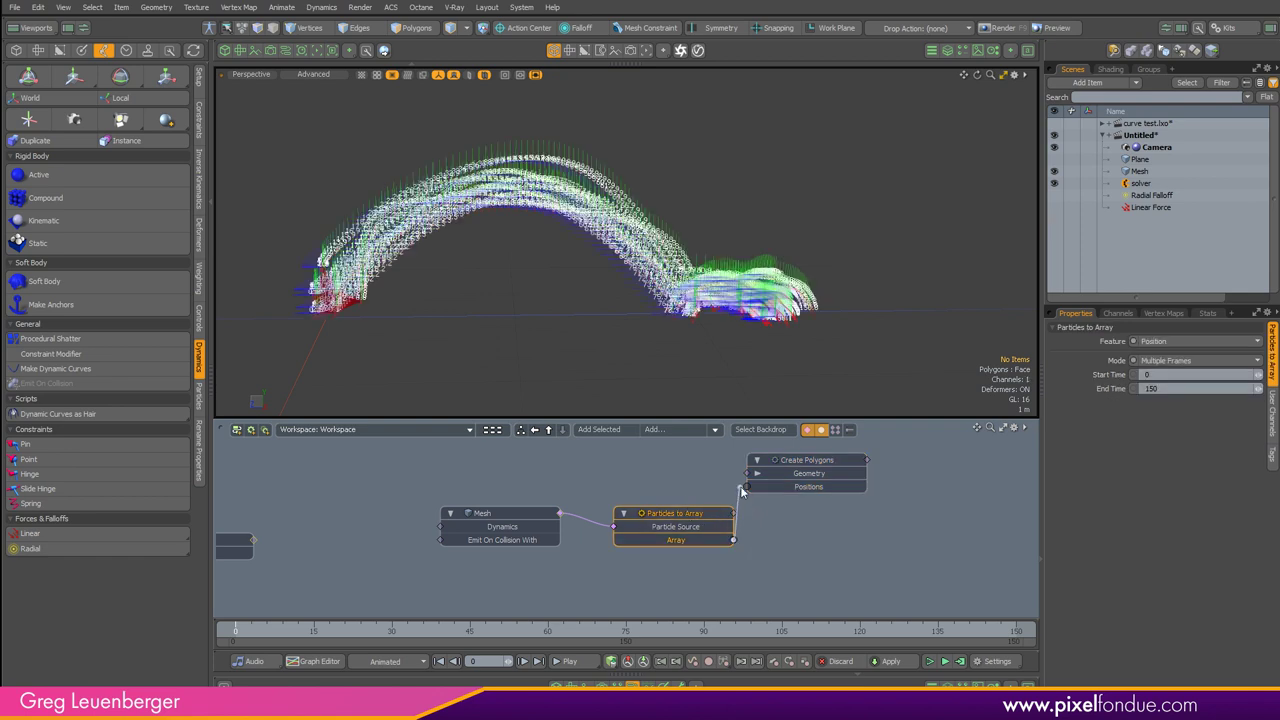
{"action": "left_click_drag", "start_coordinate": [733, 540], "coordinate": [856, 463]}
{"action": "left_click", "coordinate": [855, 465]}
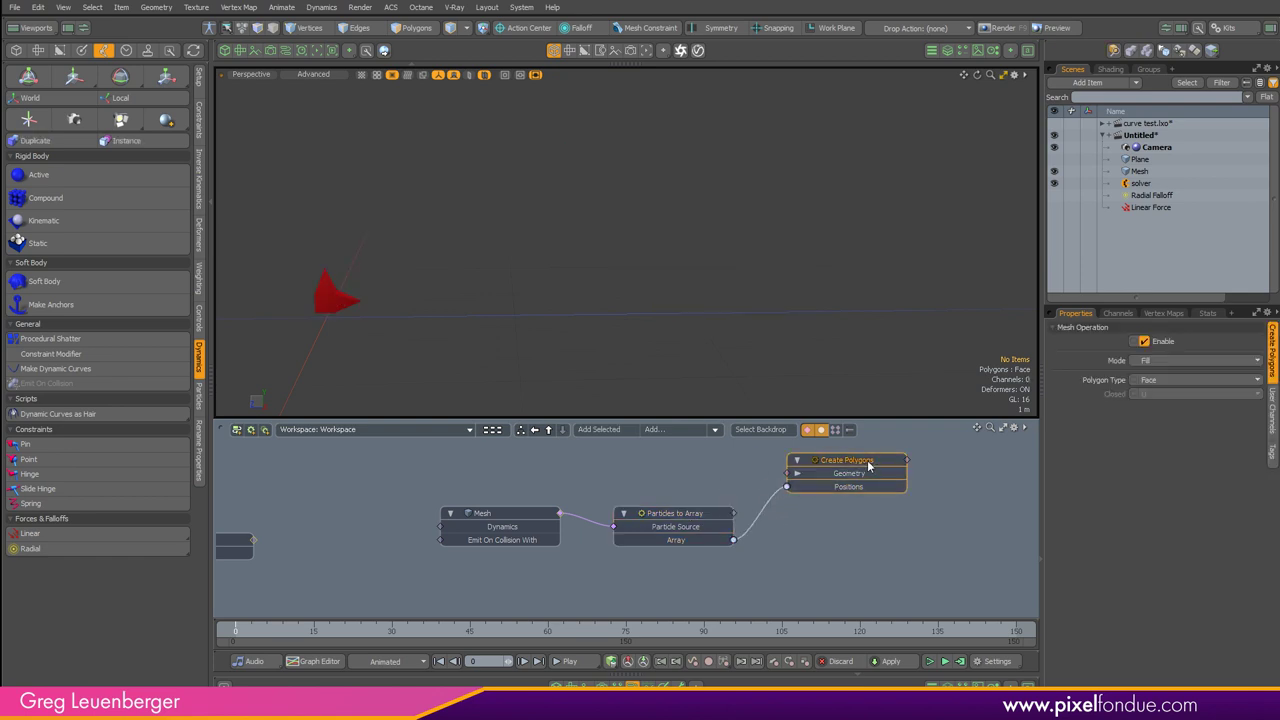
Step: Add a new mesh item beneath the camera in the item list and rename the simulated red mesh Shape Dynamic
{"action": "key", "text": "n"}
{"action": "left_click_drag", "start_coordinate": [1144, 208], "coordinate": [1170, 160]}
{"action": "left_click", "coordinate": [1142, 184]}
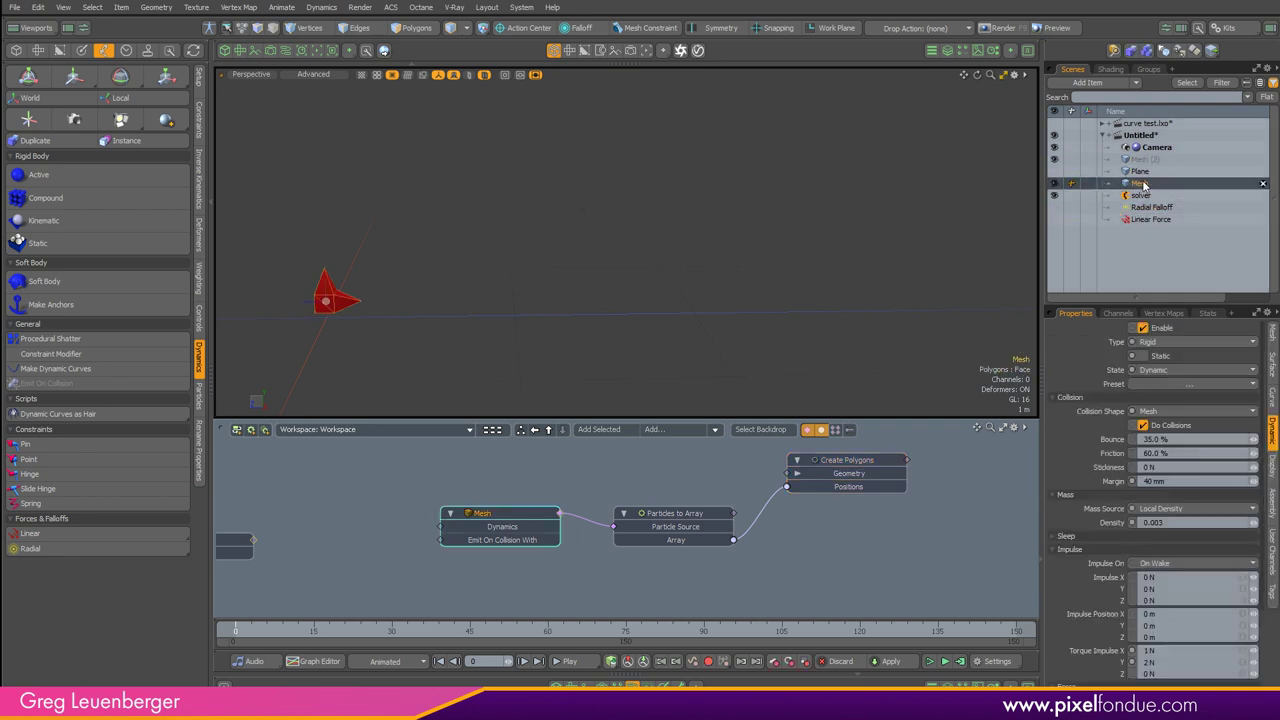
{"action": "double_click", "coordinate": [1143, 189]}
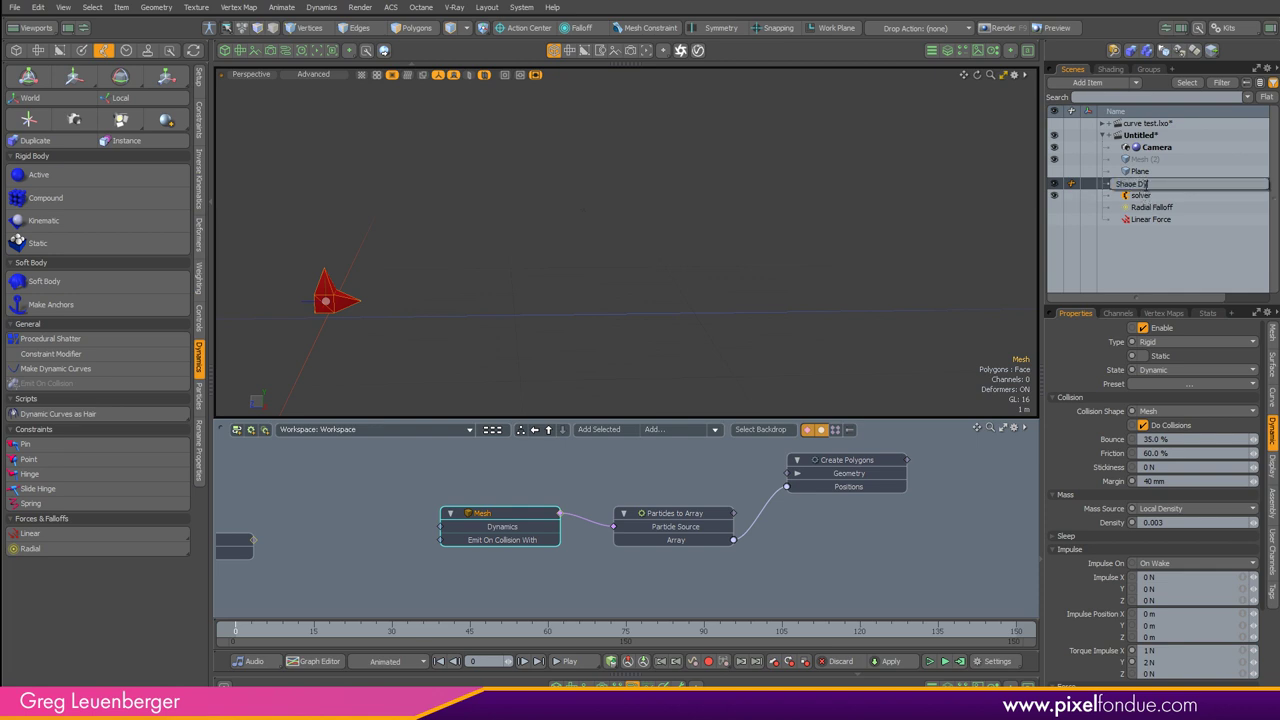
{"action": "type", "text": "Shape Dynamic"}
{"action": "key", "text": "Return"}
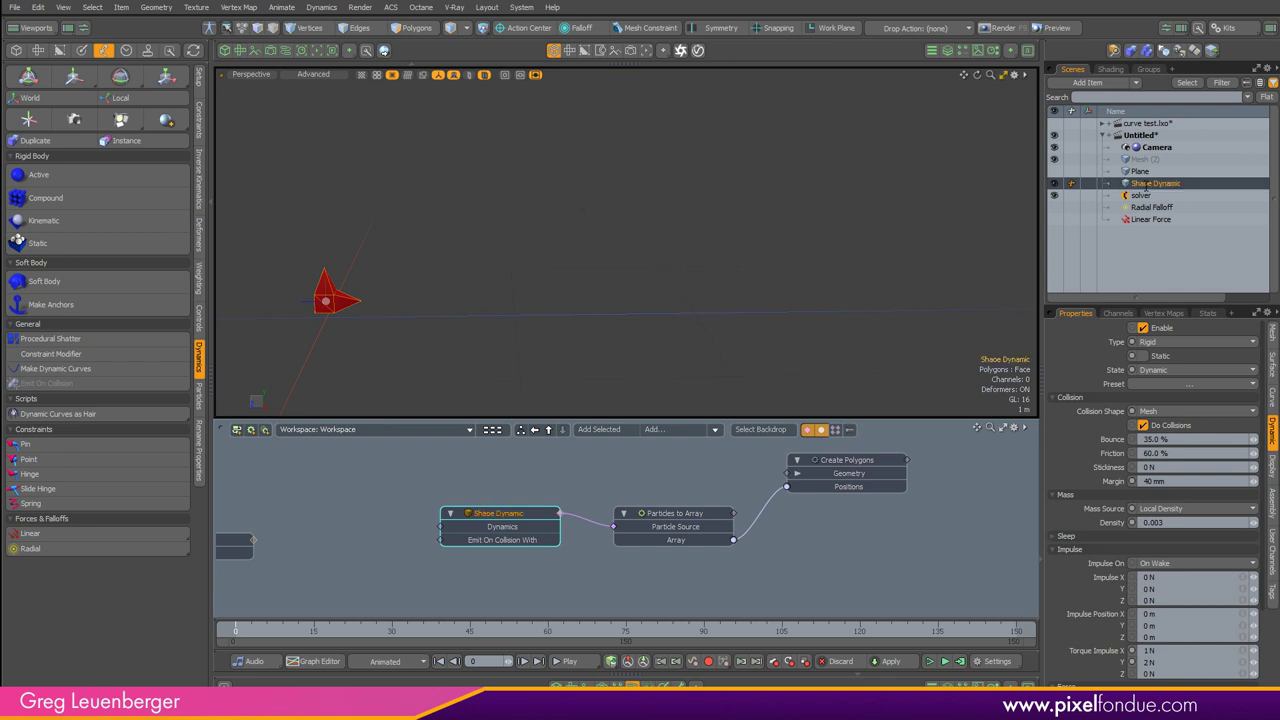
Step: Rename the new empty mesh item Array Curves
{"action": "left_click", "coordinate": [1148, 160]}
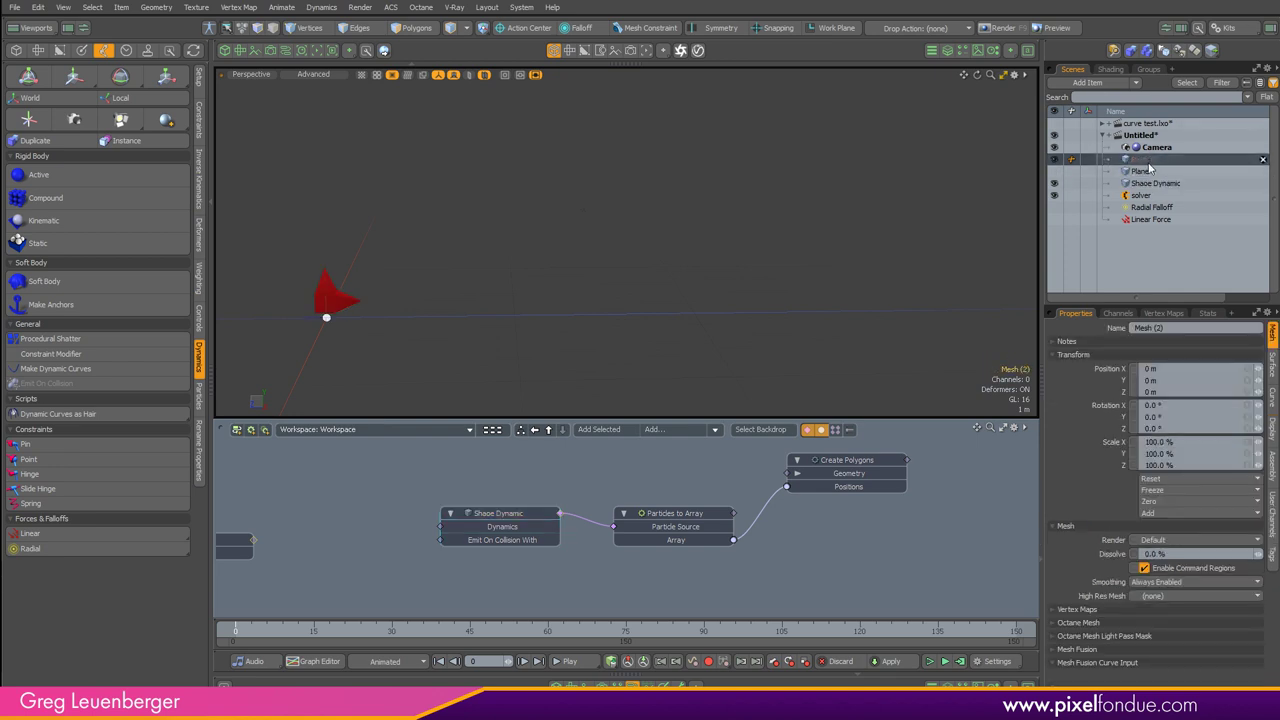
{"action": "double_click", "coordinate": [1148, 160]}
{"action": "type", "text": "Arra"}
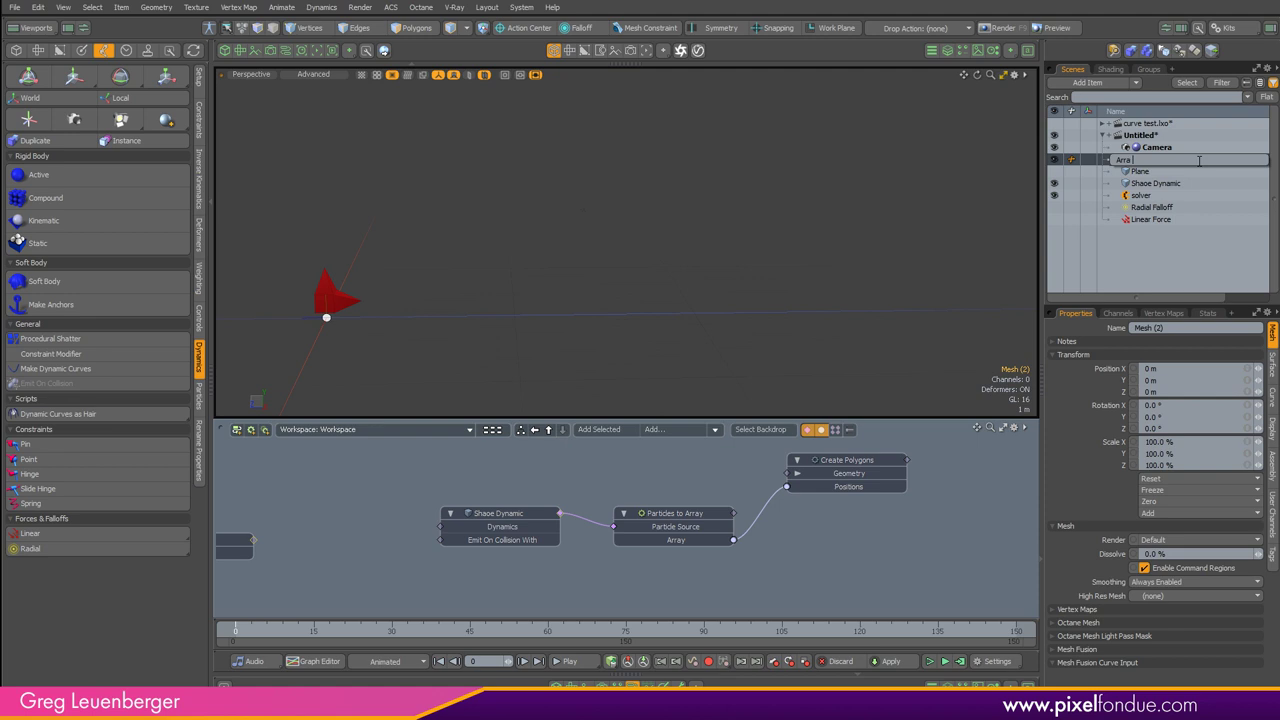
{"action": "type", "text": "y Curves"}
{"action": "key", "text": "Return"}
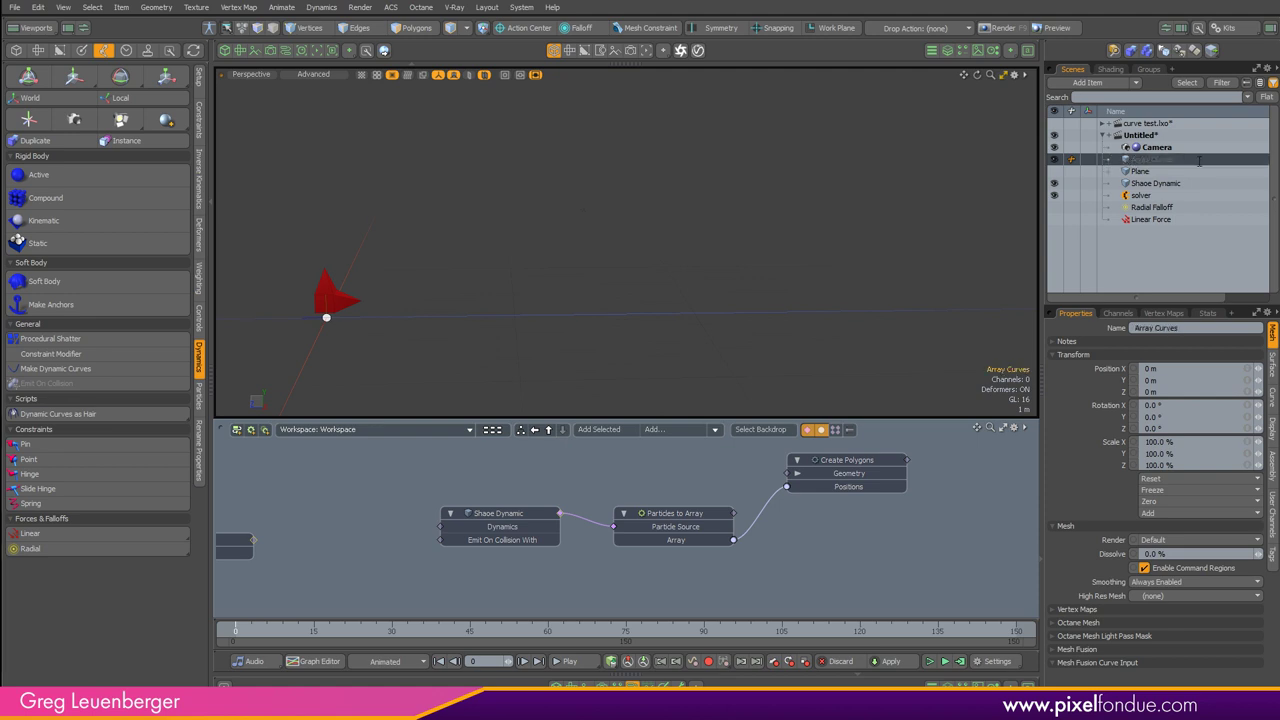
Step: Keep Create Polygons in Fill mode and set its polygon type to Curve
{"action": "left_click", "coordinate": [691, 518]}
{"action": "left_click", "coordinate": [864, 462]}
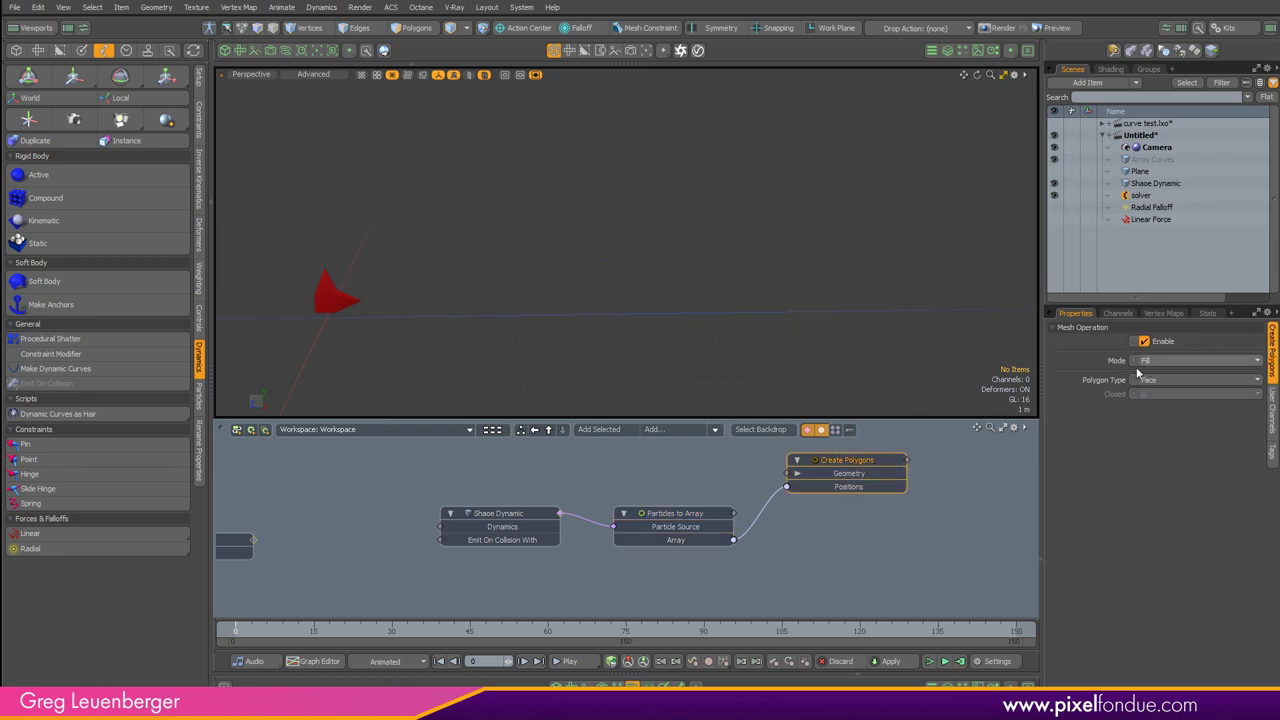
{"action": "left_click", "coordinate": [1162, 361]}
{"action": "left_click", "coordinate": [1163, 362]}
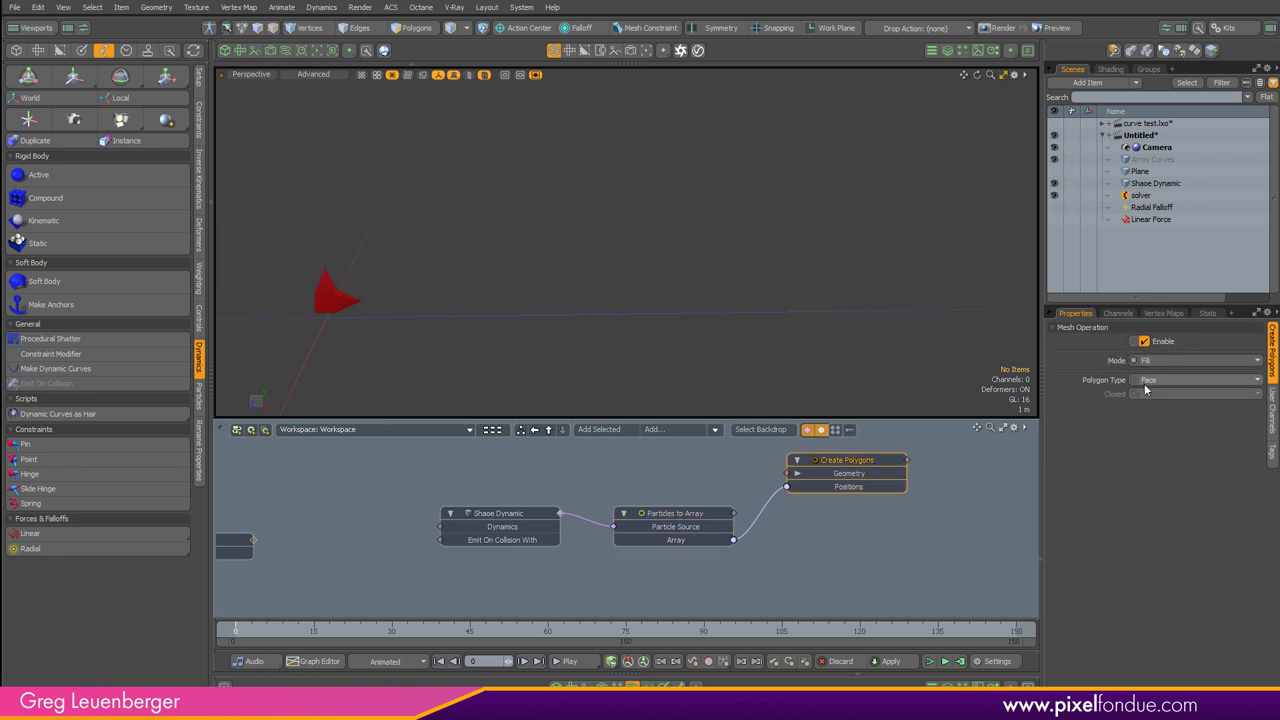
{"action": "left_click", "coordinate": [1174, 381]}
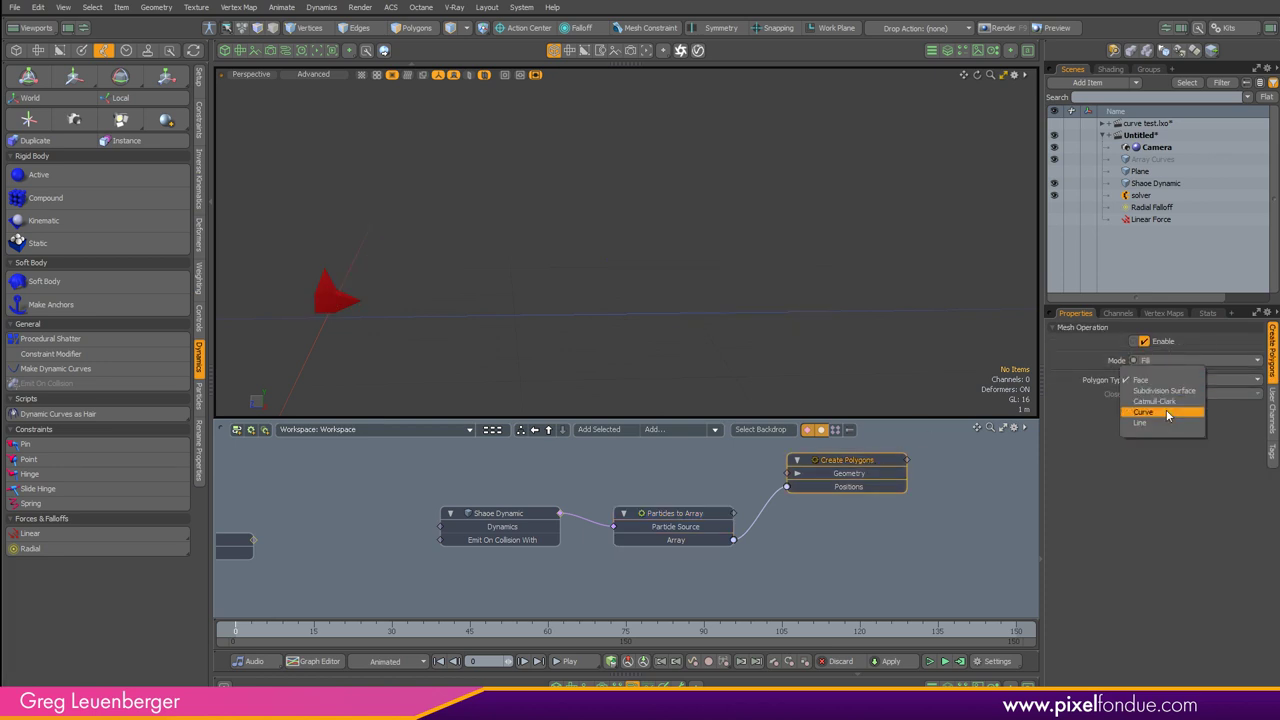
{"action": "left_click", "coordinate": [1155, 401]}
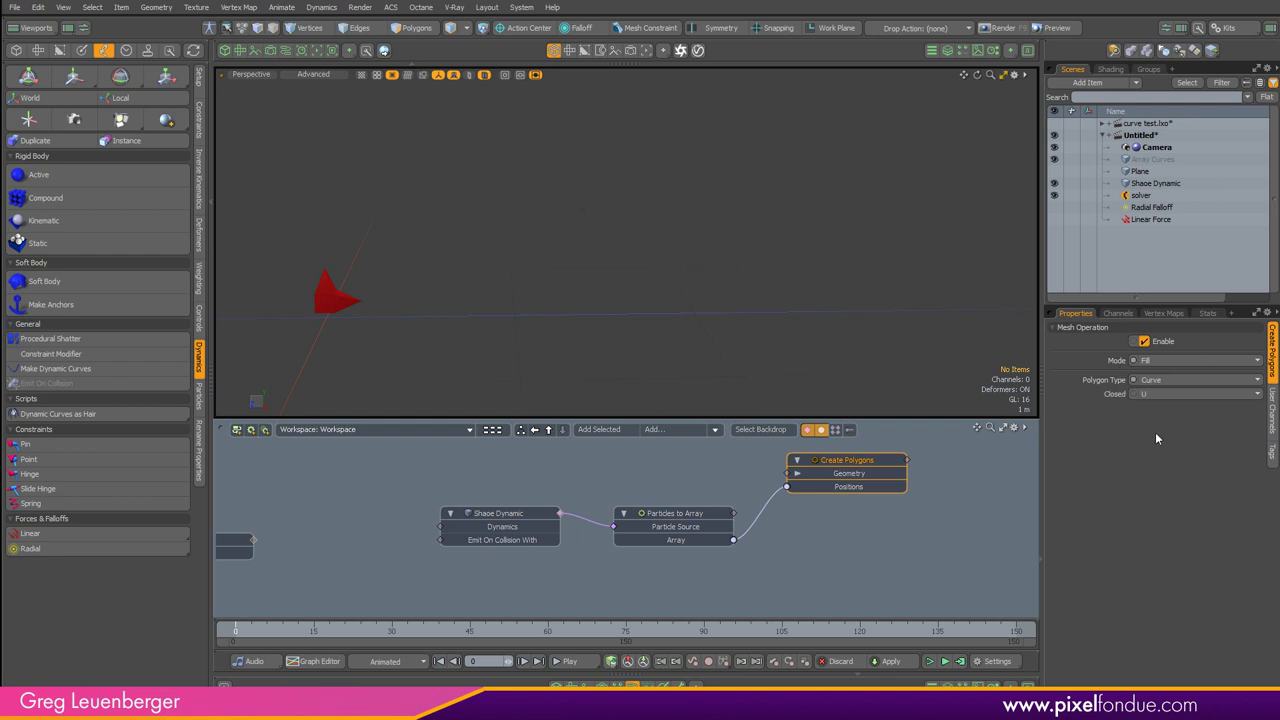
Step: Add the Array Curves mesh to the schematic and link it to the Geometry input of Create Polygons
{"action": "left_click", "coordinate": [1148, 160]}
{"action": "left_click_drag", "start_coordinate": [1128, 172], "coordinate": [645, 465]}
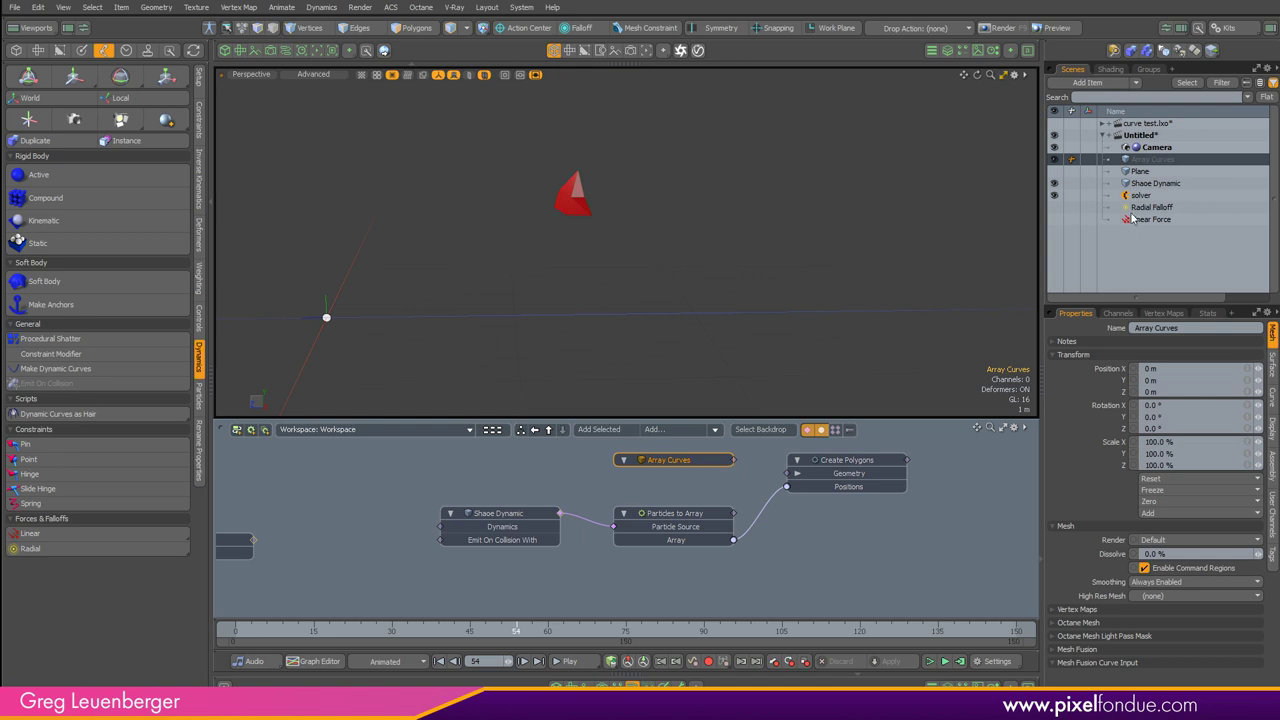
{"action": "left_click", "coordinate": [849, 462]}
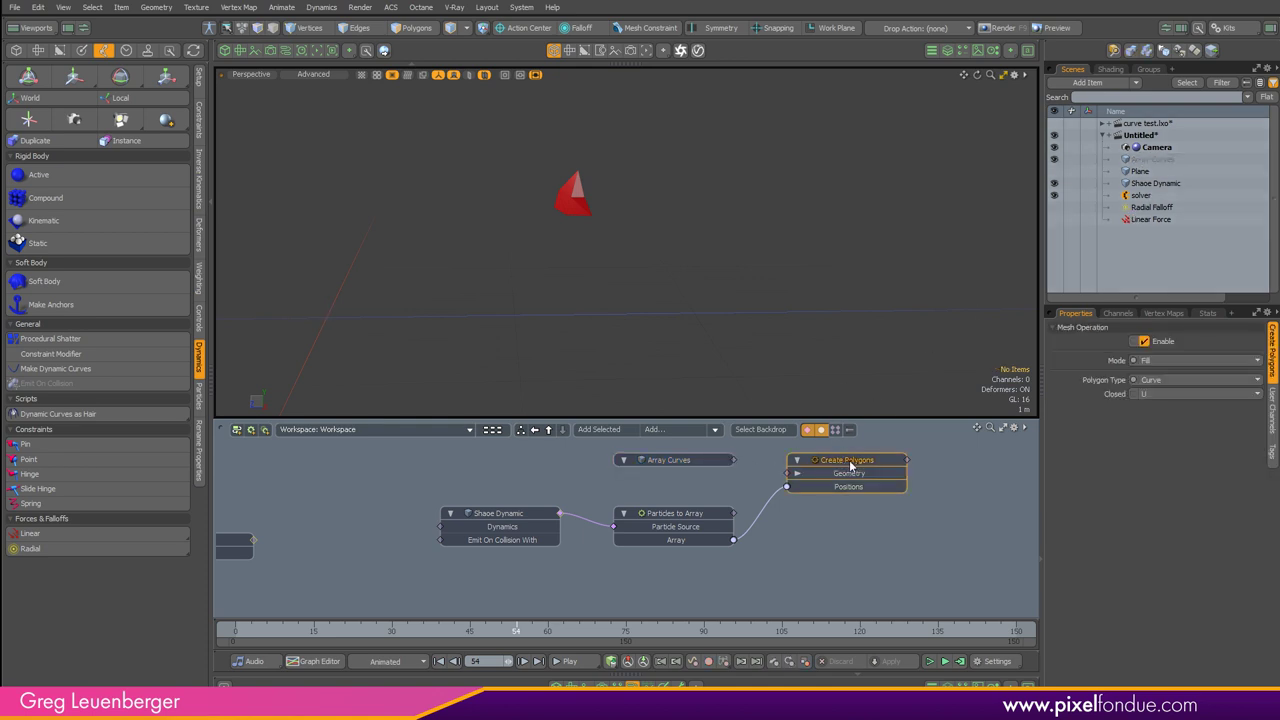
{"action": "left_click_drag", "start_coordinate": [731, 460], "coordinate": [792, 473]}
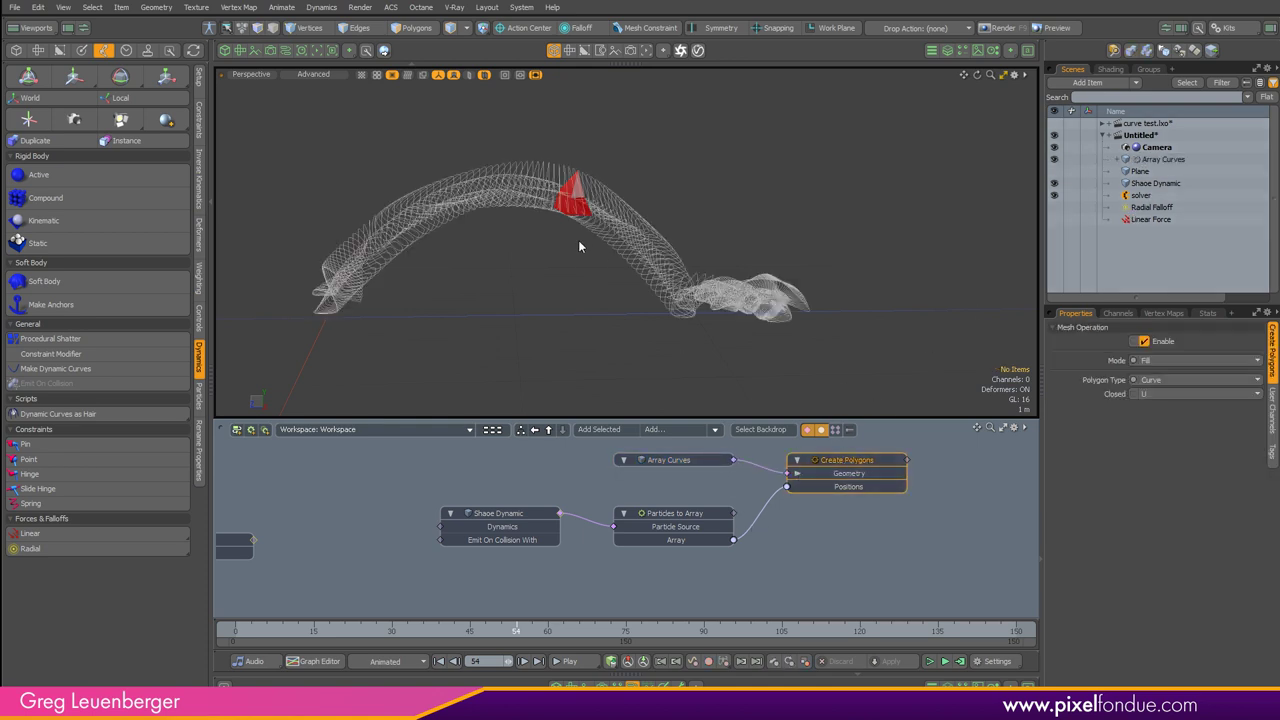
Step: Return the timeline to frame 0, inspect the generated curves, and hide the Shape Dynamic mesh
{"action": "left_click_drag", "start_coordinate": [295, 630], "coordinate": [222, 630]}
{"action": "left_click_drag", "start_coordinate": [570, 285], "coordinate": [608, 219], "text": "alt"}
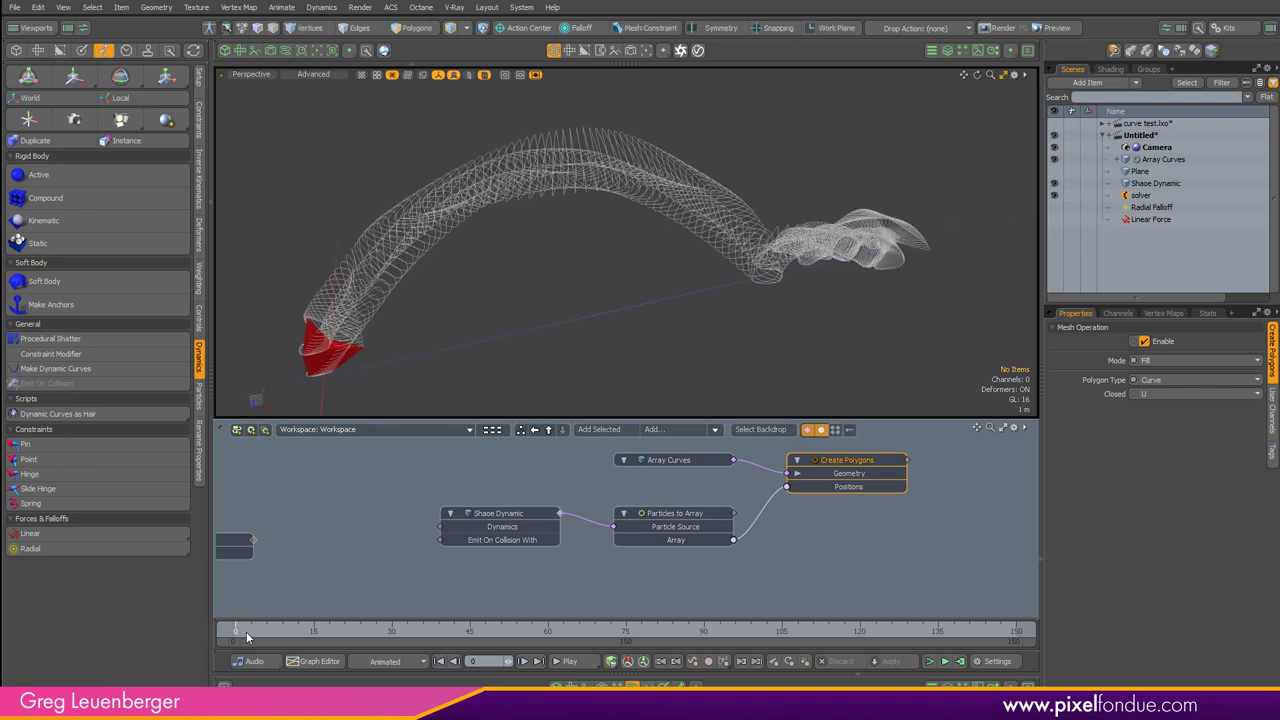
{"action": "mouse_move", "coordinate": [246, 631]}
{"action": "left_mouse_down"}
{"action": "mouse_move", "coordinate": [995, 631]}
{"action": "mouse_move", "coordinate": [234, 631]}
{"action": "left_mouse_up"}
{"action": "left_click_drag", "start_coordinate": [835, 313], "coordinate": [748, 401], "text": "alt"}
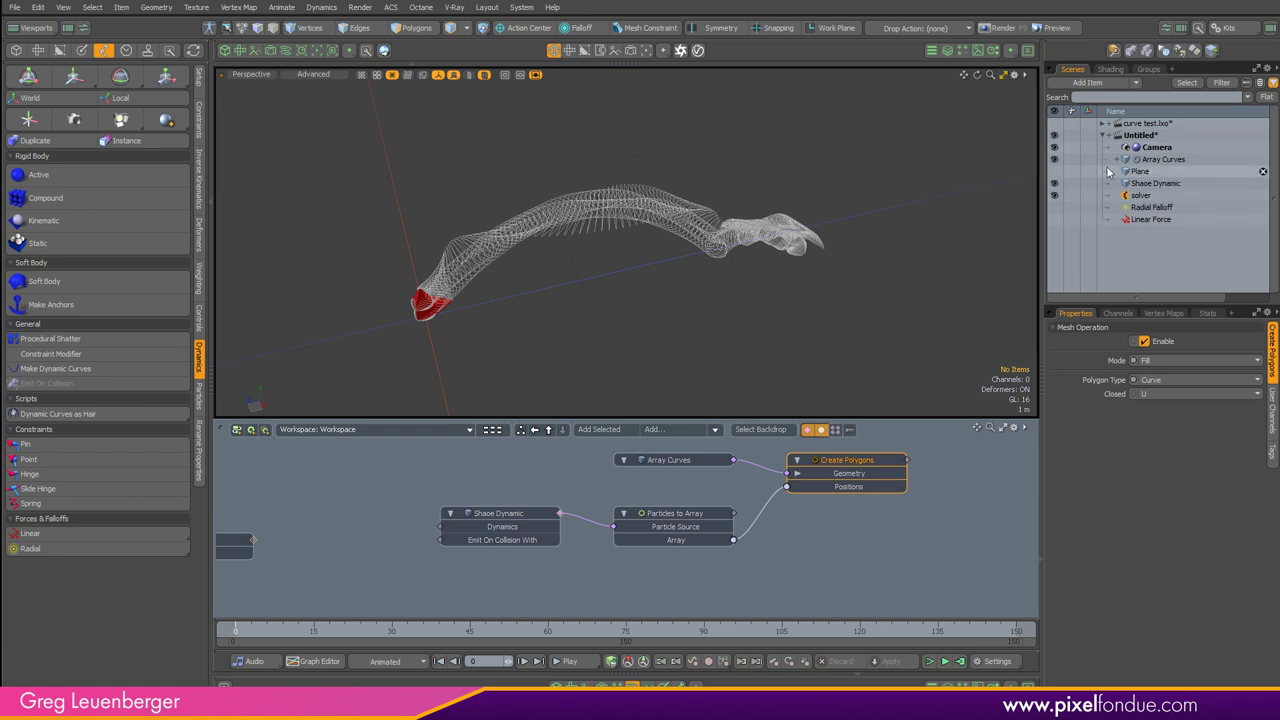
{"action": "left_click", "coordinate": [1054, 185]}
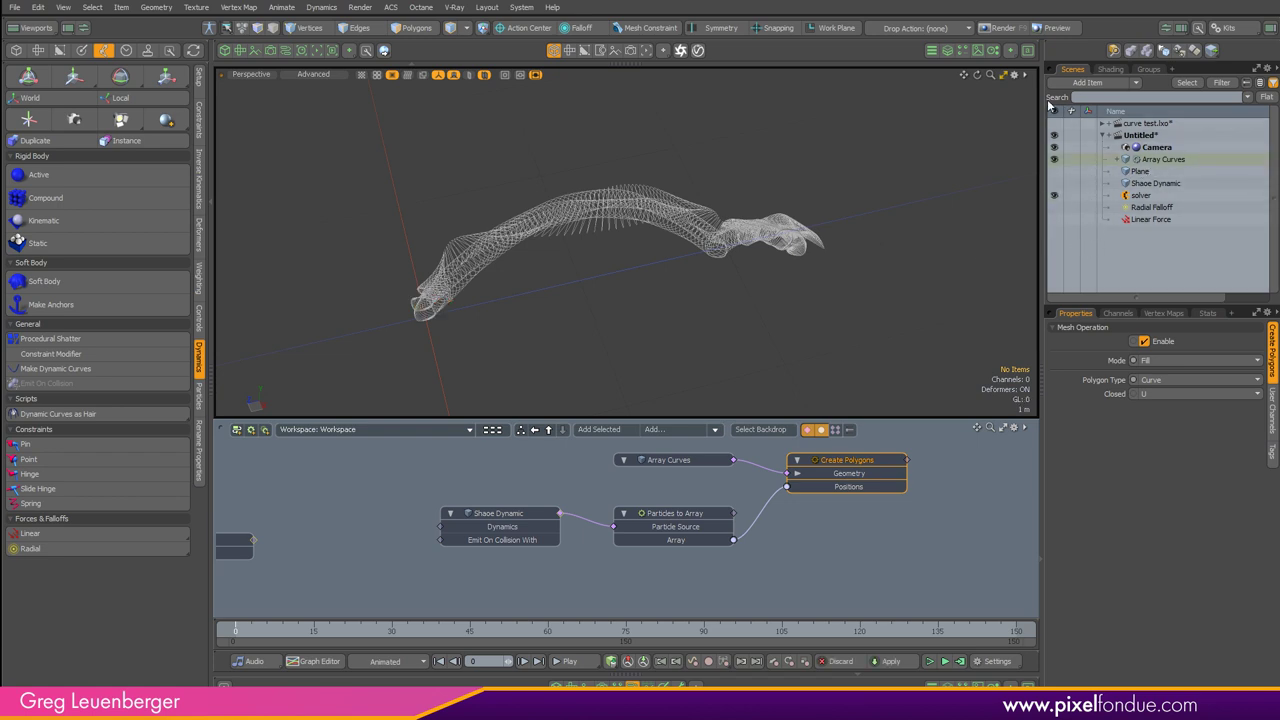
Step: Add a new mesh item above Array Curves, name it Merged and Modified, and open its mesh operations list
{"action": "key", "text": "n"}
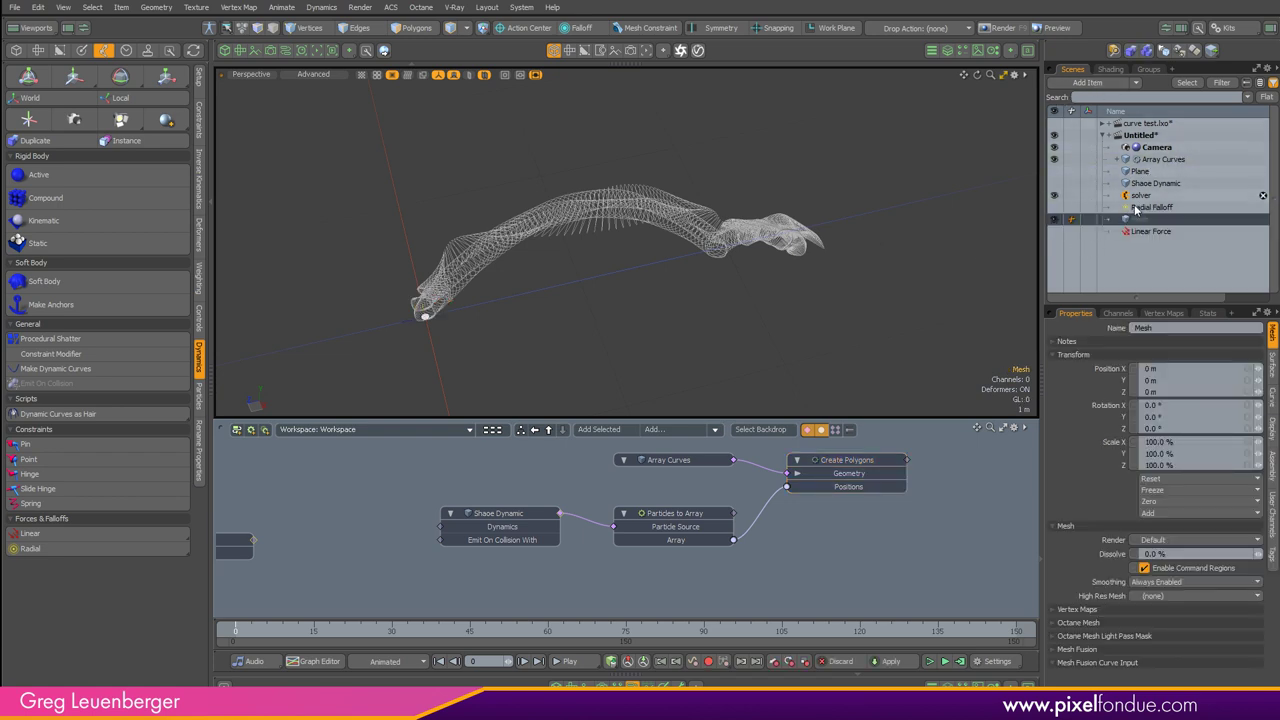
{"action": "left_click_drag", "start_coordinate": [1138, 219], "coordinate": [1175, 154]}
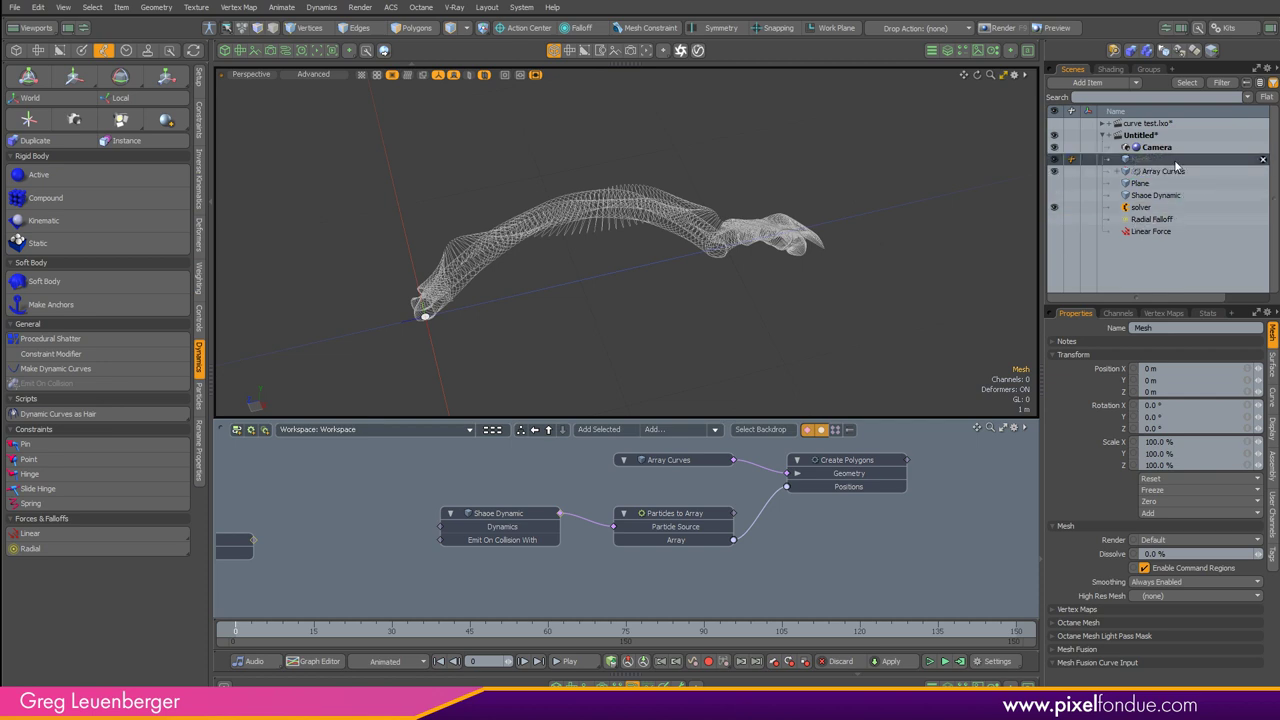
{"action": "double_click", "coordinate": [1175, 161]}
{"action": "type", "text": "Merged"}
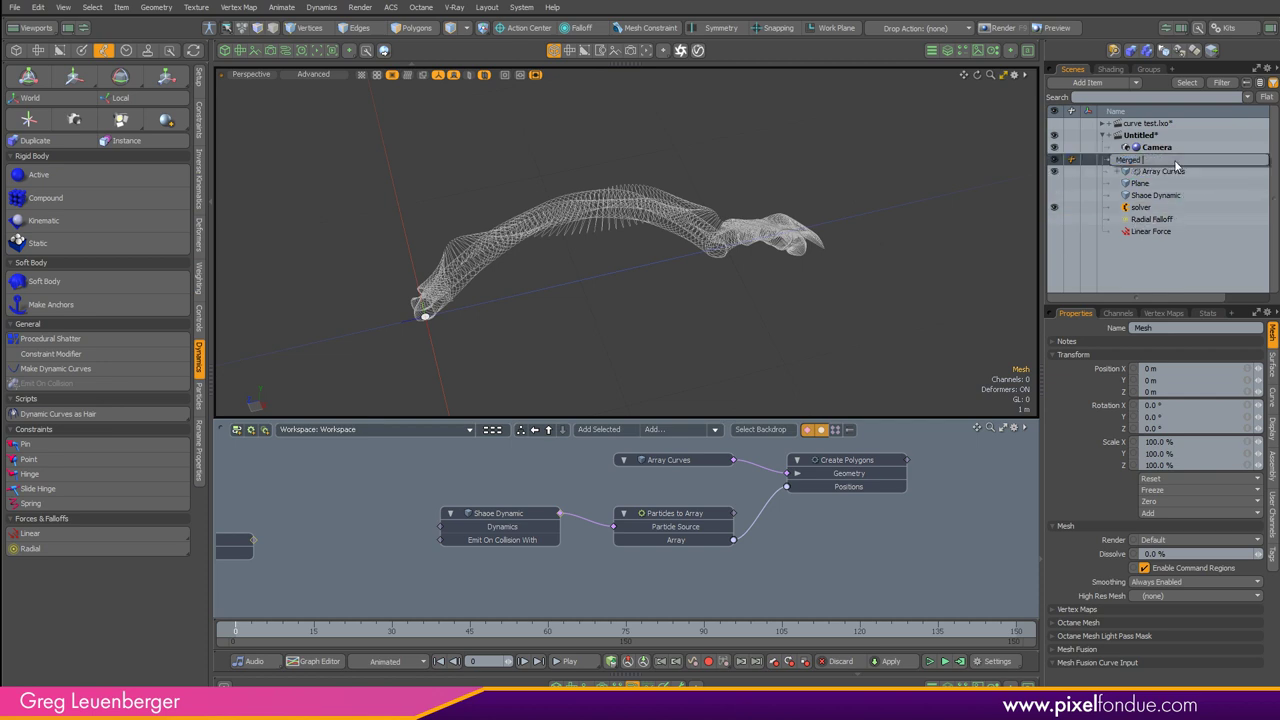
{"action": "type", "text": " and Modified"}
{"action": "key", "text": "Return"}
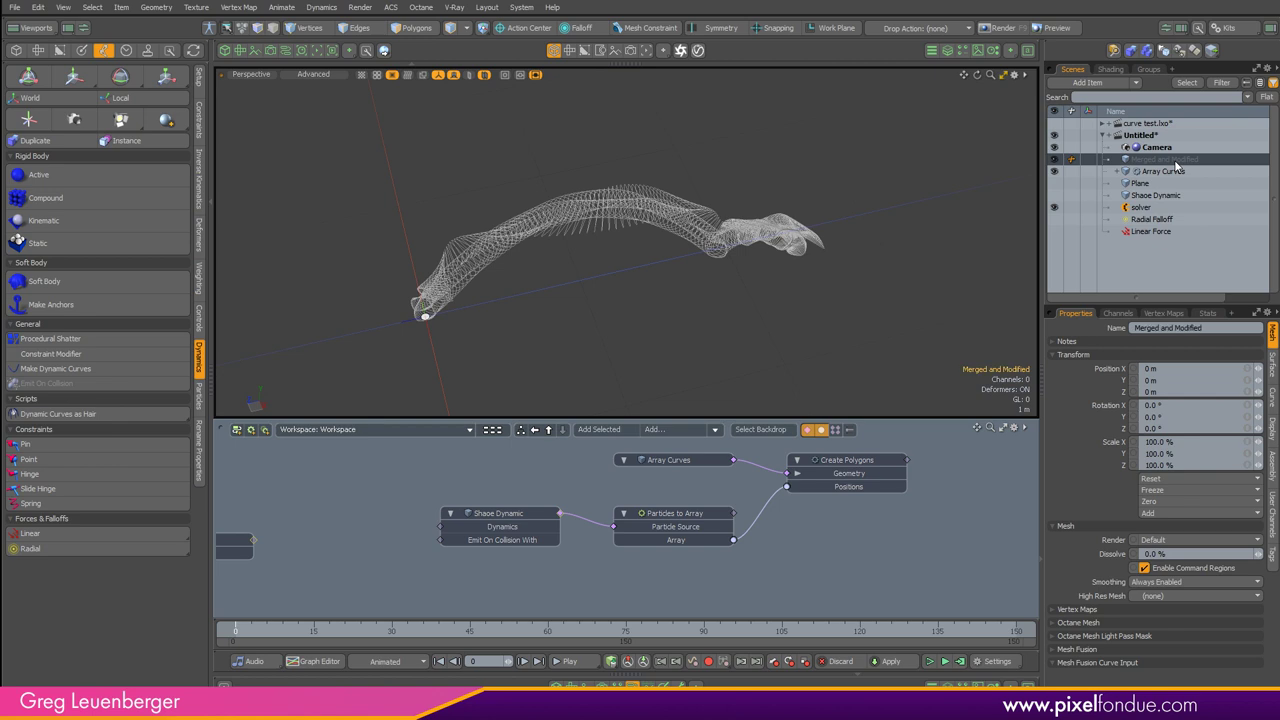
{"action": "left_click", "coordinate": [947, 50]}
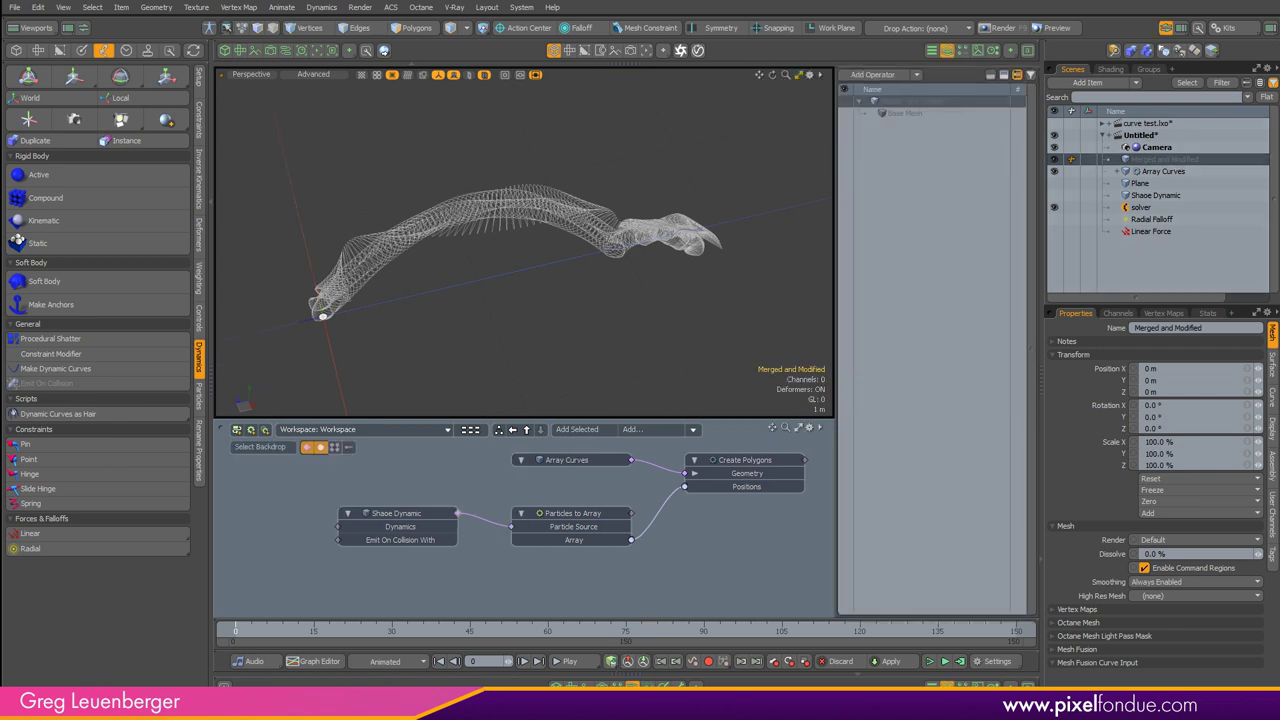
Step: Close the schematic view and add a Merge Meshes operation to the Merged and Modified mesh
{"action": "left_click", "coordinate": [632, 686]}
{"action": "left_click", "coordinate": [882, 75]}
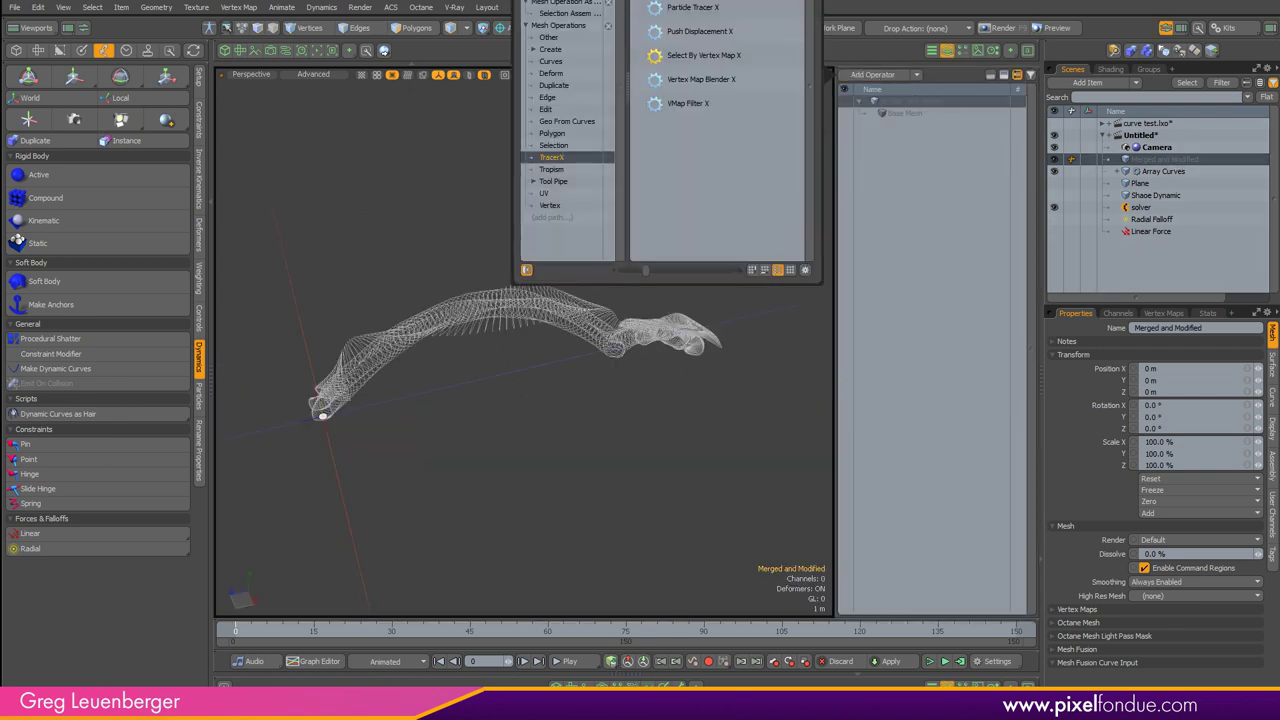
{"action": "mouse_move", "coordinate": [695, 0]}
{"action": "left_mouse_down"}
{"action": "mouse_move", "coordinate": [683, 0]}
{"action": "mouse_move", "coordinate": [697, 13]}
{"action": "left_mouse_up"}
{"action": "type", "text": "mesh"}
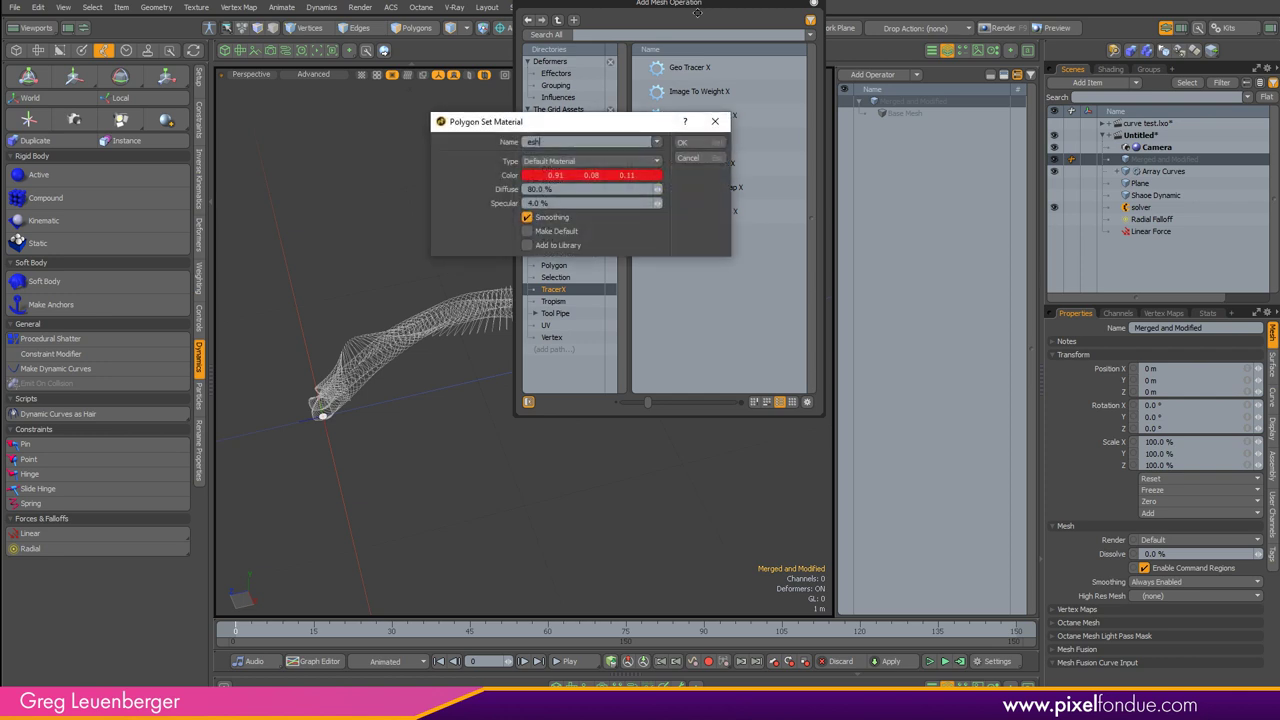
{"action": "left_click", "coordinate": [689, 158]}
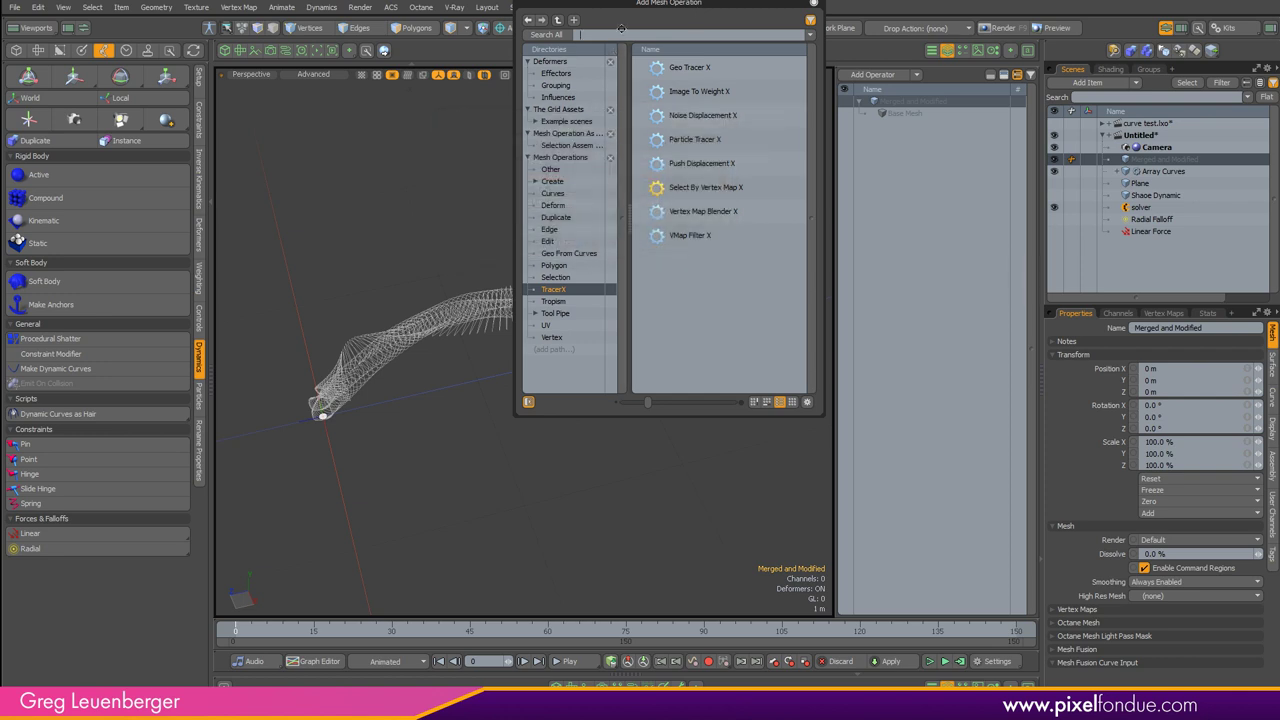
{"action": "type", "text": "merge"}
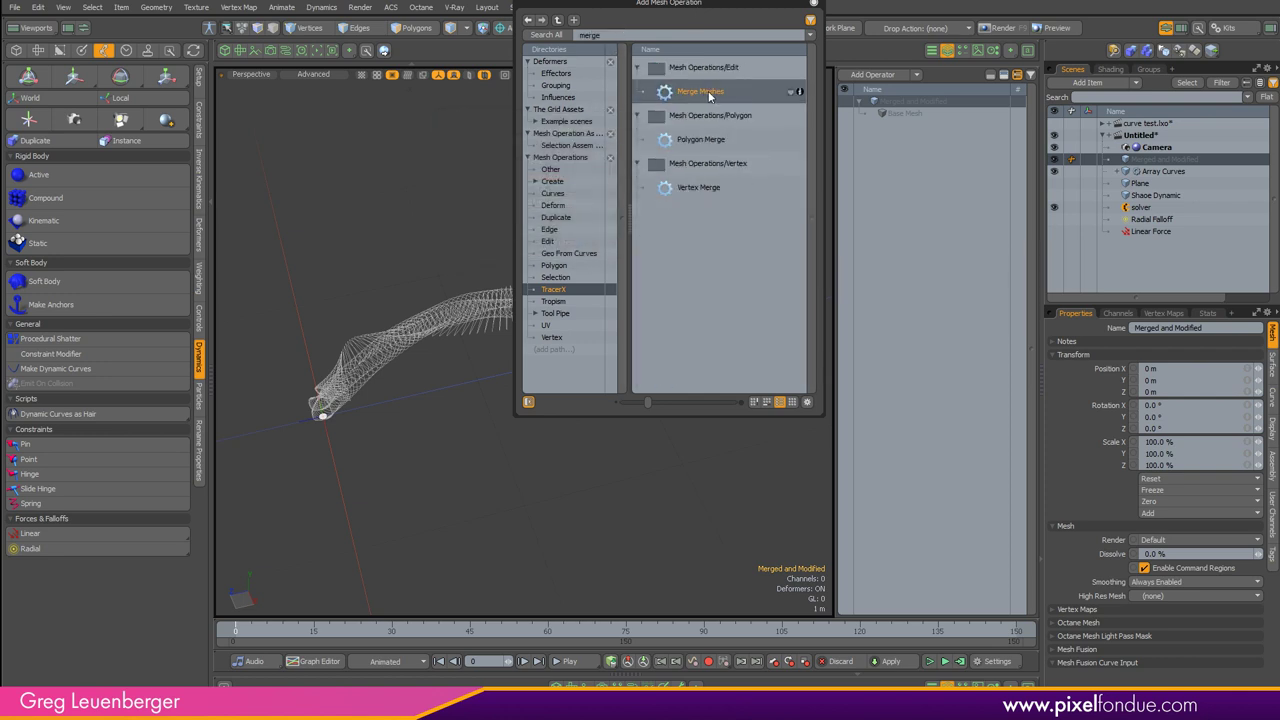
{"action": "double_click", "coordinate": [705, 93]}
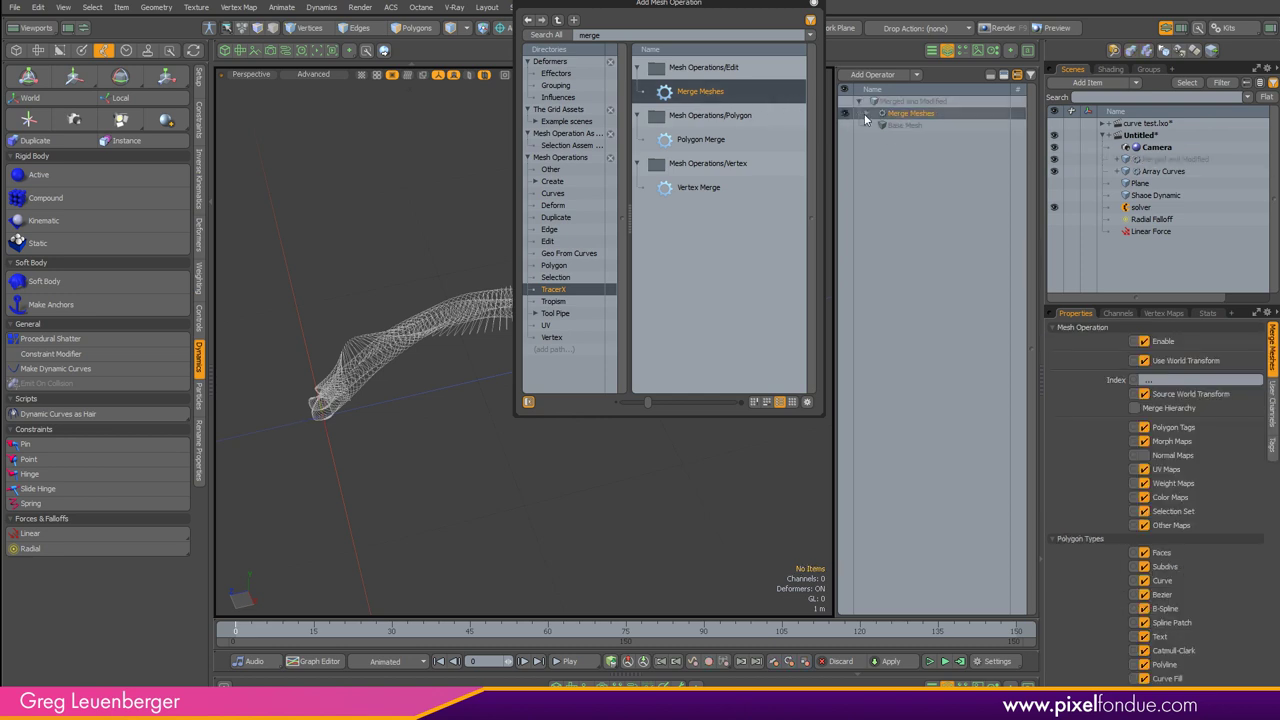
Step: Add Array Curves as the source of the Merge Meshes operation and close the operation browser
{"action": "left_click", "coordinate": [902, 138]}
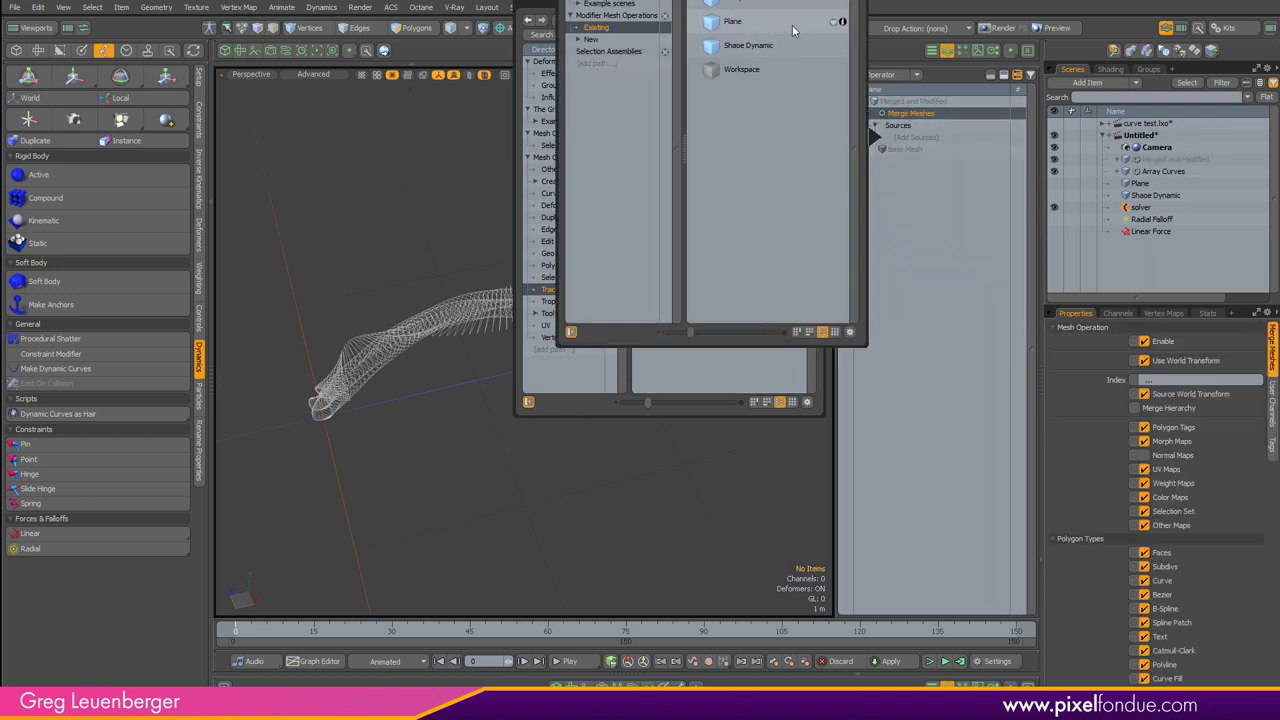
{"action": "left_click", "coordinate": [755, 2]}
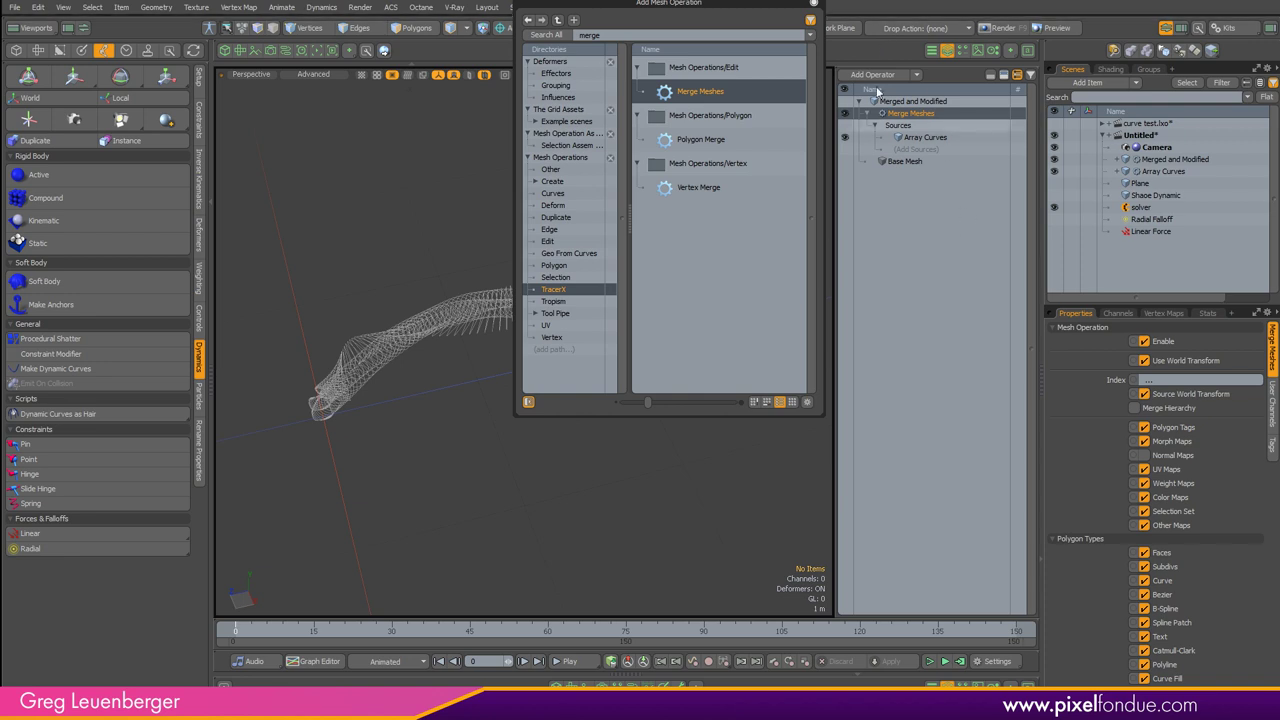
{"action": "left_click", "coordinate": [813, 5]}
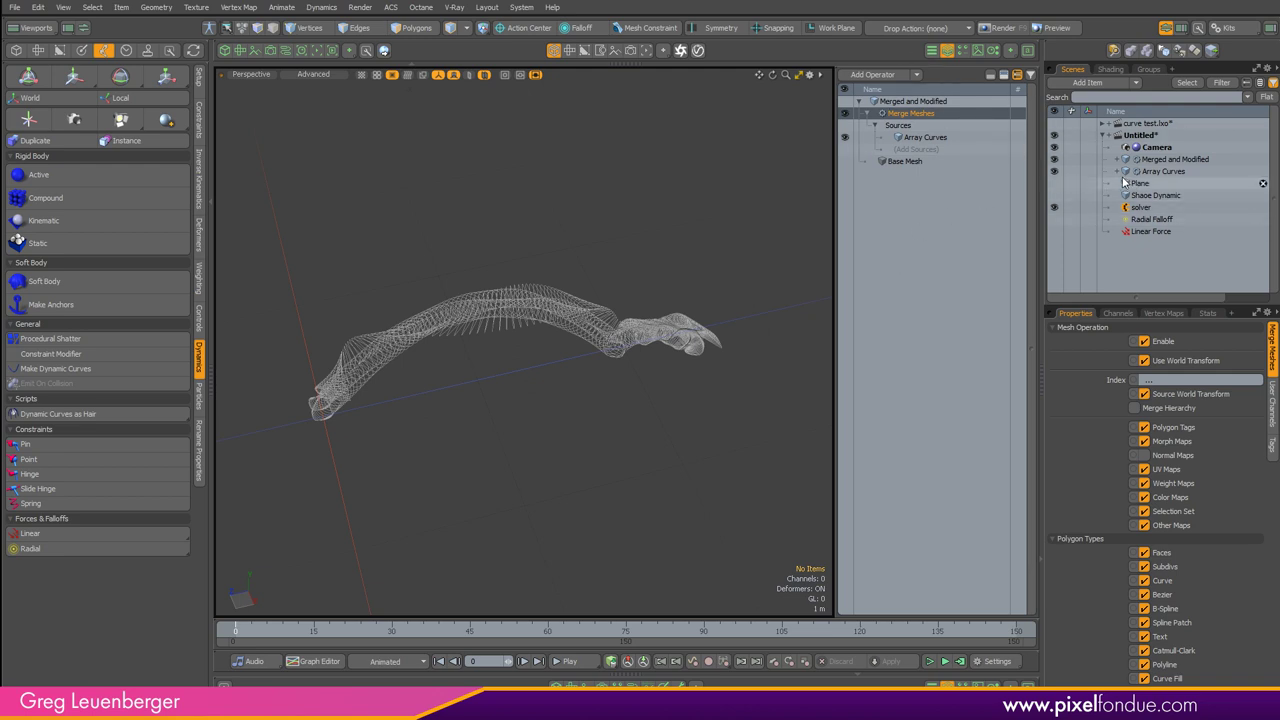
Step: Hide the Array Curves mesh and make Merged and Modified the selected item
{"action": "left_click", "coordinate": [1055, 172]}
{"action": "left_click", "coordinate": [1154, 172]}
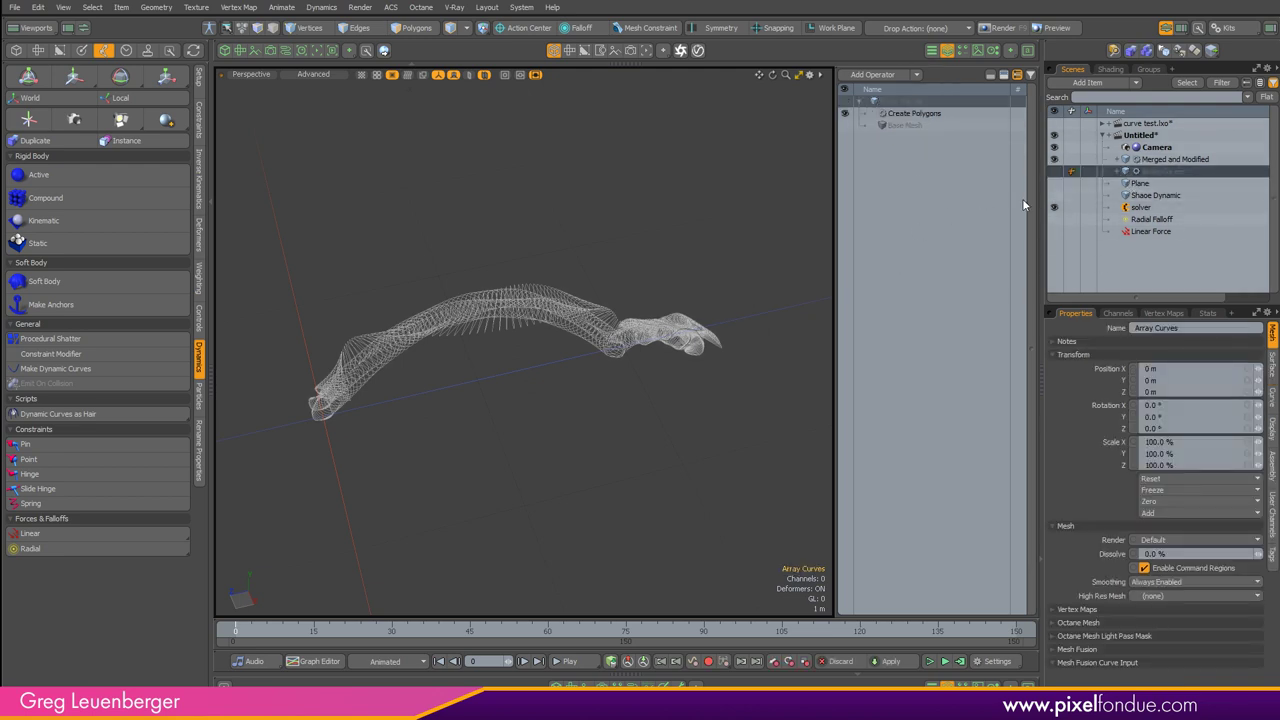
{"action": "left_click", "coordinate": [1163, 159]}
{"action": "scroll", "coordinate": [582, 328], "scroll_direction": "up", "scroll_amount": 3}
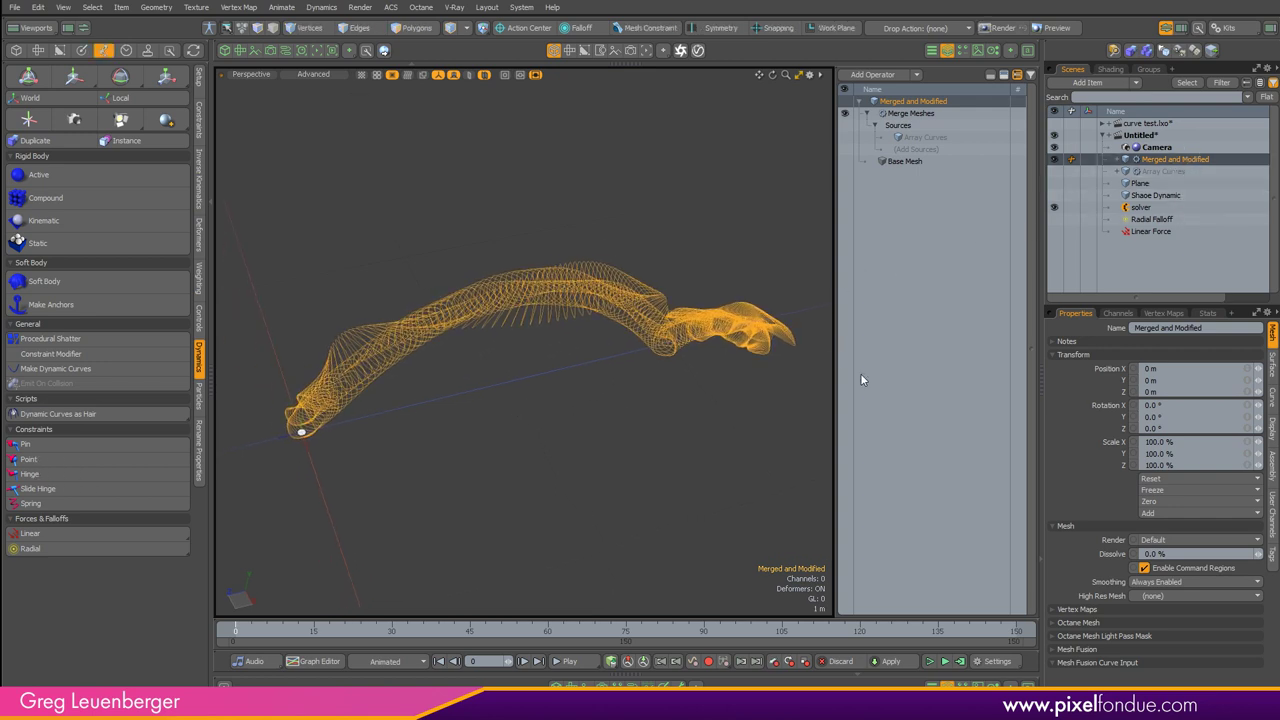
Step: Add a Mirror mesh operation above Merge Meshes on the Merged and Modified mesh
{"action": "left_click", "coordinate": [873, 75]}
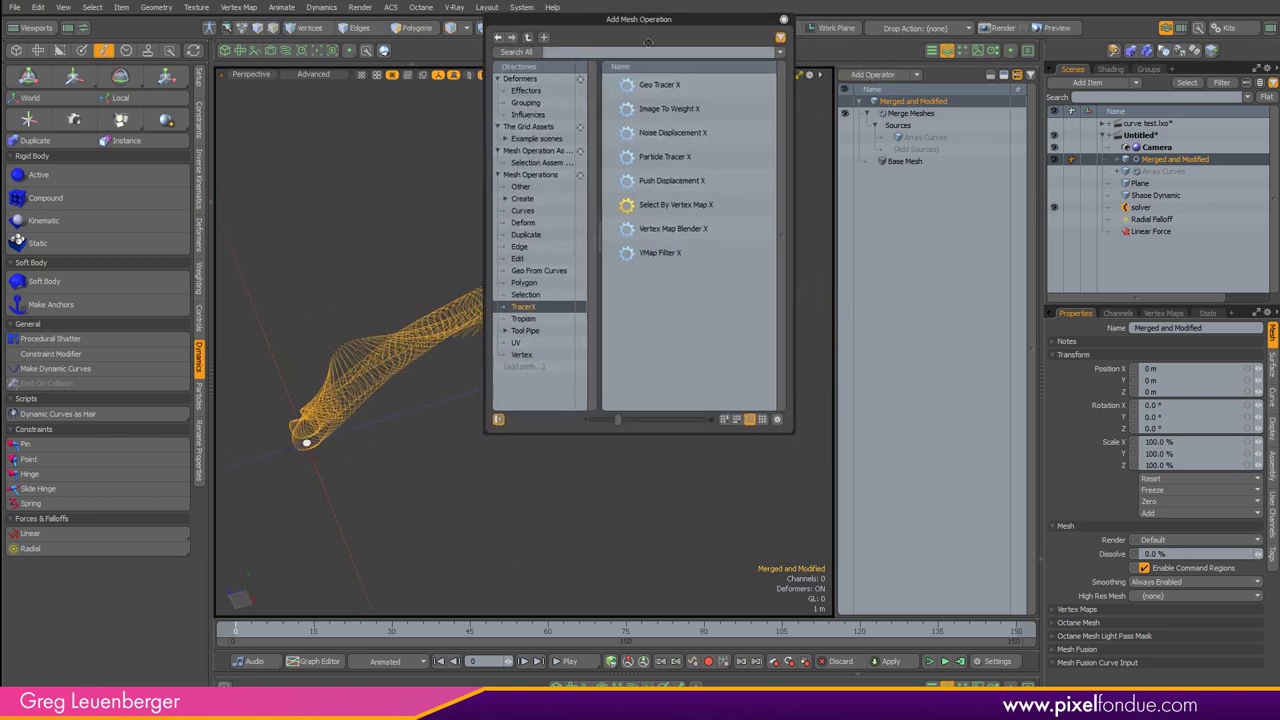
{"action": "type", "text": "mirror"}
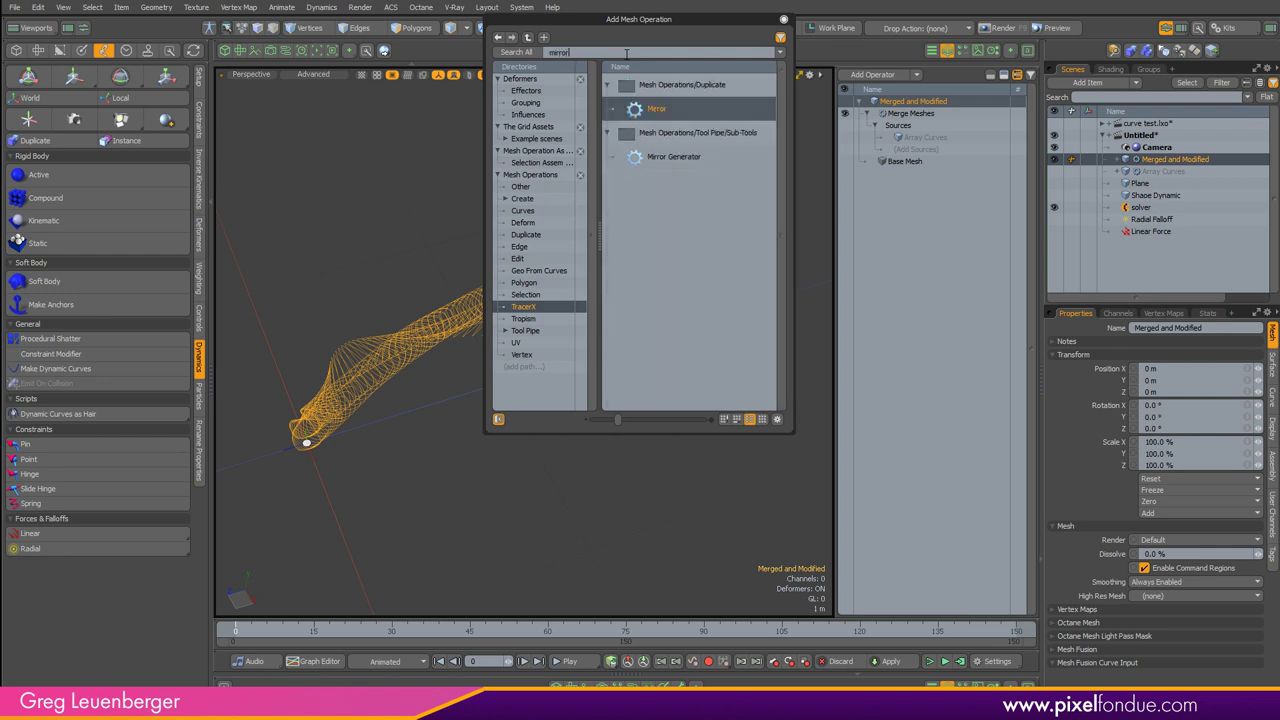
{"action": "key", "text": "Return"}
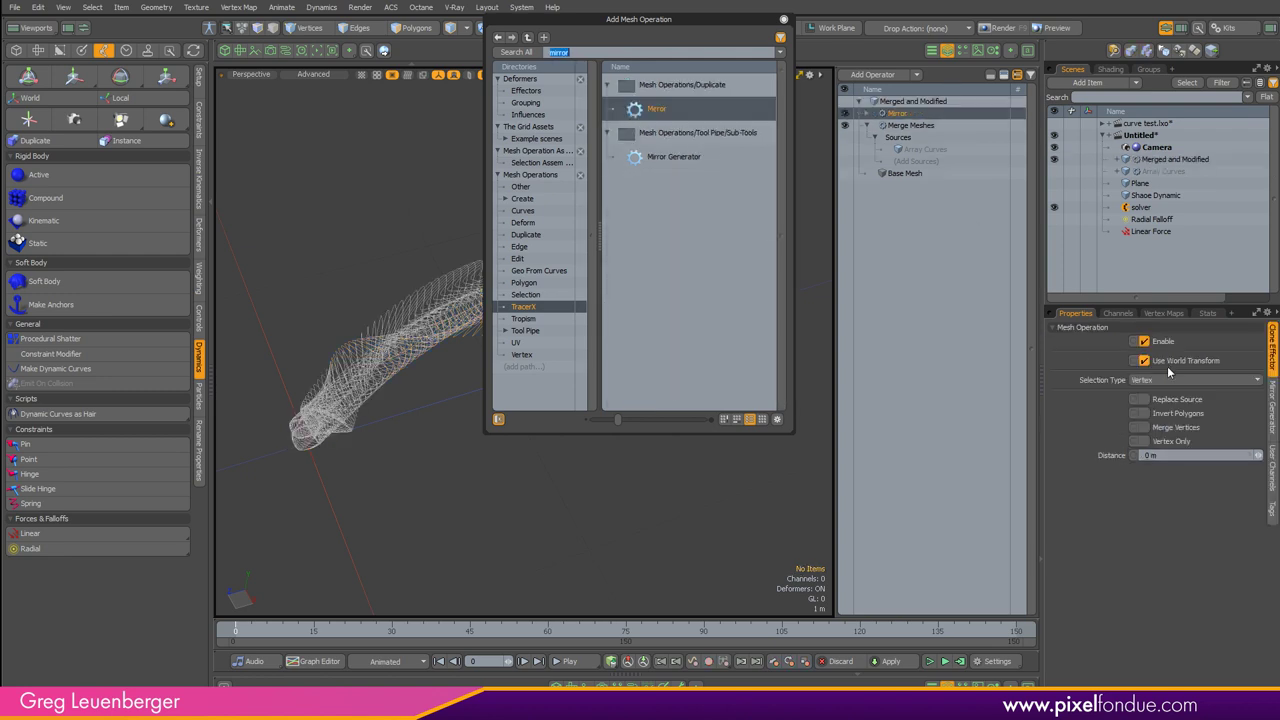
{"action": "left_click", "coordinate": [1160, 382]}
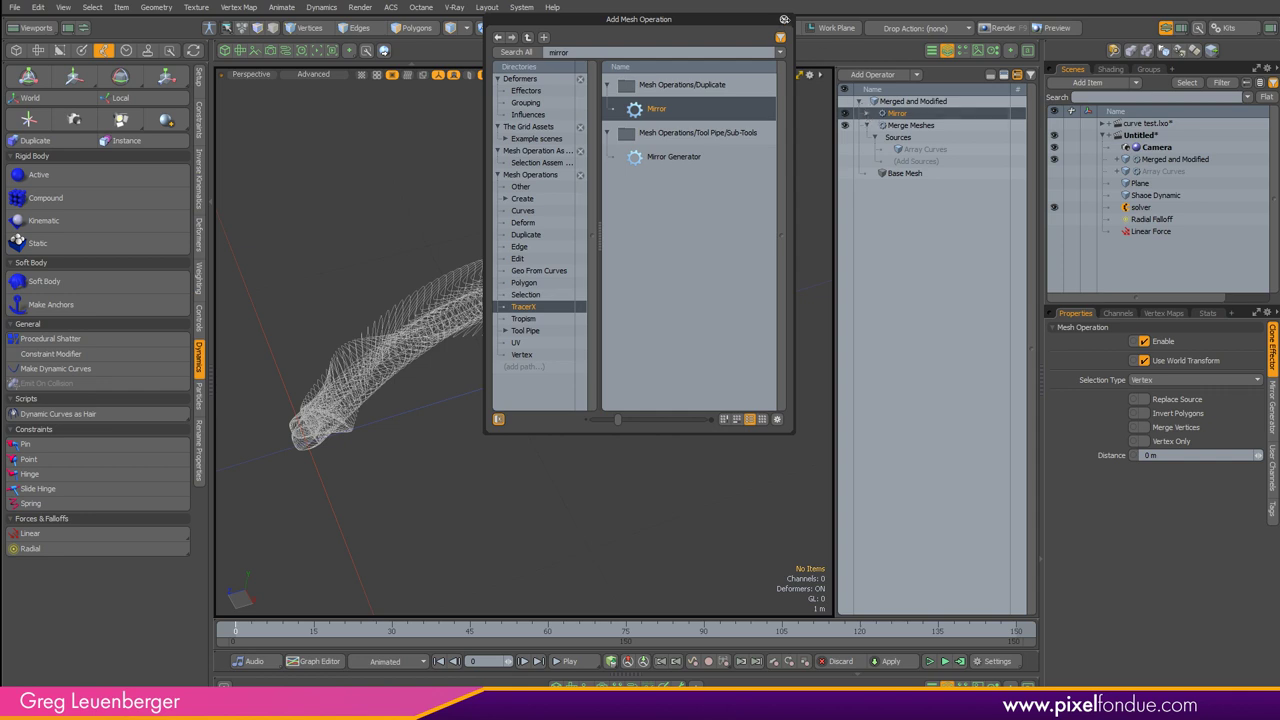
{"action": "left_click", "coordinate": [785, 20]}
Step: Set the axis of the Mirror operation's Mirror Generator to Y
{"action": "left_click", "coordinate": [867, 115]}
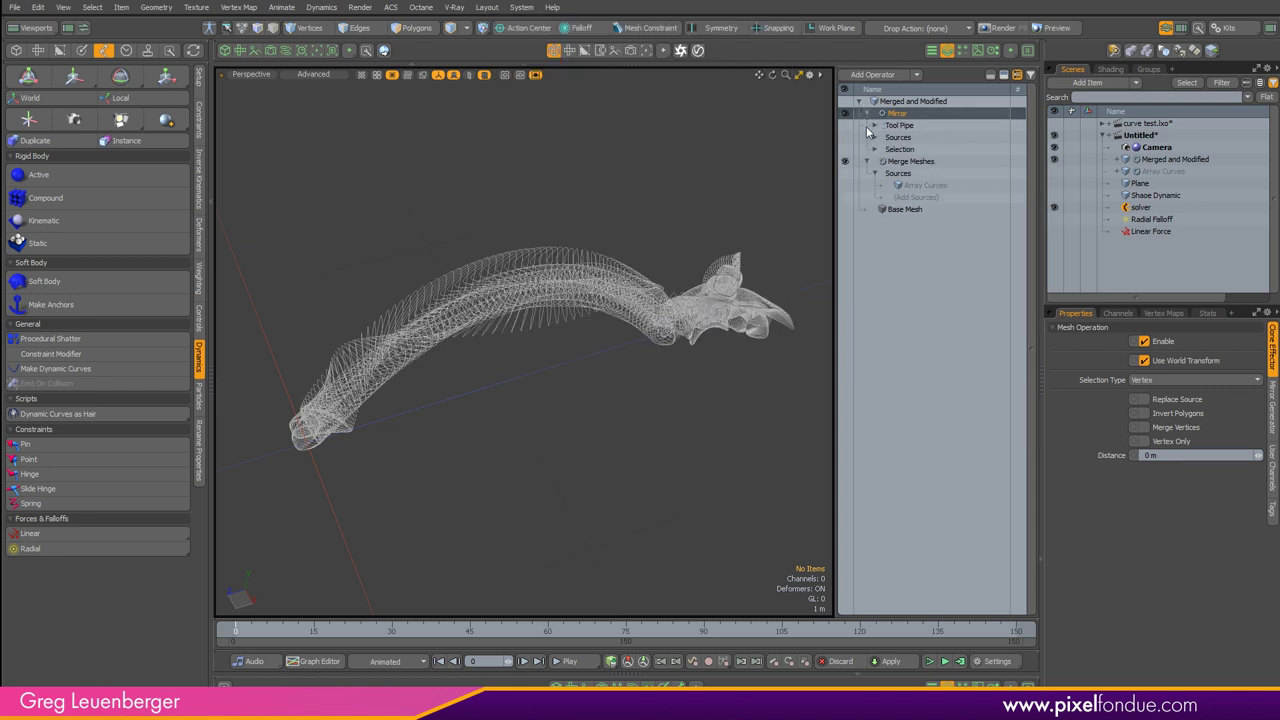
{"action": "left_click", "coordinate": [875, 138]}
{"action": "left_click", "coordinate": [875, 125]}
{"action": "left_click", "coordinate": [925, 137]}
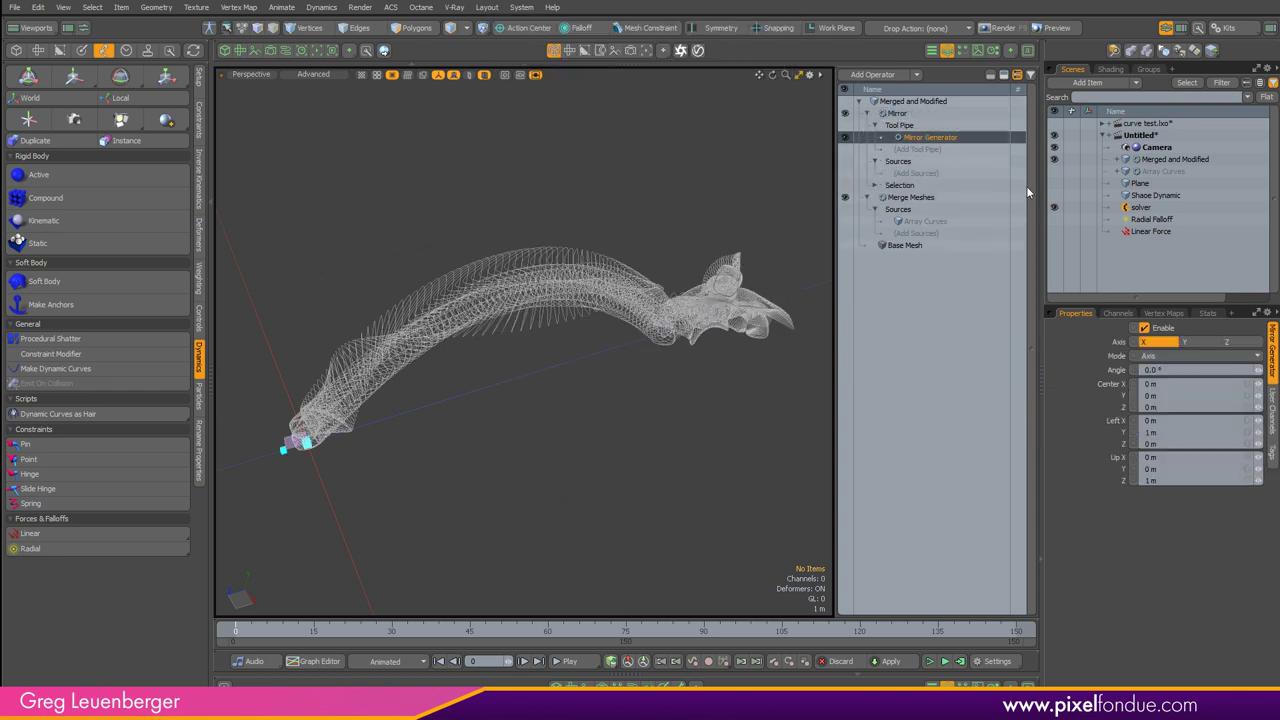
{"action": "left_click", "coordinate": [1186, 342]}
{"action": "left_click_drag", "start_coordinate": [430, 380], "coordinate": [540, 335], "text": "alt"}
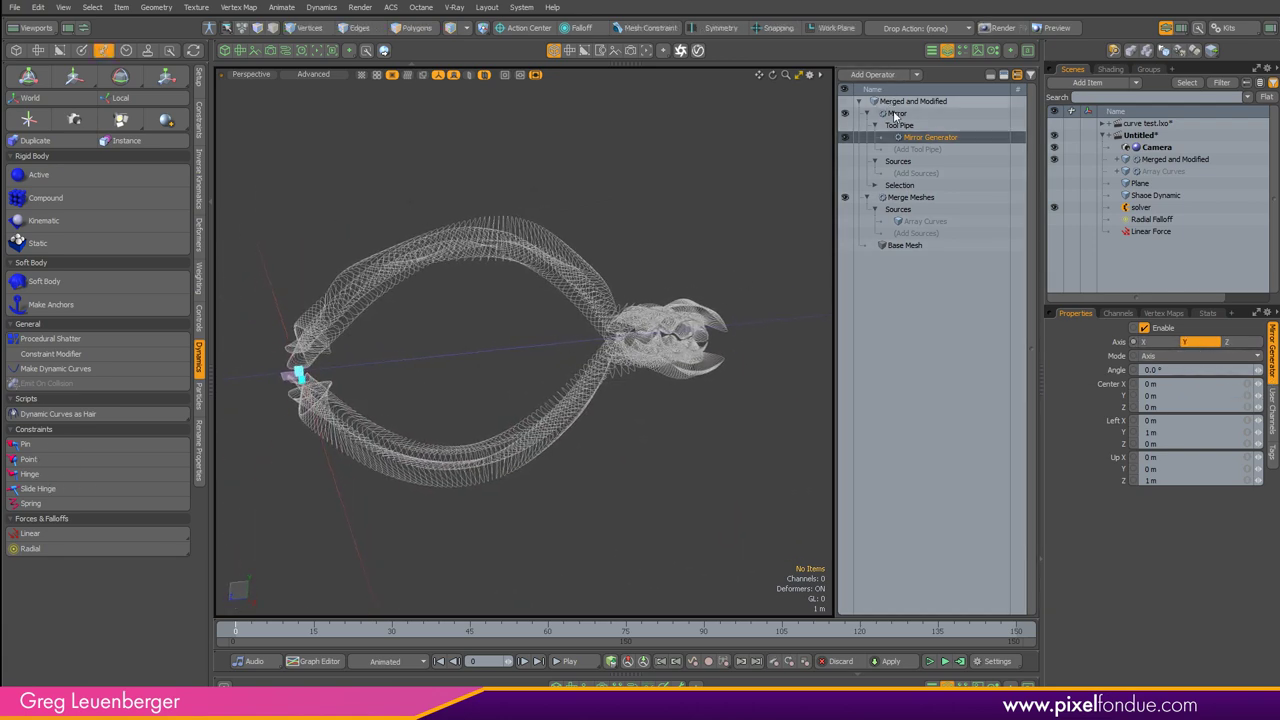
Step: Add a Radial Array mesh operation above the Mirror operation and view the whole array
{"action": "left_click", "coordinate": [872, 74]}
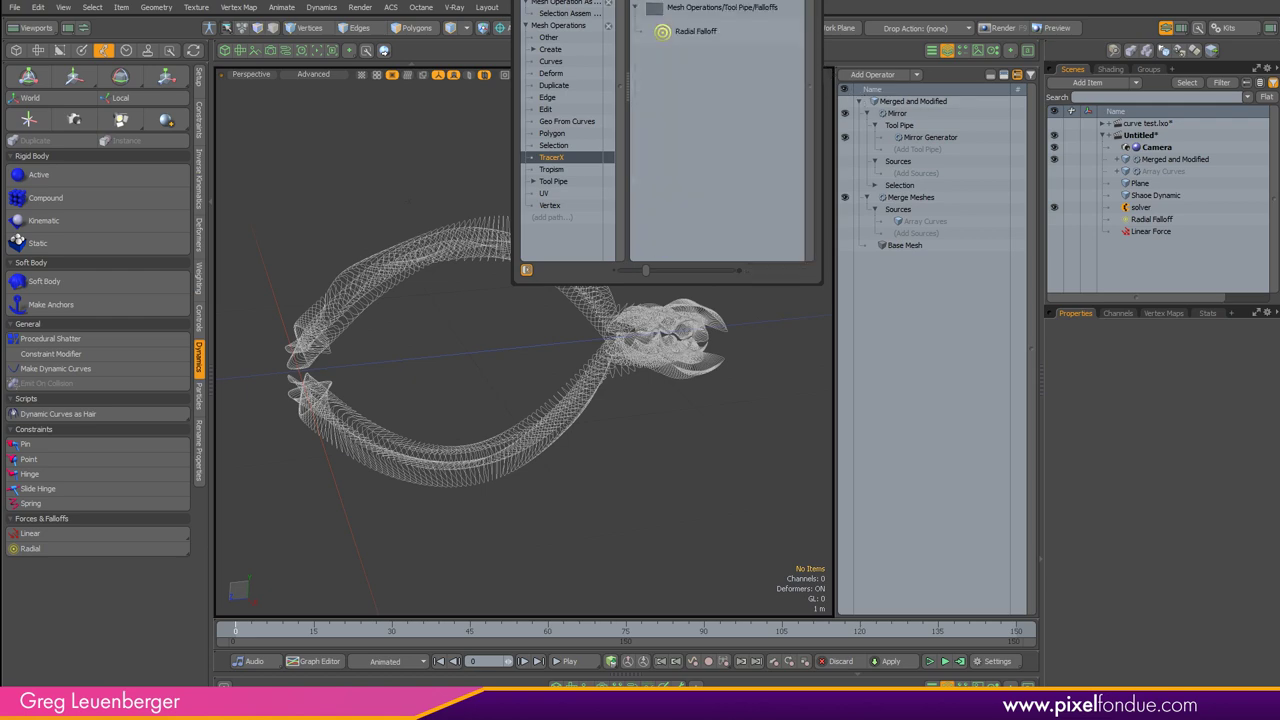
{"action": "double_click", "coordinate": [568, 141]}
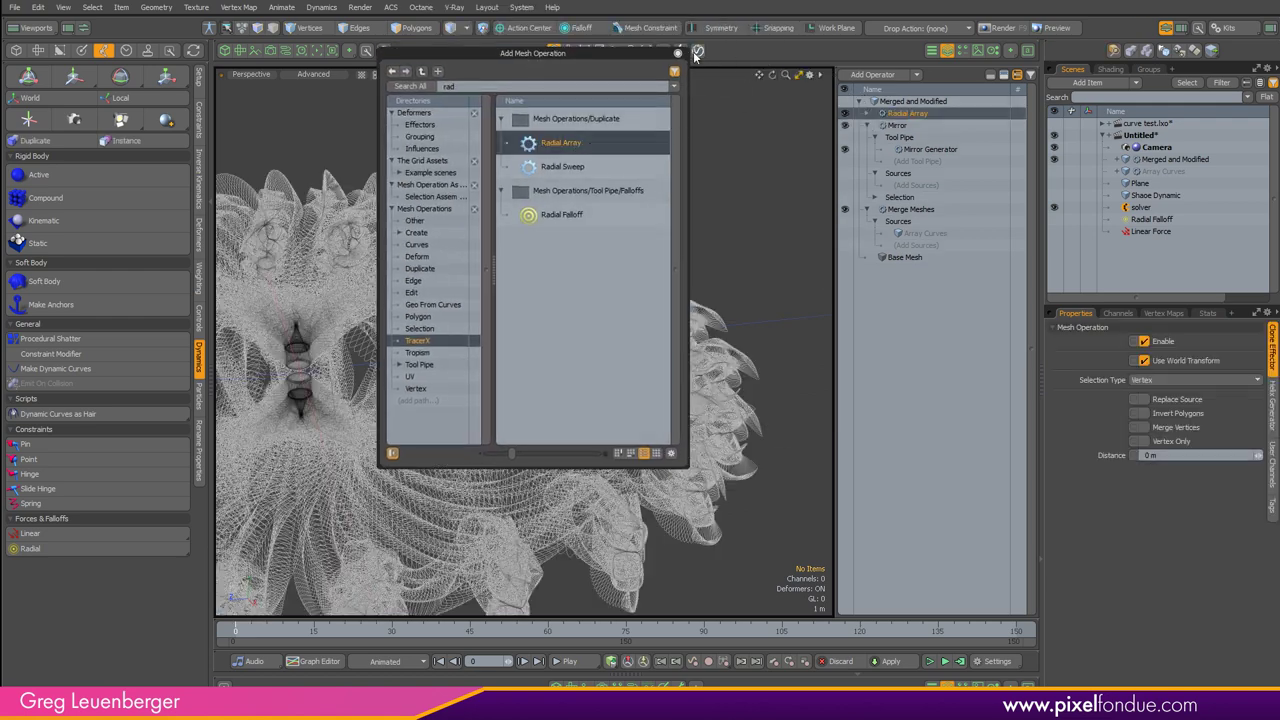
{"action": "left_click", "coordinate": [678, 54]}
{"action": "left_click_drag", "start_coordinate": [594, 234], "coordinate": [551, 478], "text": "alt"}
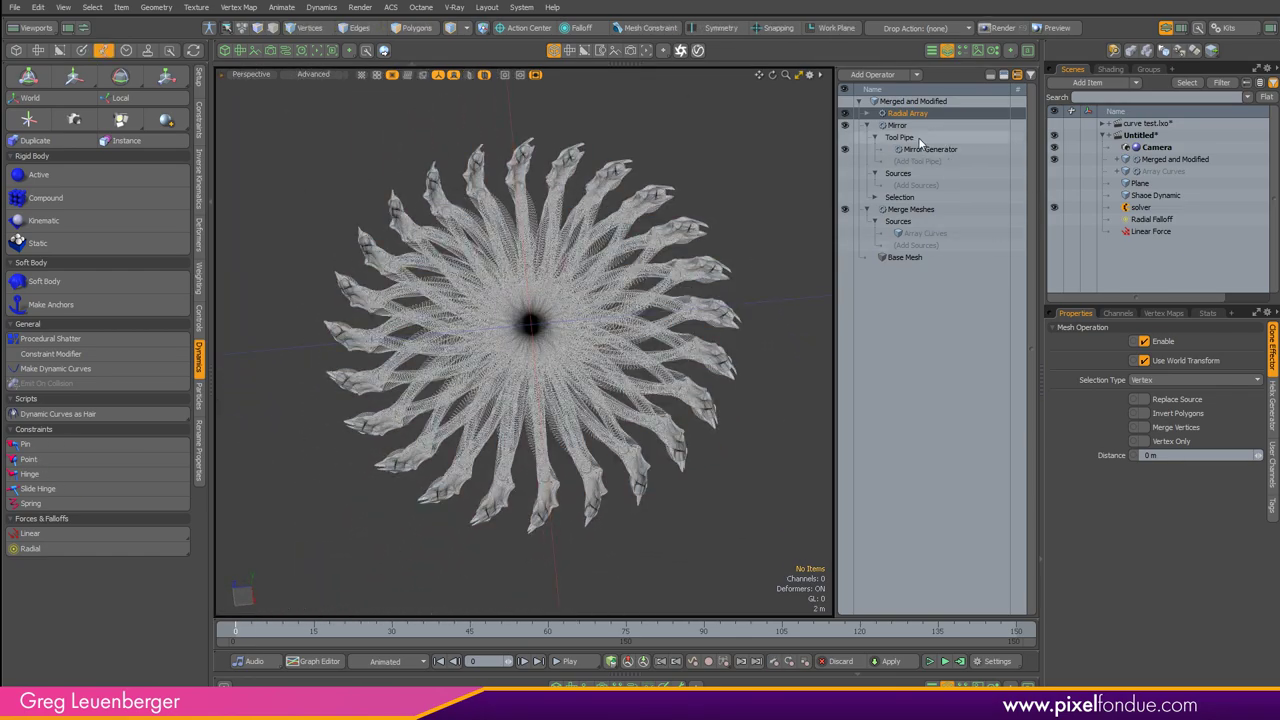
Step: Haul the Offset of the Radial Array's Helix Generator up to 20 m to spread the copies along the axis
{"action": "left_click", "coordinate": [930, 150]}
{"action": "left_click", "coordinate": [866, 113]}
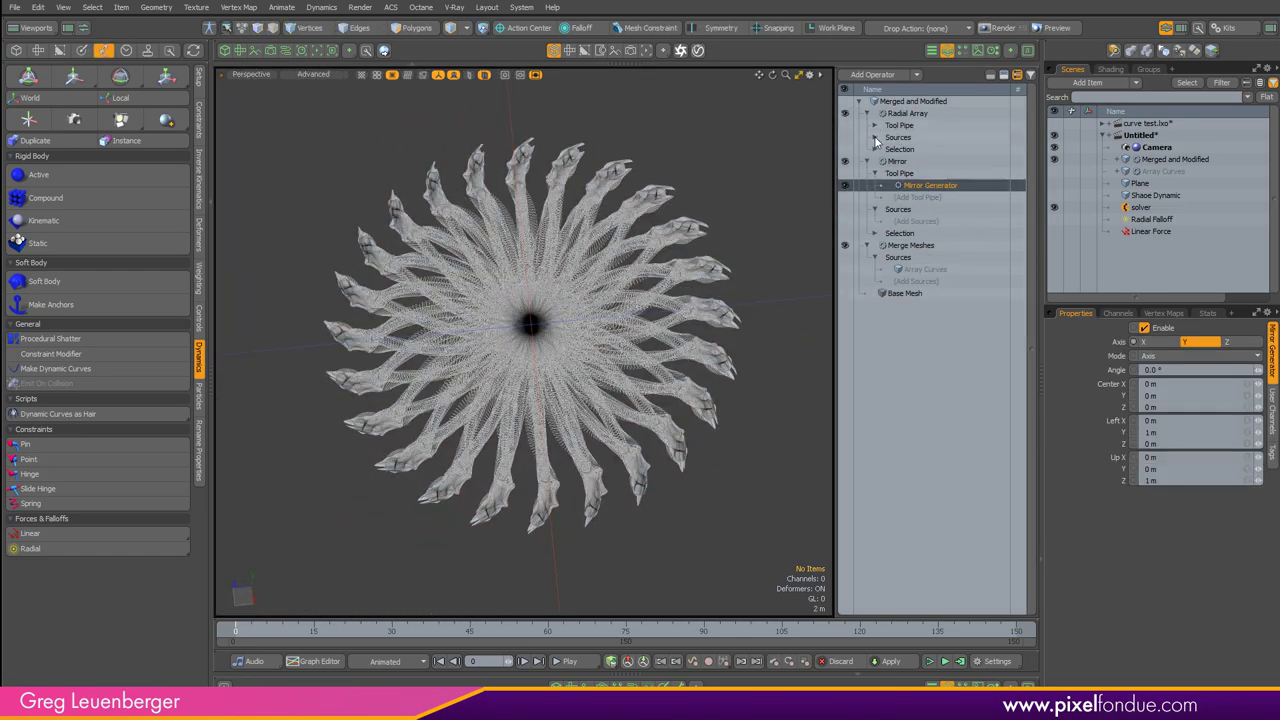
{"action": "left_click", "coordinate": [875, 125]}
{"action": "left_click", "coordinate": [928, 137]}
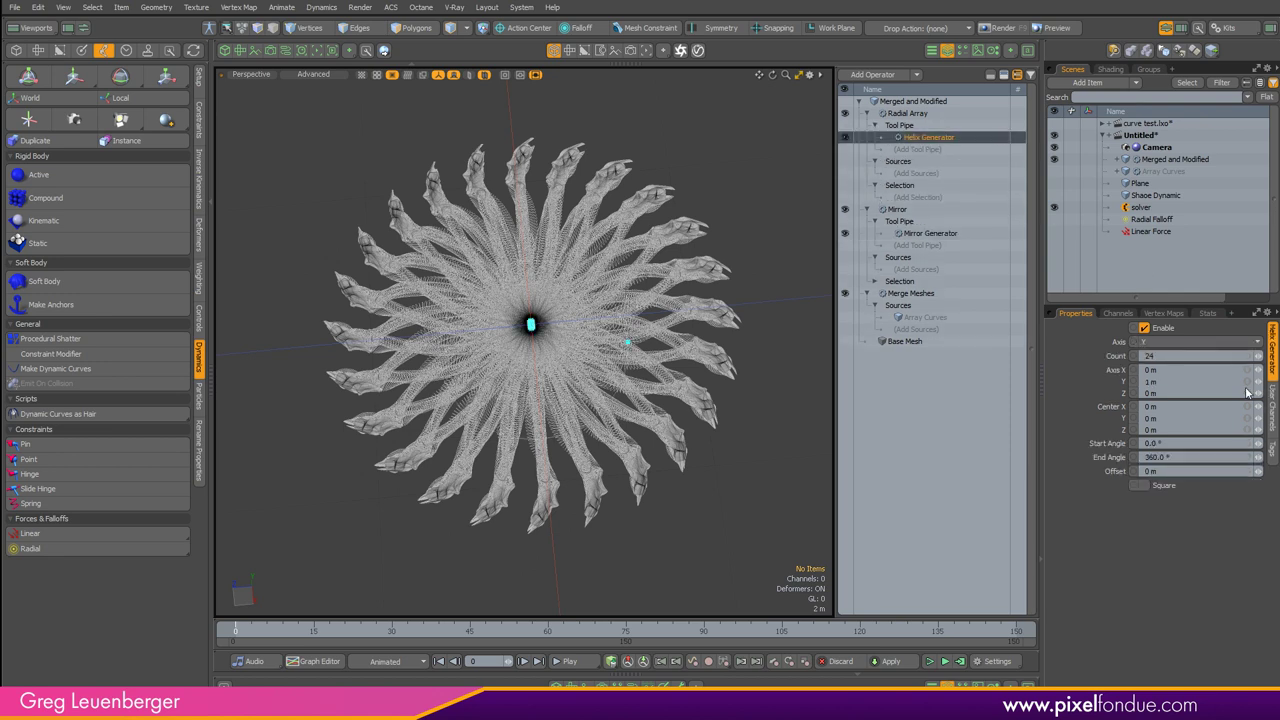
{"action": "left_click", "coordinate": [1112, 473]}
{"action": "left_click_drag", "start_coordinate": [677, 494], "coordinate": [562, 485], "text": "alt"}
{"action": "key", "text": "c"}
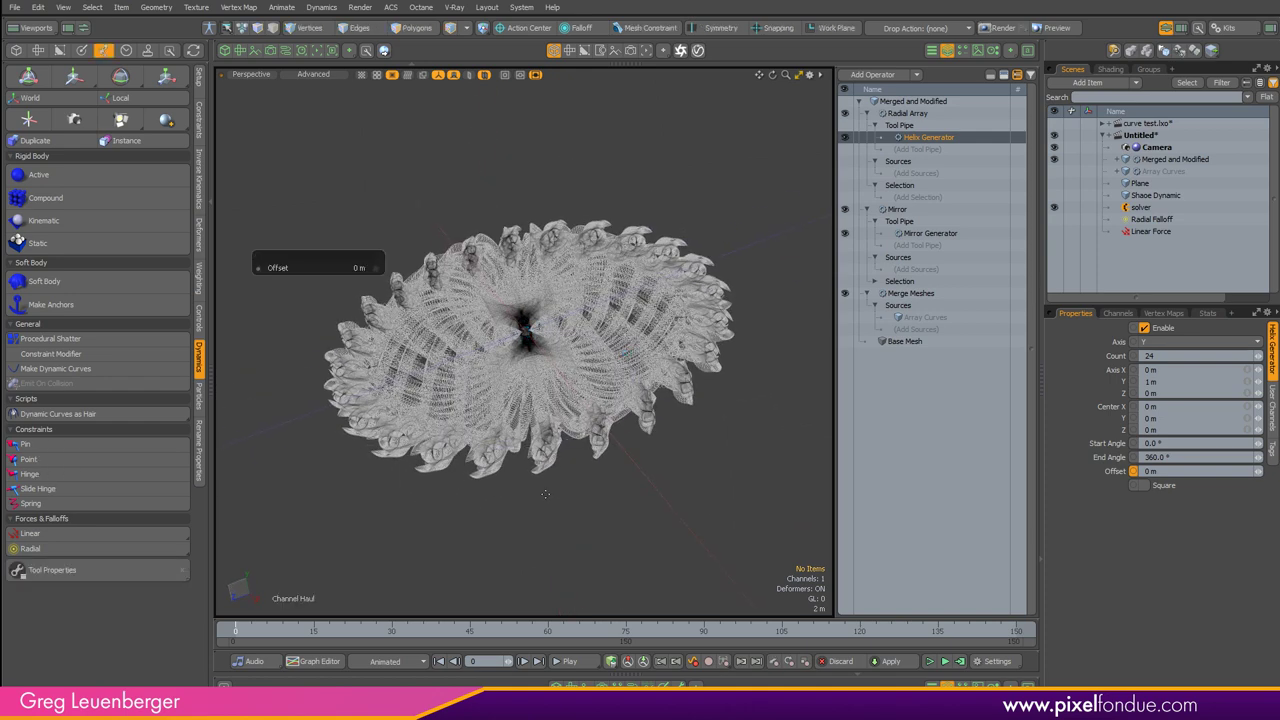
{"action": "left_click_drag", "start_coordinate": [562, 490], "coordinate": [860, 505]}
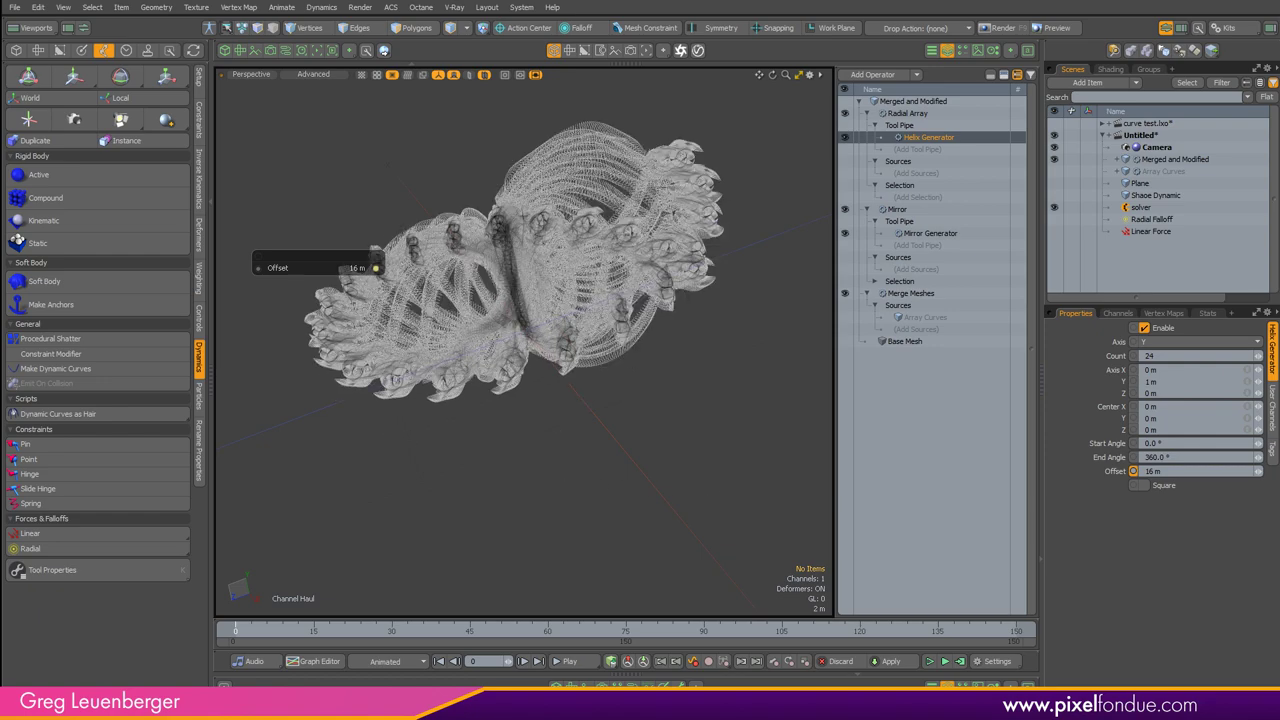
{"action": "left_click_drag", "start_coordinate": [520, 493], "coordinate": [374, 393], "text": "alt"}
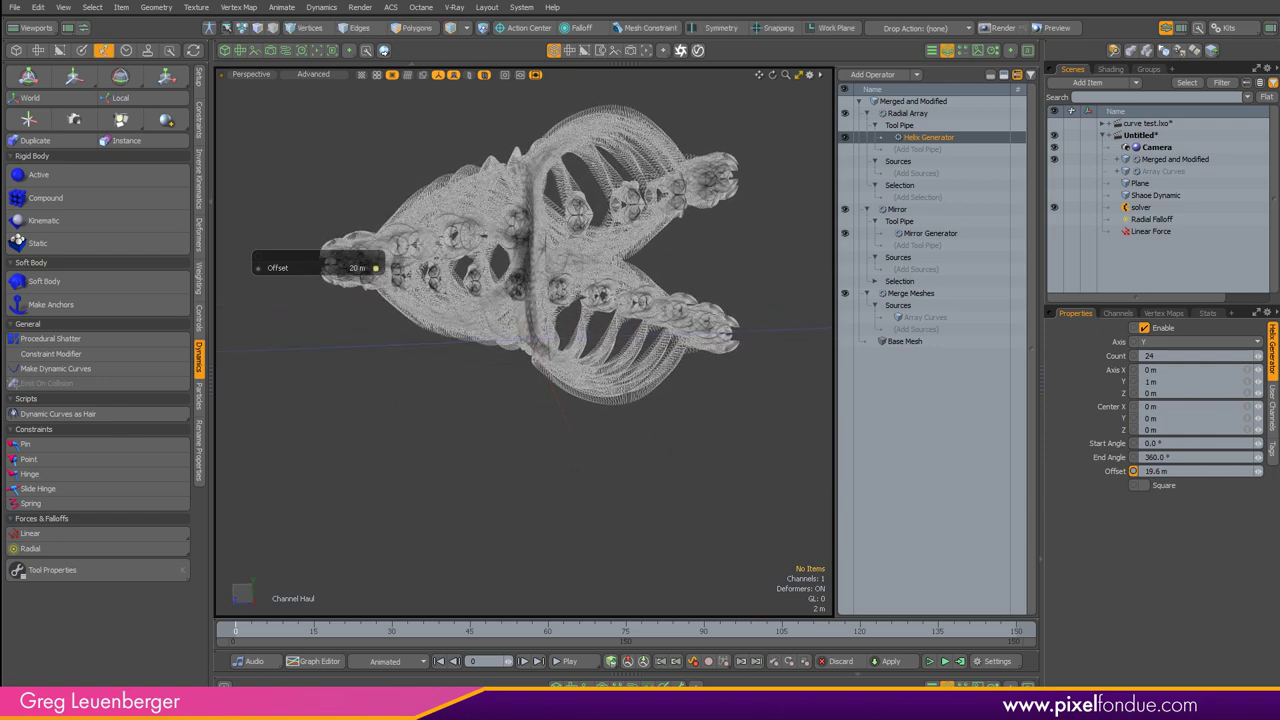
{"action": "left_click_drag", "start_coordinate": [560, 397], "coordinate": [778, 443]}
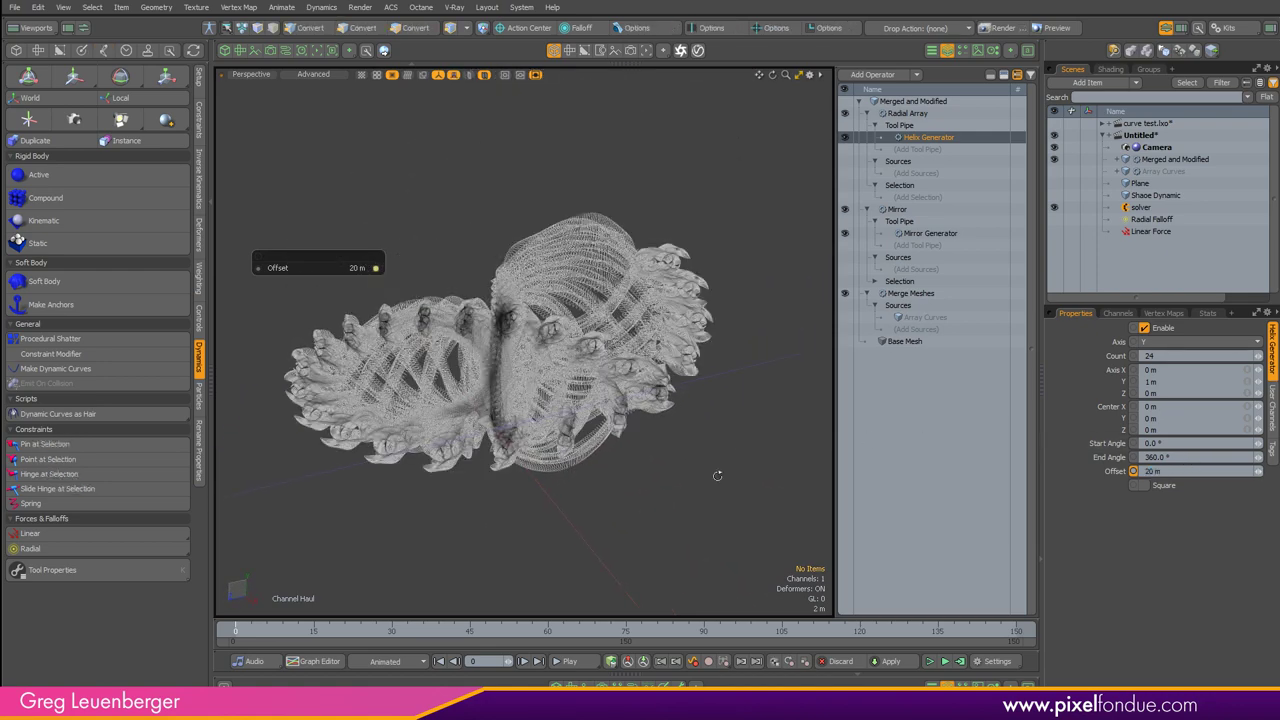
{"action": "left_click_drag", "start_coordinate": [717, 477], "coordinate": [742, 410], "text": "alt"}
Step: Reduce the Helix Generator's Count to 6 and leave channel hauling
{"action": "left_click", "coordinate": [1187, 355]}
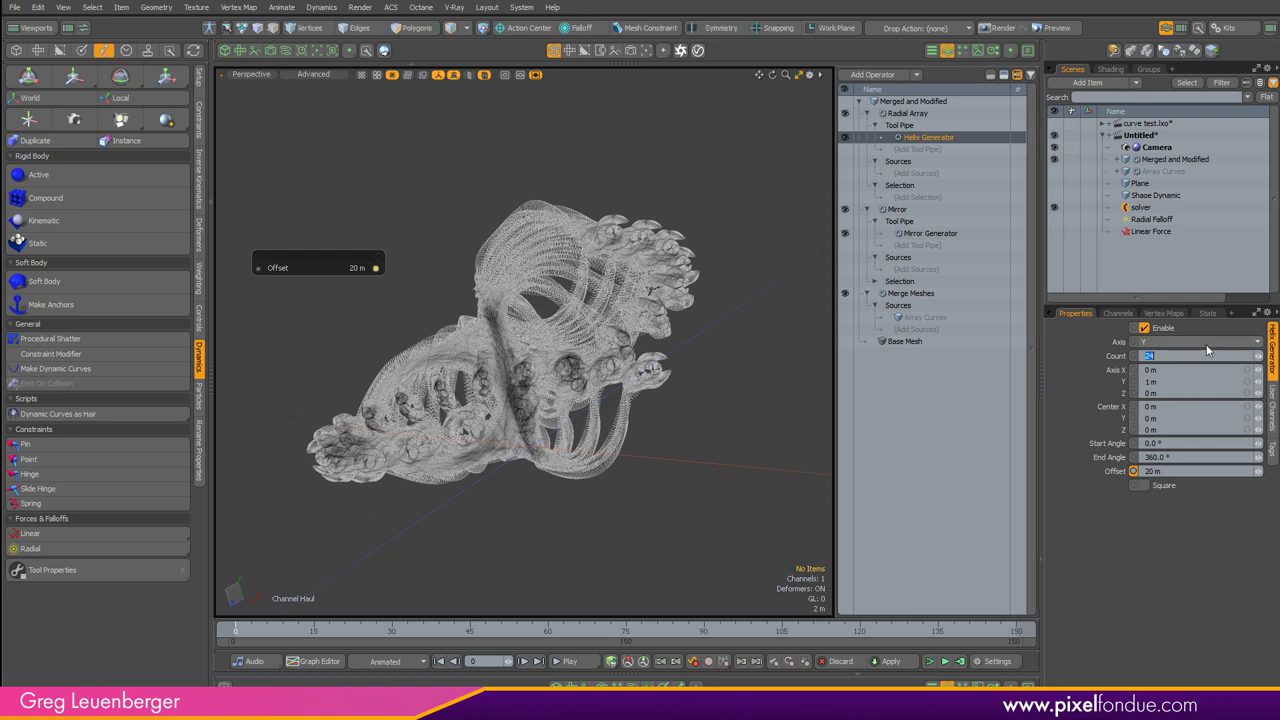
{"action": "key", "text": "Return"}
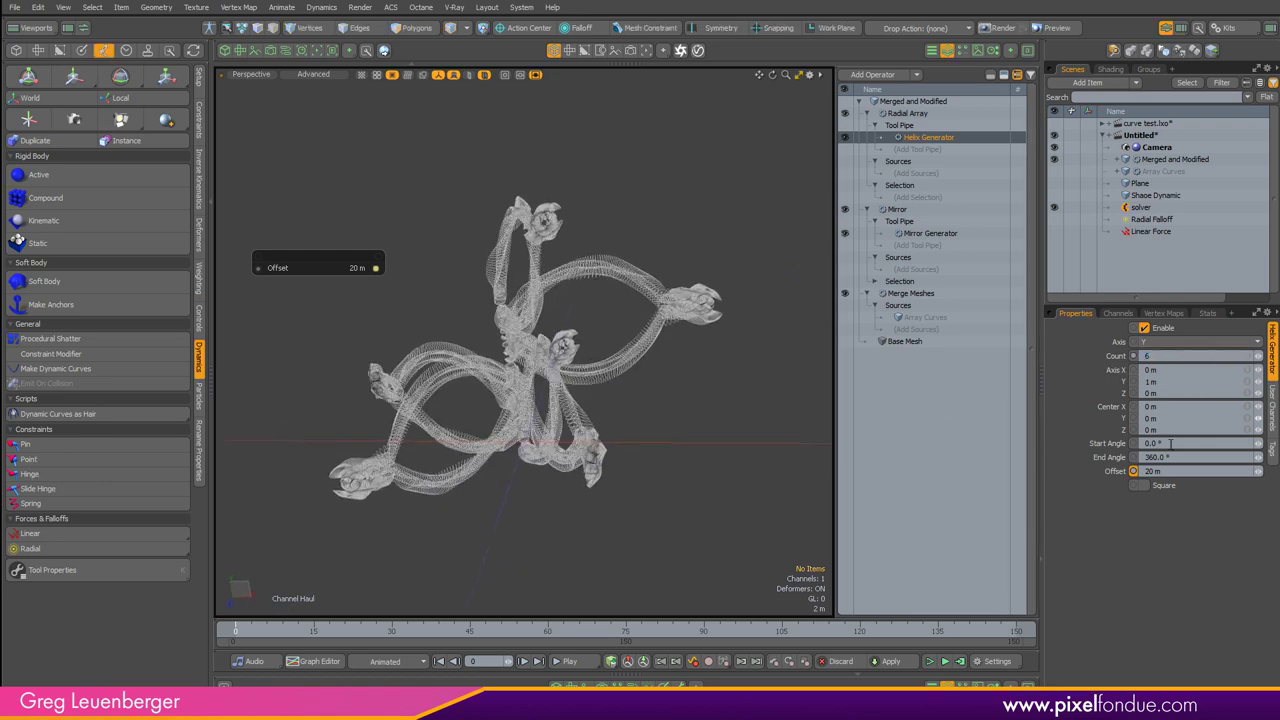
{"action": "key", "text": "space"}
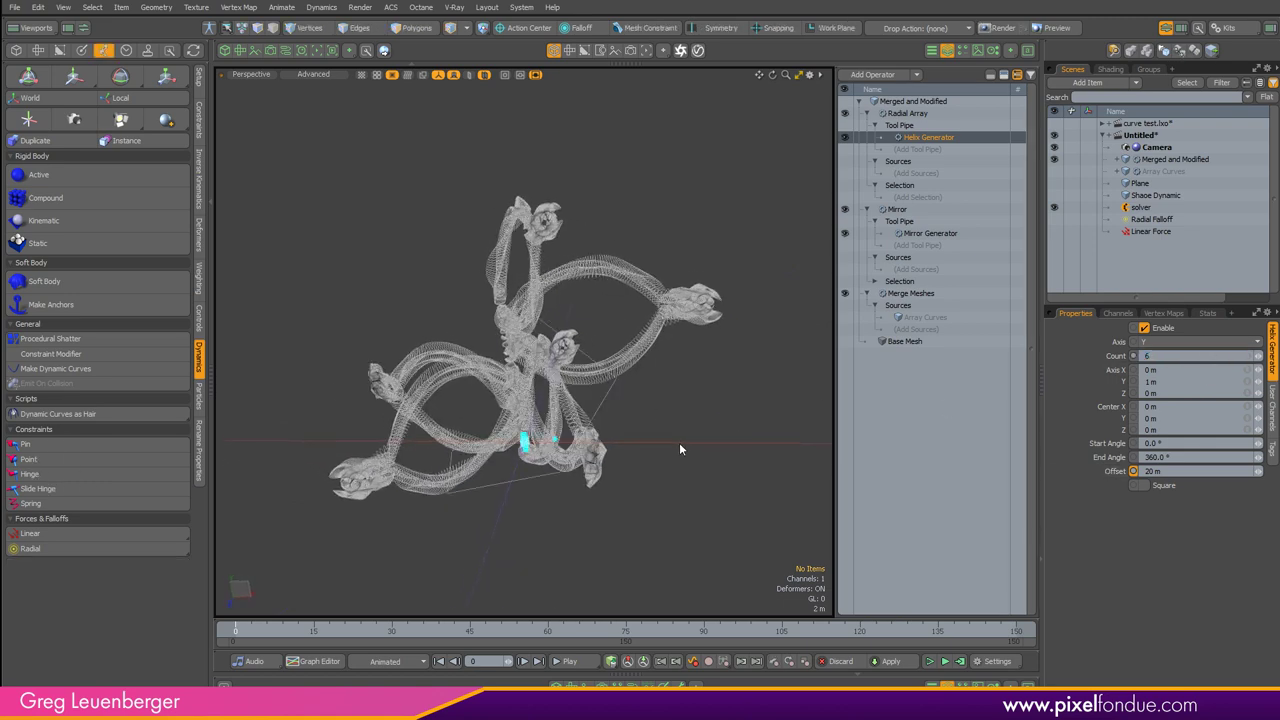
Step: Reselect the Radial Array's Helix Generator and haul its Offset to about 25.95 m
{"action": "key", "text": "c"}
{"action": "key", "text": "space"}
{"action": "left_click", "coordinate": [682, 449]}
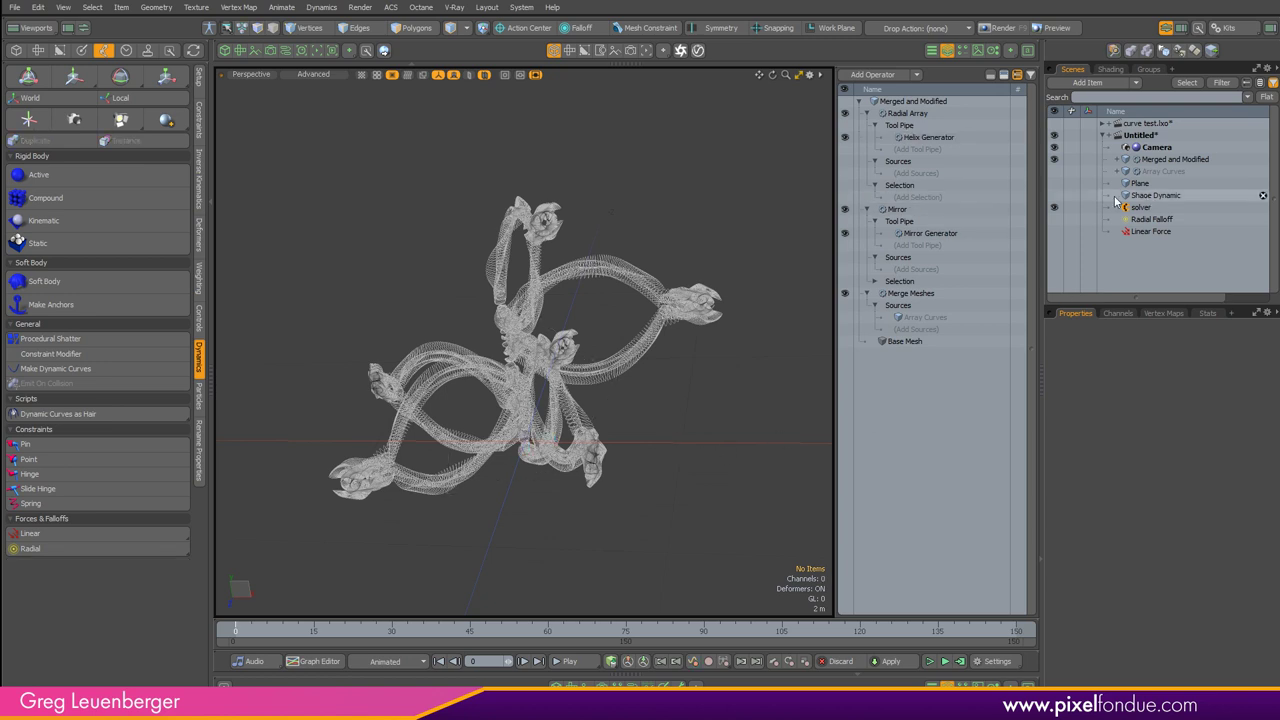
{"action": "left_click", "coordinate": [990, 137]}
{"action": "left_click", "coordinate": [1114, 472]}
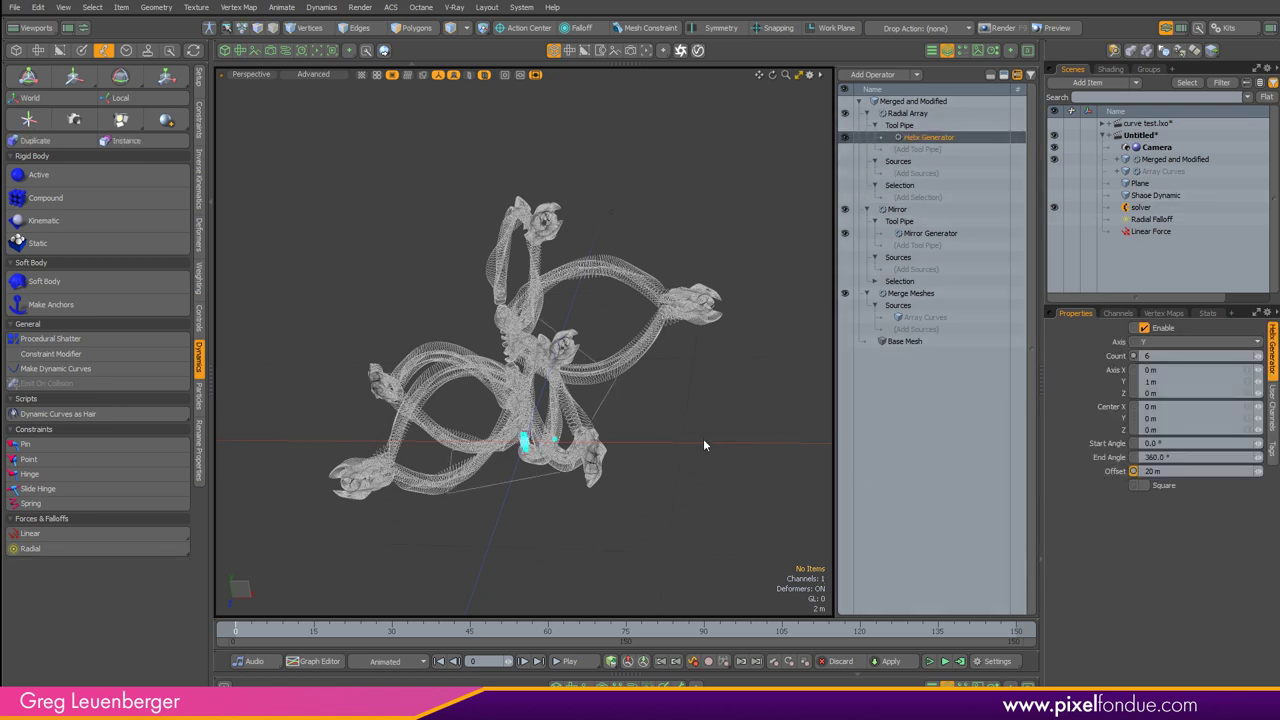
{"action": "key", "text": "c"}
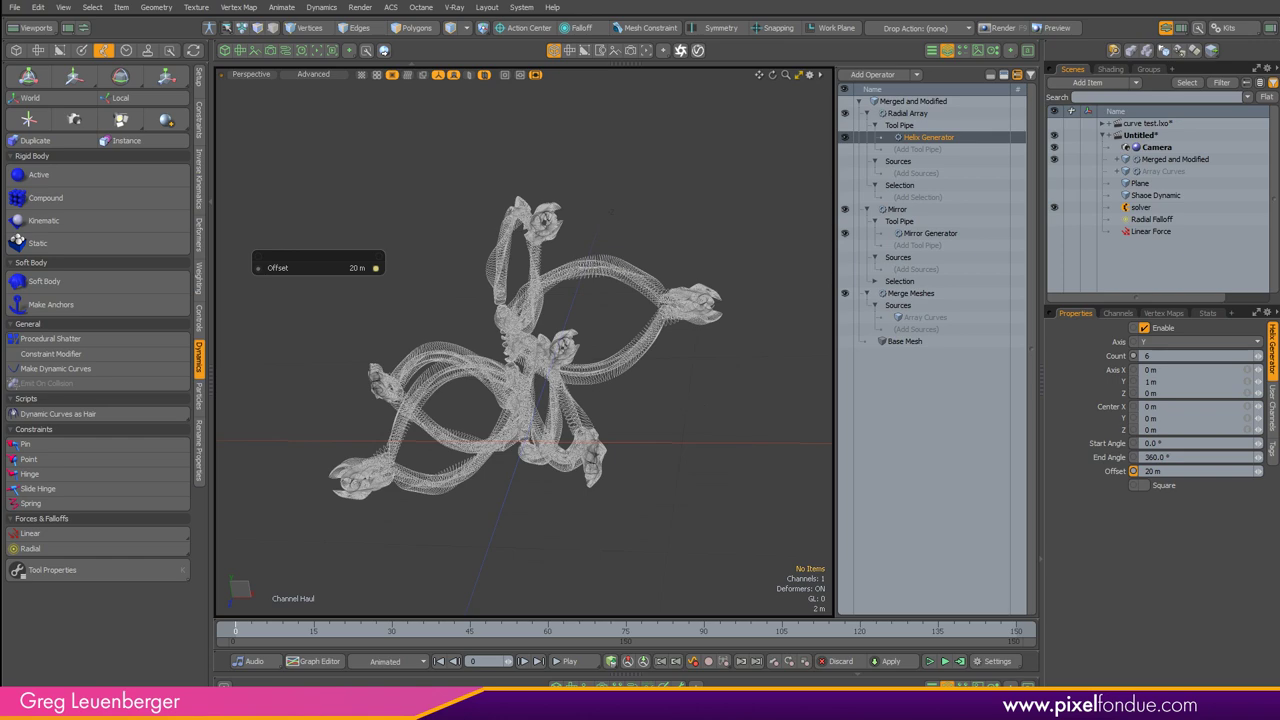
{"action": "left_click_drag", "start_coordinate": [400, 545], "coordinate": [472, 545]}
{"action": "left_click_drag", "start_coordinate": [472, 545], "coordinate": [365, 545], "text": "alt"}
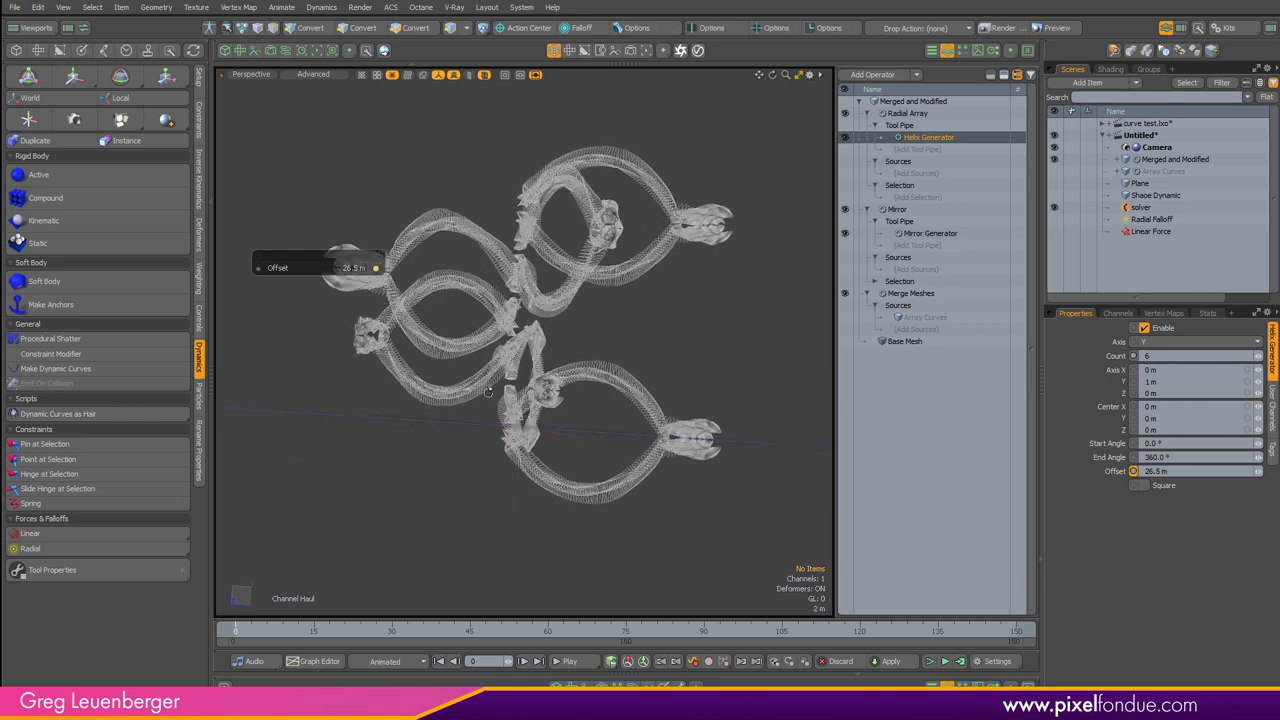
{"action": "left_click_drag", "start_coordinate": [488, 392], "coordinate": [492, 396], "text": "alt"}
{"action": "left_click_drag", "start_coordinate": [828, 384], "coordinate": [1097, 455]}
{"action": "left_click", "coordinate": [1101, 457]}
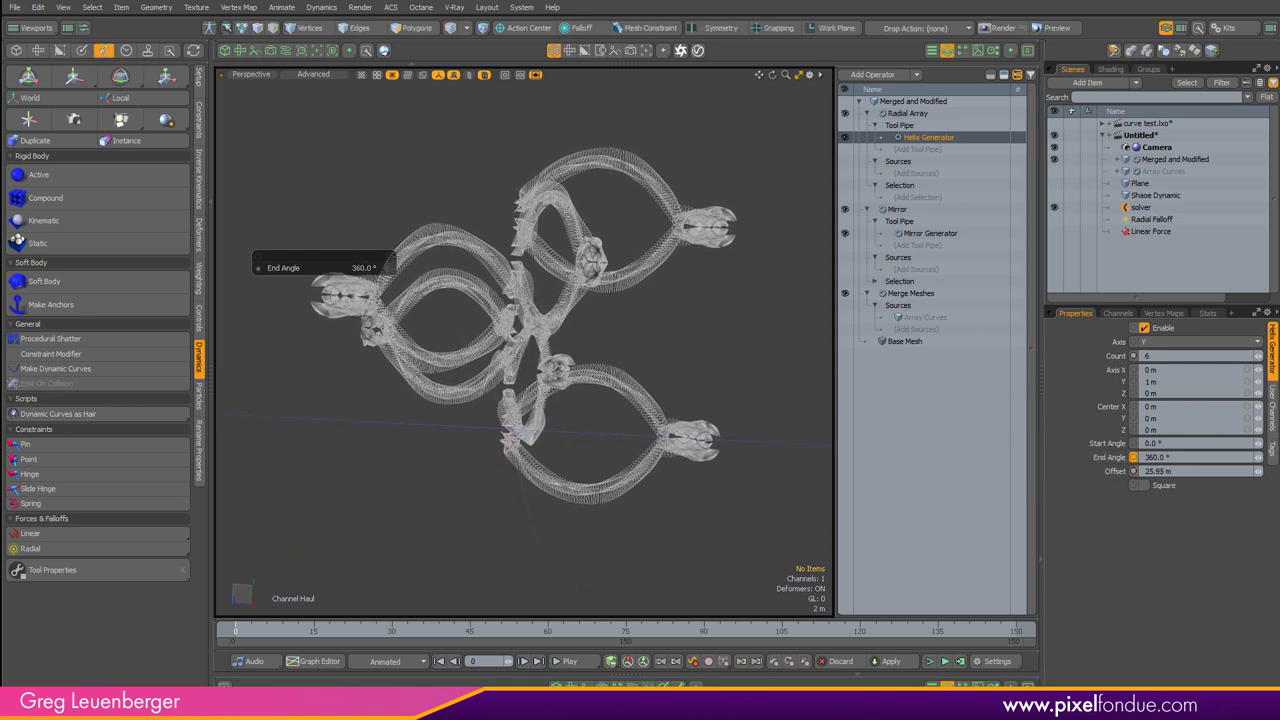
{"action": "left_click_drag", "start_coordinate": [800, 465], "coordinate": [1041, 477]}
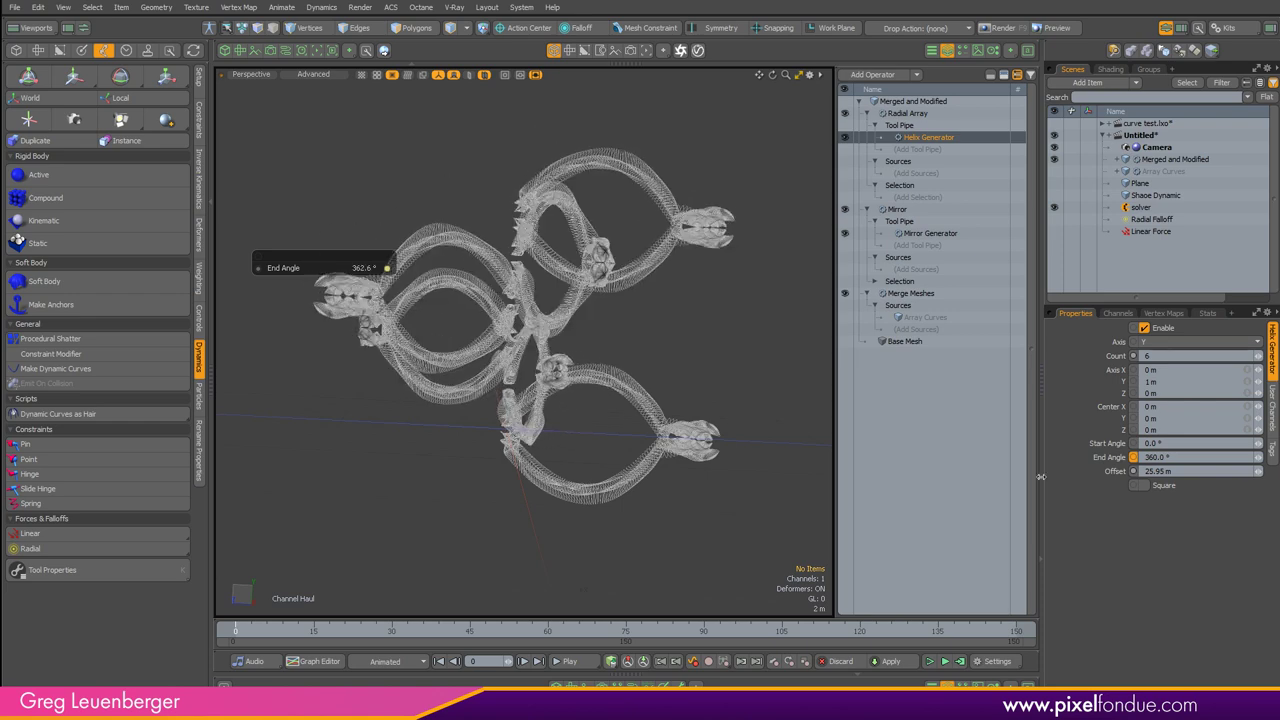
{"action": "key", "text": "ctrl+z"}
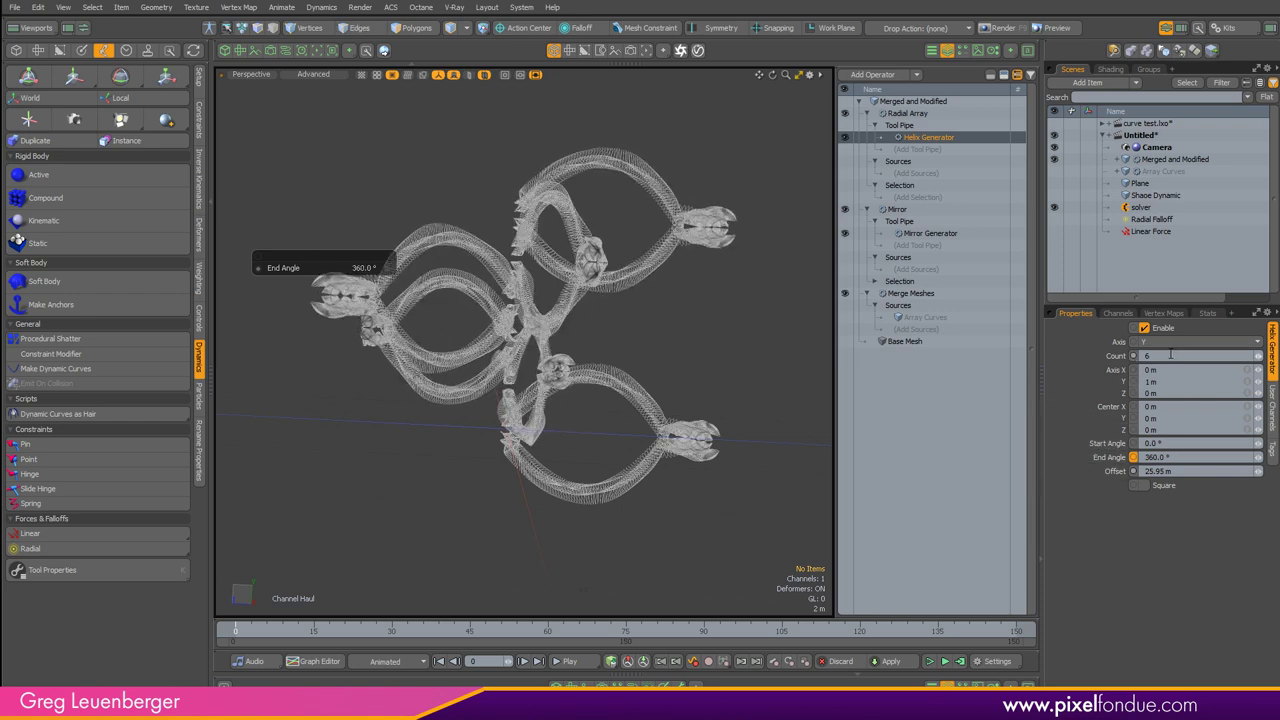
Step: Set the Helix Generator's Count to 16, leave channel hauling and deselect the generator
{"action": "key", "text": "Return"}
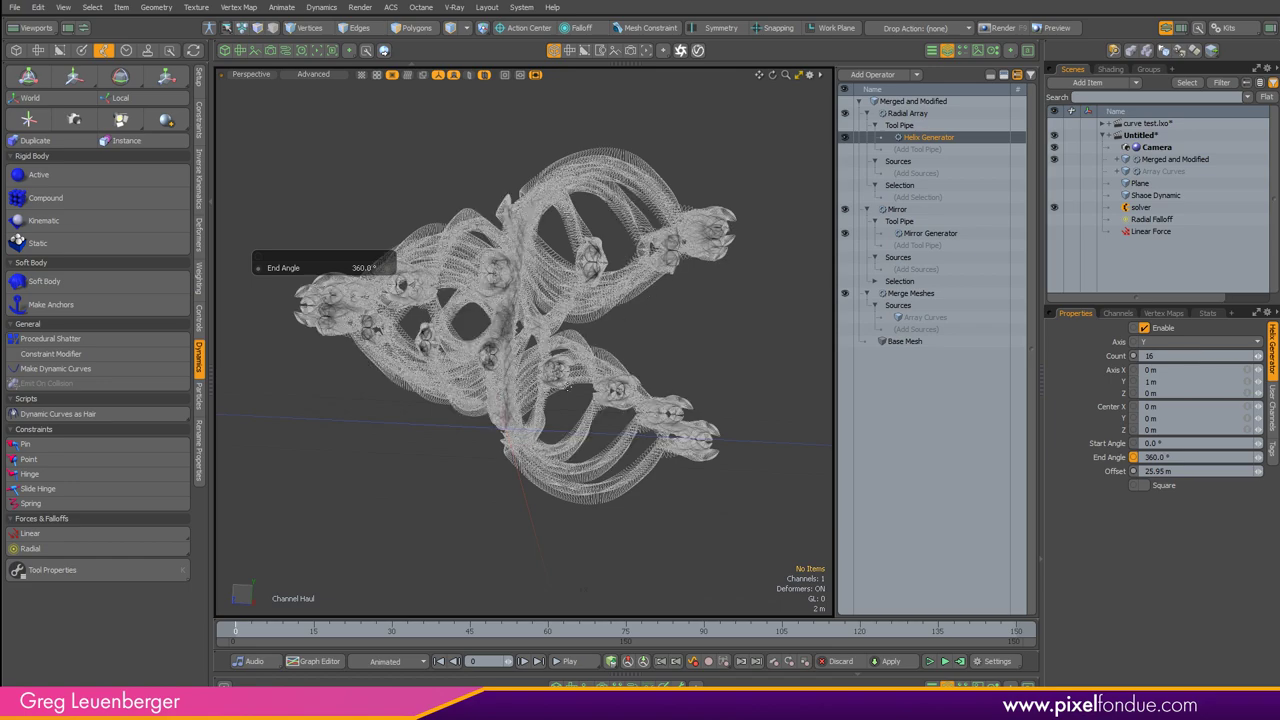
{"action": "left_click_drag", "start_coordinate": [402, 286], "coordinate": [414, 442], "text": "alt"}
{"action": "key", "text": "space"}
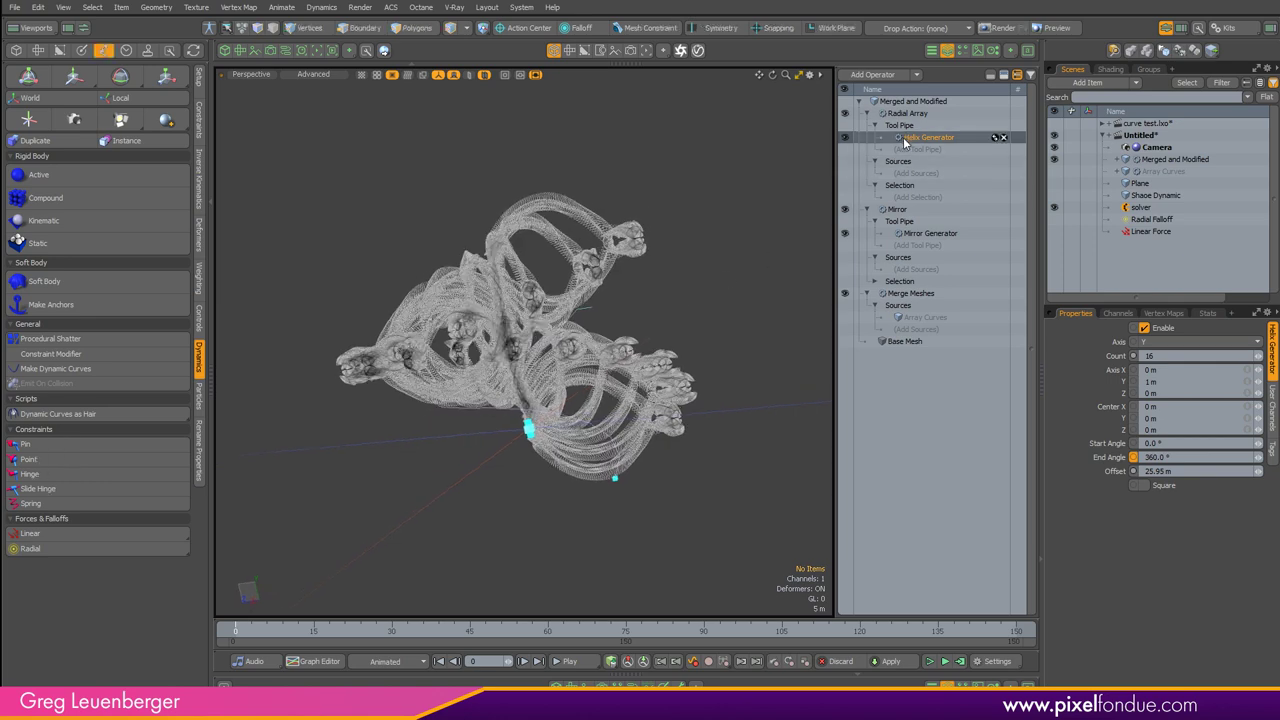
{"action": "left_click", "coordinate": [908, 139], "text": "ctrl"}
{"action": "left_click_drag", "start_coordinate": [570, 262], "coordinate": [650, 232], "text": "alt"}
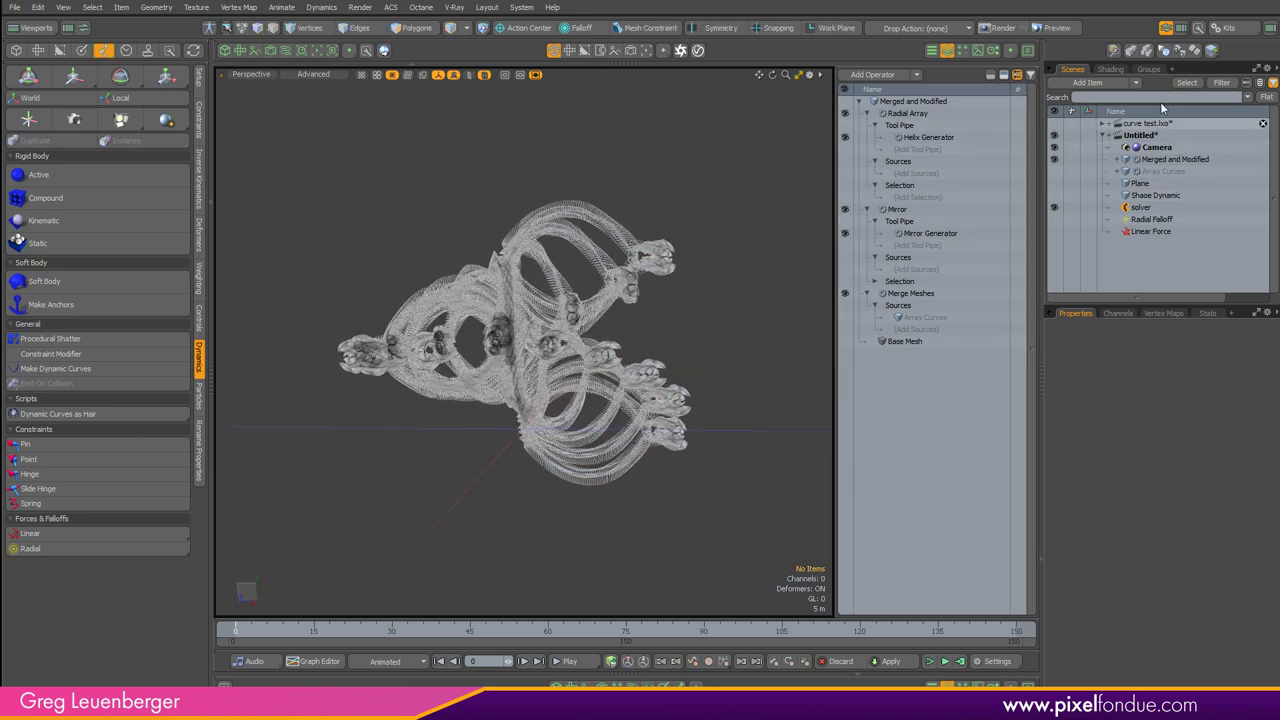
Step: Add a Replicator item to the scene and move it up in the item list to sit directly below the Camera
{"action": "left_click", "coordinate": [1087, 82]}
{"action": "left_click_drag", "start_coordinate": [876, 0], "coordinate": [785, 11]}
{"action": "key", "text": "e"}
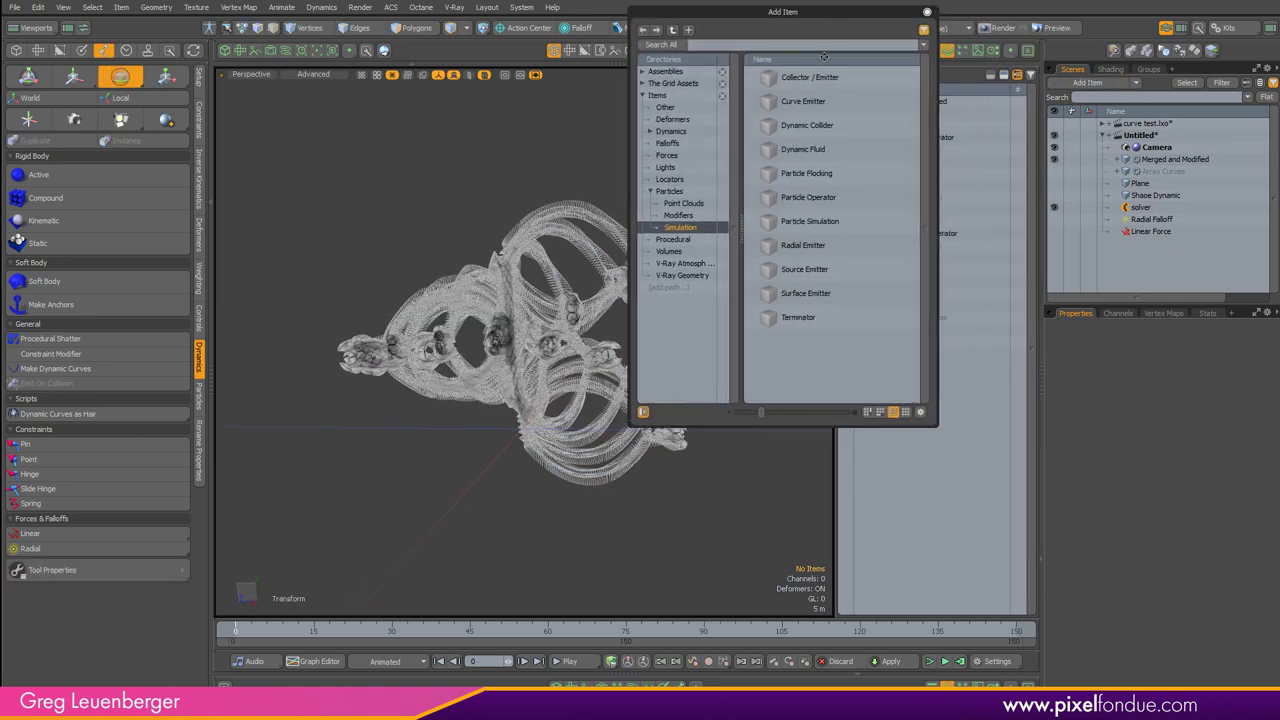
{"action": "type", "text": "re"}
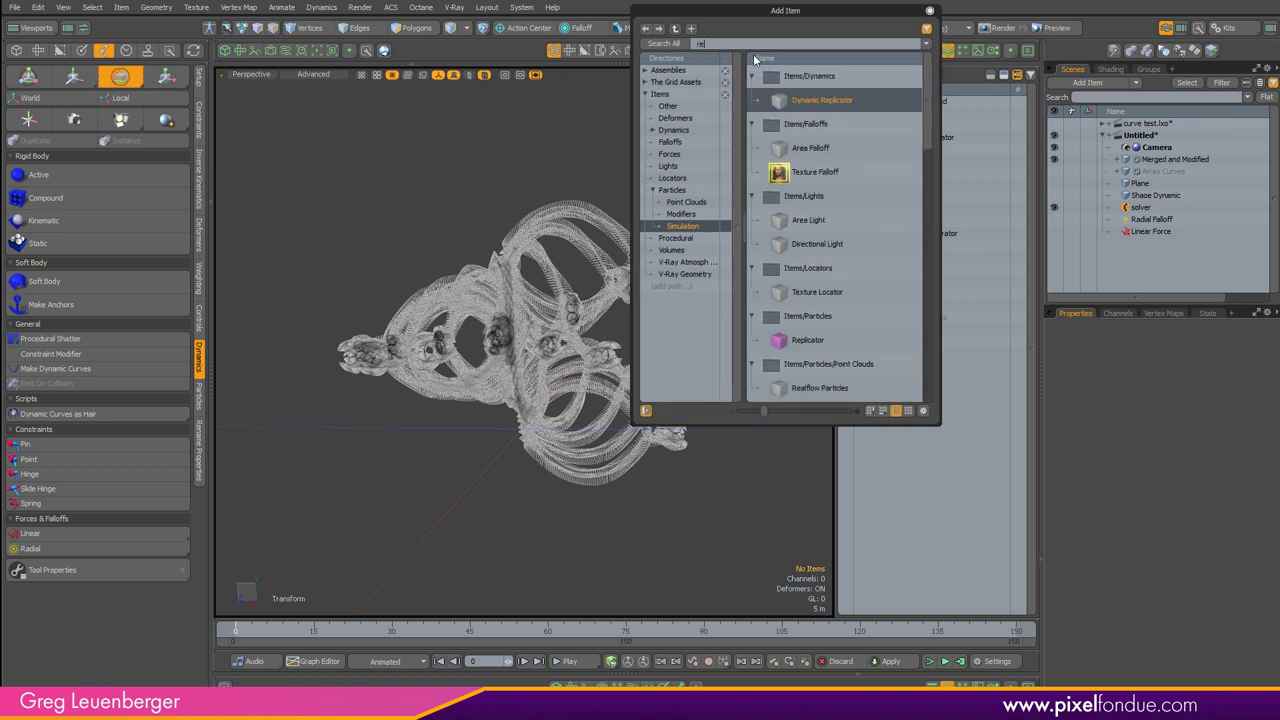
{"action": "double_click", "coordinate": [808, 340]}
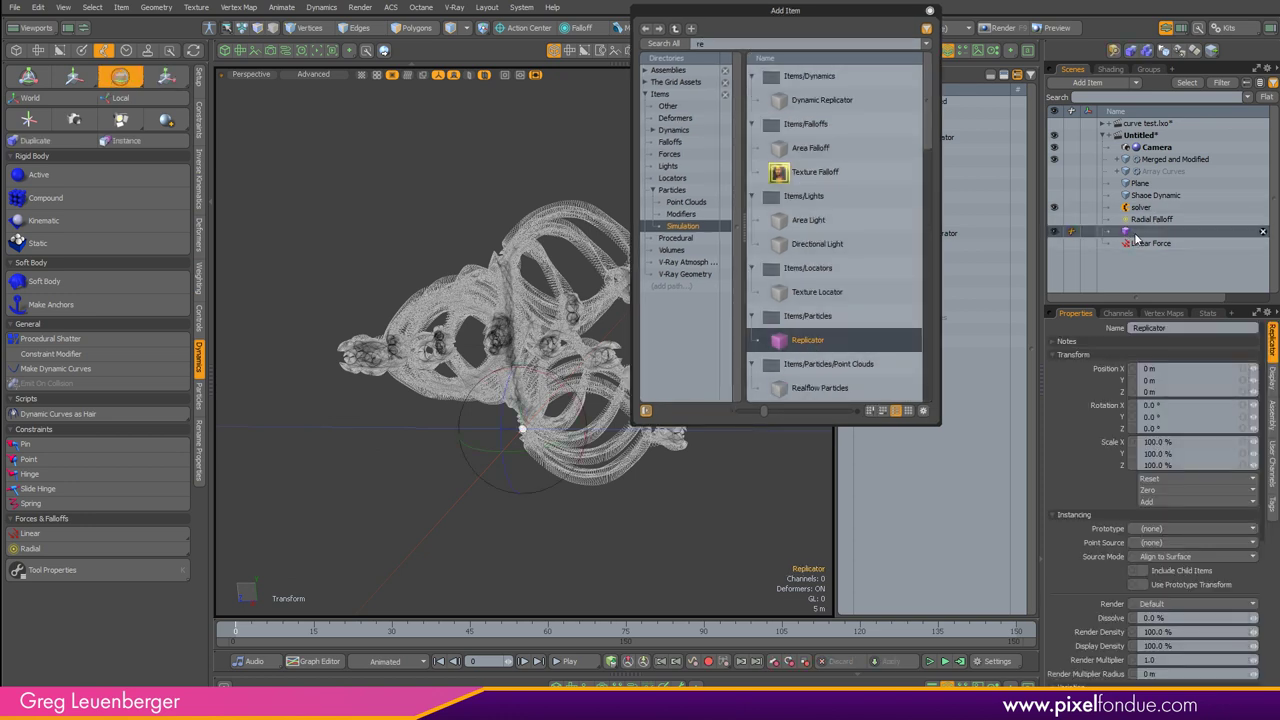
{"action": "double_click", "coordinate": [1143, 233]}
{"action": "left_click", "coordinate": [1139, 249]}
{"action": "left_click_drag", "start_coordinate": [1143, 245], "coordinate": [1127, 135]}
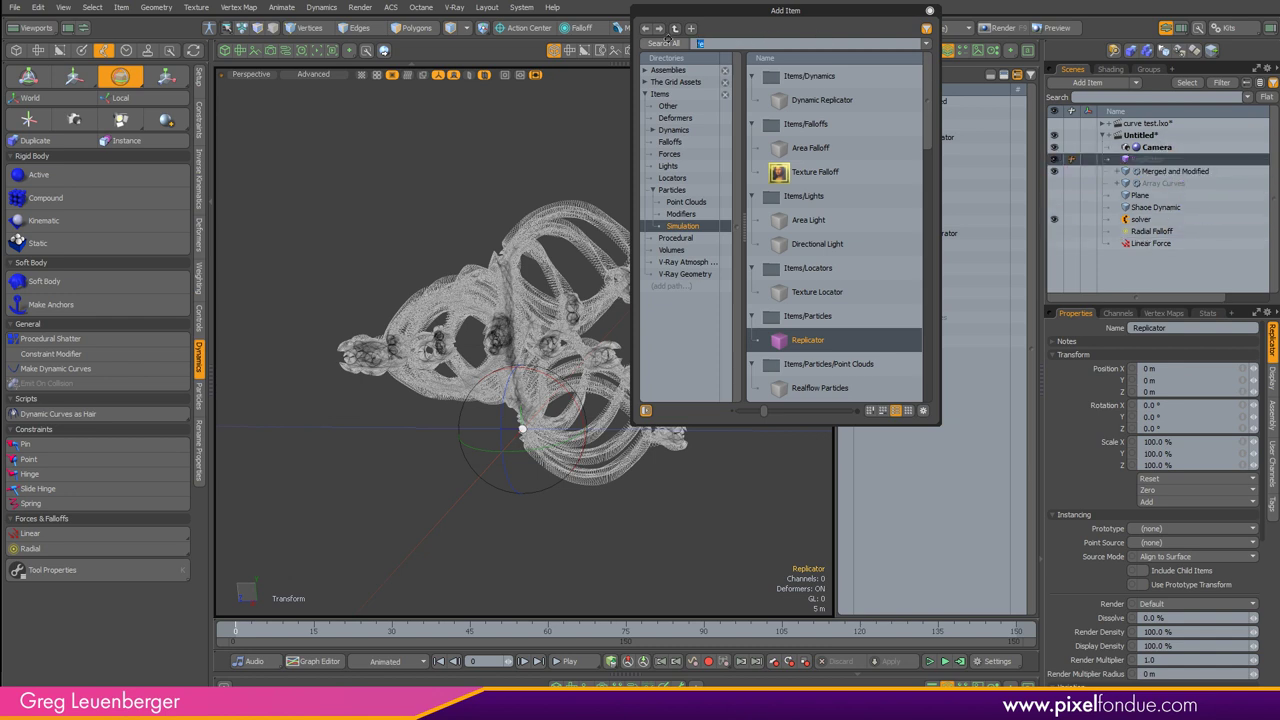
Step: Add a Particle Generator item and set its generator Type to Radial
{"action": "type", "text": "particle"}
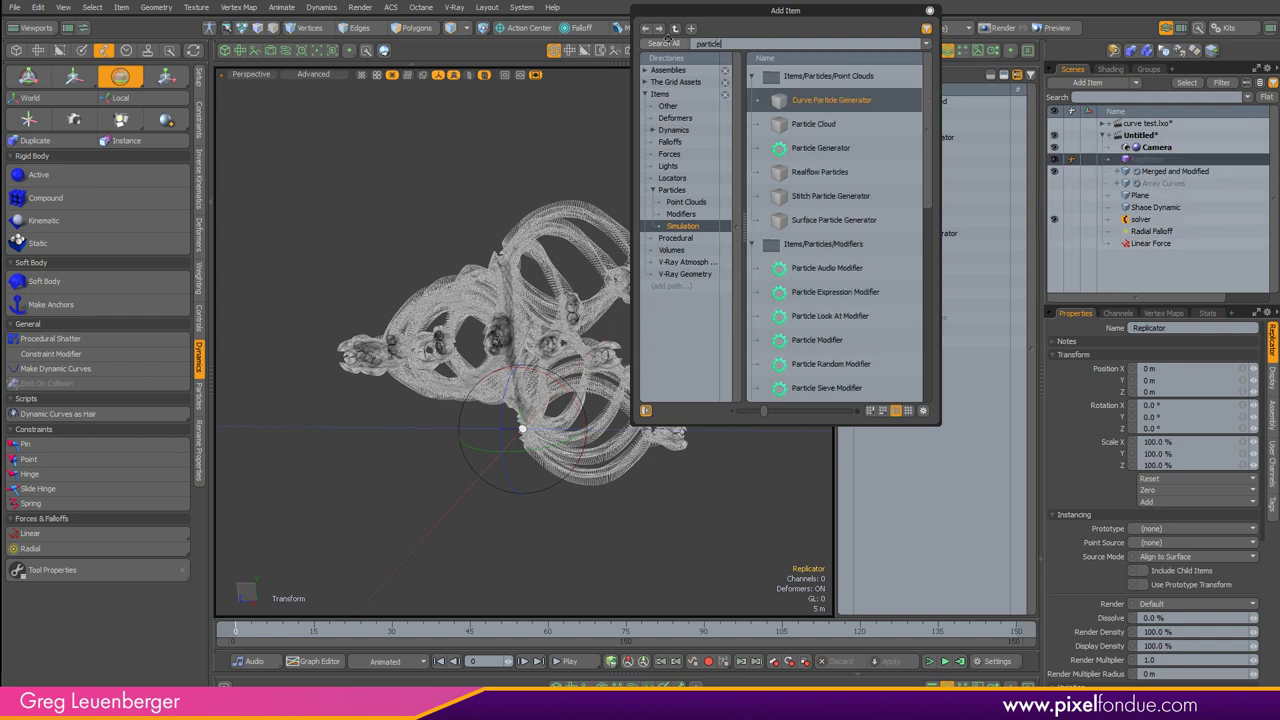
{"action": "double_click", "coordinate": [820, 148]}
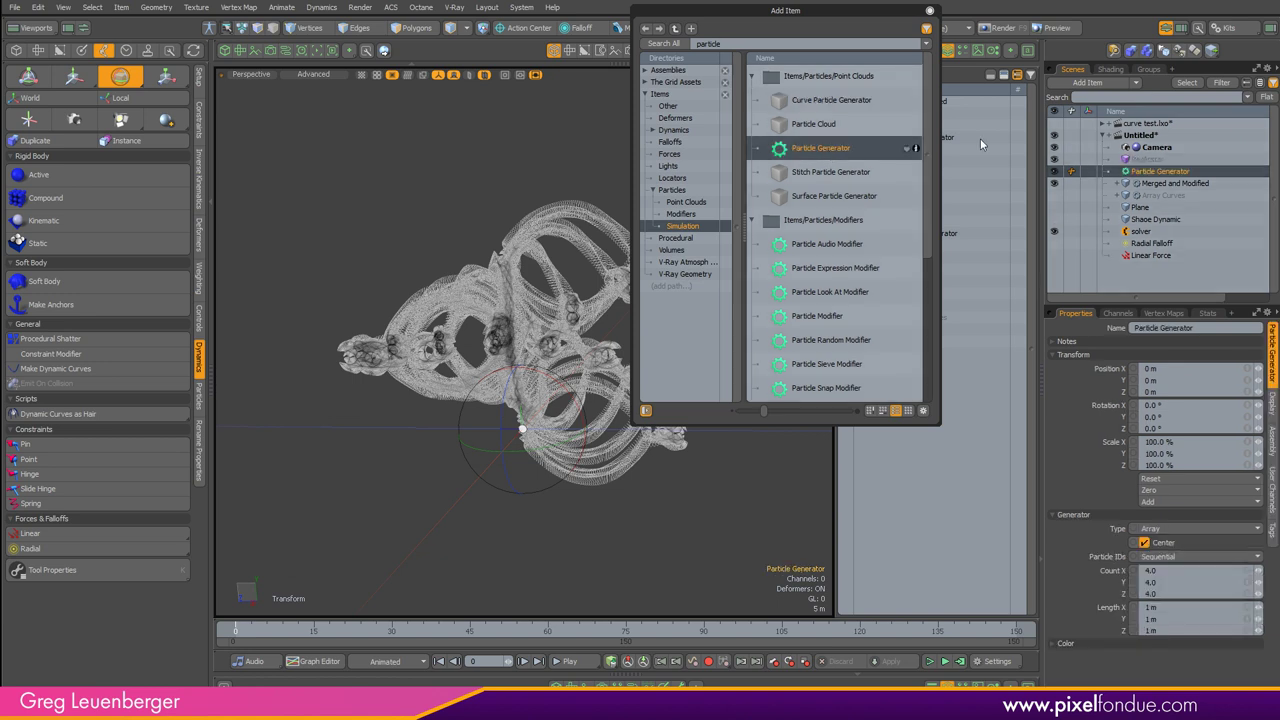
{"action": "left_click", "coordinate": [929, 11]}
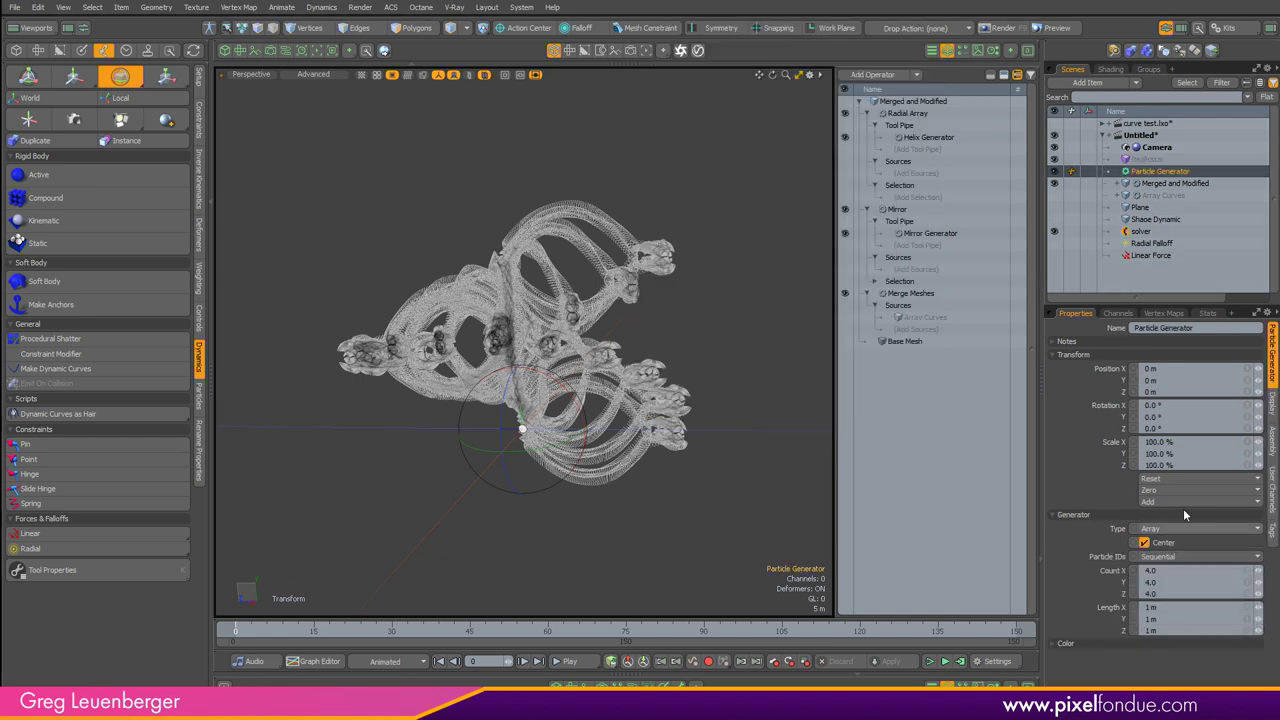
{"action": "left_click", "coordinate": [1152, 530]}
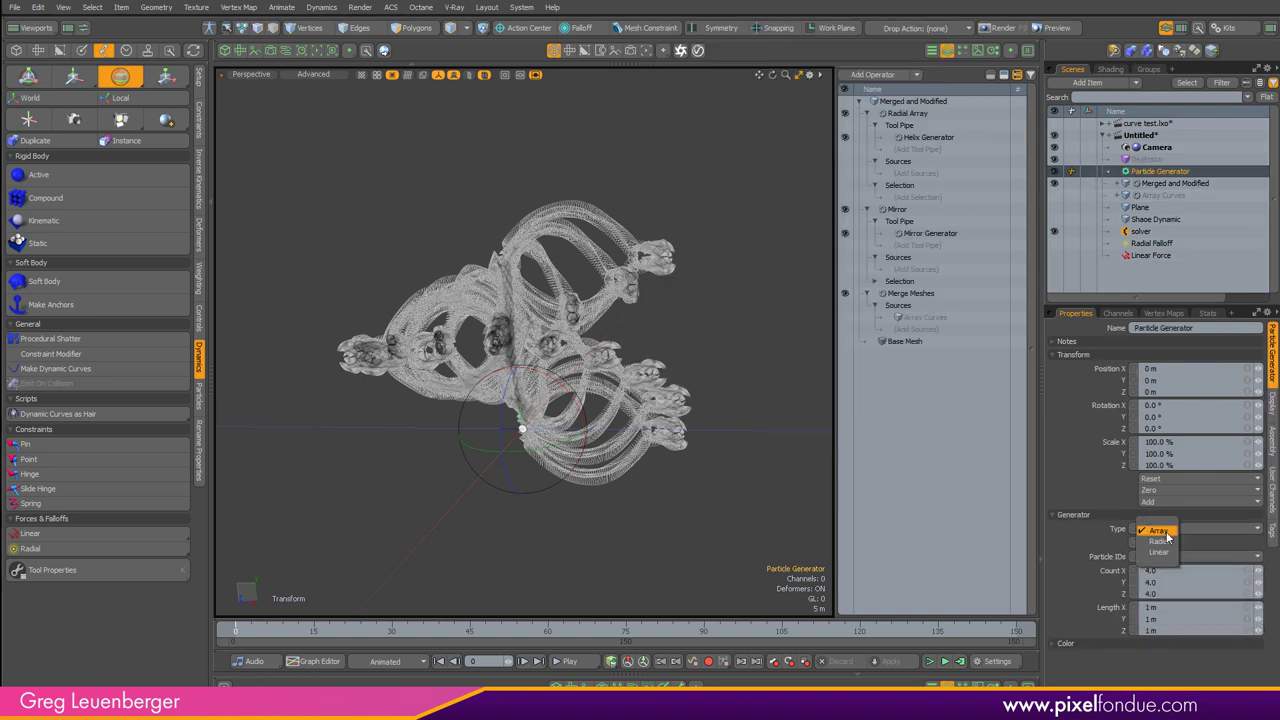
{"action": "left_click", "coordinate": [1170, 563]}
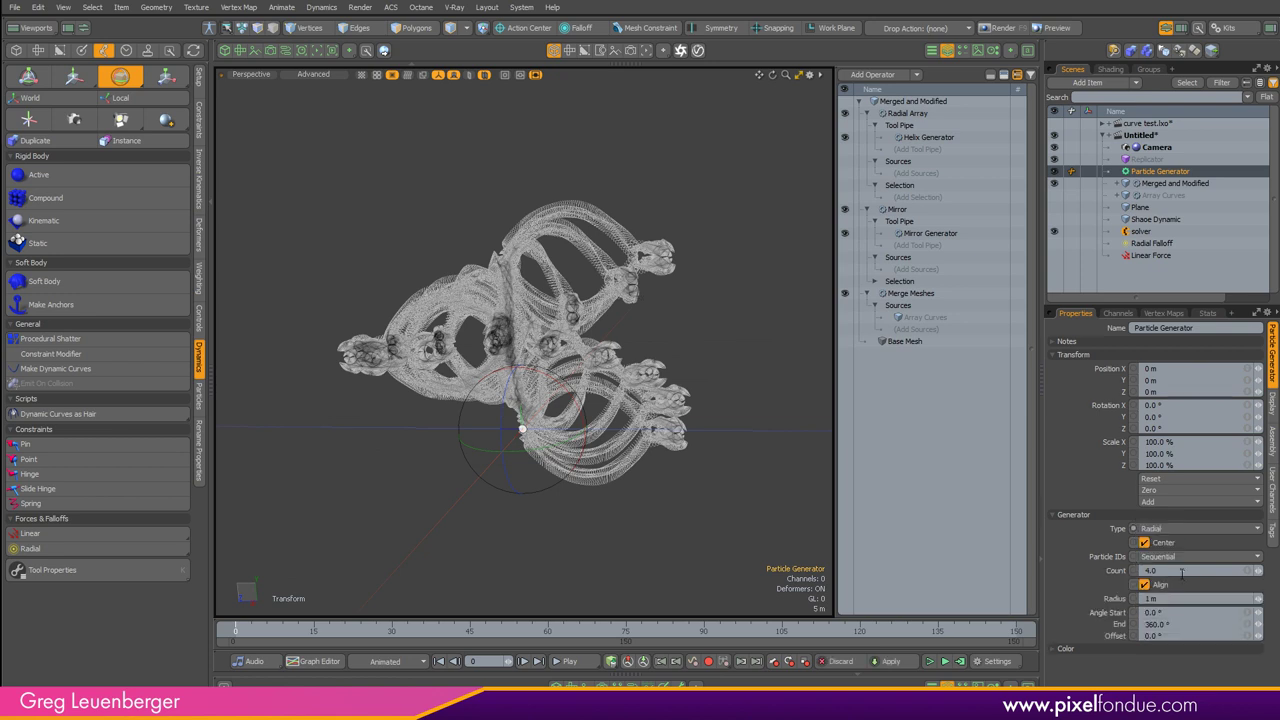
Step: Give the Replicator the Merged and Modified mesh as Prototype and the Particle Generator as Point Source, hiding the original mesh
{"action": "left_click", "coordinate": [1150, 160]}
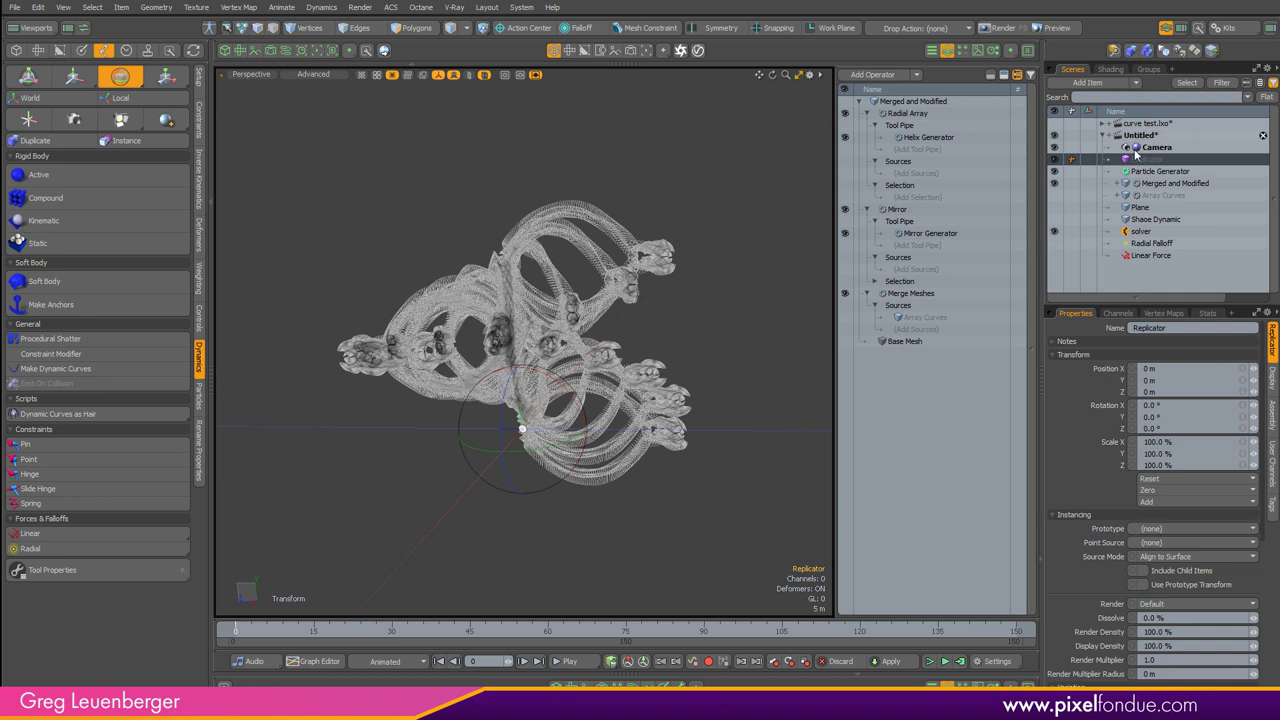
{"action": "left_click", "coordinate": [1155, 530]}
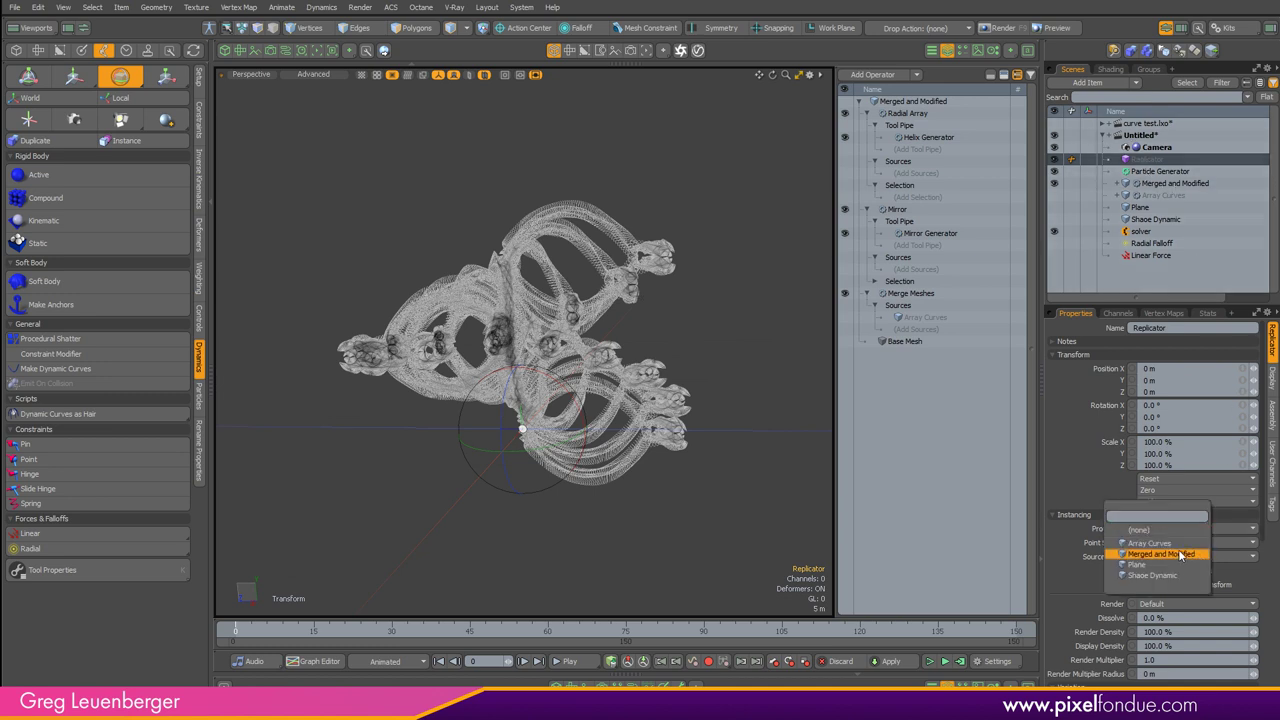
{"action": "left_click", "coordinate": [1170, 556]}
{"action": "left_click", "coordinate": [1054, 184]}
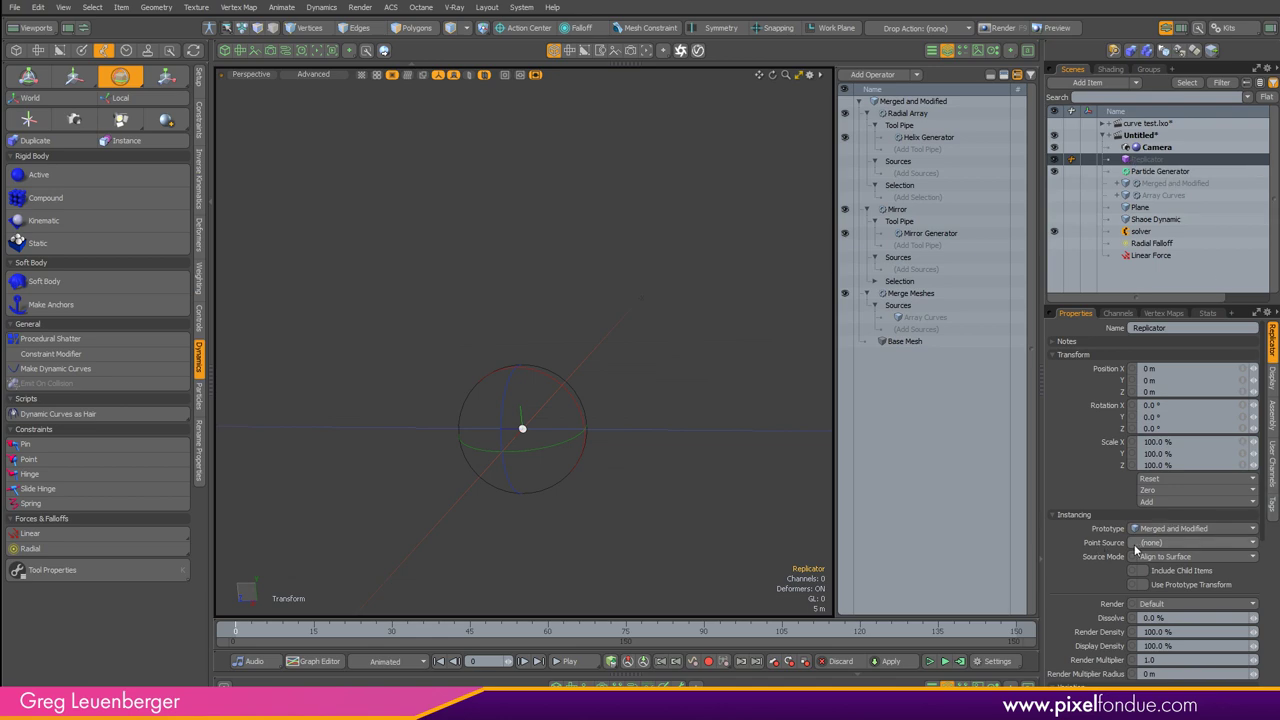
{"action": "left_click", "coordinate": [1170, 542]}
{"action": "left_click", "coordinate": [1152, 583]}
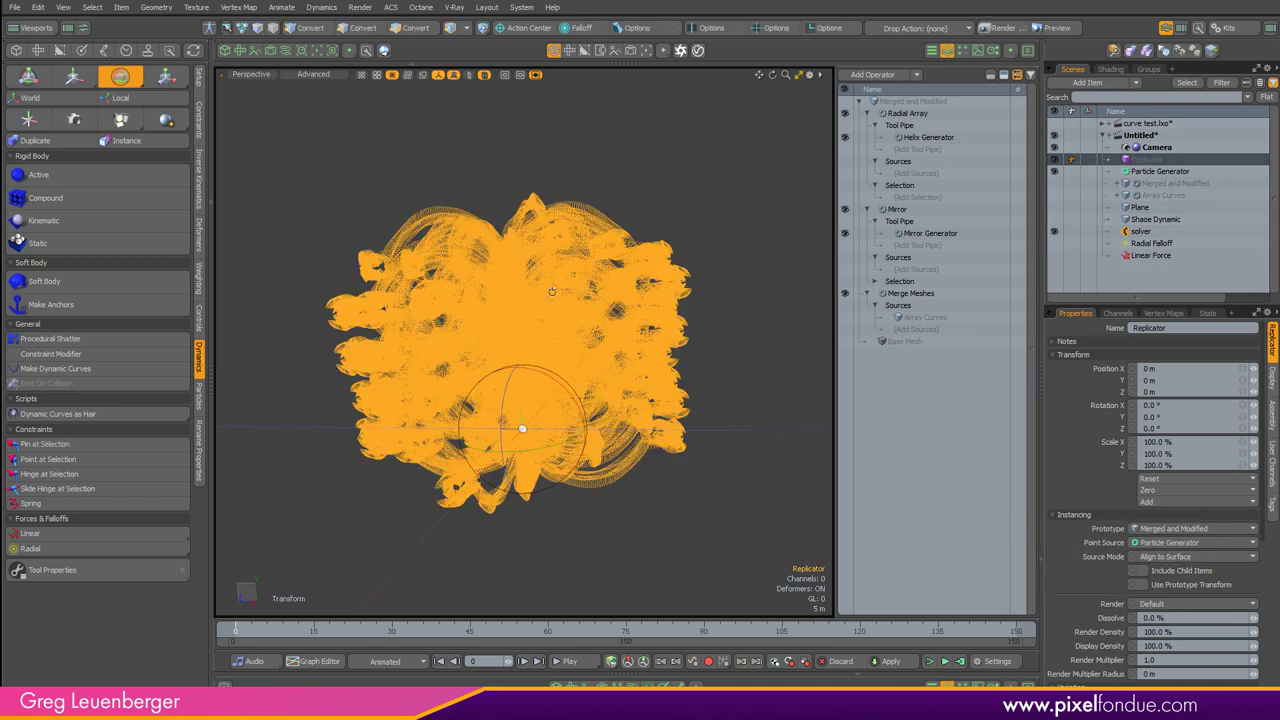
{"action": "left_click_drag", "start_coordinate": [722, 400], "coordinate": [738, 452], "text": "alt"}
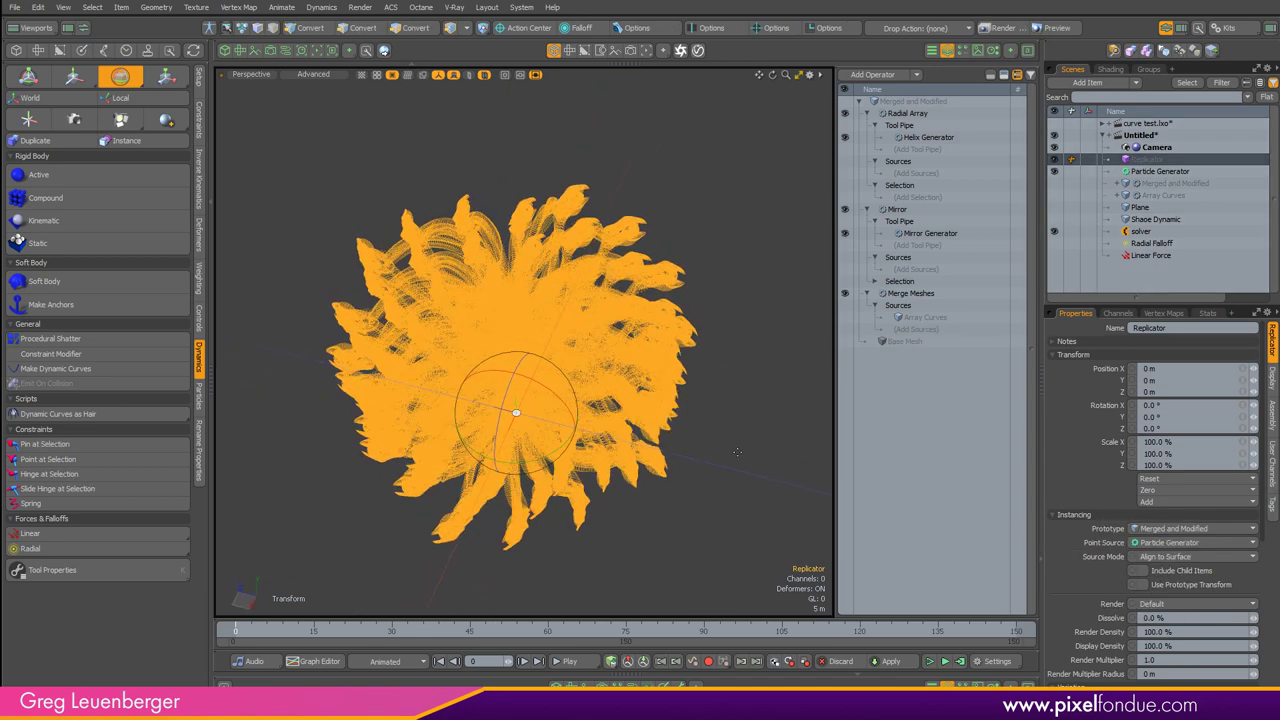
Step: Select the Particle Generator and change the viewport shading from Advanced to Default
{"action": "left_click", "coordinate": [1153, 174]}
{"action": "mouse_move", "coordinate": [602, 342]}
{"action": "left_mouse_down", "text": "alt"}
{"action": "mouse_move", "coordinate": [587, 392]}
{"action": "mouse_move", "coordinate": [568, 352]}
{"action": "mouse_move", "coordinate": [580, 353]}
{"action": "left_mouse_up", "text": "alt"}
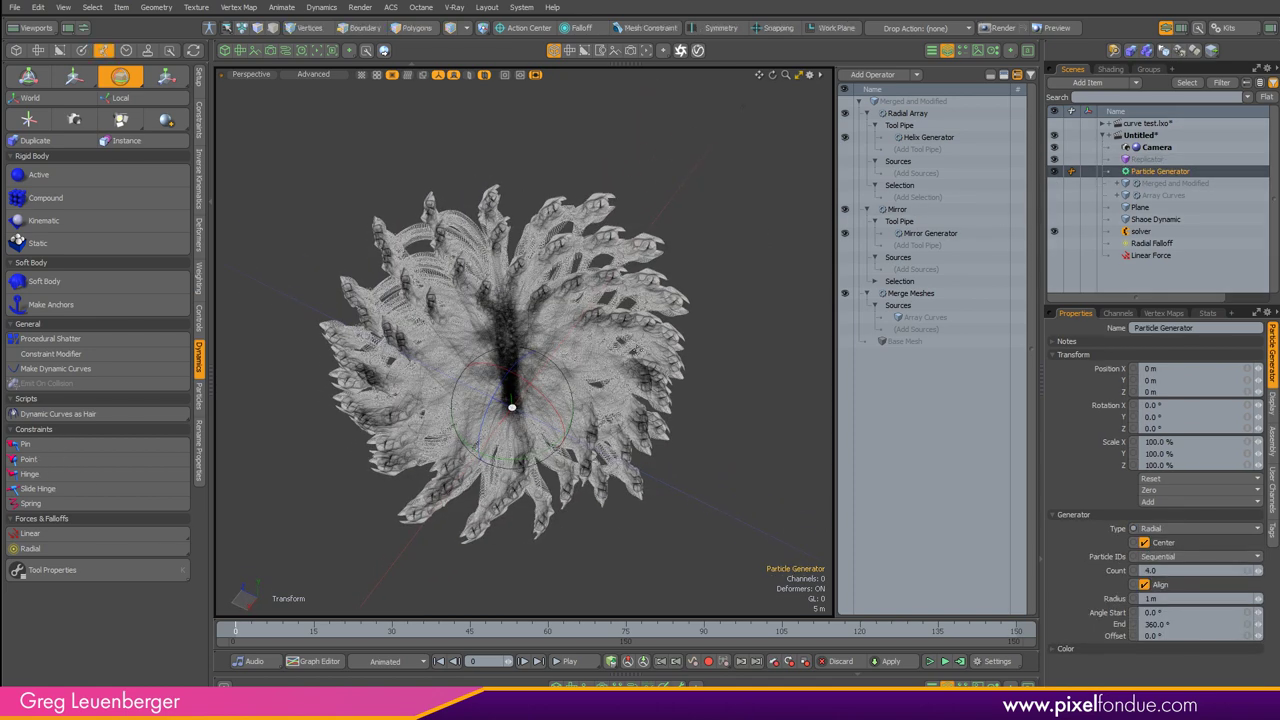
{"action": "key", "text": "ctrl+2"}
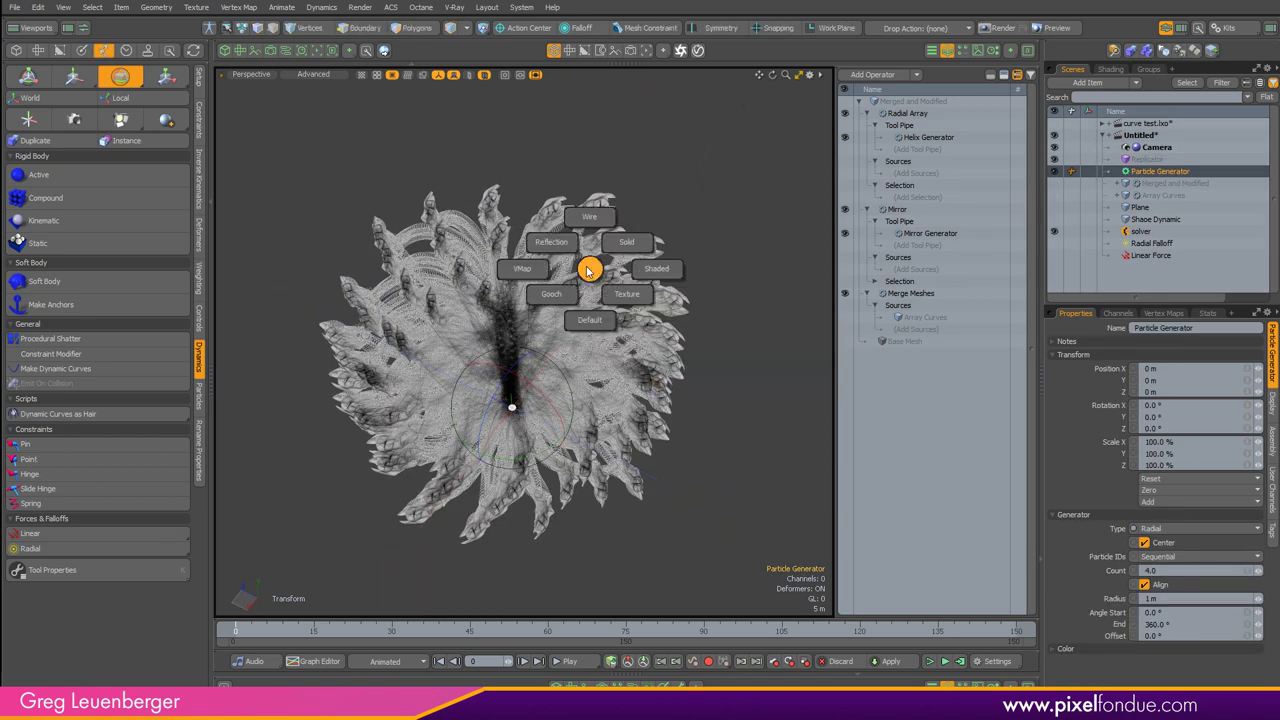
{"action": "left_click", "coordinate": [551, 294]}
{"action": "mouse_move", "coordinate": [535, 302]}
{"action": "left_mouse_down", "text": "alt"}
{"action": "mouse_move", "coordinate": [629, 197]}
{"action": "mouse_move", "coordinate": [529, 307]}
{"action": "left_mouse_up", "text": "alt"}
{"action": "key", "text": "ctrl+3"}
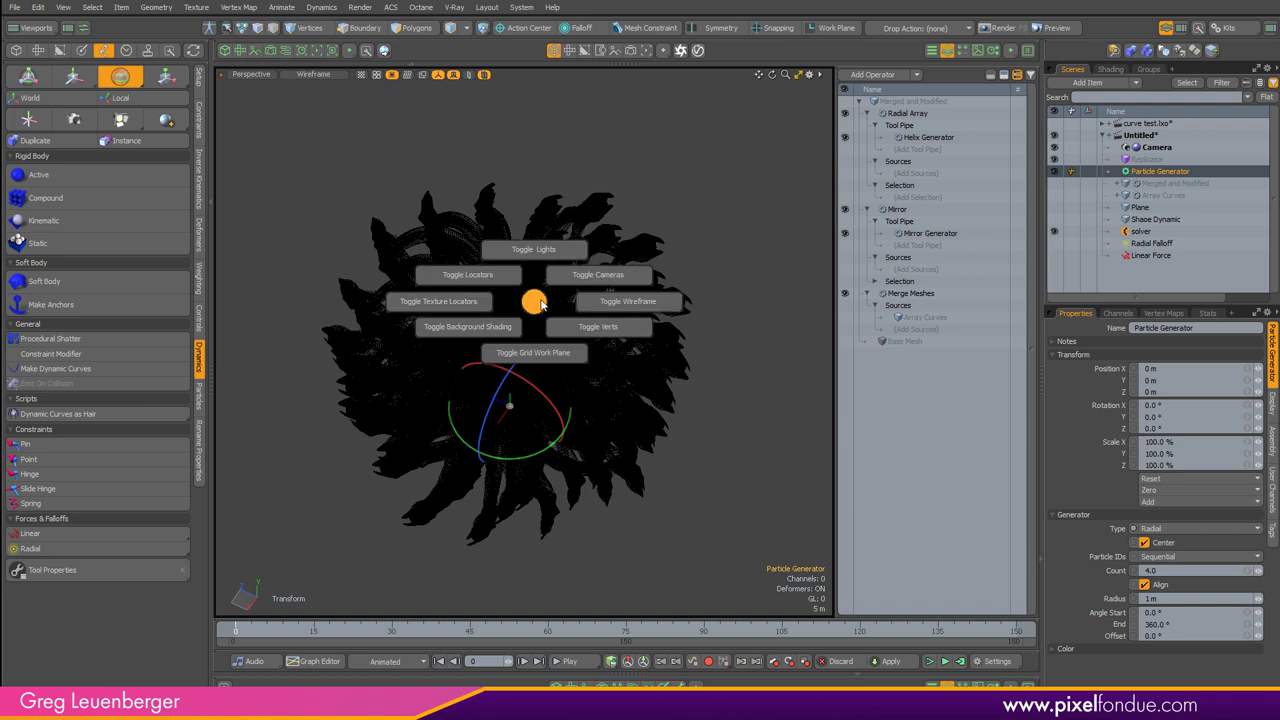
{"action": "key", "text": "ctrl+2"}
{"action": "left_click", "coordinate": [540, 345]}
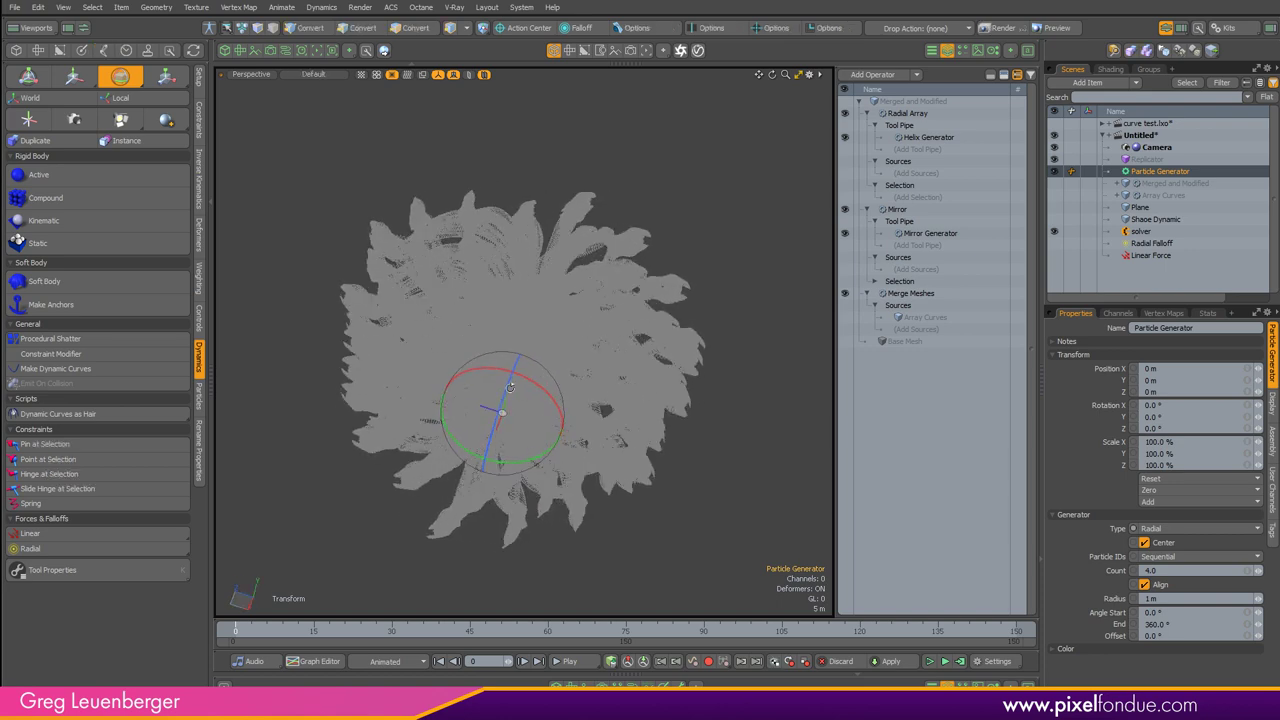
Step: Create an item mask for the Merged and Modified mesh and select its Material in the Shader Tree
{"action": "left_click", "coordinate": [1158, 185]}
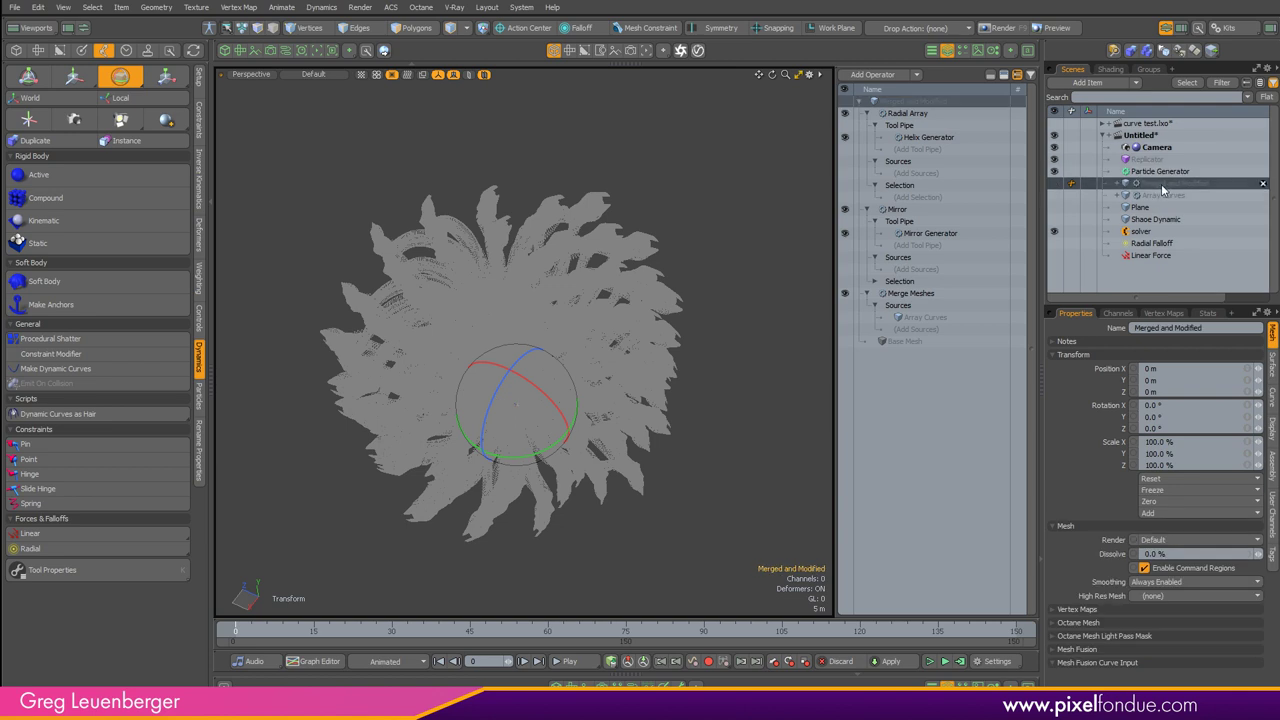
{"action": "right_click", "coordinate": [1162, 190]}
{"action": "mouse_move", "coordinate": [1133, 426]}
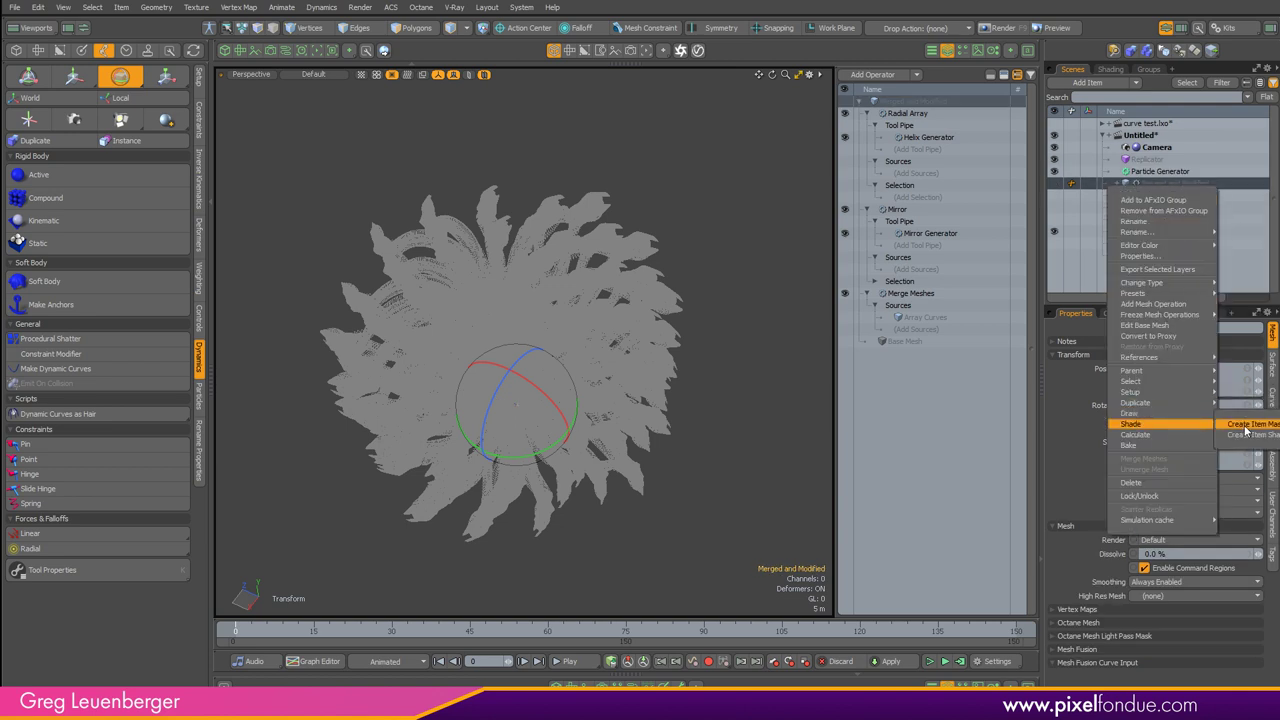
{"action": "left_click", "coordinate": [1245, 426]}
{"action": "left_click", "coordinate": [1110, 69]}
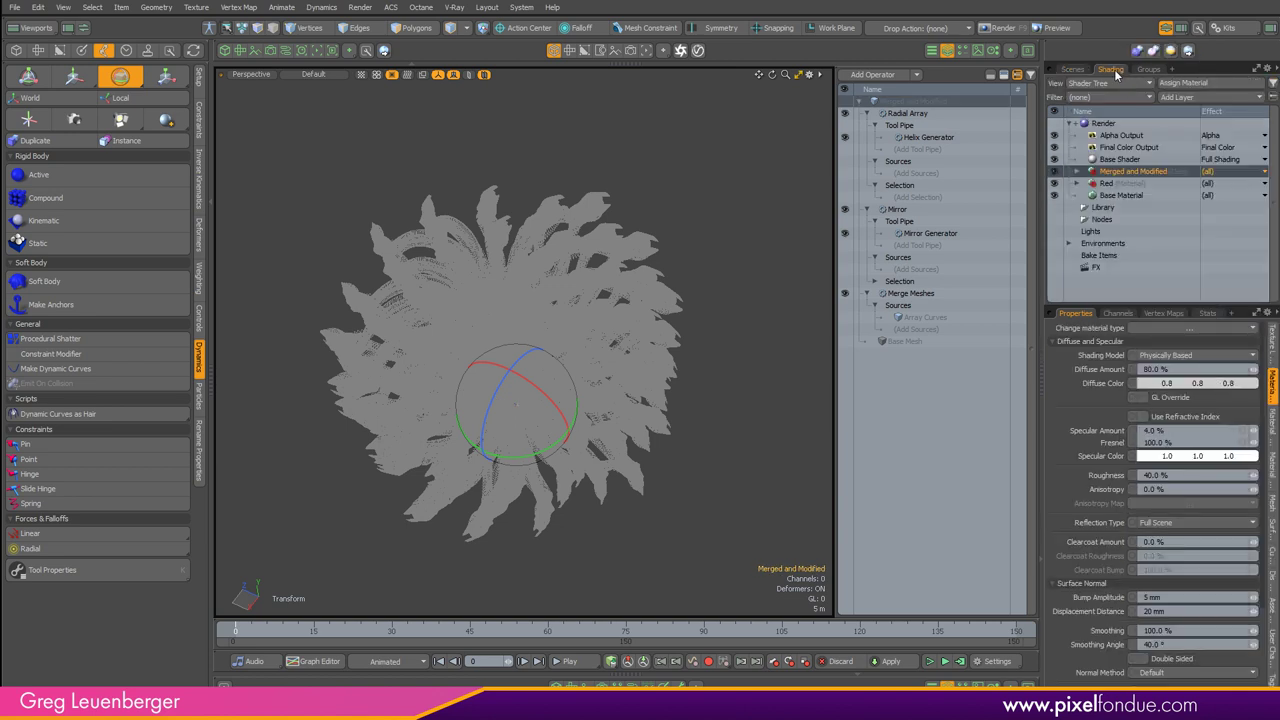
{"action": "left_click", "coordinate": [1088, 174]}
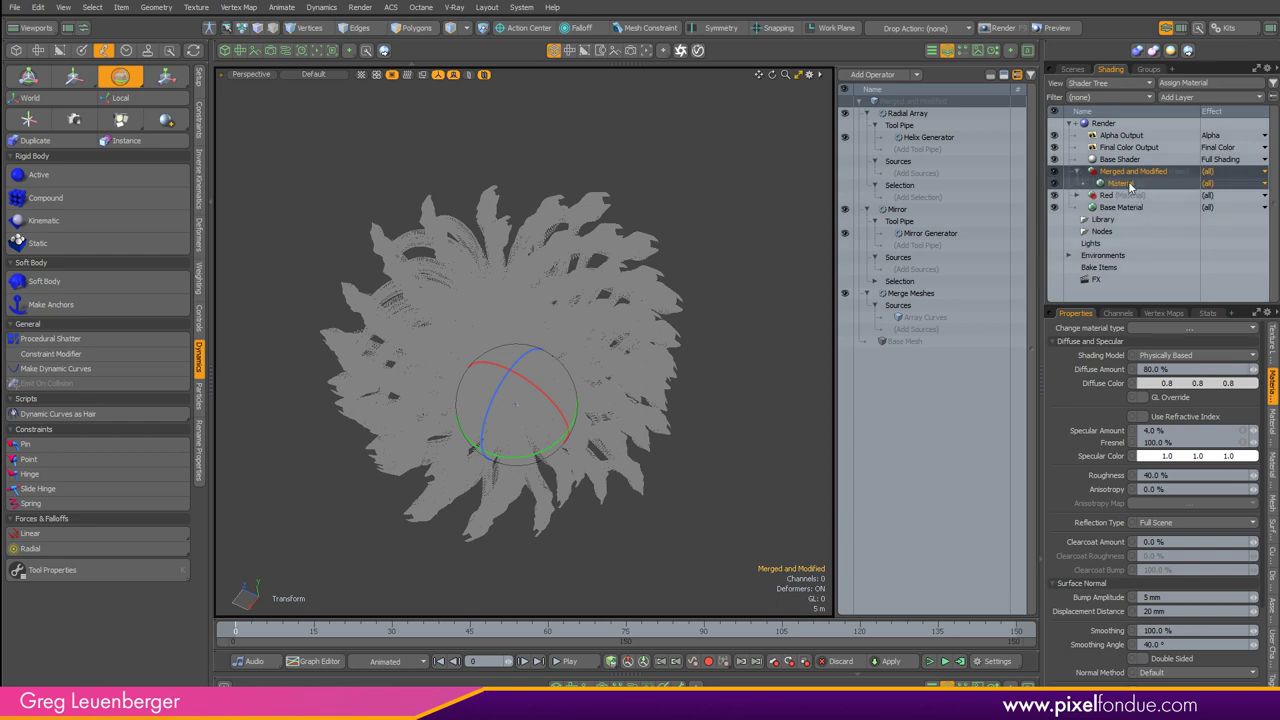
{"action": "left_click", "coordinate": [1128, 184]}
Step: Set the material's Diffuse Color to a near-white of 1.0, 0.98, 0.99
{"action": "left_click", "coordinate": [1143, 383]}
{"action": "left_click_drag", "start_coordinate": [895, 300], "coordinate": [891, 252]}
{"action": "left_click_drag", "start_coordinate": [876, 326], "coordinate": [910, 330]}
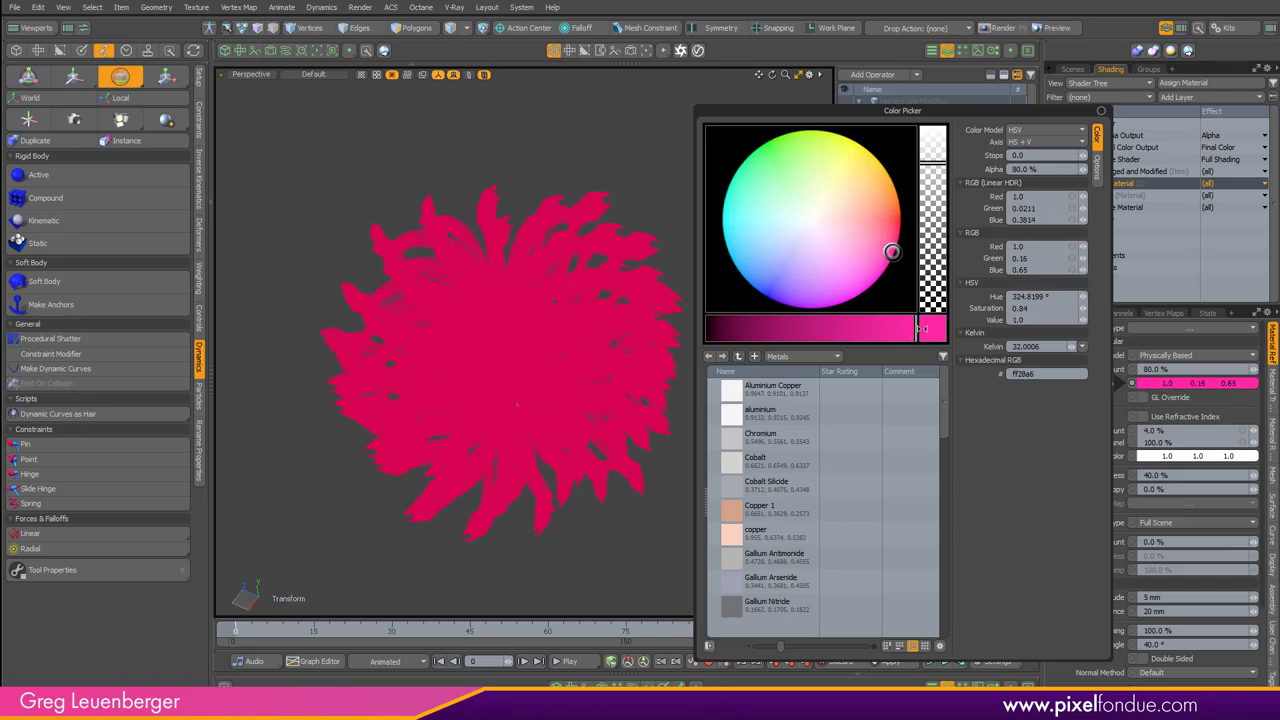
{"action": "mouse_move", "coordinate": [891, 252]}
{"action": "left_mouse_down"}
{"action": "mouse_move", "coordinate": [811, 183]}
{"action": "mouse_move", "coordinate": [880, 206]}
{"action": "mouse_move", "coordinate": [815, 220]}
{"action": "left_mouse_up"}
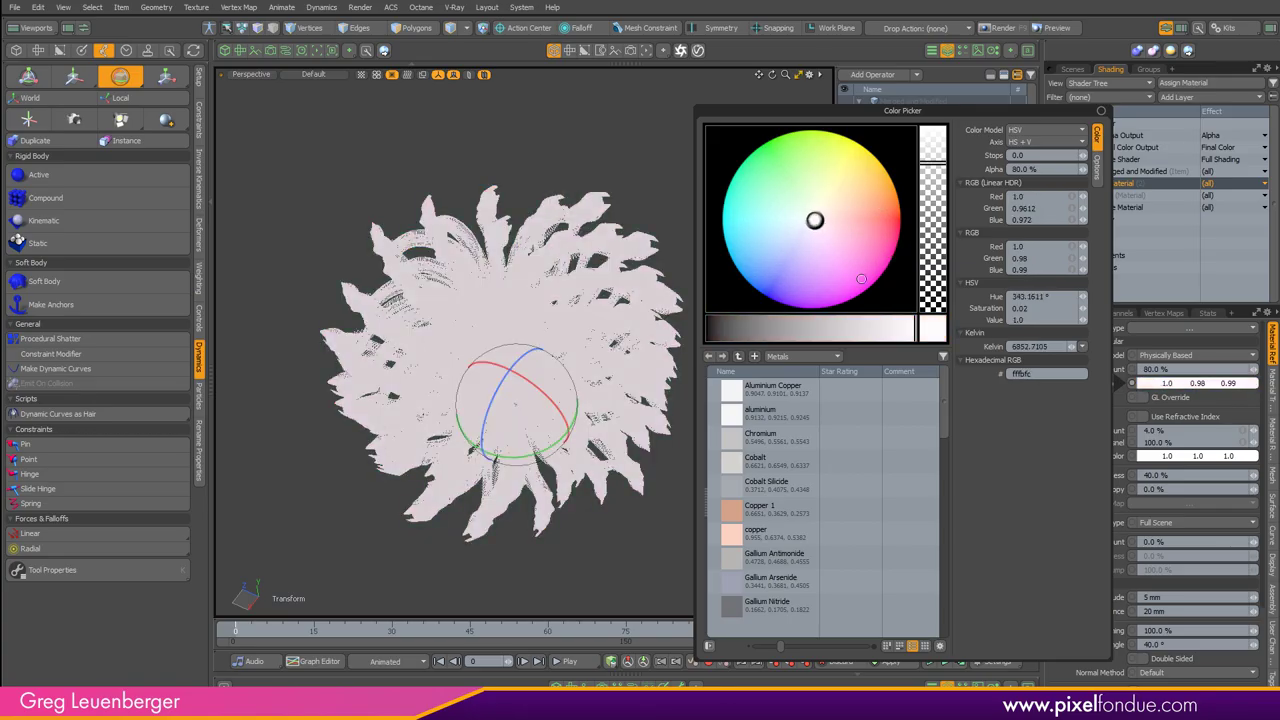
{"action": "key", "text": "space"}
Step: Examine the replicated array up close and from different angles
{"action": "left_click", "coordinate": [535, 245]}
{"action": "left_click_drag", "start_coordinate": [510, 250], "coordinate": [494, 262], "text": "alt"}
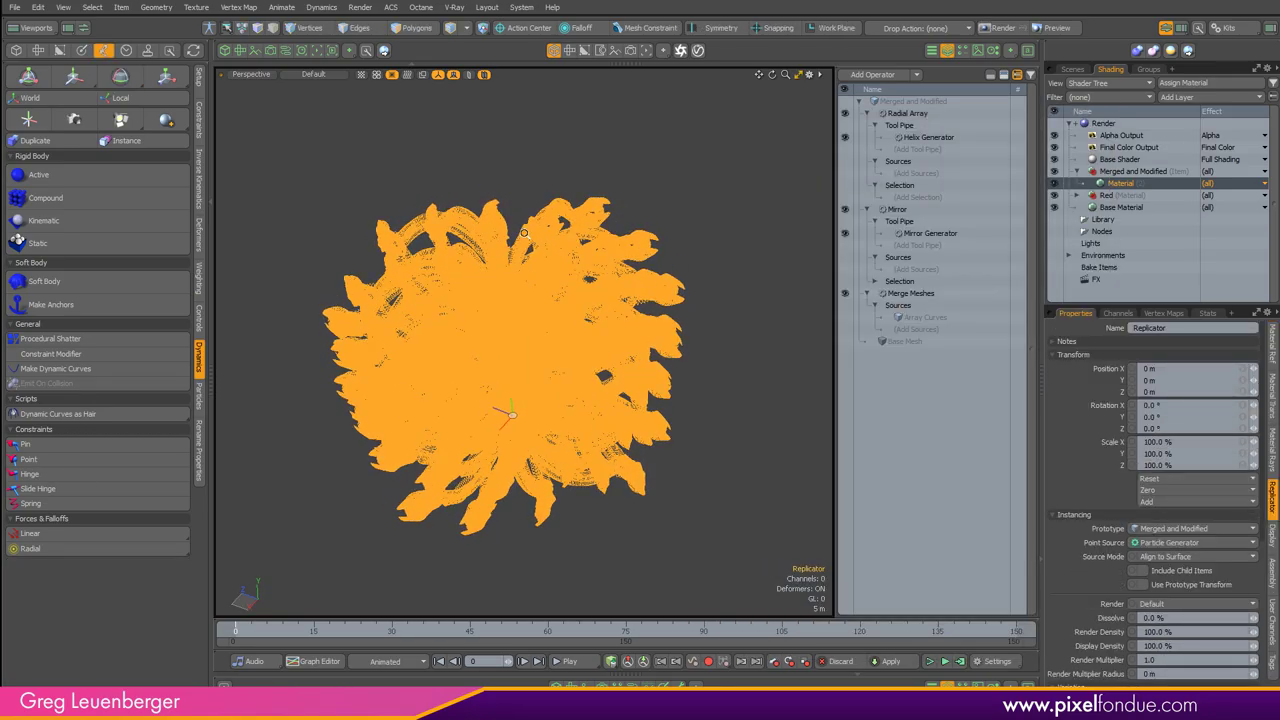
{"action": "scroll", "coordinate": [494, 268], "scroll_direction": "up", "scroll_amount": 6}
{"action": "scroll", "coordinate": [494, 272], "scroll_direction": "down", "scroll_amount": 5}
{"action": "scroll", "coordinate": [494, 272], "scroll_direction": "down", "scroll_amount": 2}
{"action": "left_click", "coordinate": [683, 226]}
{"action": "left_click_drag", "start_coordinate": [683, 226], "coordinate": [646, 422], "text": "alt"}
Step: Set the Camera's position to X 0 m, Y 200 m and Z 0 m
{"action": "left_click_drag", "start_coordinate": [1210, 385], "coordinate": [1057, 375], "text": "ctrl"}
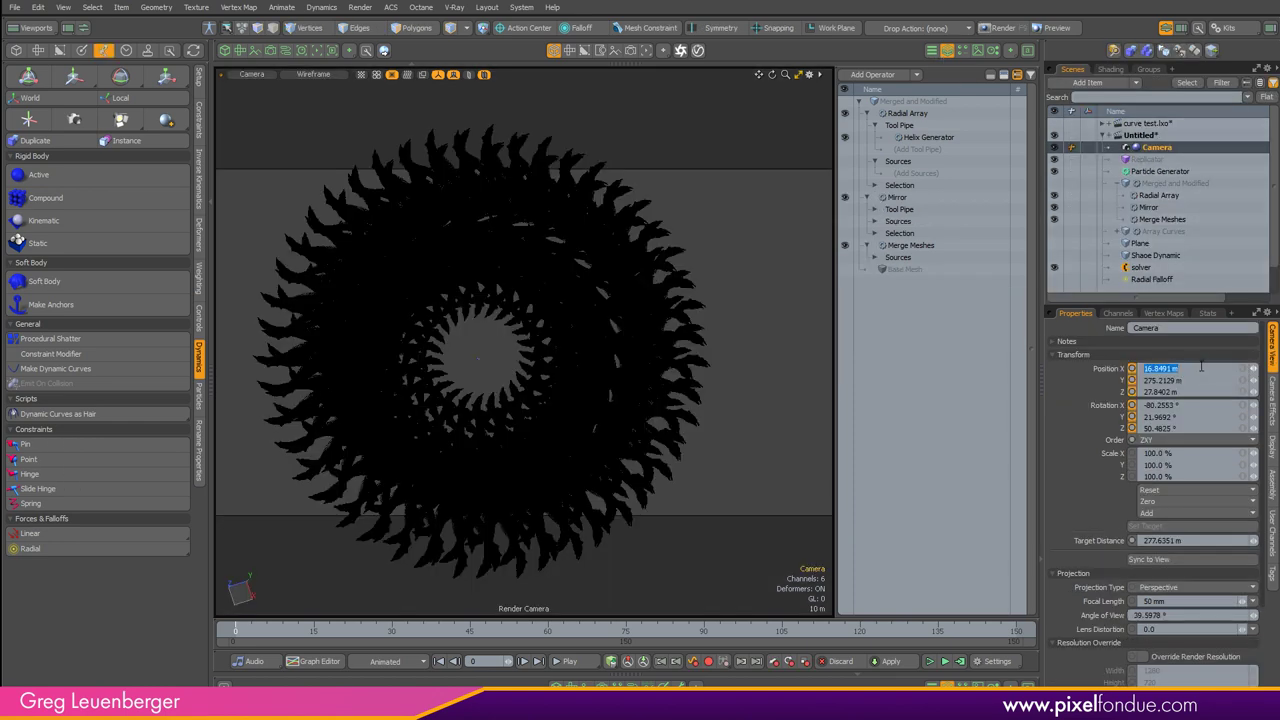
{"action": "type", "text": "0"}
{"action": "key", "text": "Tab"}
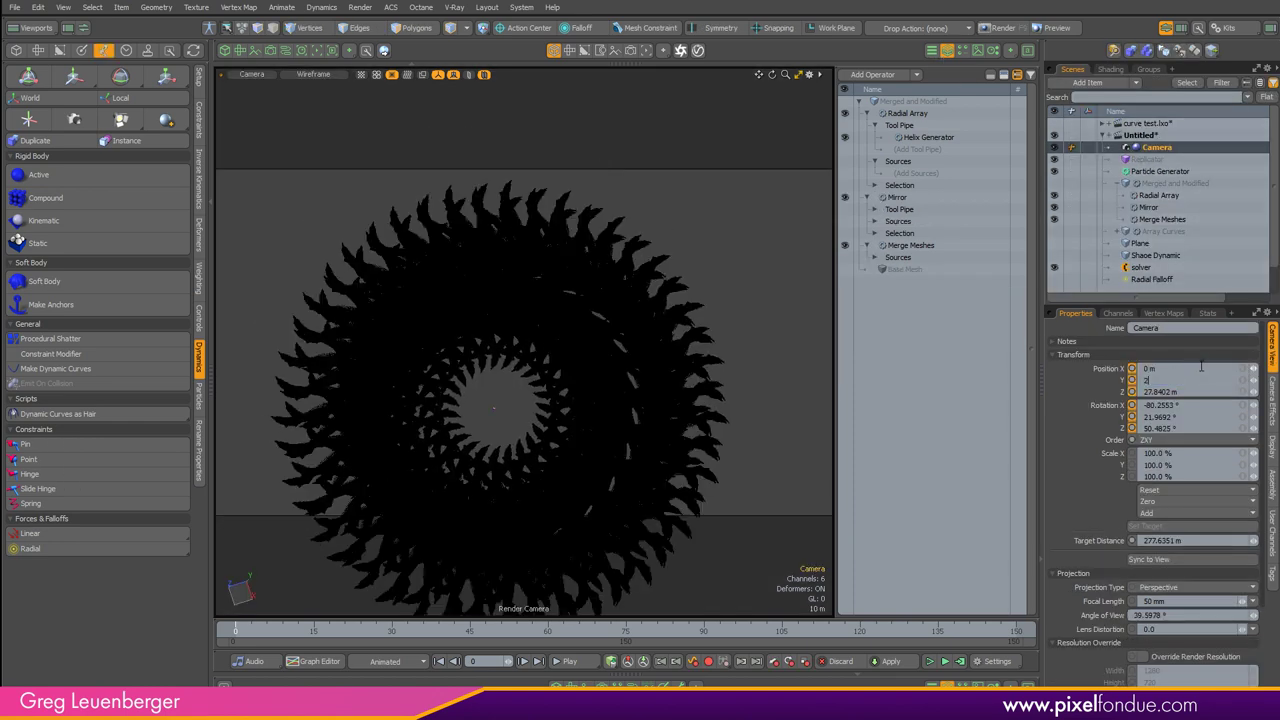
{"action": "type", "text": "200"}
{"action": "key", "text": "Tab"}
{"action": "type", "text": "0"}
{"action": "key", "text": "Tab"}
Step: Set the Camera's rotation to X -90°, Y 0° and Z 0°, and pull it back to a Y position of about 225 m
{"action": "type", "text": "-"}
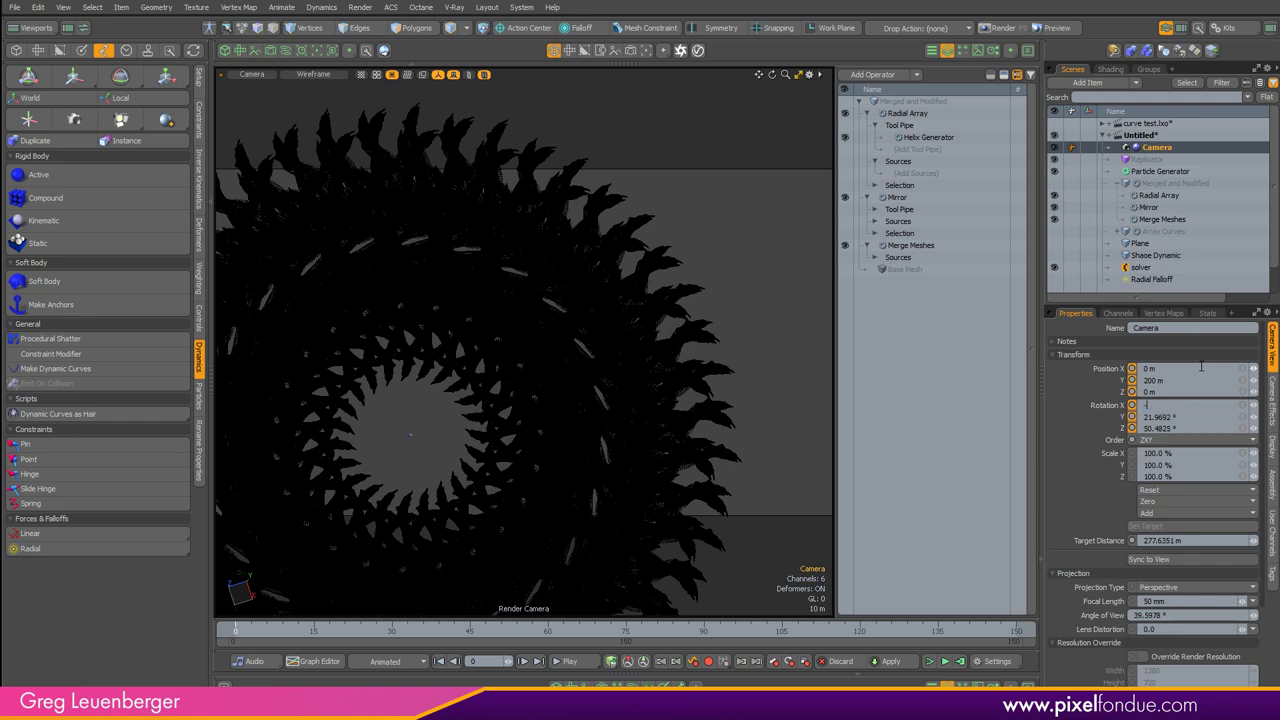
{"action": "type", "text": "90"}
{"action": "key", "text": "Tab"}
{"action": "type", "text": "0"}
{"action": "key", "text": "Tab"}
{"action": "type", "text": "0"}
{"action": "key", "text": "Return"}
{"action": "left_click_drag", "start_coordinate": [486, 388], "coordinate": [466, 408], "text": "ctrl+alt"}
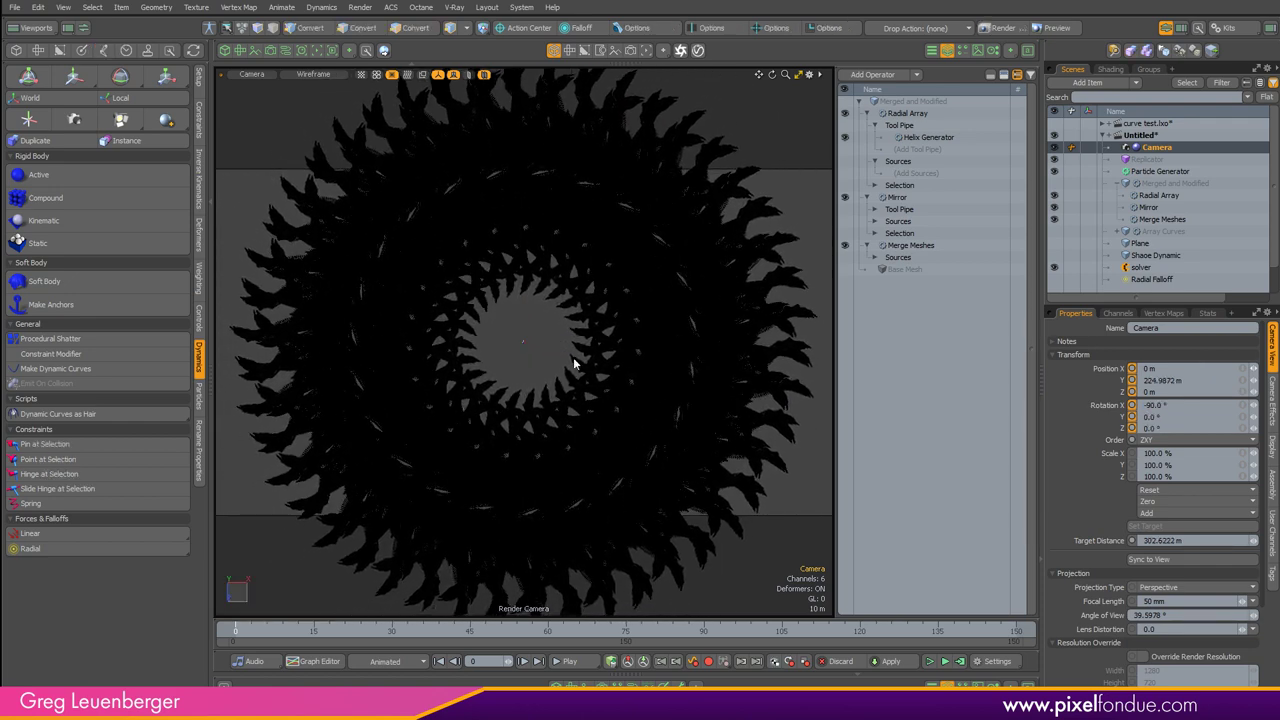
Step: Set the render's frame height to 1280 pixels to match the width, and pull the Camera back to fit the whole array in the square frame
{"action": "left_click", "coordinate": [1109, 69]}
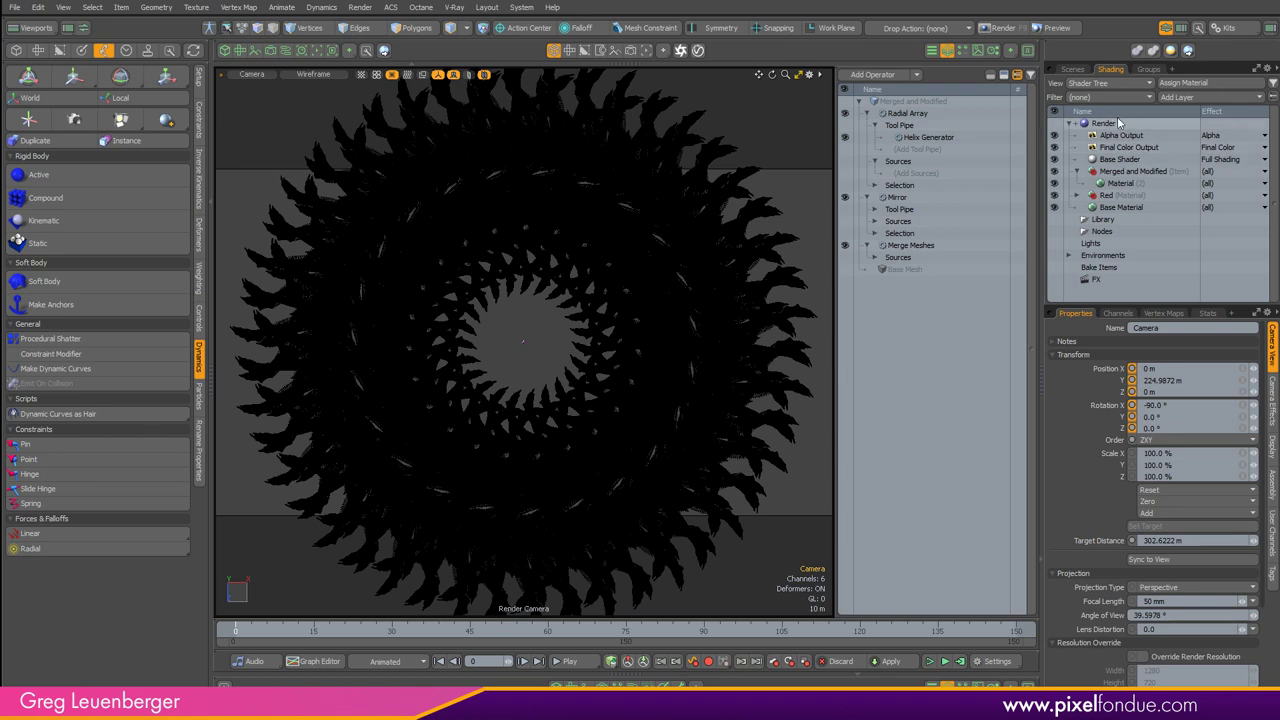
{"action": "left_click", "coordinate": [1117, 123]}
{"action": "left_click", "coordinate": [1176, 512]}
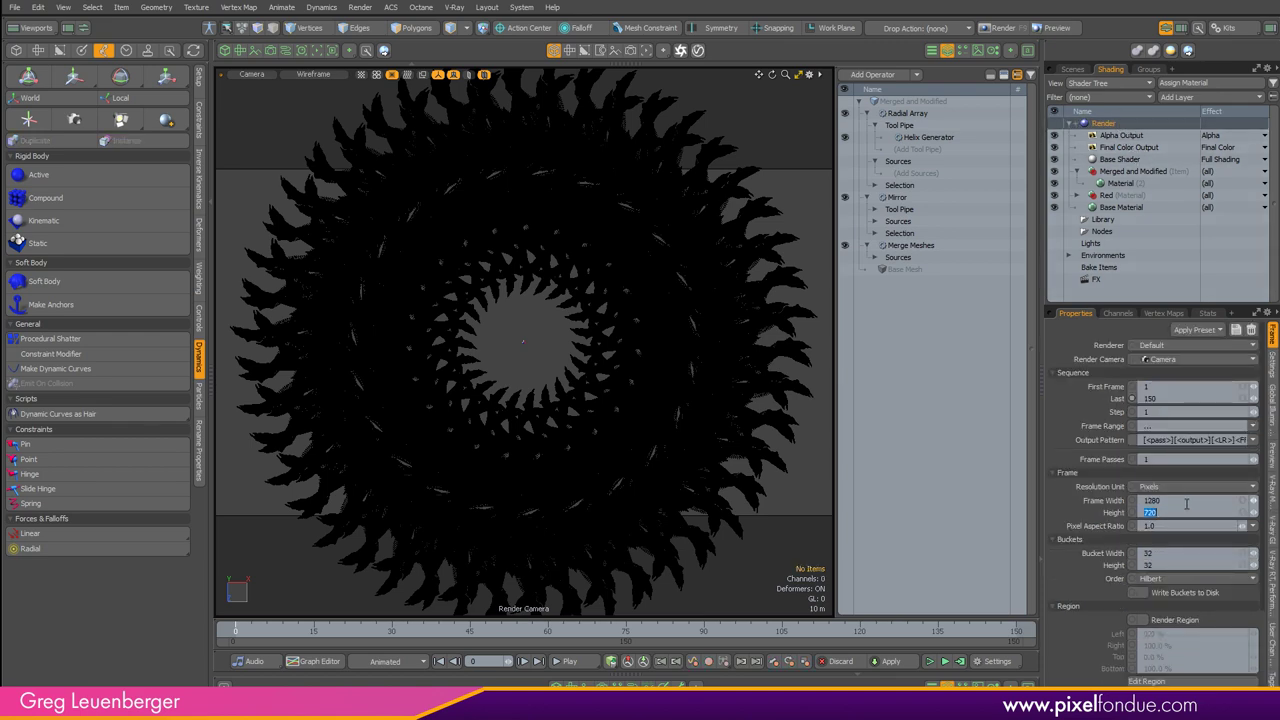
{"action": "type", "text": "1280"}
{"action": "key", "text": "Return"}
{"action": "left_click_drag", "start_coordinate": [521, 338], "coordinate": [556, 367], "text": "ctrl+alt"}
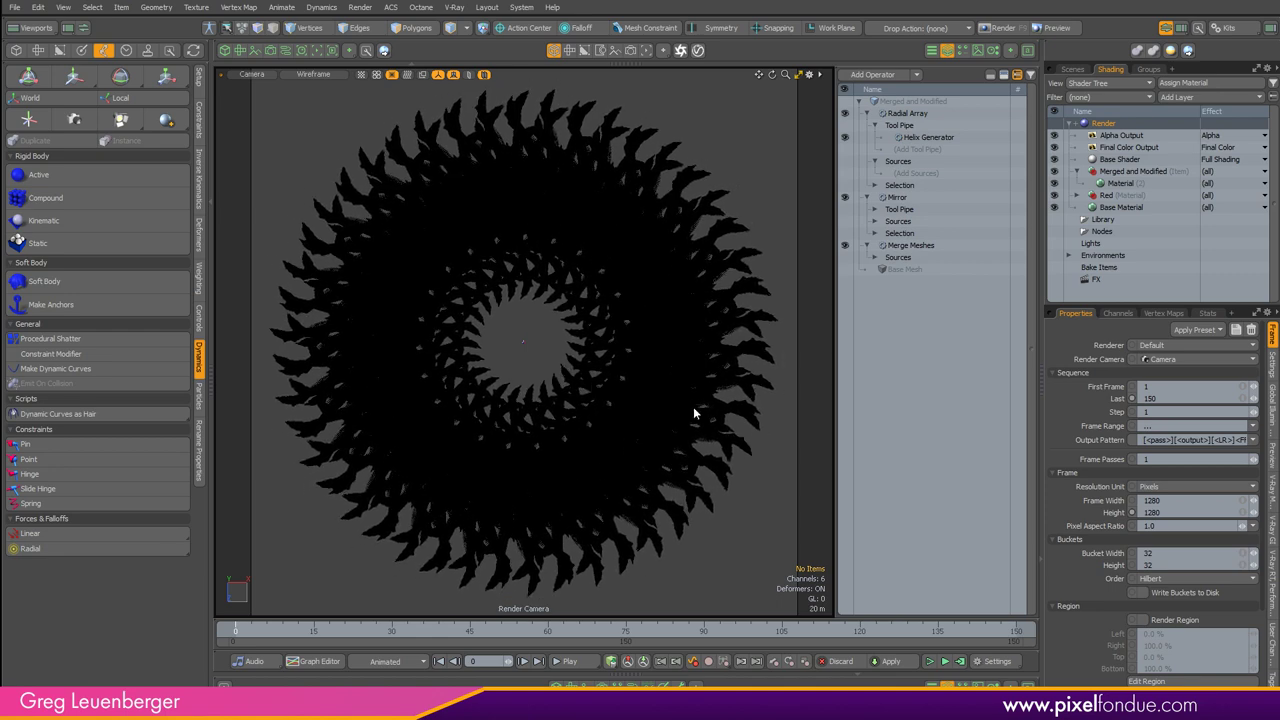
Step: Hide the mesh operations list and show a shaded camera view beside the V-Ray frame buffer
{"action": "left_click", "coordinate": [947, 53]}
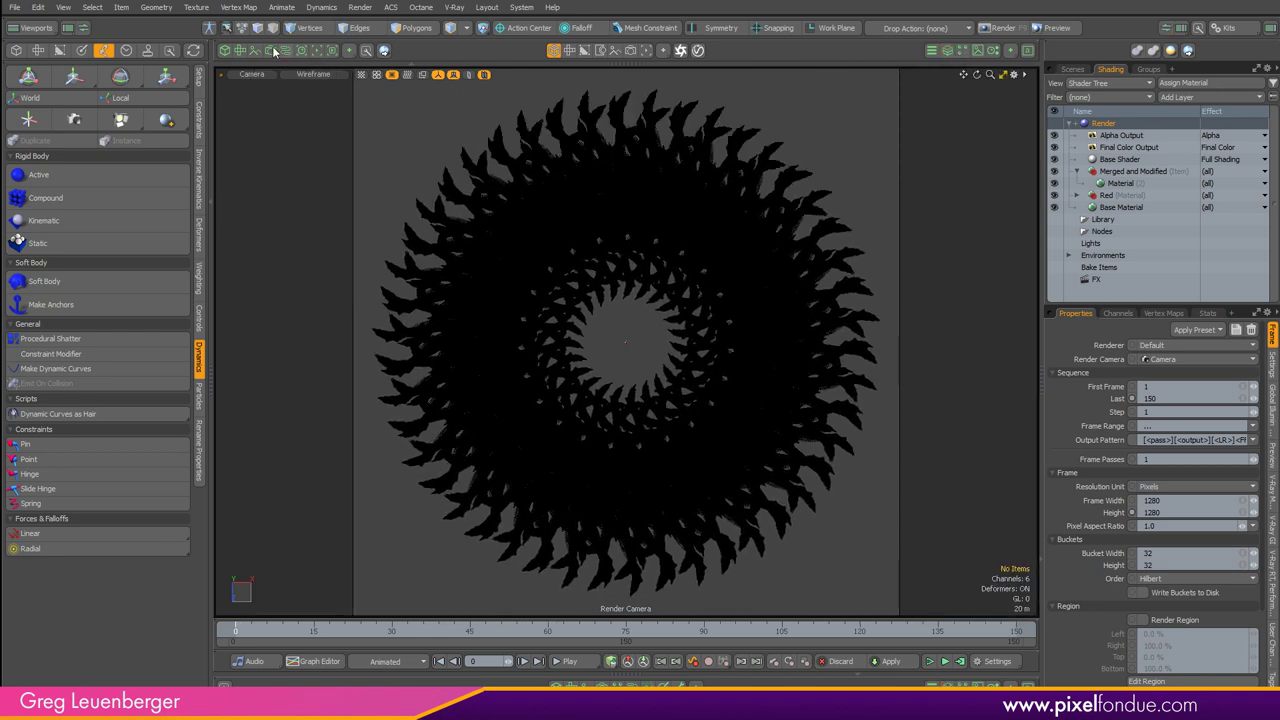
{"action": "left_click", "coordinate": [225, 51]}
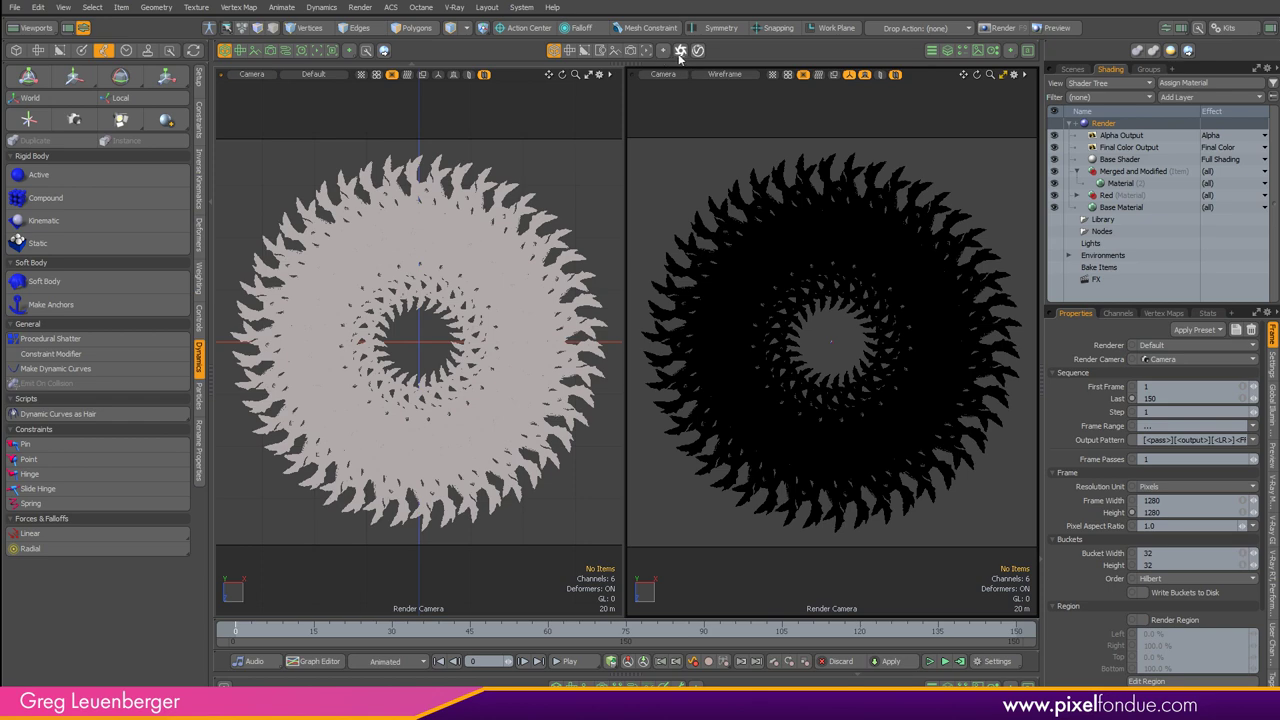
Step: Enable Render Curves on the Merged and Modified mesh with a Curve Radius of 20 mm
{"action": "left_click", "coordinate": [1072, 69]}
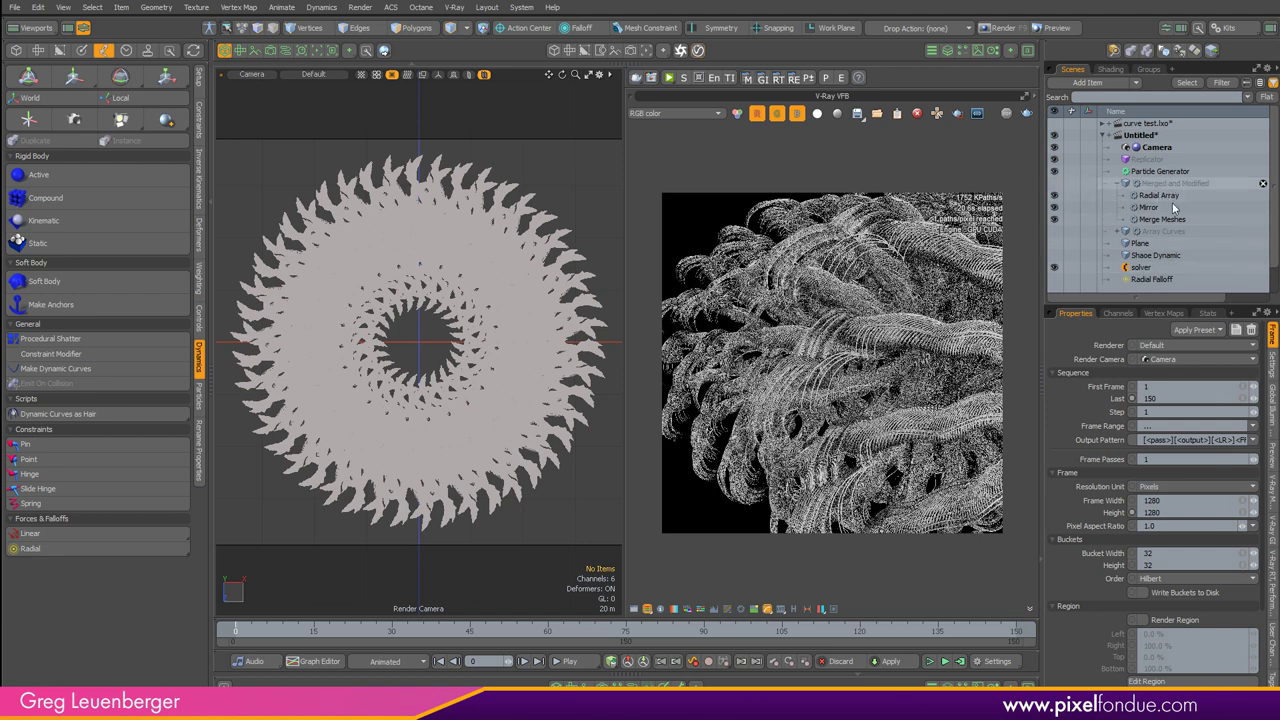
{"action": "left_click", "coordinate": [1170, 183]}
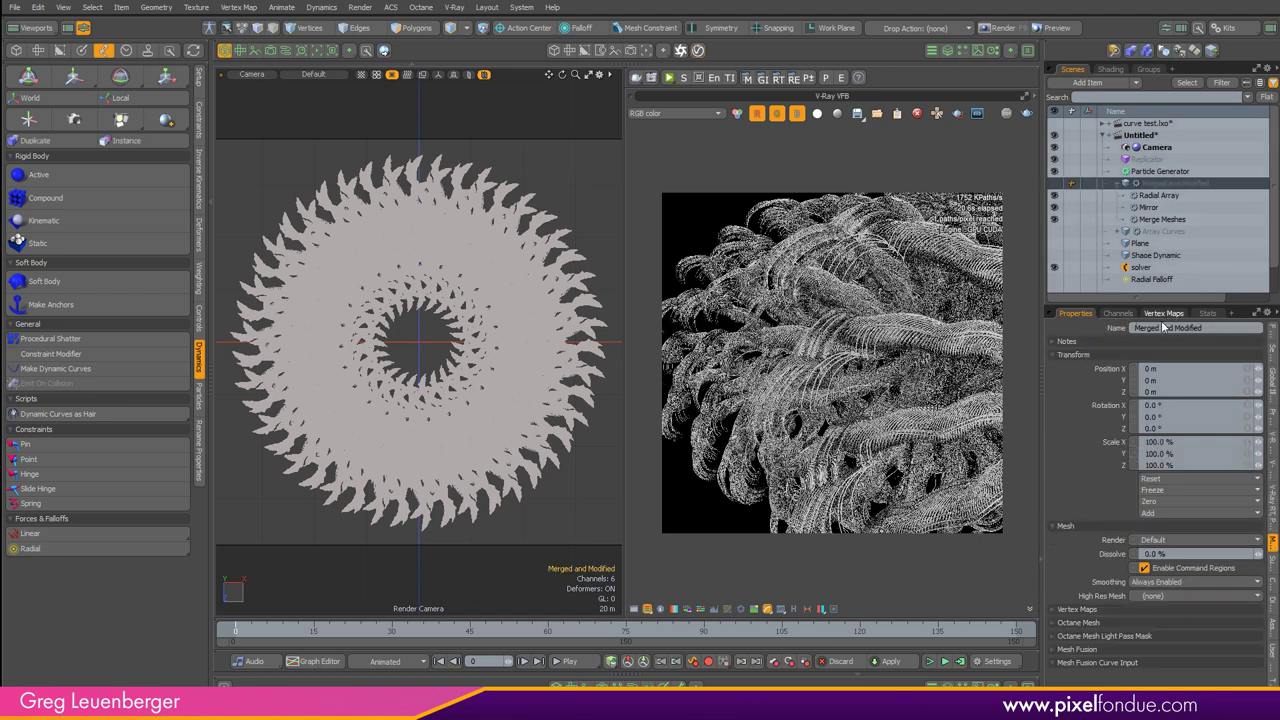
{"action": "left_click", "coordinate": [1160, 183], "text": "ctrl"}
{"action": "left_click", "coordinate": [1172, 184]}
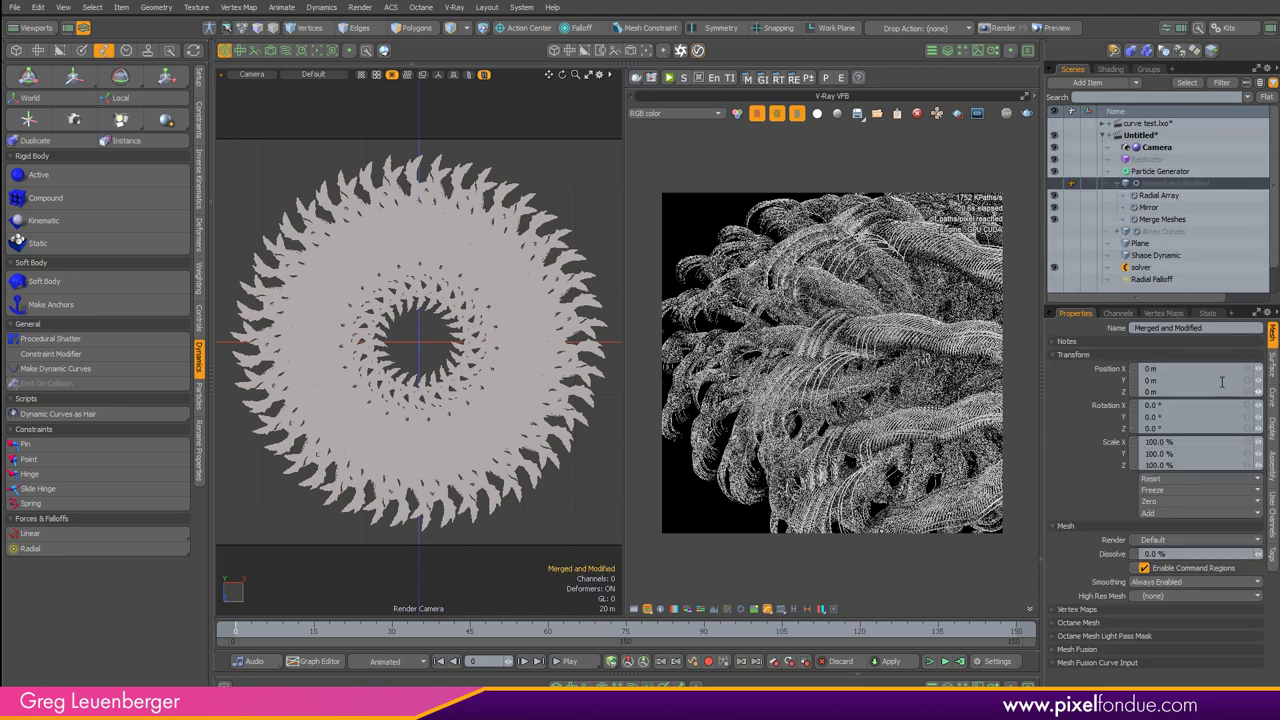
{"action": "left_click", "coordinate": [1273, 398]}
{"action": "left_click", "coordinate": [1141, 369]}
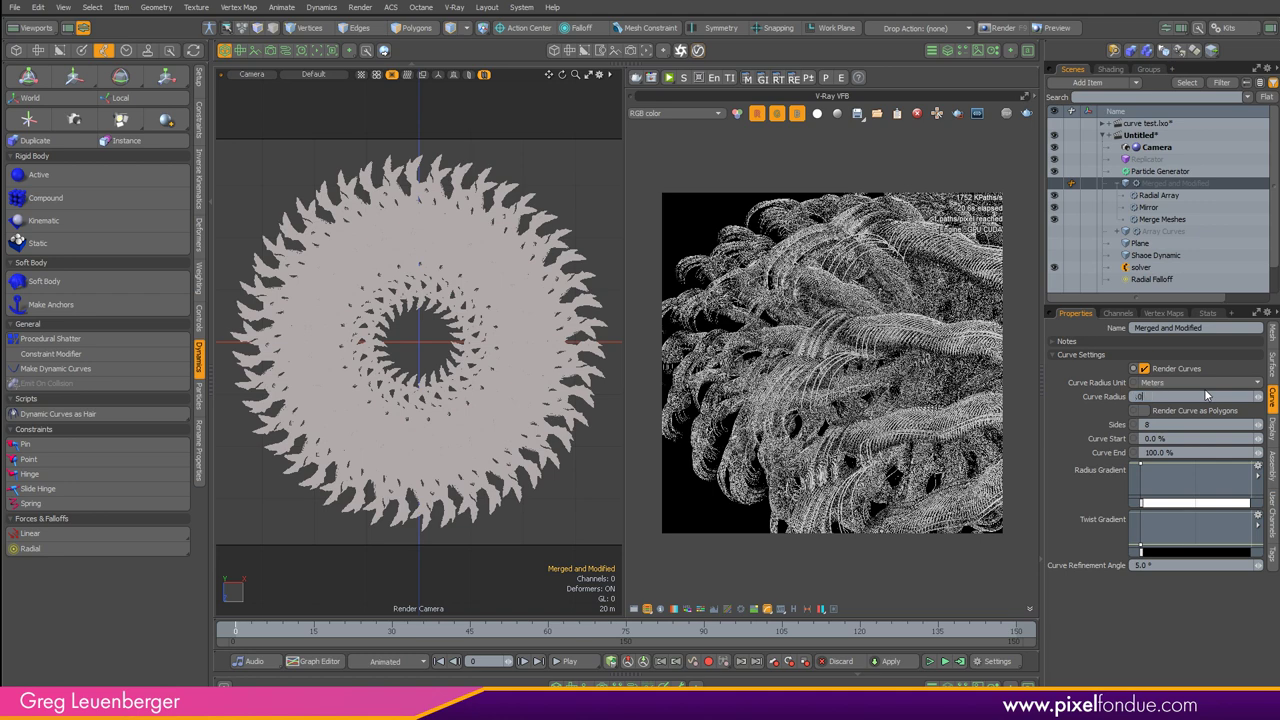
Step: Start the interactive V-Ray render, cancel the pending autosave, and inspect the curves both in full and up close
{"action": "left_click", "coordinate": [668, 79]}
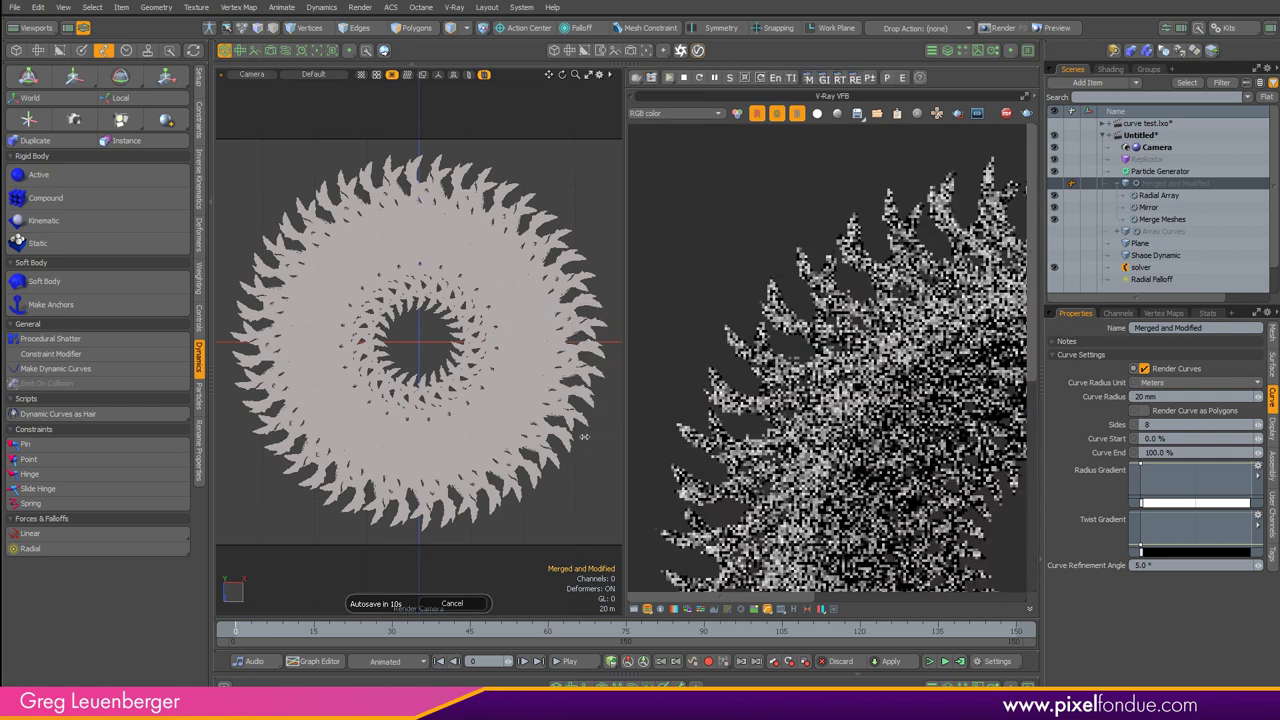
{"action": "left_click", "coordinate": [452, 603]}
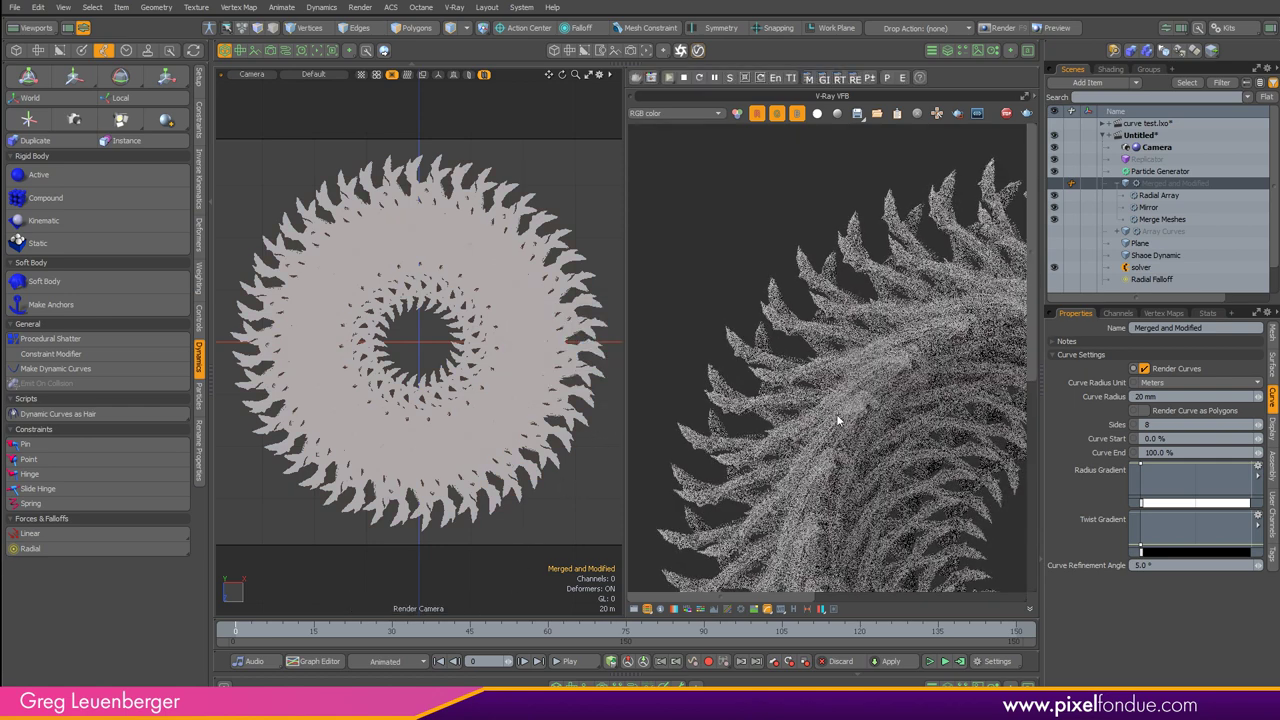
{"action": "scroll", "coordinate": [837, 420], "scroll_direction": "down", "scroll_amount": 2}
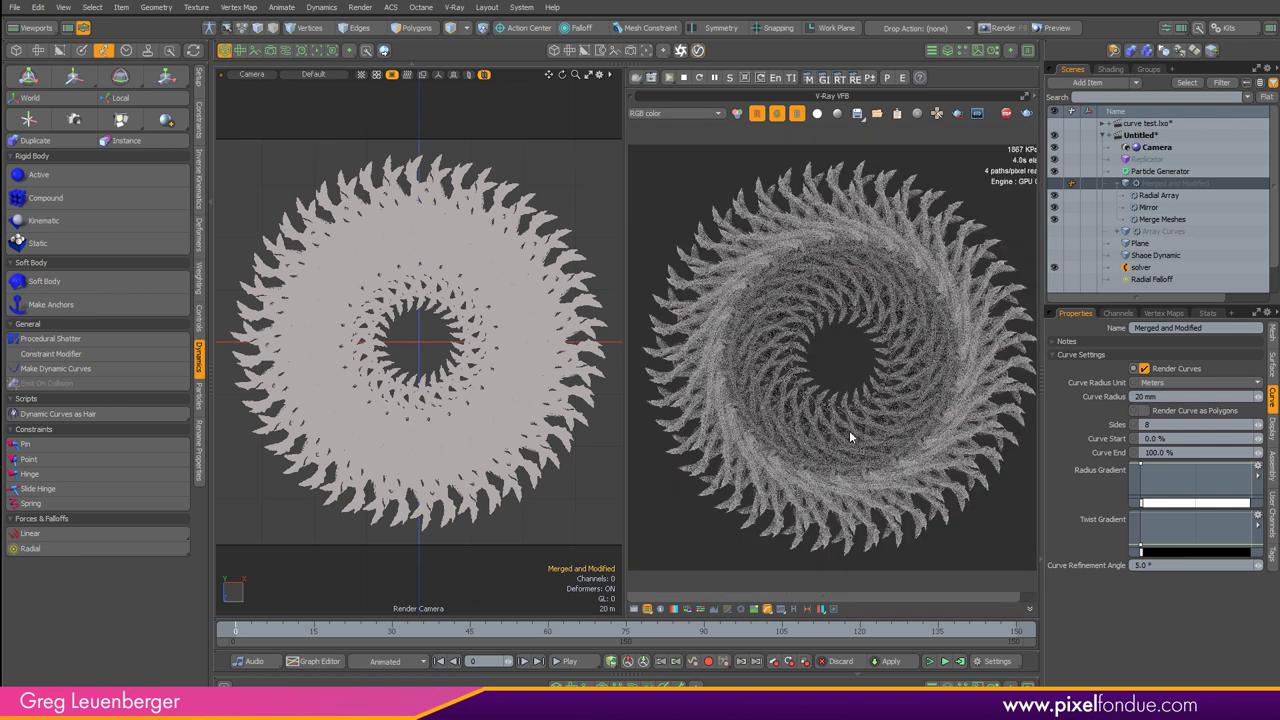
{"action": "scroll", "coordinate": [804, 380], "scroll_direction": "up", "scroll_amount": 4}
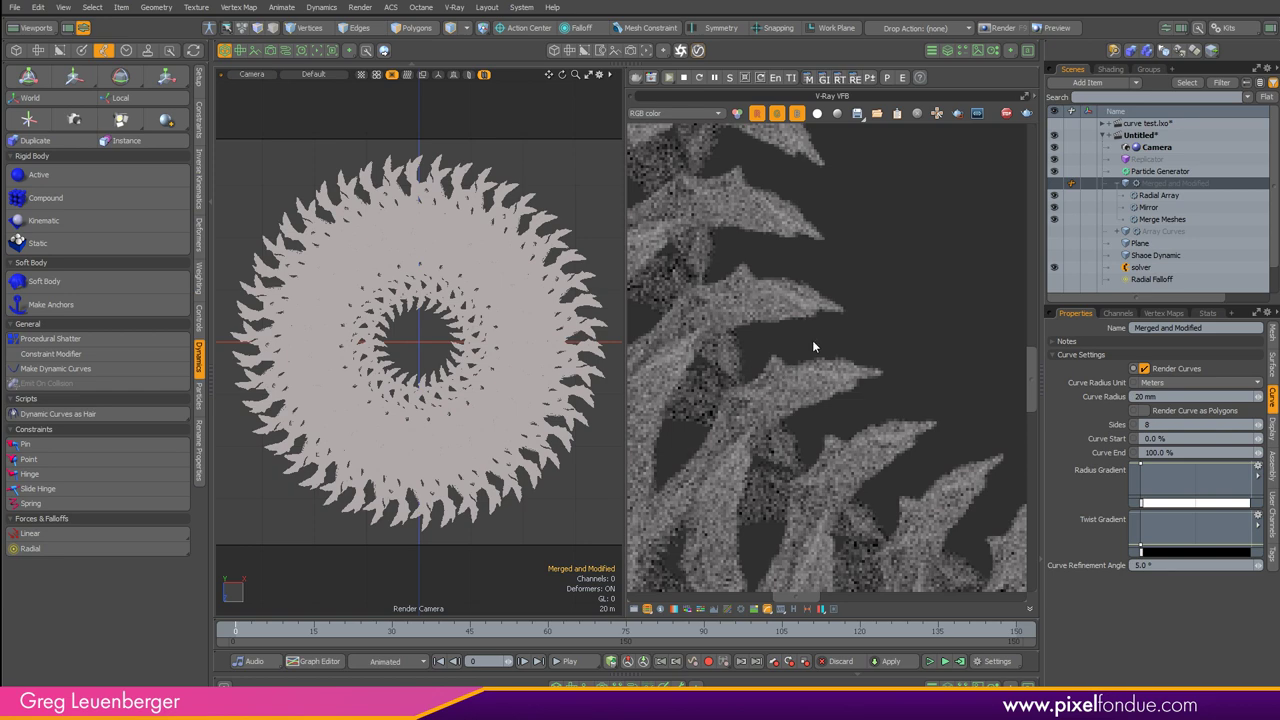
{"action": "scroll", "coordinate": [812, 345], "scroll_direction": "down", "scroll_amount": 3}
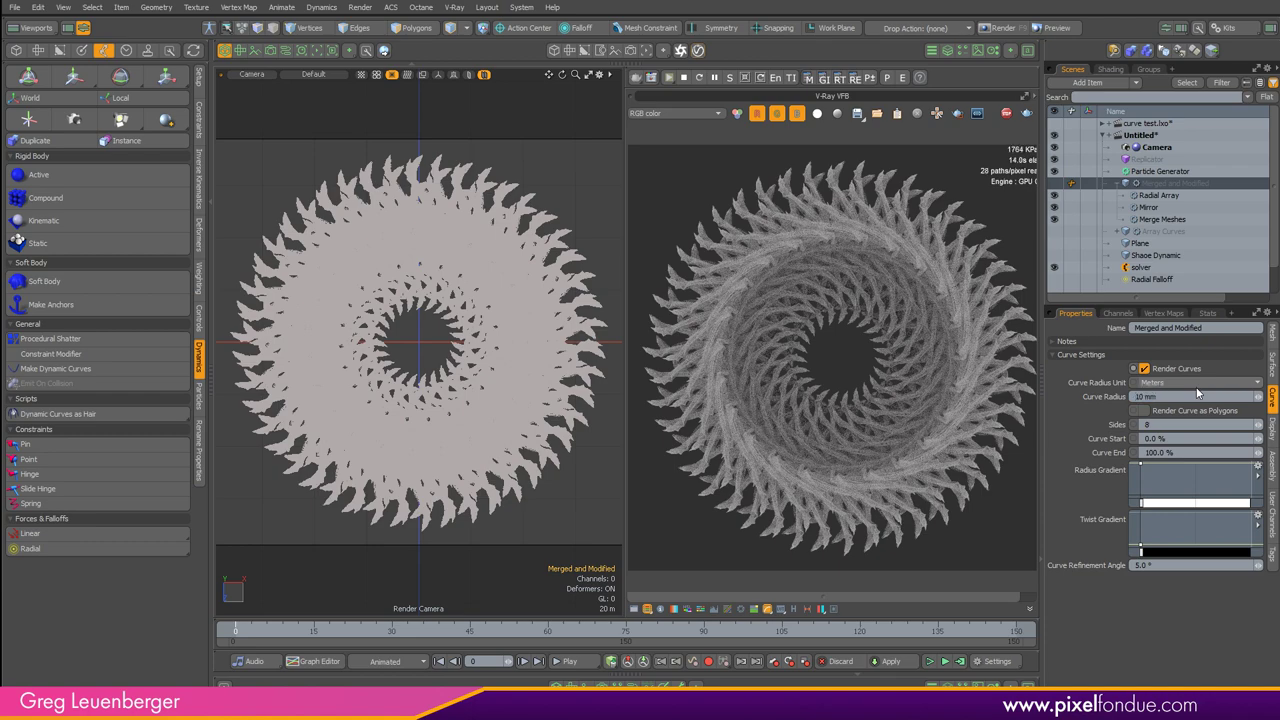
Step: Set the Curve Radius to 5 mm and inspect the thinner curves in the render
{"action": "left_click", "coordinate": [1186, 396]}
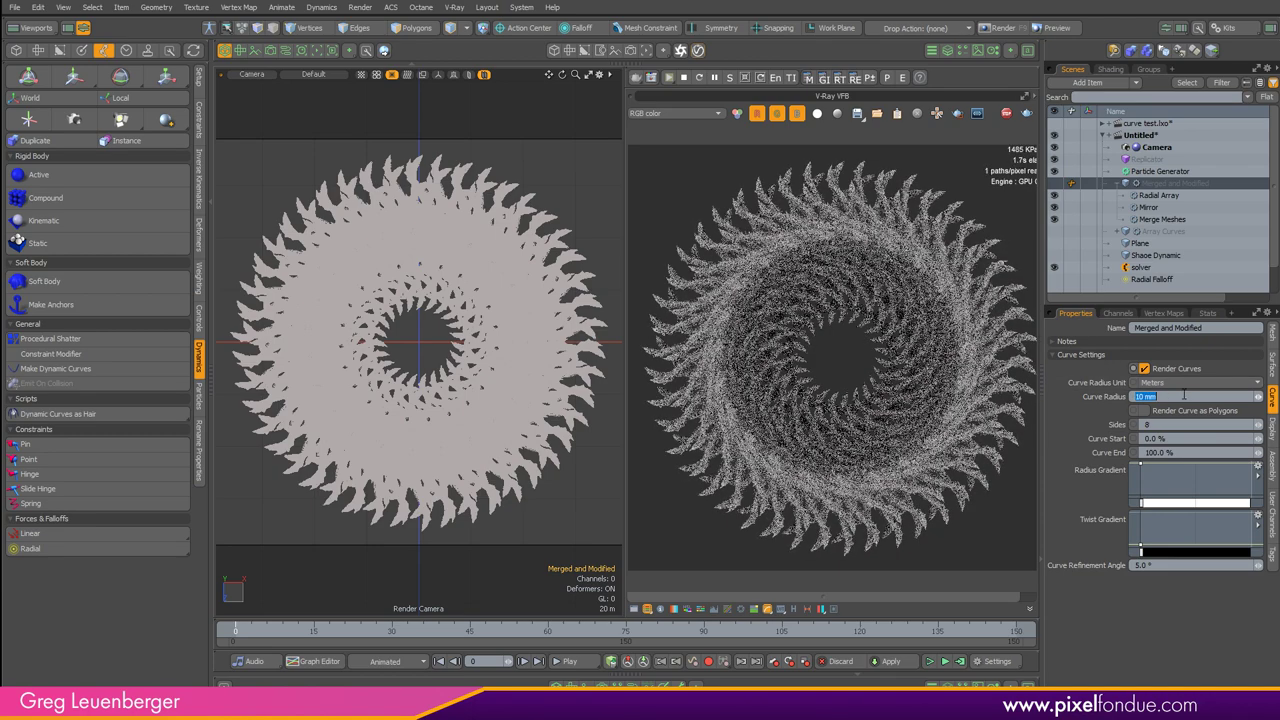
{"action": "type", "text": "."}
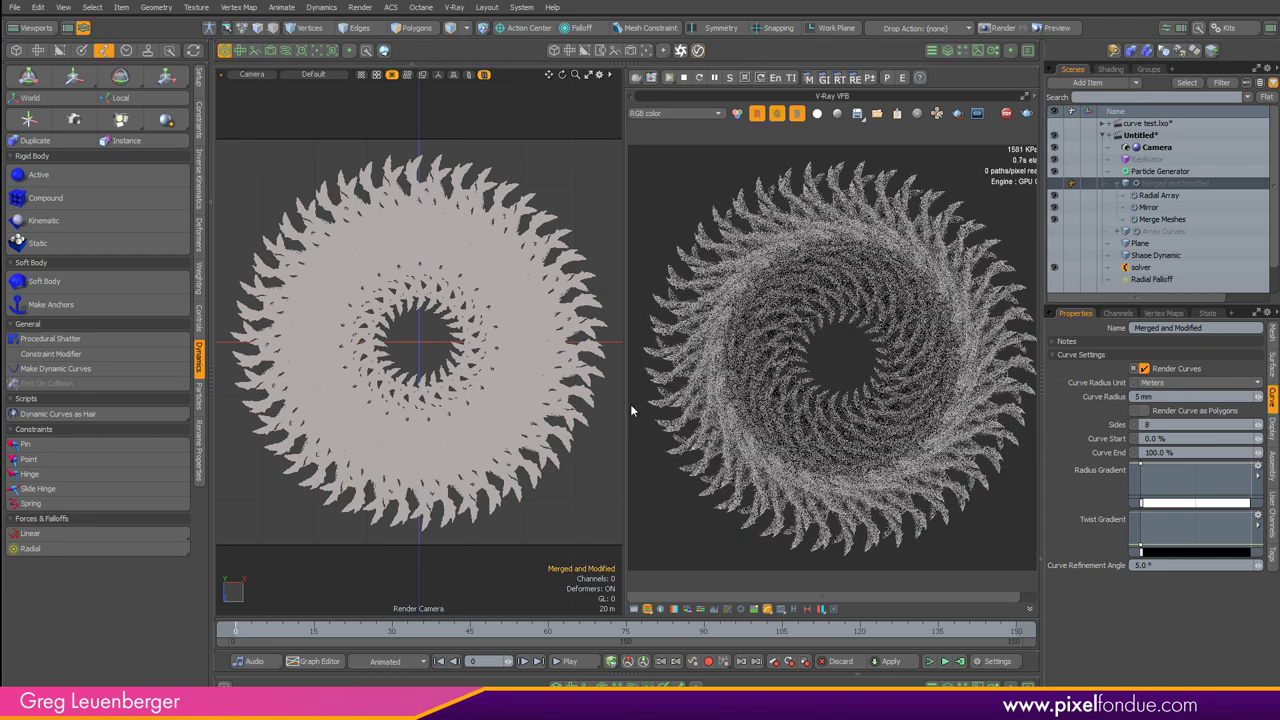
{"action": "scroll", "coordinate": [789, 406], "scroll_direction": "up", "scroll_amount": 8}
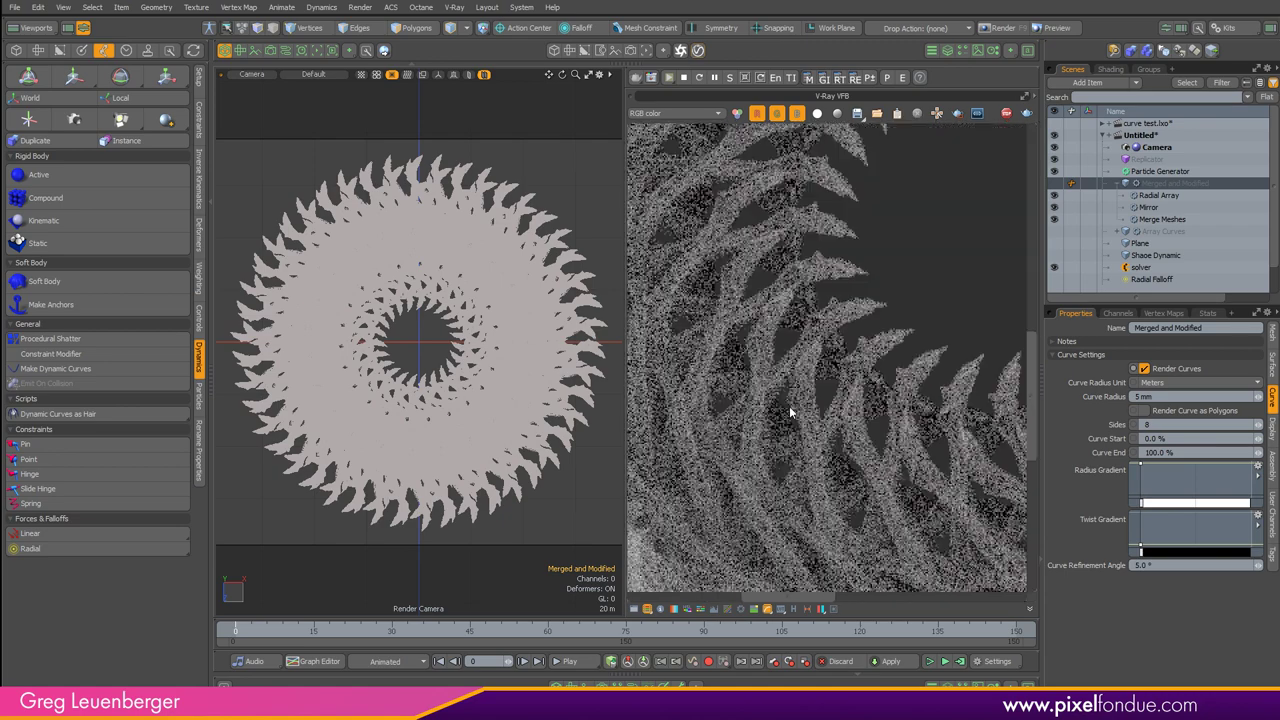
{"action": "scroll", "coordinate": [788, 408], "scroll_direction": "down", "scroll_amount": 3}
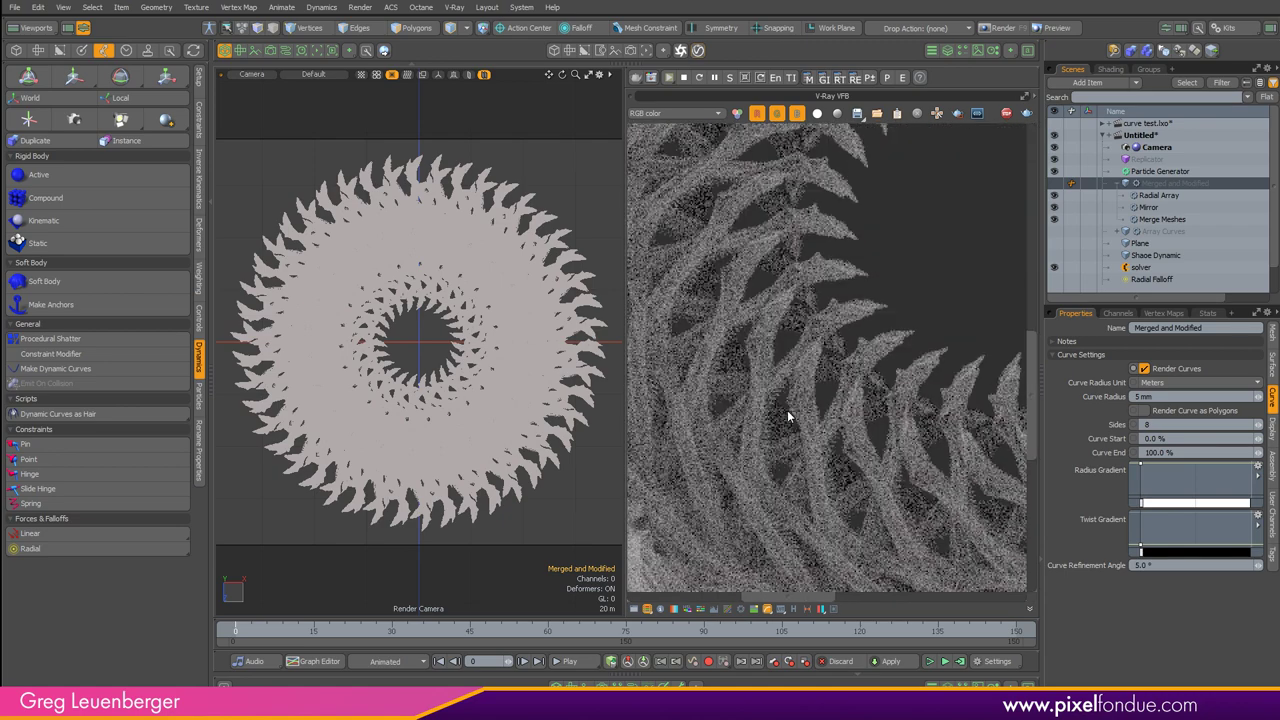
{"action": "scroll", "coordinate": [787, 410], "scroll_direction": "down", "scroll_amount": 5}
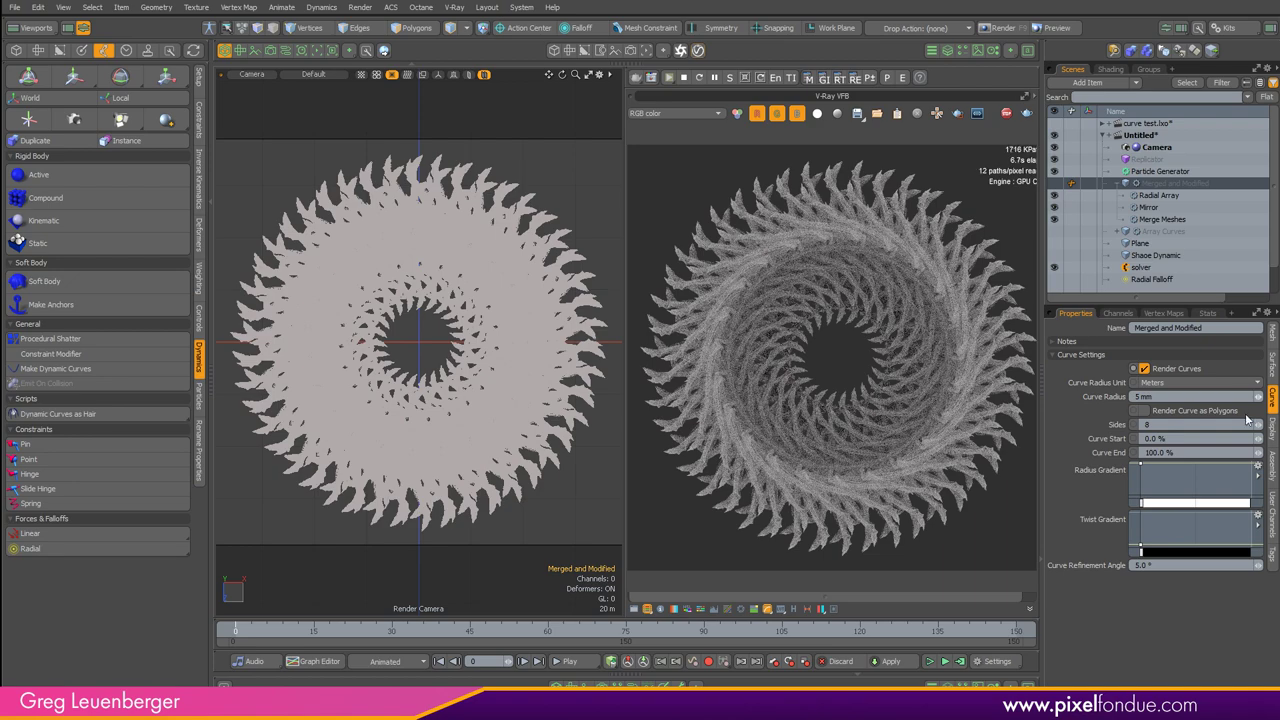
Step: Shape the Radius Gradient with four keys so the curves keep full radius along the middle and taper at both ends
{"action": "mouse_move", "coordinate": [1243, 466]}
{"action": "left_mouse_down"}
{"action": "mouse_move", "coordinate": [1202, 466]}
{"action": "mouse_move", "coordinate": [1256, 469]}
{"action": "left_mouse_up"}
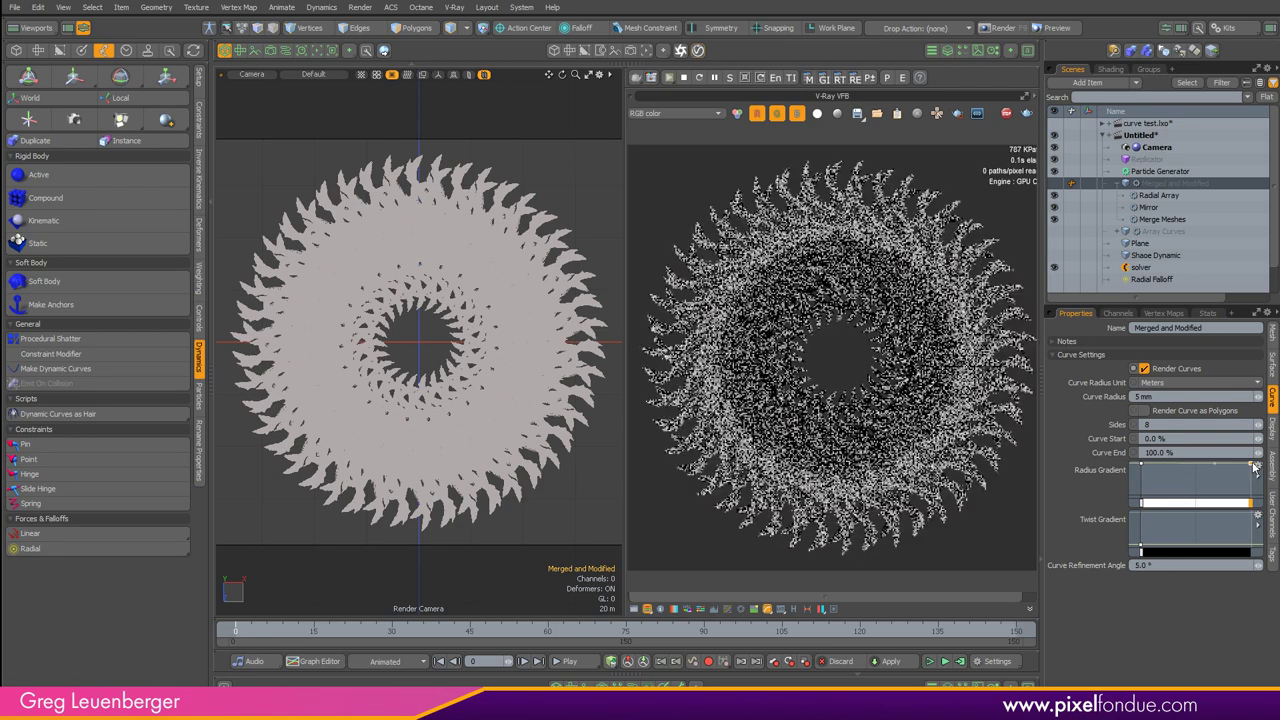
{"action": "middle_click", "coordinate": [1162, 462]}
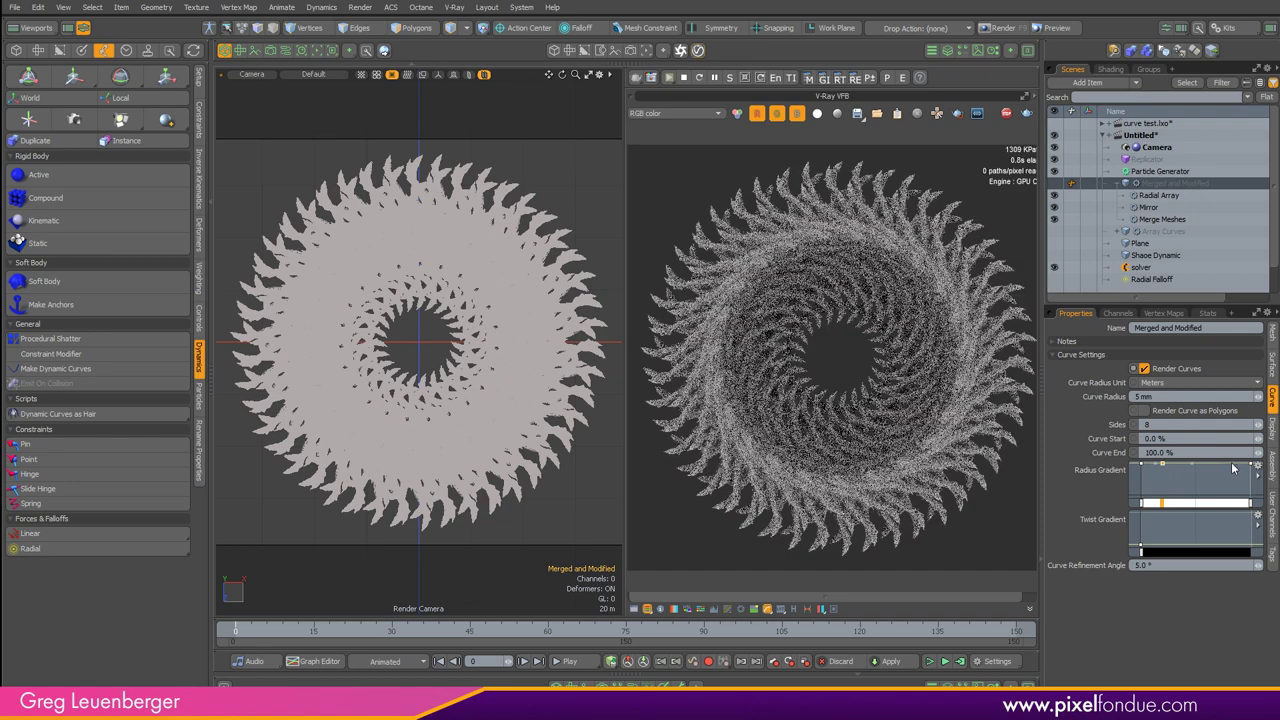
{"action": "middle_click", "coordinate": [1231, 463]}
{"action": "left_click", "coordinate": [1141, 467]}
{"action": "left_click_drag", "start_coordinate": [1140, 498], "coordinate": [1142, 502]}
{"action": "left_click_drag", "start_coordinate": [1251, 465], "coordinate": [1252, 501]}
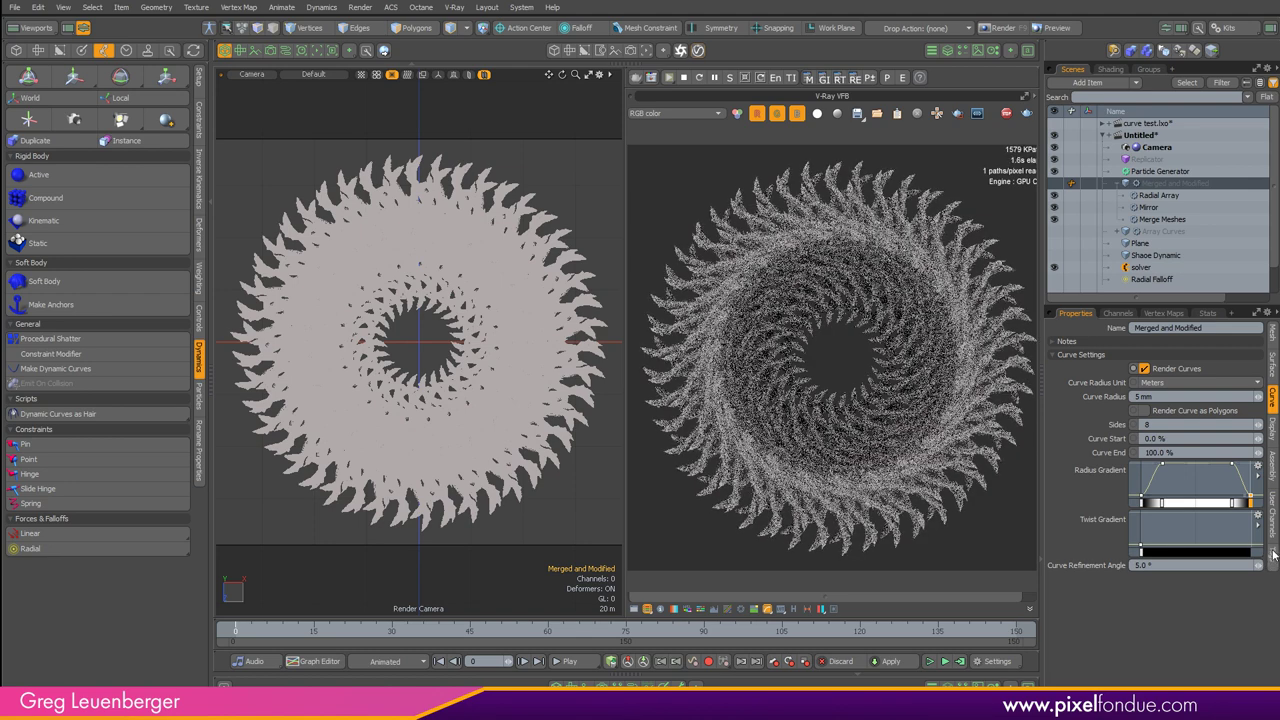
Step: Stop the V-Ray render and swap the visible geometry from the Replicator to the Merged and Modified mesh
{"action": "left_click", "coordinate": [1053, 161]}
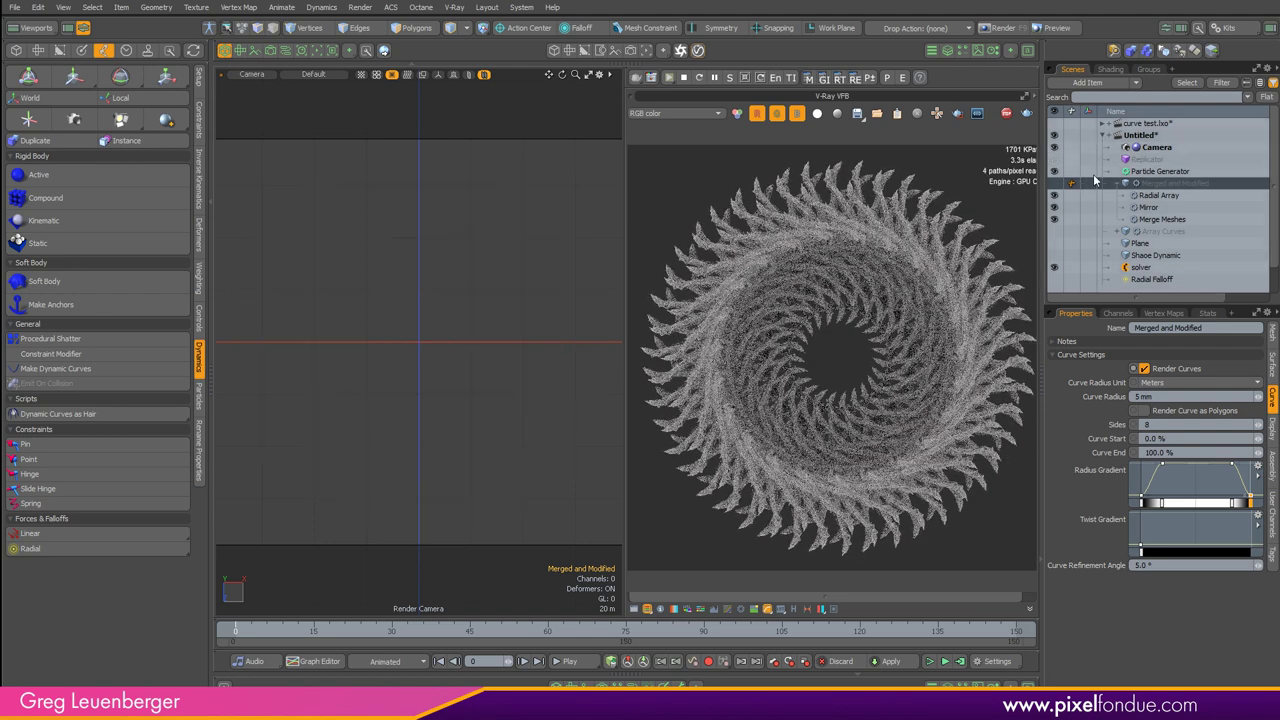
{"action": "left_click", "coordinate": [686, 183]}
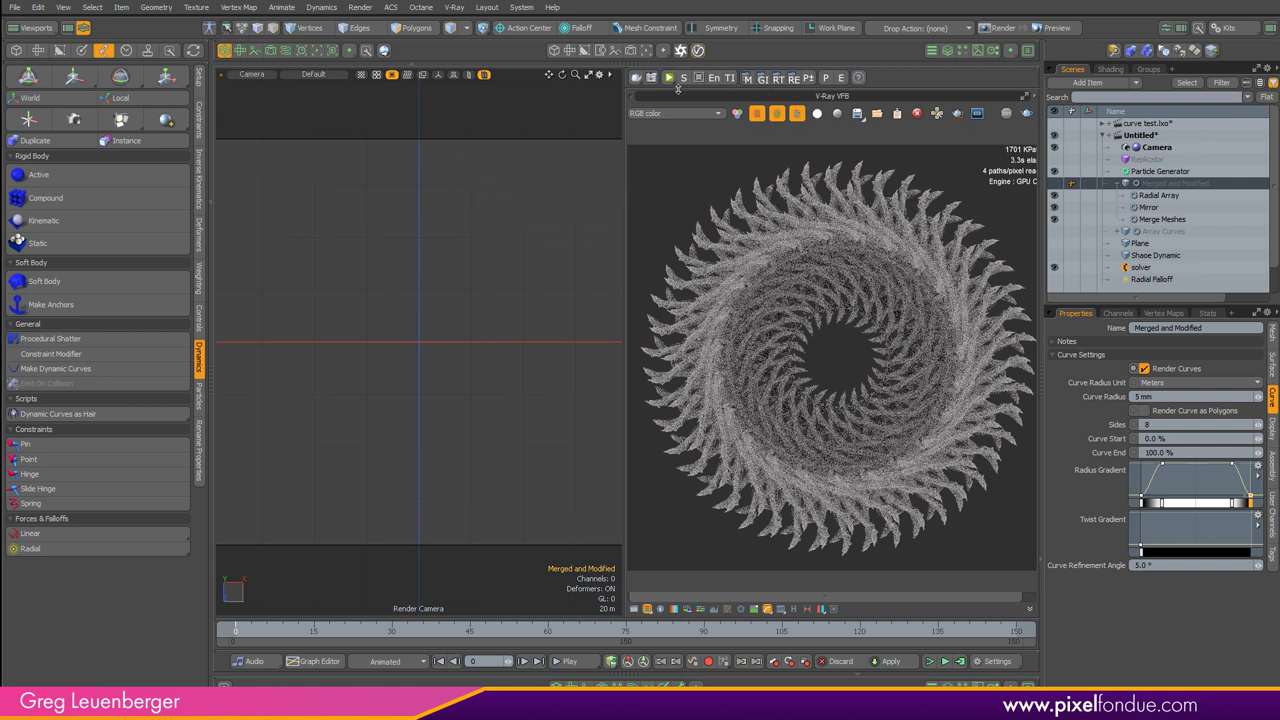
{"action": "left_click", "coordinate": [1053, 184]}
Step: Reframe the Camera on the Merged and Modified mesh at a slight tilt and restart the V-Ray render
{"action": "scroll", "coordinate": [486, 338], "scroll_direction": "up", "scroll_amount": 5}
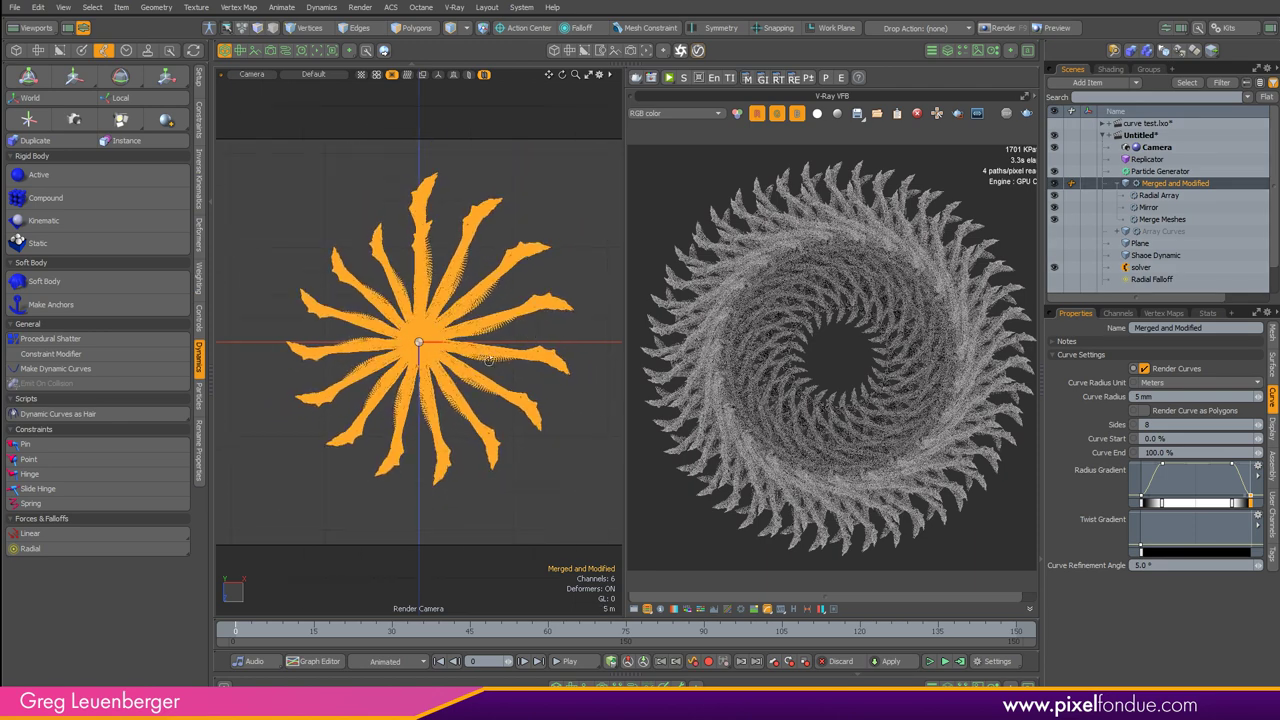
{"action": "left_click_drag", "start_coordinate": [489, 361], "coordinate": [462, 348], "text": "alt"}
{"action": "left_click", "coordinate": [669, 78]}
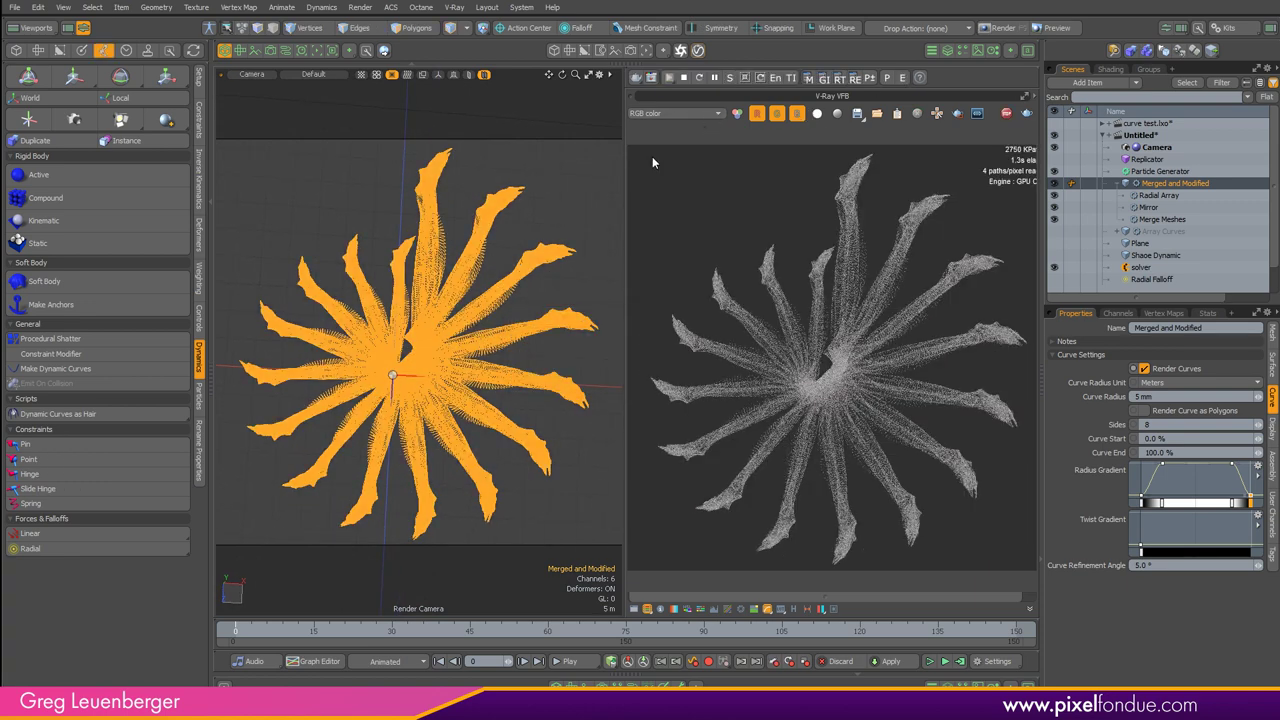
Step: Set the Curve Radius to 7.5 mm and frame the Camera on a closer, tilted view of the radiating curves
{"action": "left_click_drag", "start_coordinate": [420, 271], "coordinate": [564, 256], "text": "ctrl+alt"}
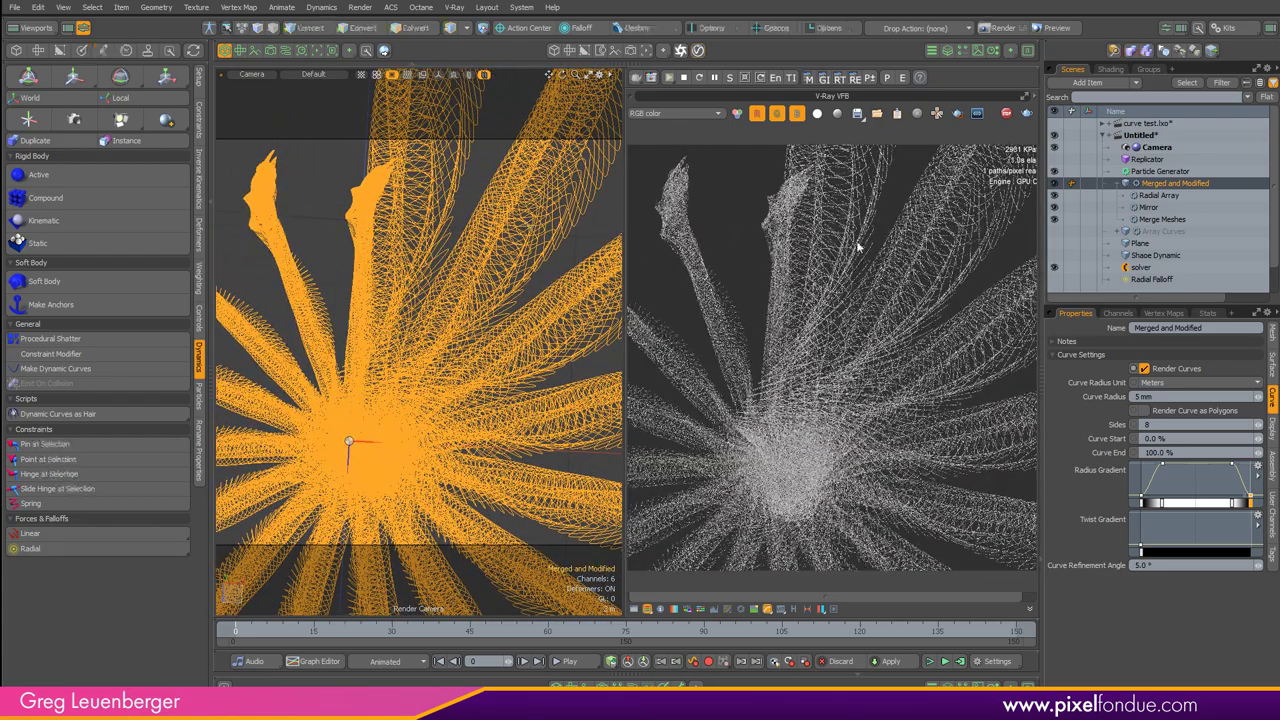
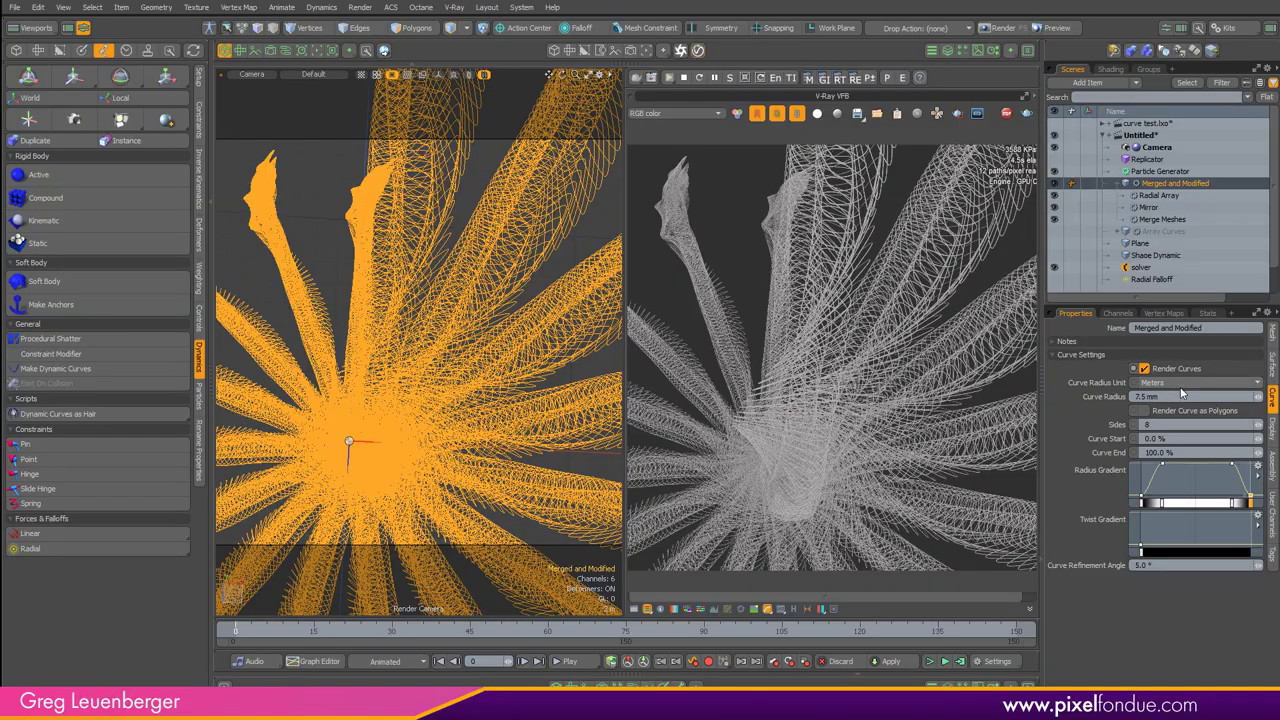
{"action": "left_click_drag", "start_coordinate": [478, 372], "coordinate": [519, 417], "text": "alt"}
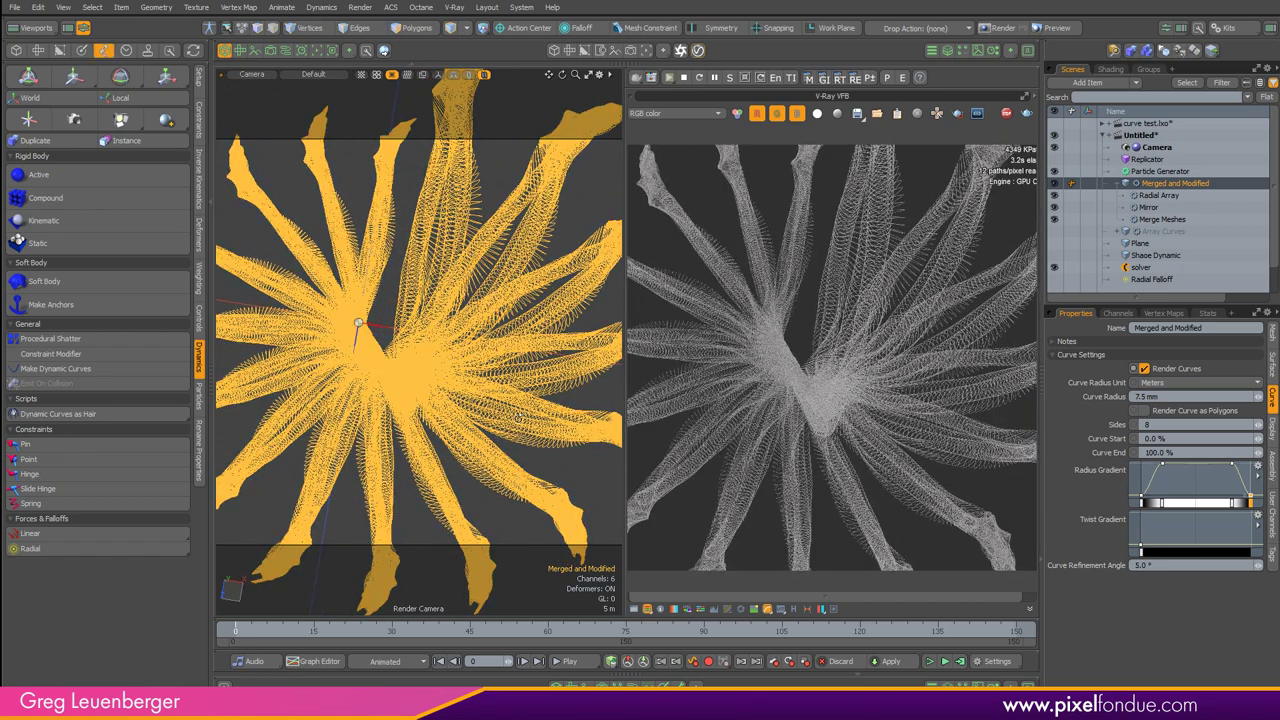
Step: Turn off Visible to Camera for the Environment
{"action": "left_click", "coordinate": [1123, 70]}
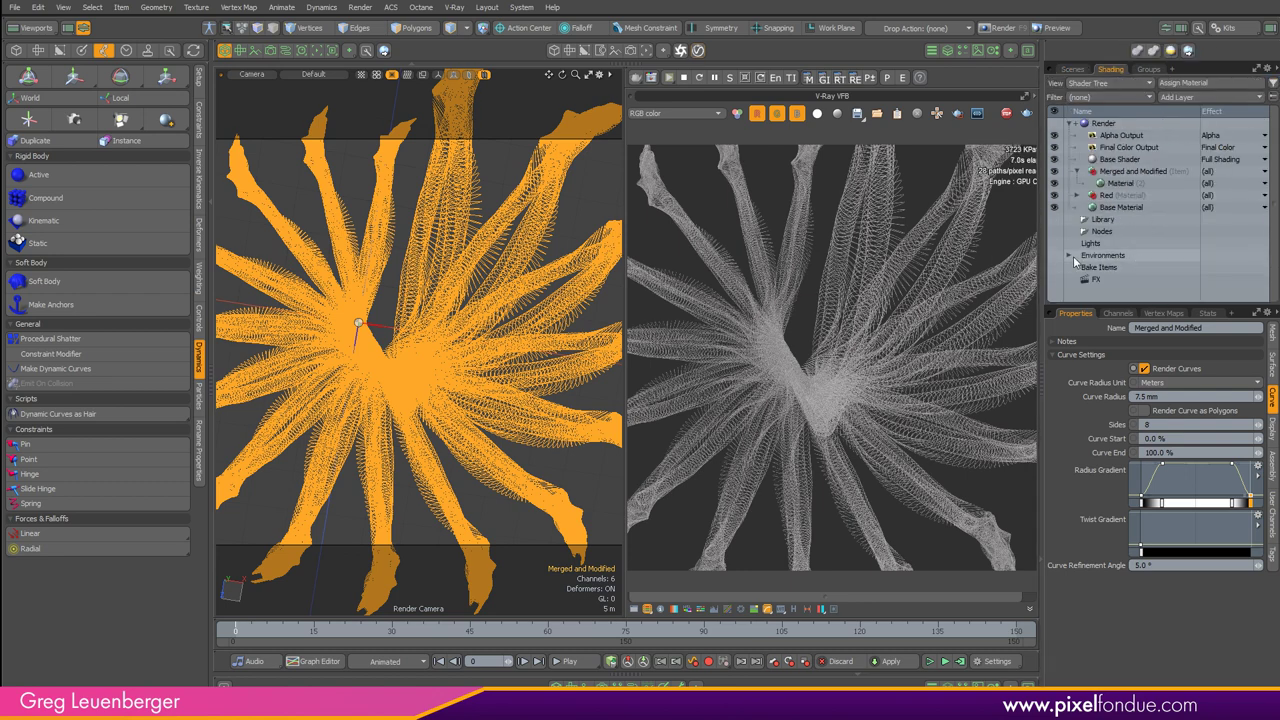
{"action": "left_click", "coordinate": [1069, 257]}
{"action": "left_click", "coordinate": [1106, 269]}
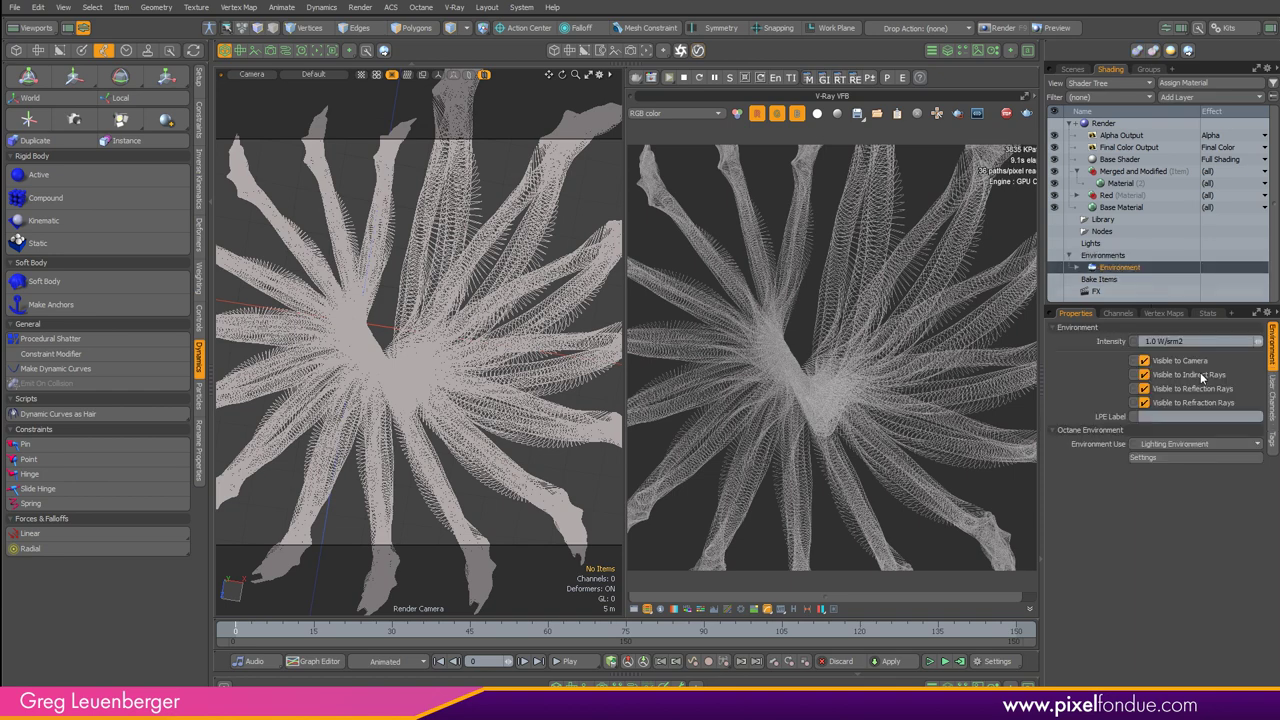
{"action": "left_click", "coordinate": [1144, 360]}
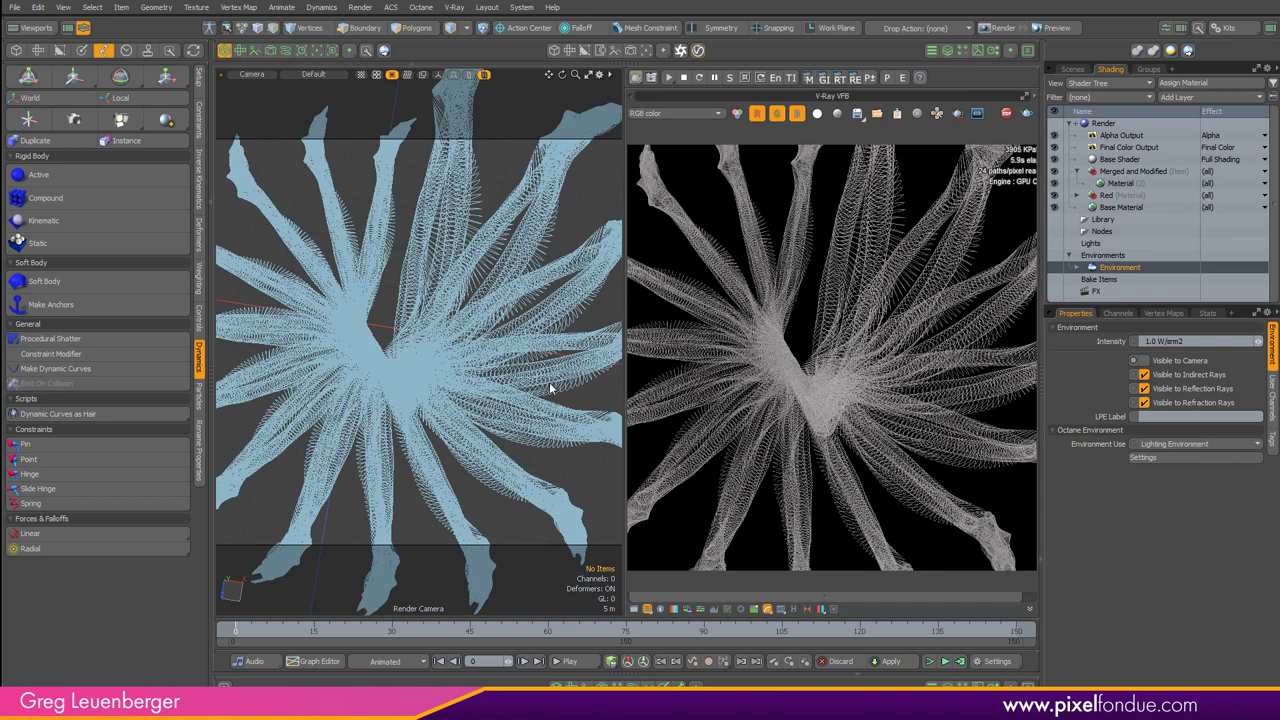
Step: Switch the shaded viewport to the Right view and select the Camera above the mesh, with no transform tool active
{"action": "key", "text": "KP_3"}
{"action": "scroll", "coordinate": [479, 374], "scroll_direction": "down", "scroll_amount": 2}
{"action": "left_click_drag", "start_coordinate": [479, 374], "coordinate": [400, 374], "text": "ctrl+alt"}
{"action": "left_click_drag", "start_coordinate": [430, 285], "coordinate": [500, 287], "text": "ctrl+alt"}
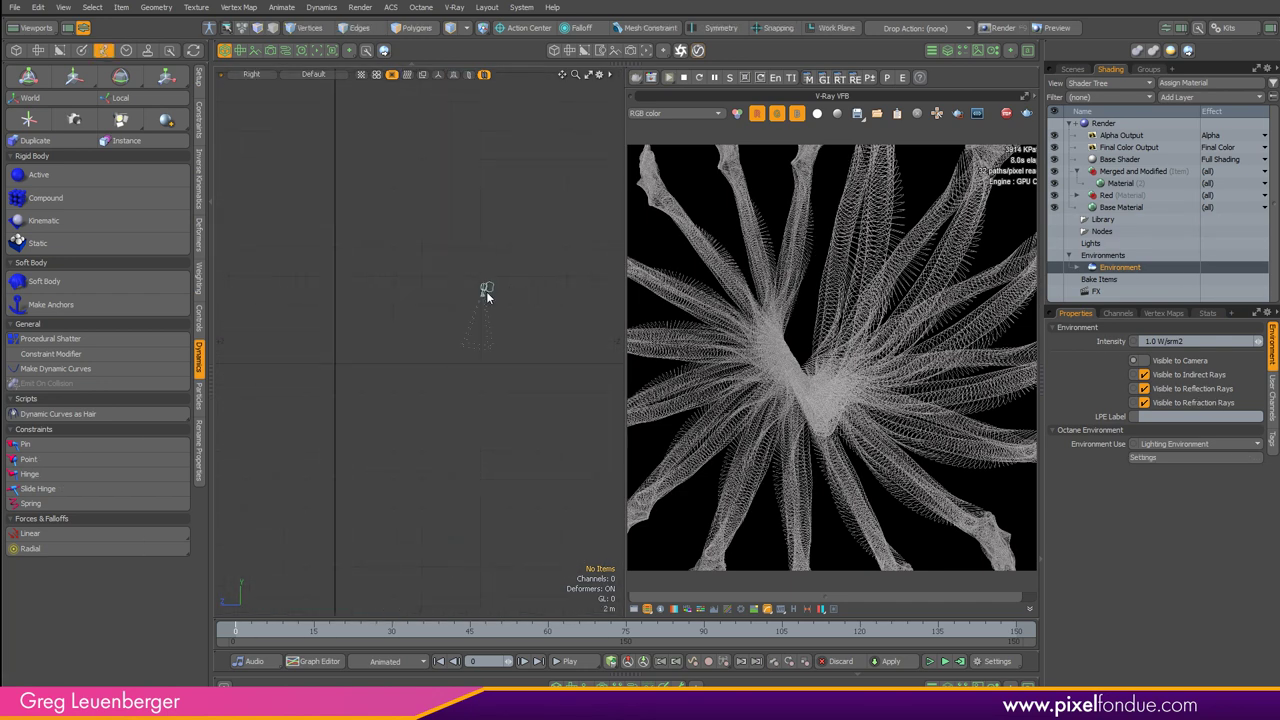
{"action": "left_click", "coordinate": [485, 291]}
{"action": "scroll", "coordinate": [454, 293], "scroll_direction": "down", "scroll_amount": 3}
{"action": "key", "text": "e"}
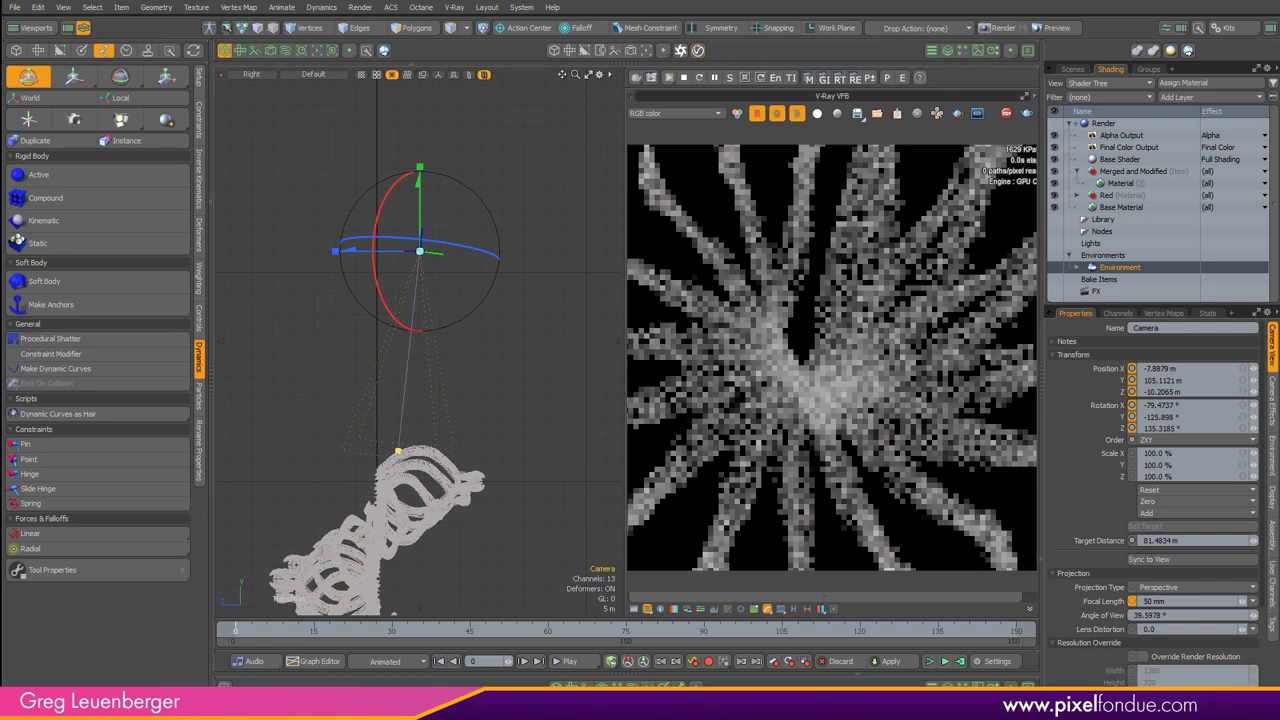
{"action": "key", "text": "q"}
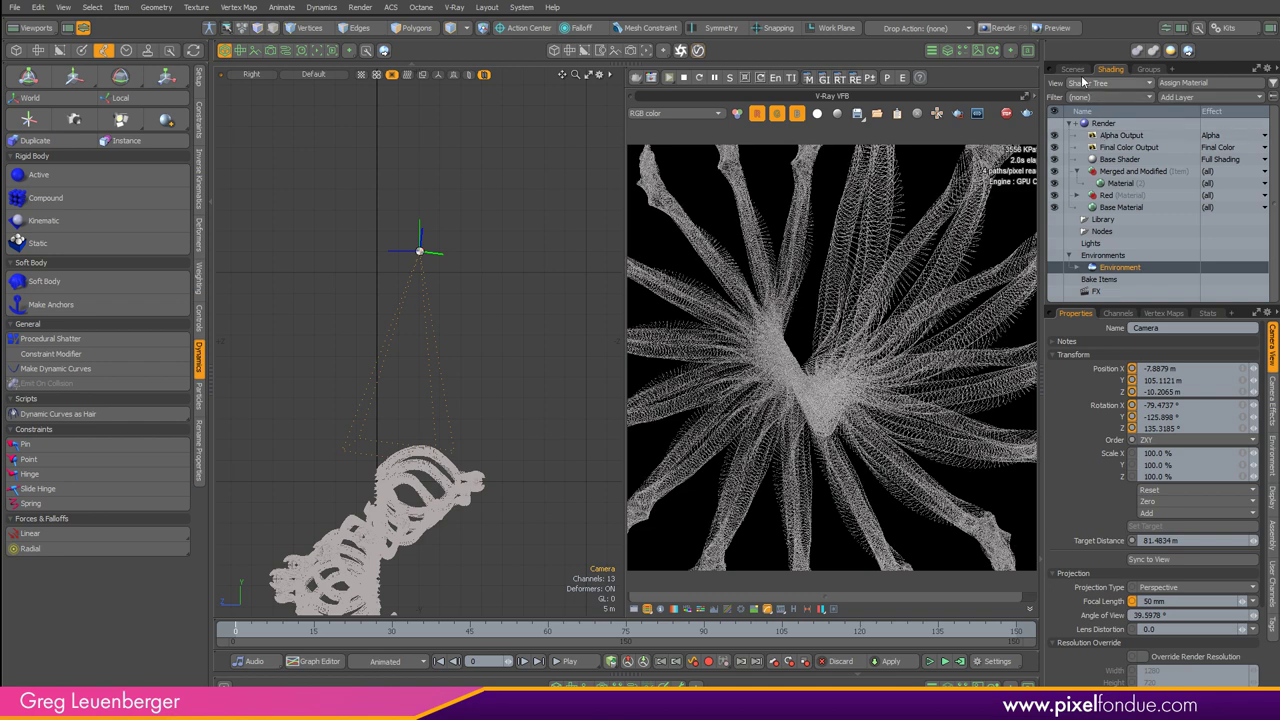
Step: Enable Depth of Field for the Camera, trying an F-Stop of 16 before setting it to 0.1
{"action": "left_click", "coordinate": [1272, 415]}
{"action": "left_click", "coordinate": [1145, 341]}
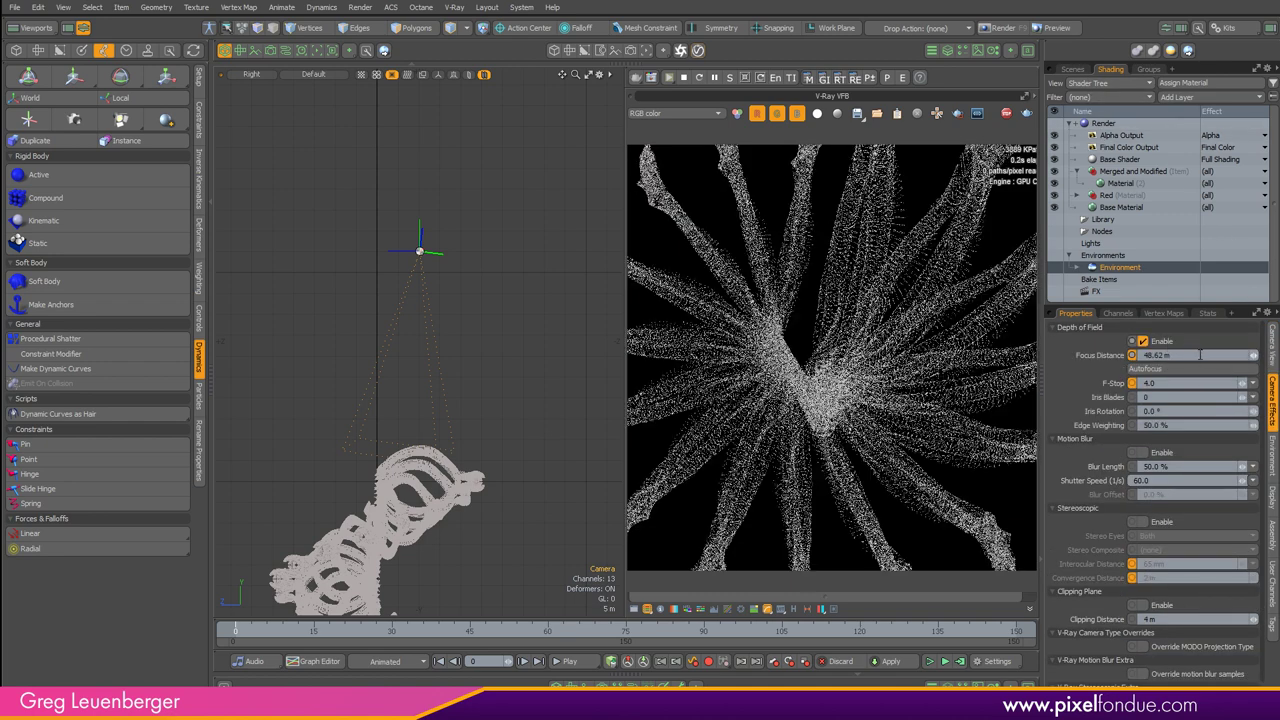
{"action": "left_click", "coordinate": [1201, 378]}
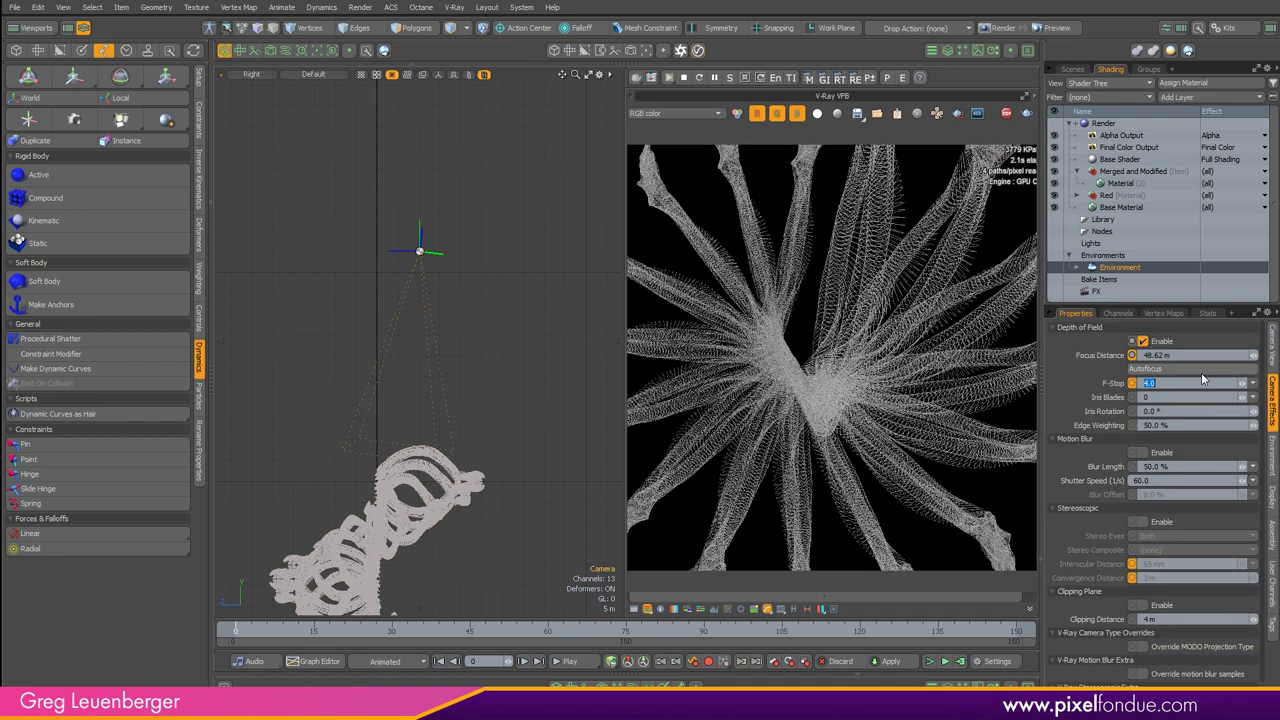
{"action": "type", "text": "16"}
{"action": "key", "text": "Return"}
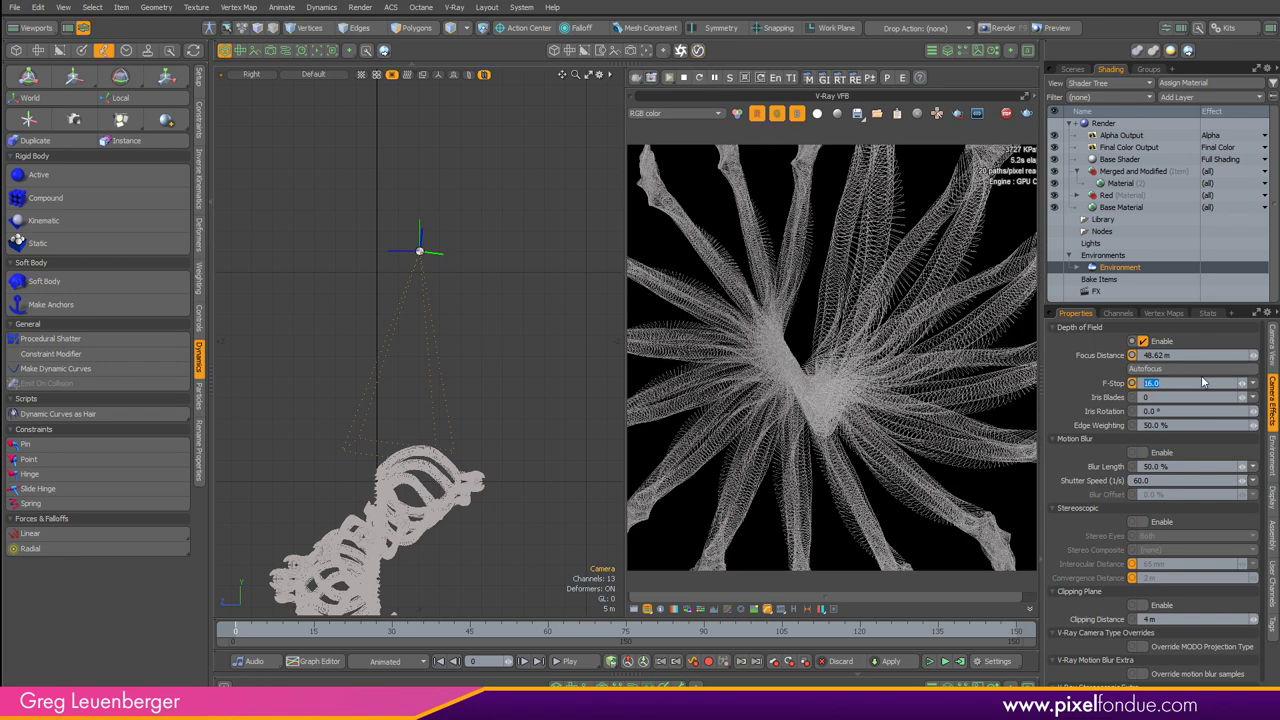
{"action": "type", "text": "0.1"}
{"action": "key", "text": "Return"}
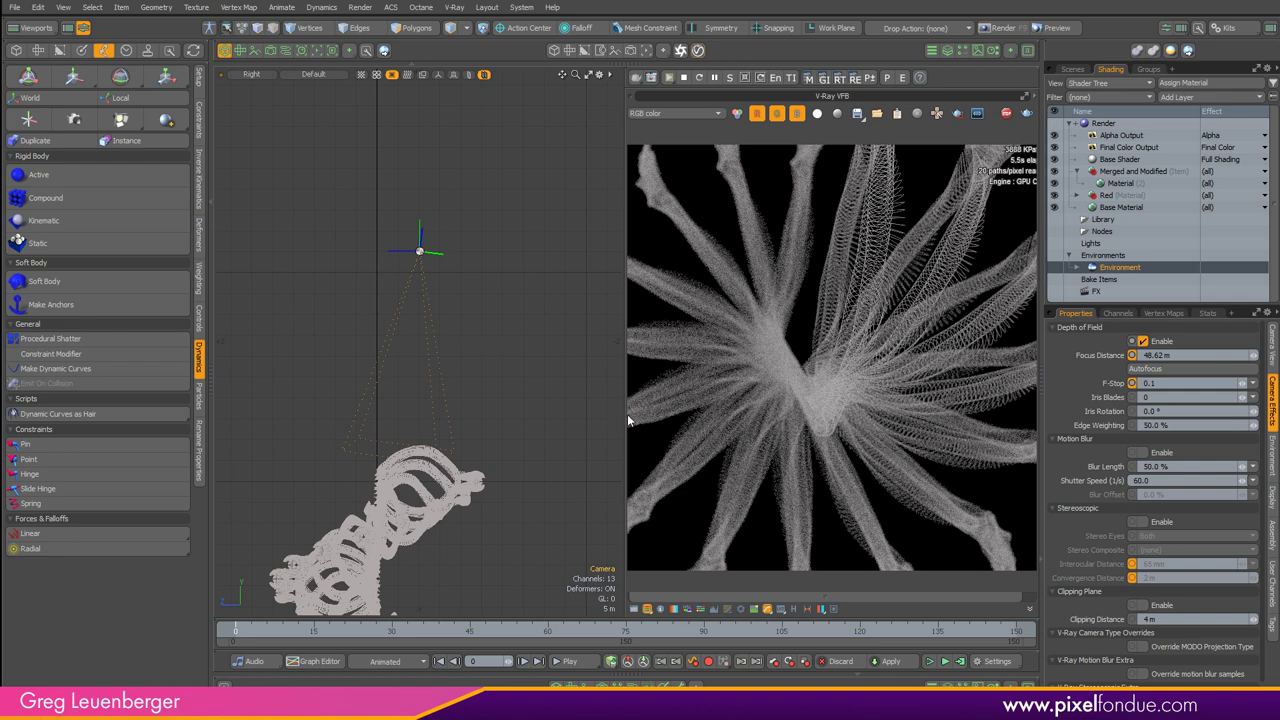
Step: Widen the V-Ray render view, look through the Camera and orbit it slightly around the radiating curves
{"action": "left_click_drag", "start_coordinate": [627, 414], "coordinate": [312, 428]}
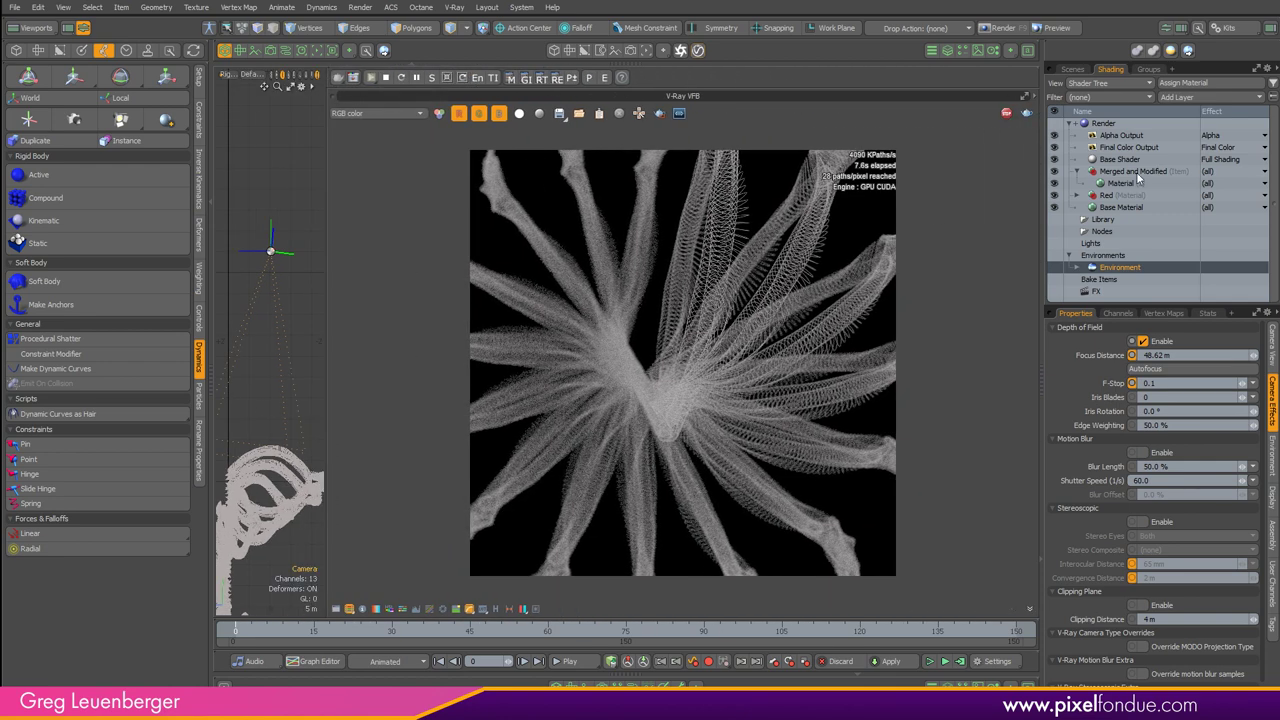
{"action": "key", "text": "ctrl+space"}
{"action": "left_click", "coordinate": [238, 314]}
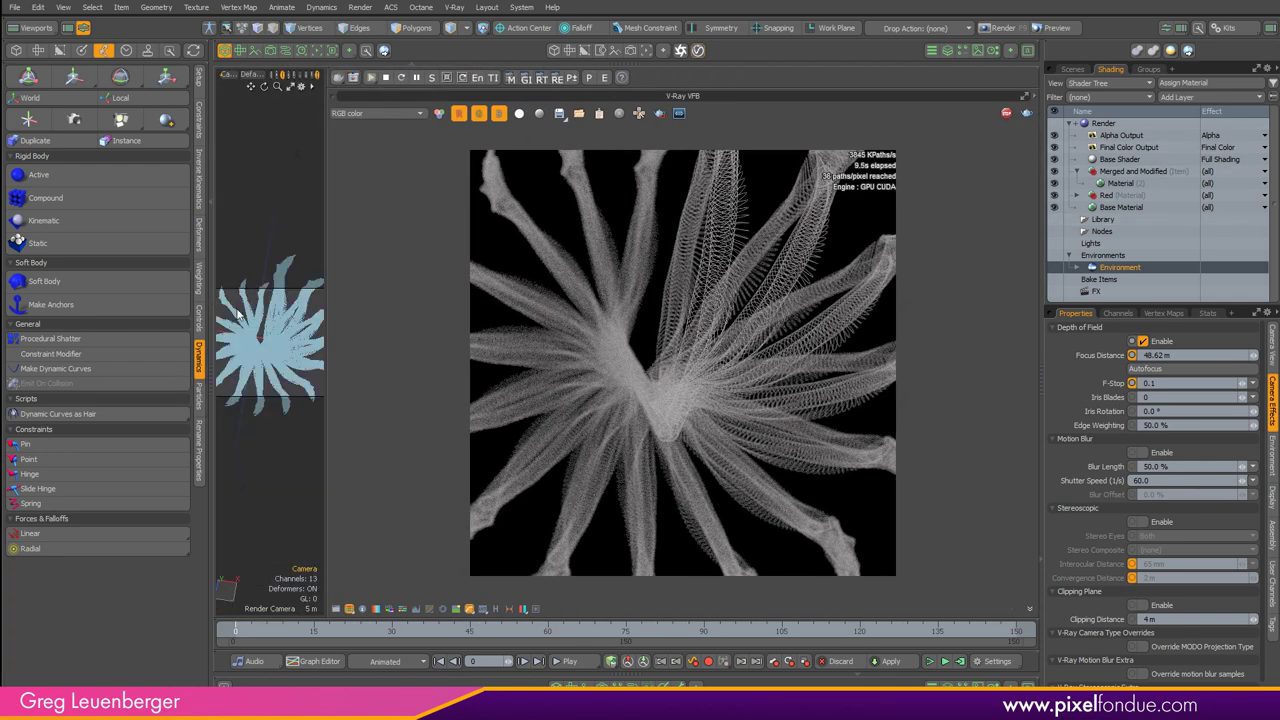
{"action": "mouse_move", "coordinate": [282, 327]}
{"action": "left_mouse_down", "text": "ctrl+alt"}
{"action": "mouse_move", "coordinate": [301, 328]}
{"action": "mouse_move", "coordinate": [291, 342]}
{"action": "left_mouse_up", "text": "ctrl+alt"}
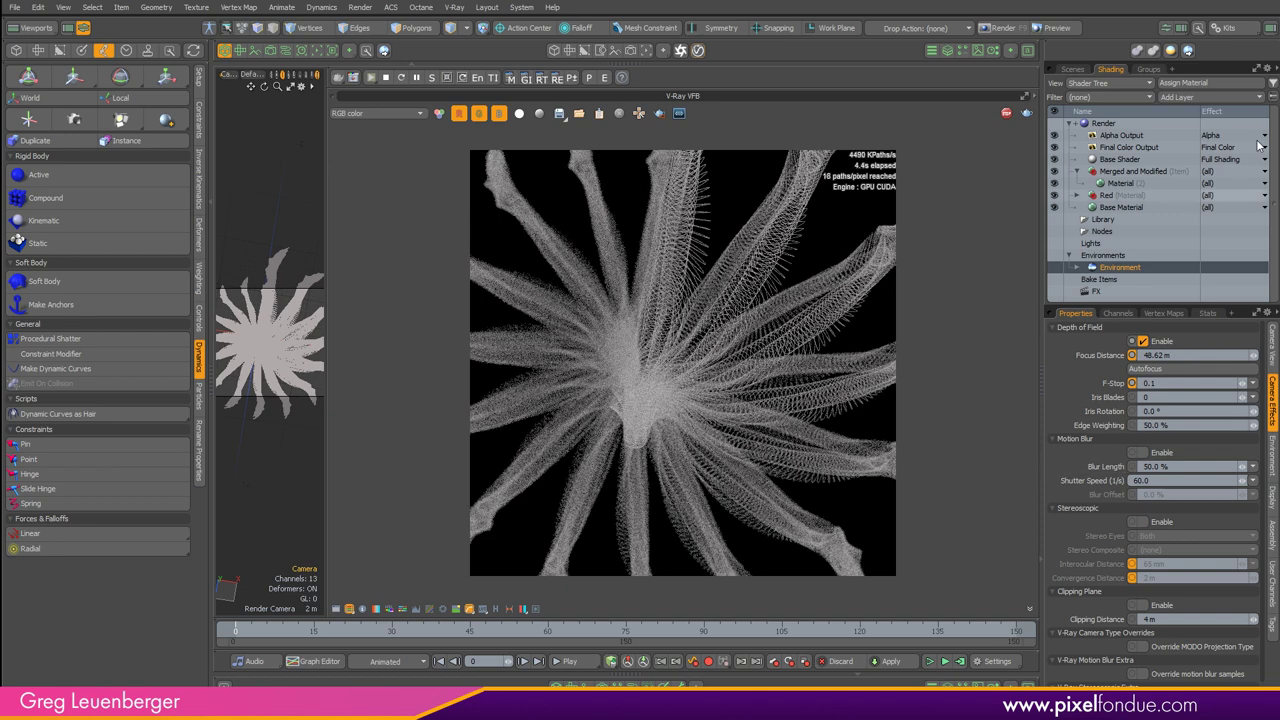
Step: Set the render frame size to 3860 by 3860 pixels and center the V-Ray render on the core of the curves
{"action": "left_click", "coordinate": [1118, 125]}
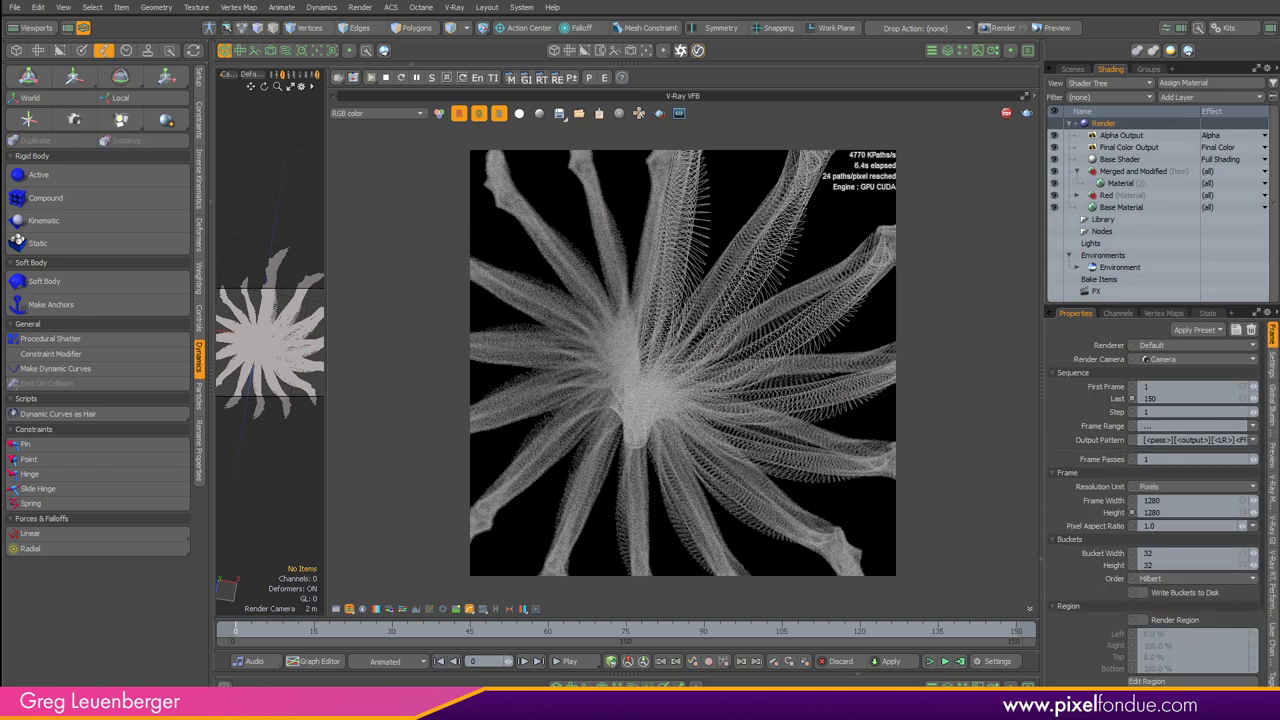
{"action": "left_click", "coordinate": [1185, 502]}
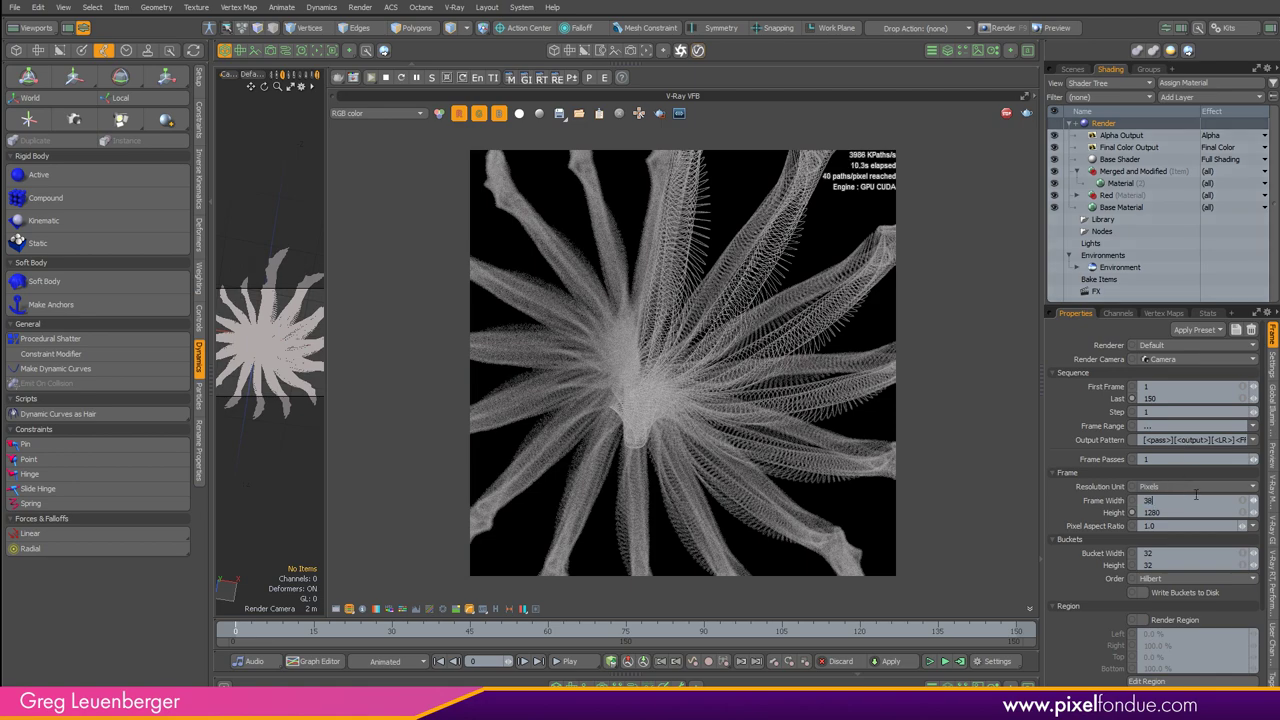
{"action": "type", "text": "3860"}
{"action": "key", "text": "Return"}
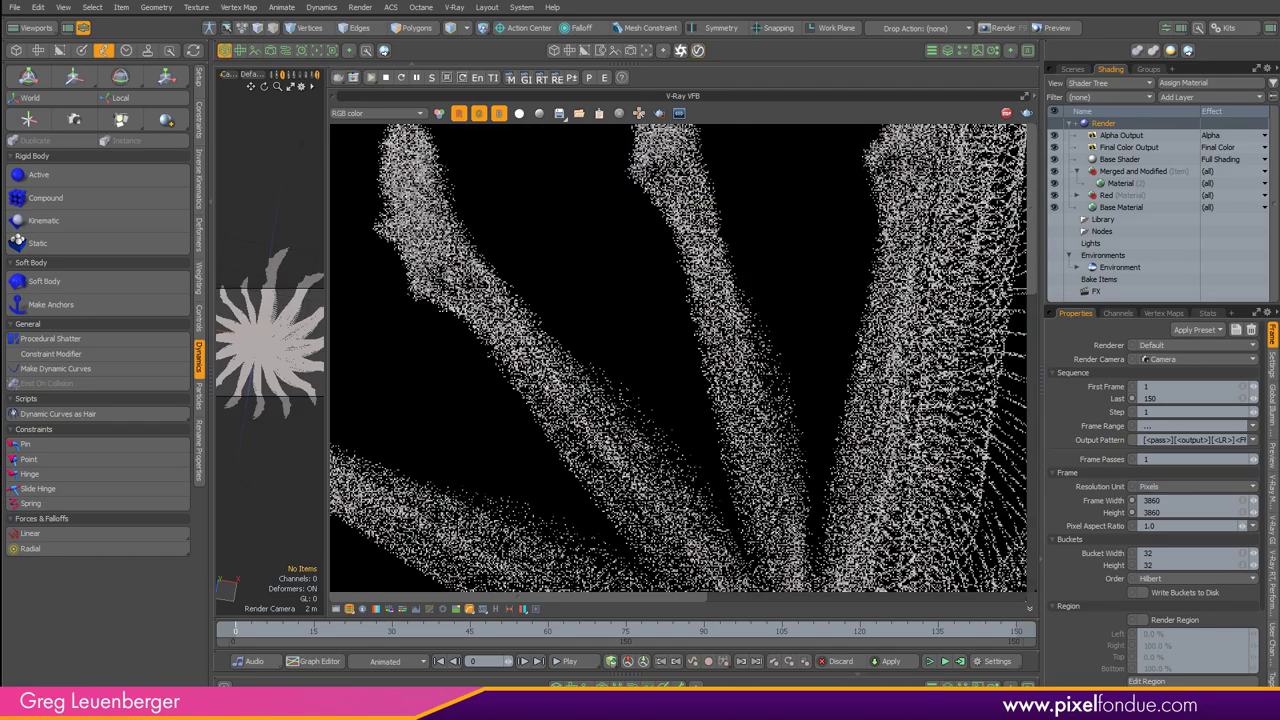
{"action": "middle_click_drag", "start_coordinate": [932, 508], "coordinate": [708, 202]}
{"action": "middle_click_drag", "start_coordinate": [850, 427], "coordinate": [865, 341]}
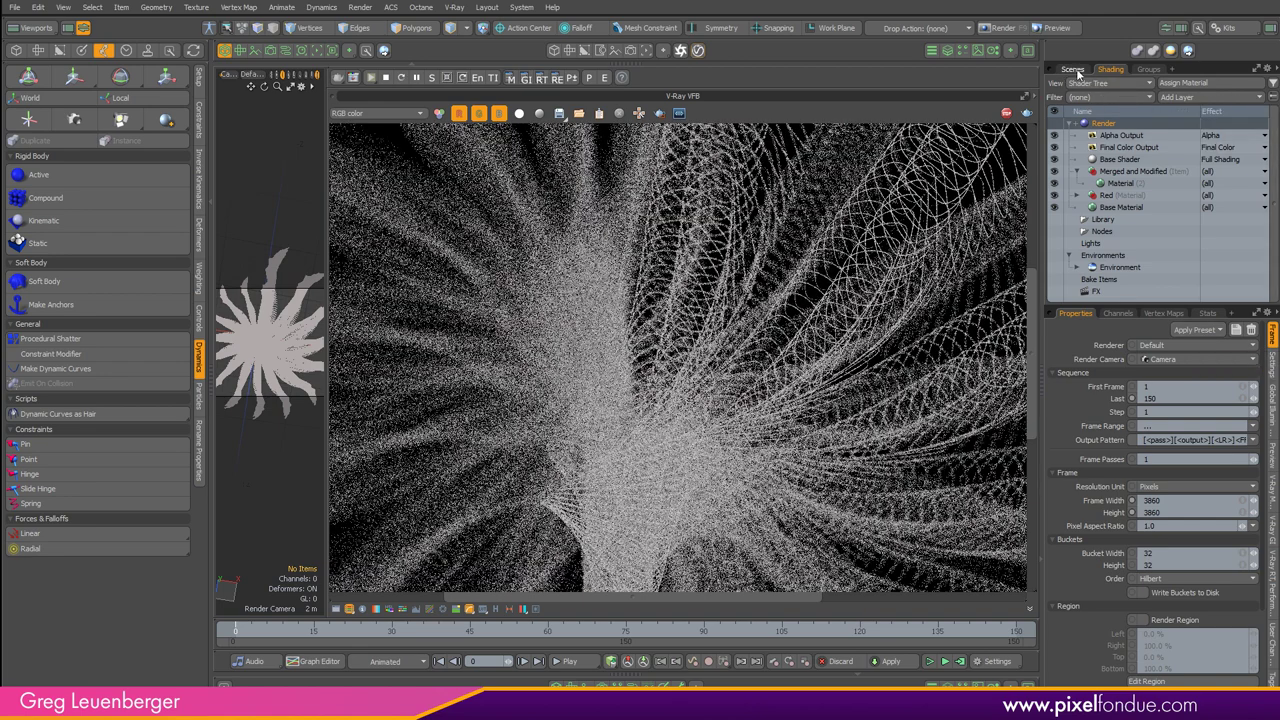
Step: Set the Curve Radius of Merged and Modified to 20 mm and move the upper Radius Gradient keys close together near the middle
{"action": "left_click", "coordinate": [1072, 69]}
{"action": "left_click", "coordinate": [1160, 184]}
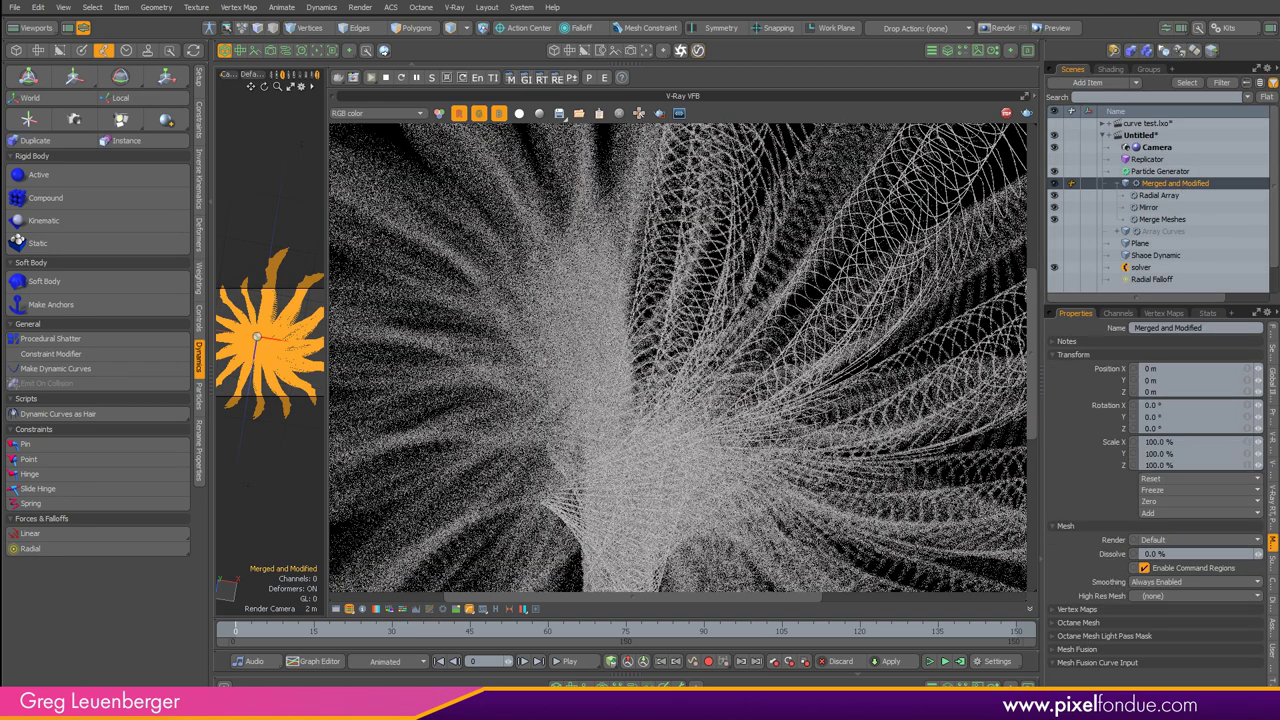
{"action": "left_click", "coordinate": [1178, 147]}
{"action": "left_click", "coordinate": [1162, 184]}
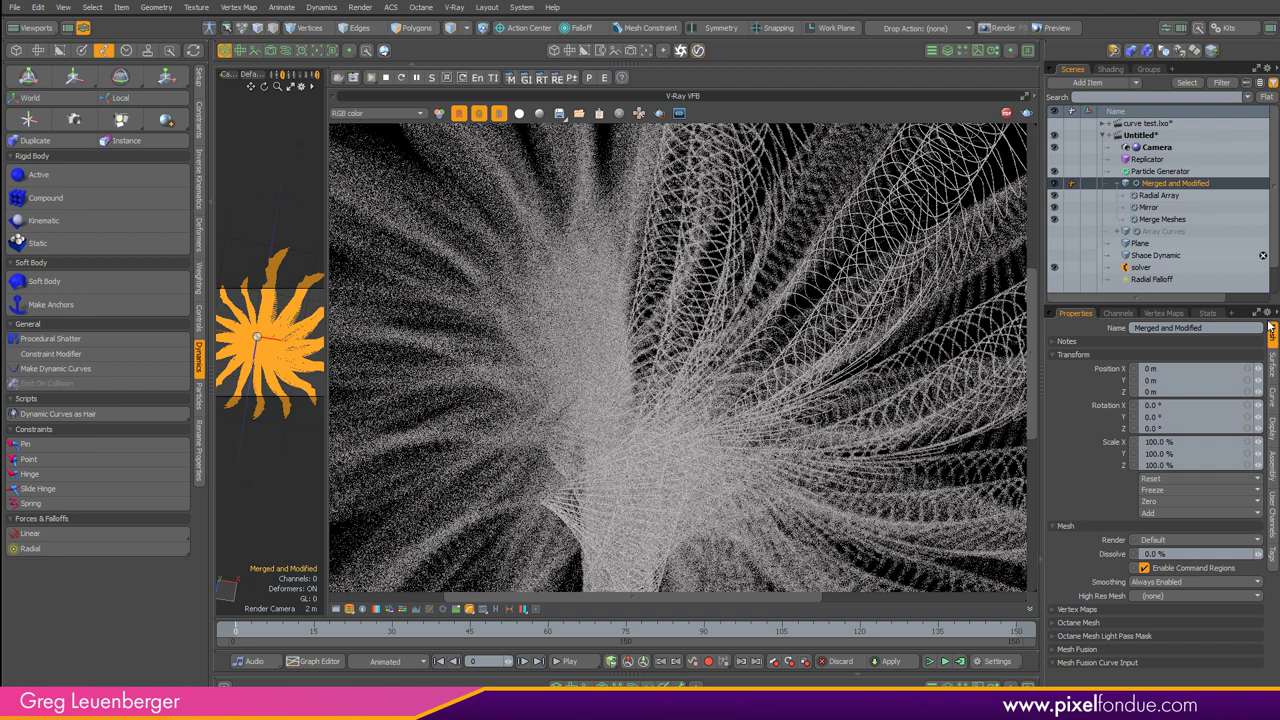
{"action": "left_click", "coordinate": [1273, 414]}
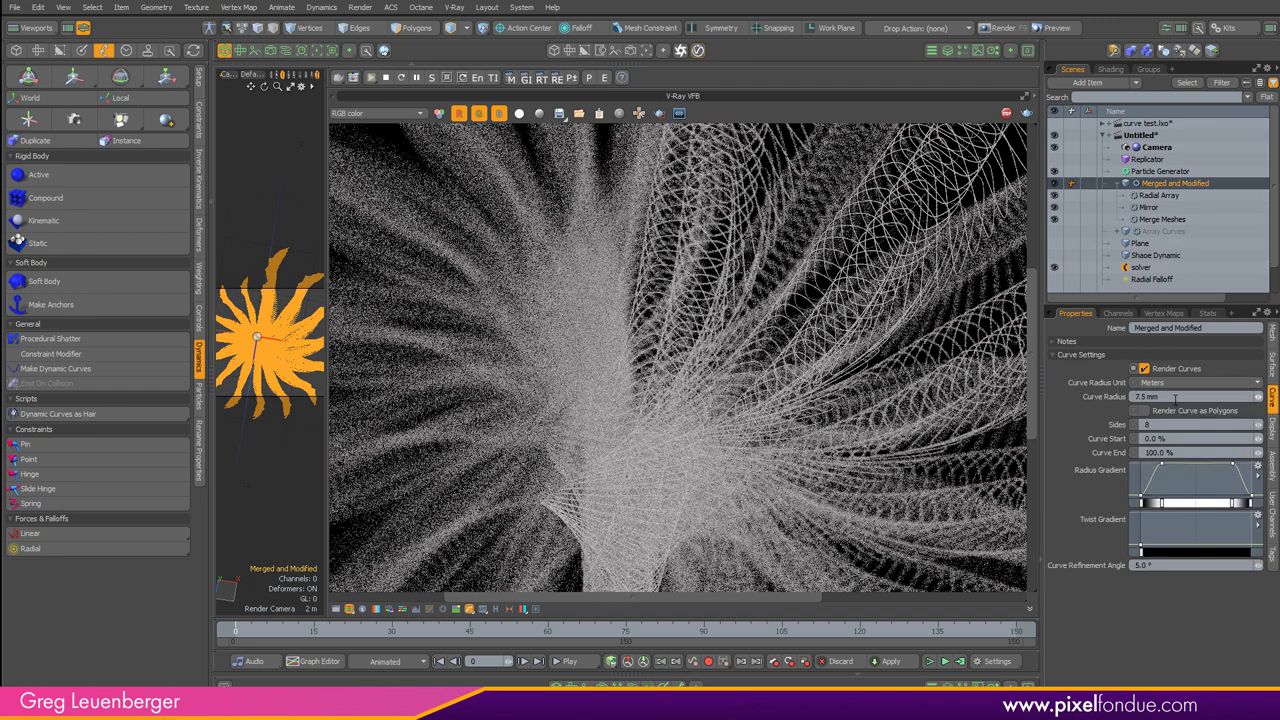
{"action": "left_click", "coordinate": [1160, 396]}
{"action": "type", "text": "20"}
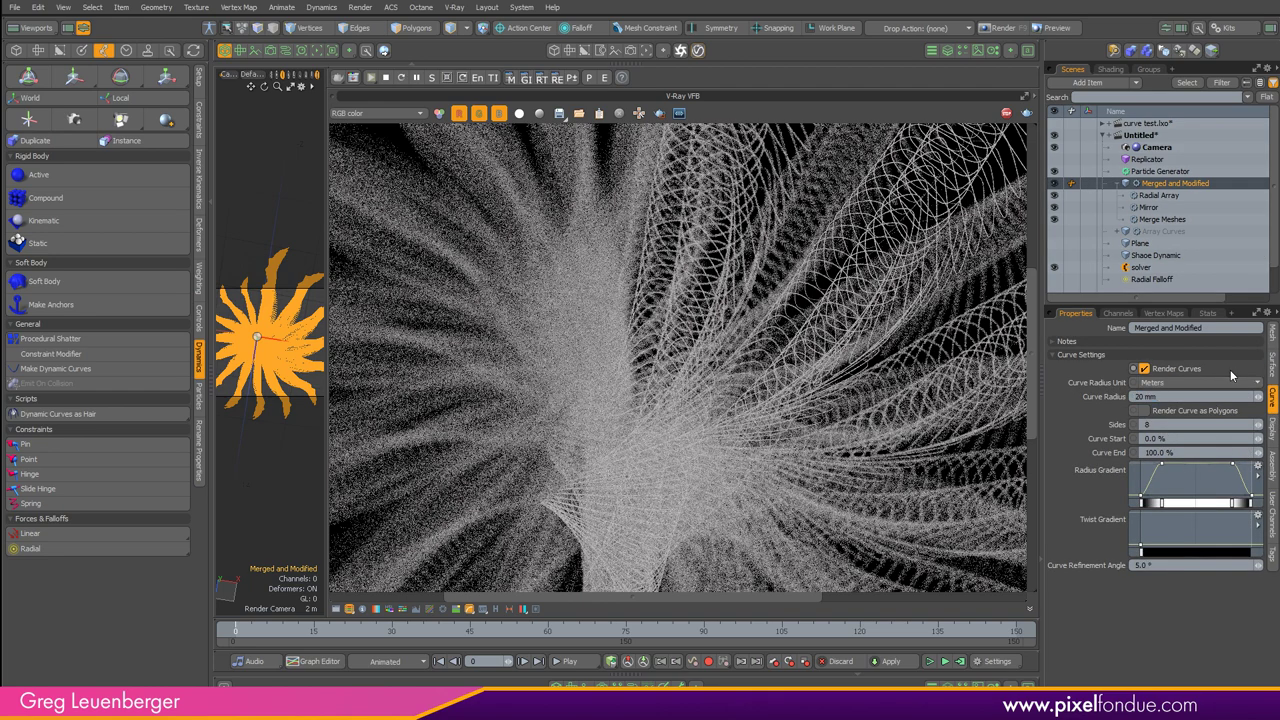
{"action": "key", "text": "Return"}
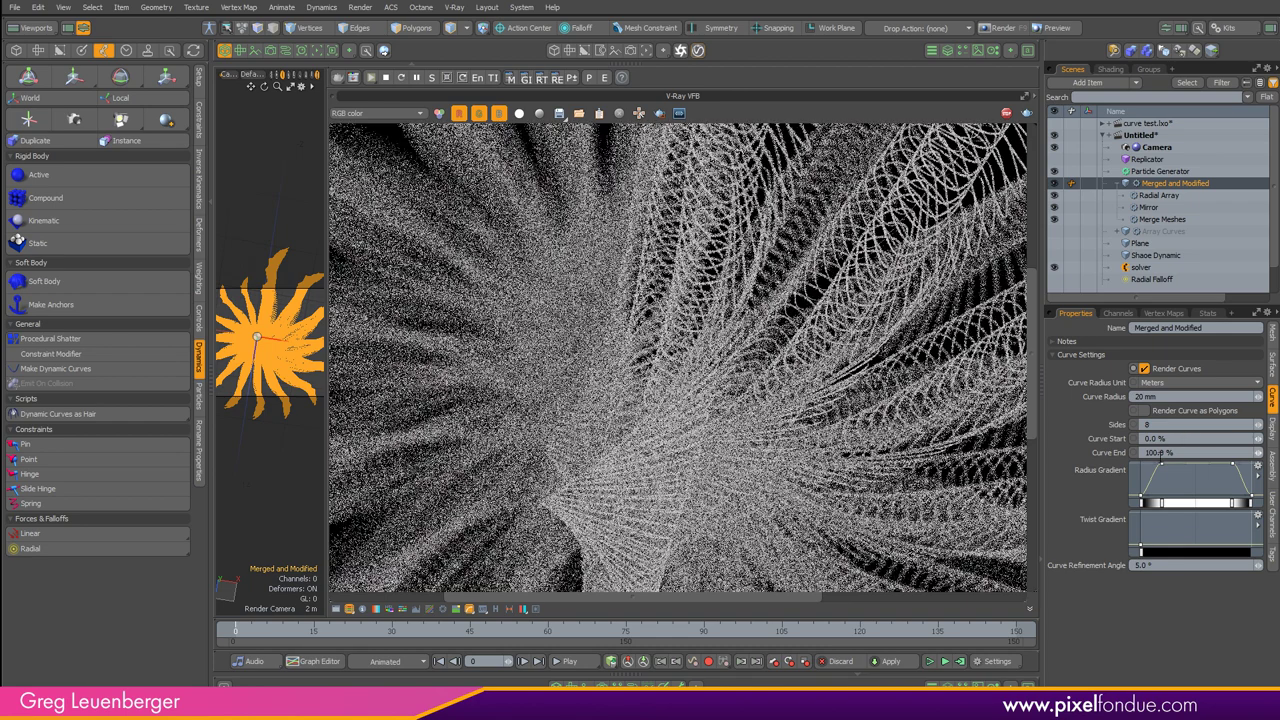
{"action": "left_click_drag", "start_coordinate": [1173, 467], "coordinate": [1208, 467]}
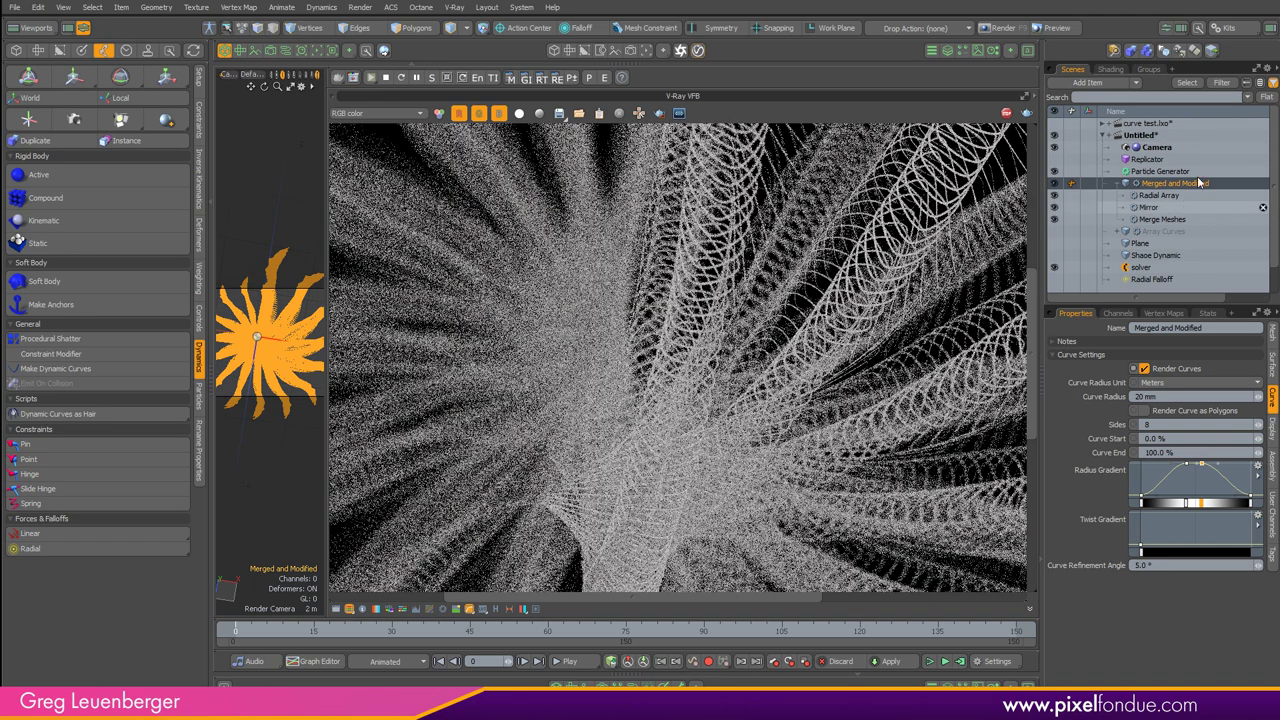
Step: Set the Camera's F-Stop to 0.2
{"action": "left_click", "coordinate": [1190, 147]}
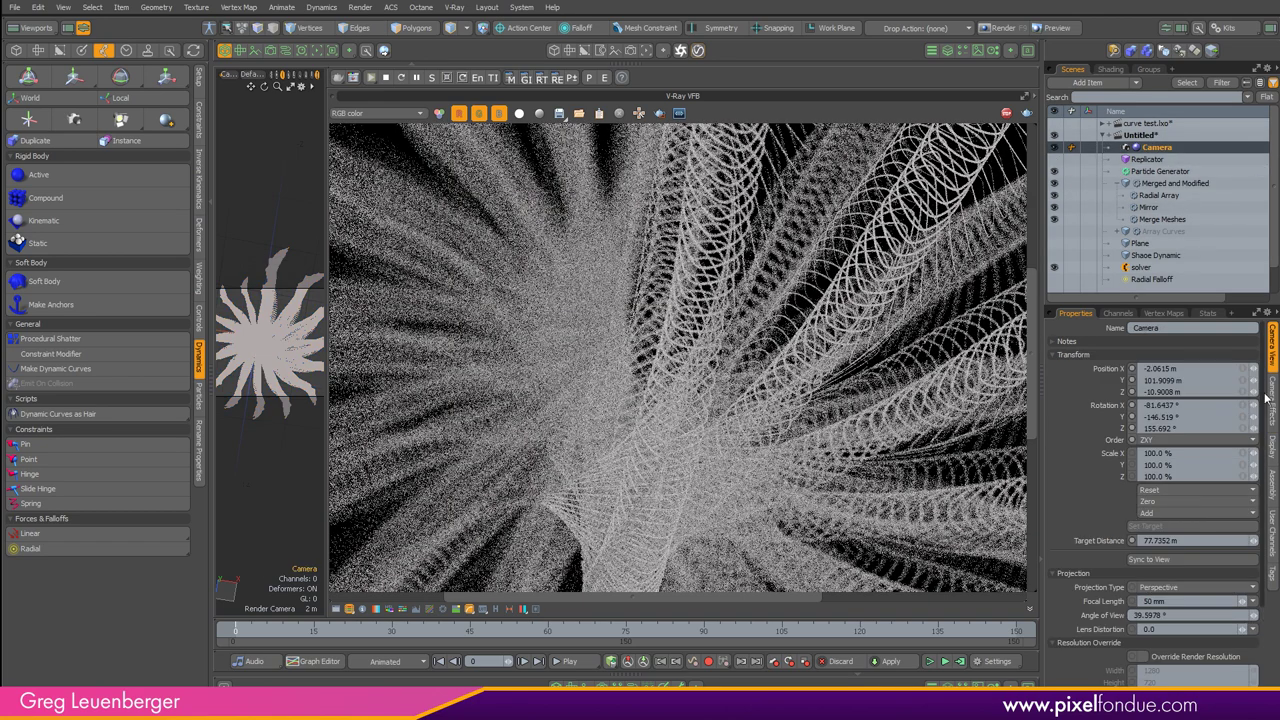
{"action": "left_click", "coordinate": [1268, 398]}
{"action": "double_click", "coordinate": [1167, 383]}
{"action": "type", "text": "0.2"}
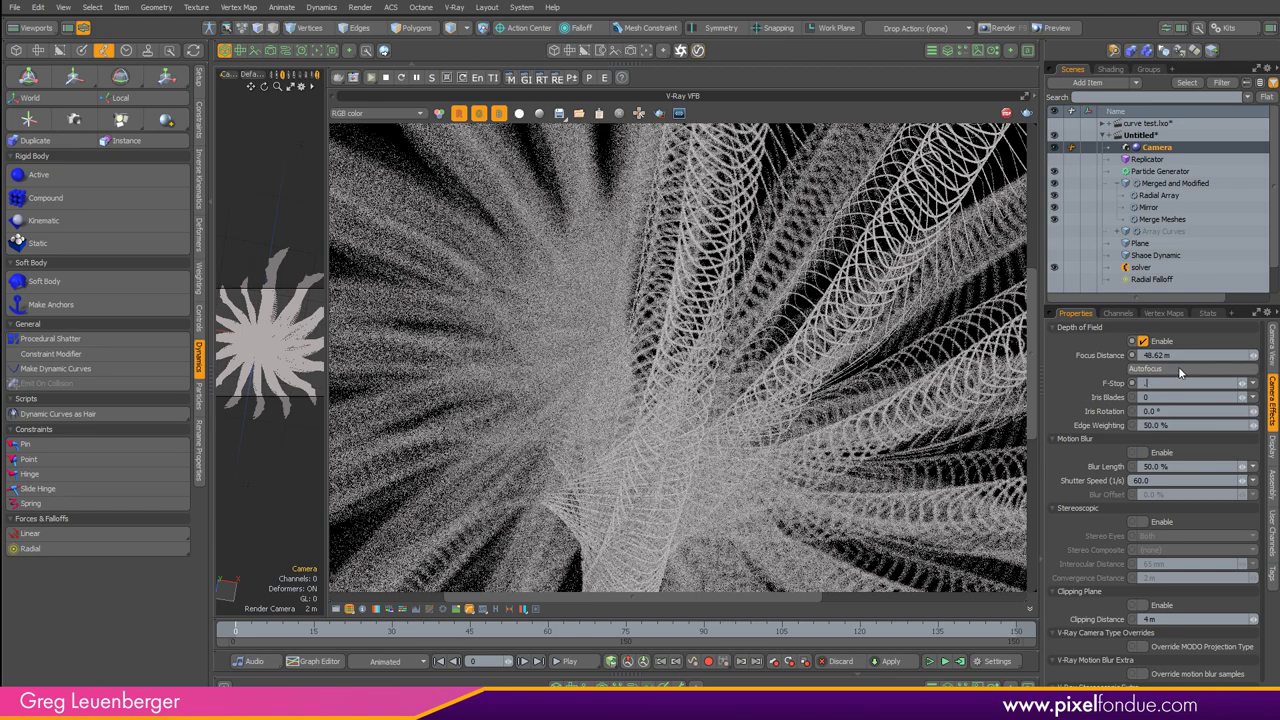
{"action": "key", "text": "Return"}
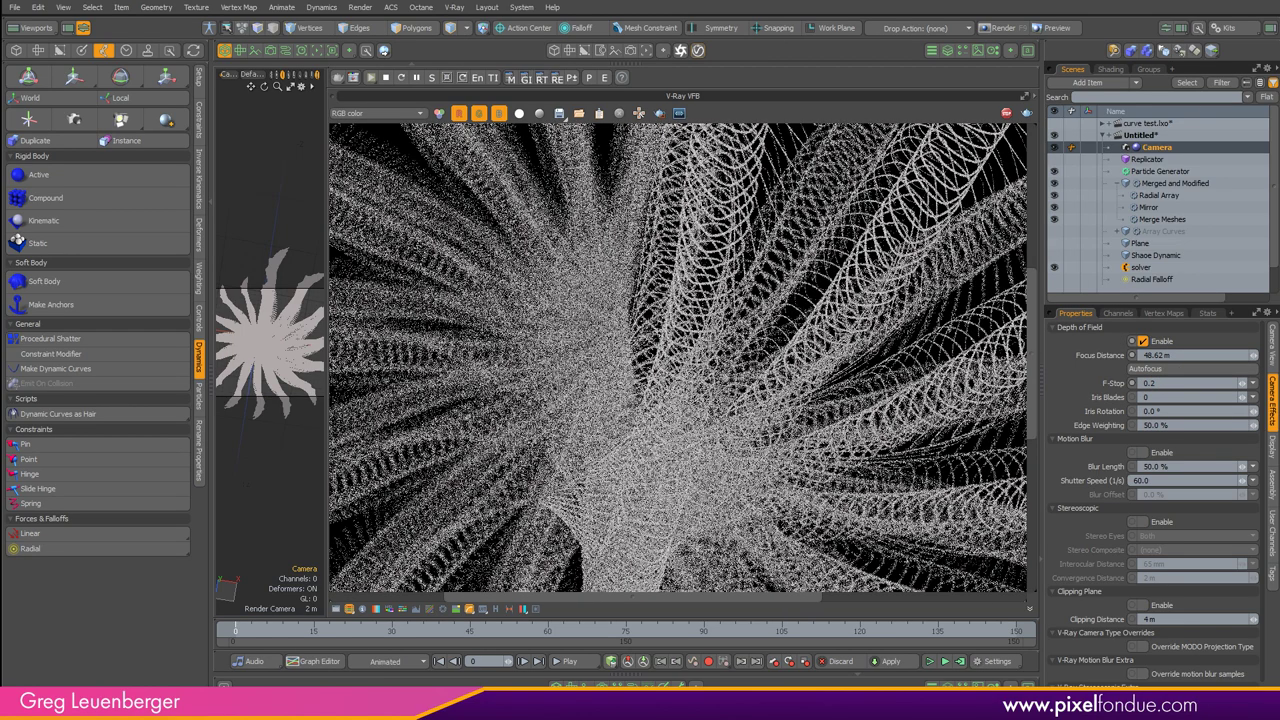
Step: Add a V-Ray Material above the existing material in the Merged and Modified group of the Shader Tree
{"action": "left_click", "coordinate": [1110, 69]}
{"action": "left_click", "coordinate": [1116, 184]}
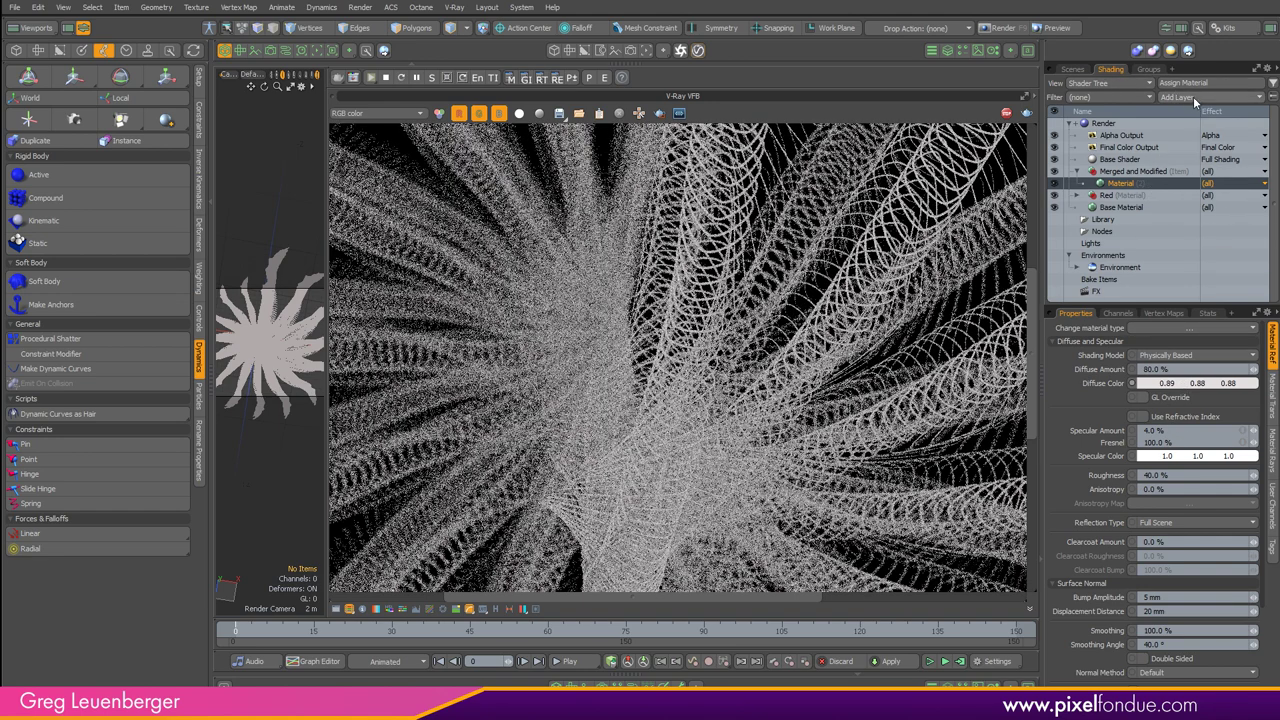
{"action": "left_click", "coordinate": [1192, 96]}
{"action": "mouse_move", "coordinate": [1180, 237]}
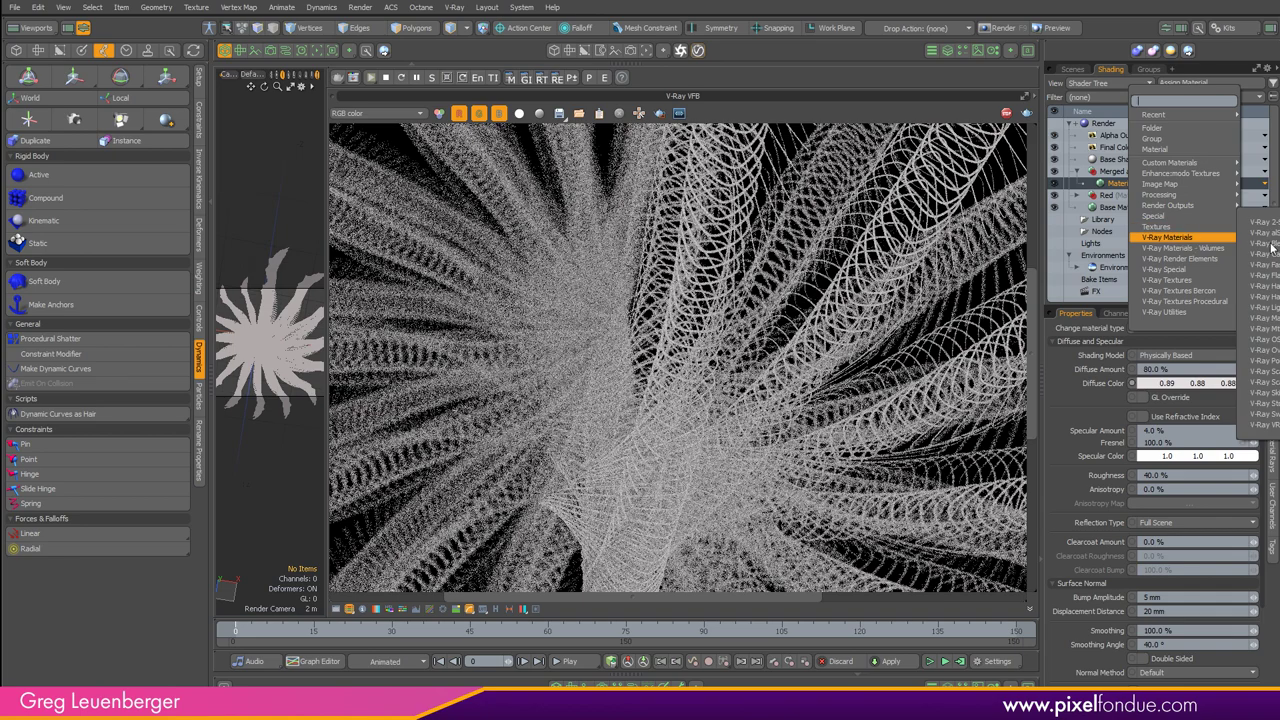
{"action": "left_click", "coordinate": [1262, 318]}
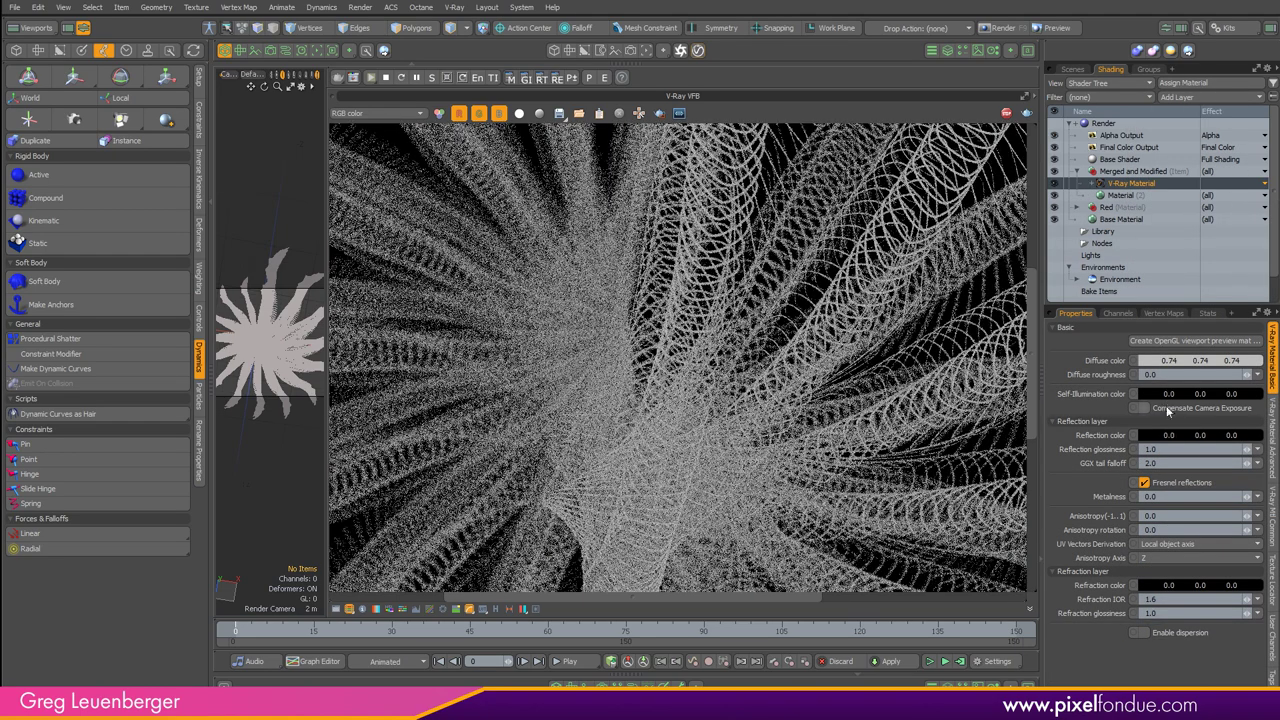
Step: Set the V-Ray Material's reflection color to the Gold metal preset and turn off Fresnel reflections
{"action": "left_click", "coordinate": [1160, 436]}
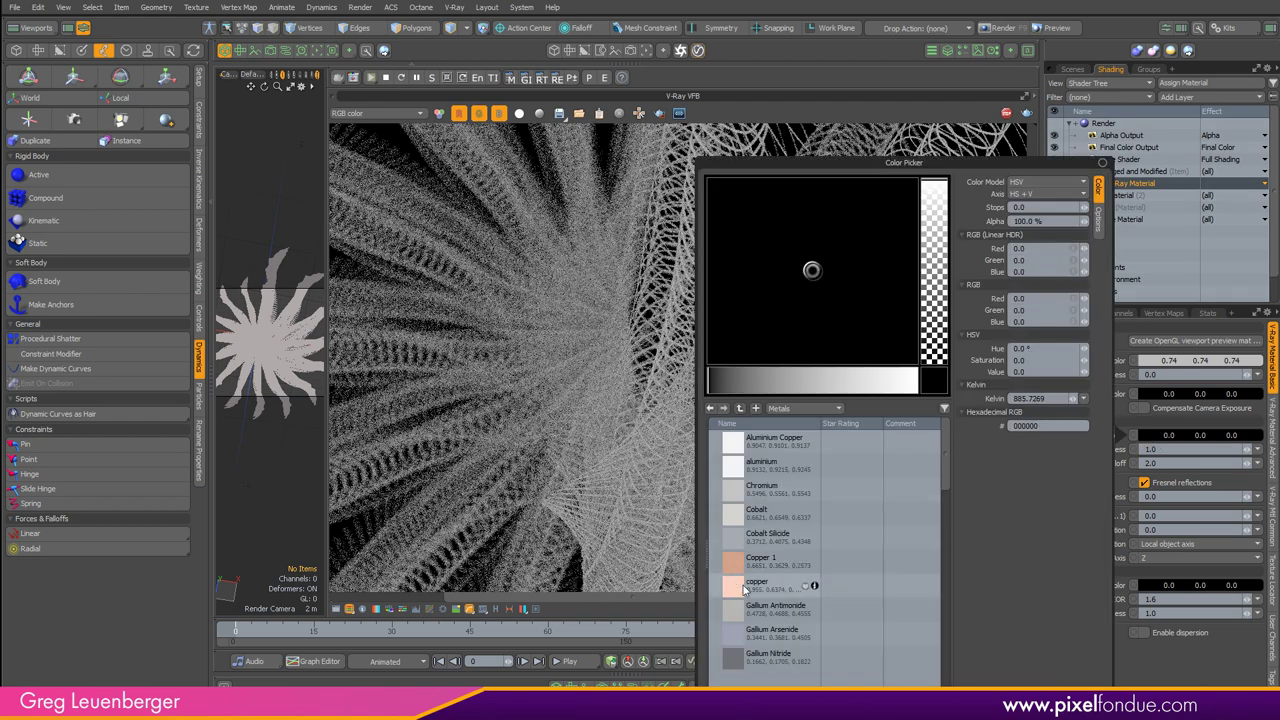
{"action": "left_click_drag", "start_coordinate": [942, 483], "coordinate": [946, 551]}
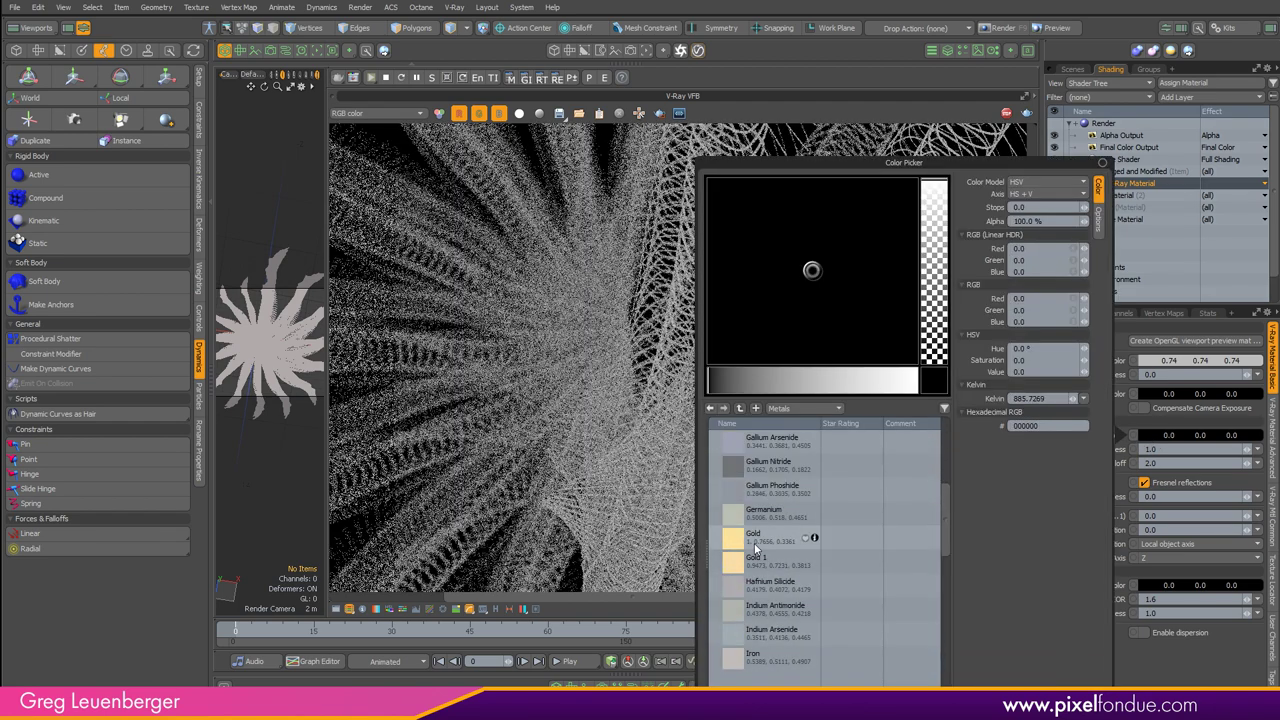
{"action": "left_click", "coordinate": [737, 546]}
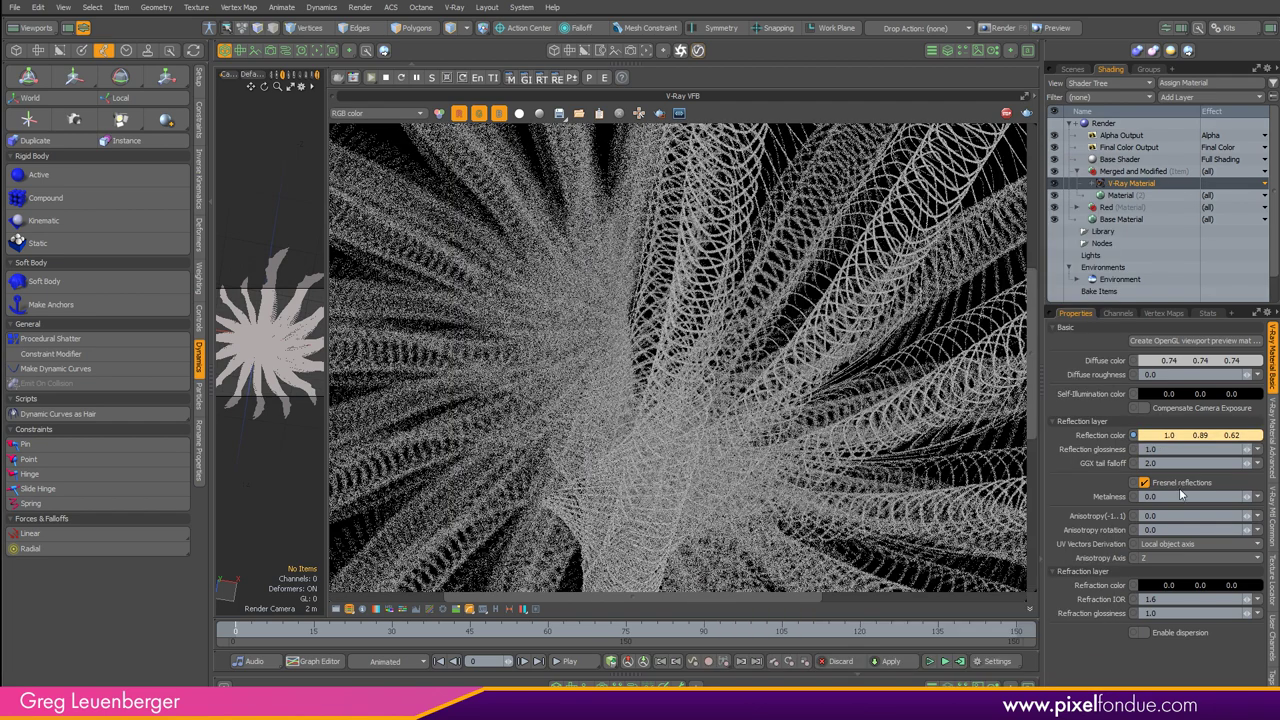
{"action": "left_click", "coordinate": [1180, 483]}
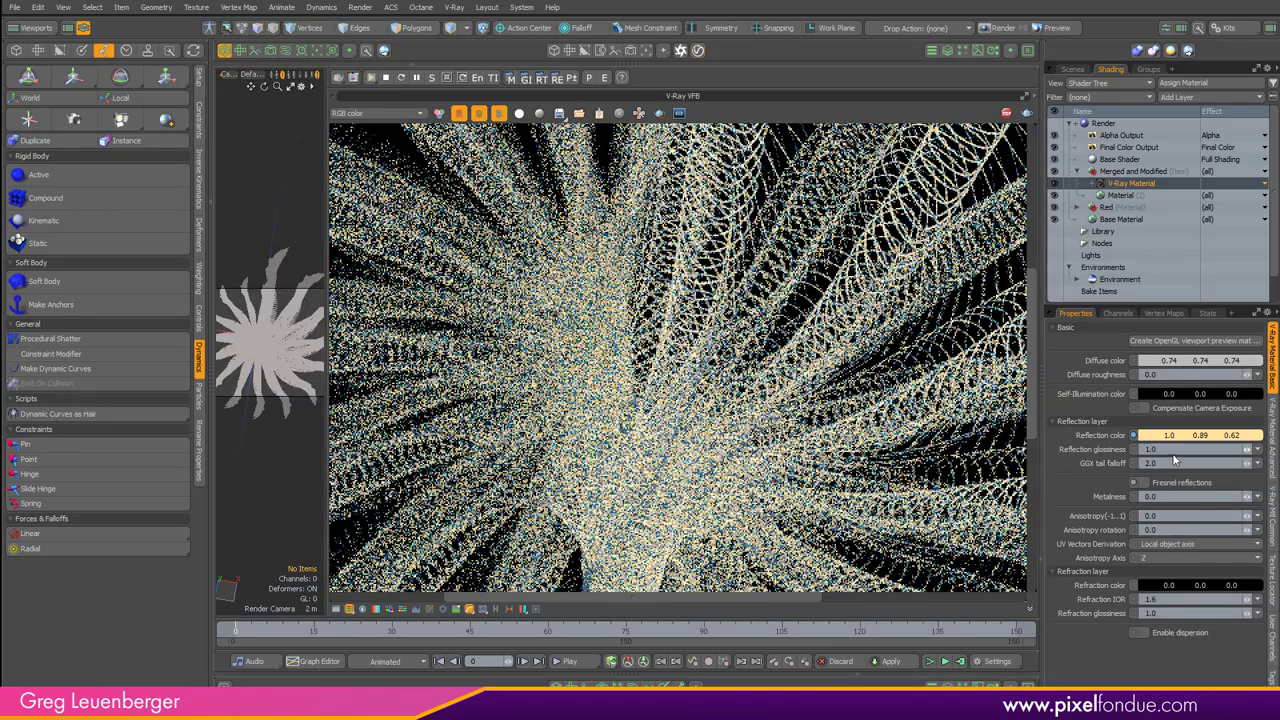
Step: Give the V-Ray Material a reflection glossiness of 0.9, a black diffuse color and a refraction IOR of 20
{"action": "left_click", "coordinate": [1173, 449]}
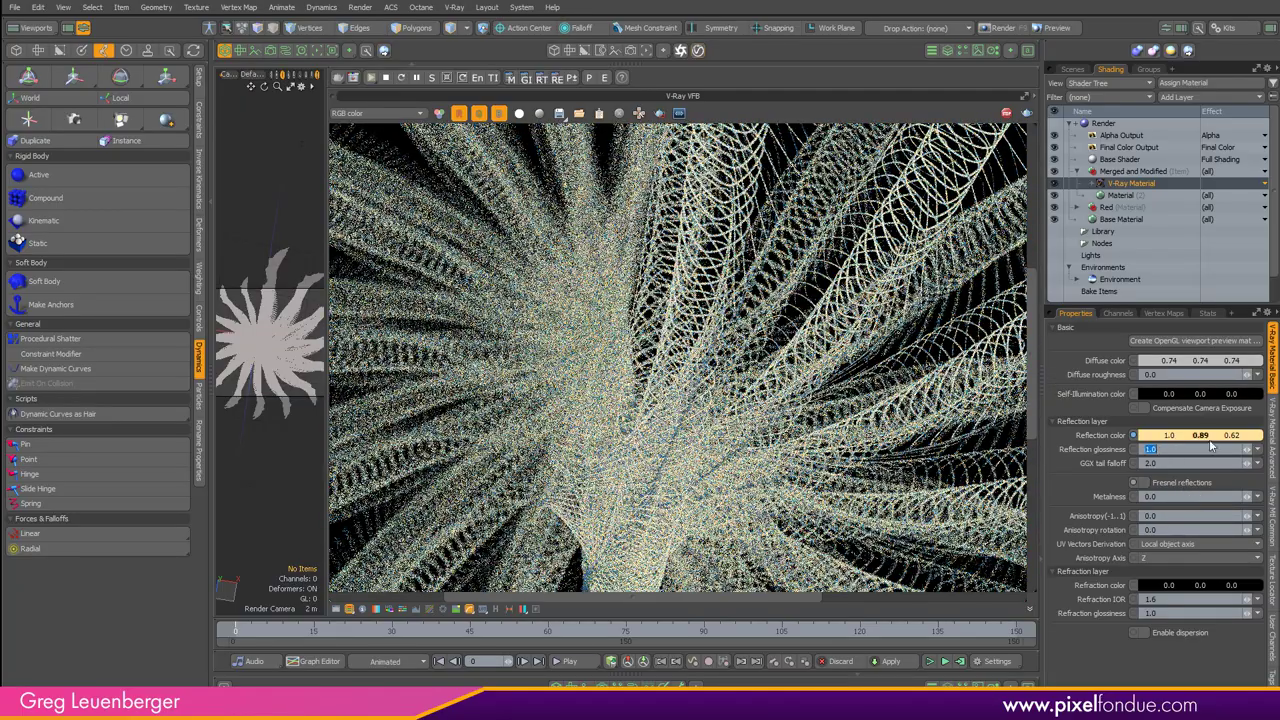
{"action": "type", "text": "0.9"}
{"action": "key", "text": "Return"}
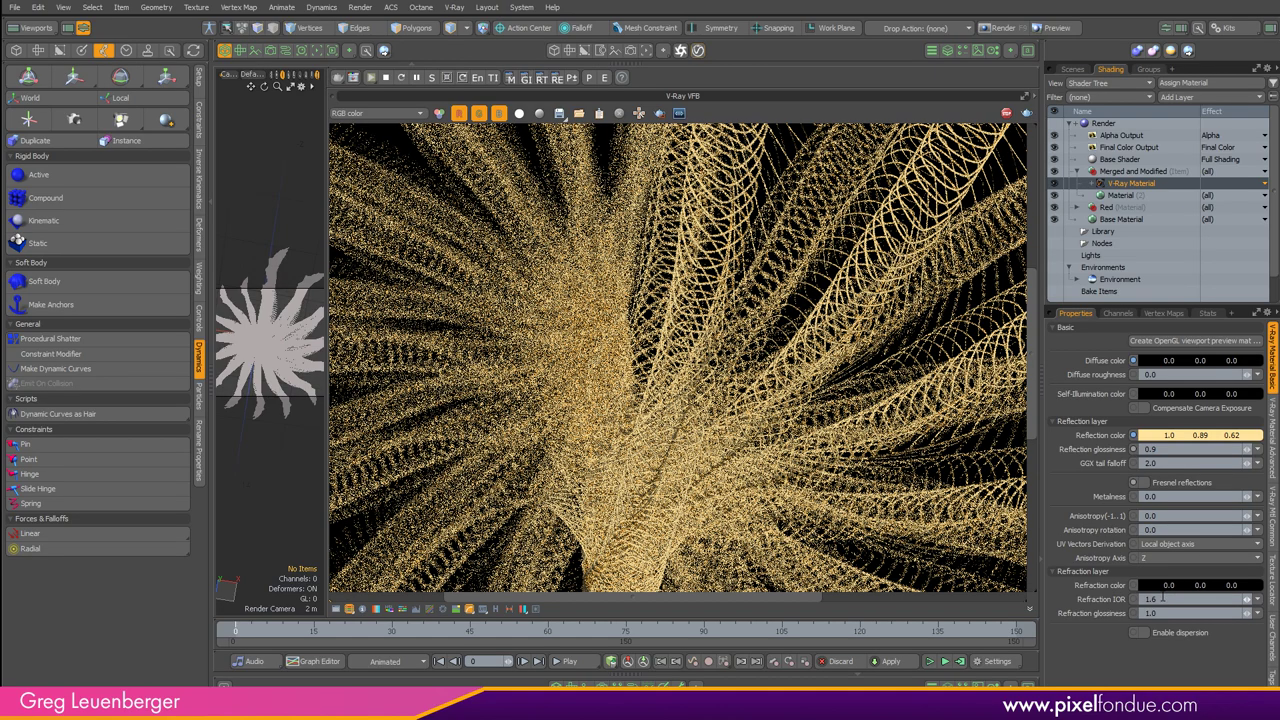
{"action": "left_click", "coordinate": [1210, 598]}
{"action": "type", "text": "20"}
{"action": "key", "text": "Return"}
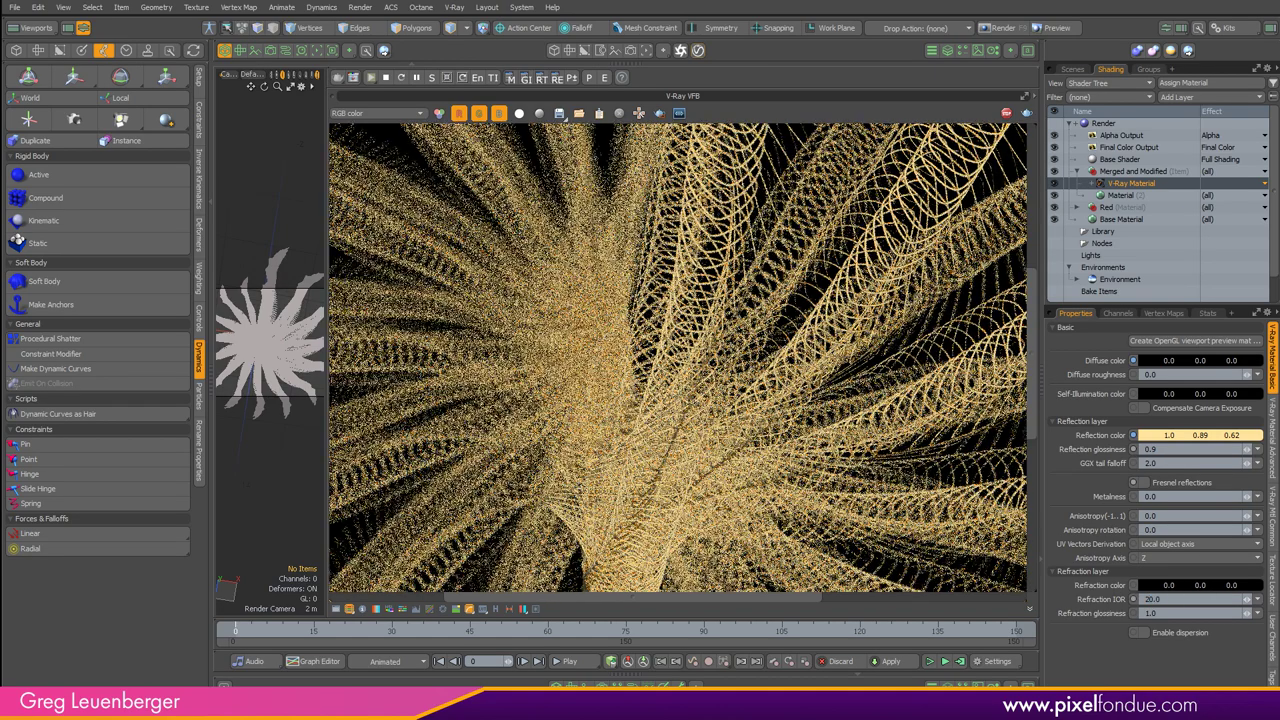
Step: Load the Black Studio 01 preset from the Studio environment presets as the scene's environment
{"action": "left_click", "coordinate": [1080, 280]}
{"action": "left_click", "coordinate": [1140, 291]}
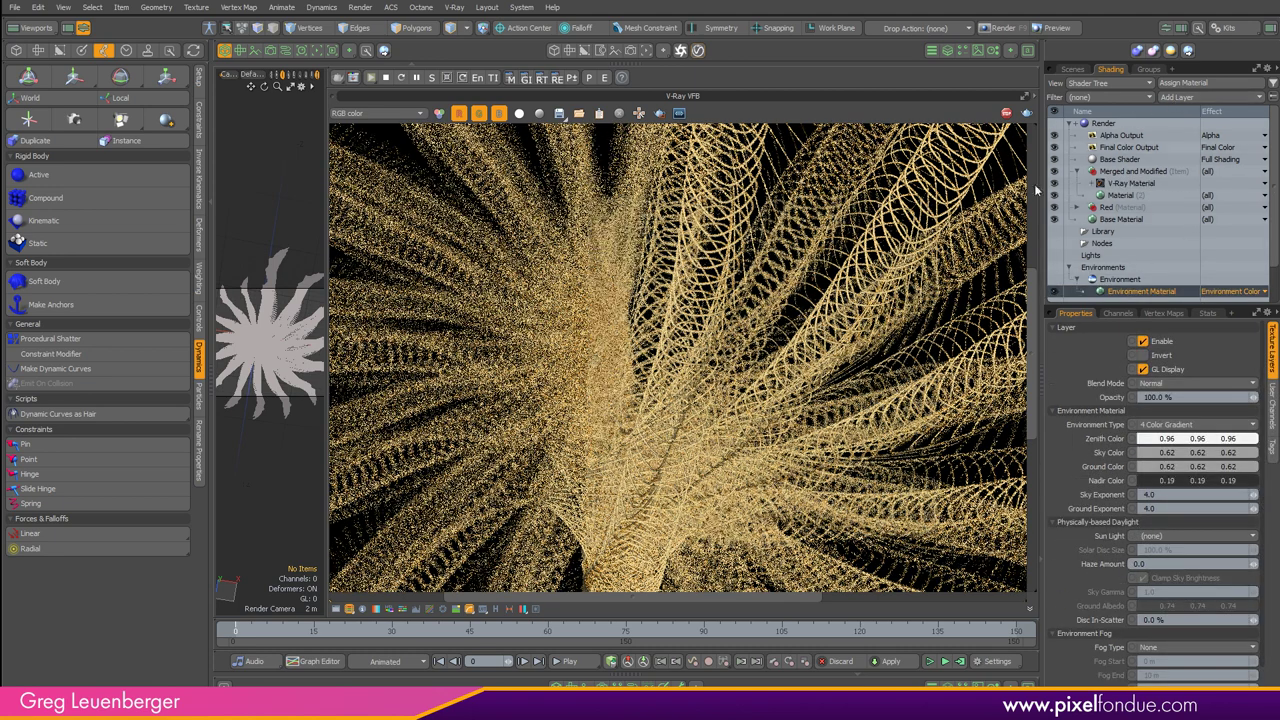
{"action": "left_click", "coordinate": [617, 686]}
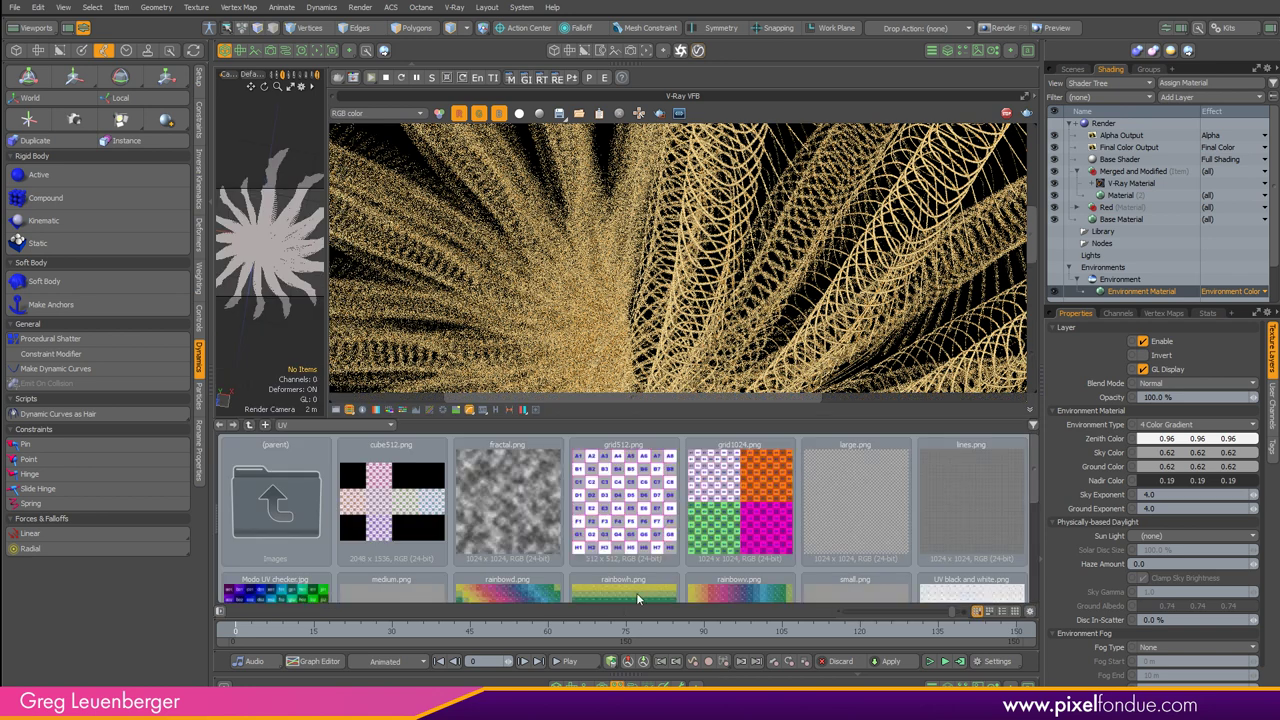
{"action": "left_click", "coordinate": [354, 425]}
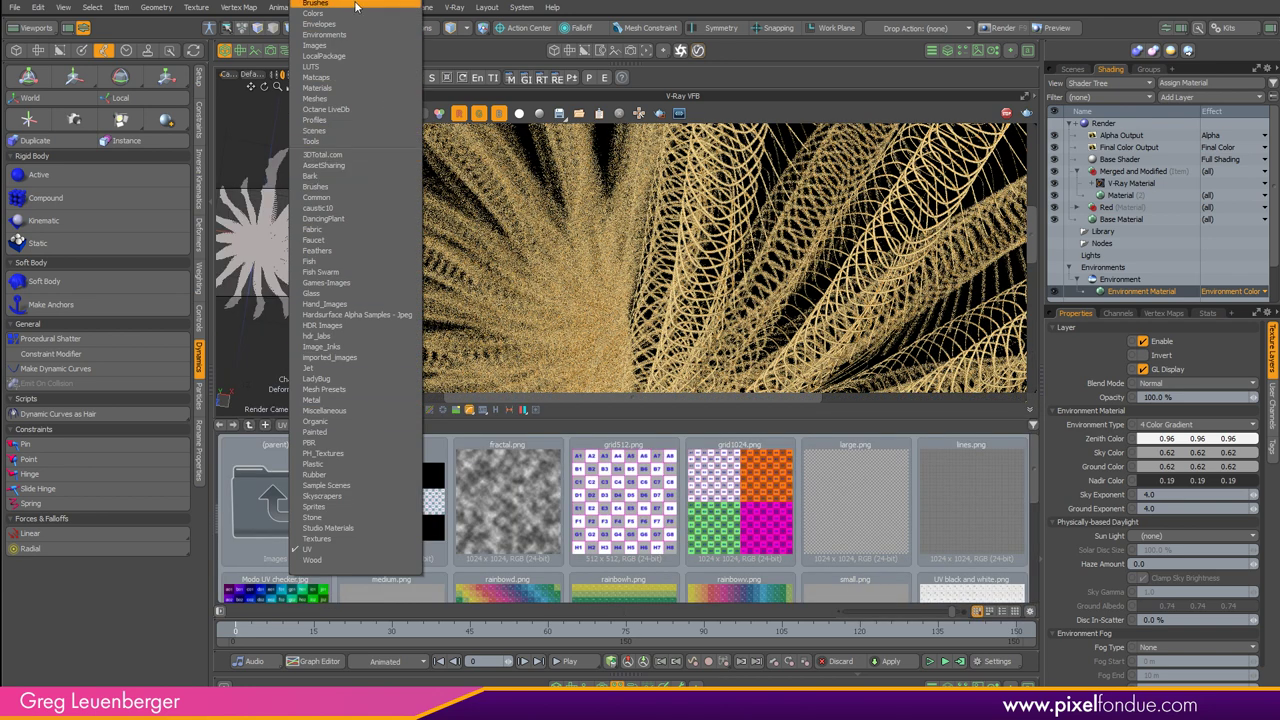
{"action": "left_click", "coordinate": [362, 44]}
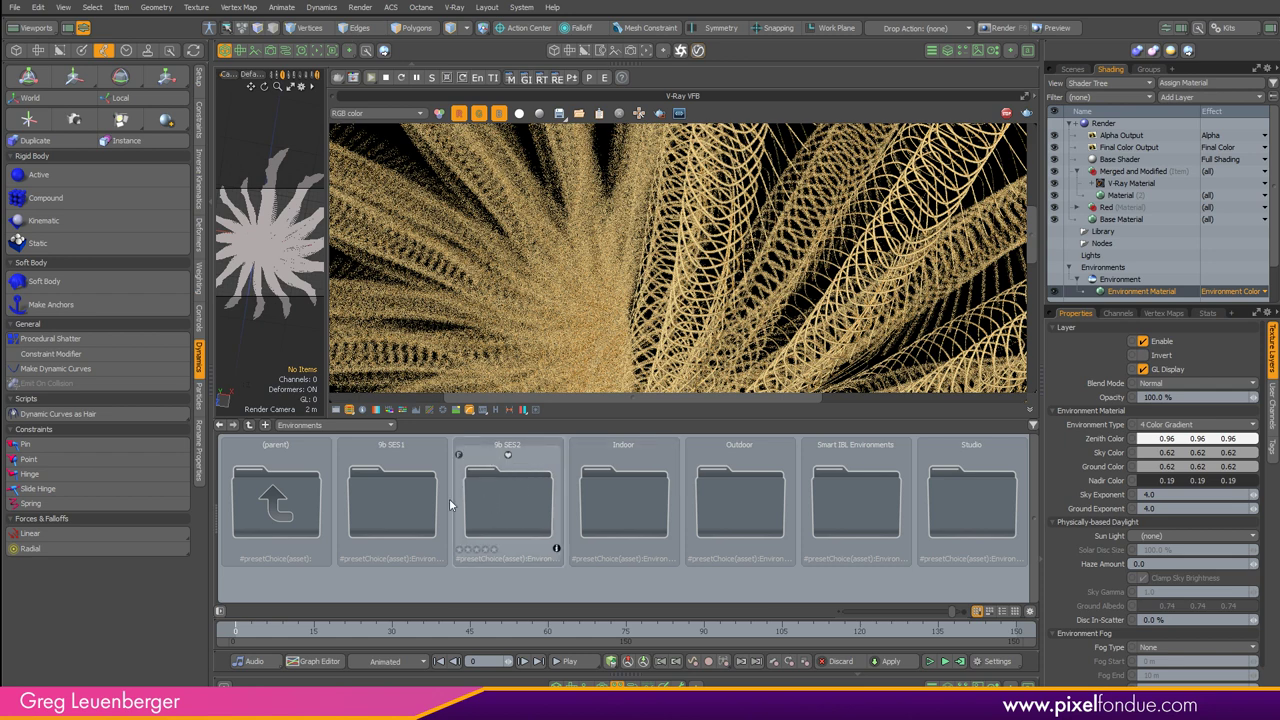
{"action": "double_click", "coordinate": [967, 508]}
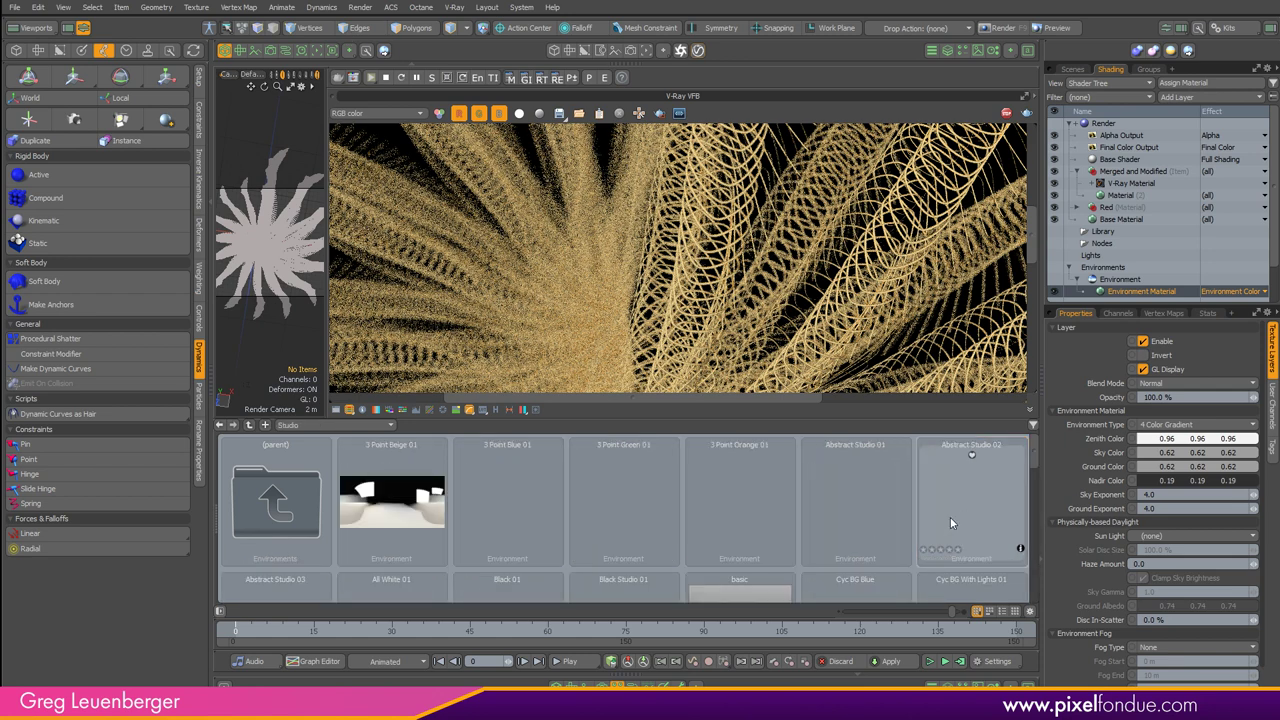
{"action": "scroll", "coordinate": [1030, 470], "scroll_direction": "down", "scroll_amount": 3}
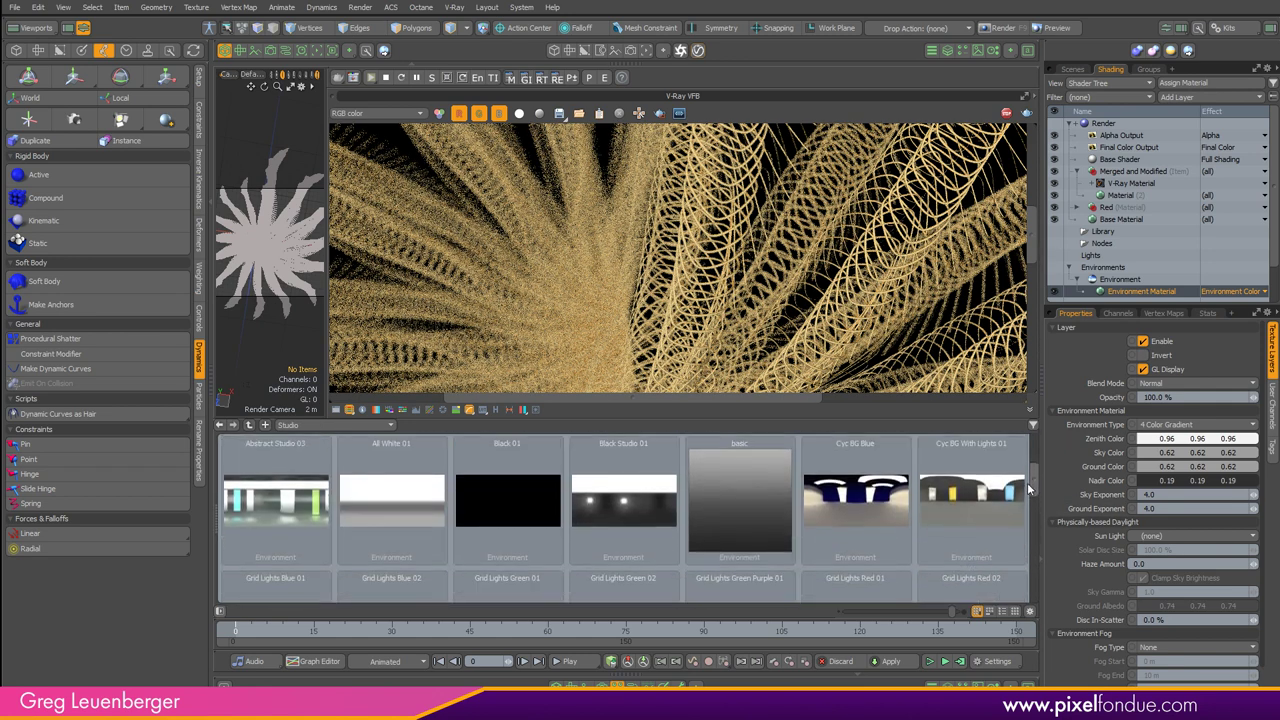
{"action": "scroll", "coordinate": [1027, 482], "scroll_direction": "up", "scroll_amount": 3}
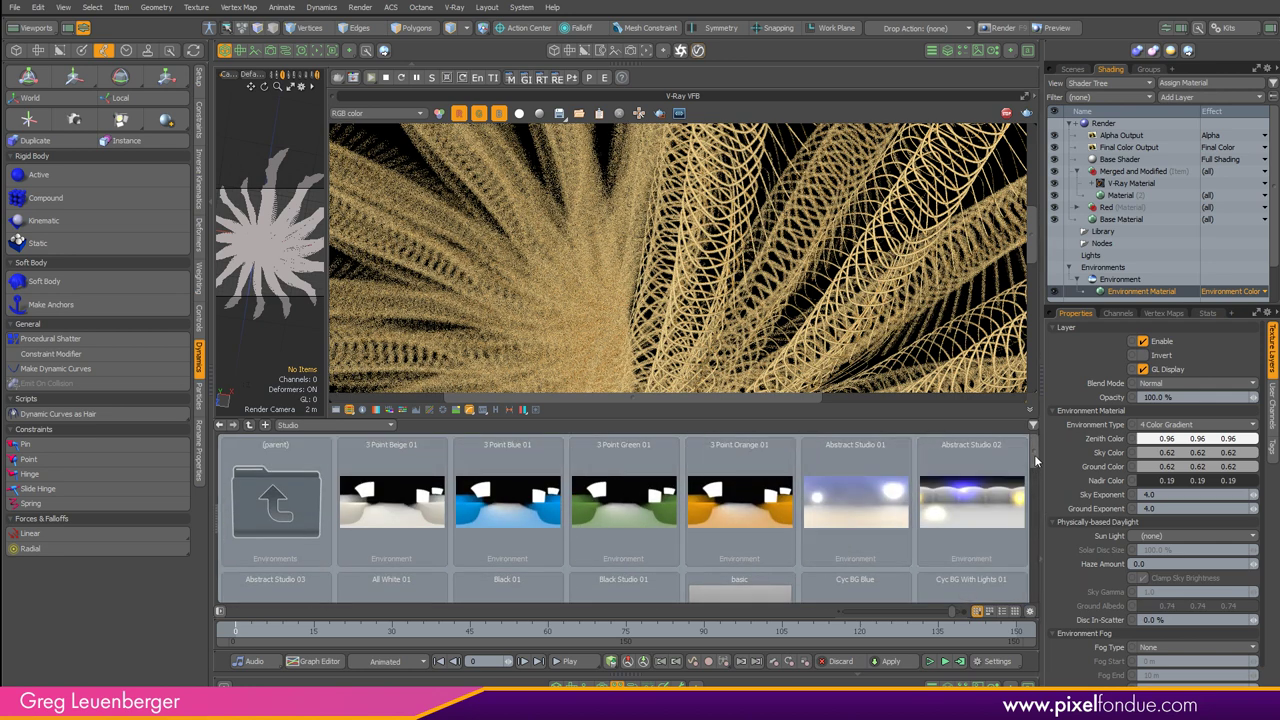
{"action": "scroll", "coordinate": [1032, 474], "scroll_direction": "down", "scroll_amount": 2}
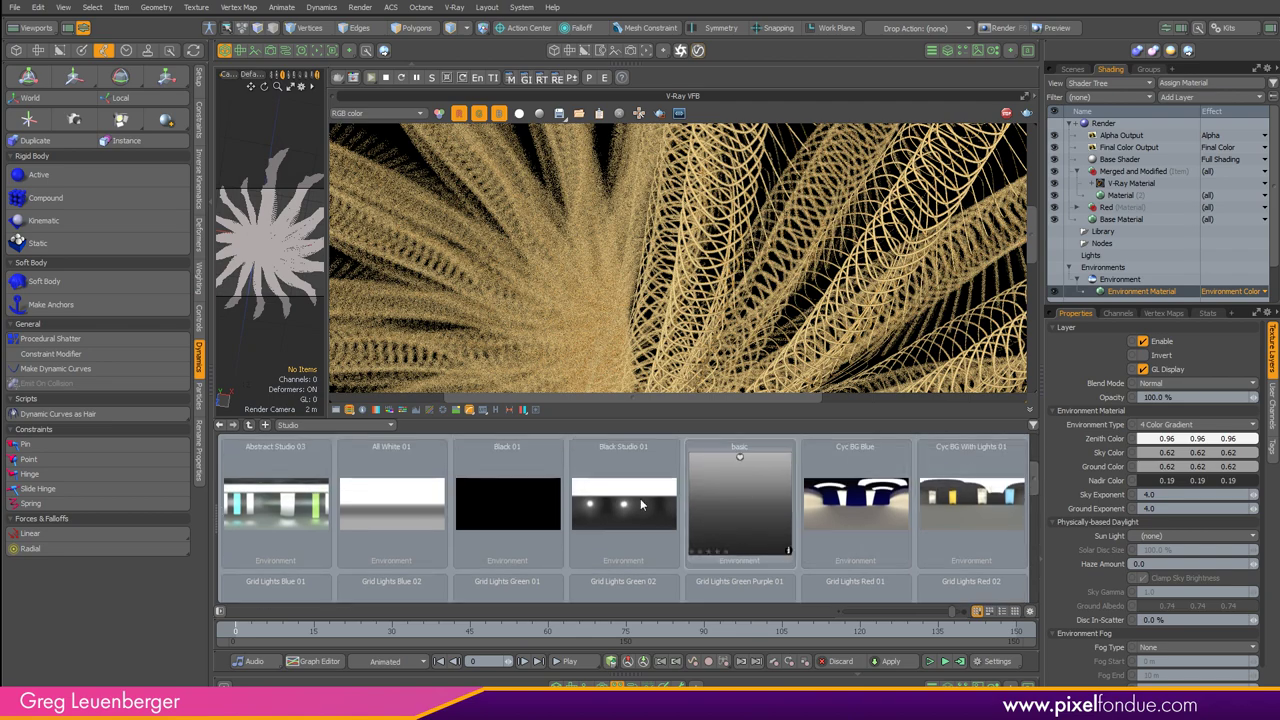
{"action": "right_click", "coordinate": [623, 510]}
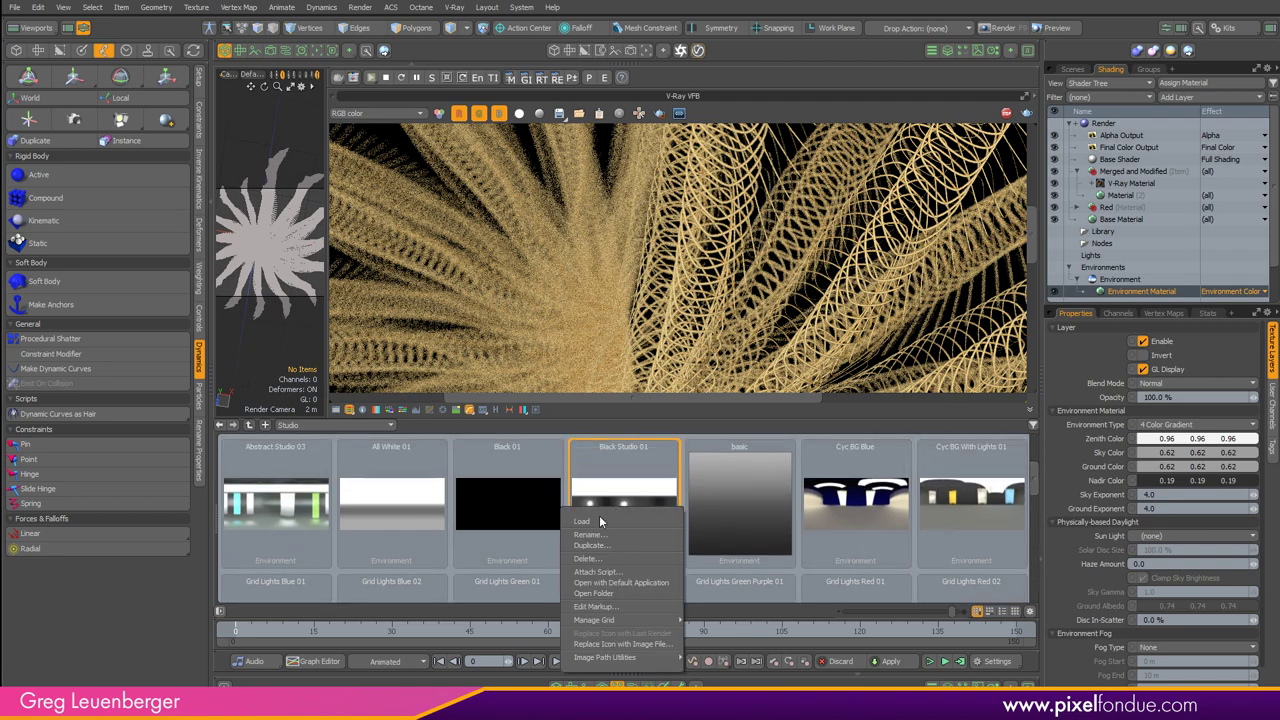
{"action": "left_click", "coordinate": [604, 521]}
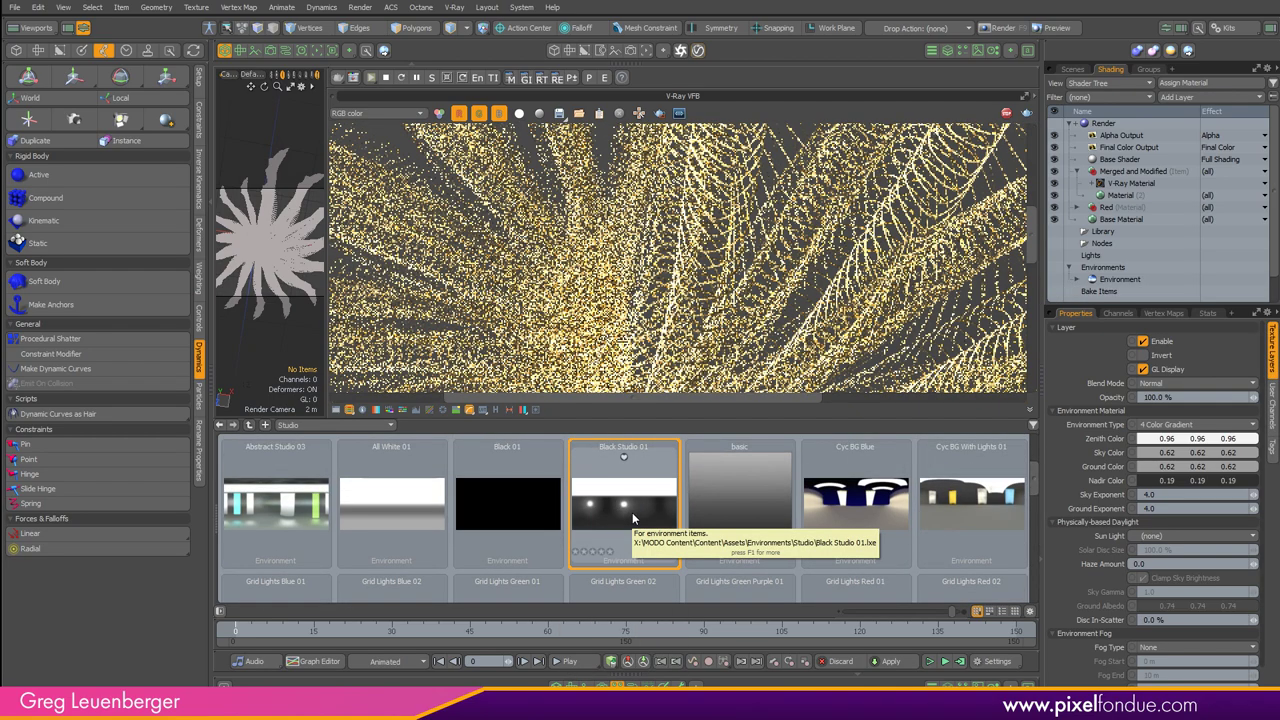
Step: Make the Environment invisible to the camera and hide the preset browser
{"action": "left_click", "coordinate": [1120, 280]}
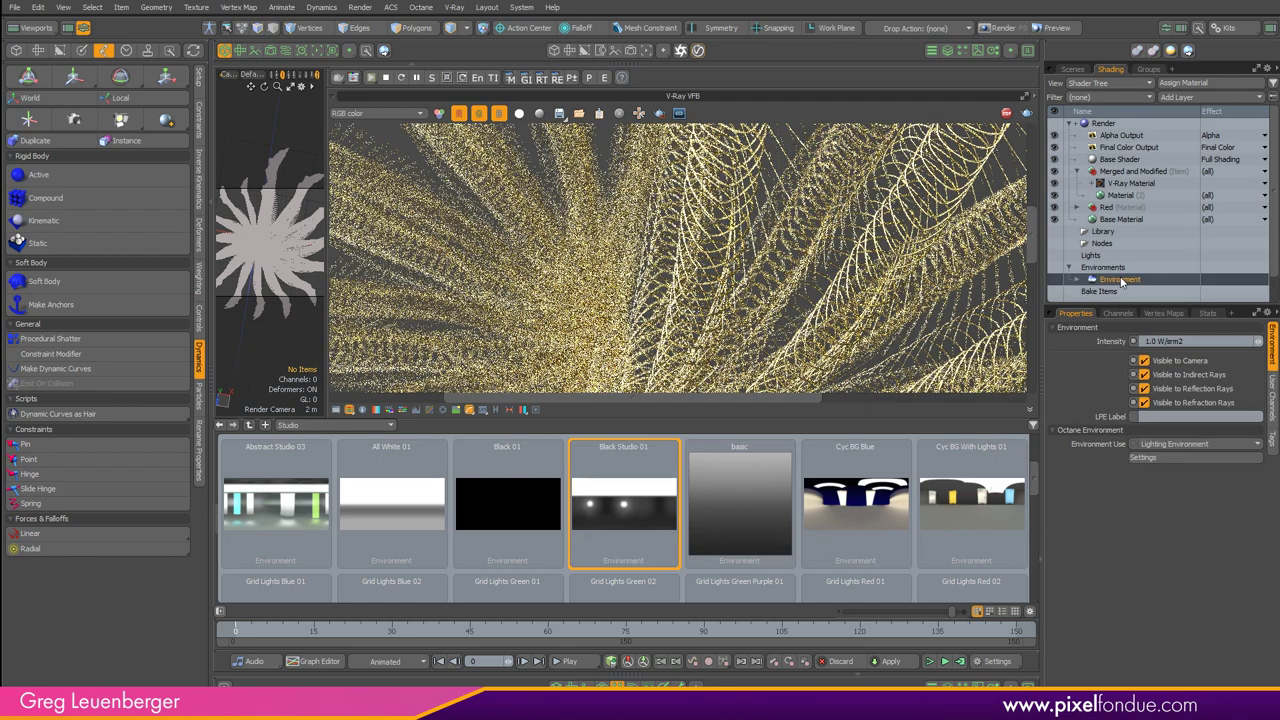
{"action": "left_click", "coordinate": [1173, 364]}
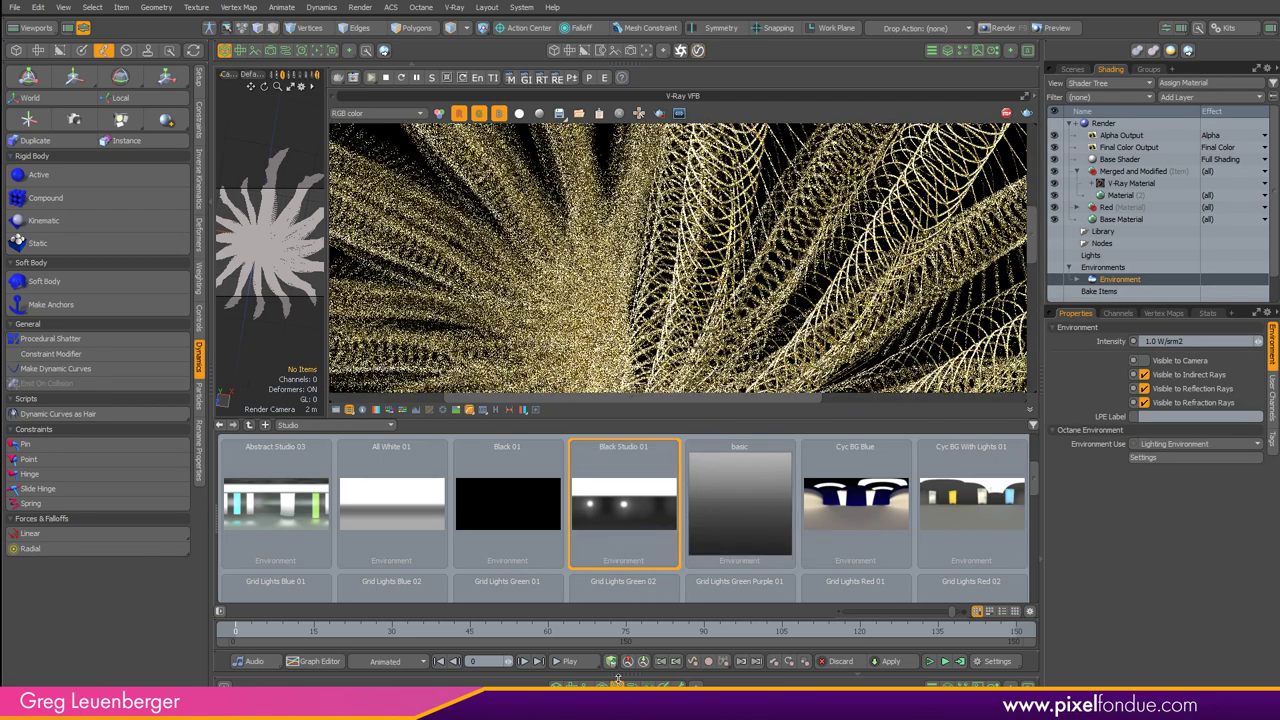
{"action": "left_click", "coordinate": [1029, 408]}
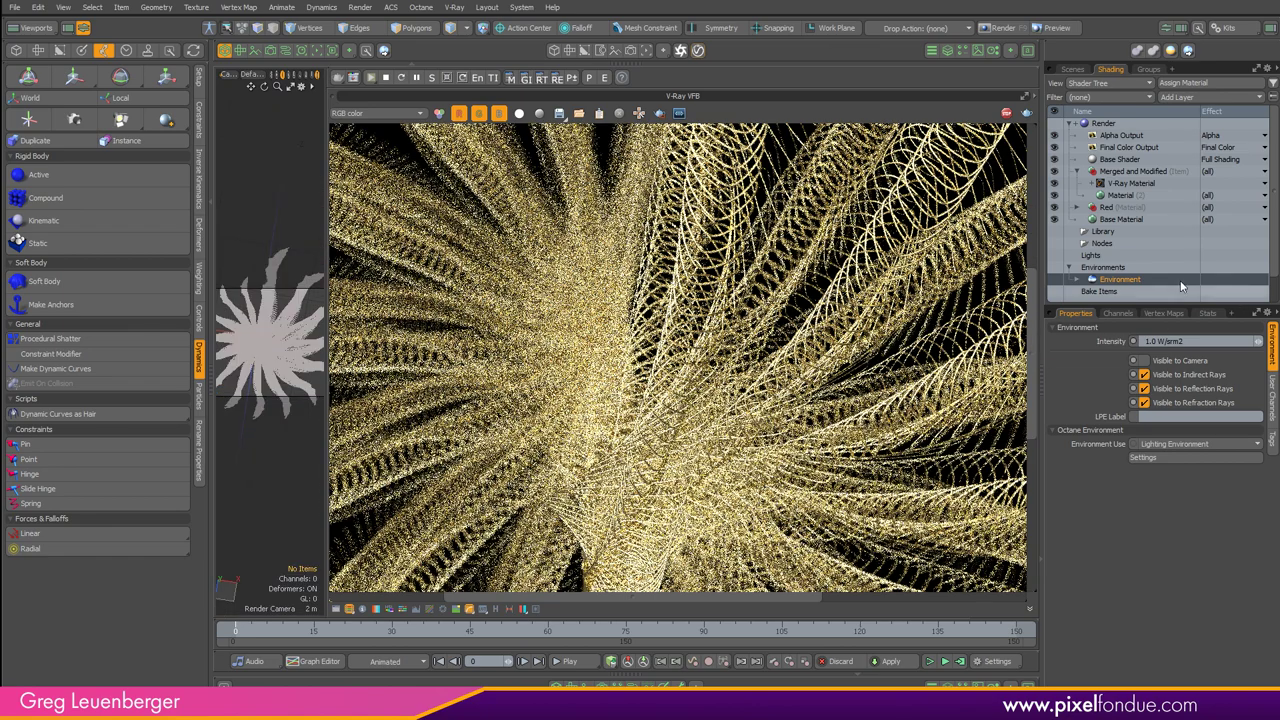
Step: Expand the Environment's layers in the Shader Tree and set the Environment's intensity to 0.33
{"action": "left_click", "coordinate": [1078, 280]}
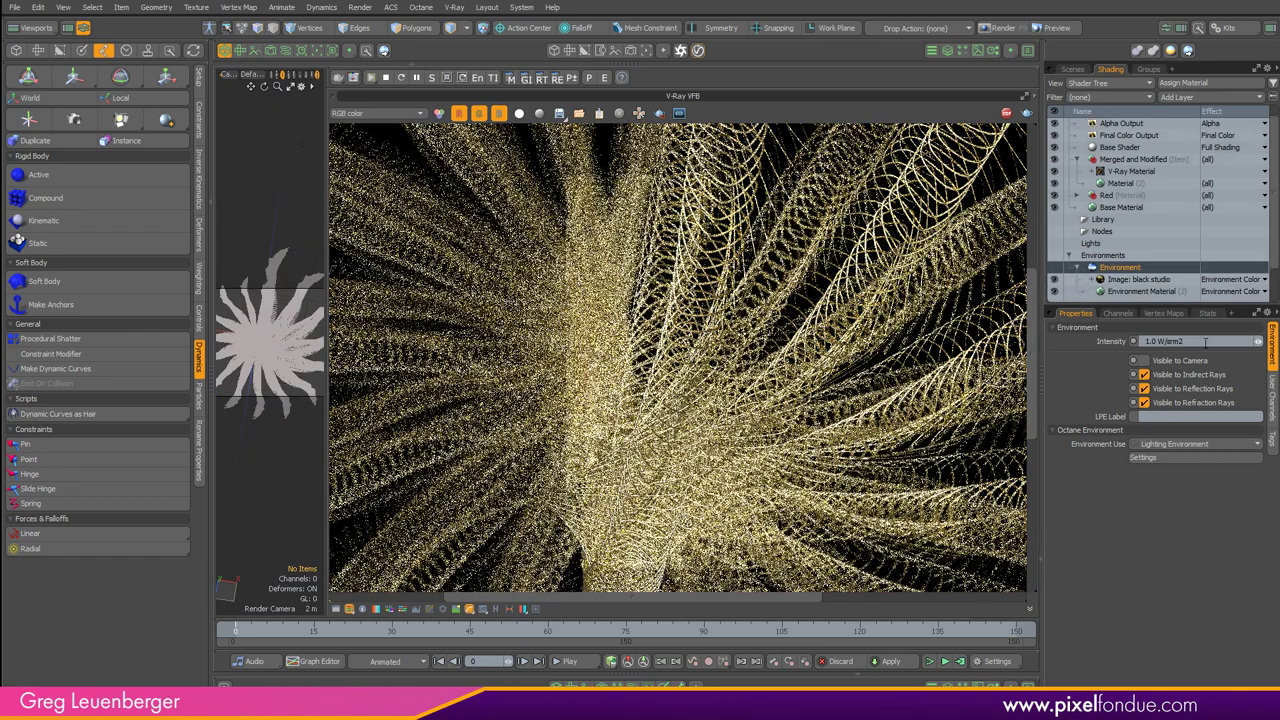
{"action": "left_click", "coordinate": [1218, 340]}
{"action": "type", "text": "0.33"}
{"action": "key", "text": "Return"}
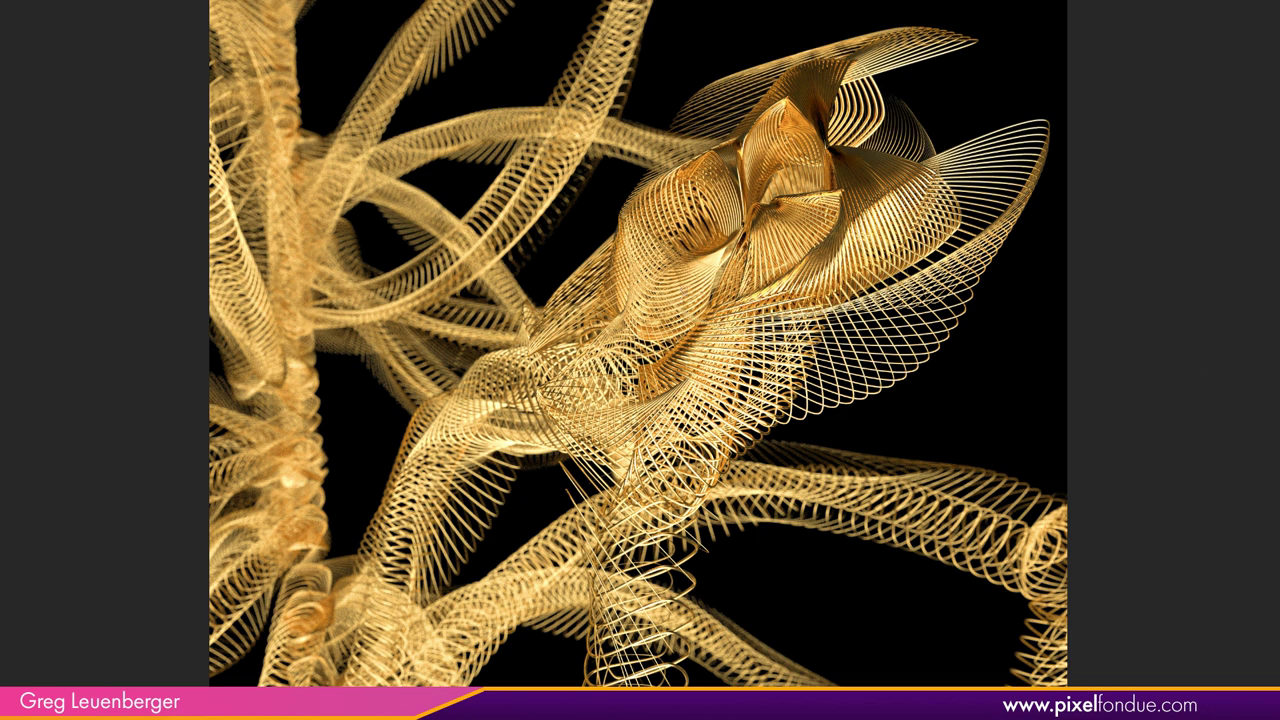
Step: Switch to the finished gold render in Photoshop and choose a saturated green-cyan foreground color
{"action": "left_click", "coordinate": [699, 291]}
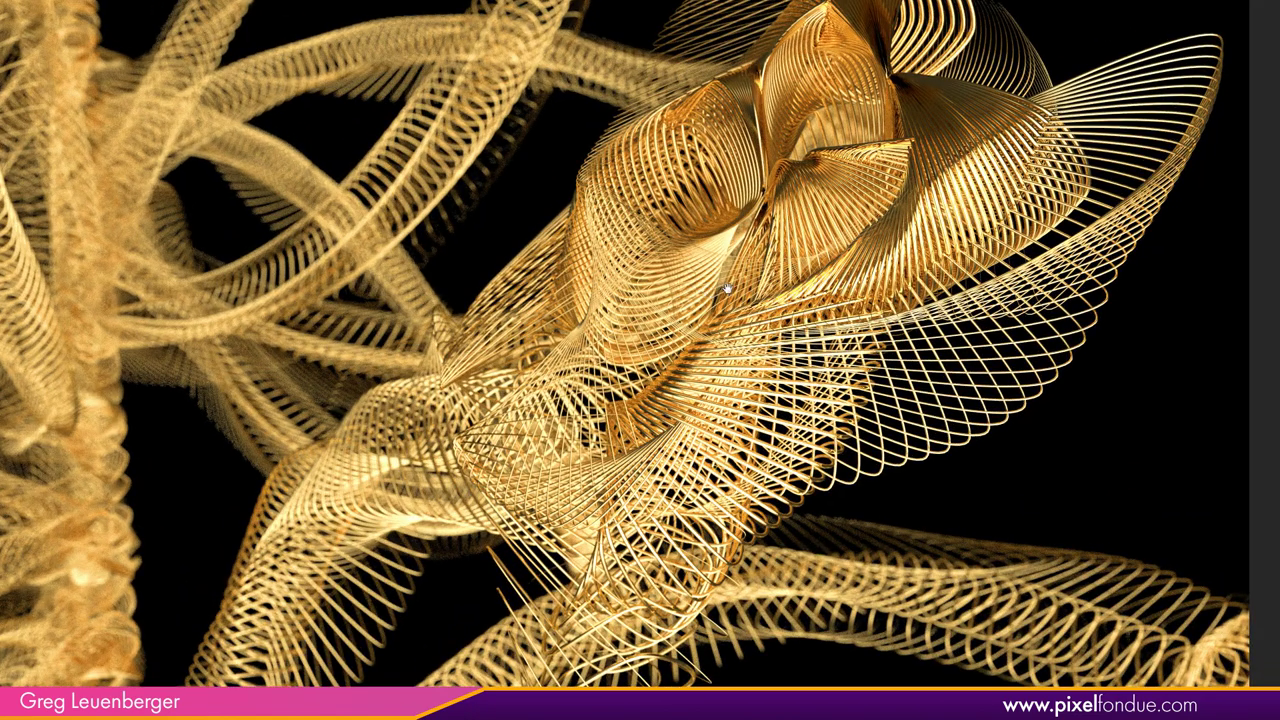
{"action": "left_click_drag", "start_coordinate": [733, 290], "coordinate": [803, 423]}
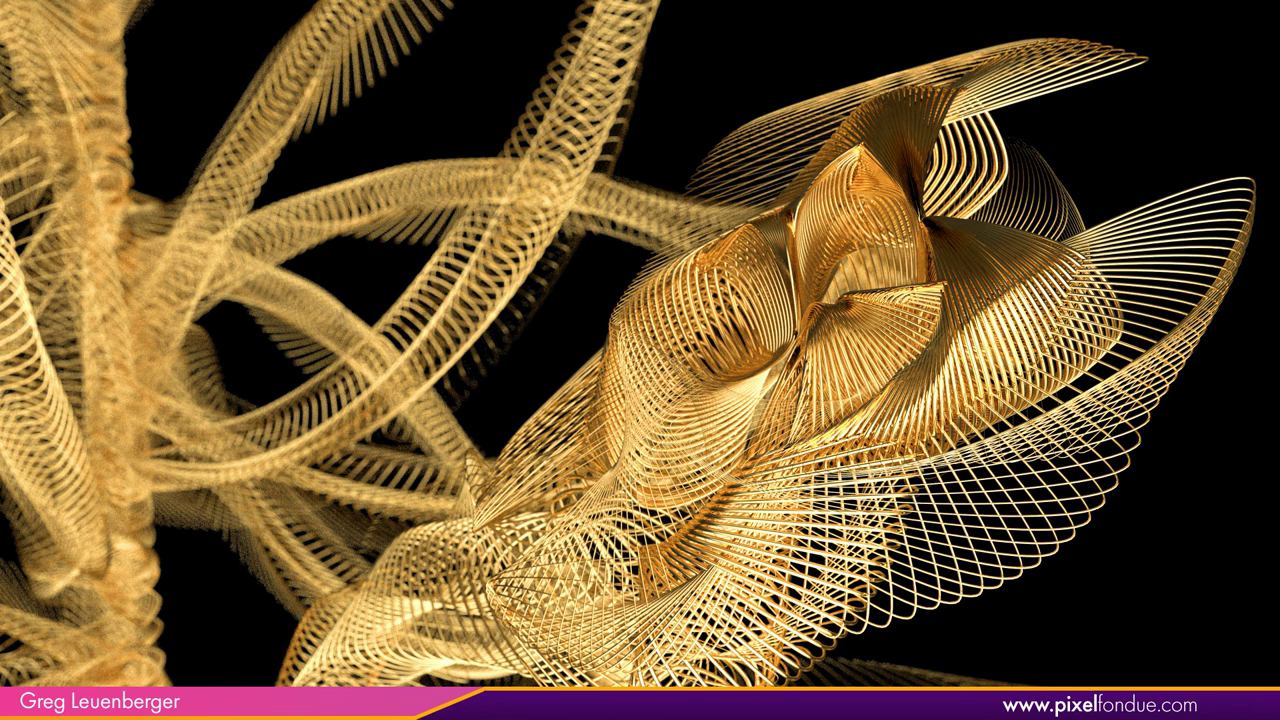
{"action": "key", "text": "n"}
{"action": "left_click_drag", "start_coordinate": [1024, 259], "coordinate": [1036, 233]}
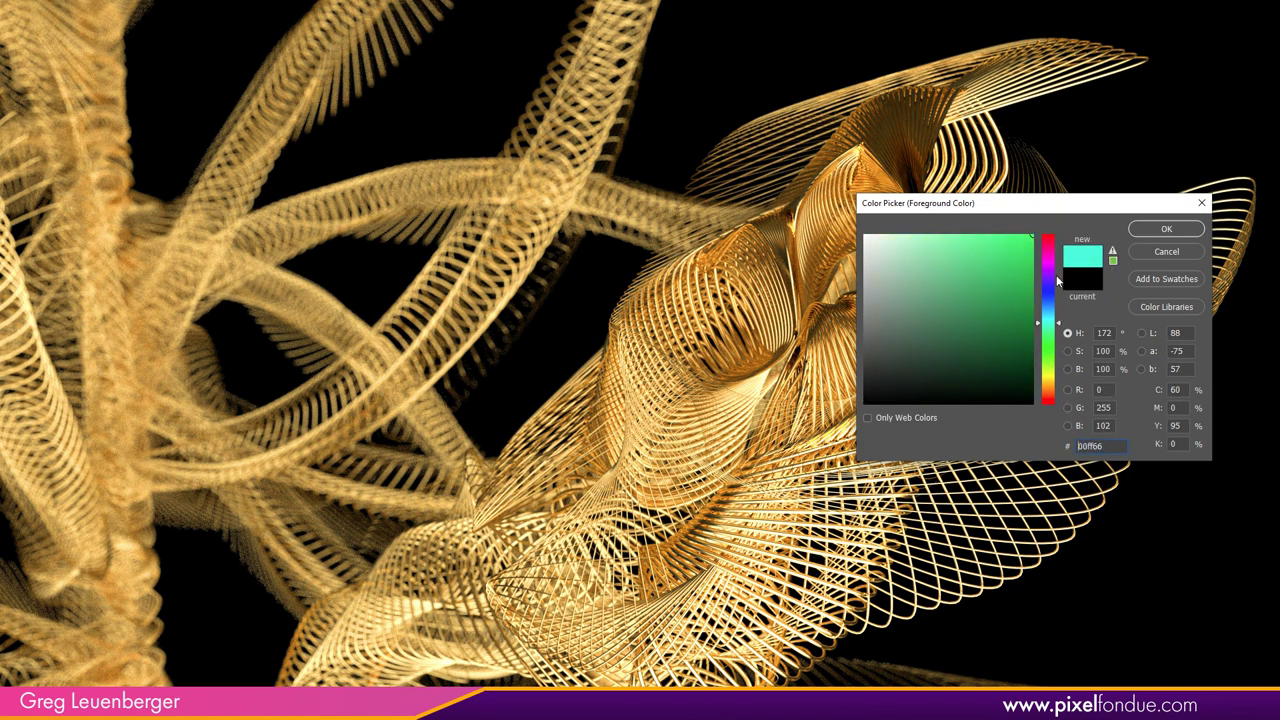